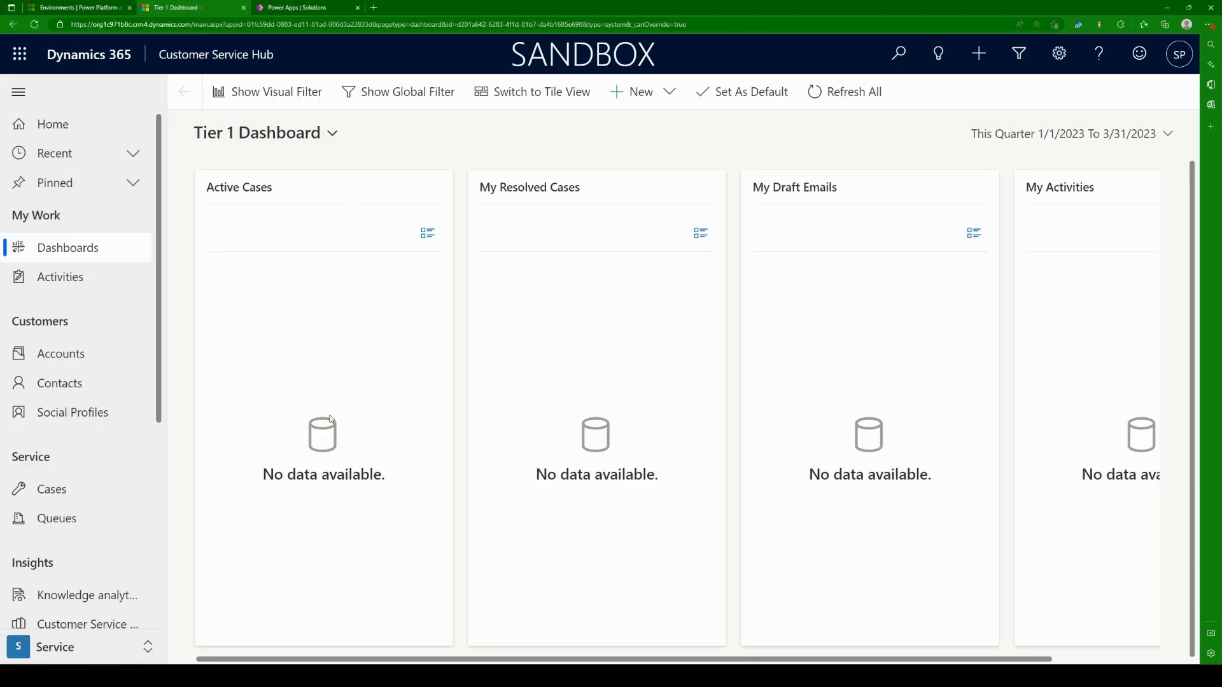
Step: Switch to the Power Apps solutions list and open the Dynamics Customer Service solution
{"action": "key", "text": "ctrl+plus"}
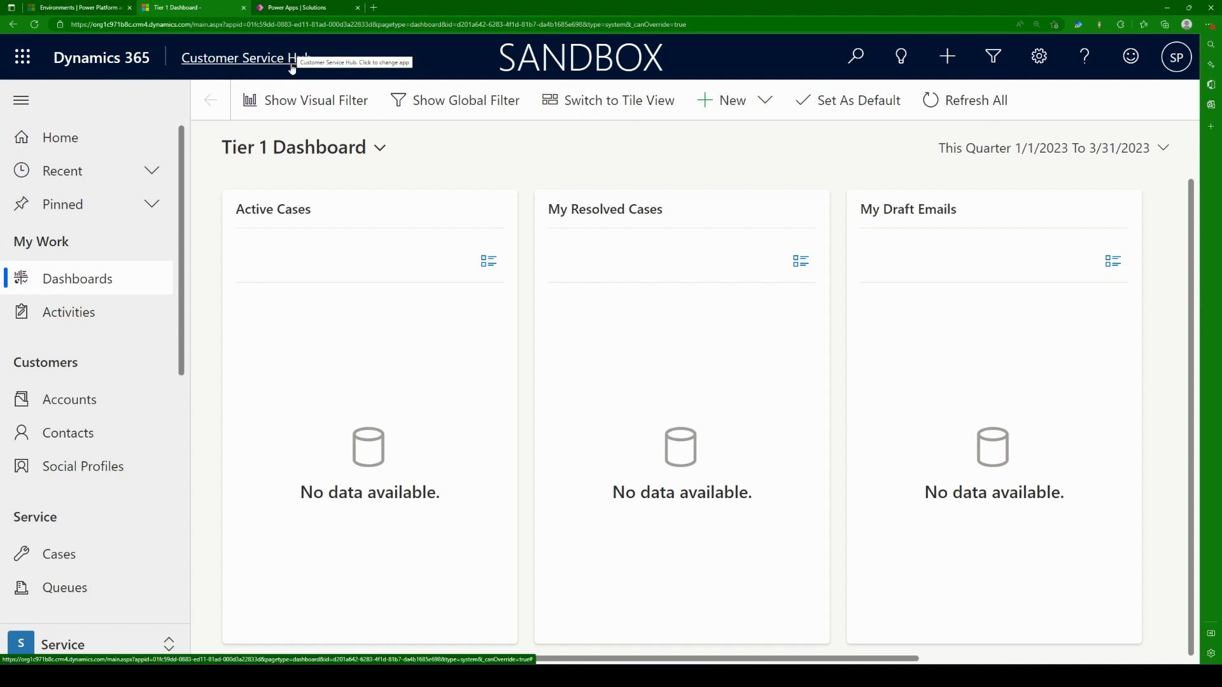
{"action": "scroll", "coordinate": [132, 403], "scroll_direction": "down", "scroll_amount": 2}
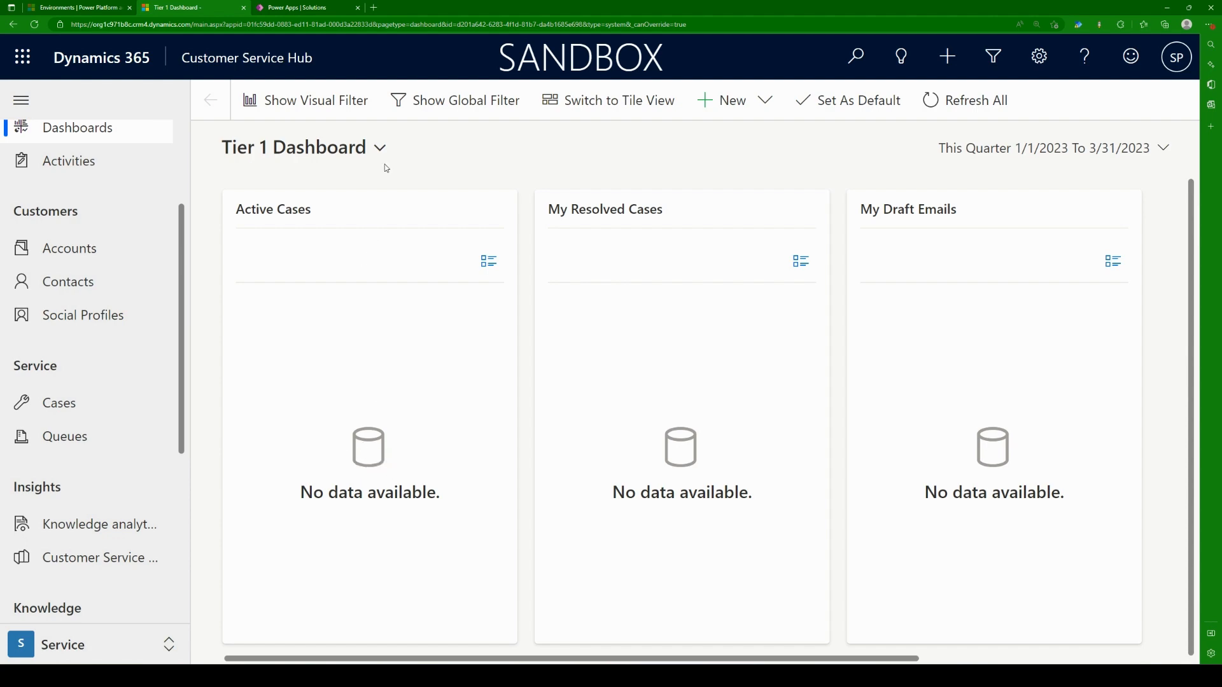
{"action": "left_click", "coordinate": [296, 7]}
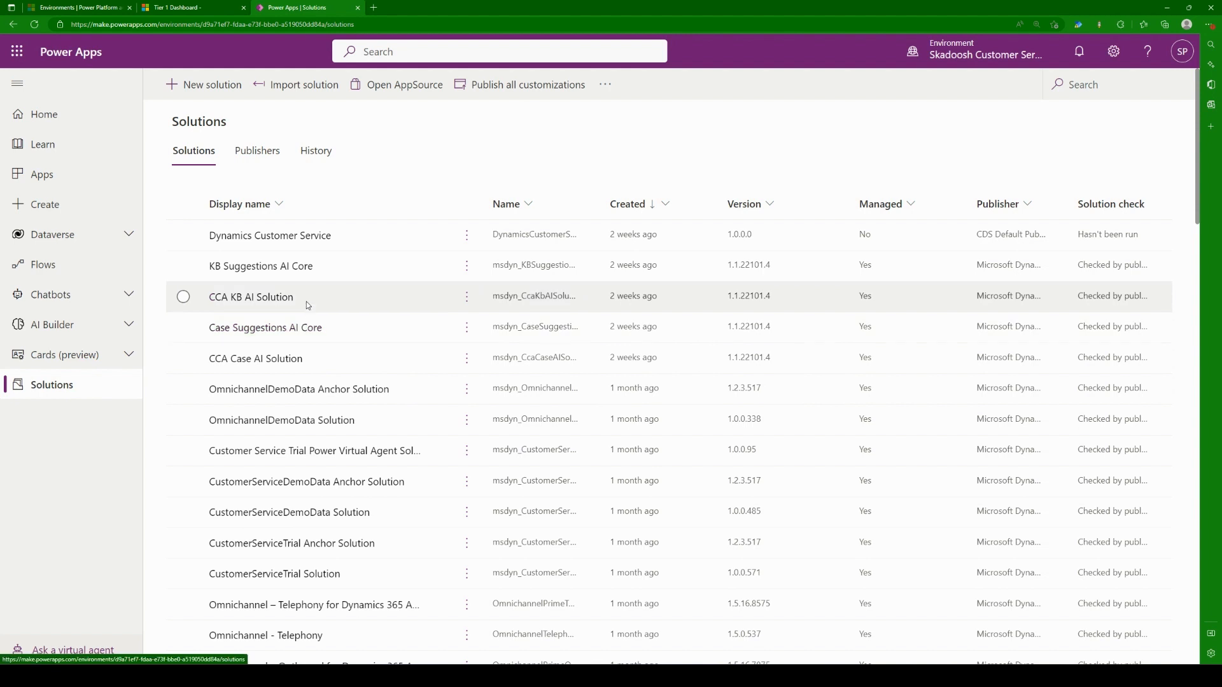
{"action": "left_click", "coordinate": [185, 86]}
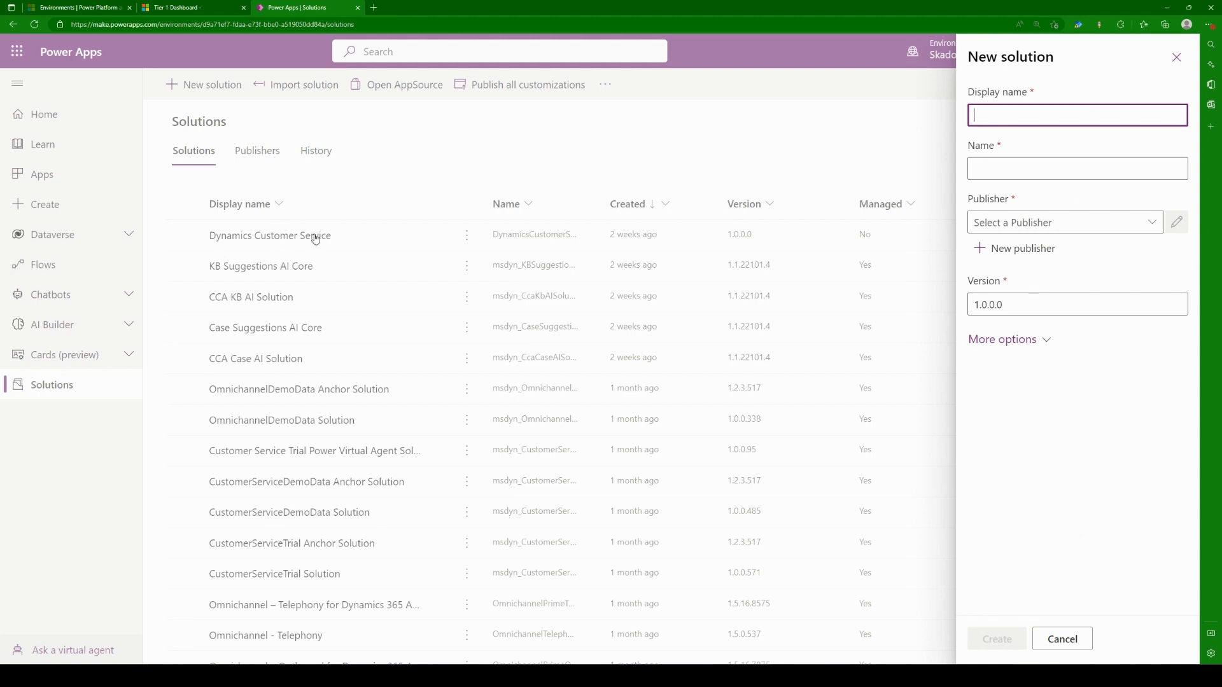
{"action": "left_click", "coordinate": [1177, 59]}
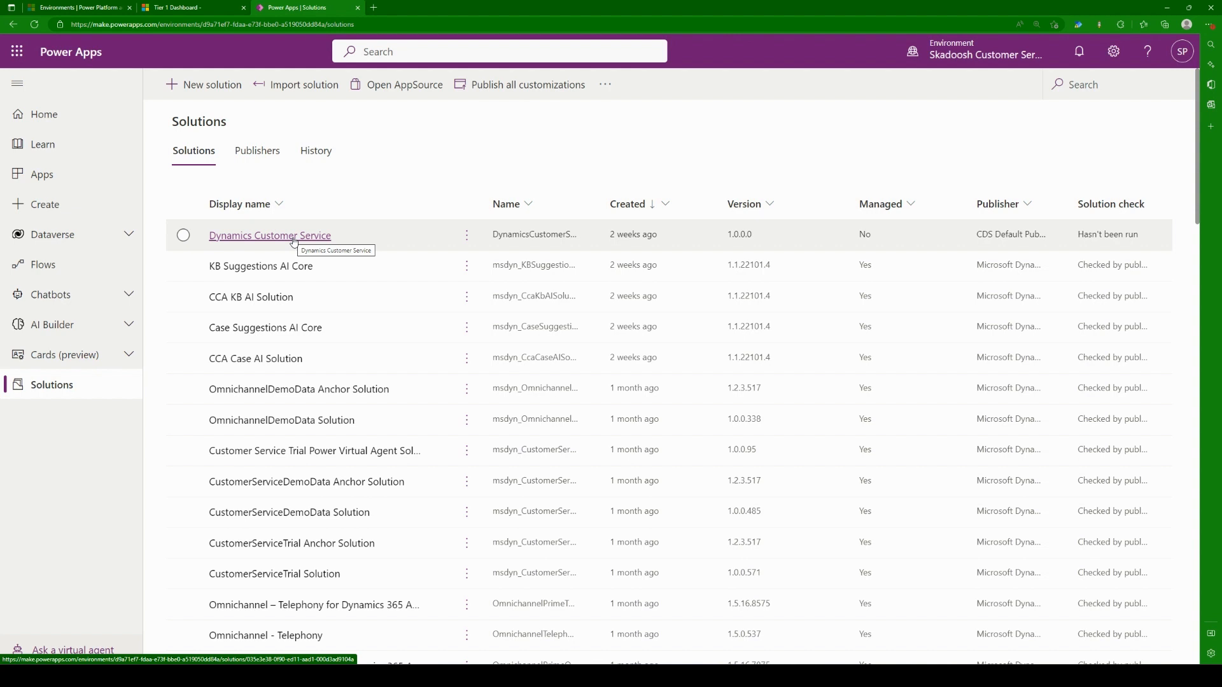
{"action": "left_click", "coordinate": [293, 239]}
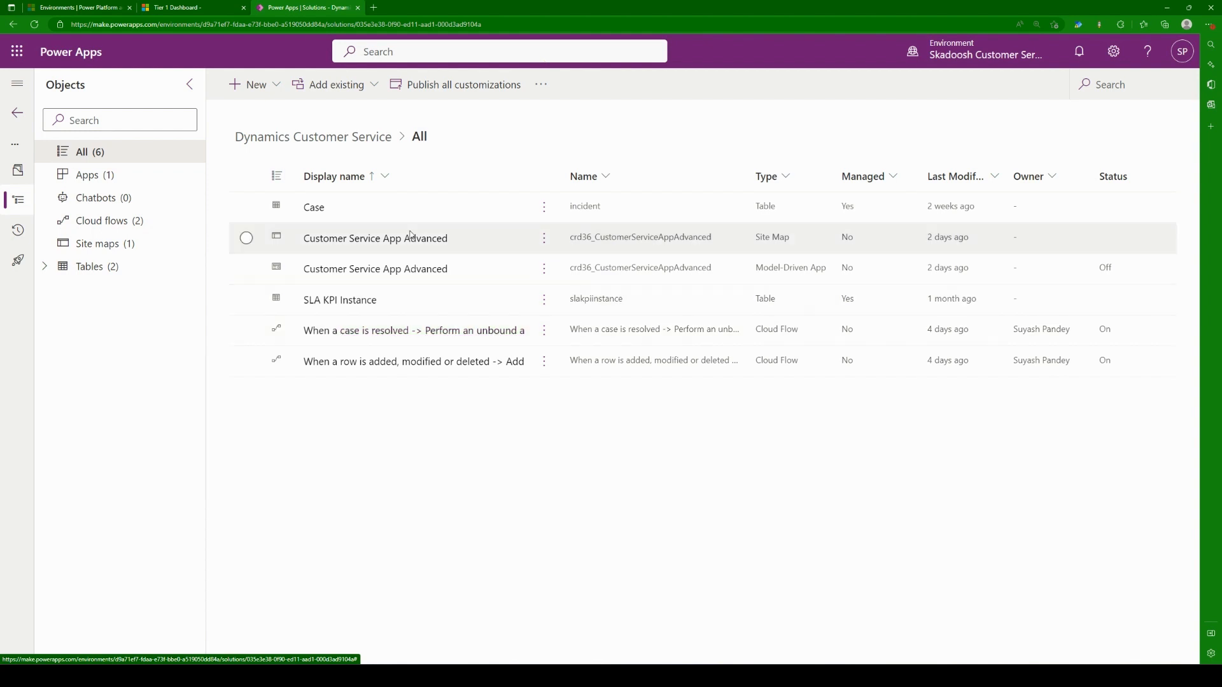
Step: Examine the component types that can be created in or added to the solution, including the app, rules and table options
{"action": "left_click", "coordinate": [274, 87]}
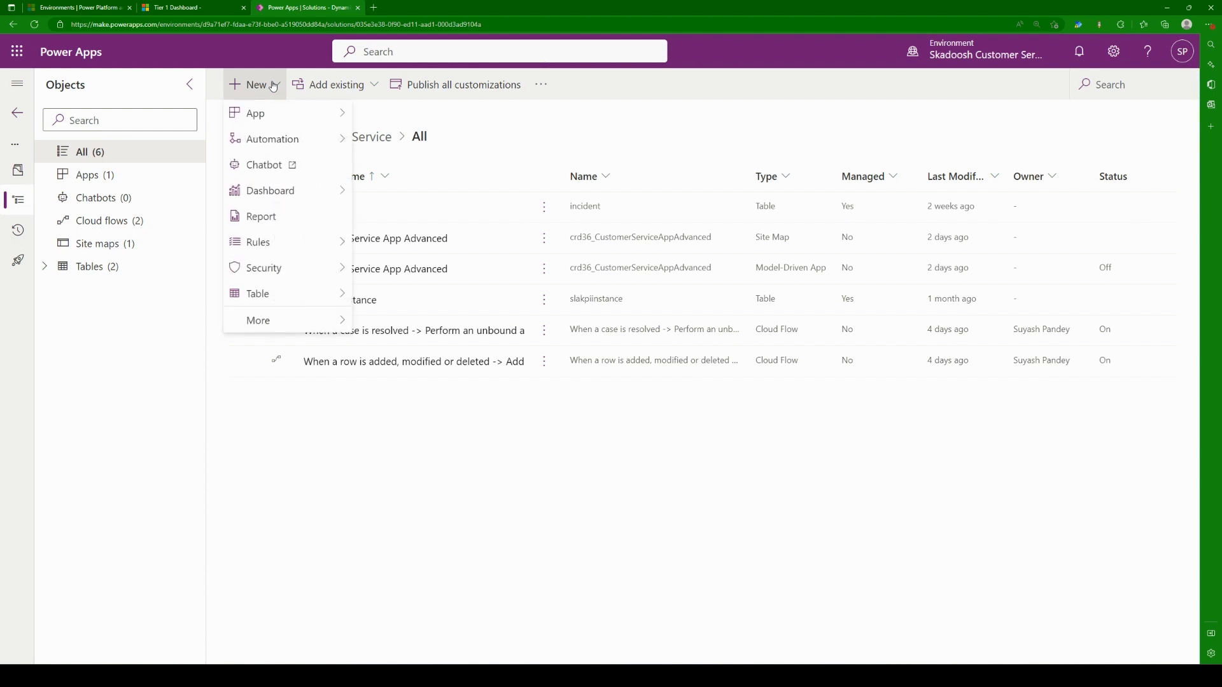
{"action": "left_click", "coordinate": [354, 87]}
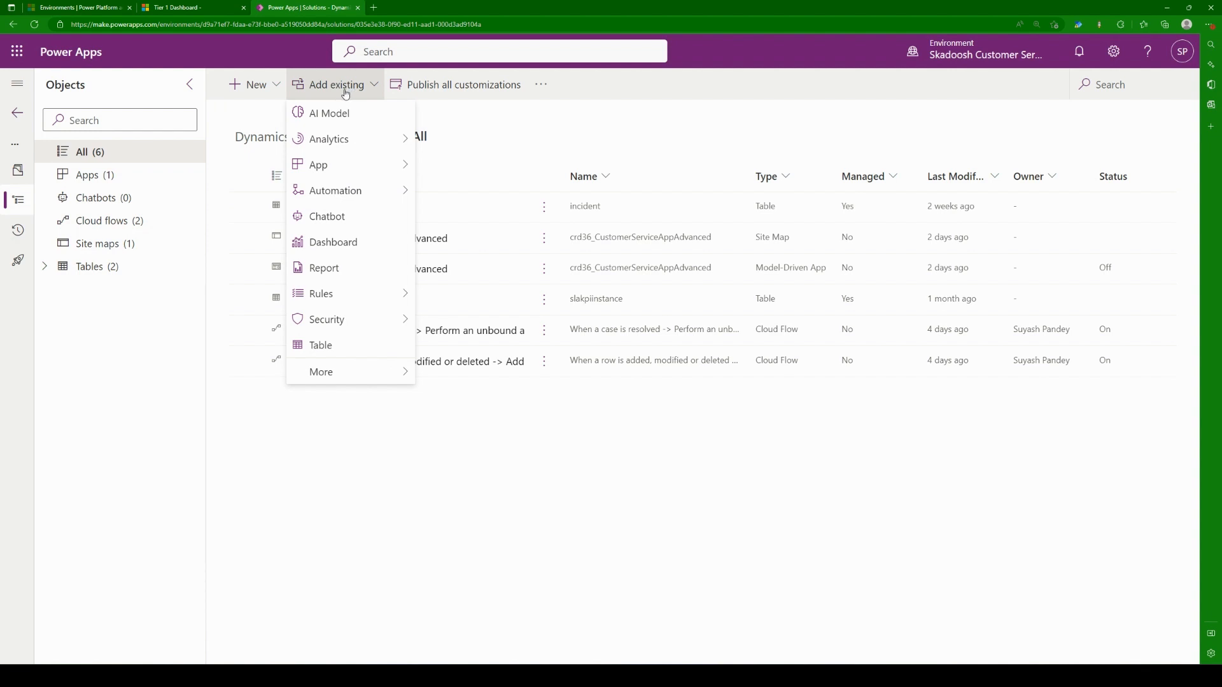
{"action": "left_click", "coordinate": [268, 90]}
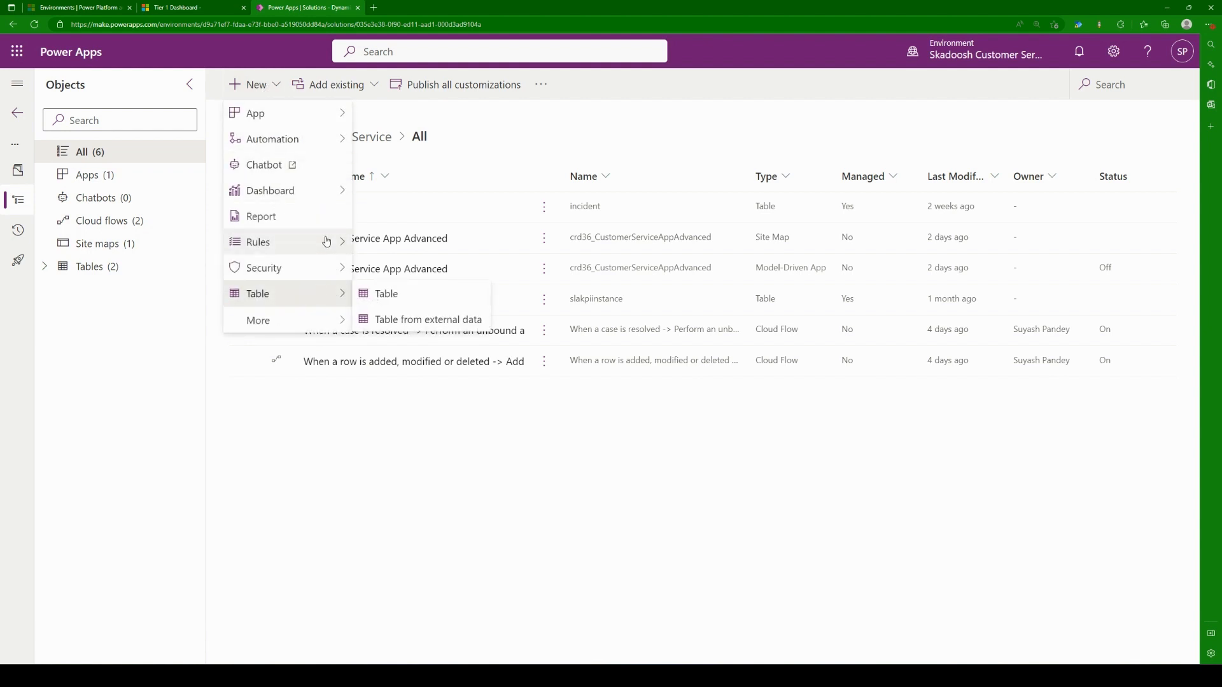
{"action": "mouse_move", "coordinate": [324, 117]}
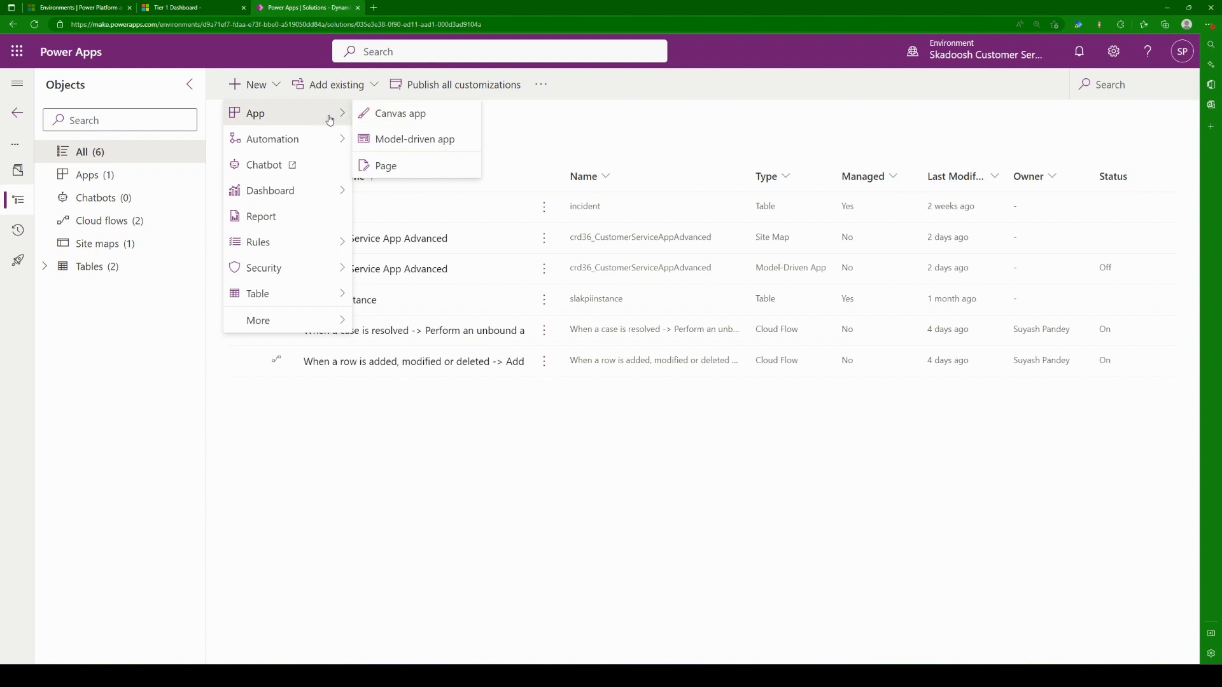
{"action": "mouse_move", "coordinate": [326, 140]}
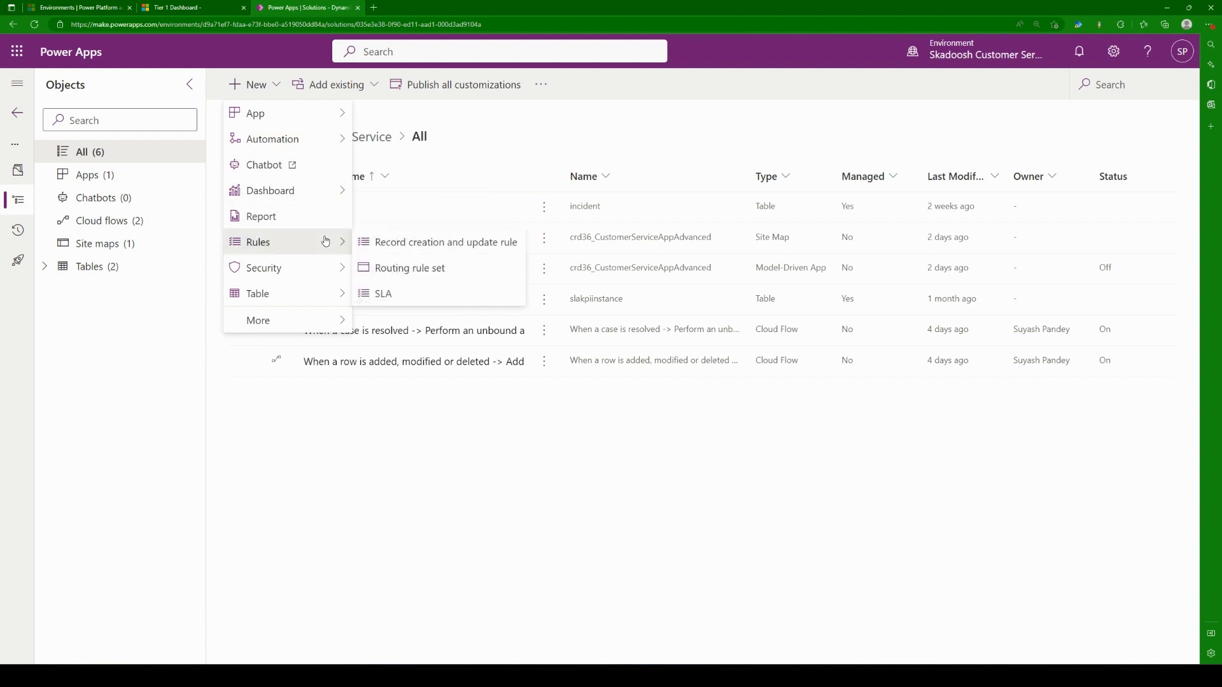
{"action": "mouse_move", "coordinate": [281, 289]}
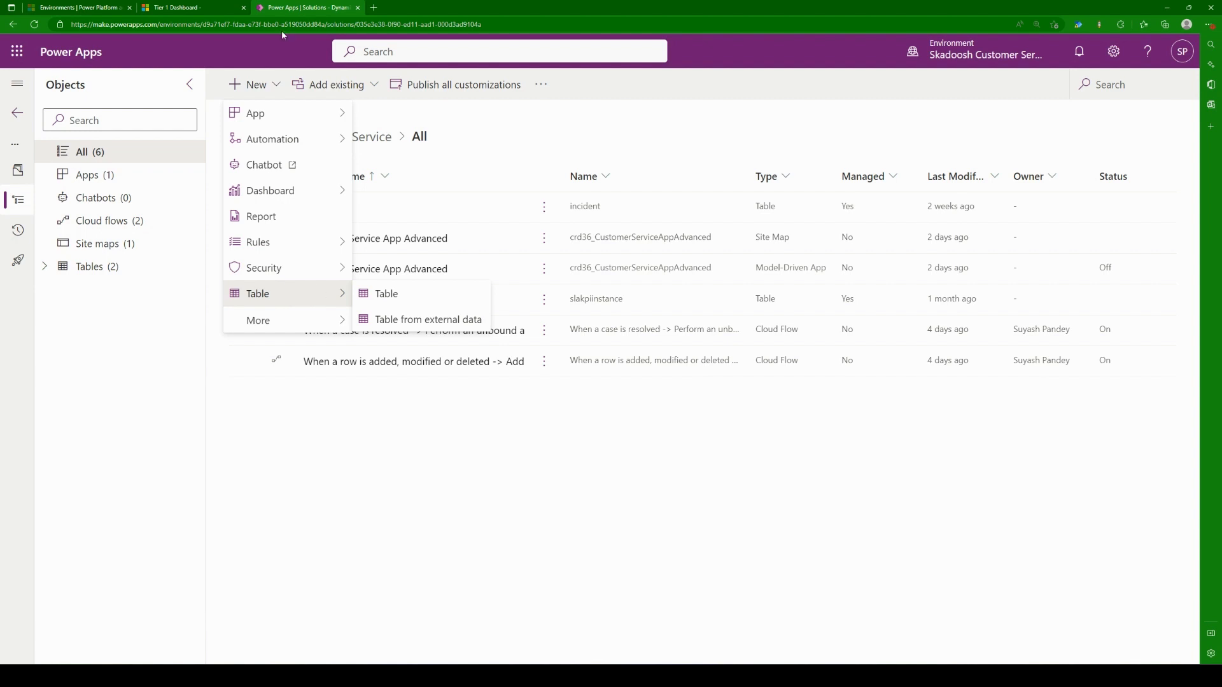
Step: Switch to the Customer Service Hub and show its cases in the Active Cases view
{"action": "left_click", "coordinate": [77, 7]}
{"action": "left_click", "coordinate": [214, 6]}
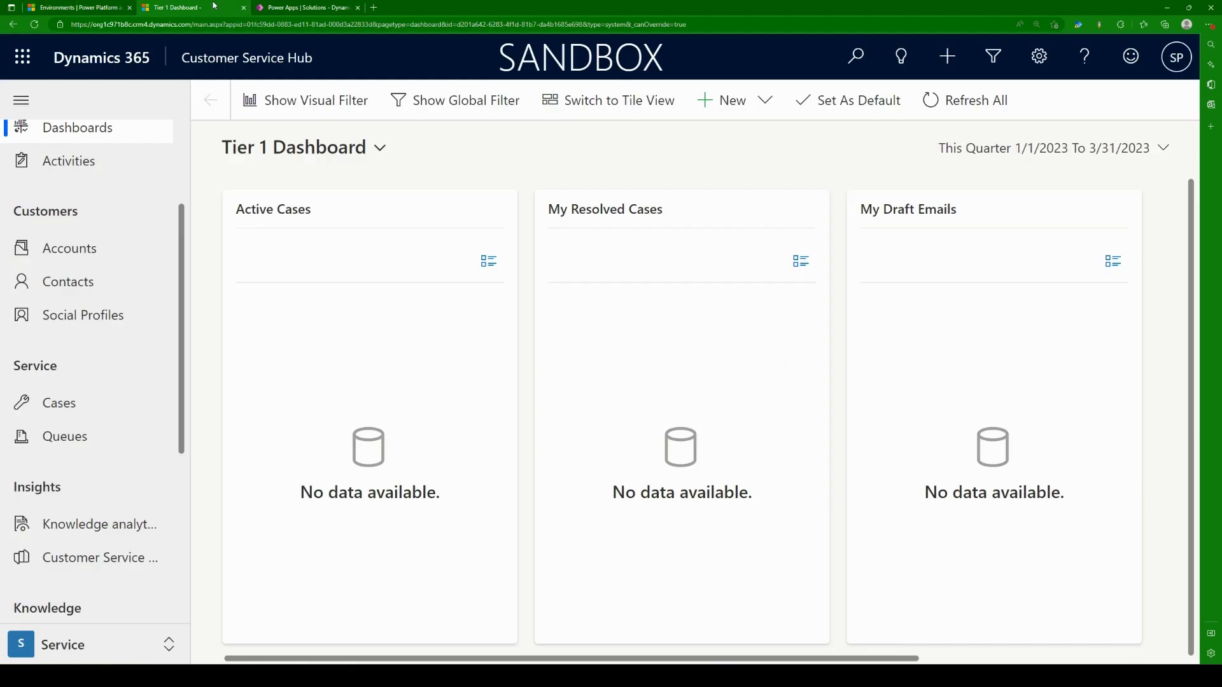
{"action": "left_click", "coordinate": [96, 410]}
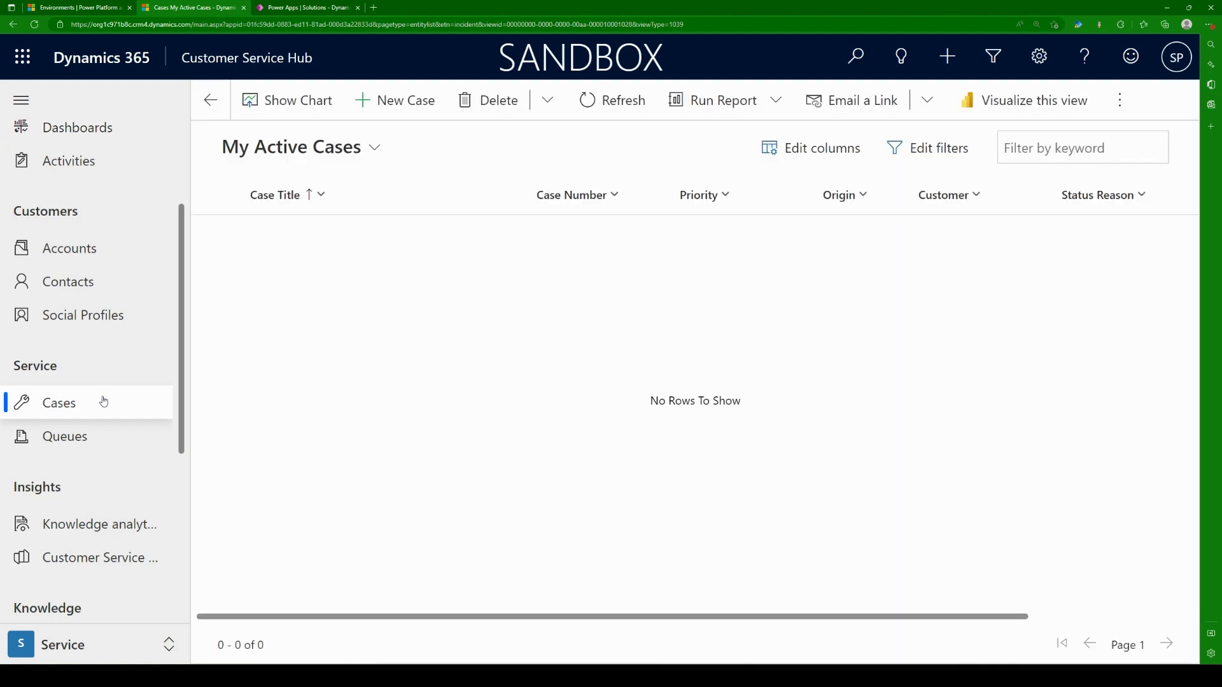
{"action": "left_click", "coordinate": [309, 145]}
{"action": "left_click", "coordinate": [453, 131]}
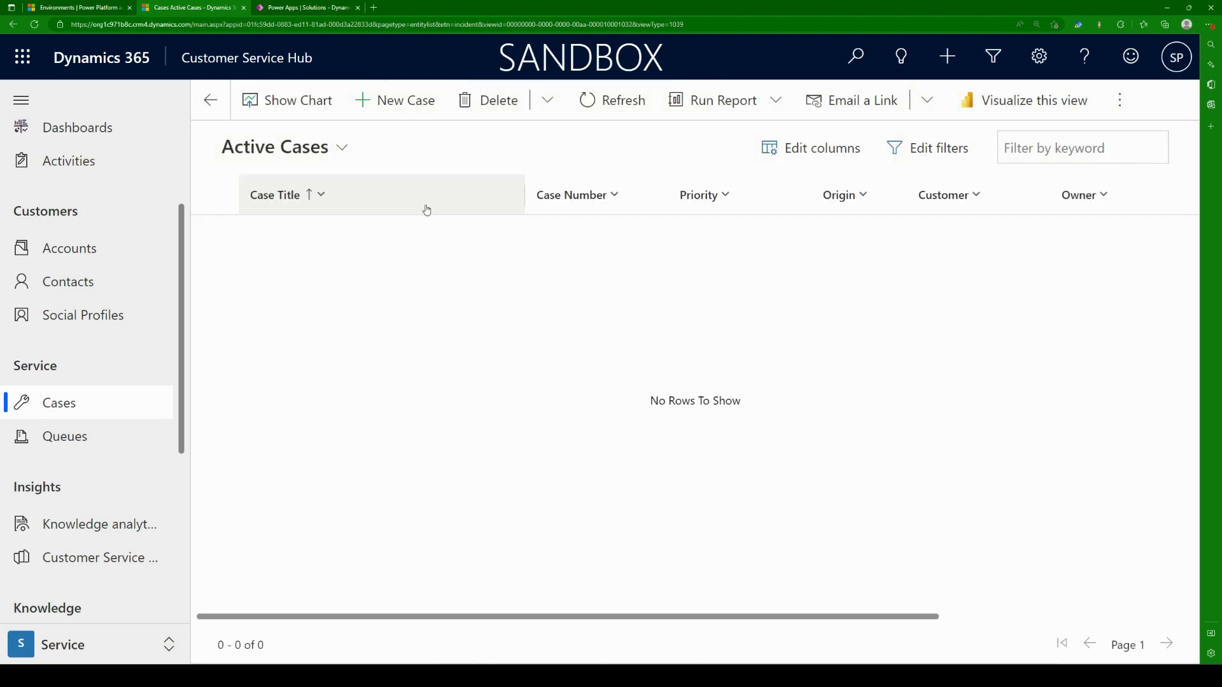
{"action": "left_click", "coordinate": [89, 445]}
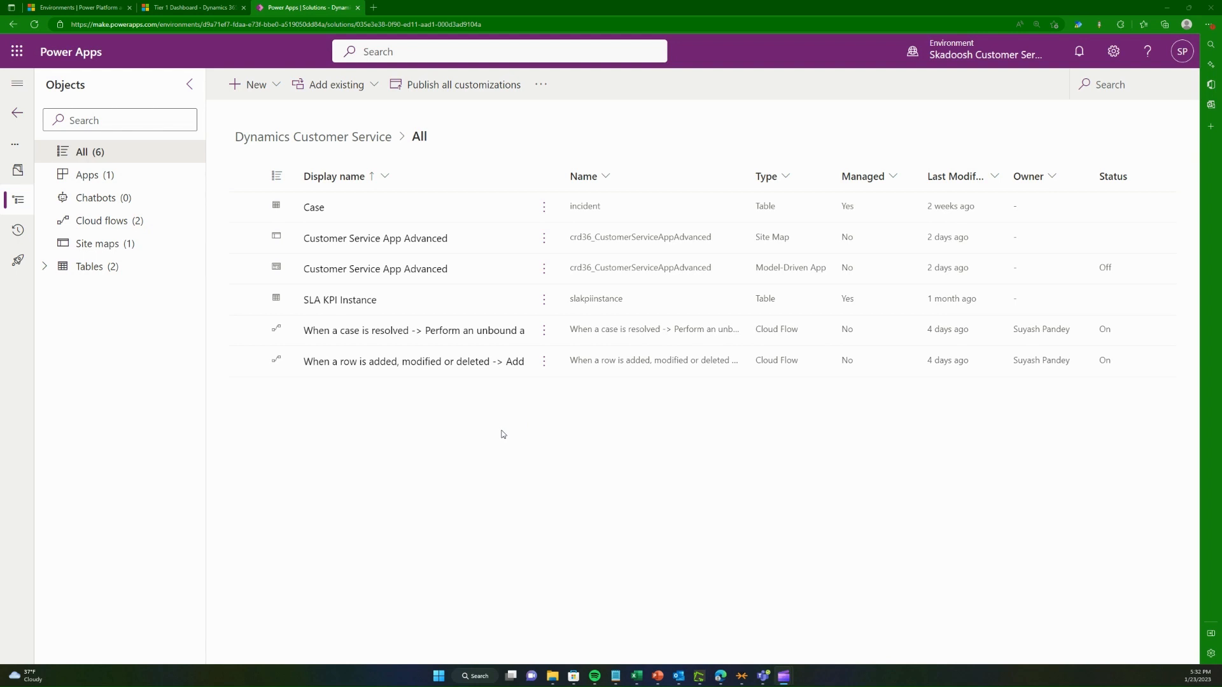
Step: Start a new table in the Dynamics Customer Service solution with the display name Case Investigation
{"action": "left_click", "coordinate": [248, 85]}
{"action": "mouse_move", "coordinate": [349, 298]}
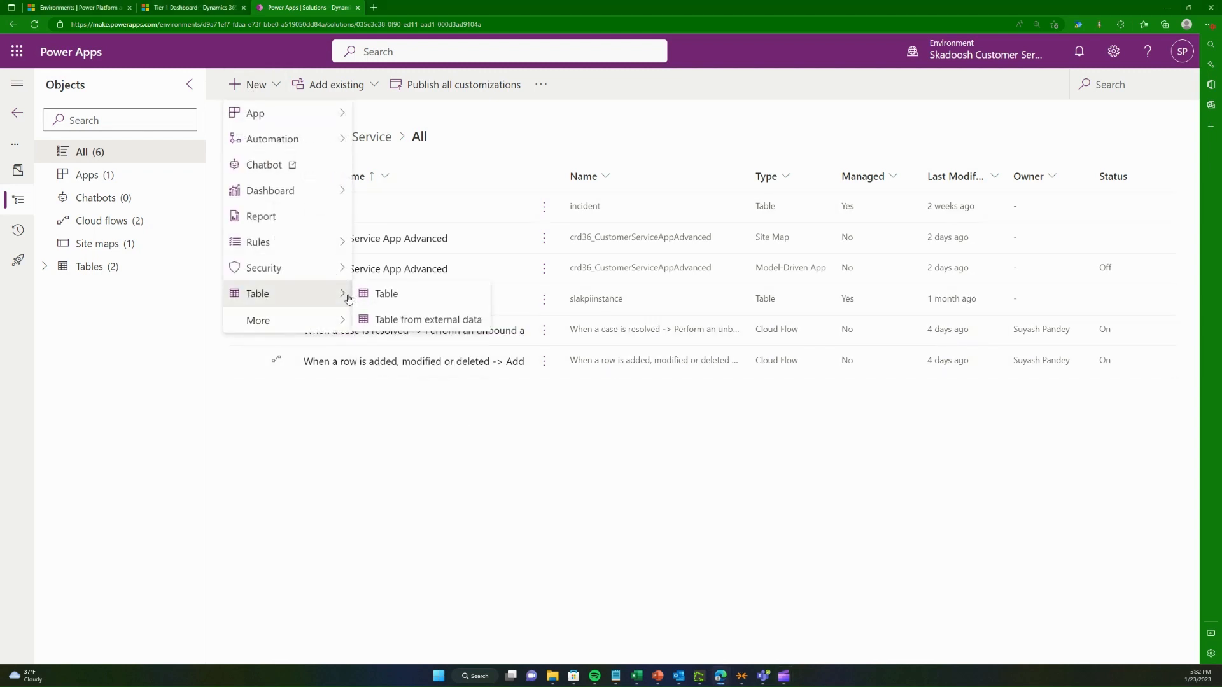
{"action": "left_click", "coordinate": [385, 297]}
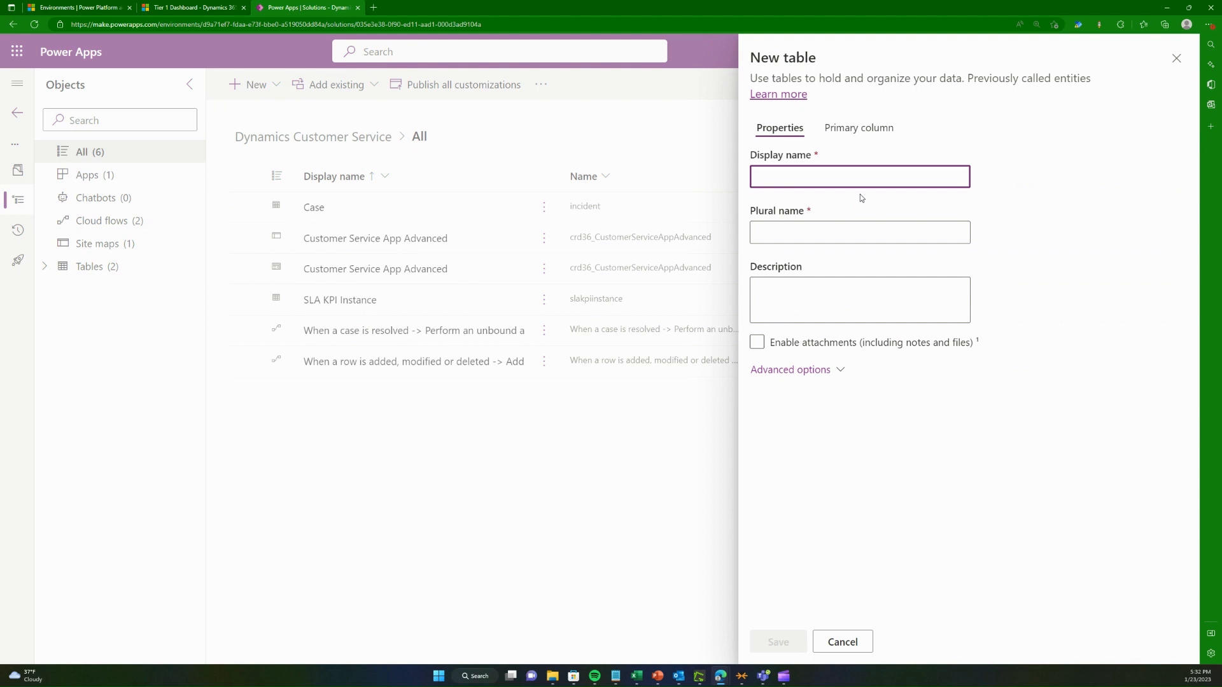
{"action": "type", "text": "Case In"}
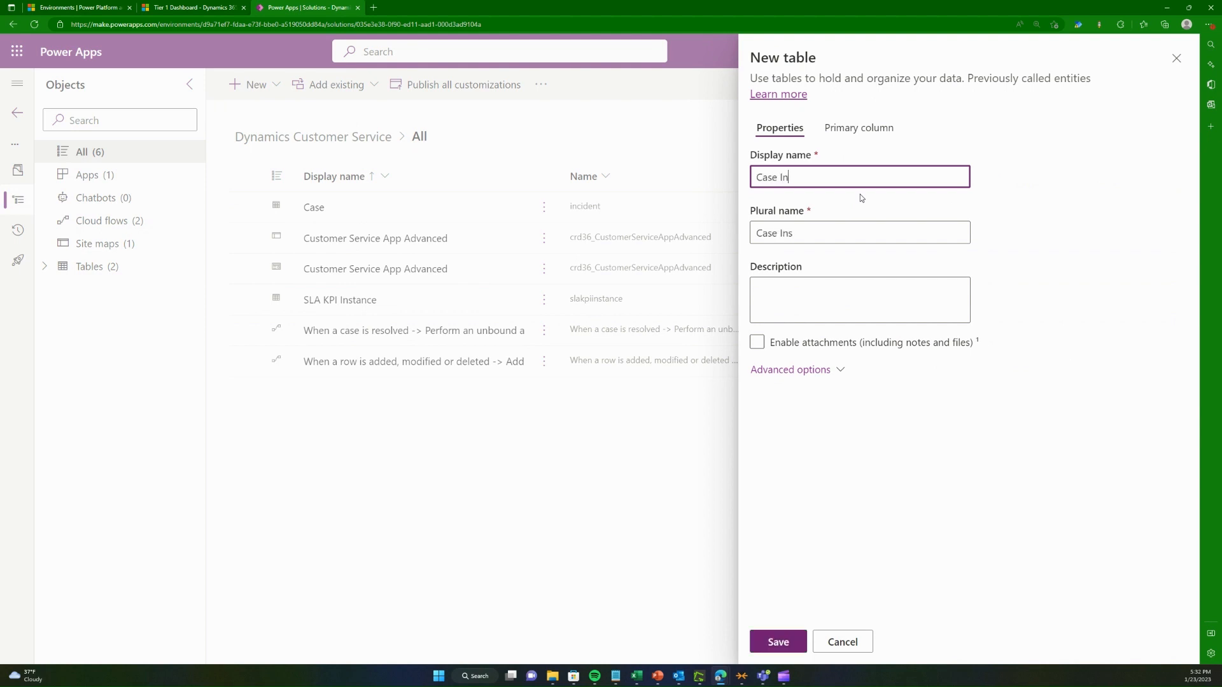
{"action": "type", "text": "vestigation"}
{"action": "key", "text": "BackSpace"}
{"action": "key", "text": "Tab"}
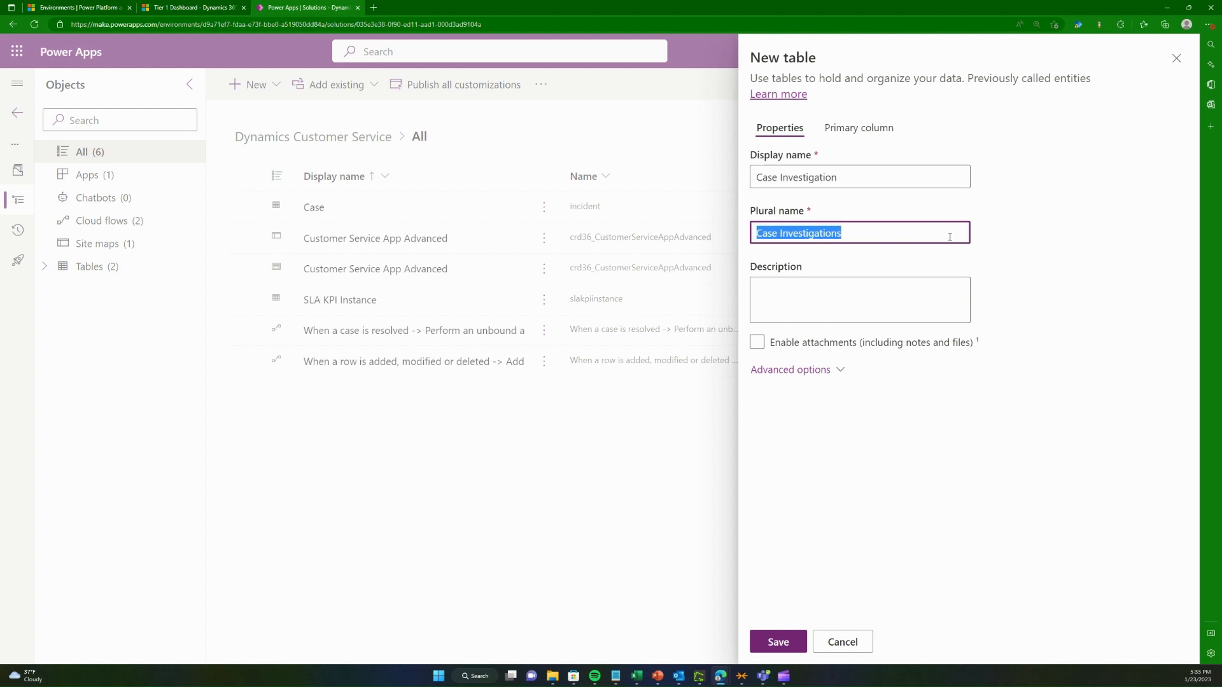
{"action": "left_click", "coordinate": [1069, 240]}
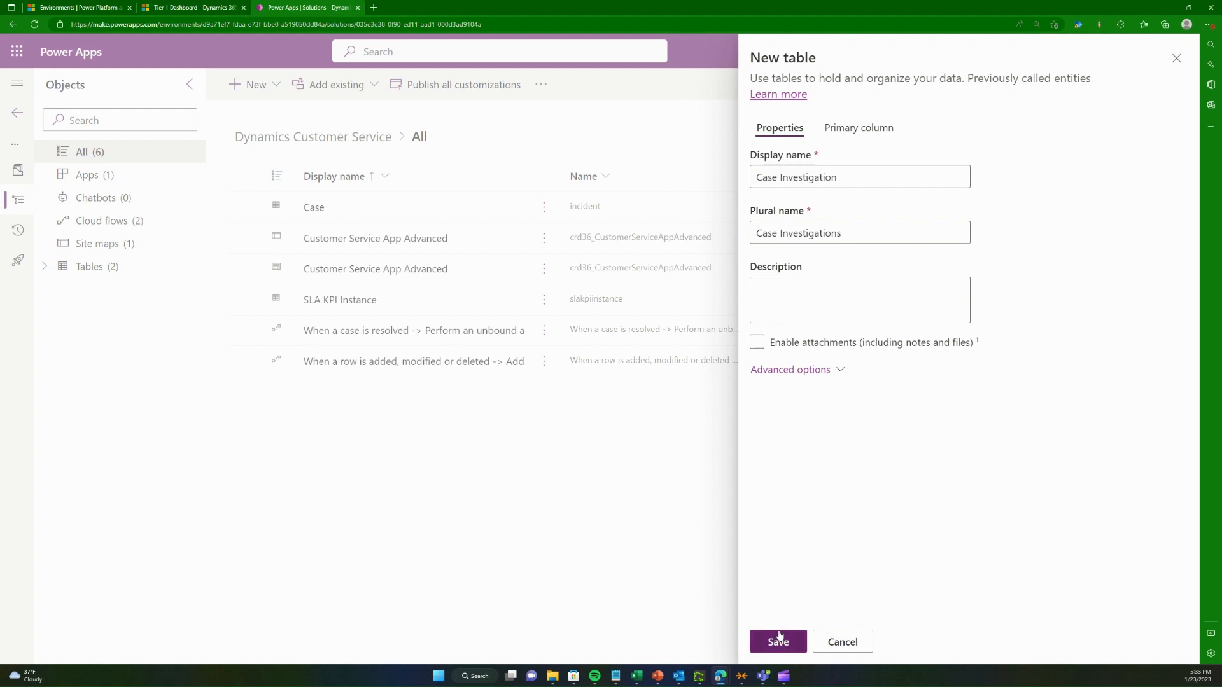
Step: Expand the new table's advanced options and examine the schema name, record ownership and available table types
{"action": "left_click", "coordinate": [805, 369]}
{"action": "scroll", "coordinate": [920, 379], "scroll_direction": "down", "scroll_amount": 3}
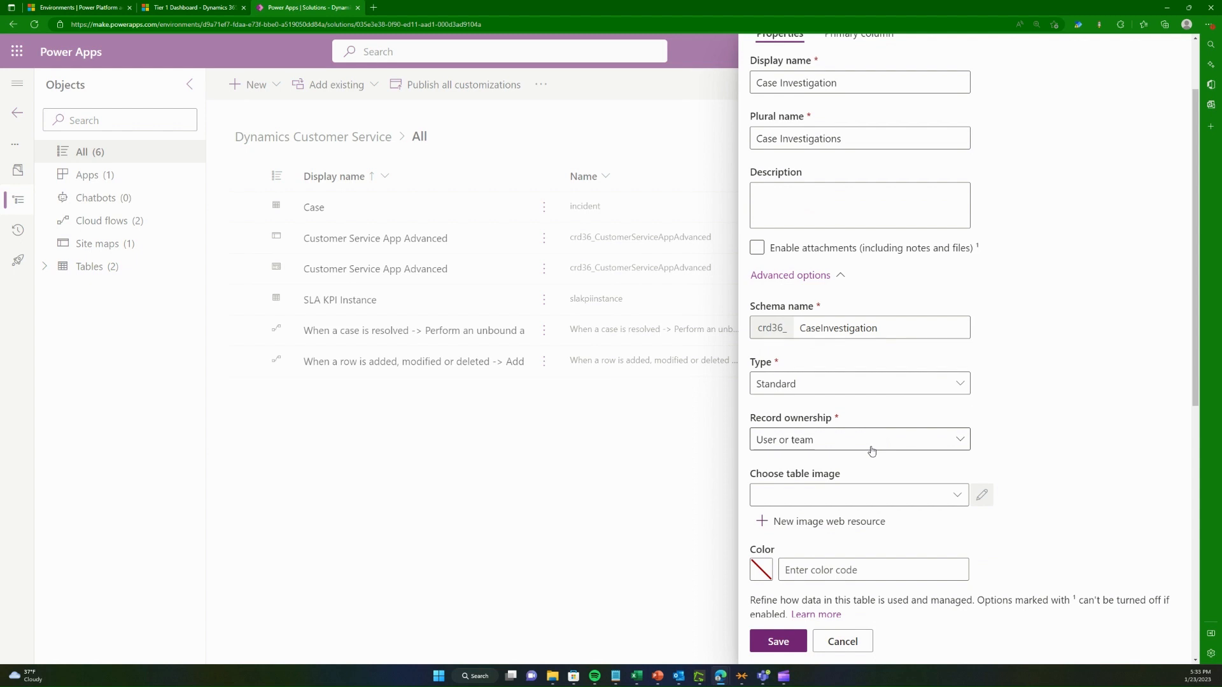
{"action": "scroll", "coordinate": [878, 449], "scroll_direction": "up", "scroll_amount": 3}
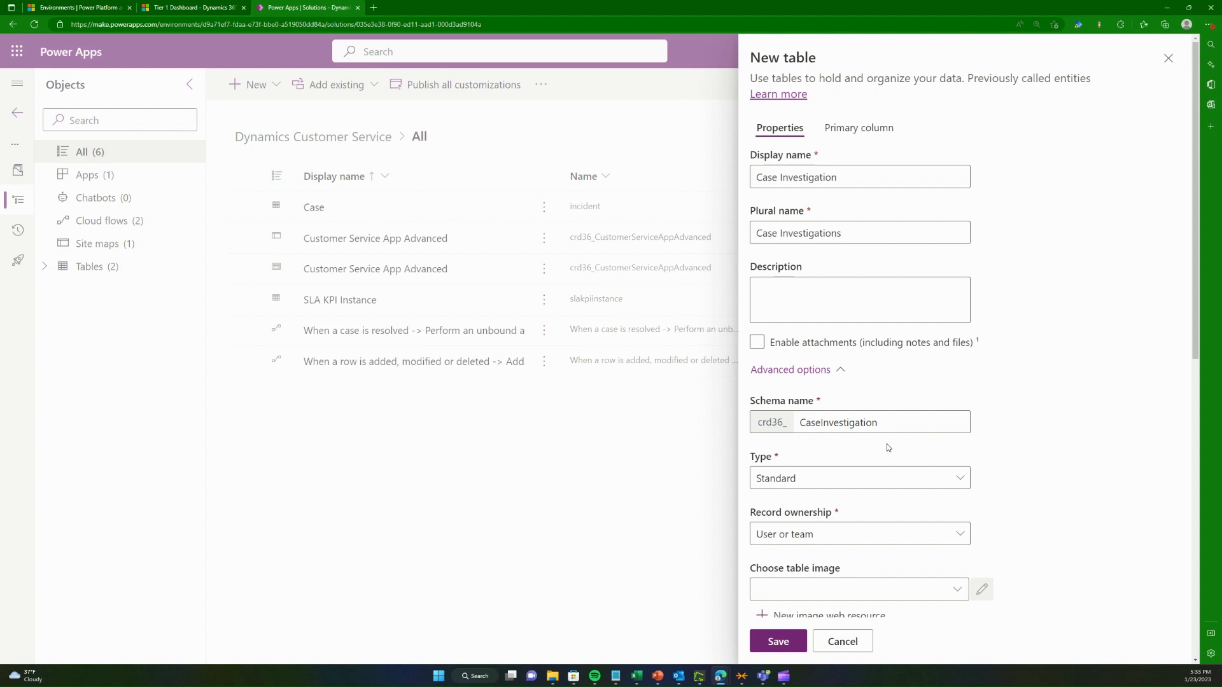
{"action": "left_click", "coordinate": [915, 344]}
{"action": "scroll", "coordinate": [914, 334], "scroll_direction": "down", "scroll_amount": 3}
{"action": "scroll", "coordinate": [900, 343], "scroll_direction": "down", "scroll_amount": 3}
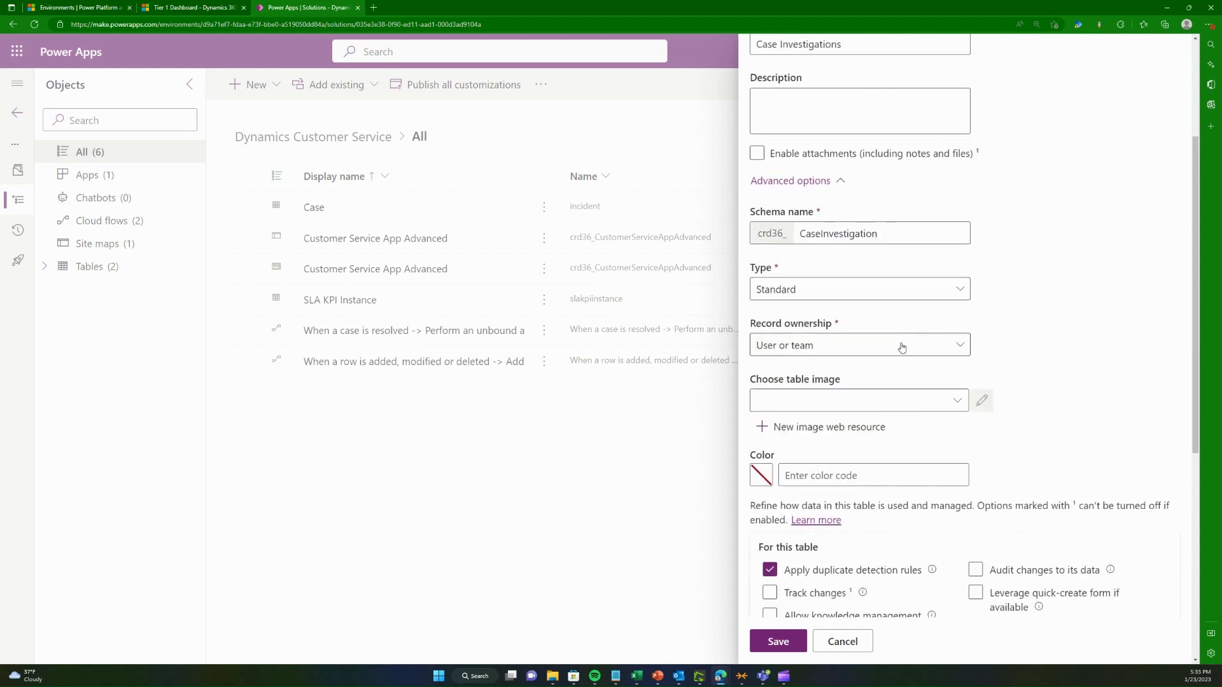
{"action": "left_click", "coordinate": [826, 289]}
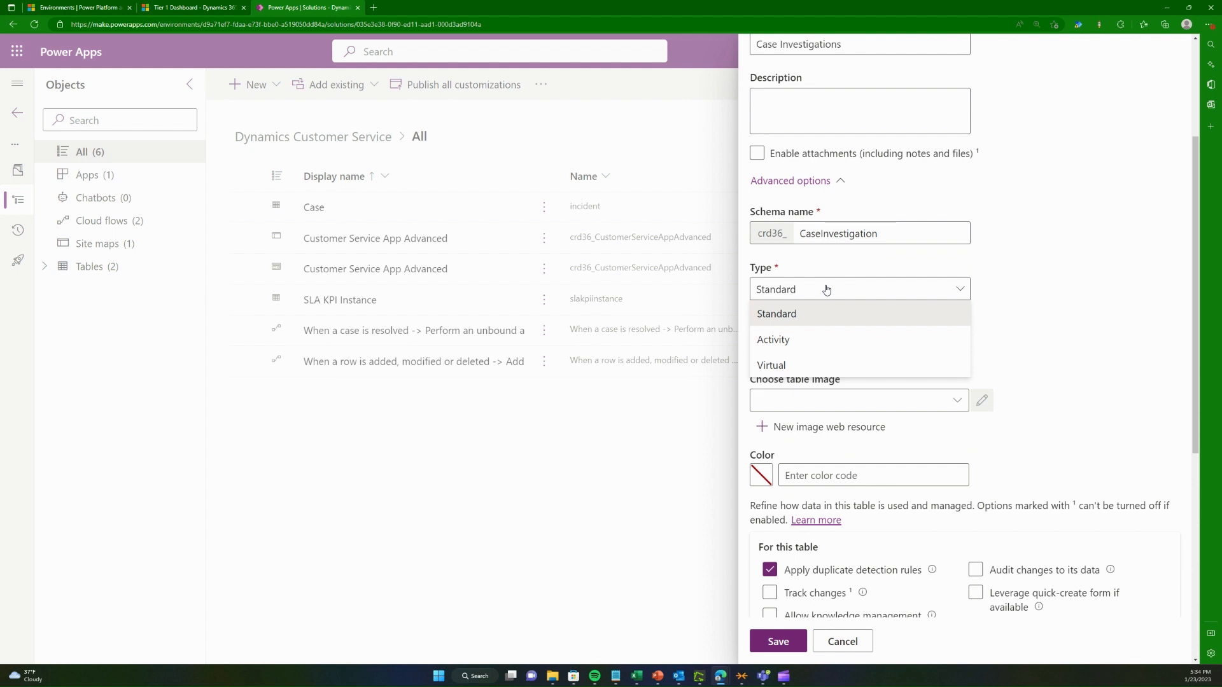
{"action": "left_click", "coordinate": [826, 289]}
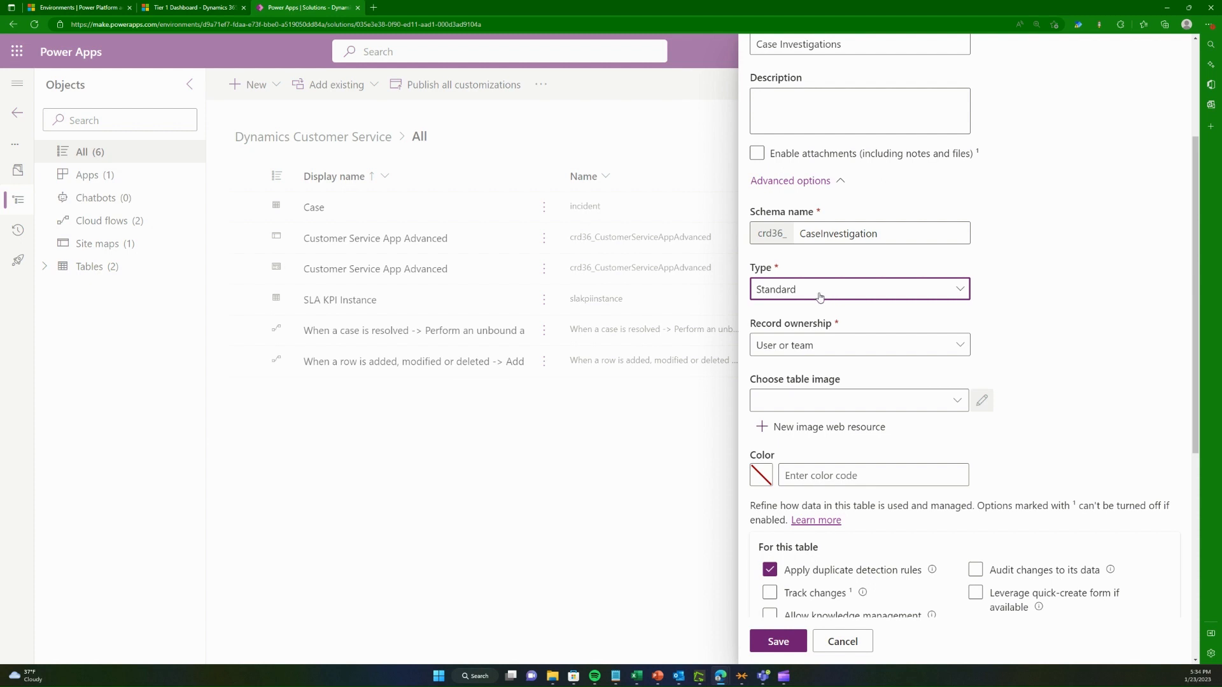
Step: Switch to the Customer Service Hub, open its activities and examine the views offered for each activity type
{"action": "left_click", "coordinate": [177, 7]}
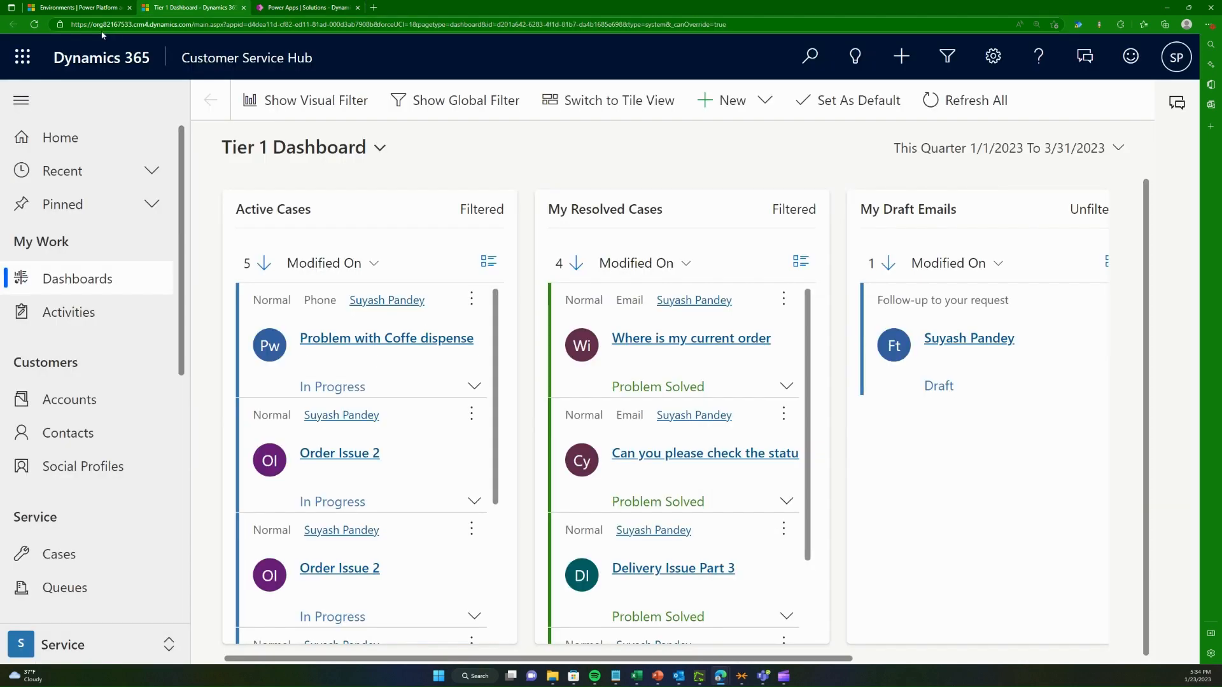
{"action": "left_click", "coordinate": [99, 314]}
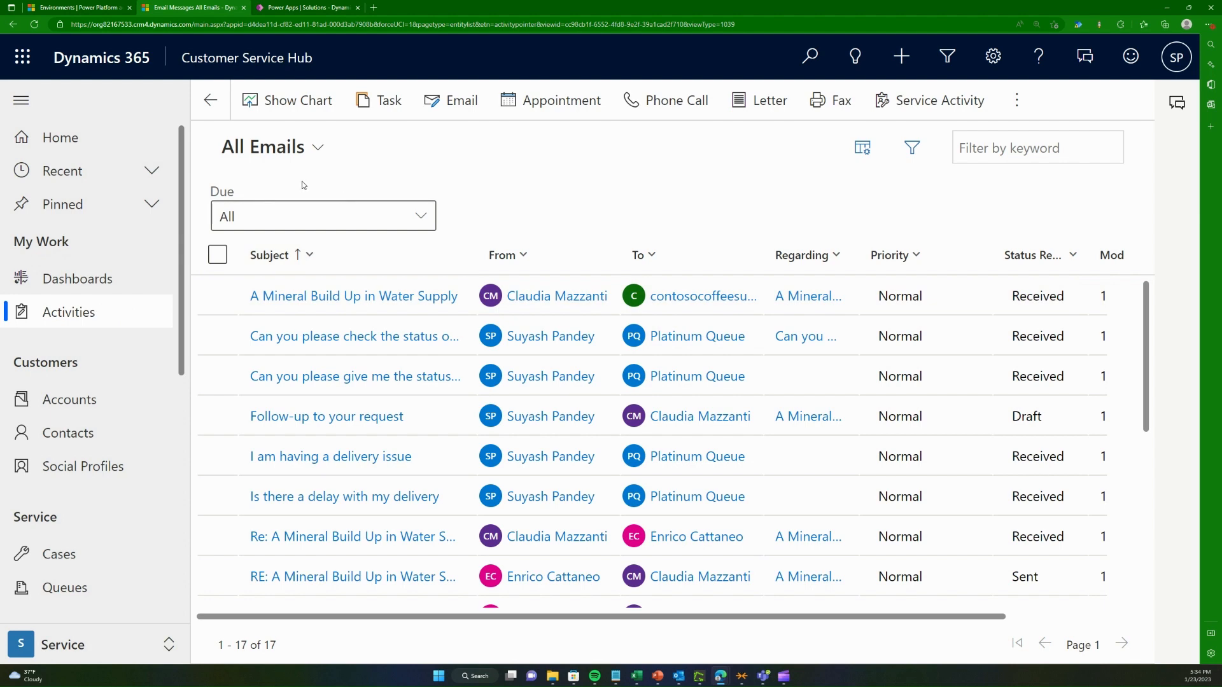
{"action": "left_click", "coordinate": [421, 216]}
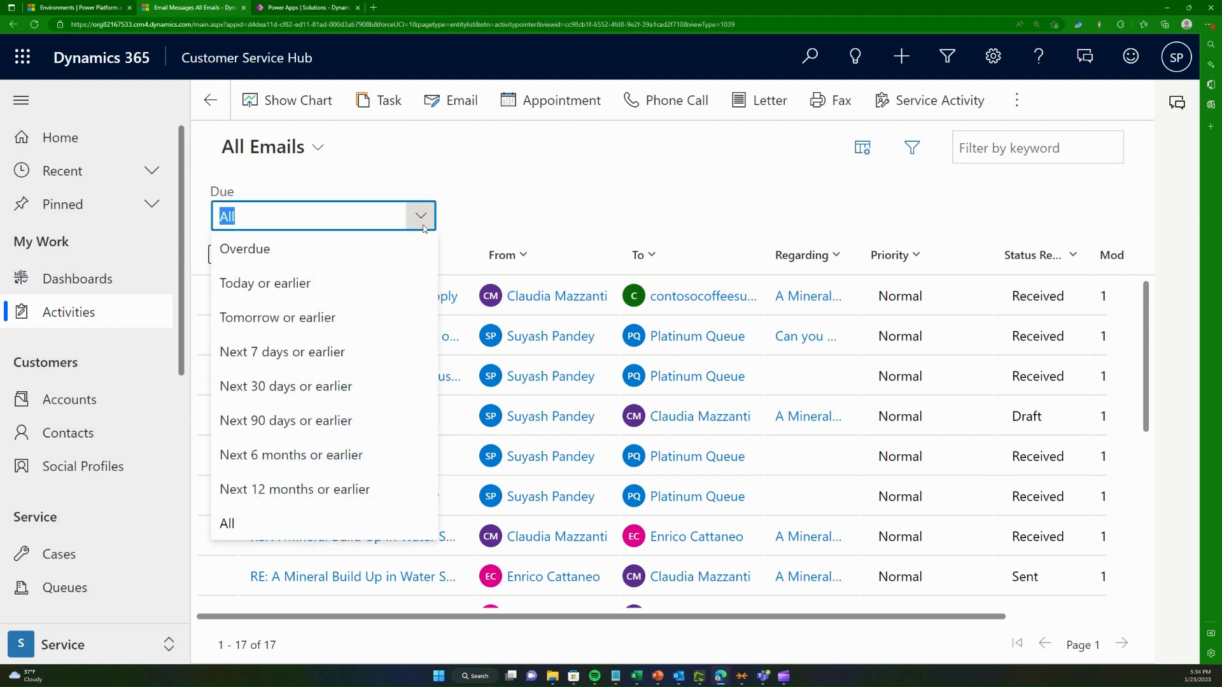
{"action": "left_click", "coordinate": [285, 152]}
{"action": "left_click", "coordinate": [285, 159]}
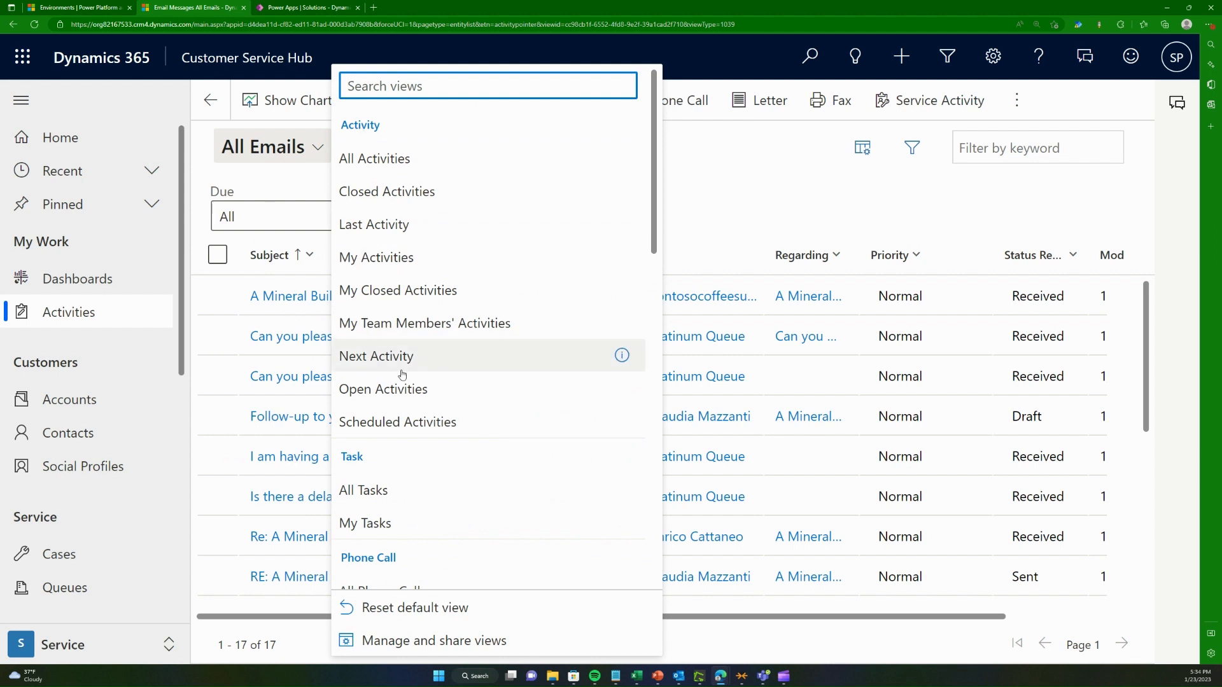
{"action": "scroll", "coordinate": [354, 433], "scroll_direction": "down", "scroll_amount": 1}
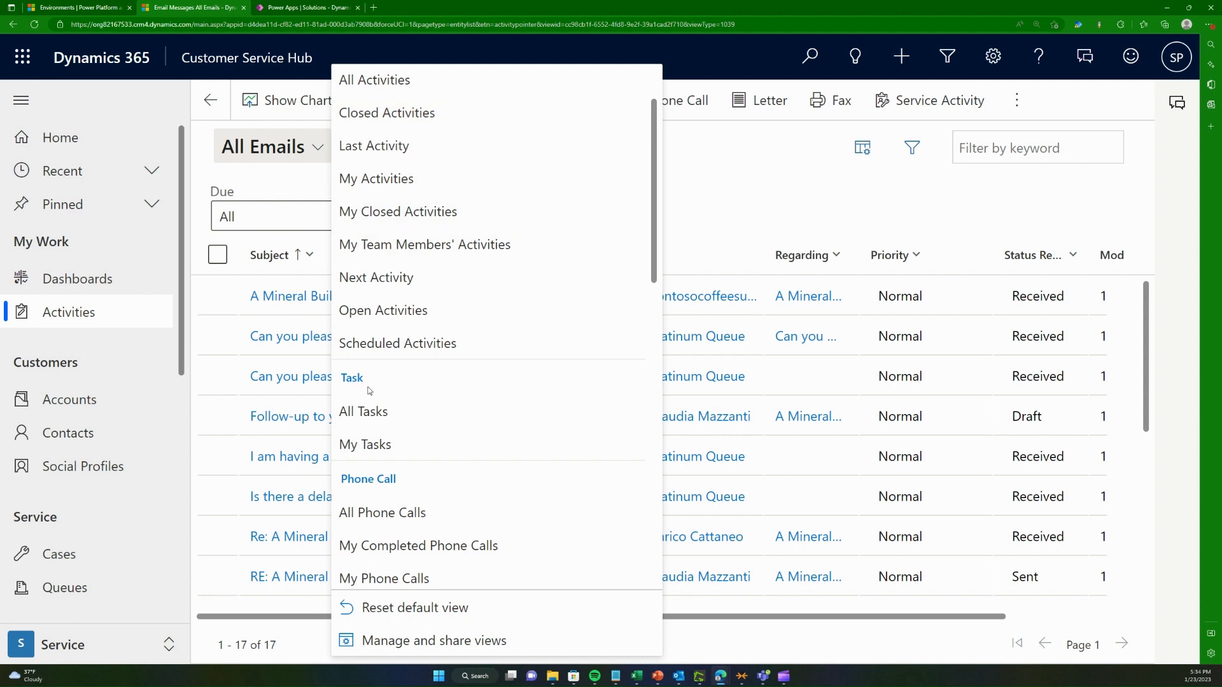
{"action": "scroll", "coordinate": [426, 434], "scroll_direction": "down", "scroll_amount": 2}
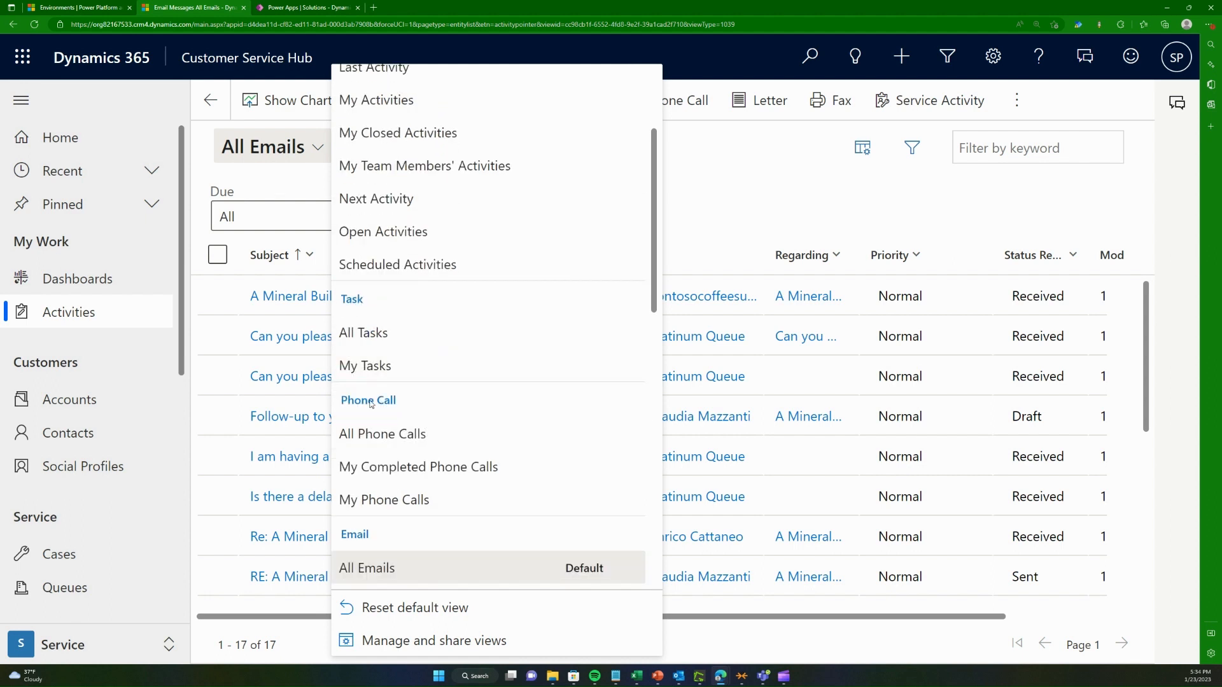
{"action": "scroll", "coordinate": [370, 404], "scroll_direction": "down", "scroll_amount": 10}
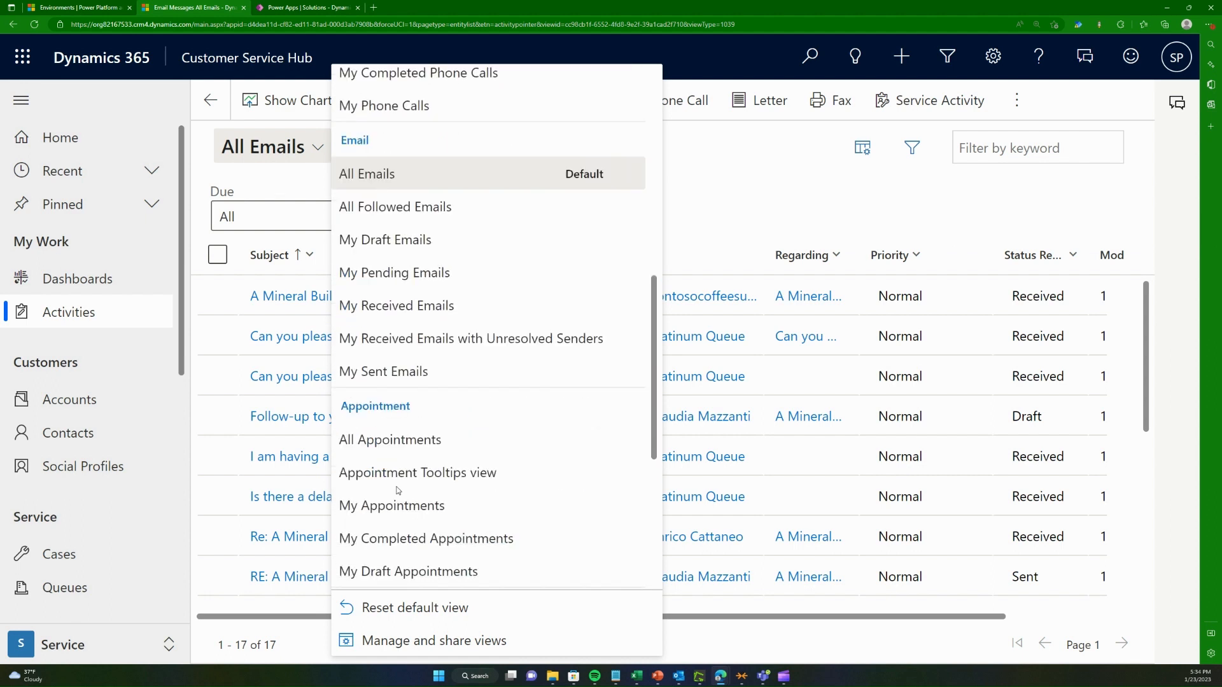
Step: Switch back to the new table form in Power Apps and examine its record ownership setting
{"action": "left_click", "coordinate": [318, 3]}
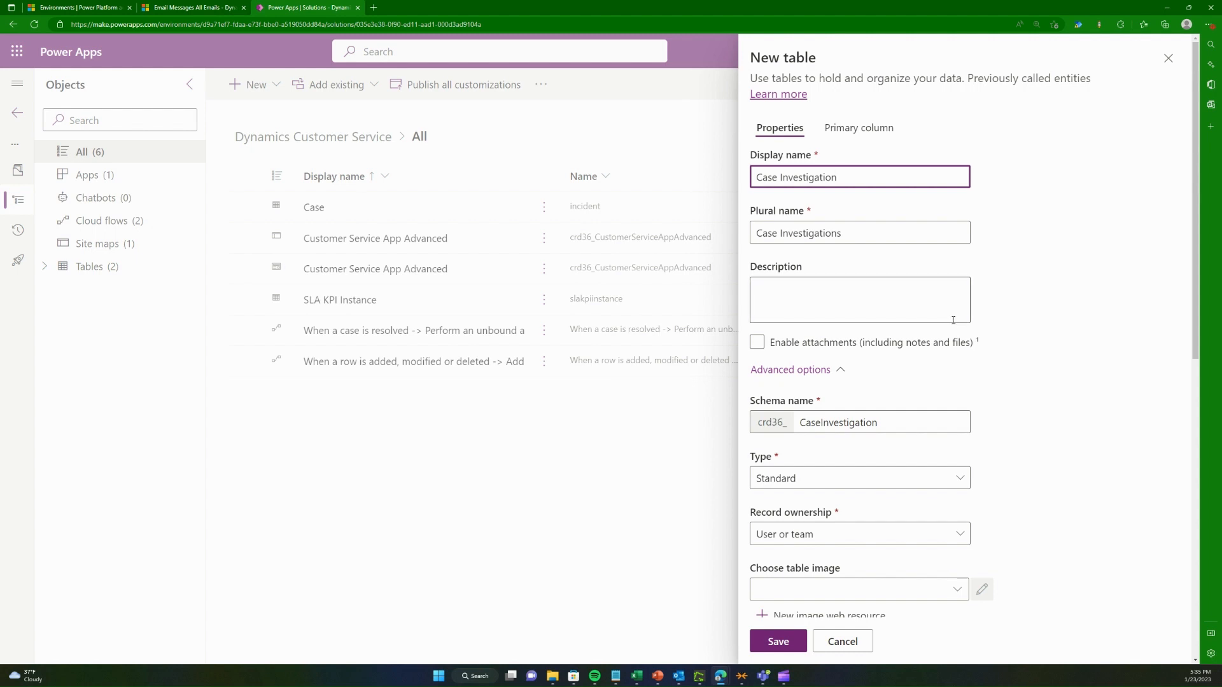
{"action": "scroll", "coordinate": [966, 316], "scroll_direction": "down", "scroll_amount": 3}
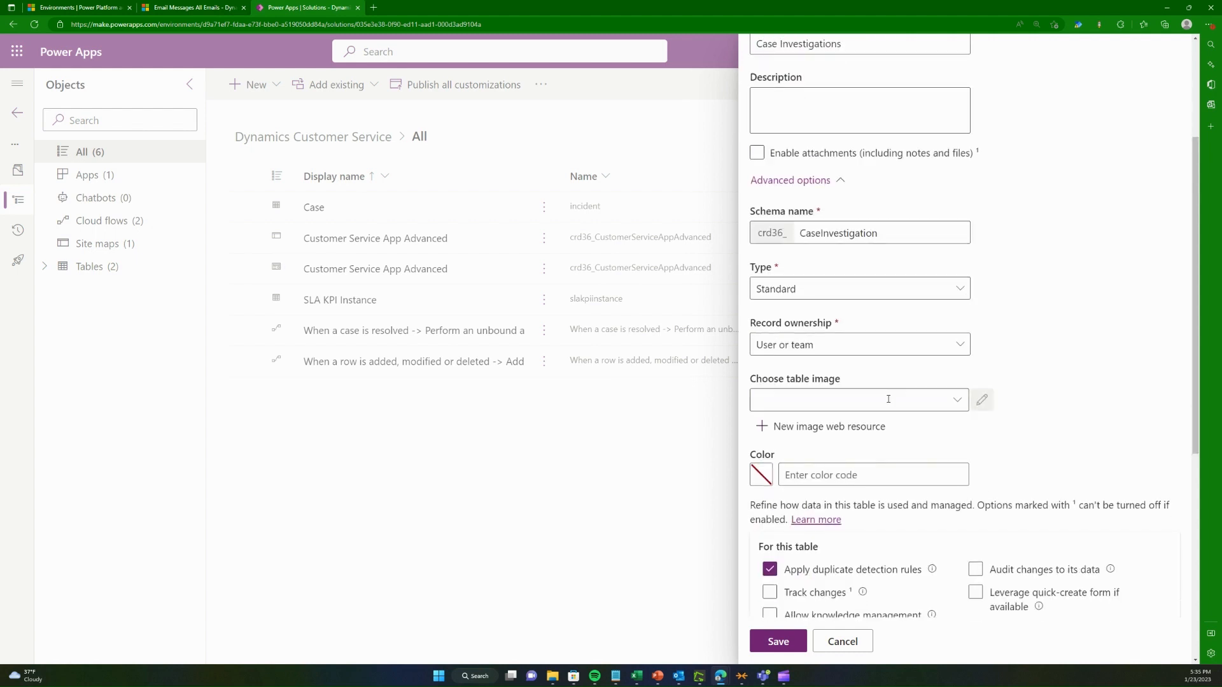
{"action": "left_click", "coordinate": [887, 353]}
{"action": "left_click", "coordinate": [891, 349]}
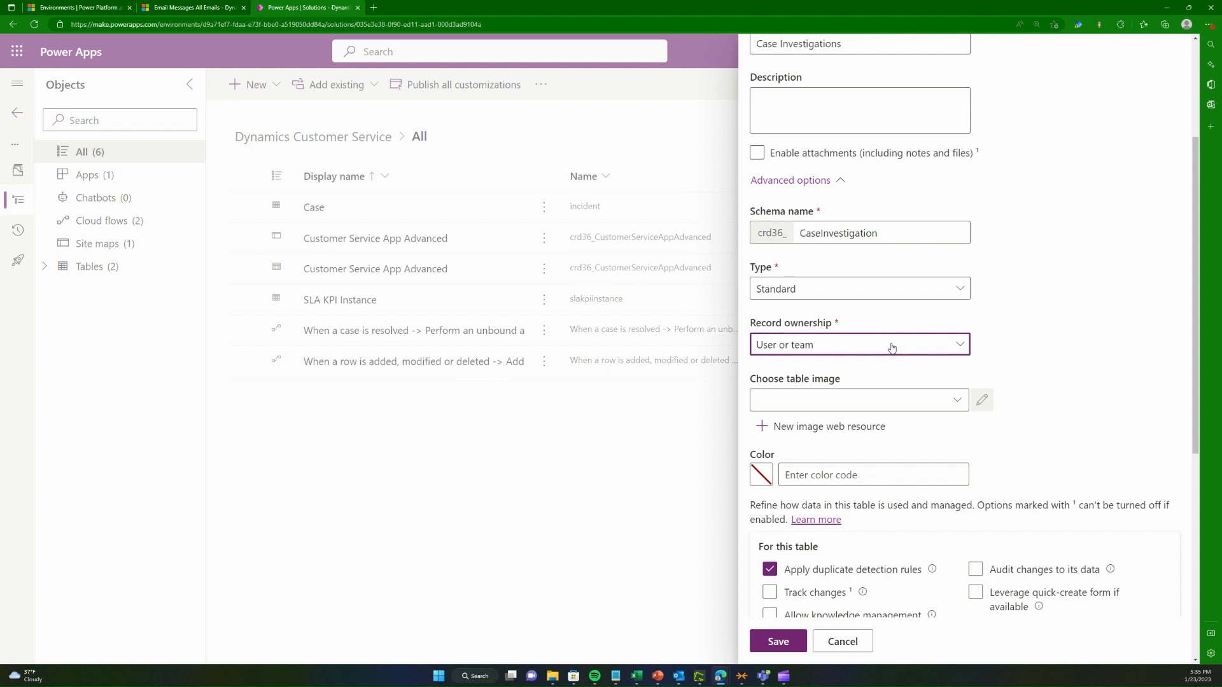
Step: Try Organization as the new table's record ownership, then set it back to User or team
{"action": "left_click", "coordinate": [891, 347]}
{"action": "left_click", "coordinate": [803, 397]}
{"action": "left_click", "coordinate": [845, 352]}
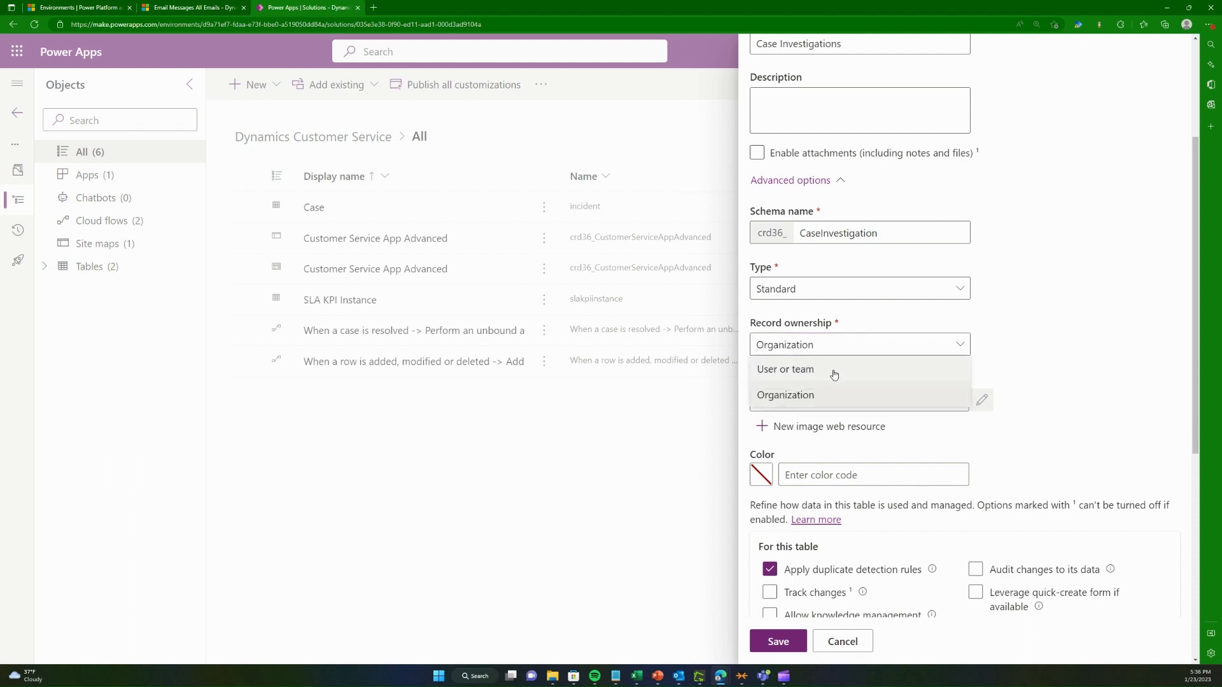
{"action": "left_click", "coordinate": [834, 375]}
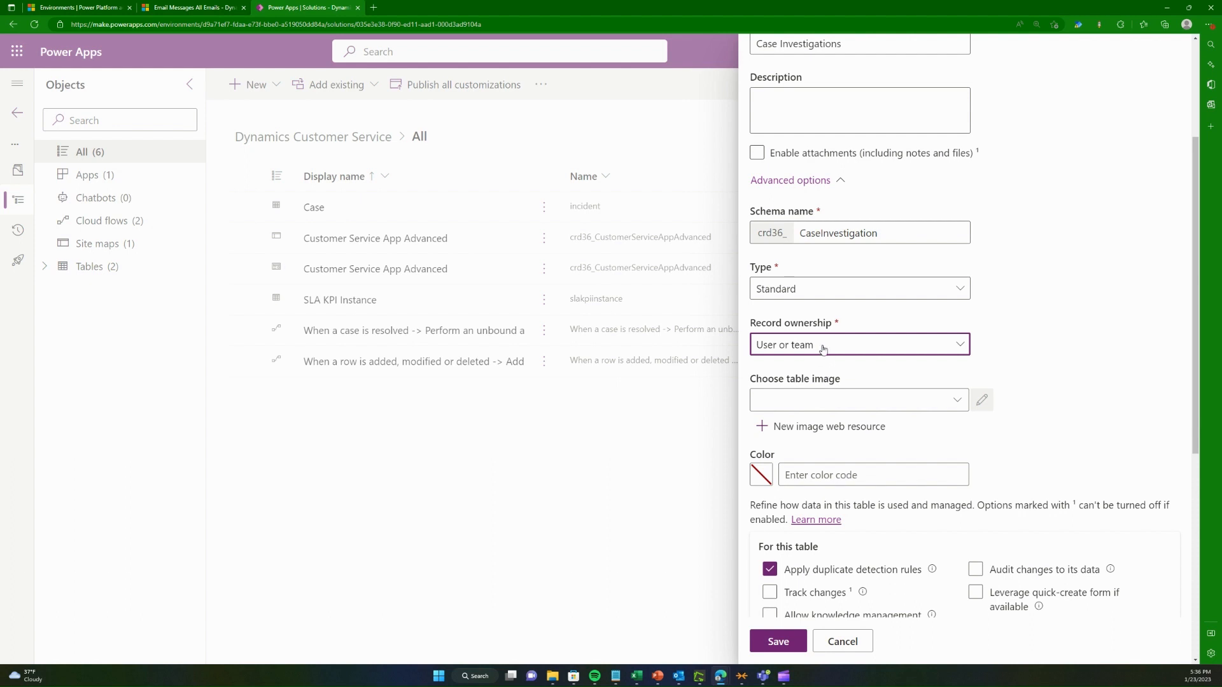
{"action": "left_click", "coordinate": [823, 349]}
{"action": "left_click", "coordinate": [830, 394]}
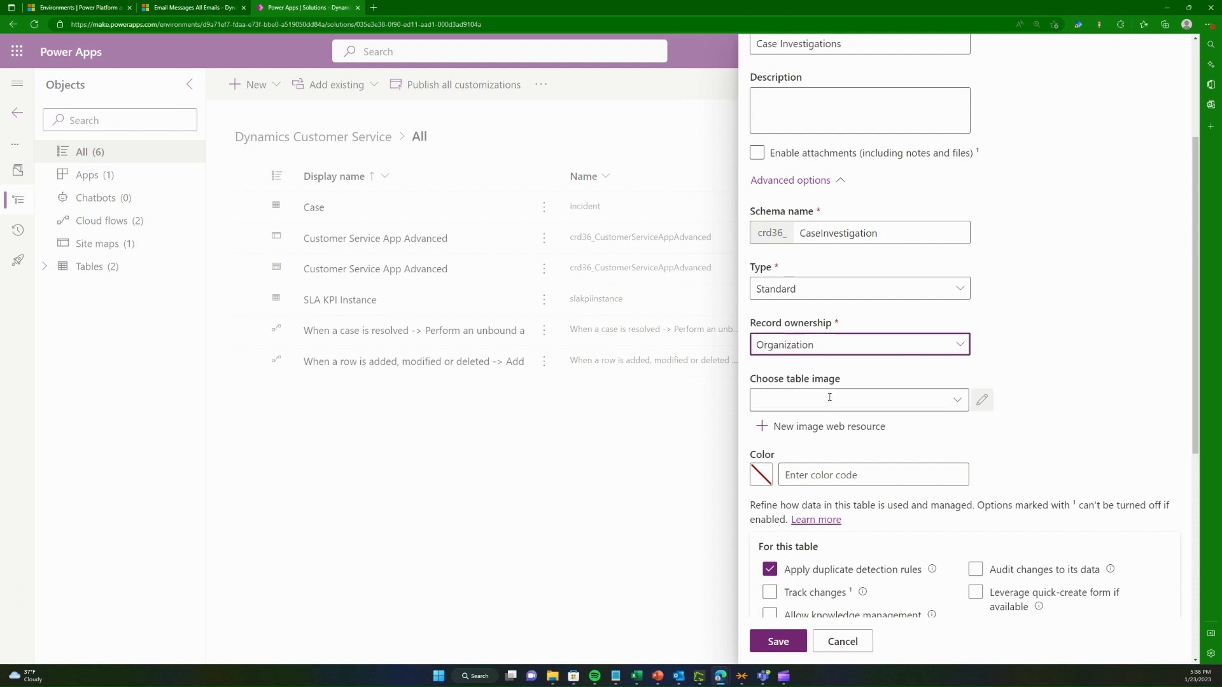
{"action": "left_click", "coordinate": [852, 352]}
{"action": "left_click", "coordinate": [826, 370]}
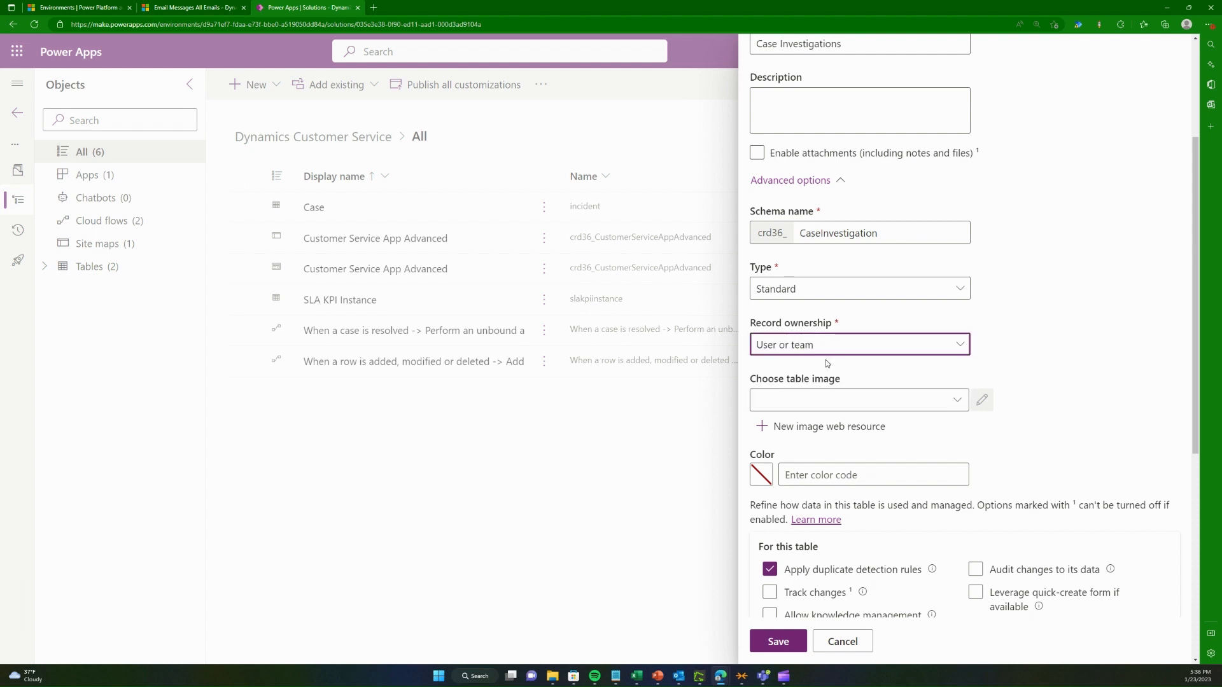
{"action": "left_click", "coordinate": [827, 352]}
{"action": "left_click", "coordinate": [823, 395]}
{"action": "left_click", "coordinate": [827, 347]}
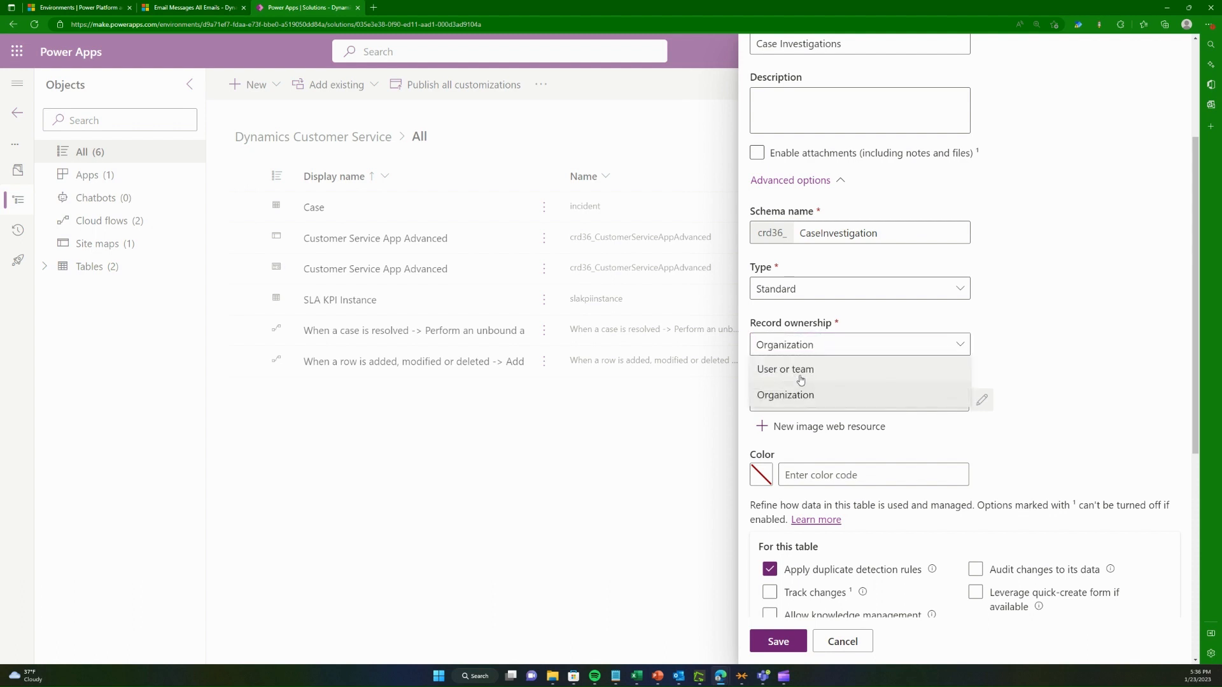
{"action": "left_click", "coordinate": [799, 375]}
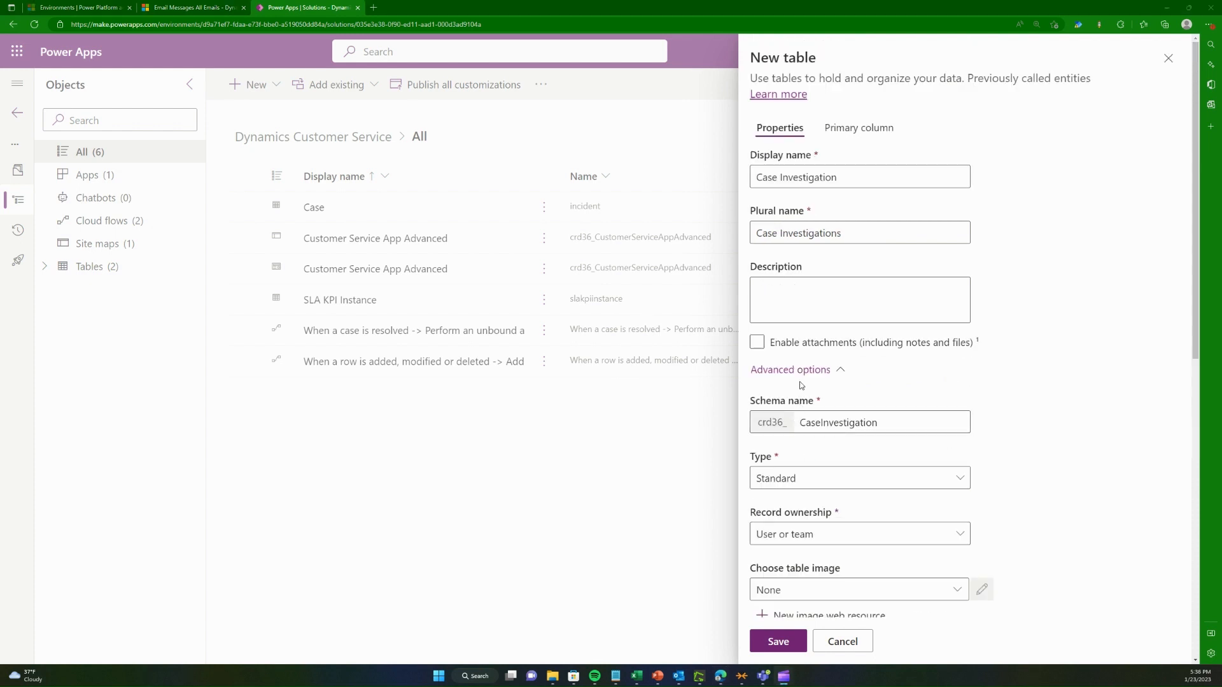
Step: Examine the new table's remaining advanced options, from table image and color to the settings for its rows
{"action": "scroll", "coordinate": [901, 405], "scroll_direction": "down", "scroll_amount": 2}
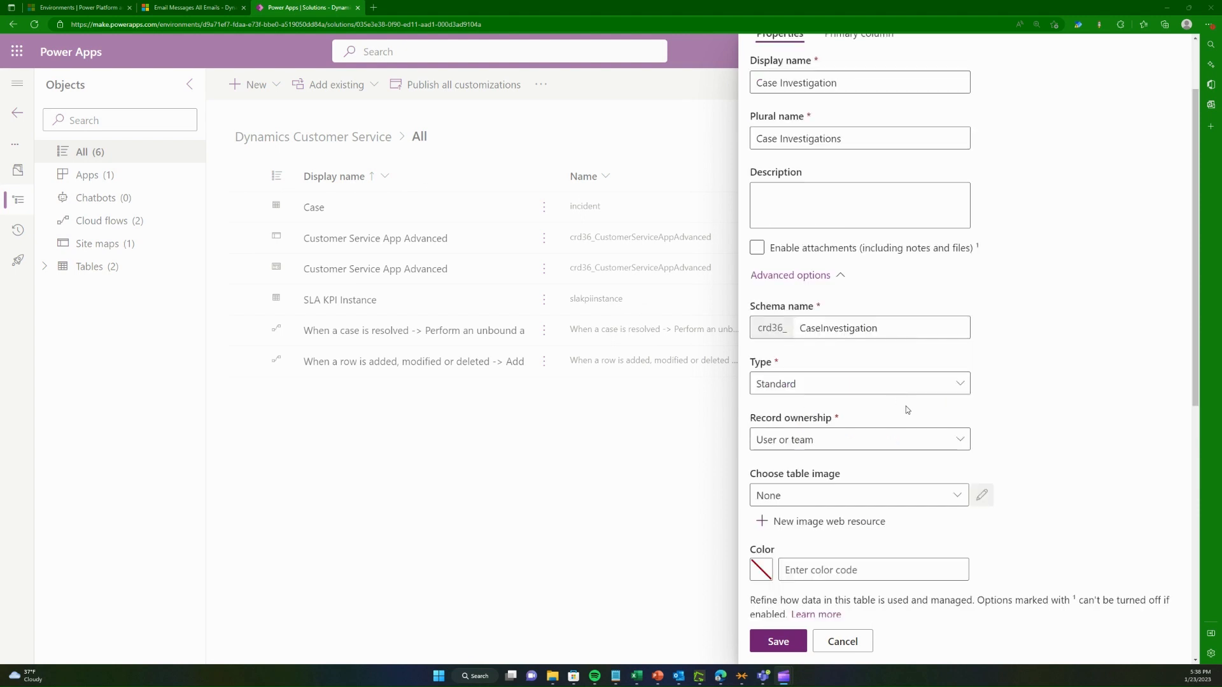
{"action": "scroll", "coordinate": [924, 458], "scroll_direction": "down", "scroll_amount": 2}
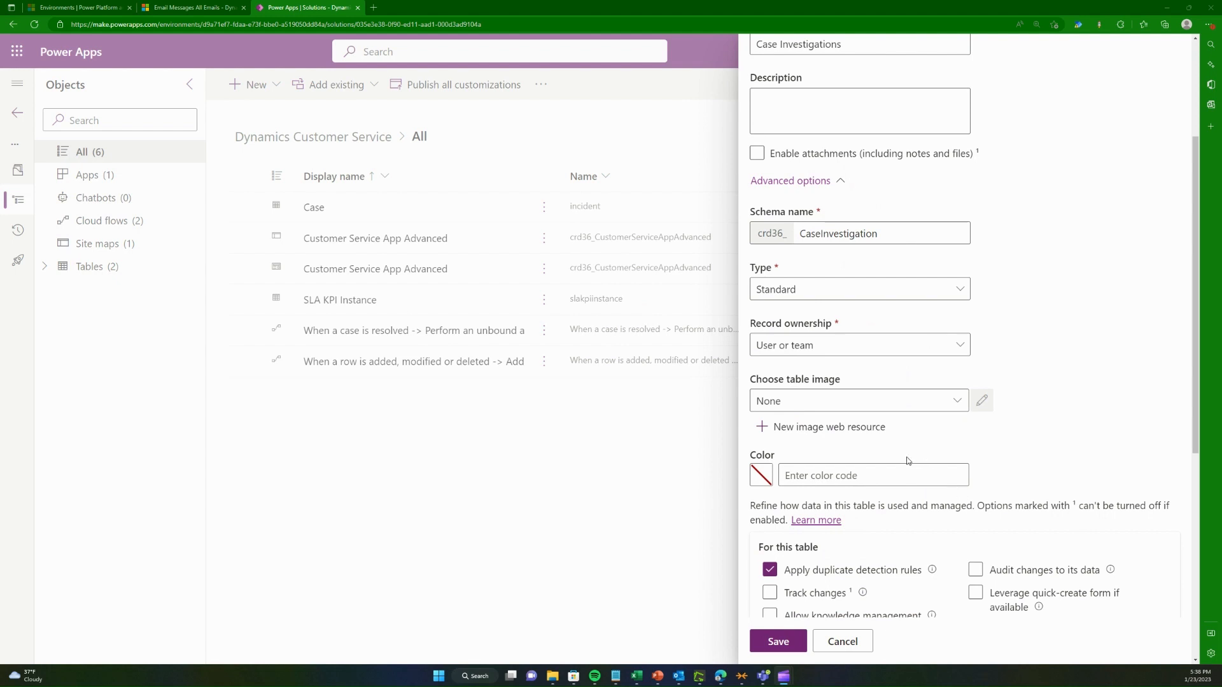
{"action": "scroll", "coordinate": [907, 460], "scroll_direction": "down", "scroll_amount": 2}
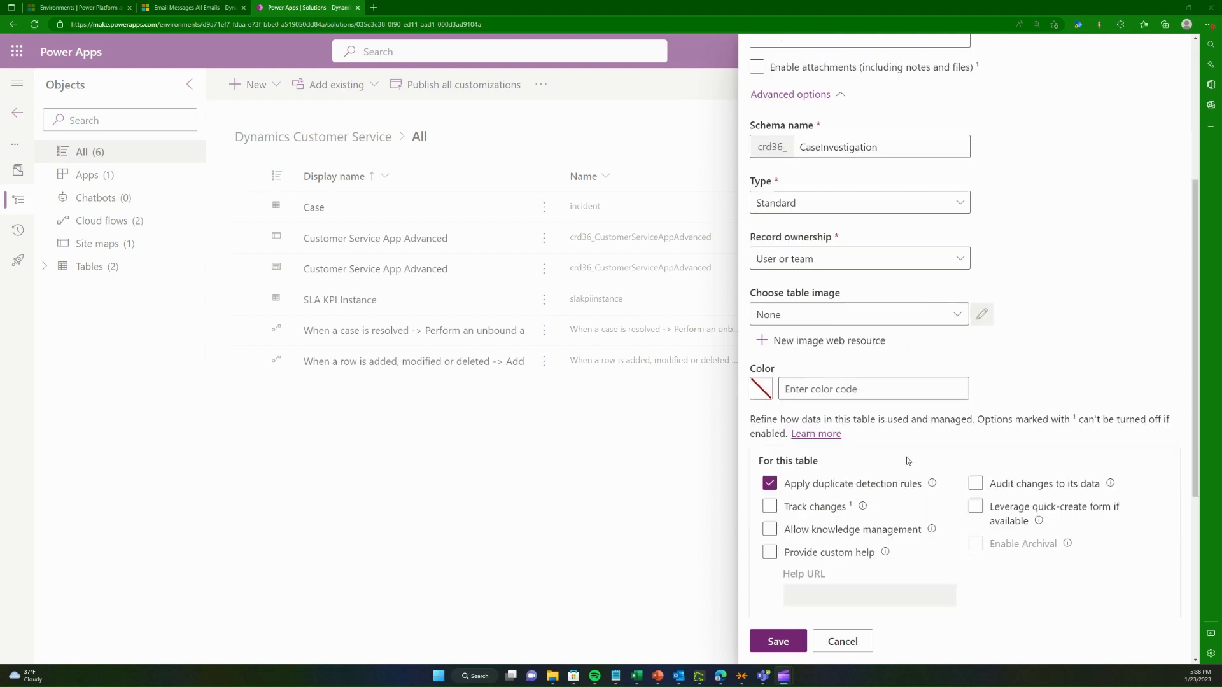
{"action": "scroll", "coordinate": [894, 461], "scroll_direction": "down", "scroll_amount": 5}
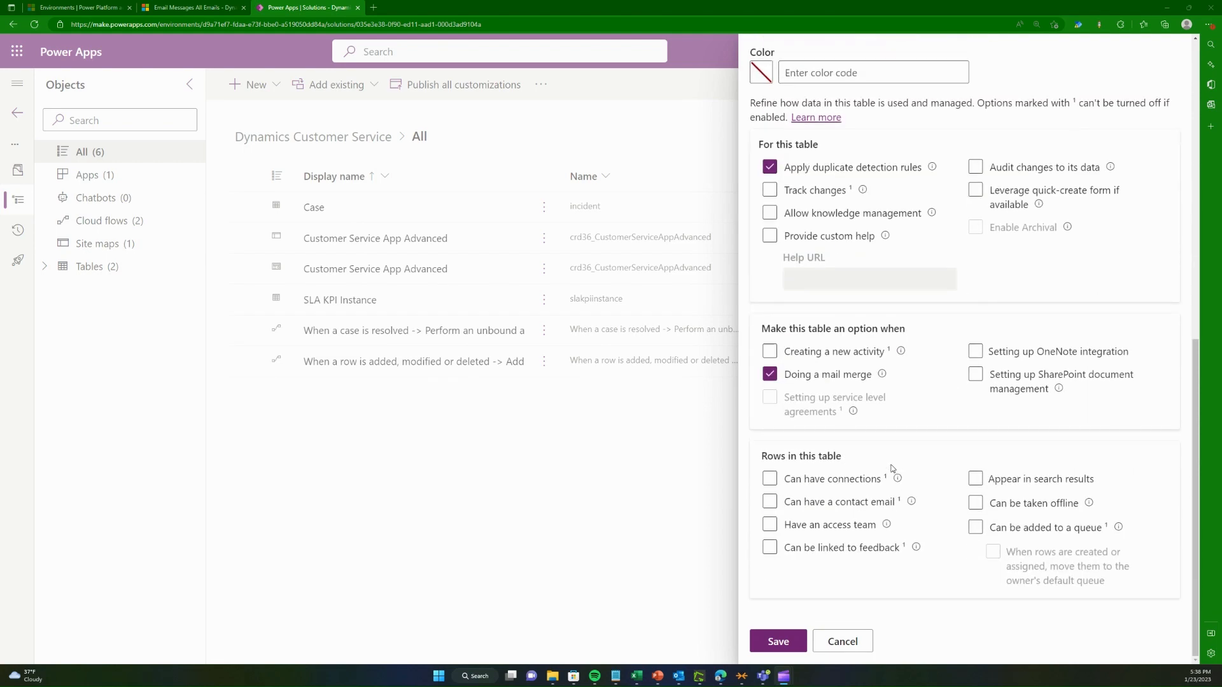
{"action": "scroll", "coordinate": [892, 468], "scroll_direction": "up", "scroll_amount": 2}
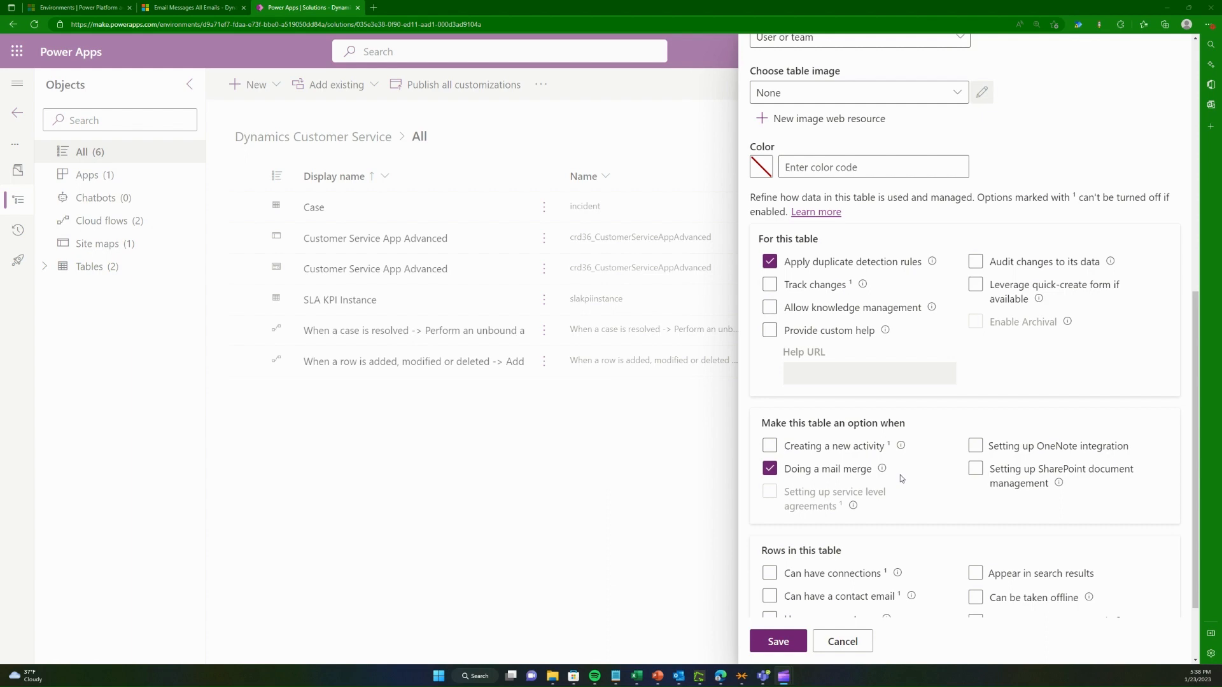
{"action": "scroll", "coordinate": [908, 467], "scroll_direction": "up", "scroll_amount": 8}
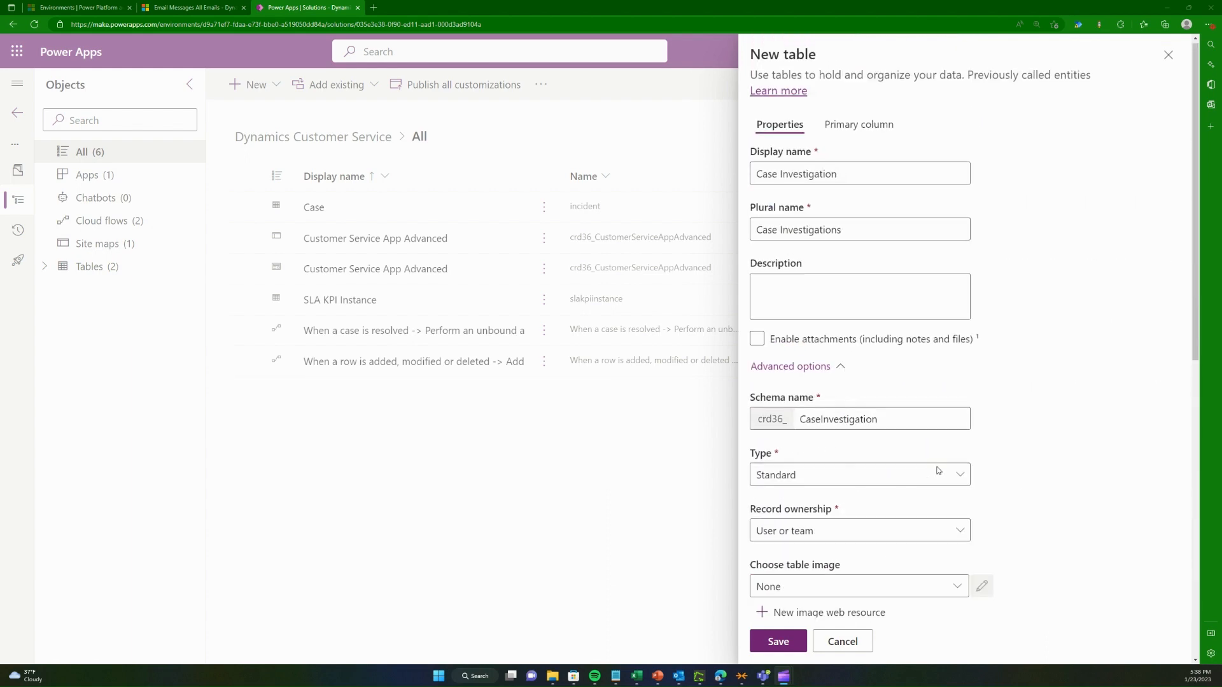
{"action": "scroll", "coordinate": [913, 483], "scroll_direction": "down", "scroll_amount": 5}
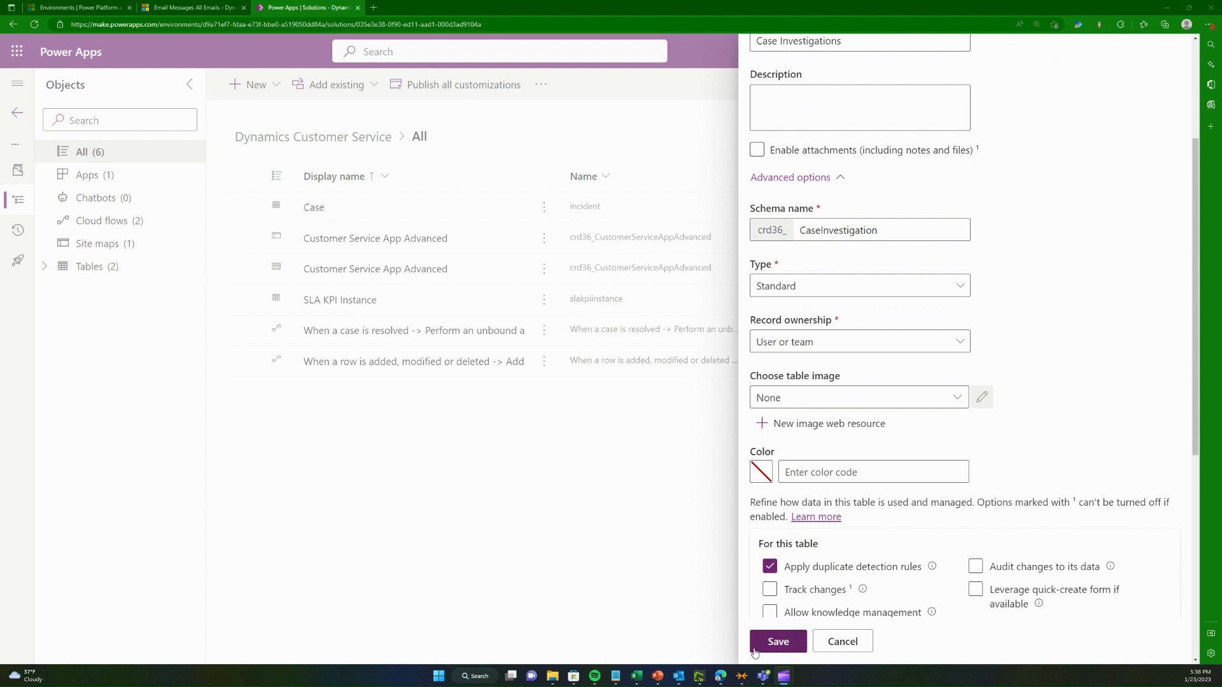
Step: Save the new table and open Case Investigation from the solution's list of tables
{"action": "left_click", "coordinate": [783, 641]}
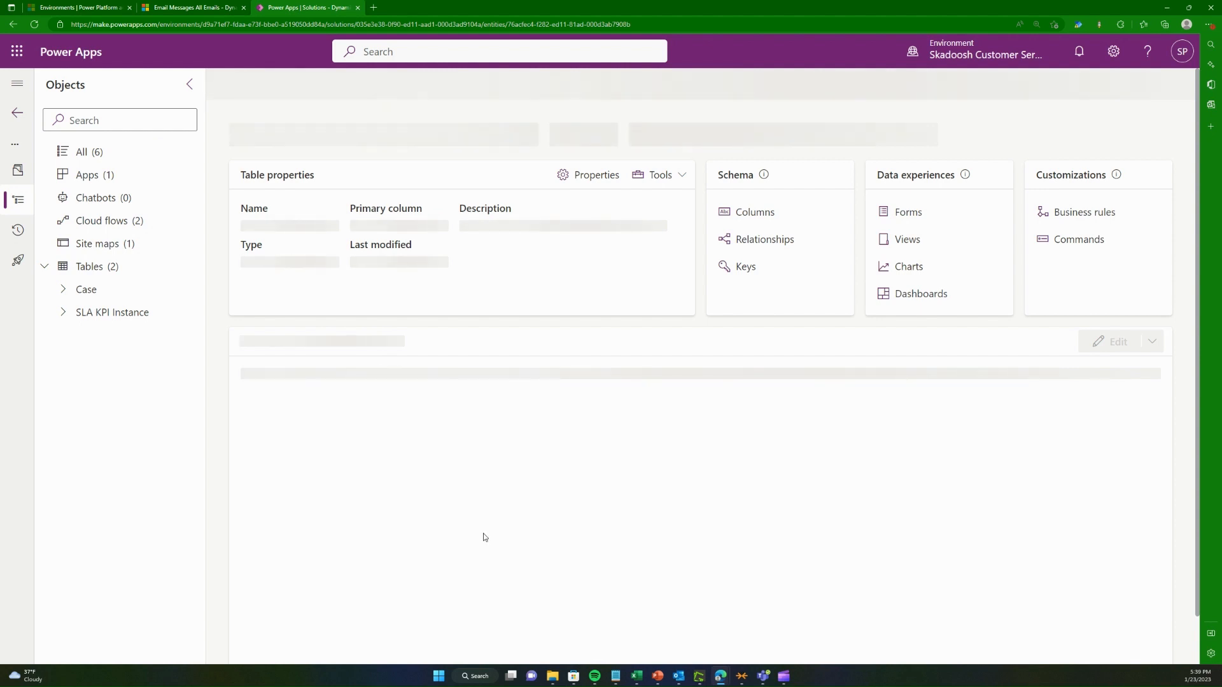
{"action": "left_click", "coordinate": [96, 268]}
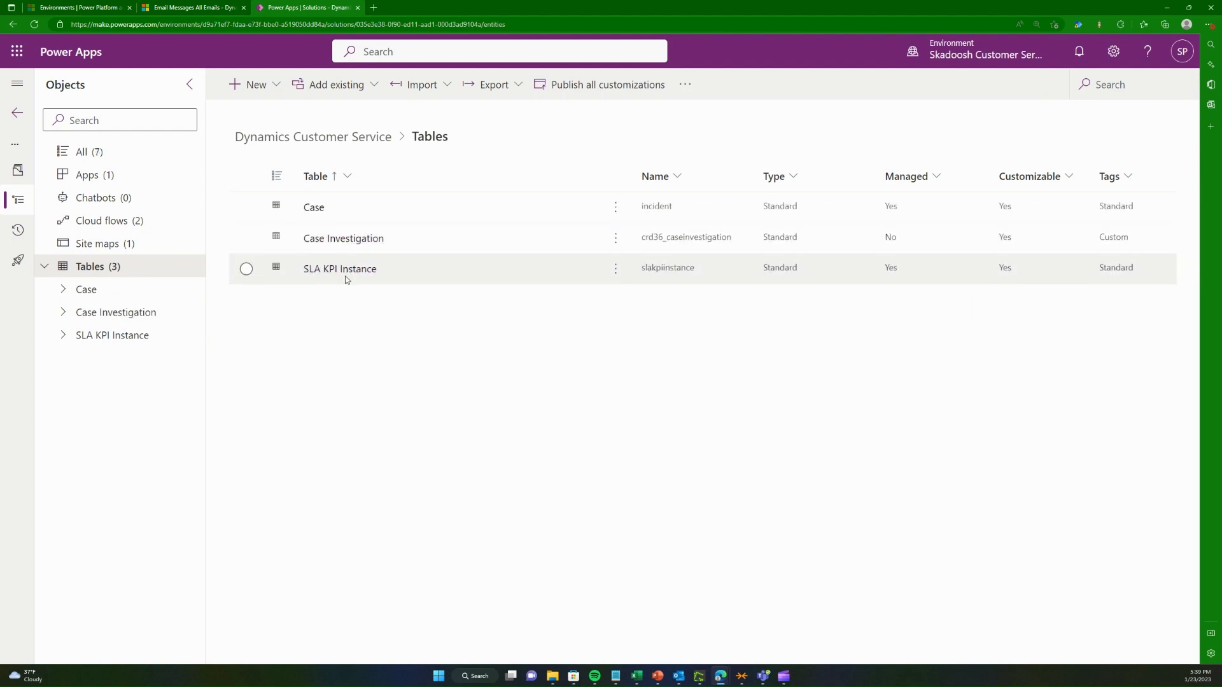
{"action": "left_click", "coordinate": [357, 241]}
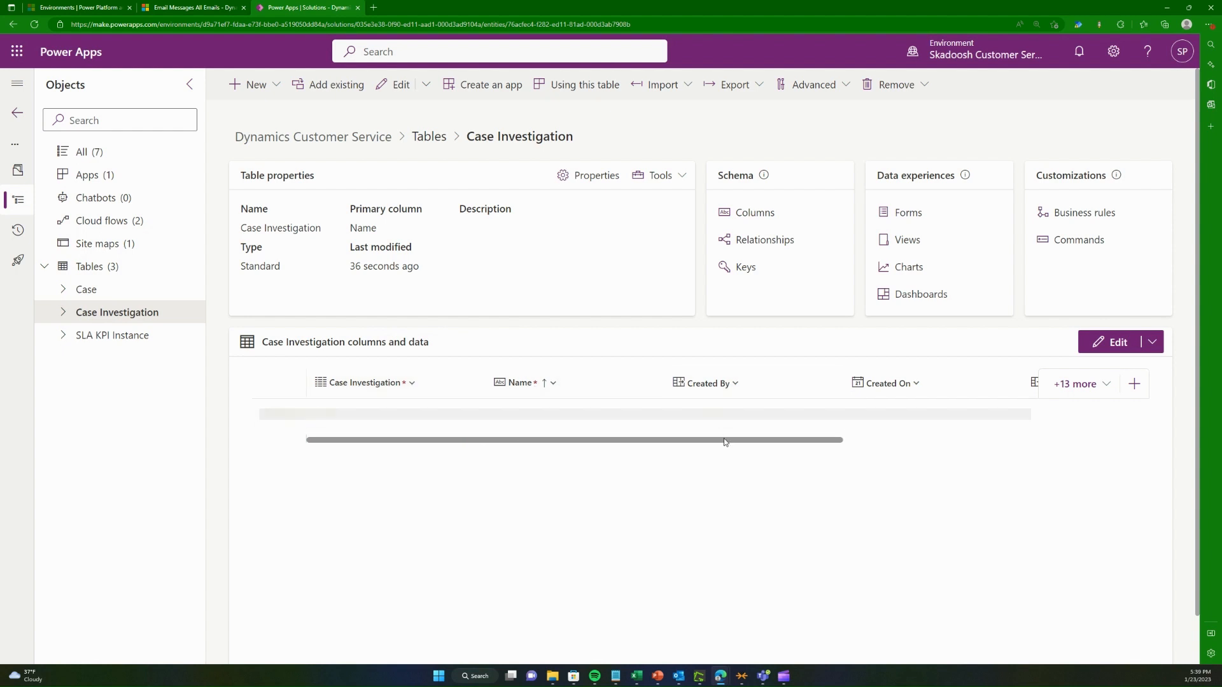
Step: Examine the existing columns available in the Case Investigation table and leave the displayed columns as they are
{"action": "left_click_drag", "start_coordinate": [724, 442], "coordinate": [599, 452]}
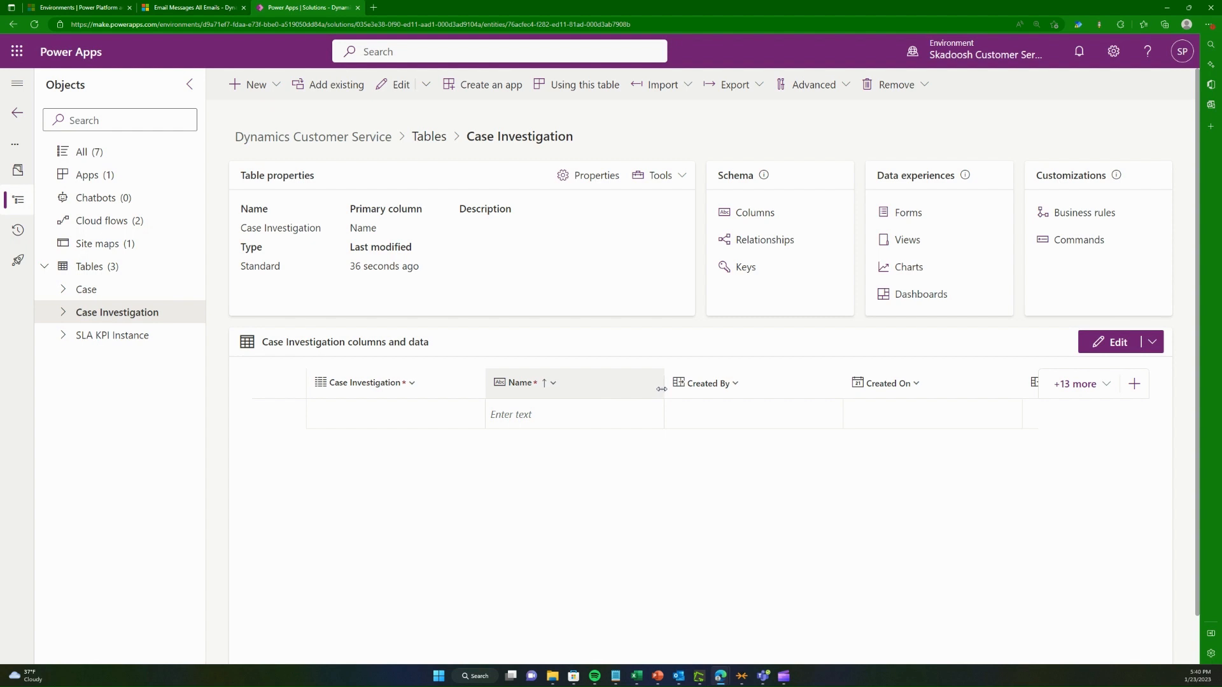
{"action": "left_click", "coordinate": [1076, 384]}
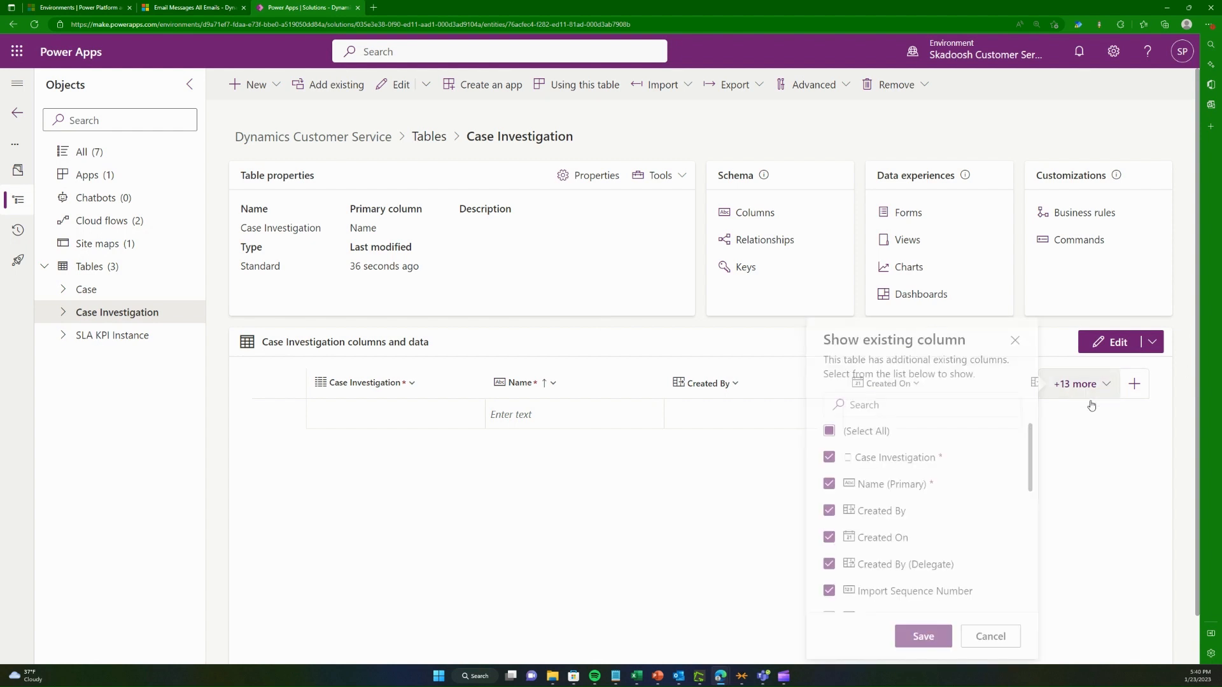
{"action": "scroll", "coordinate": [904, 516], "scroll_direction": "down", "scroll_amount": 3}
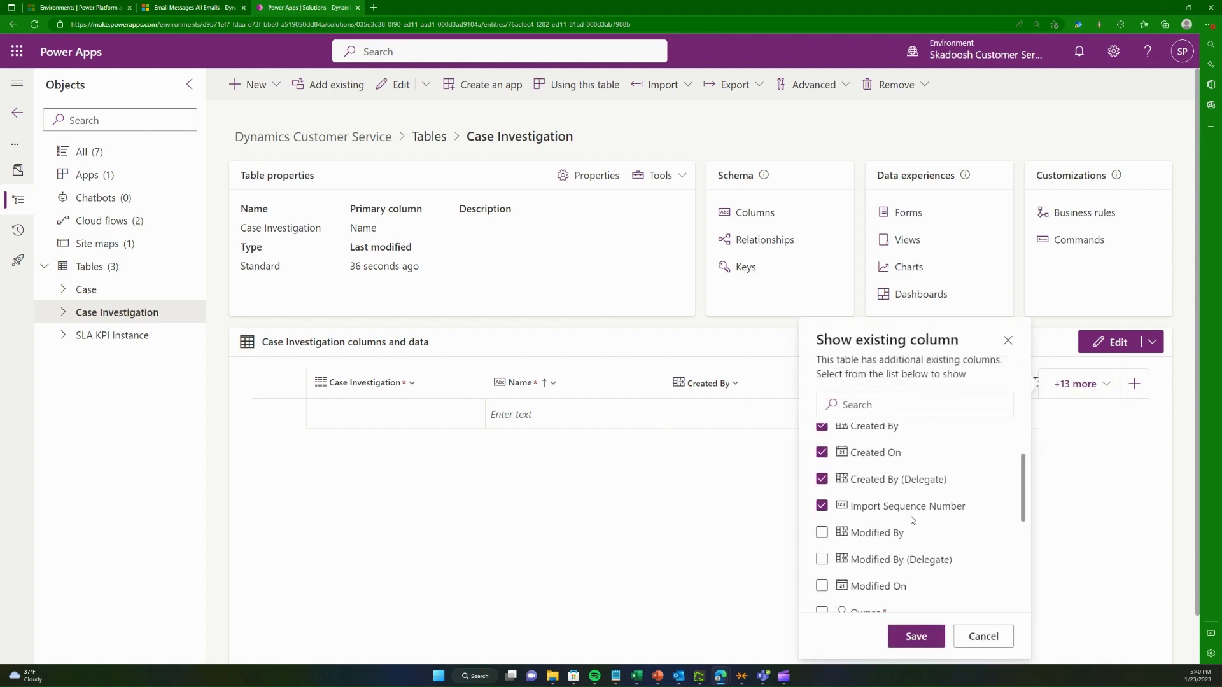
{"action": "scroll", "coordinate": [913, 520], "scroll_direction": "down", "scroll_amount": 4}
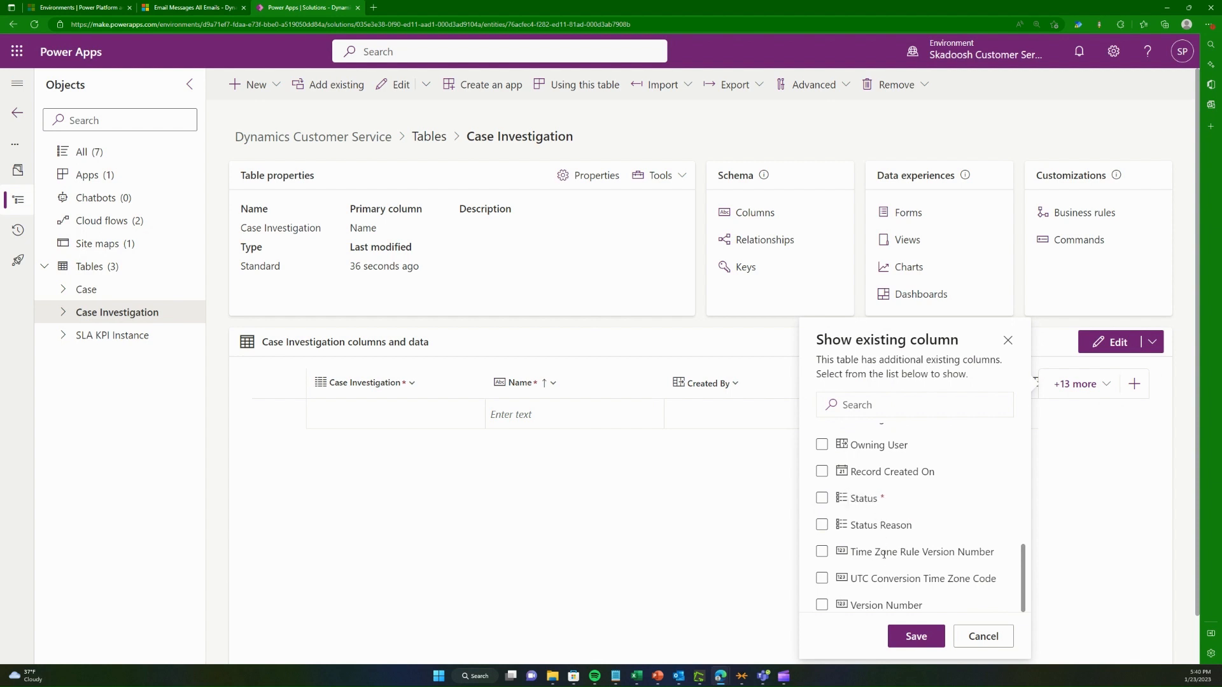
{"action": "scroll", "coordinate": [883, 601], "scroll_direction": "up", "scroll_amount": 10}
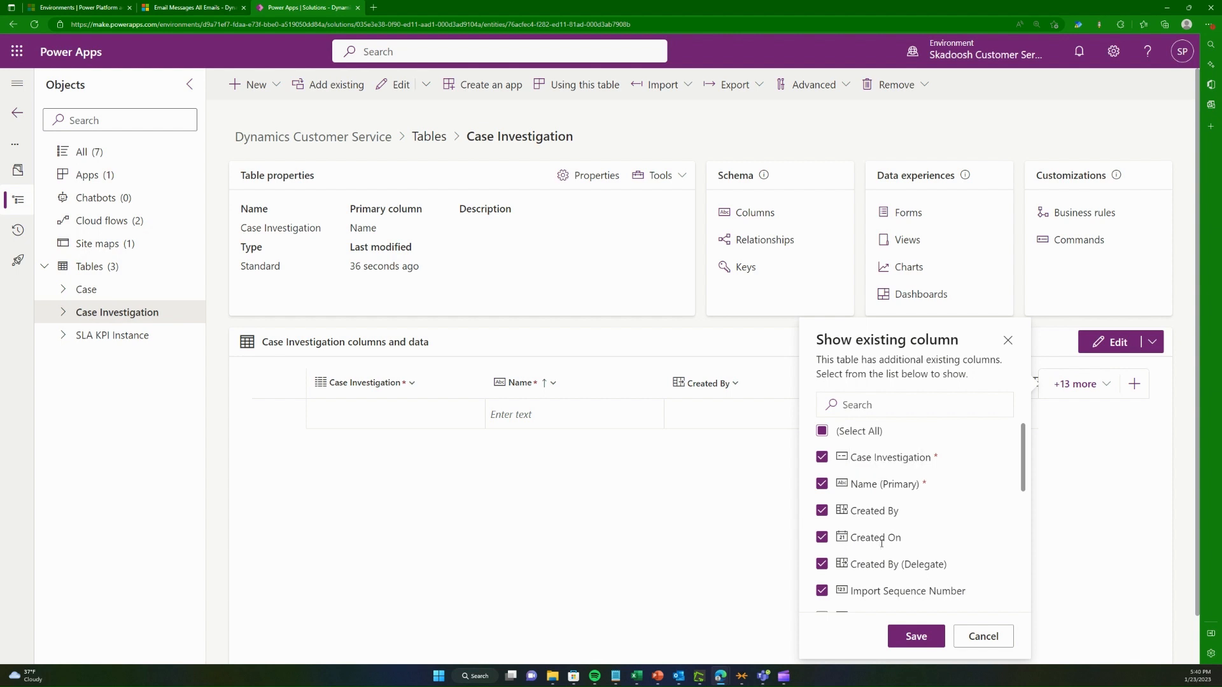
{"action": "left_click", "coordinate": [978, 639]}
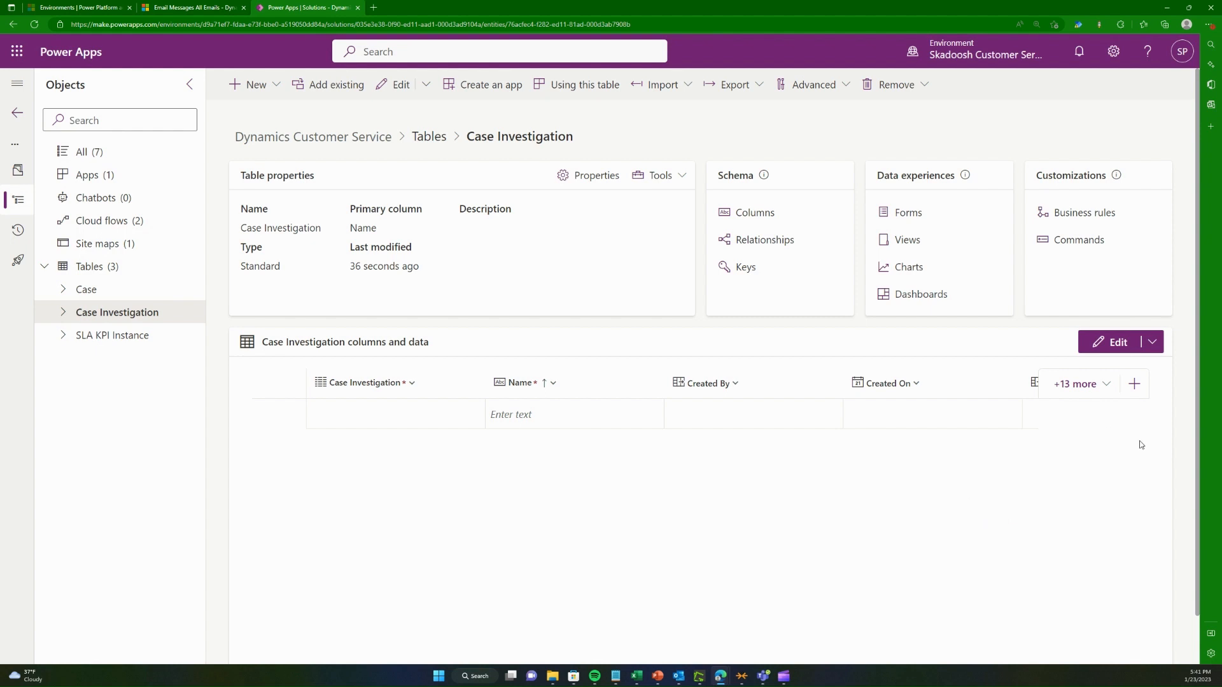
Step: Start a new column in the Case Investigation table with the single-line plain text data type
{"action": "left_click", "coordinate": [1135, 383]}
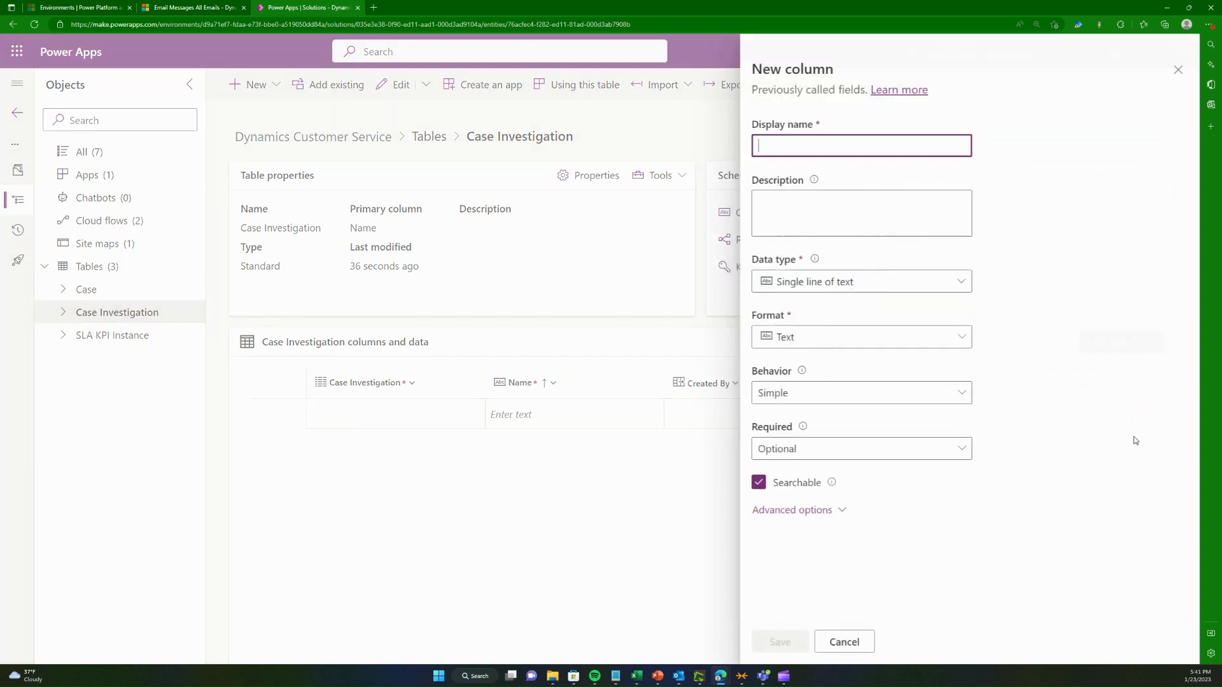
{"action": "left_click", "coordinate": [846, 642]}
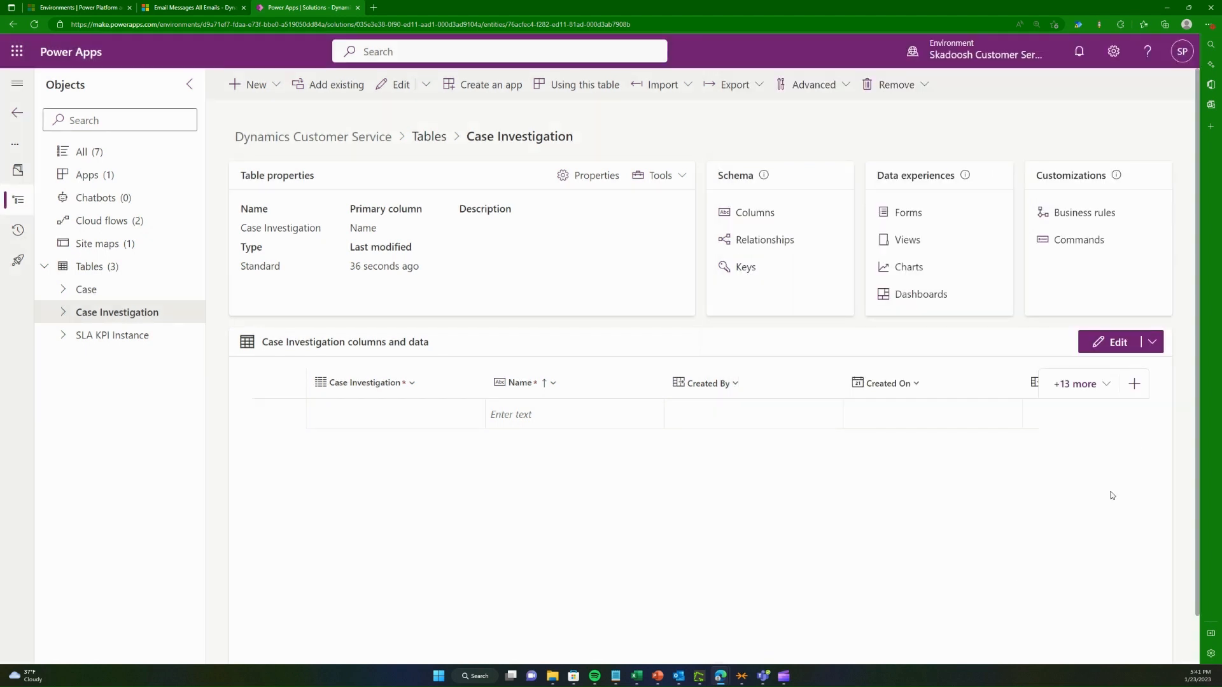
{"action": "left_click", "coordinate": [1134, 383]}
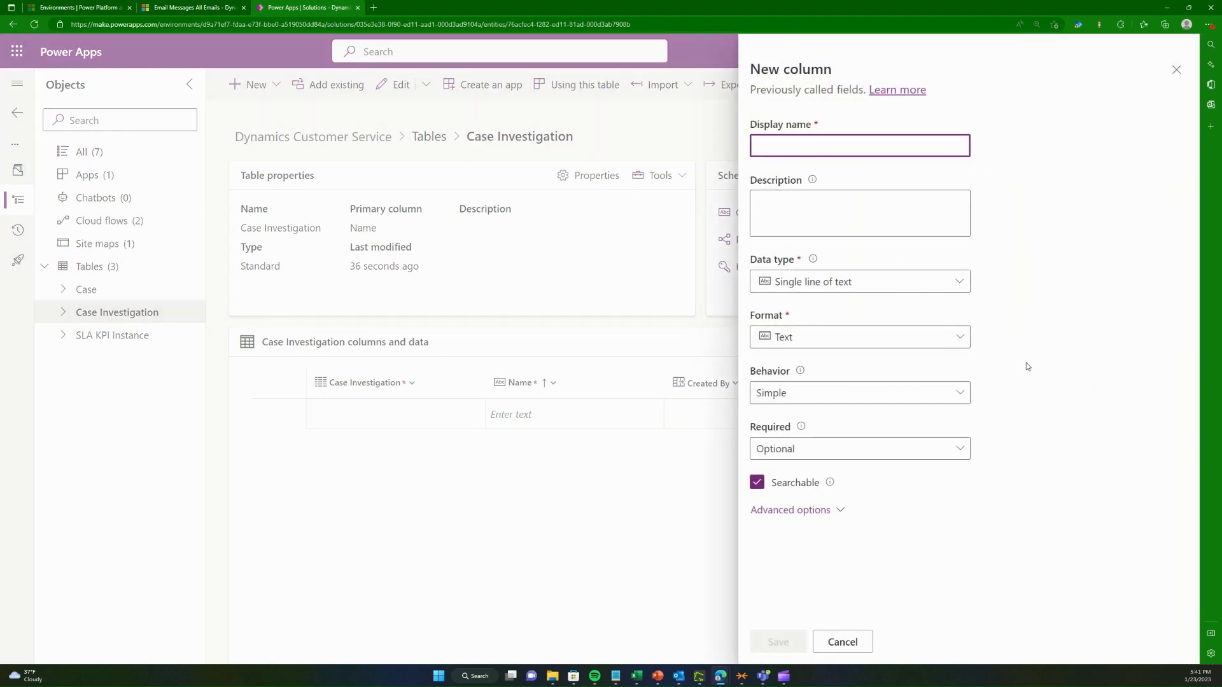
{"action": "left_click", "coordinate": [962, 286]}
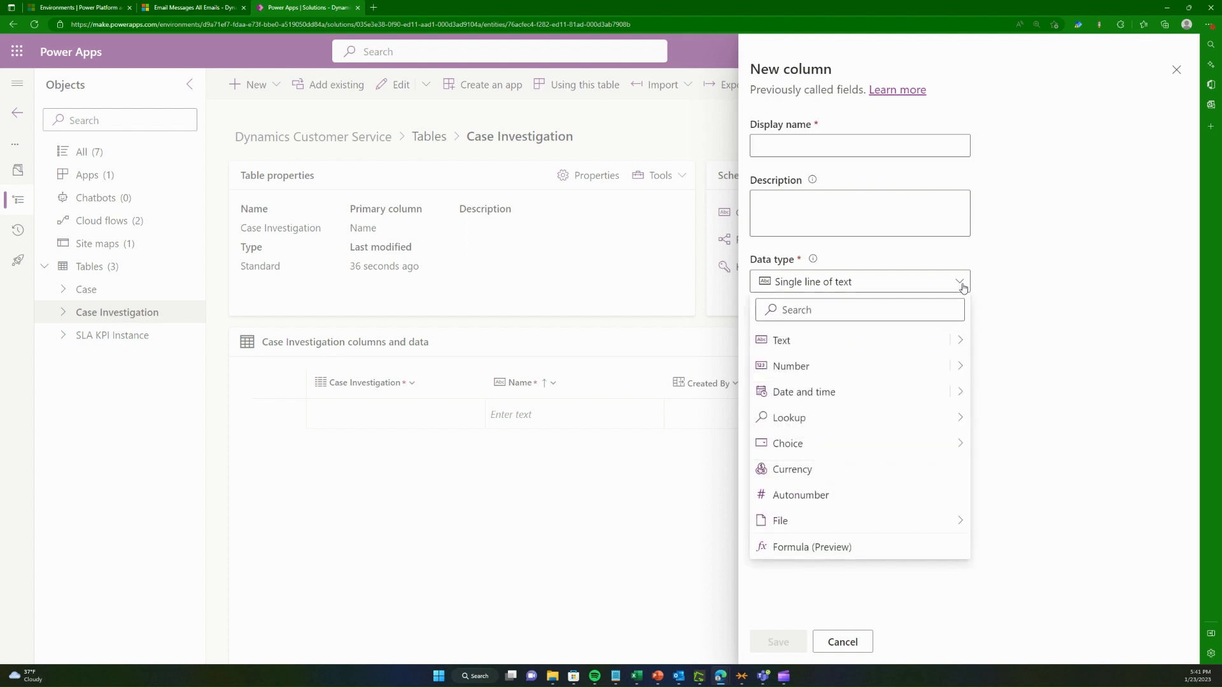
{"action": "mouse_move", "coordinate": [963, 352]}
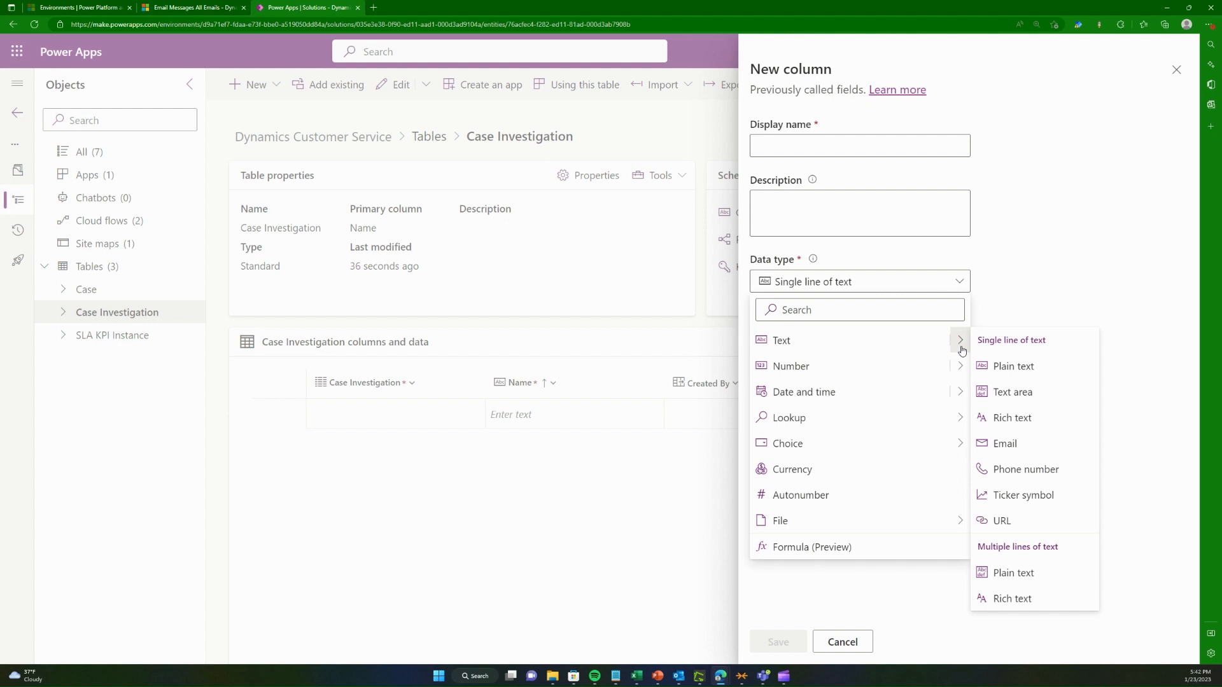
{"action": "left_click", "coordinate": [1011, 368]}
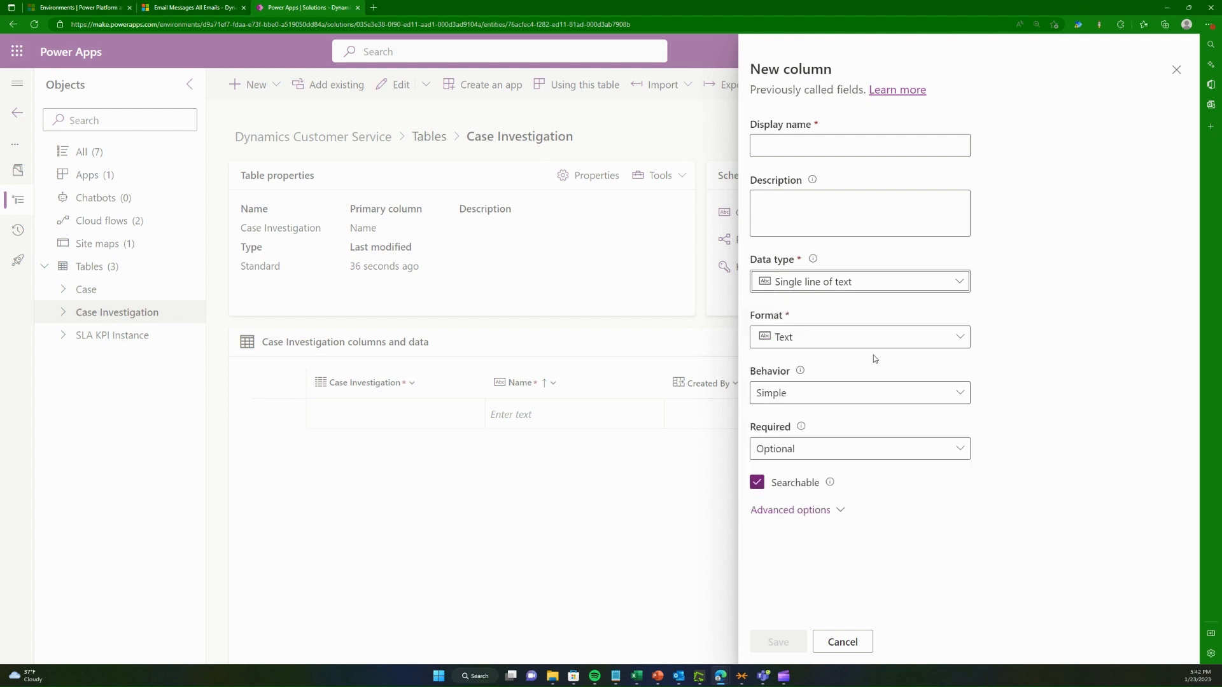
Step: Examine the new column's advanced options, including the maximum character count, and show the available text formats
{"action": "left_click", "coordinate": [804, 513]}
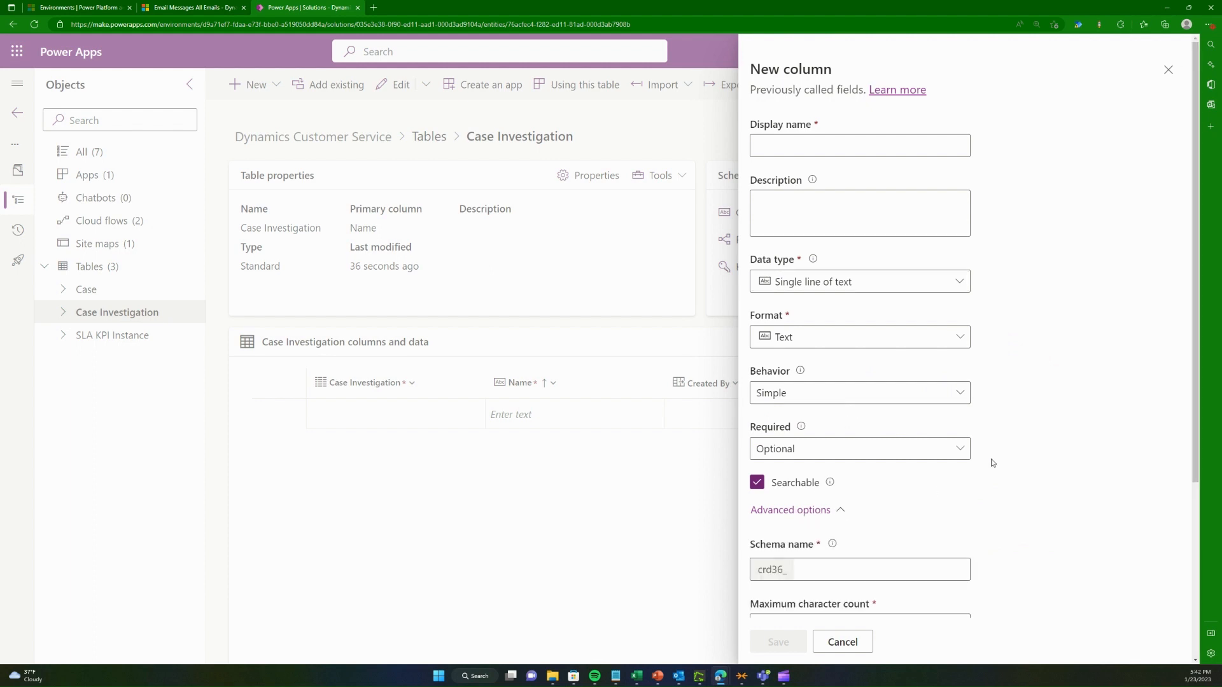
{"action": "scroll", "coordinate": [991, 462], "scroll_direction": "down", "scroll_amount": 4}
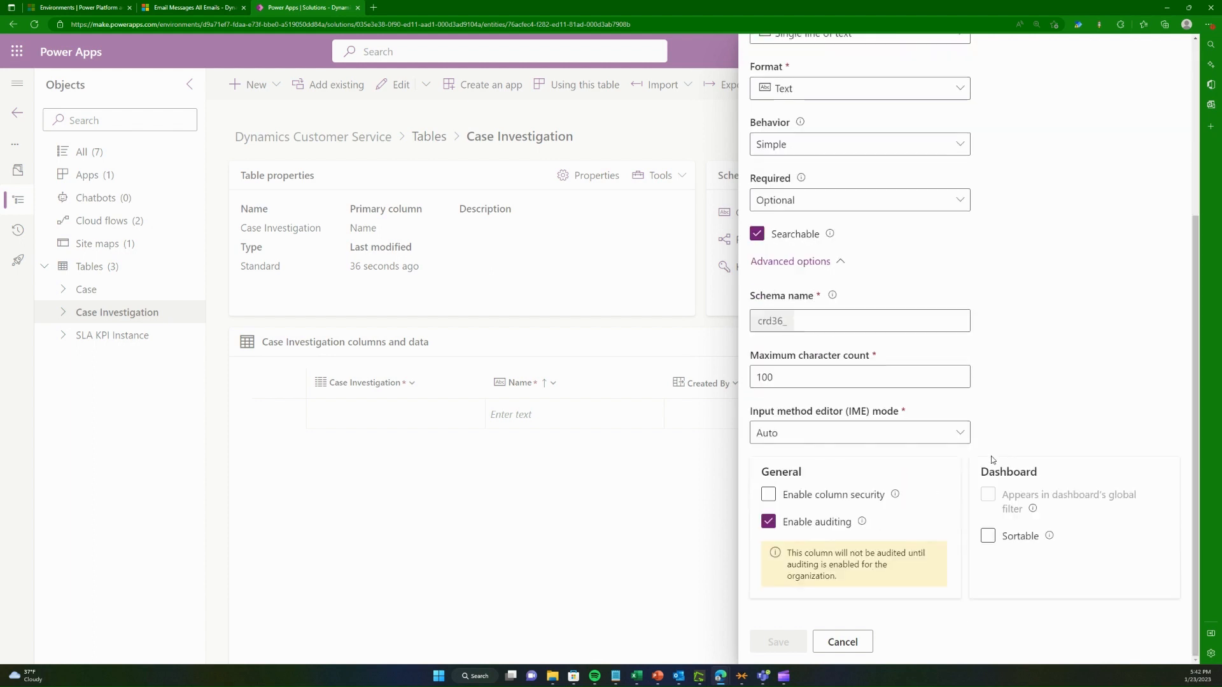
{"action": "double_click", "coordinate": [787, 377]}
{"action": "left_click", "coordinate": [805, 378]}
{"action": "scroll", "coordinate": [894, 413], "scroll_direction": "up", "scroll_amount": 1}
{"action": "scroll", "coordinate": [895, 413], "scroll_direction": "up", "scroll_amount": 3}
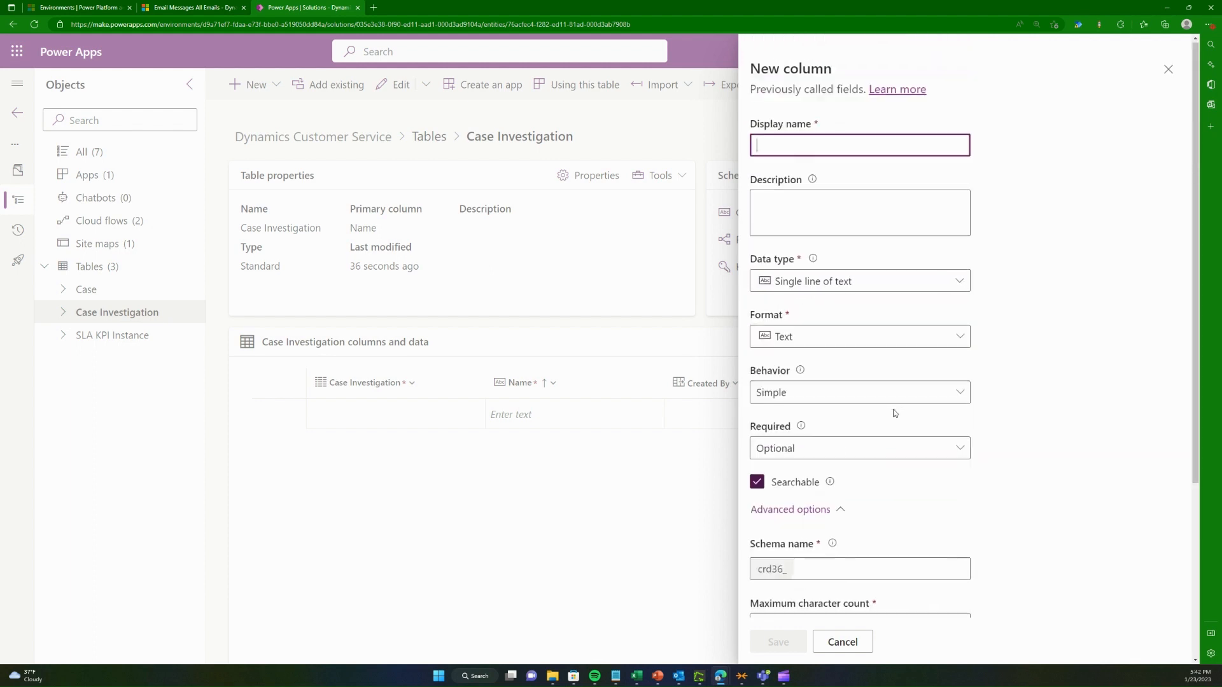
{"action": "left_click", "coordinate": [871, 345]}
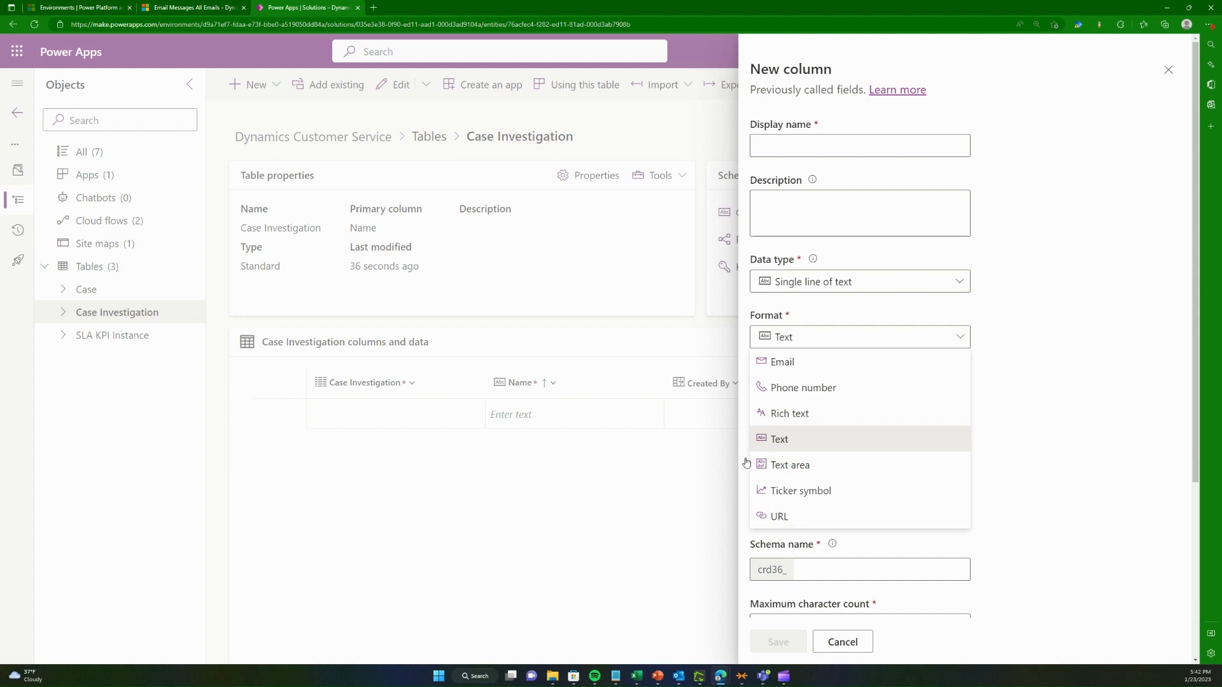
Step: Keep Text as the new column's format and Simple as its behavior
{"action": "left_click", "coordinate": [809, 447]}
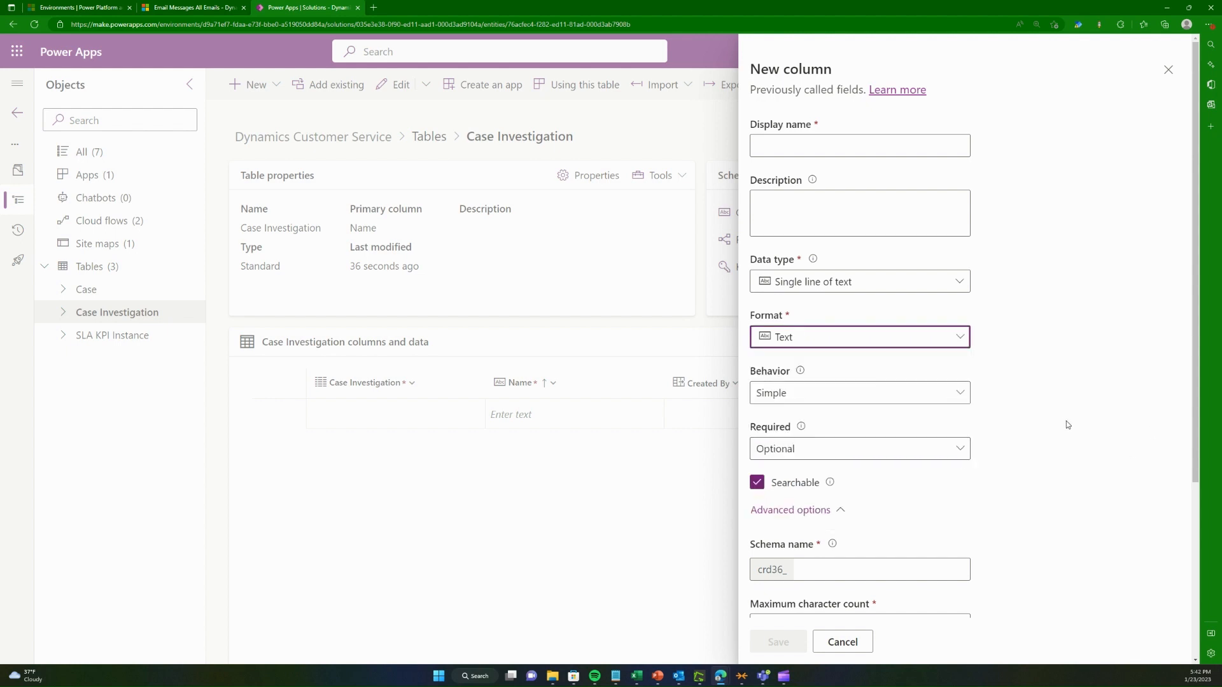
{"action": "left_click", "coordinate": [953, 395]}
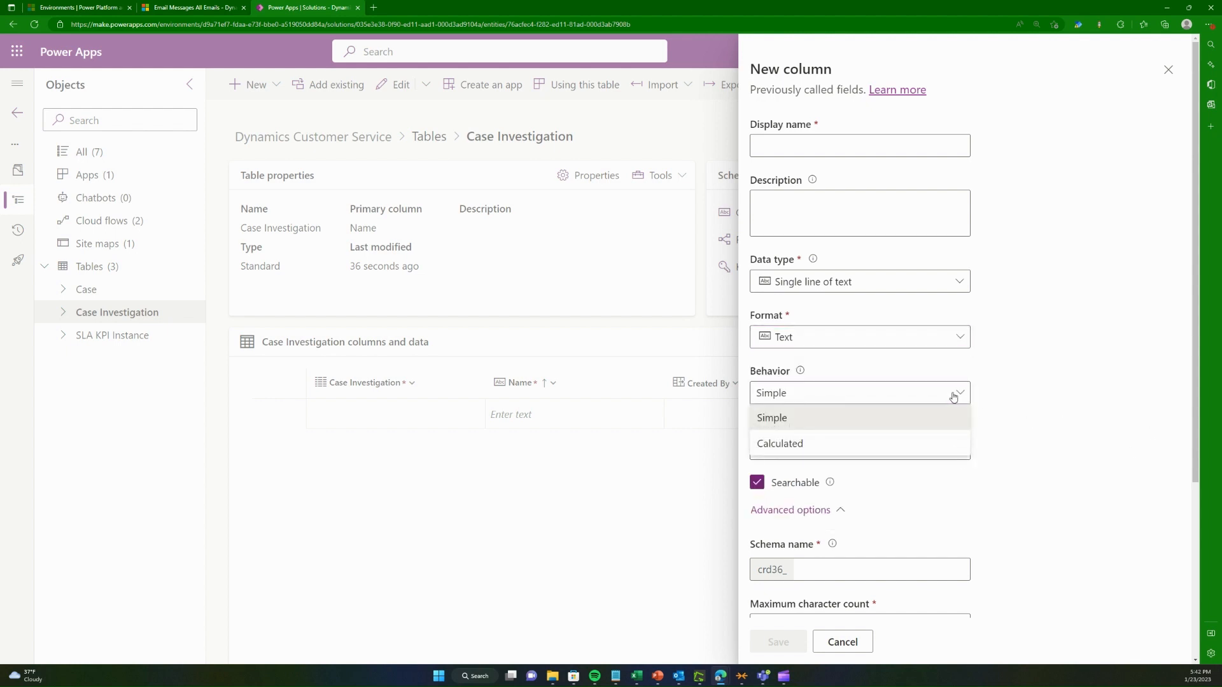
{"action": "left_click", "coordinate": [957, 395]}
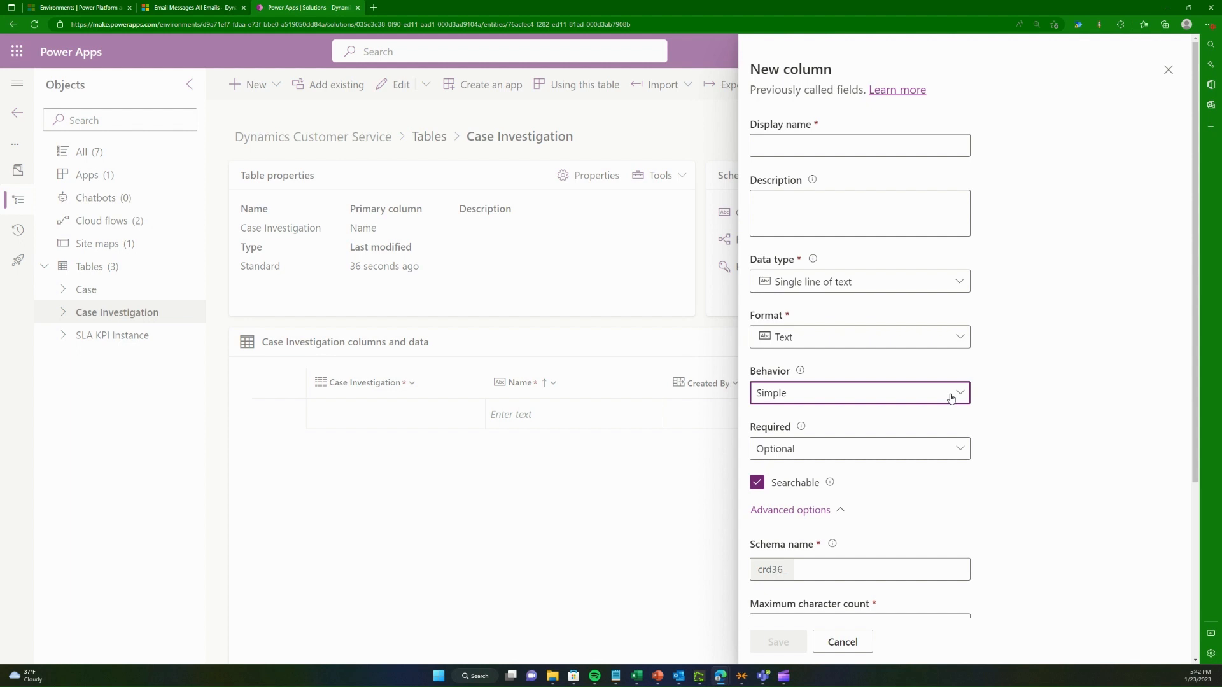
Step: Enter Investigation Result as the new column's display name
{"action": "left_click", "coordinate": [848, 143]}
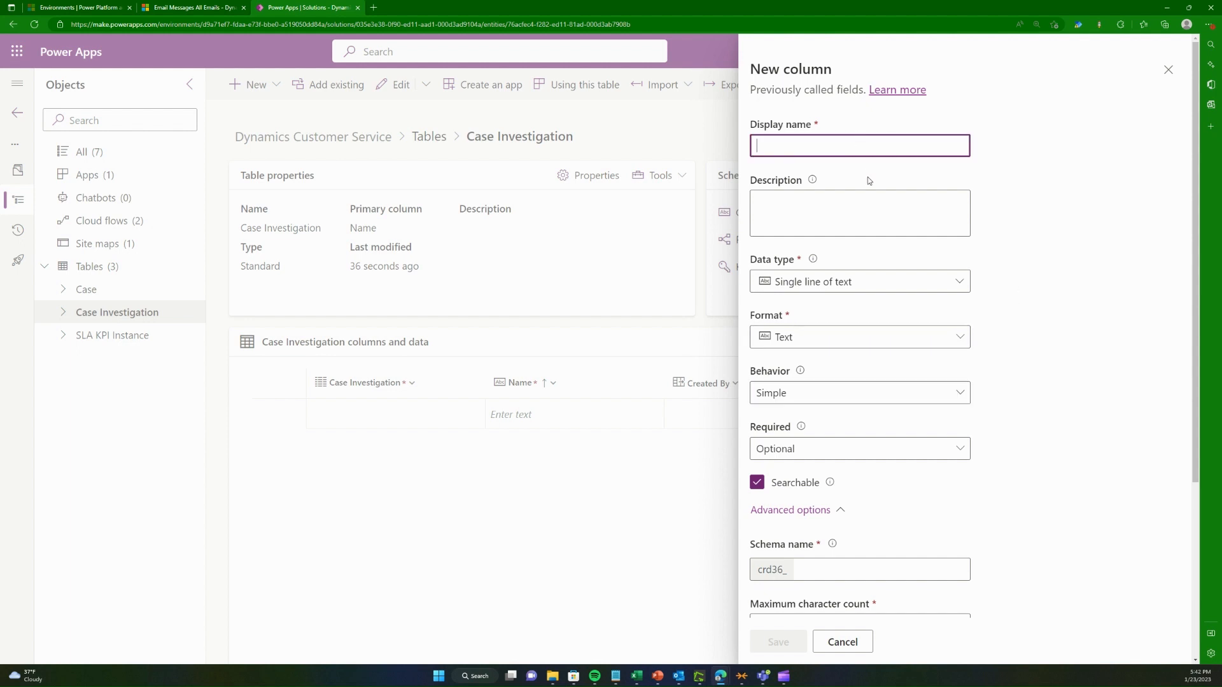
{"action": "type", "text": "Canse"}
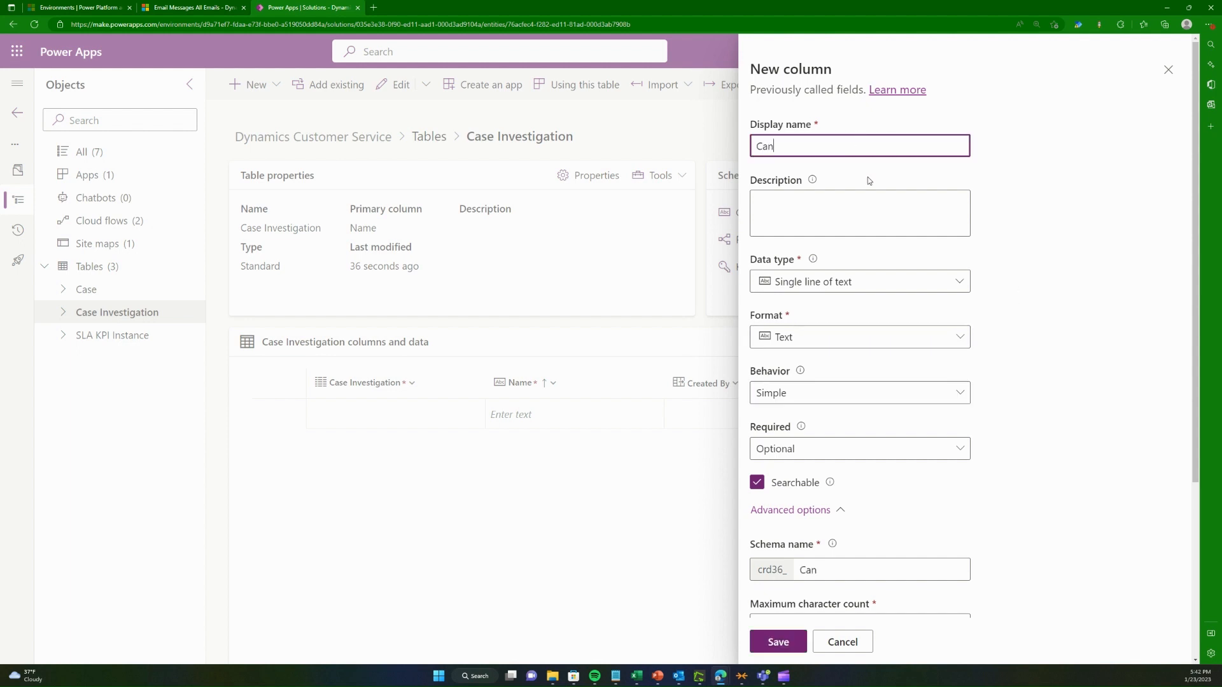
{"action": "key", "text": "BackSpace"}
{"action": "key", "text": "BackSpace"}
{"action": "key", "text": "BackSpace"}
{"action": "type", "text": "se"}
{"action": "key", "text": "BackSpace"}
{"action": "key", "text": "BackSpace"}
{"action": "key", "text": "BackSpace"}
{"action": "key", "text": "BackSpace"}
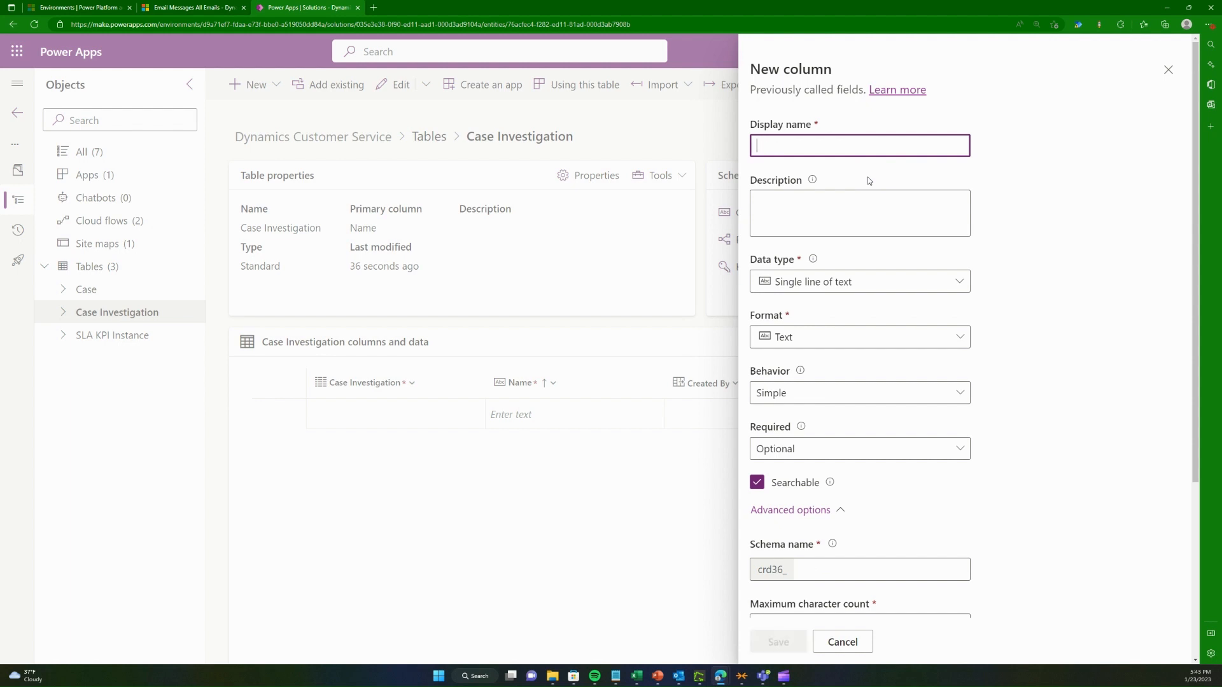
{"action": "type", "text": "Invtiga"}
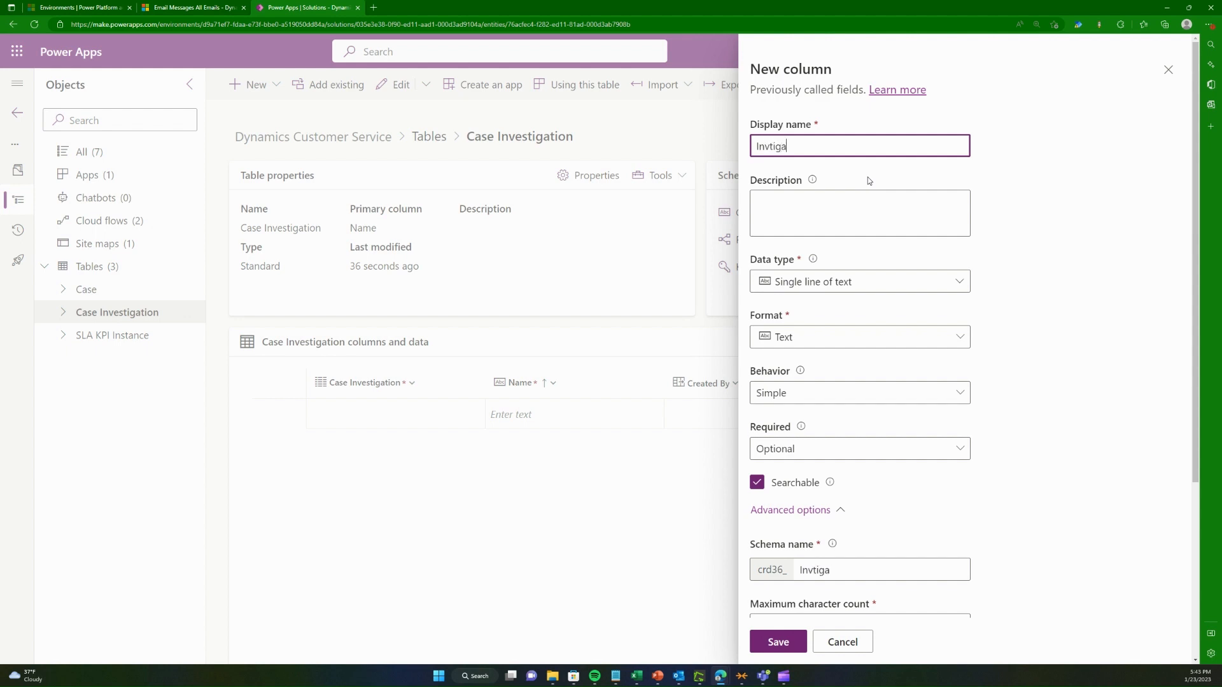
{"action": "key", "text": "BackSpace"}
{"action": "key", "text": "BackSpace"}
{"action": "key", "text": "BackSpace"}
{"action": "key", "text": "BackSpace"}
{"action": "type", "text": "eestig"}
{"action": "key", "text": "BackSpace"}
{"action": "key", "text": "BackSpace"}
{"action": "key", "text": "BackSpace"}
{"action": "key", "text": "BackSpace"}
{"action": "key", "text": "BackSpace"}
{"action": "type", "text": "stigation "}
{"action": "type", "text": "s"}
{"action": "key", "text": "BackSpace"}
{"action": "type", "text": "Result"}
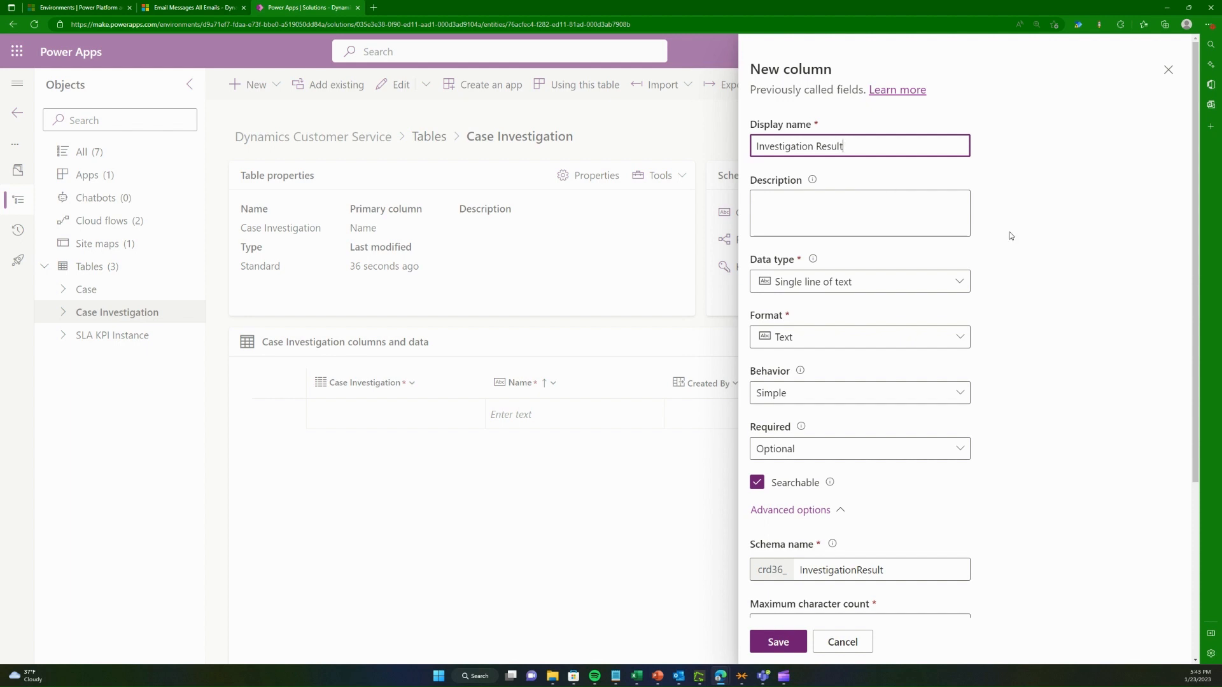
Step: Review the remaining advanced options of the Investigation Result column and save it
{"action": "left_click", "coordinate": [1069, 372]}
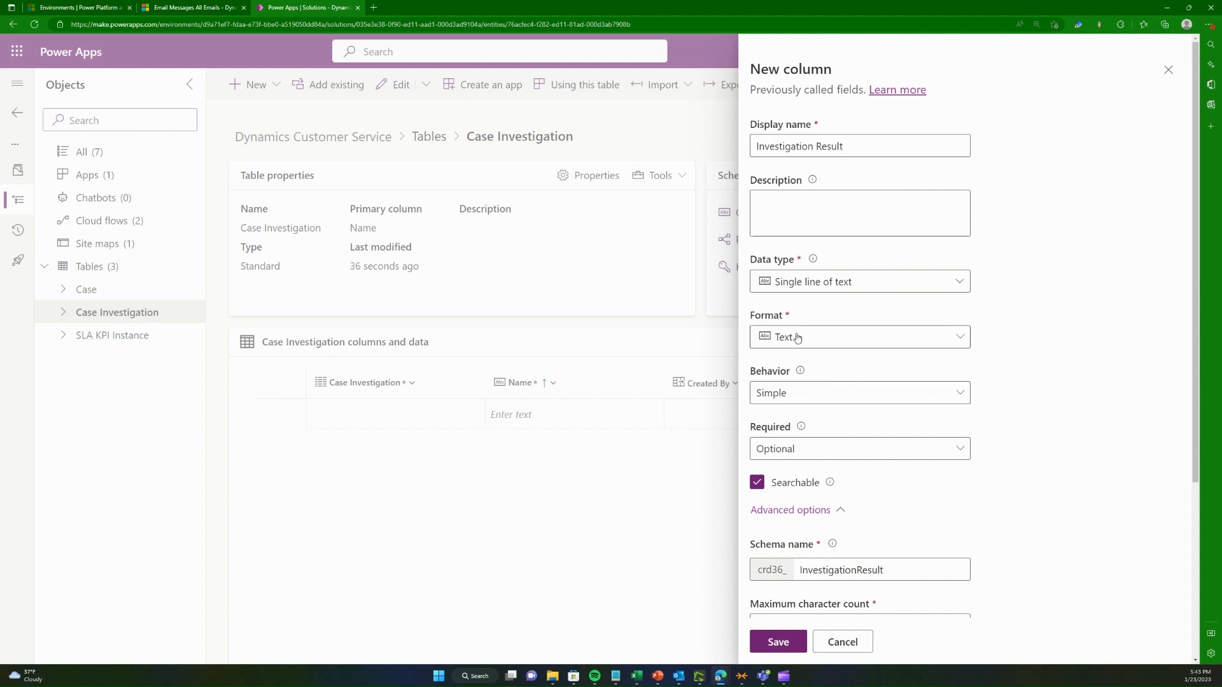
{"action": "scroll", "coordinate": [931, 578], "scroll_direction": "down", "scroll_amount": 2}
{"action": "scroll", "coordinate": [930, 578], "scroll_direction": "down", "scroll_amount": 2}
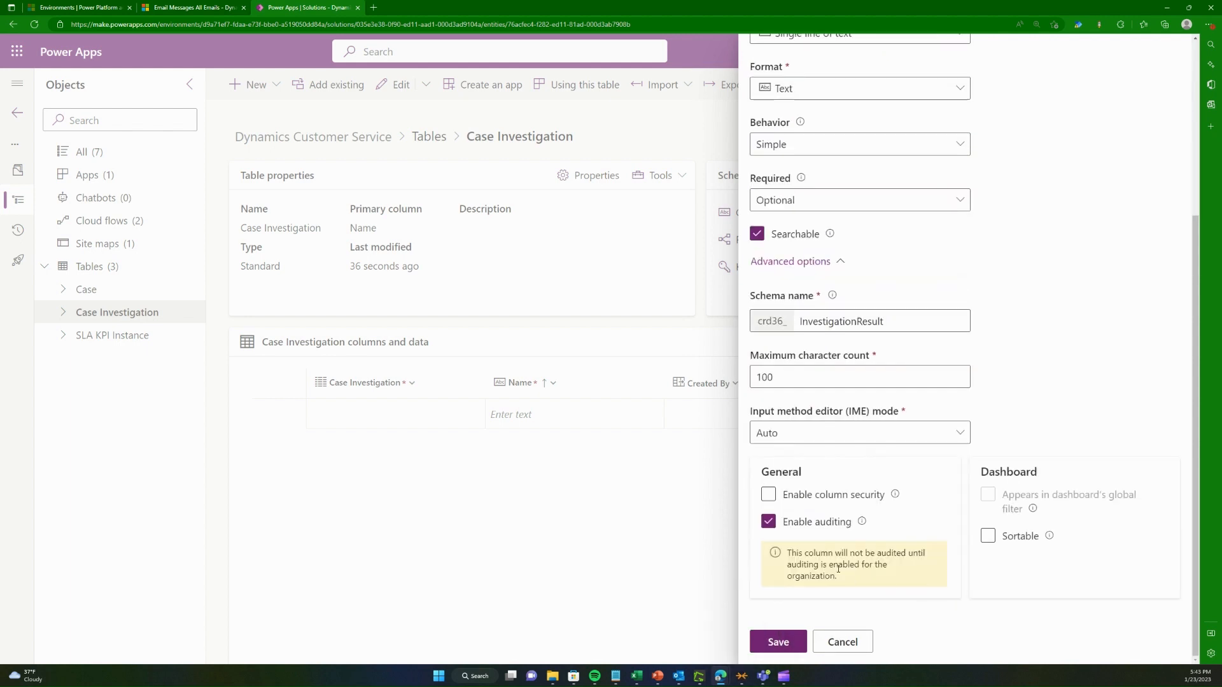
{"action": "left_click", "coordinate": [778, 646]}
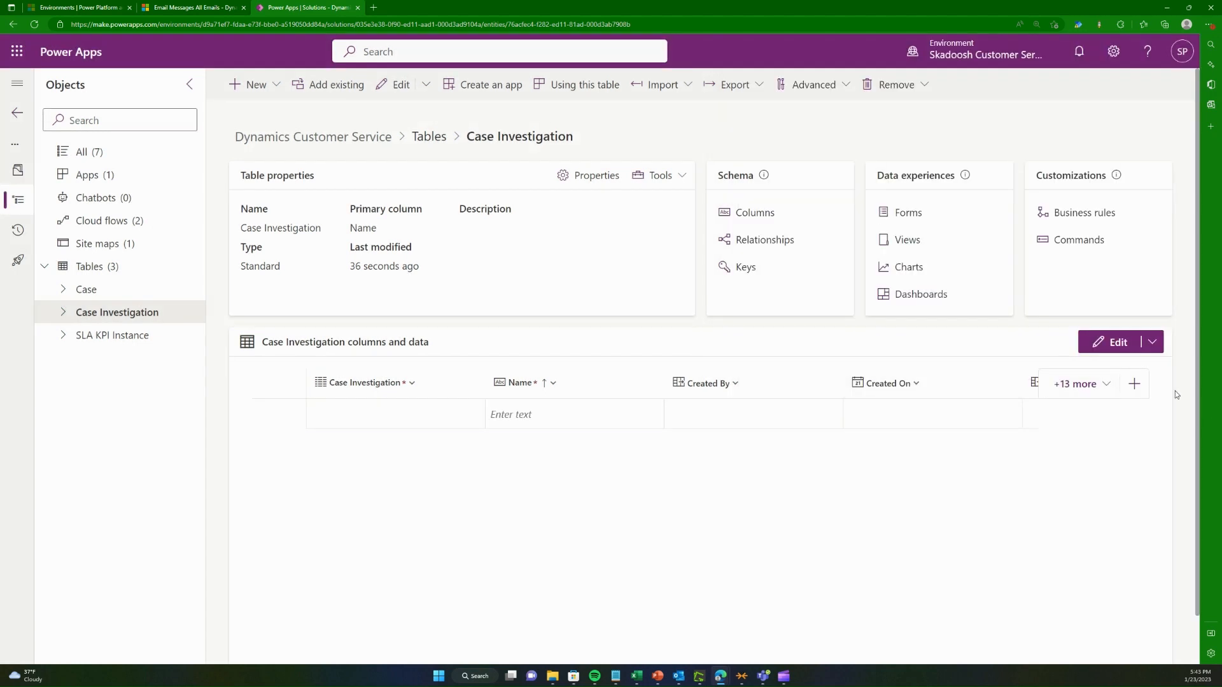
Step: Start another column in the Case Investigation table with the display name Case Investigation Officer
{"action": "left_click", "coordinate": [1135, 383]}
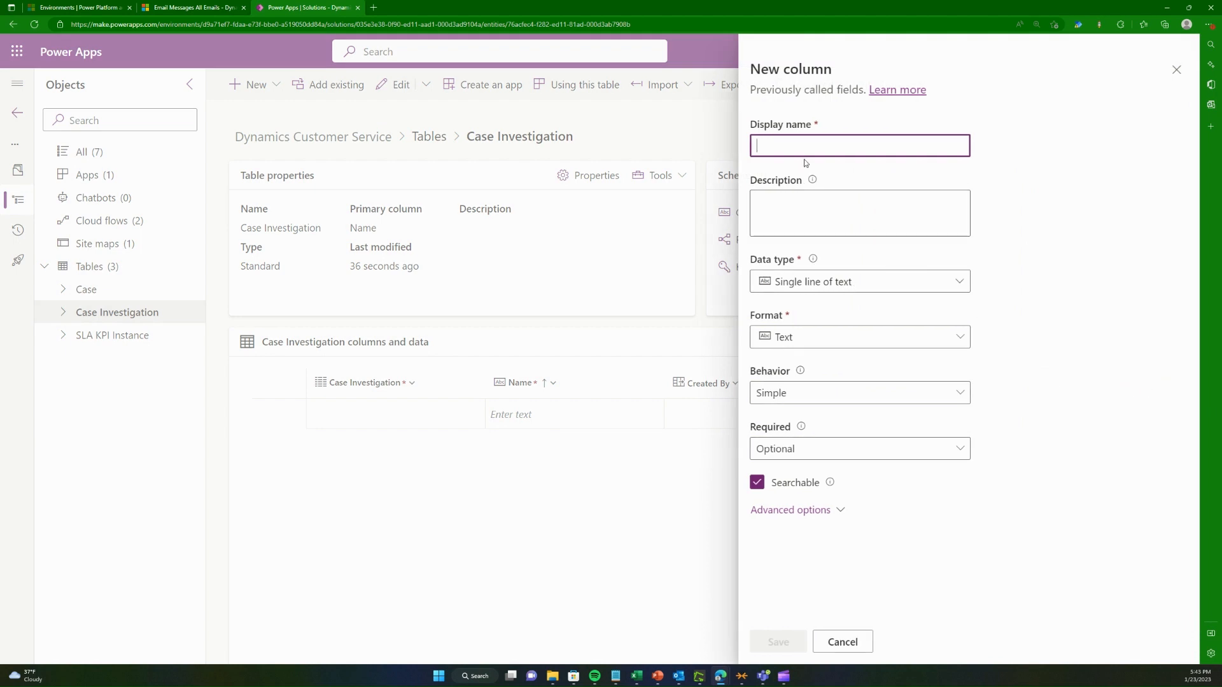
{"action": "type", "text": "Case"}
{"action": "key", "text": "BackSpace"}
{"action": "key", "text": "BackSpace"}
{"action": "key", "text": "BackSpace"}
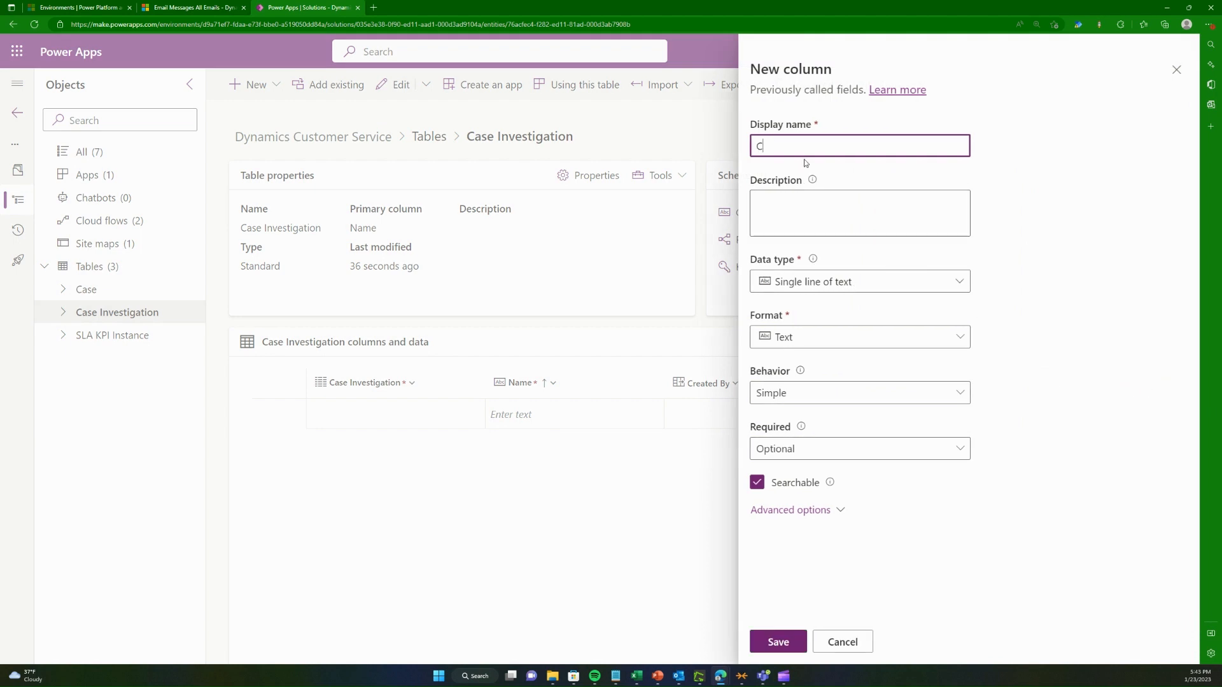
{"action": "type", "text": "ase Investigation Officer"}
{"action": "key", "text": "Tab"}
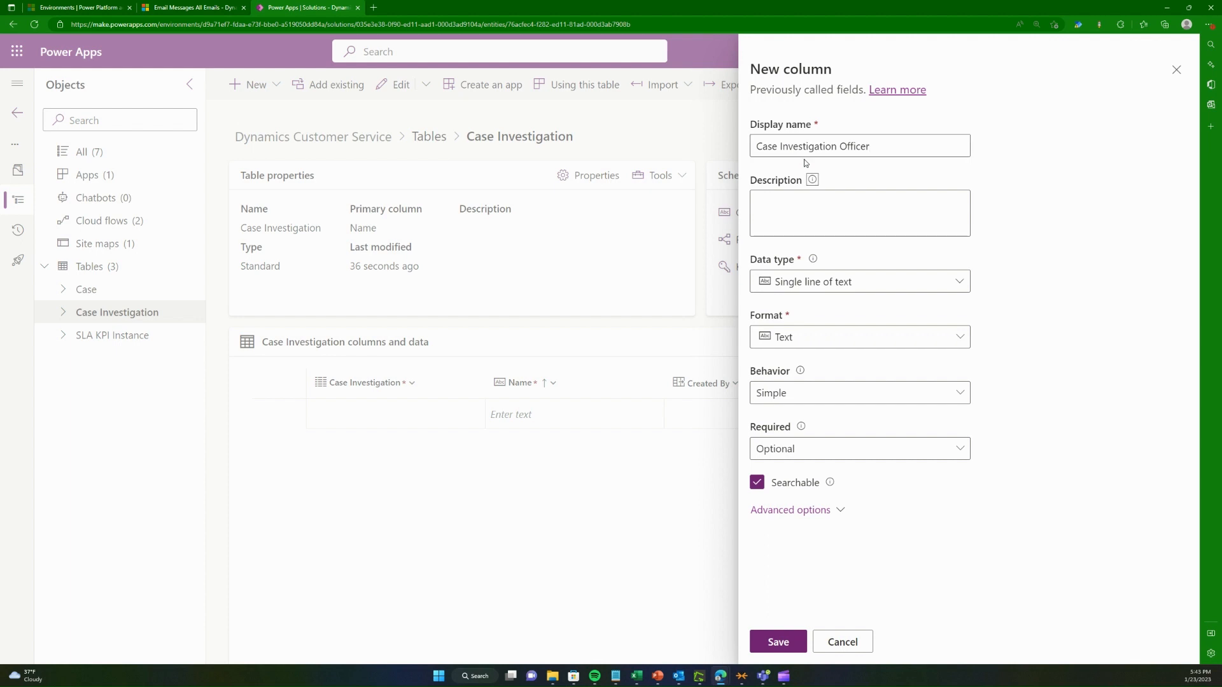
Step: Set the Case Investigation Officer column's data type to Lookup and make it Business required
{"action": "left_click", "coordinate": [881, 210]}
{"action": "left_click", "coordinate": [961, 291]}
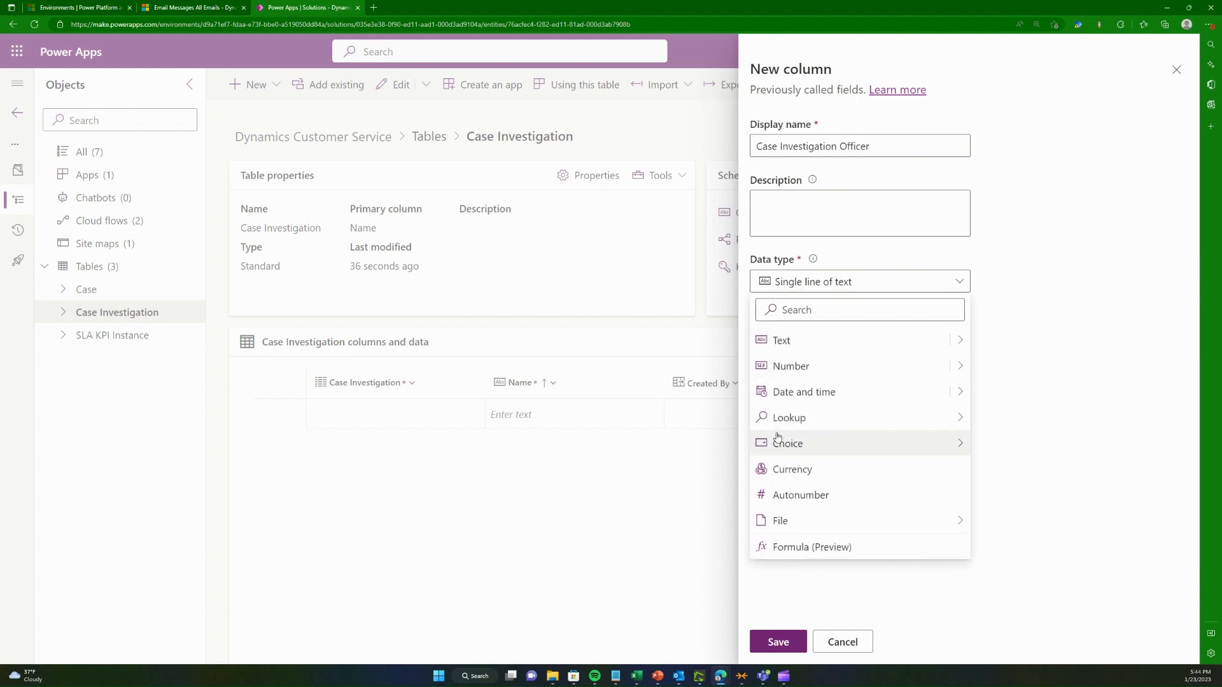
{"action": "mouse_move", "coordinate": [783, 423]}
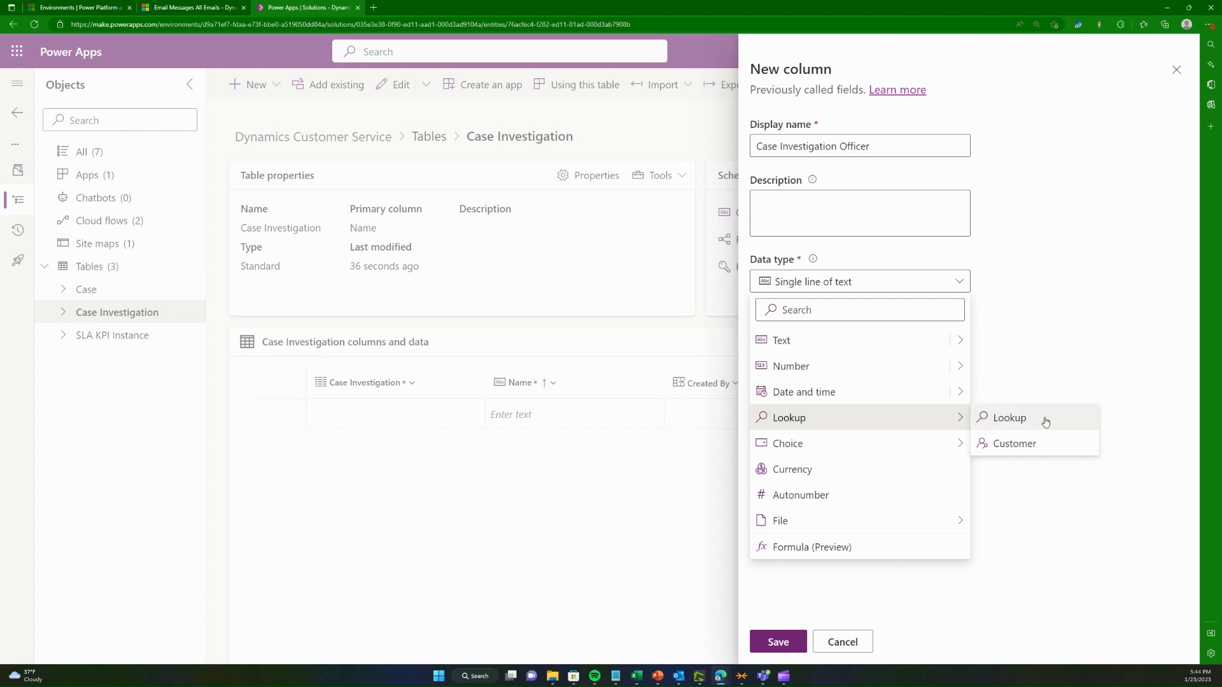
{"action": "left_click", "coordinate": [997, 422]}
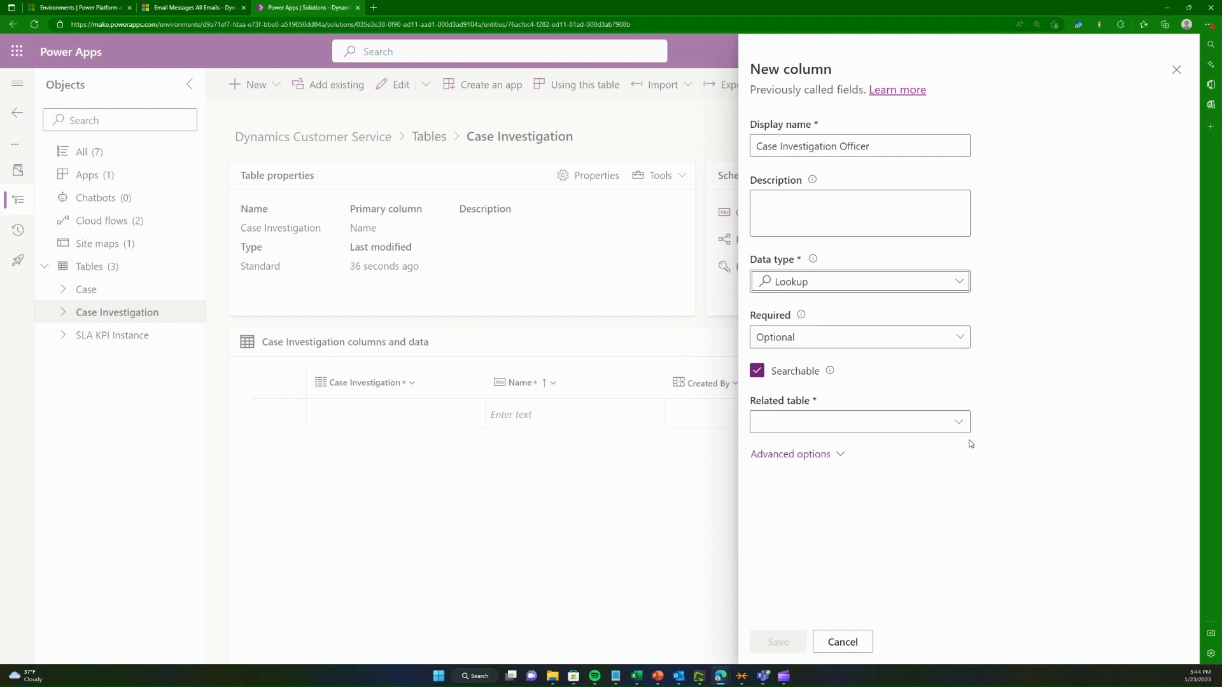
{"action": "left_click", "coordinate": [837, 336]}
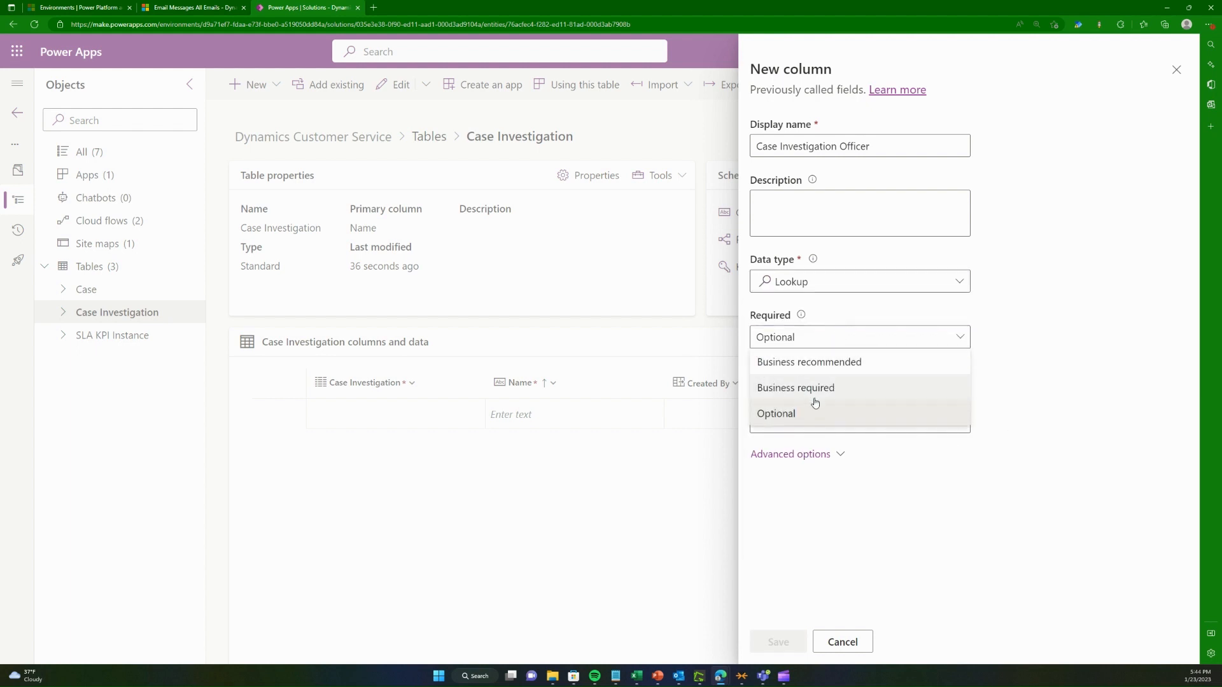
{"action": "left_click", "coordinate": [850, 387]}
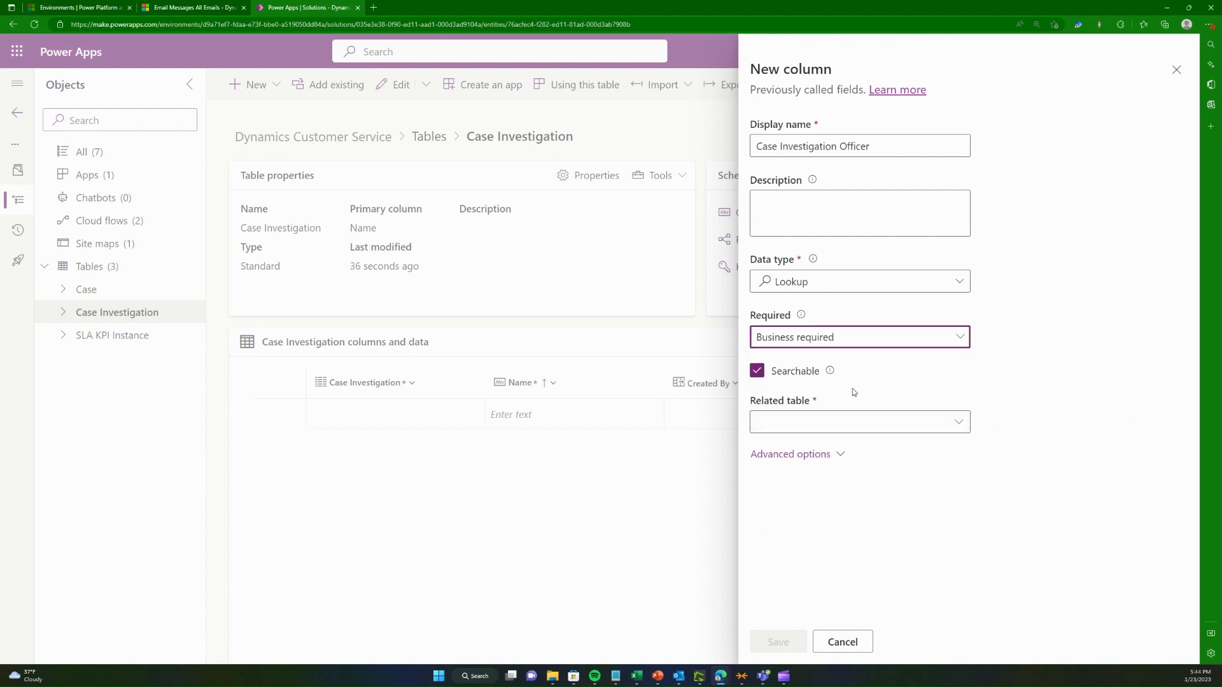
Step: Choose User as the lookup column's related table, with the advanced options shown, and save the column
{"action": "left_click", "coordinate": [801, 455]}
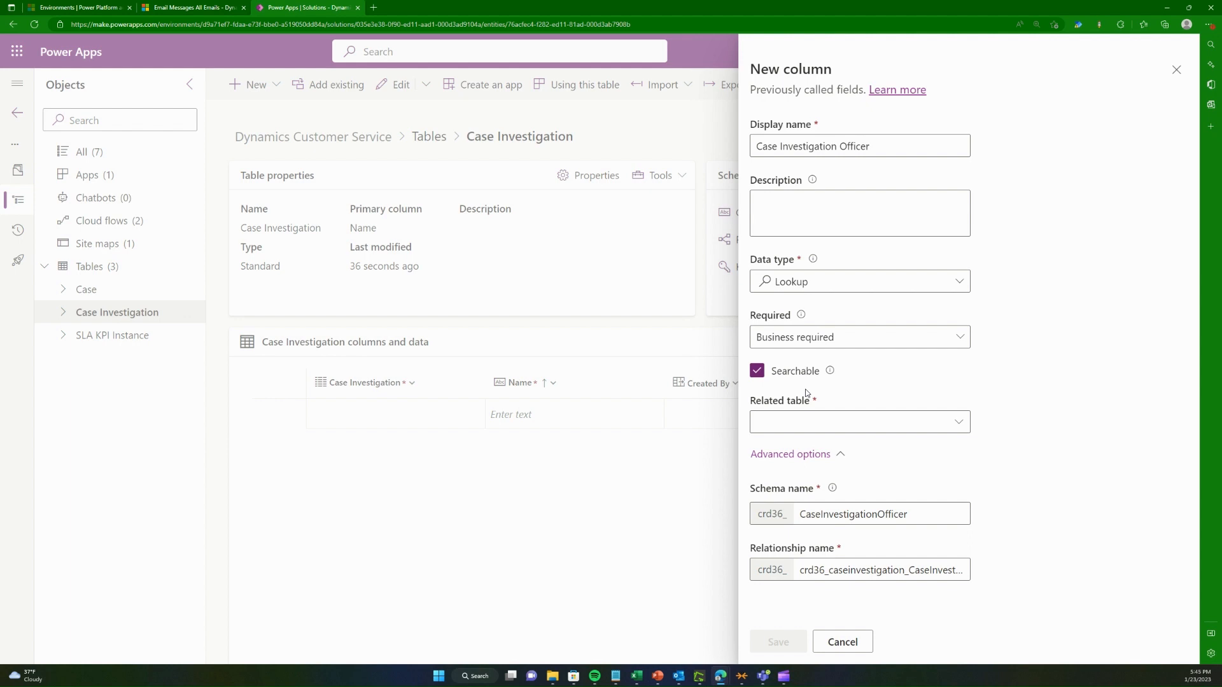
{"action": "left_click", "coordinate": [863, 419]}
{"action": "left_click", "coordinate": [968, 426]}
{"action": "left_click", "coordinate": [964, 426]}
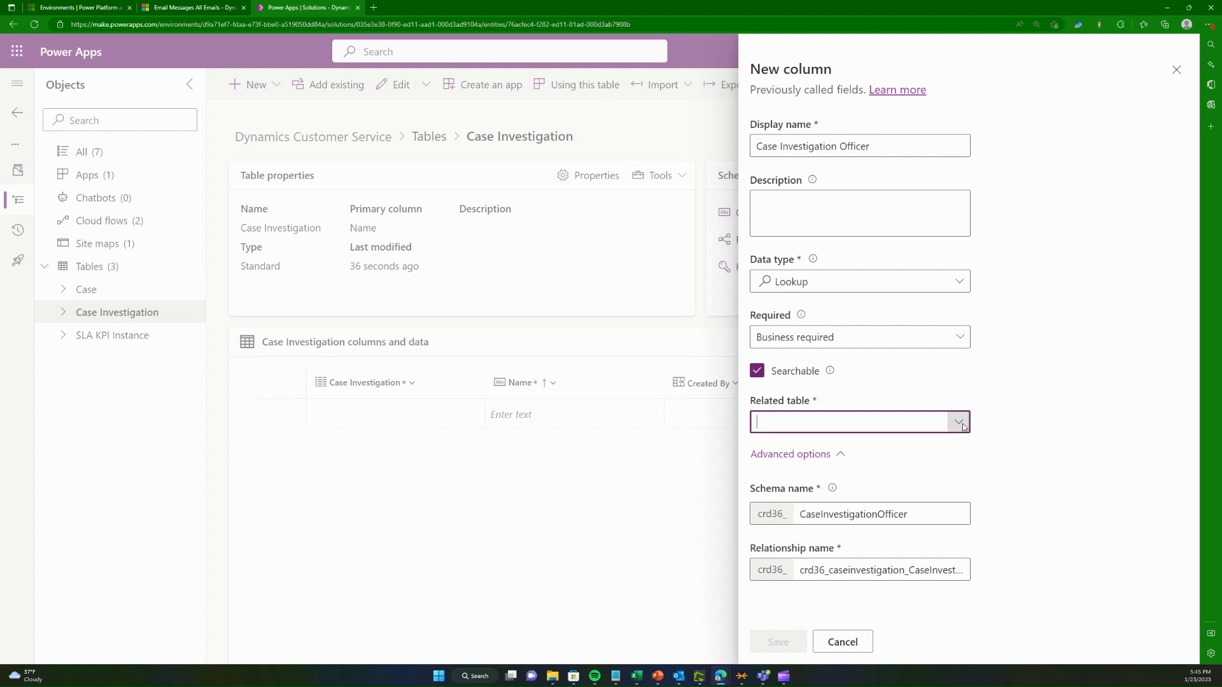
{"action": "left_click", "coordinate": [958, 426]}
{"action": "left_click", "coordinate": [958, 427]}
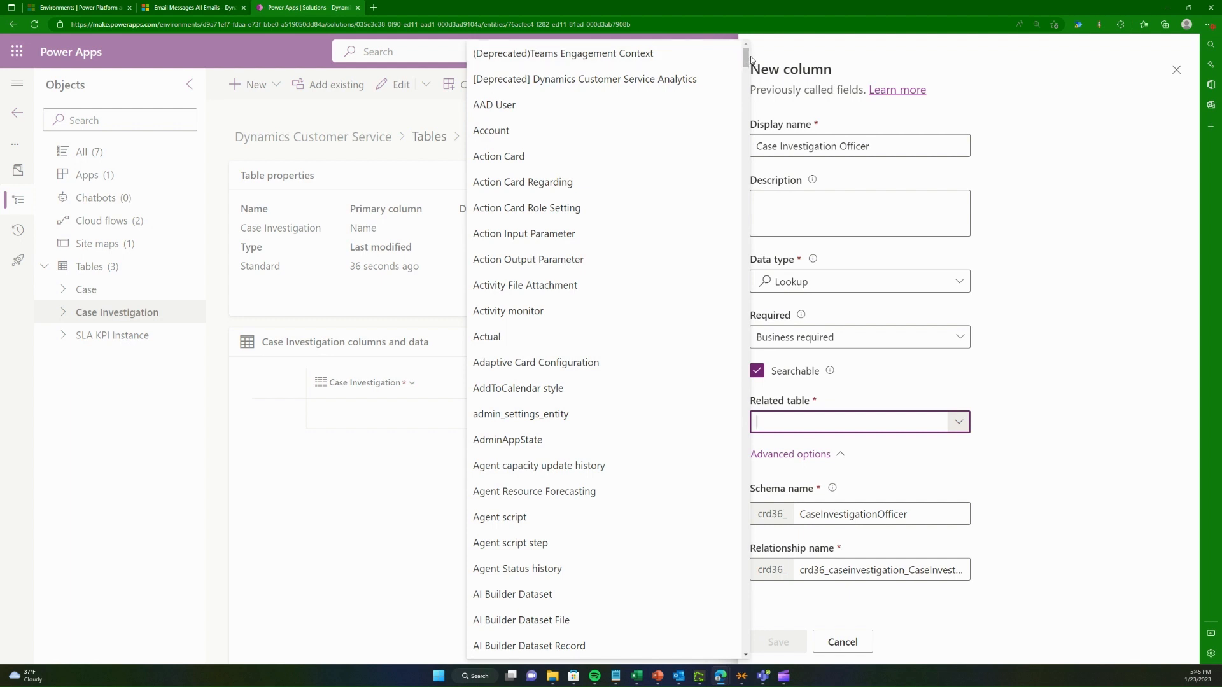
{"action": "left_click_drag", "start_coordinate": [748, 56], "coordinate": [764, 658]}
{"action": "left_click_drag", "start_coordinate": [764, 657], "coordinate": [772, 621]}
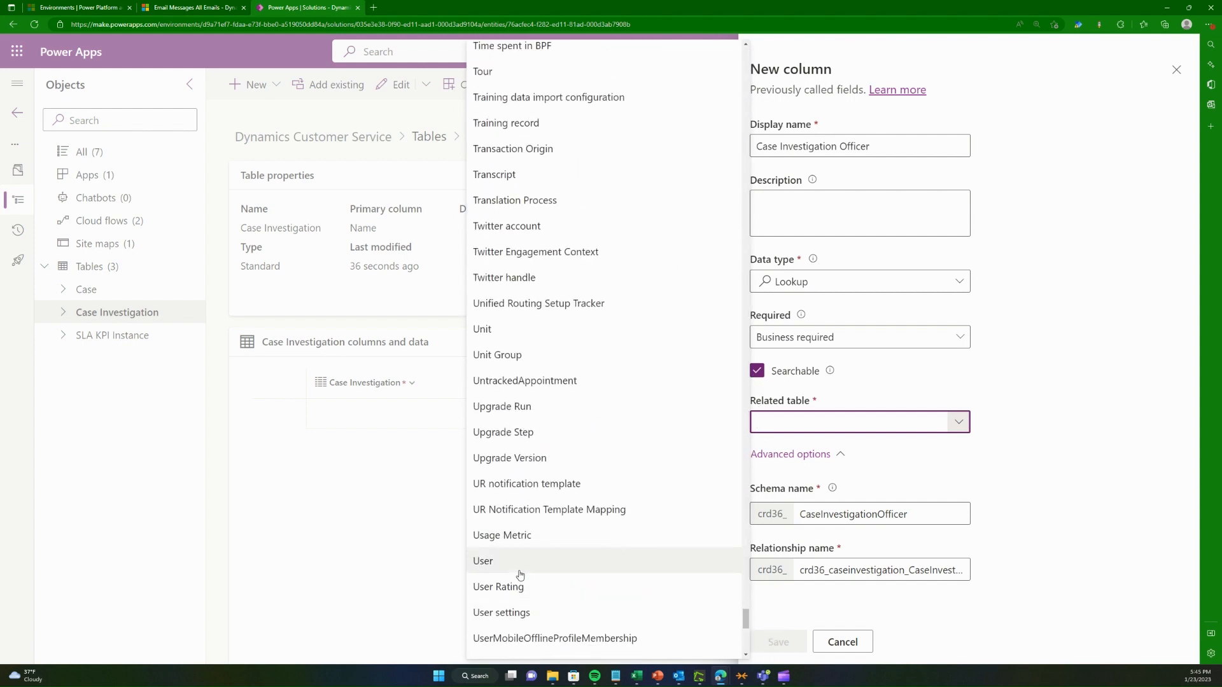
{"action": "left_click", "coordinate": [587, 567]}
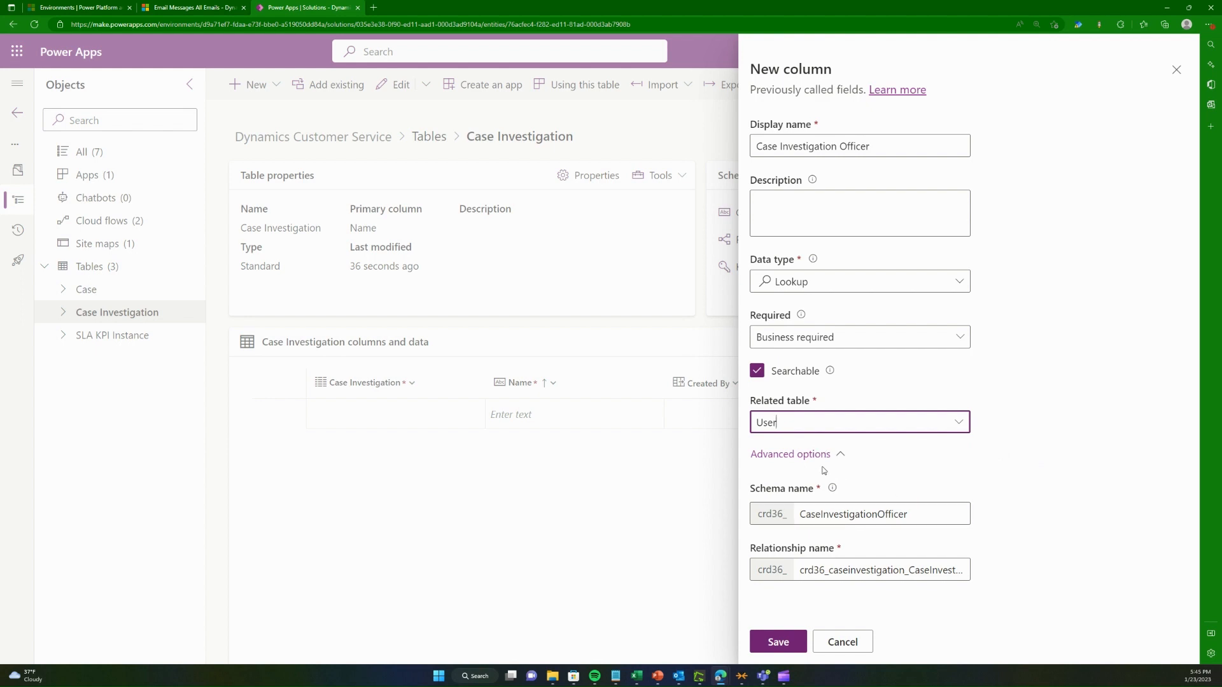
{"action": "left_click", "coordinate": [783, 644]}
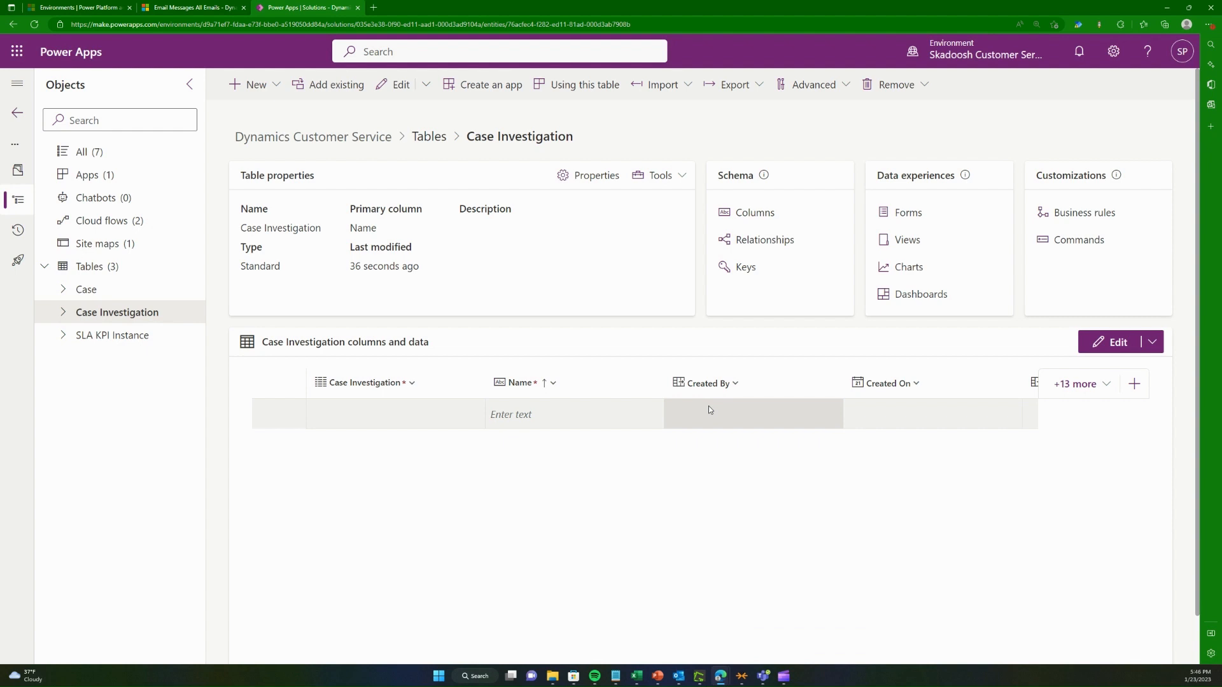
Step: Start a new column named Detailed Analysis in the Case Investigation table with the multiple-lines plain text data type
{"action": "left_click", "coordinate": [1135, 385]}
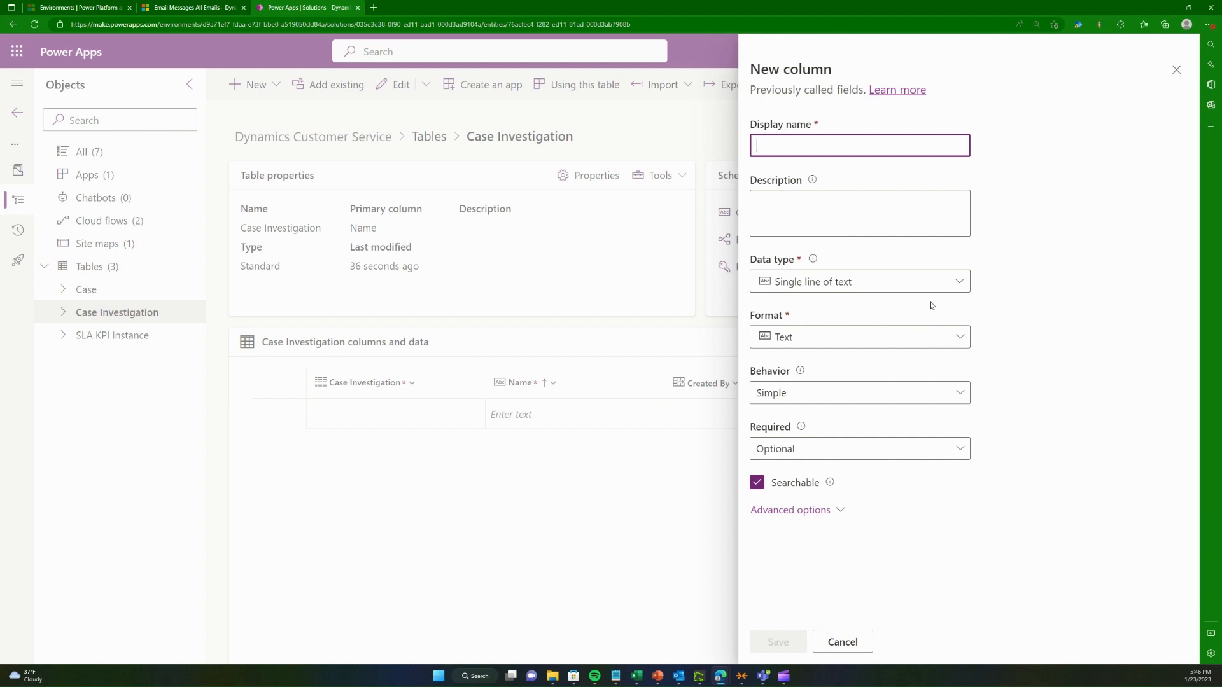
{"action": "type", "text": "Def"}
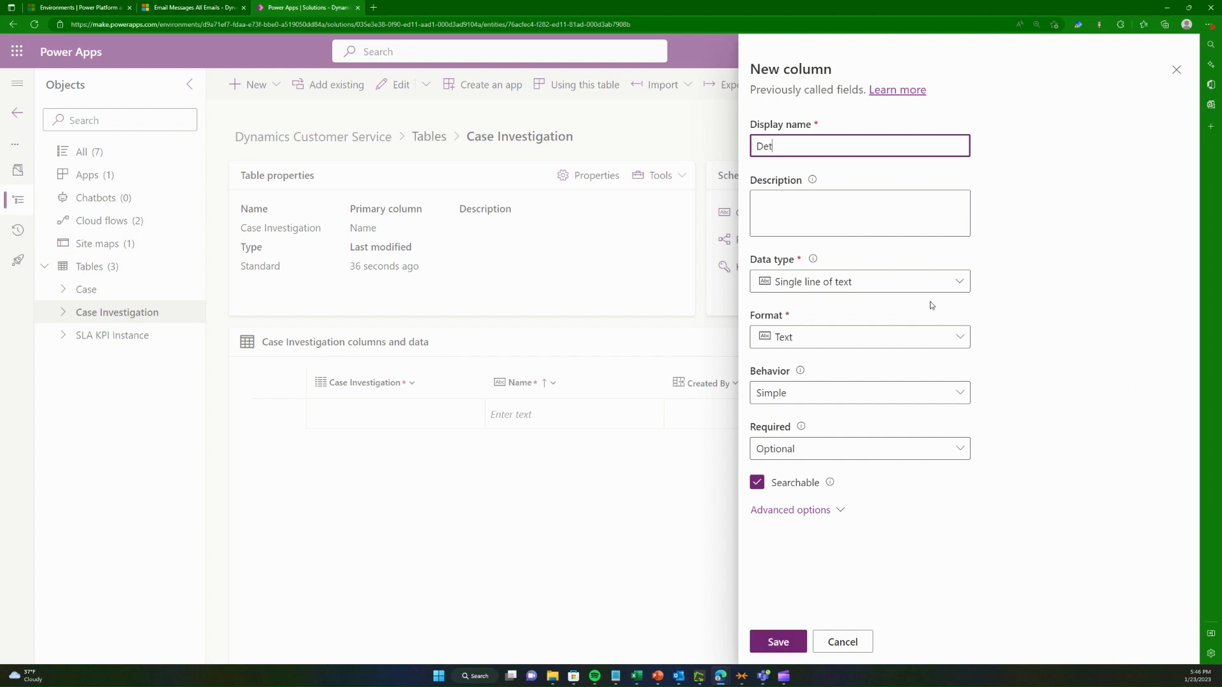
{"action": "type", "text": "ailed Analysis"}
{"action": "left_click", "coordinate": [845, 282]}
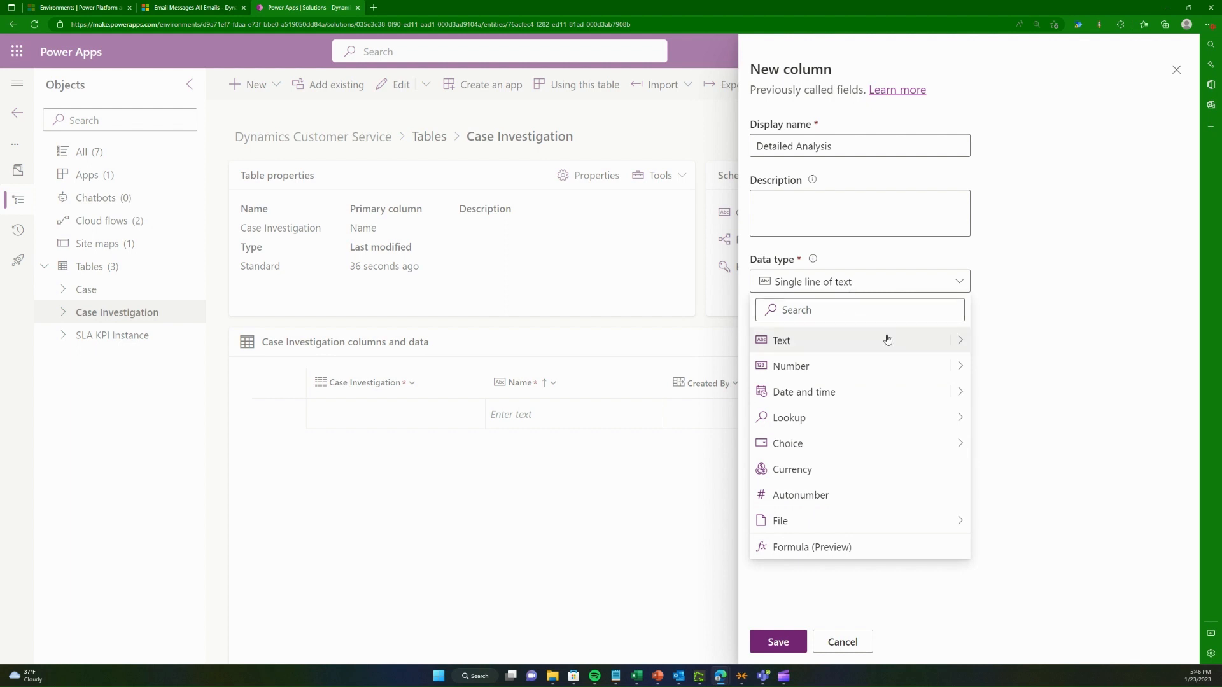
{"action": "mouse_move", "coordinate": [954, 347]}
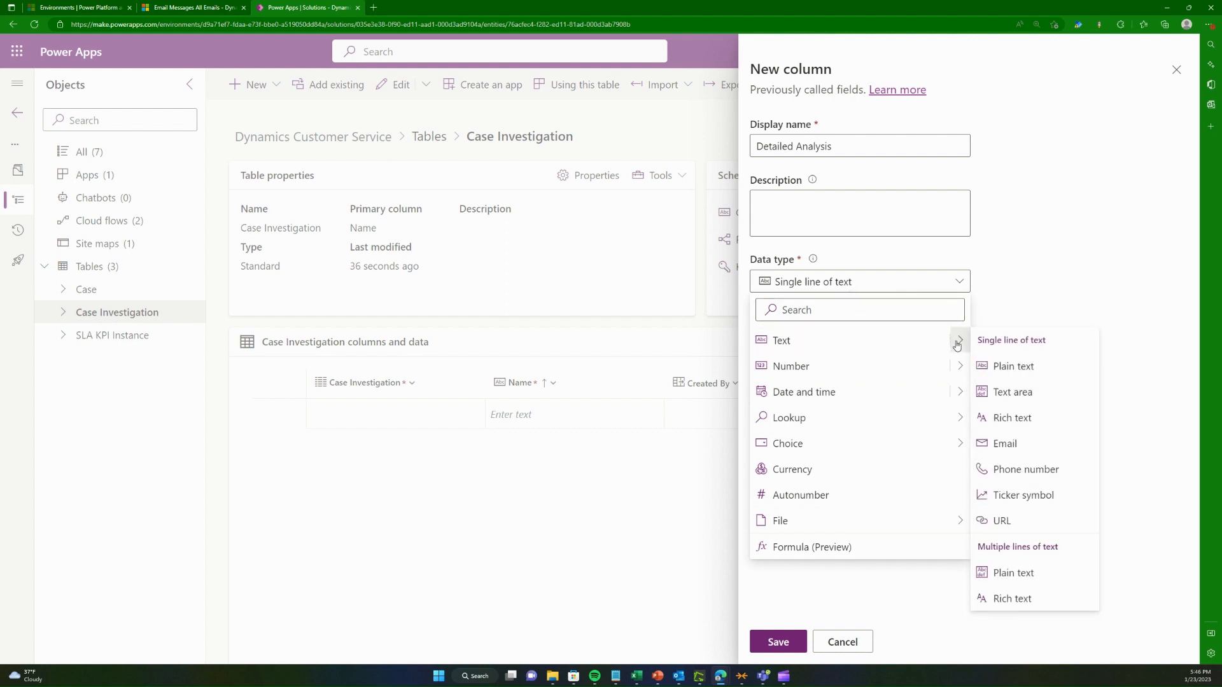
{"action": "left_click", "coordinate": [1017, 578]}
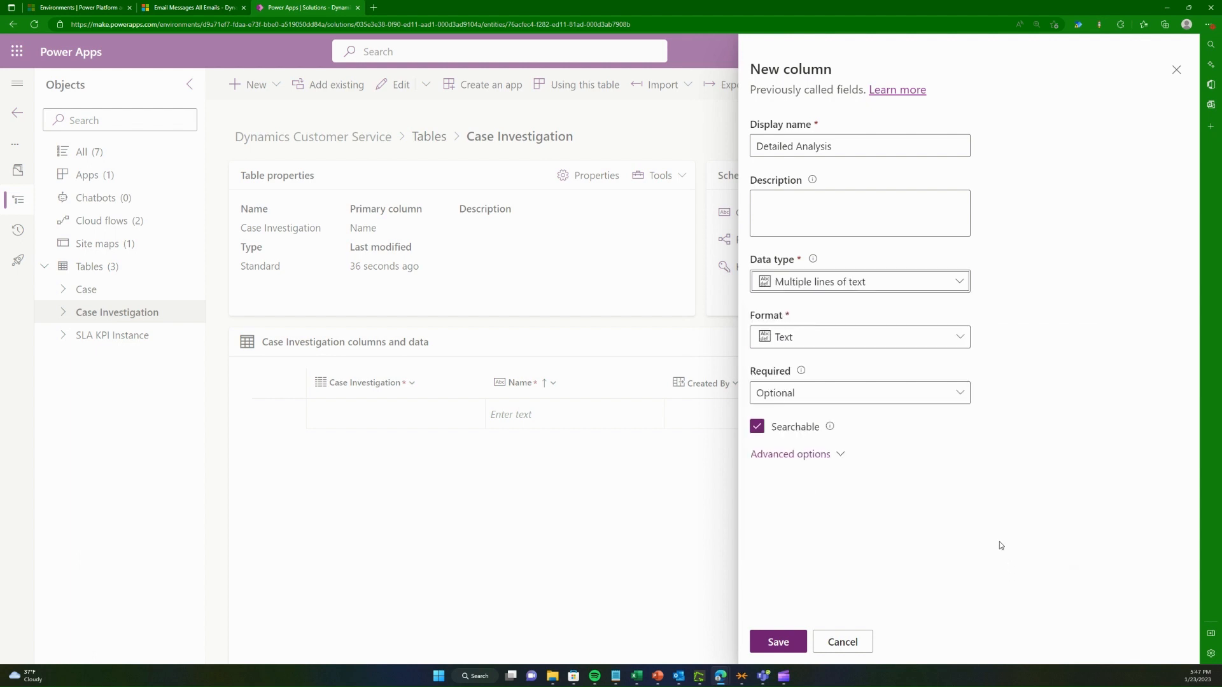
Step: Keep the Detailed Analysis column's format as Text and its requirement as Optional, and show its advanced options
{"action": "left_click", "coordinate": [942, 337]}
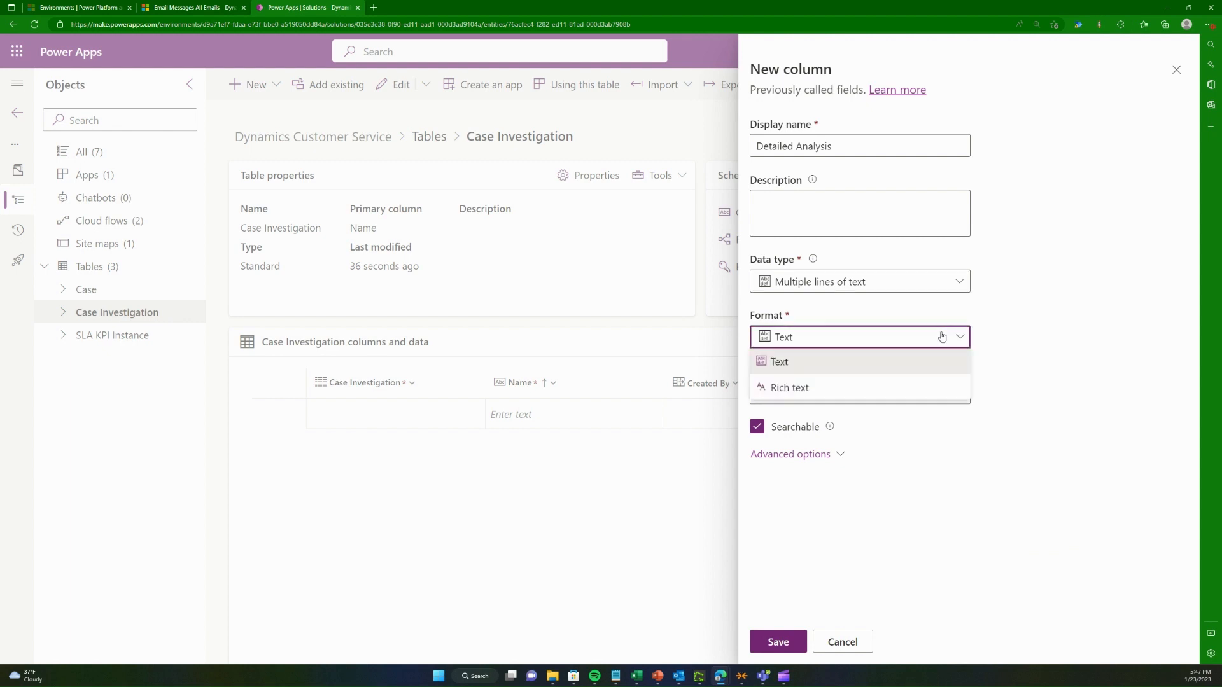
{"action": "left_click", "coordinate": [942, 336]}
{"action": "left_click", "coordinate": [813, 397]}
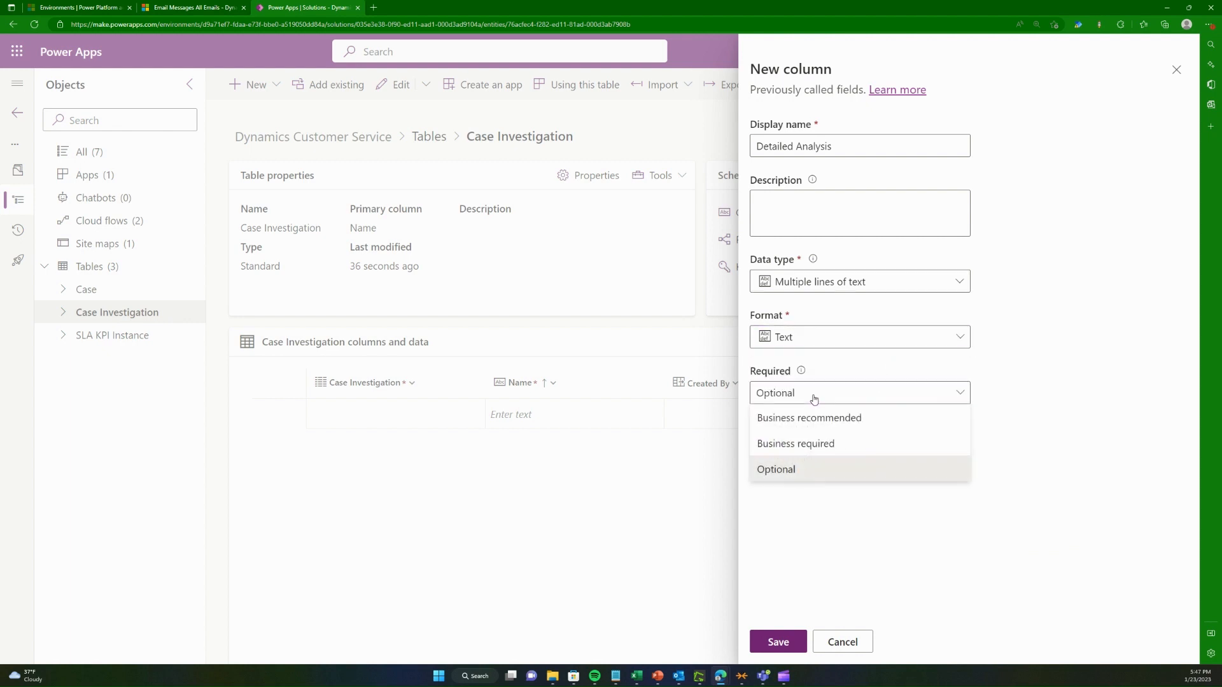
{"action": "left_click", "coordinate": [839, 471]}
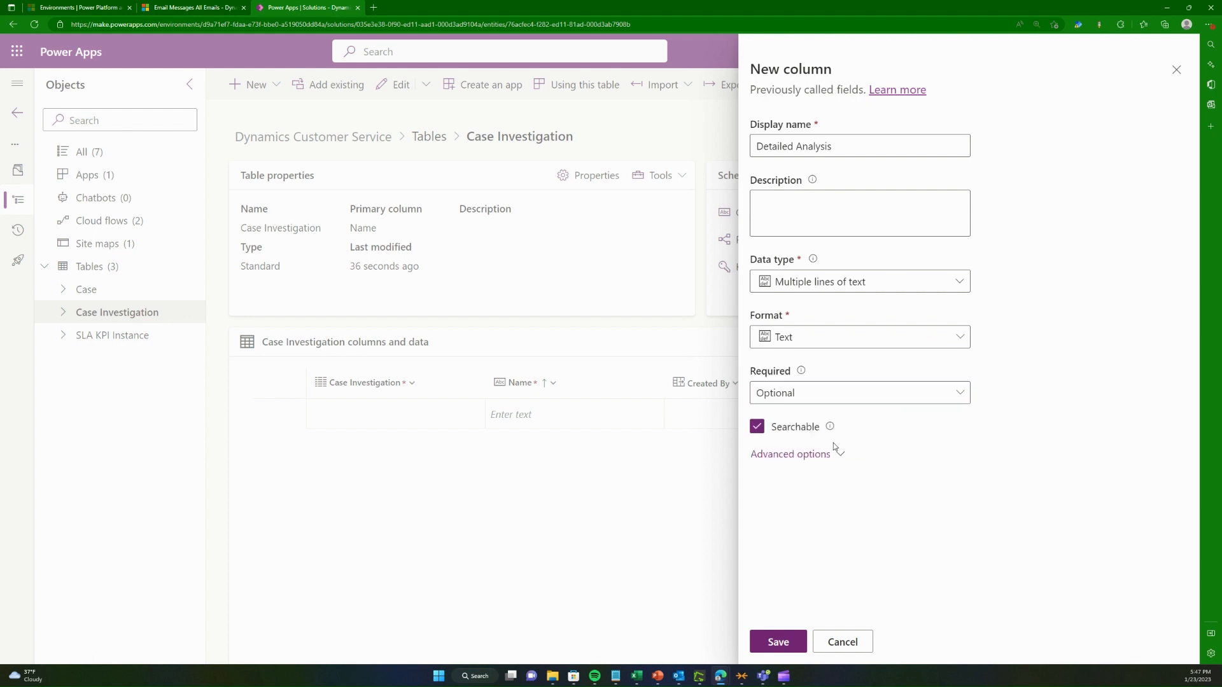
{"action": "left_click", "coordinate": [800, 461]}
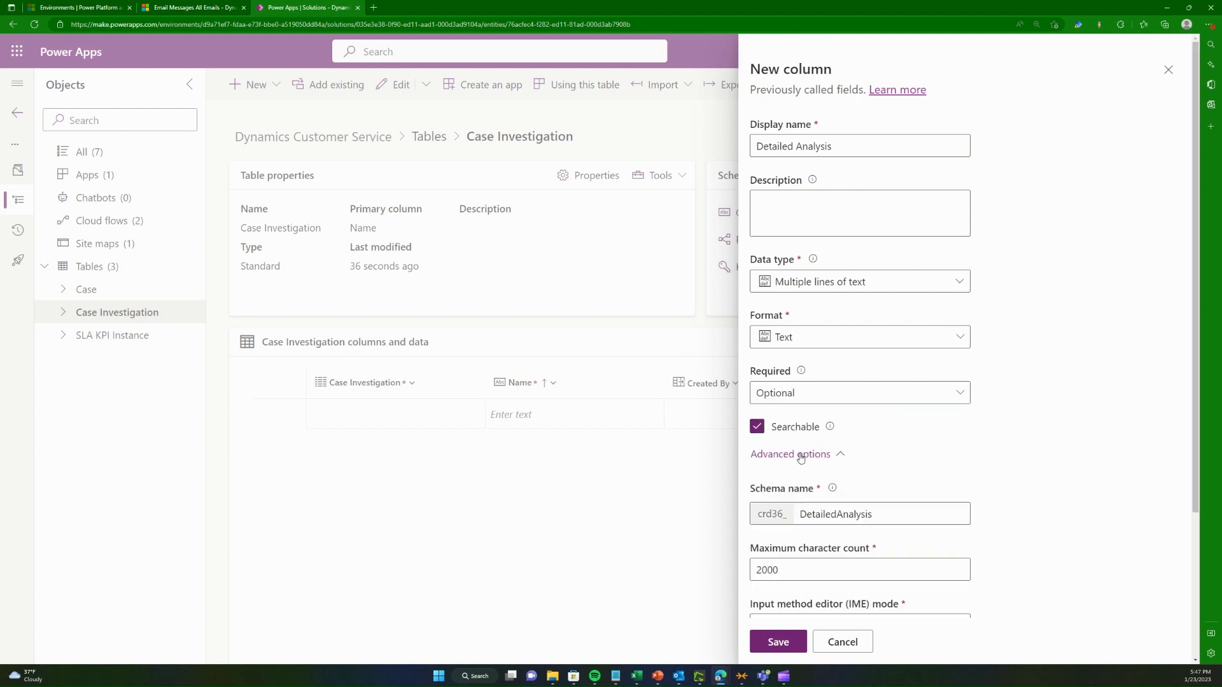
{"action": "scroll", "coordinate": [818, 460], "scroll_direction": "down", "scroll_amount": 2}
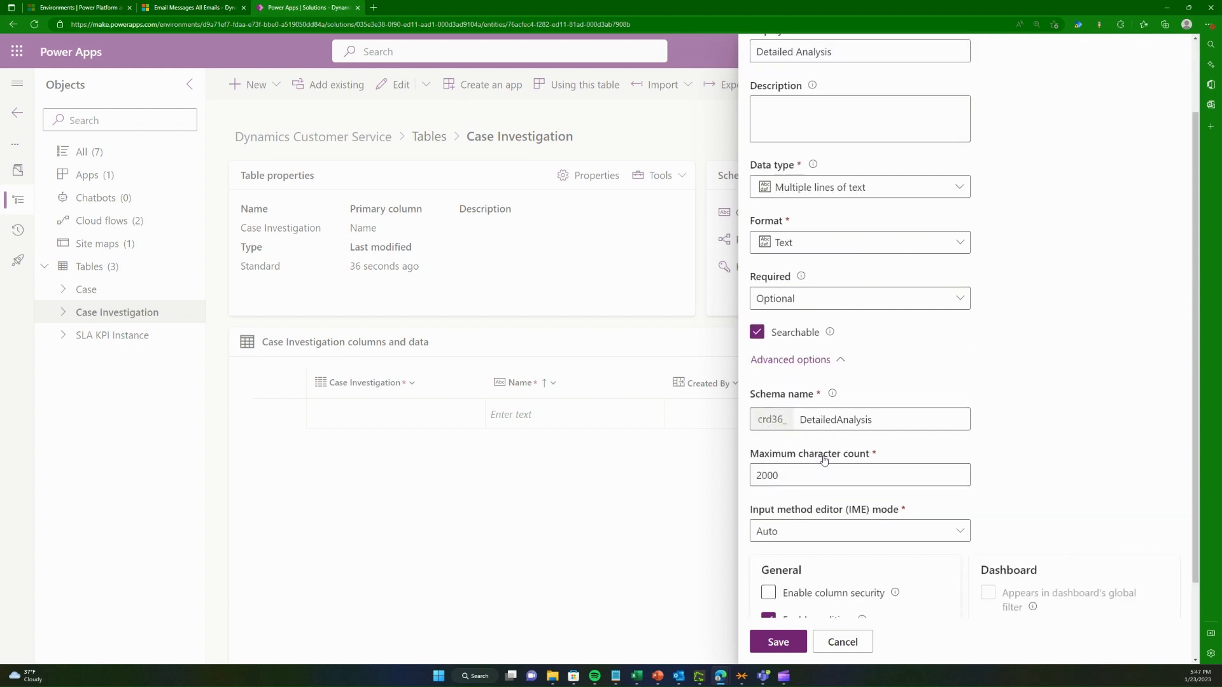
Step: Keep the Detailed Analysis column's maximum character count at 2000 and save the column
{"action": "left_click_drag", "start_coordinate": [778, 469], "coordinate": [755, 470]}
{"action": "left_click", "coordinate": [822, 469]}
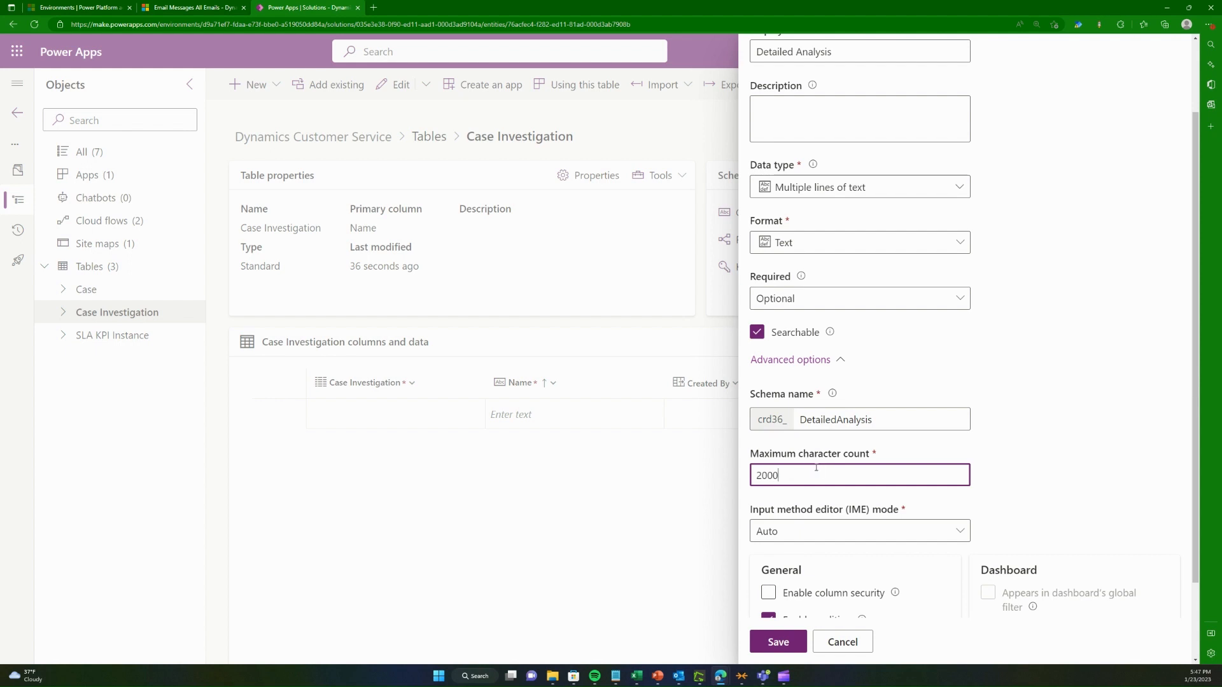
{"action": "left_click_drag", "start_coordinate": [796, 476], "coordinate": [736, 482]}
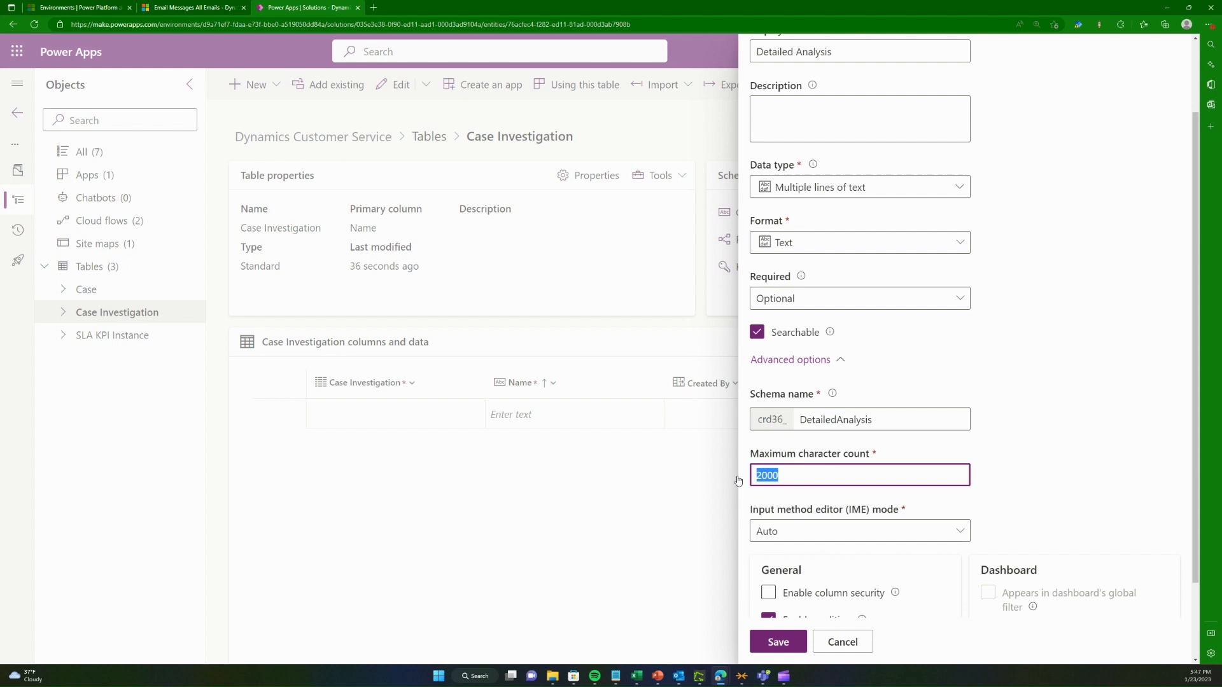
{"action": "left_click", "coordinate": [819, 476]}
{"action": "scroll", "coordinate": [1056, 461], "scroll_direction": "down", "scroll_amount": 2}
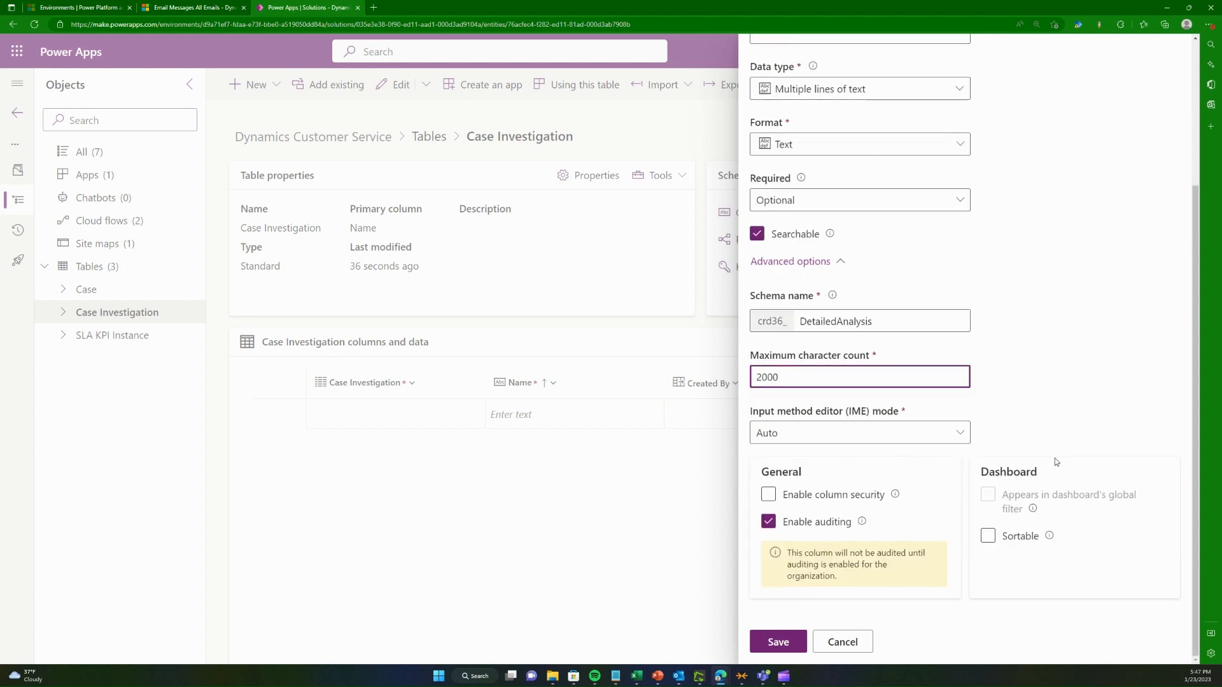
{"action": "left_click", "coordinate": [791, 642]}
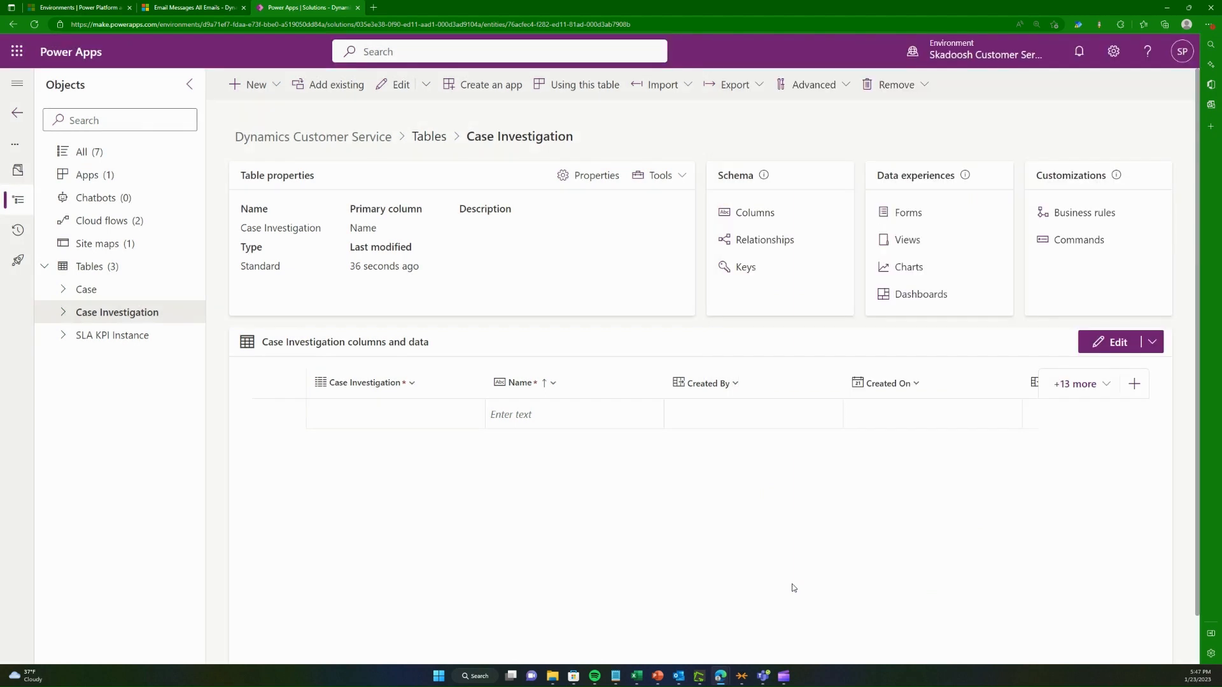
Step: Examine the list of existing columns in the Case Investigation table for the custom columns and the system columns, leaving the selection unchanged
{"action": "left_click", "coordinate": [1152, 342]}
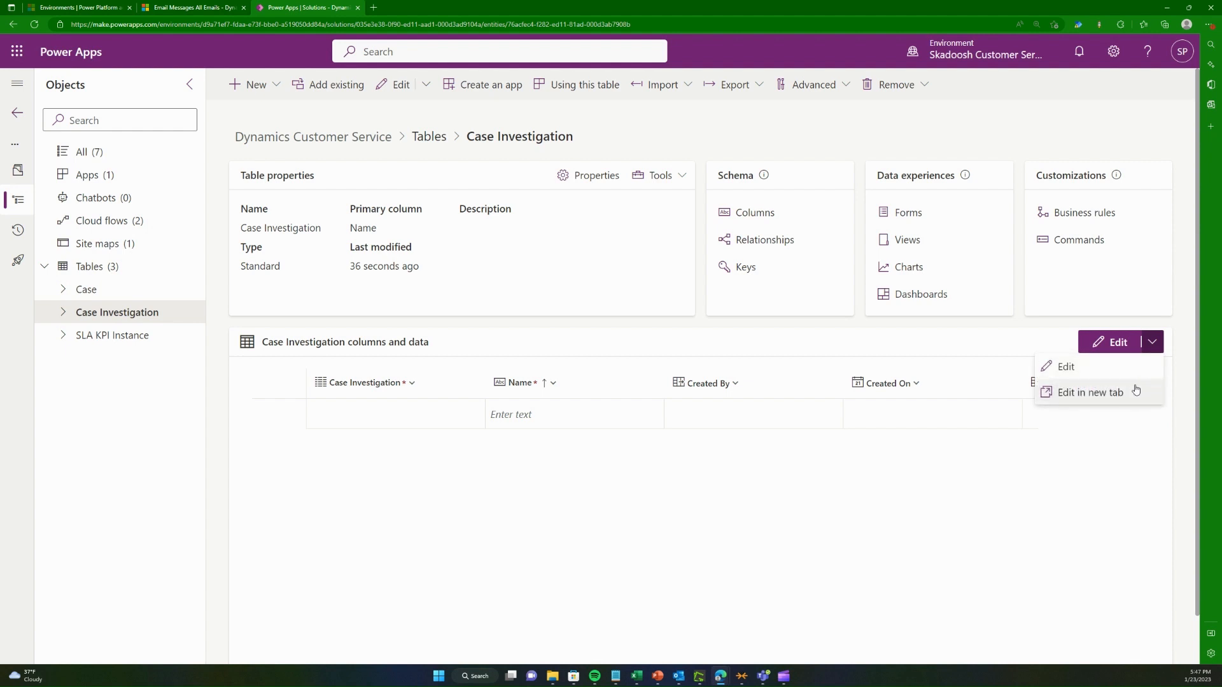
{"action": "left_click", "coordinate": [1101, 471]}
{"action": "left_click", "coordinate": [1100, 386]}
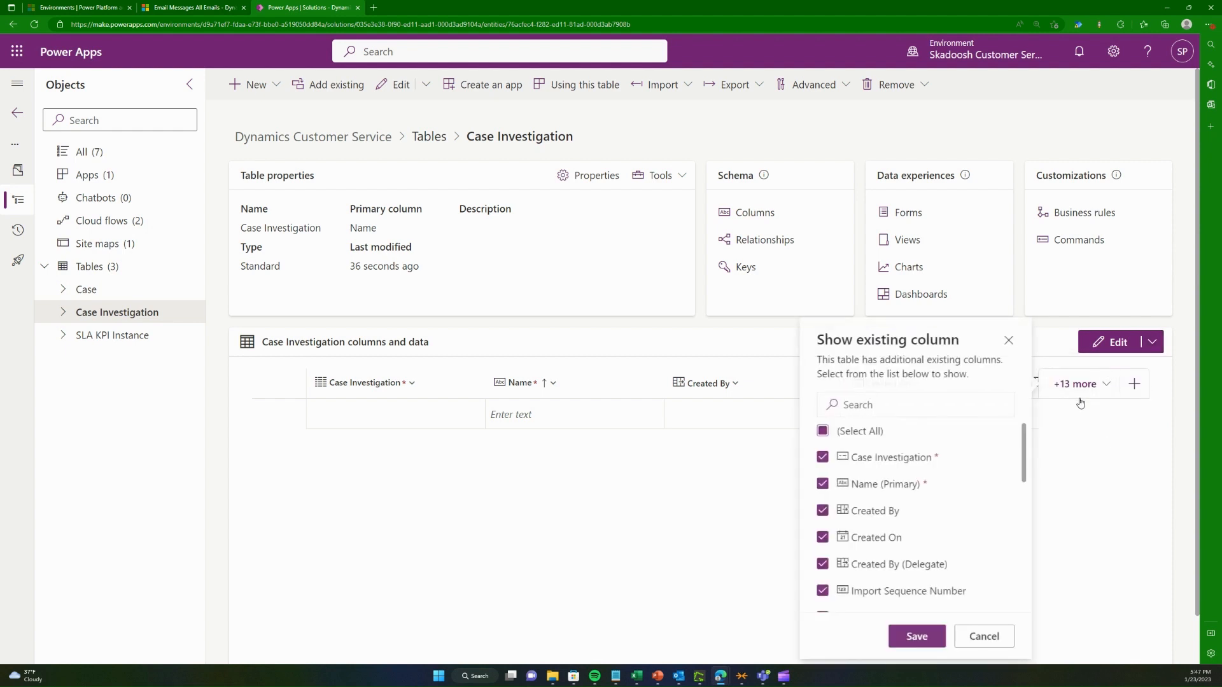
{"action": "scroll", "coordinate": [923, 503], "scroll_direction": "down", "scroll_amount": 6}
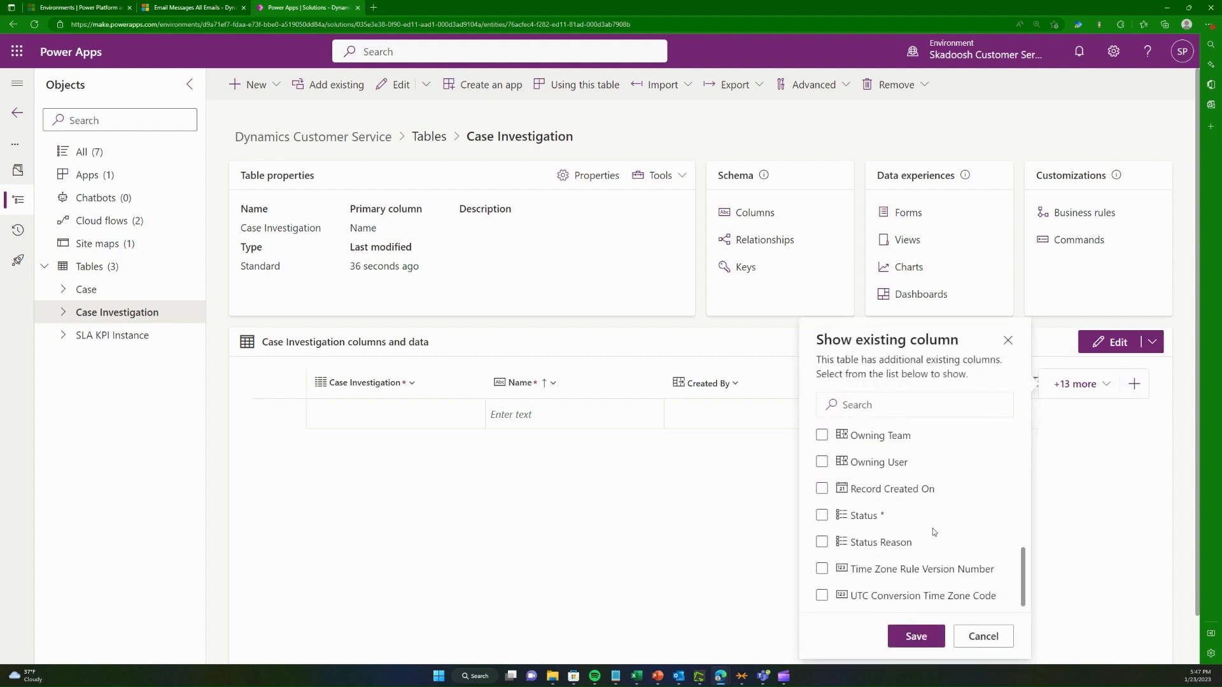
{"action": "scroll", "coordinate": [933, 532], "scroll_direction": "up", "scroll_amount": 2}
{"action": "scroll", "coordinate": [895, 531], "scroll_direction": "down", "scroll_amount": 3}
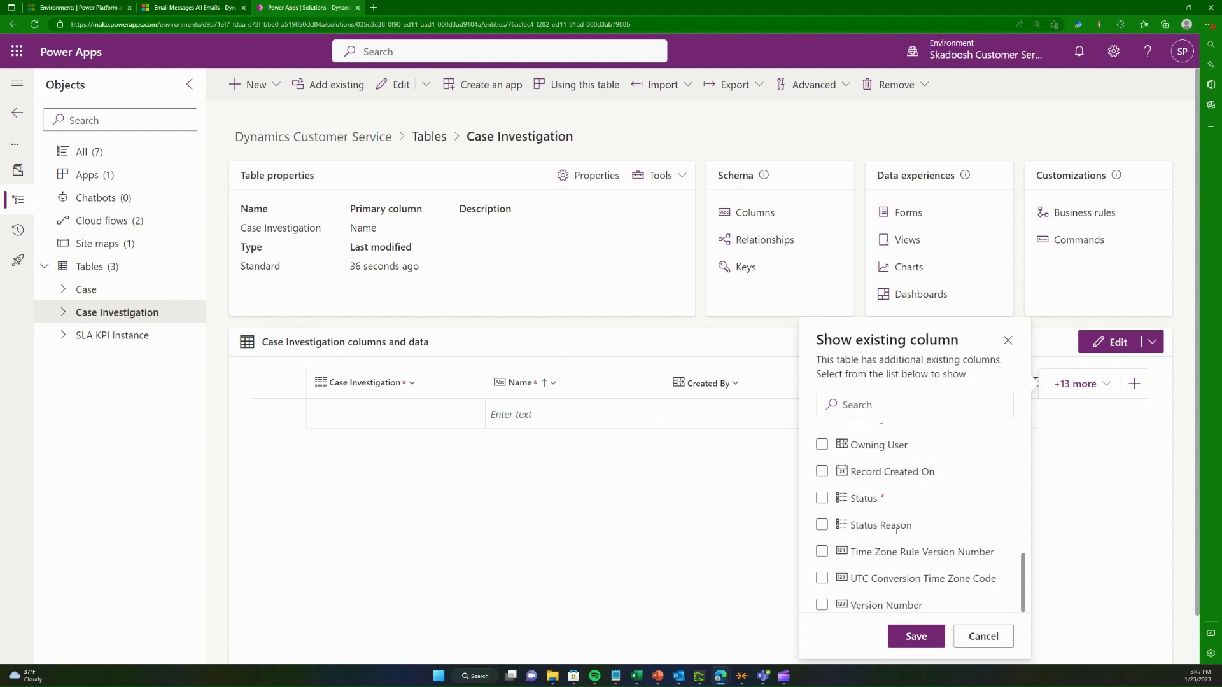
{"action": "scroll", "coordinate": [898, 501], "scroll_direction": "up", "scroll_amount": 1}
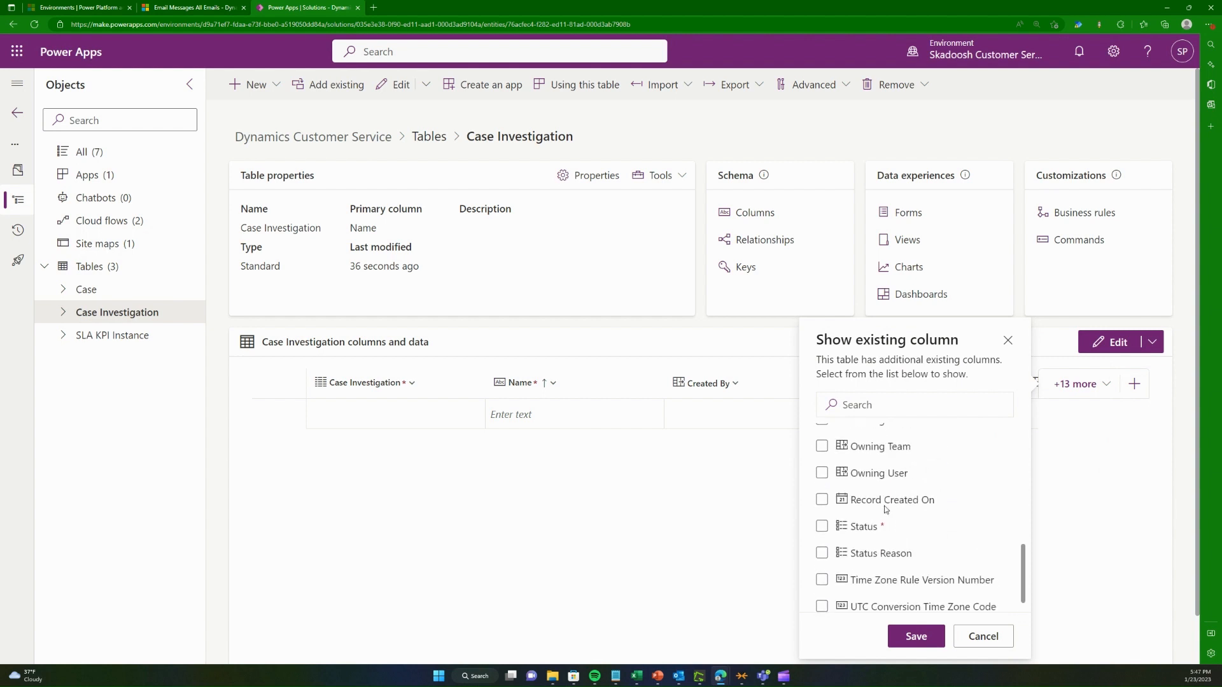
{"action": "scroll", "coordinate": [884, 503], "scroll_direction": "up", "scroll_amount": 5}
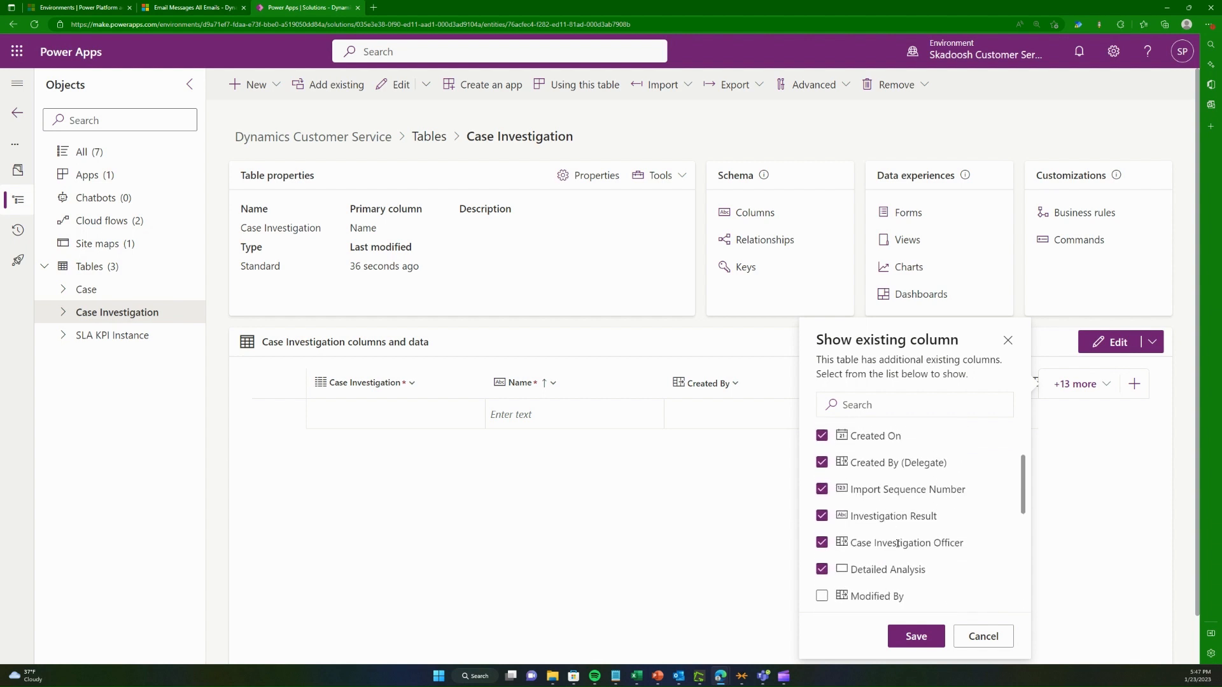
{"action": "scroll", "coordinate": [866, 546], "scroll_direction": "up", "scroll_amount": 3}
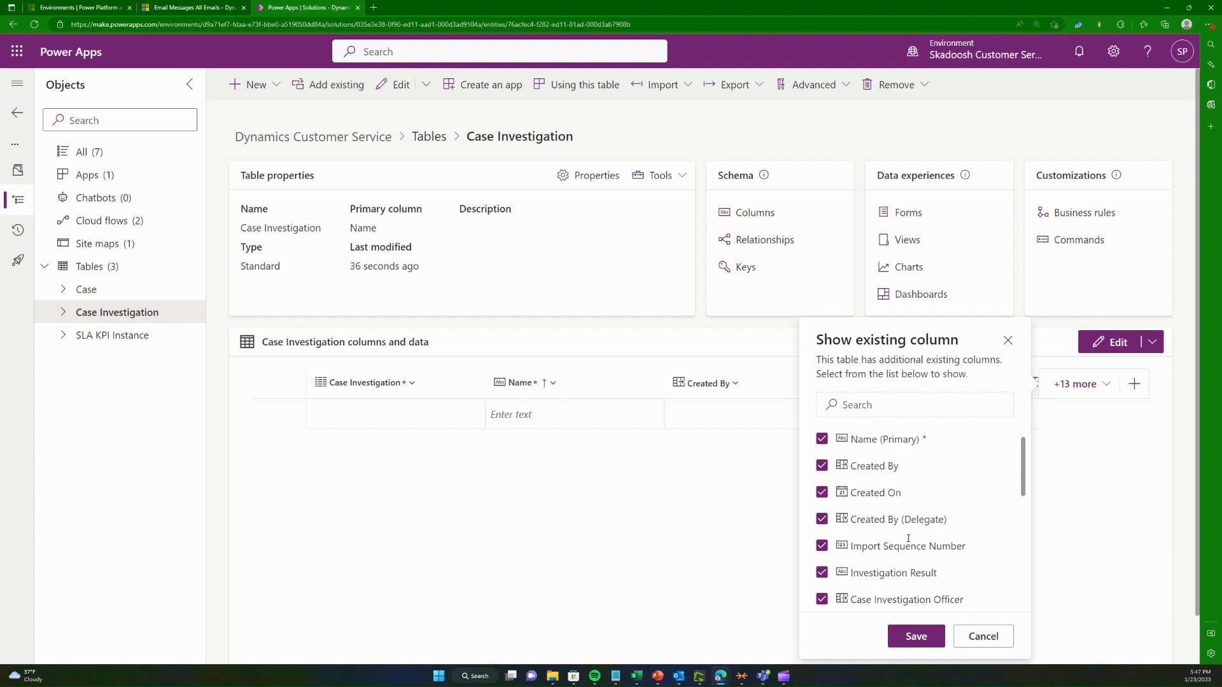
{"action": "scroll", "coordinate": [914, 536], "scroll_direction": "down", "scroll_amount": 6}
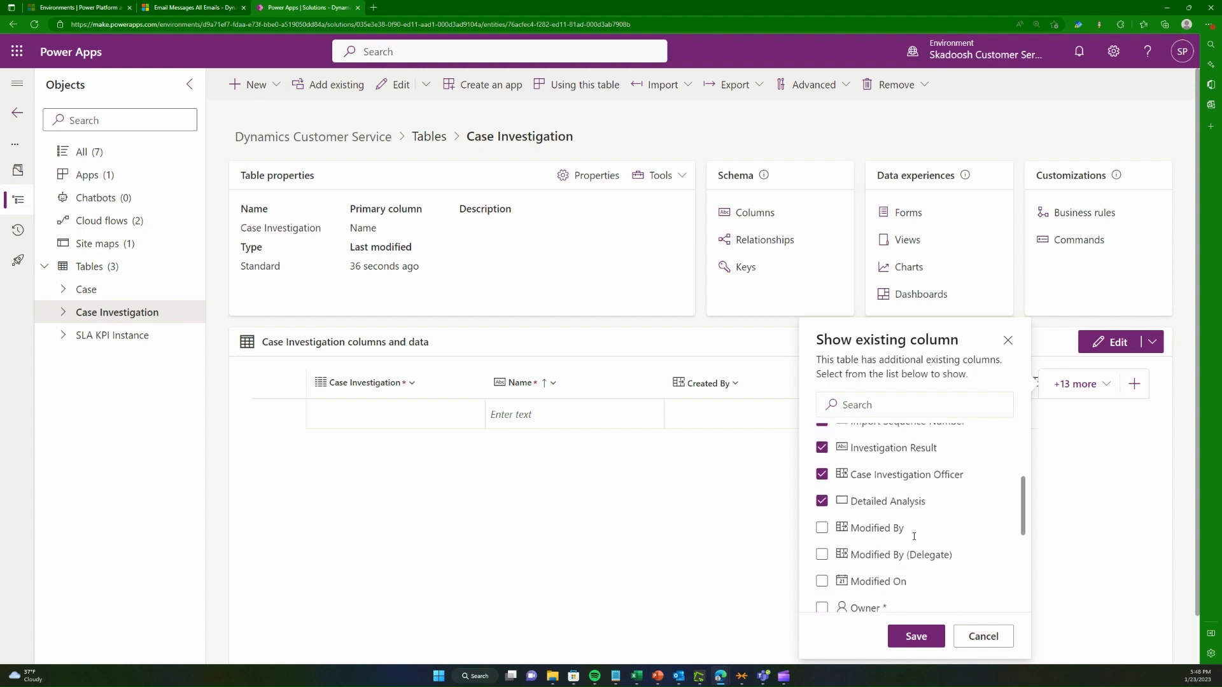
{"action": "scroll", "coordinate": [914, 537], "scroll_direction": "down", "scroll_amount": 2}
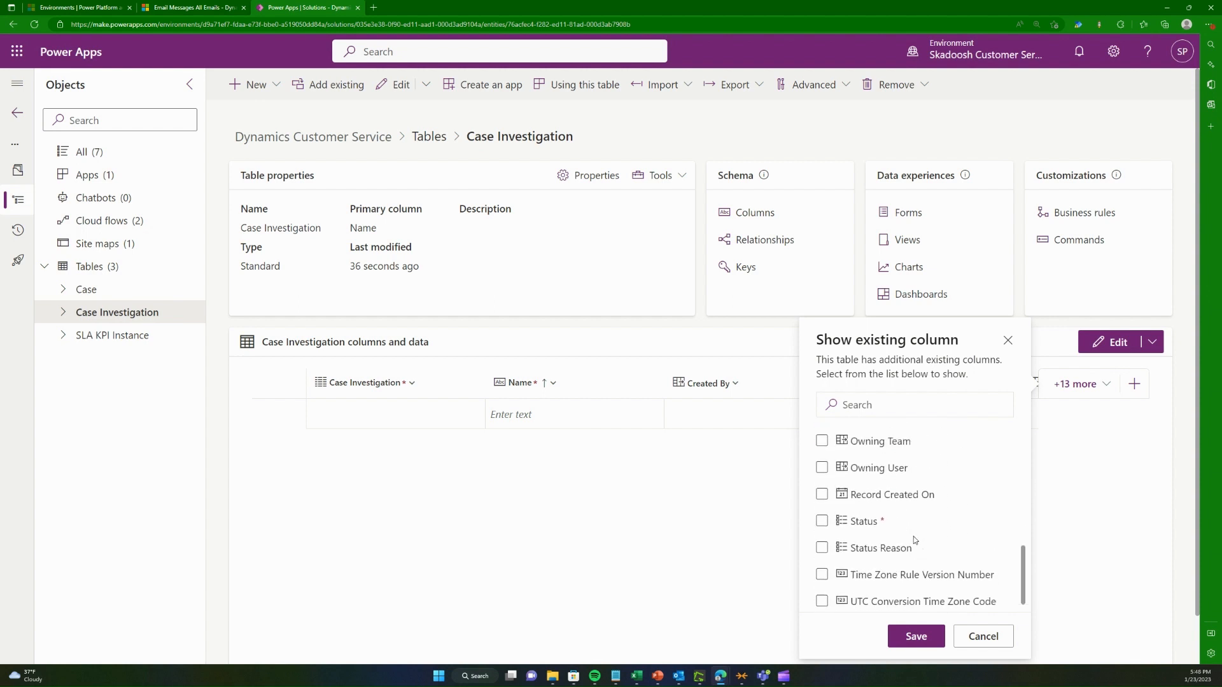
{"action": "scroll", "coordinate": [914, 536], "scroll_direction": "up", "scroll_amount": 3}
{"action": "scroll", "coordinate": [914, 536], "scroll_direction": "down", "scroll_amount": 3}
{"action": "scroll", "coordinate": [914, 539], "scroll_direction": "up", "scroll_amount": 5}
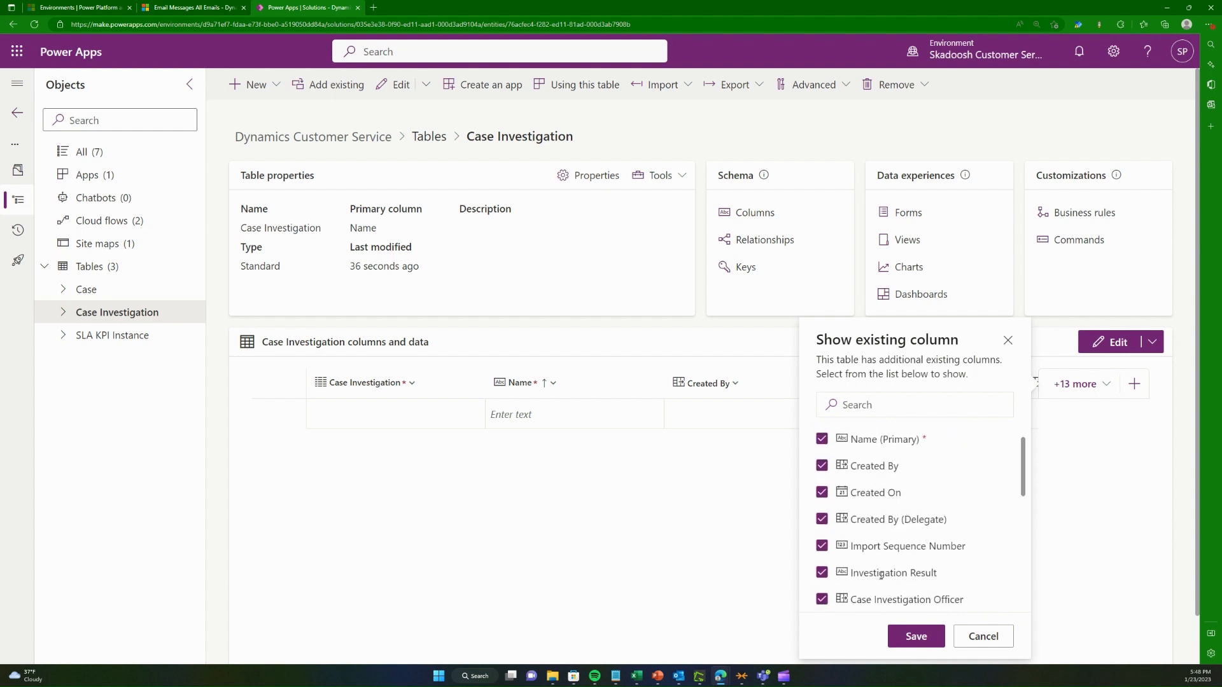
{"action": "scroll", "coordinate": [891, 576], "scroll_direction": "down", "scroll_amount": 1}
{"action": "scroll", "coordinate": [896, 575], "scroll_direction": "down", "scroll_amount": 2}
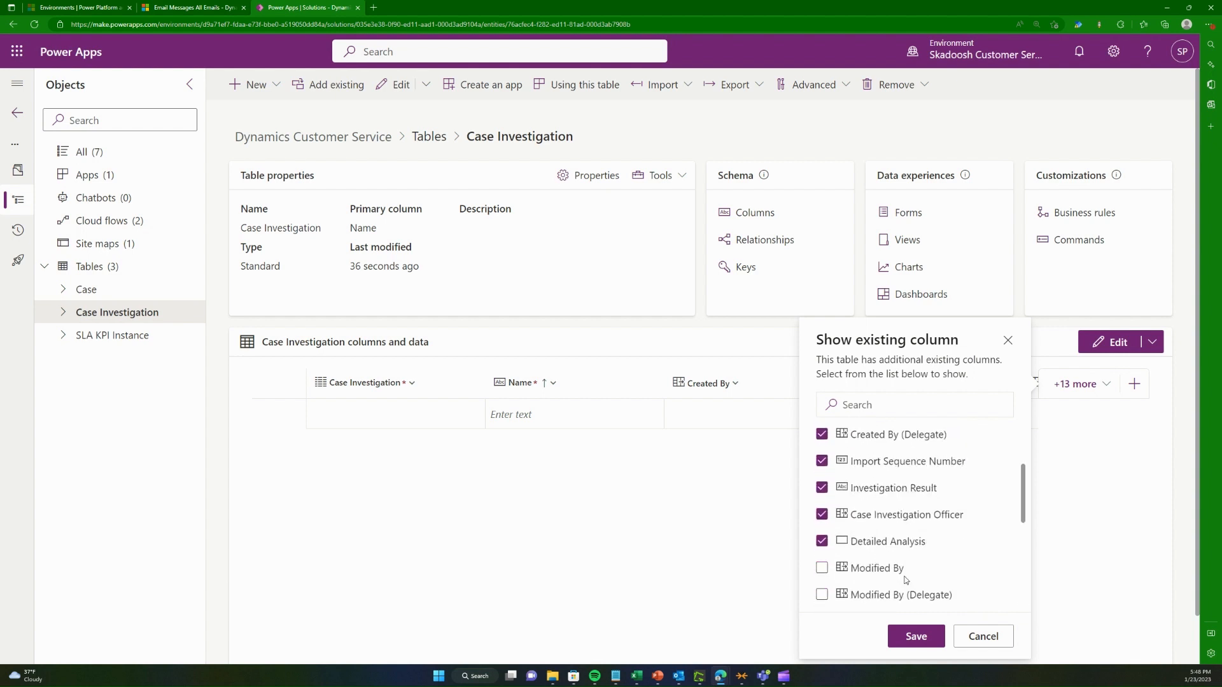
{"action": "left_click", "coordinate": [633, 605]}
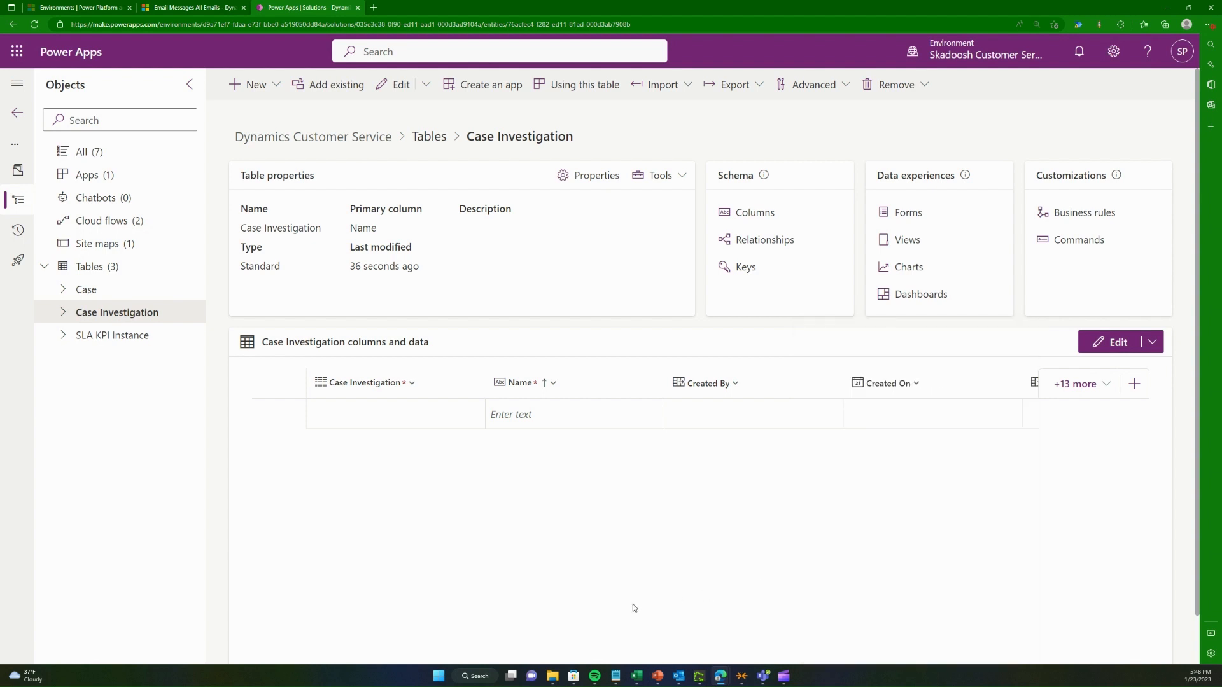
Step: Start a new column named Investigation Type in the Case Investigation table with the Choice data type
{"action": "left_click", "coordinate": [1155, 344]}
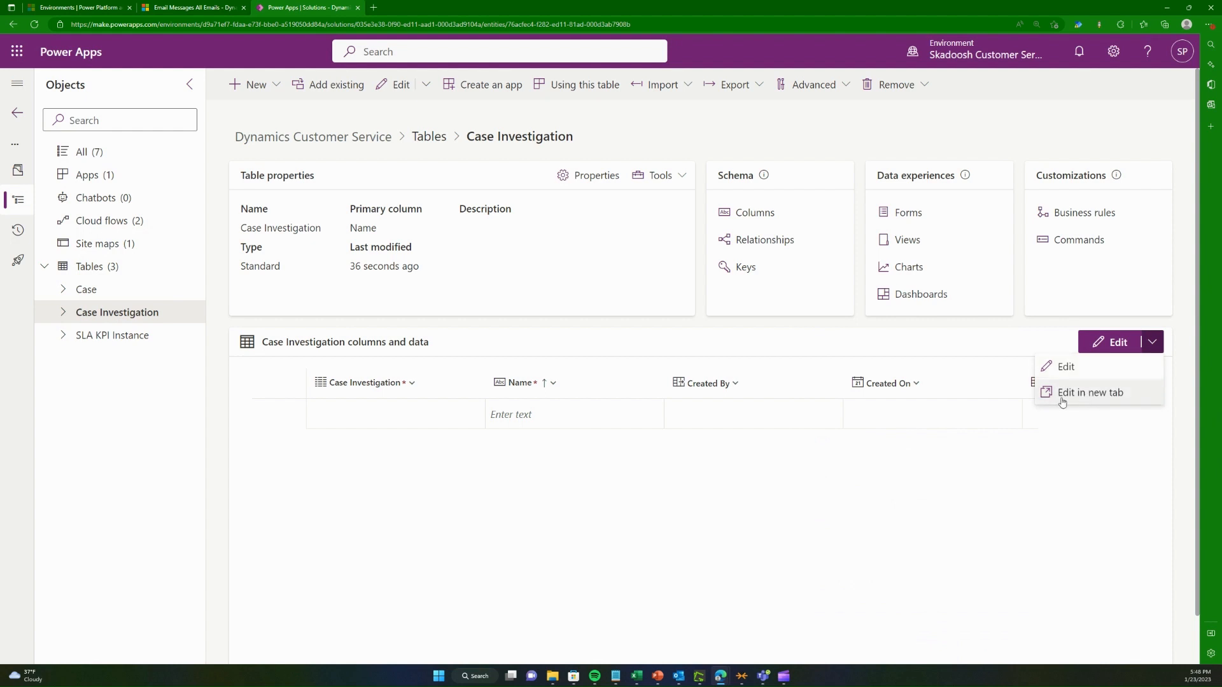
{"action": "key", "text": "Escape"}
{"action": "left_click", "coordinate": [1132, 386]}
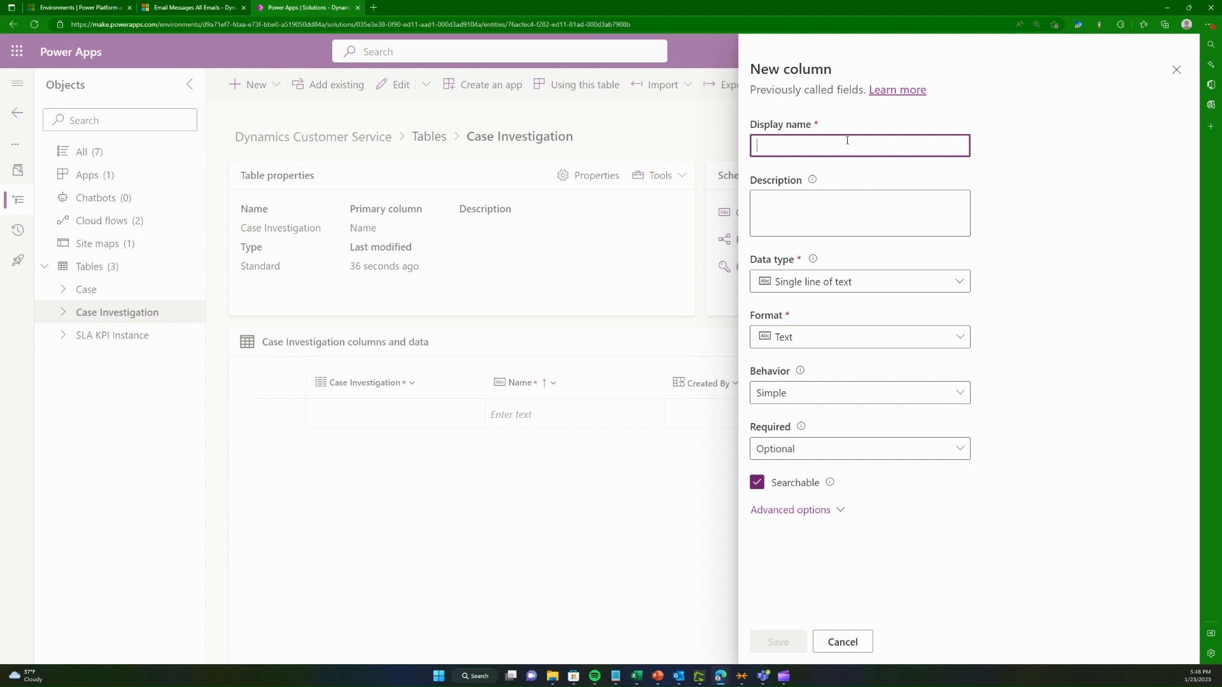
{"action": "type", "text": "Inve"}
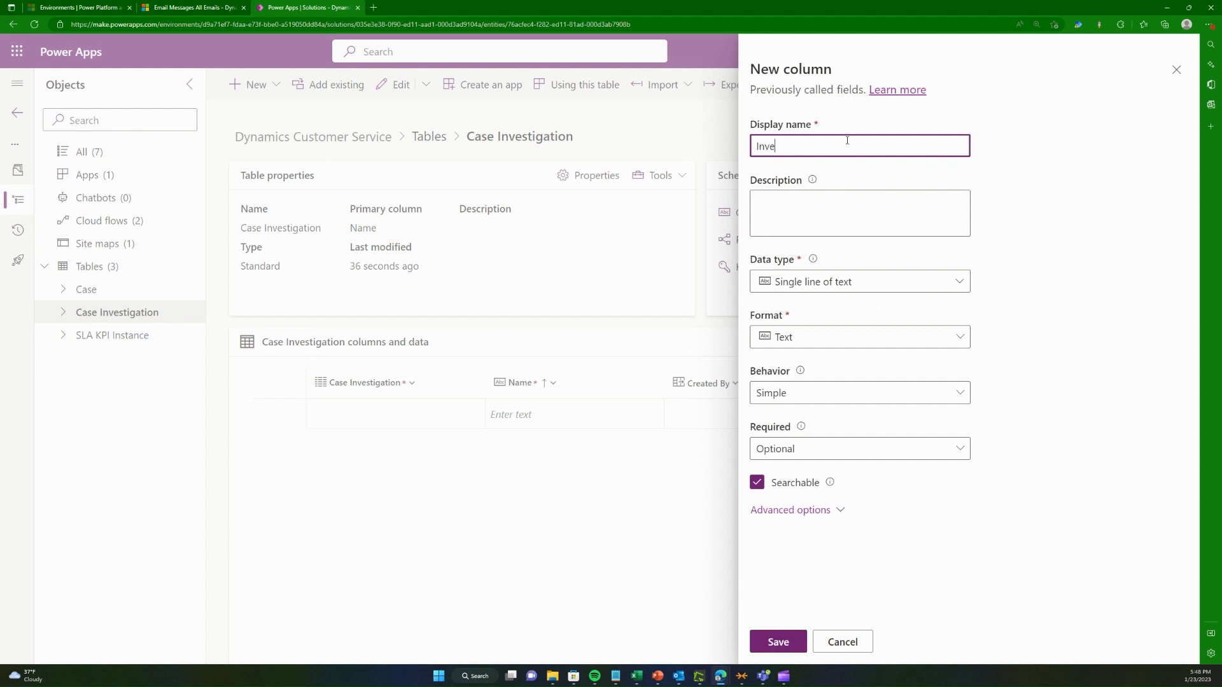
{"action": "type", "text": "stigation Type"}
{"action": "left_click", "coordinate": [953, 284]}
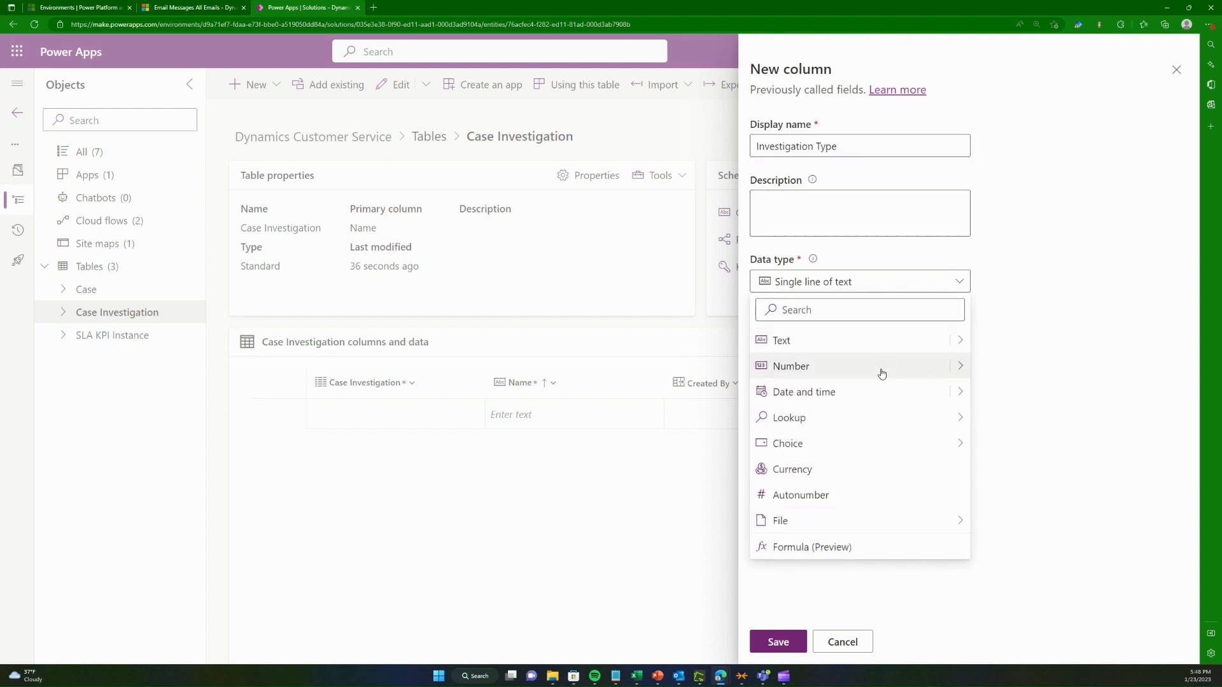
{"action": "mouse_move", "coordinate": [908, 444]}
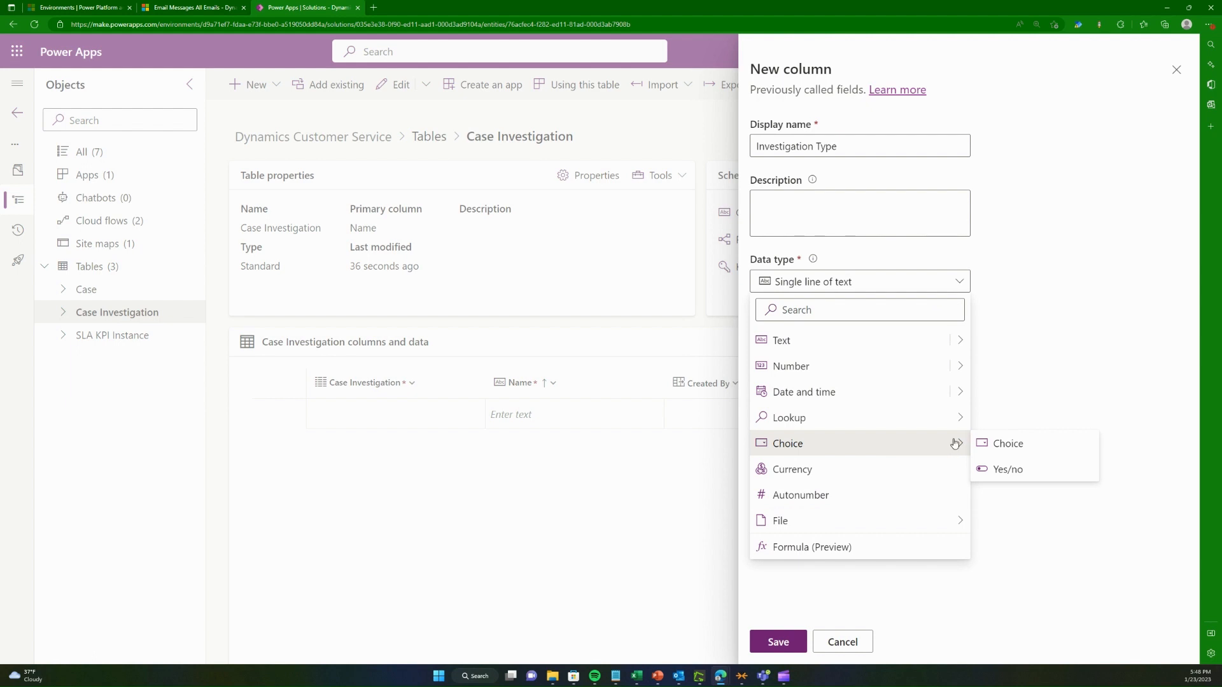
{"action": "left_click", "coordinate": [1020, 445]}
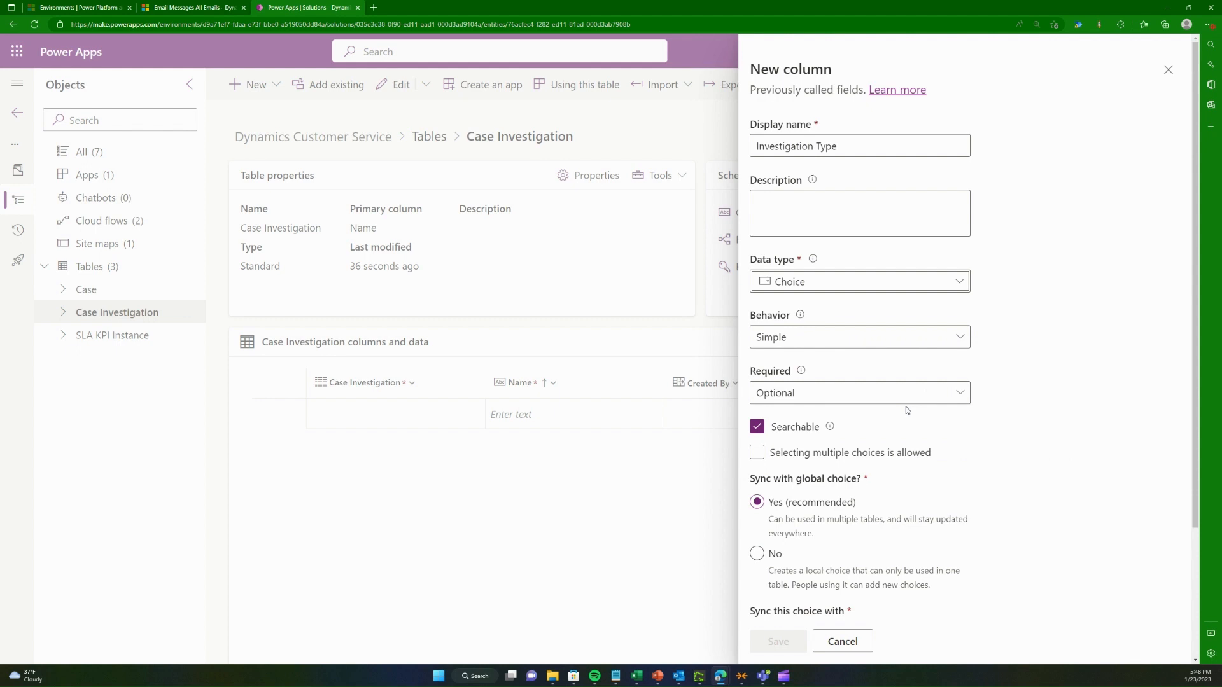
Step: Keep the Investigation Type column's behavior as Simple and make it Business required
{"action": "left_click", "coordinate": [903, 338]}
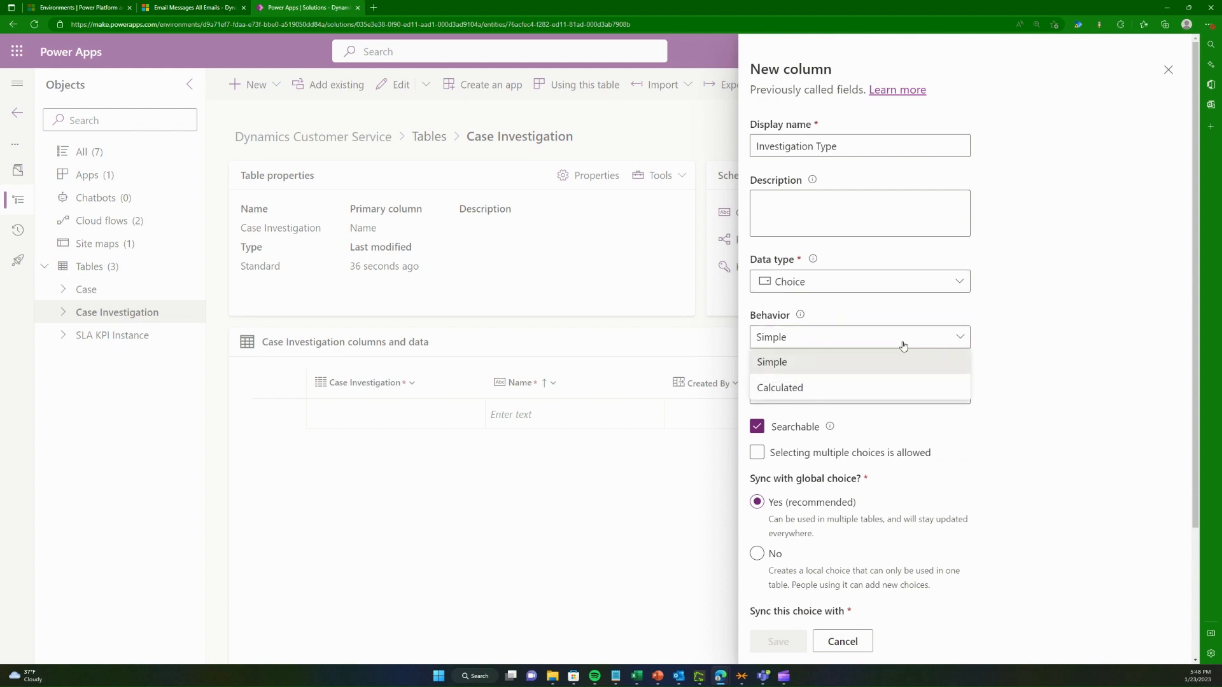
{"action": "left_click", "coordinate": [903, 343]}
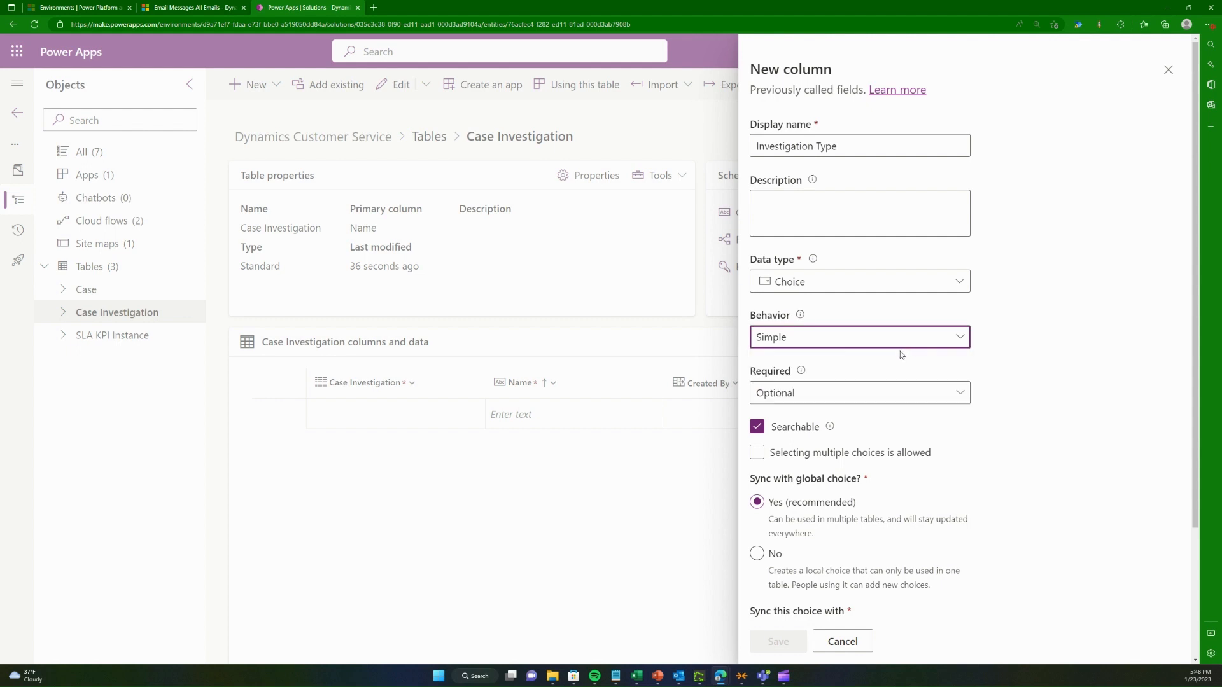
{"action": "left_click", "coordinate": [873, 403]}
{"action": "left_click", "coordinate": [844, 446]}
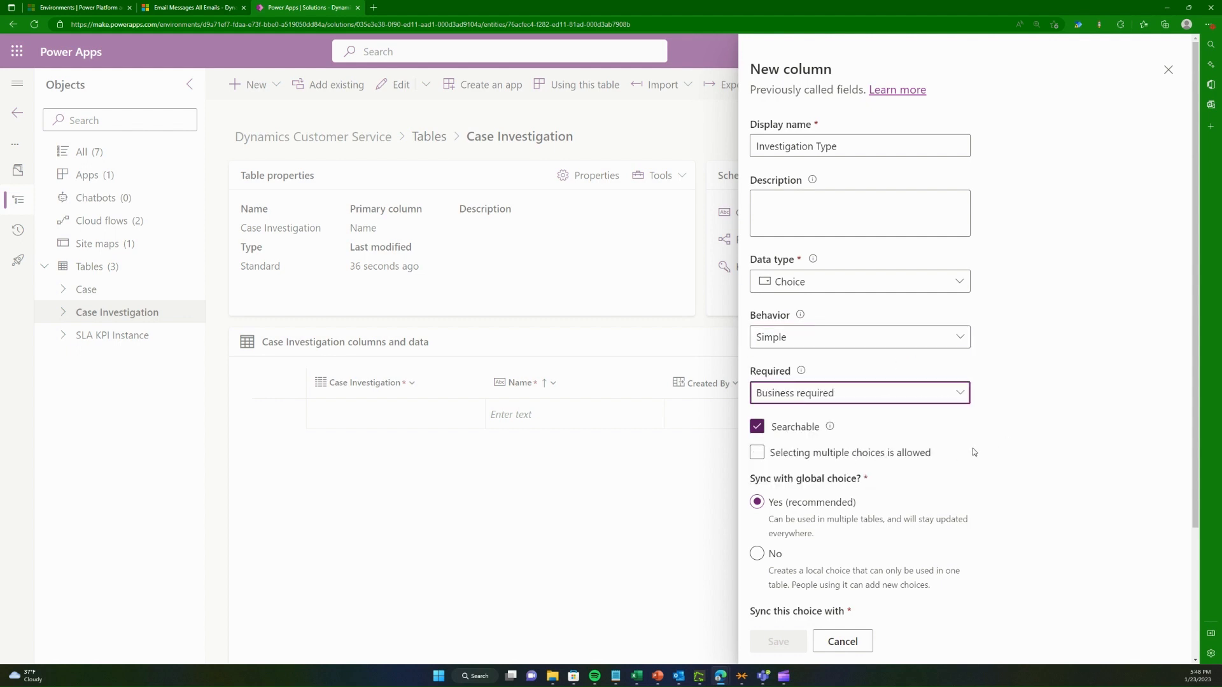
Step: Look through the available global choices, and set Investigation Type to use a local choice instead of syncing with a global one
{"action": "scroll", "coordinate": [929, 454], "scroll_direction": "down", "scroll_amount": 2}
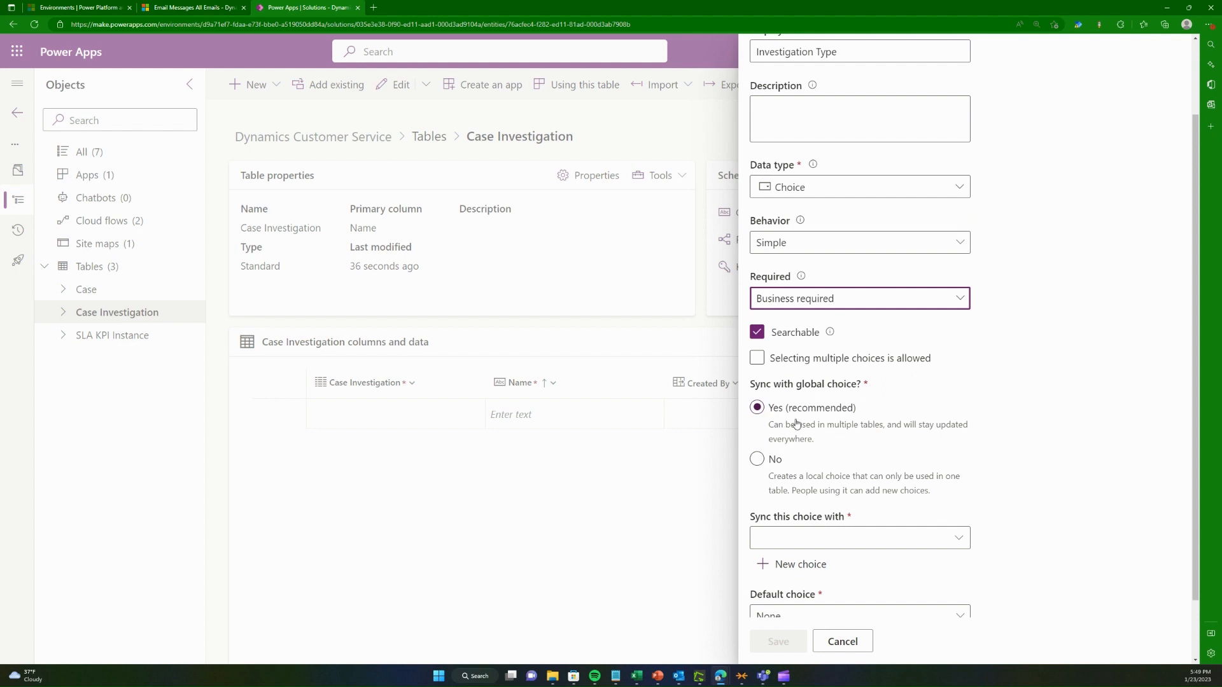
{"action": "scroll", "coordinate": [797, 428], "scroll_direction": "down", "scroll_amount": 2}
{"action": "left_click", "coordinate": [867, 468]}
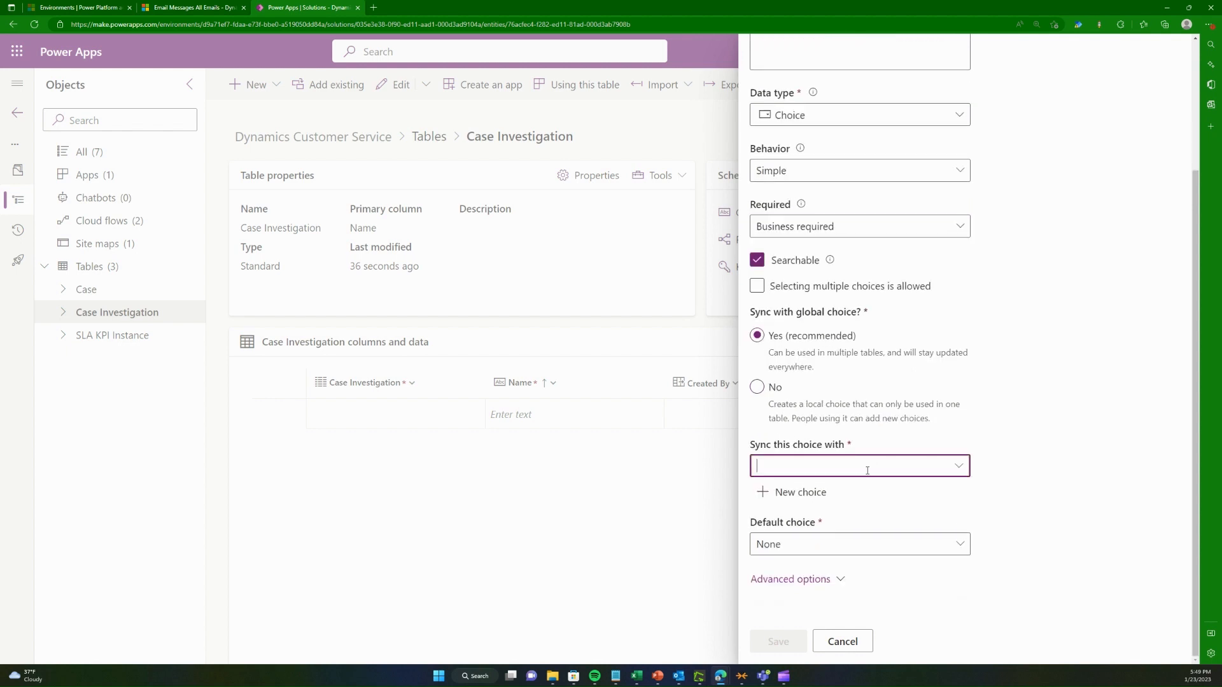
{"action": "left_click", "coordinate": [959, 468]}
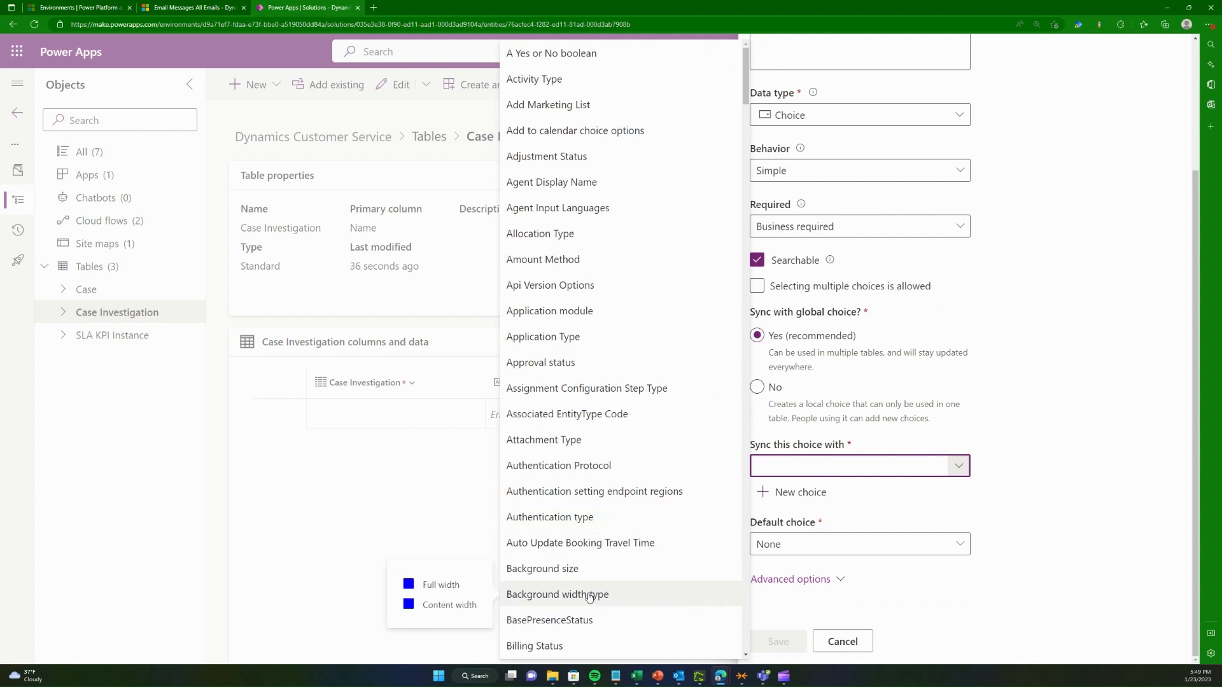
{"action": "scroll", "coordinate": [627, 575], "scroll_direction": "down", "scroll_amount": 18}
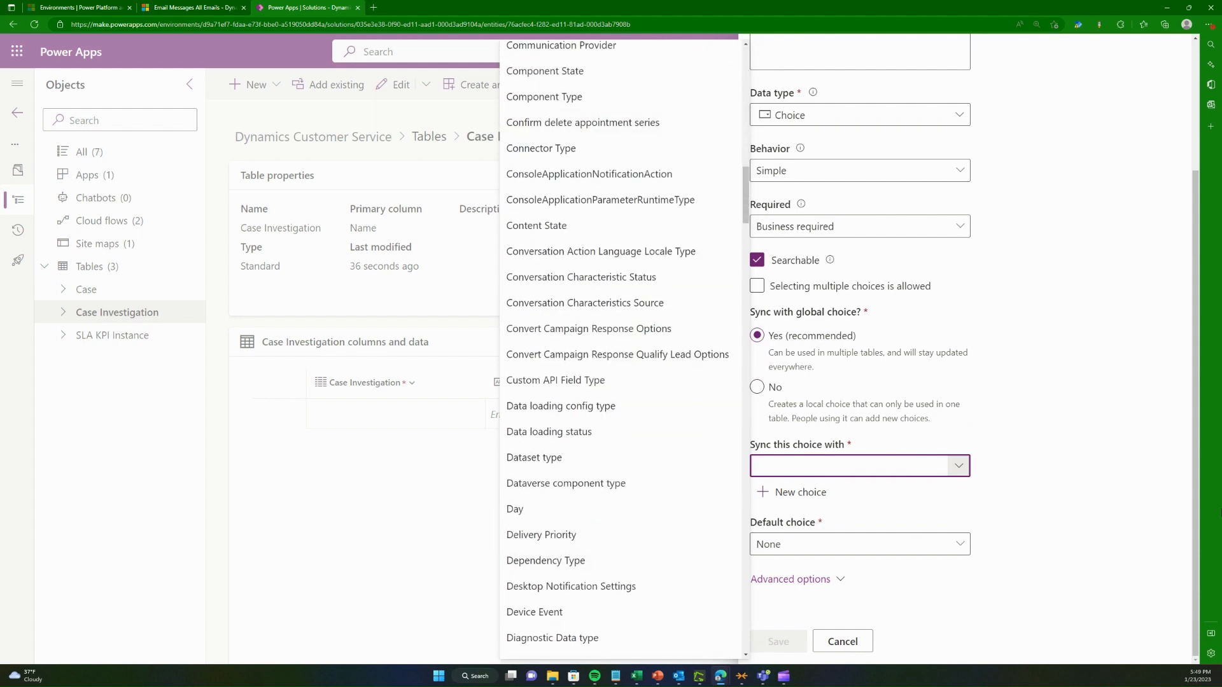
{"action": "left_click", "coordinate": [1174, 494]}
{"action": "left_click", "coordinate": [756, 387]}
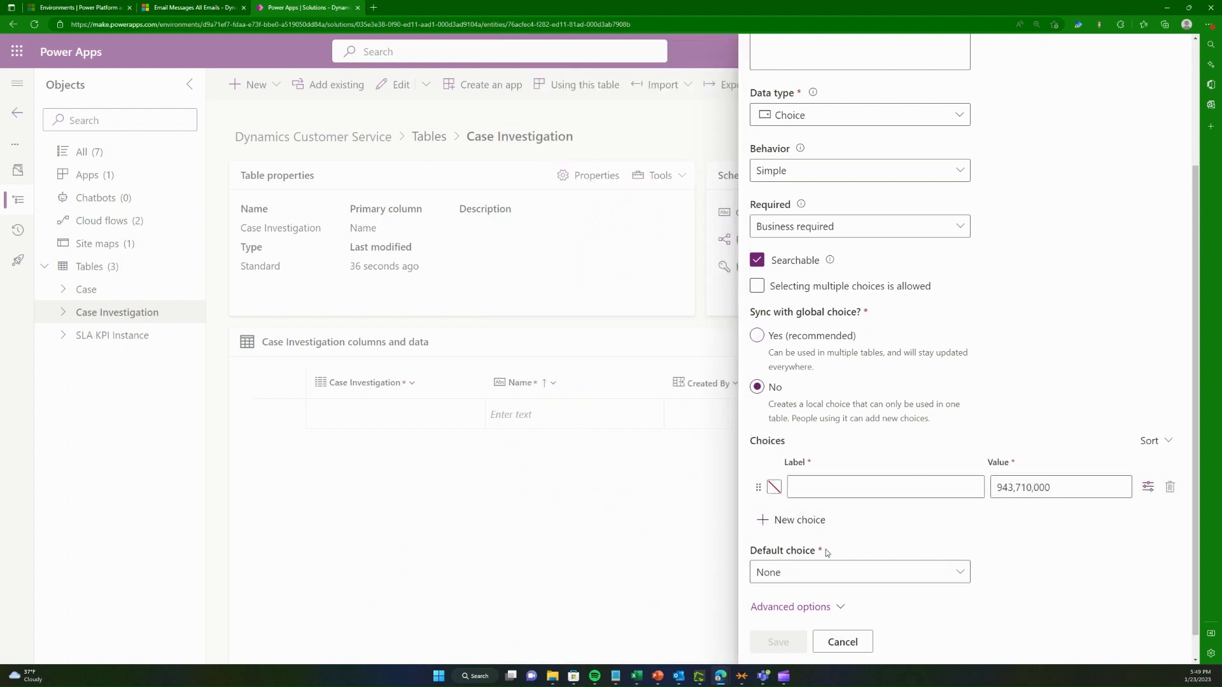
Step: Add the choices Quality, Legal and Product to the Investigation Type column
{"action": "left_click", "coordinate": [855, 489]}
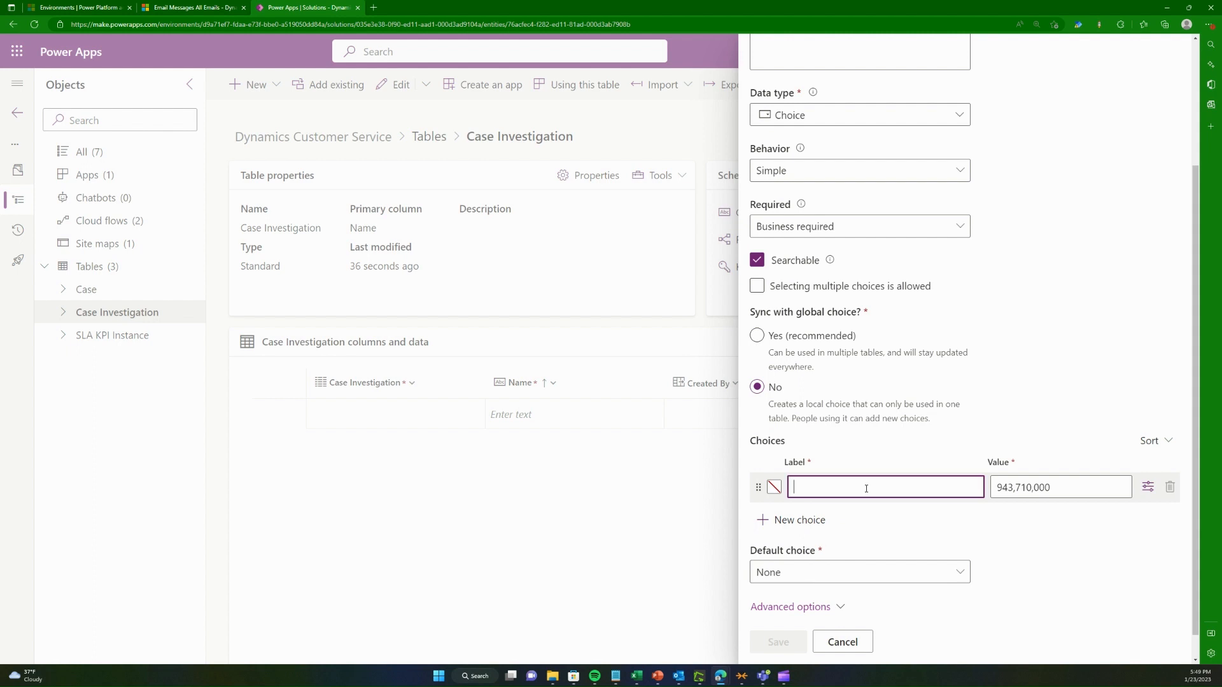
{"action": "type", "text": "Qu"}
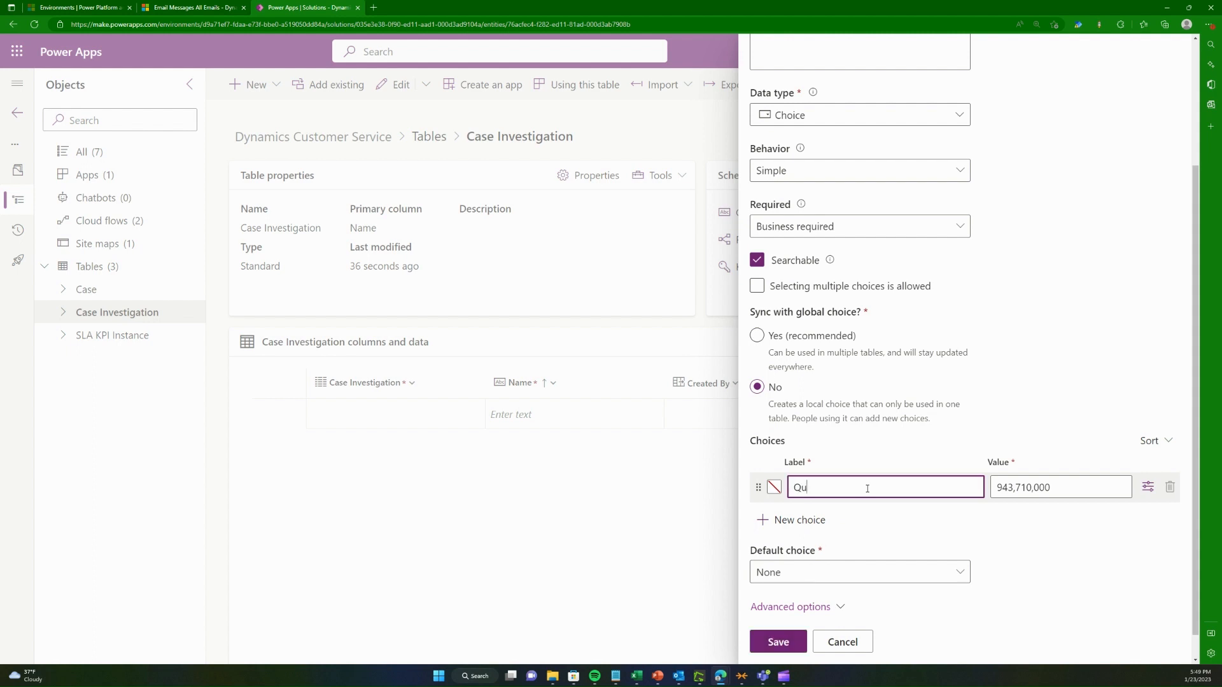
{"action": "type", "text": "ality"}
{"action": "key", "text": "Return"}
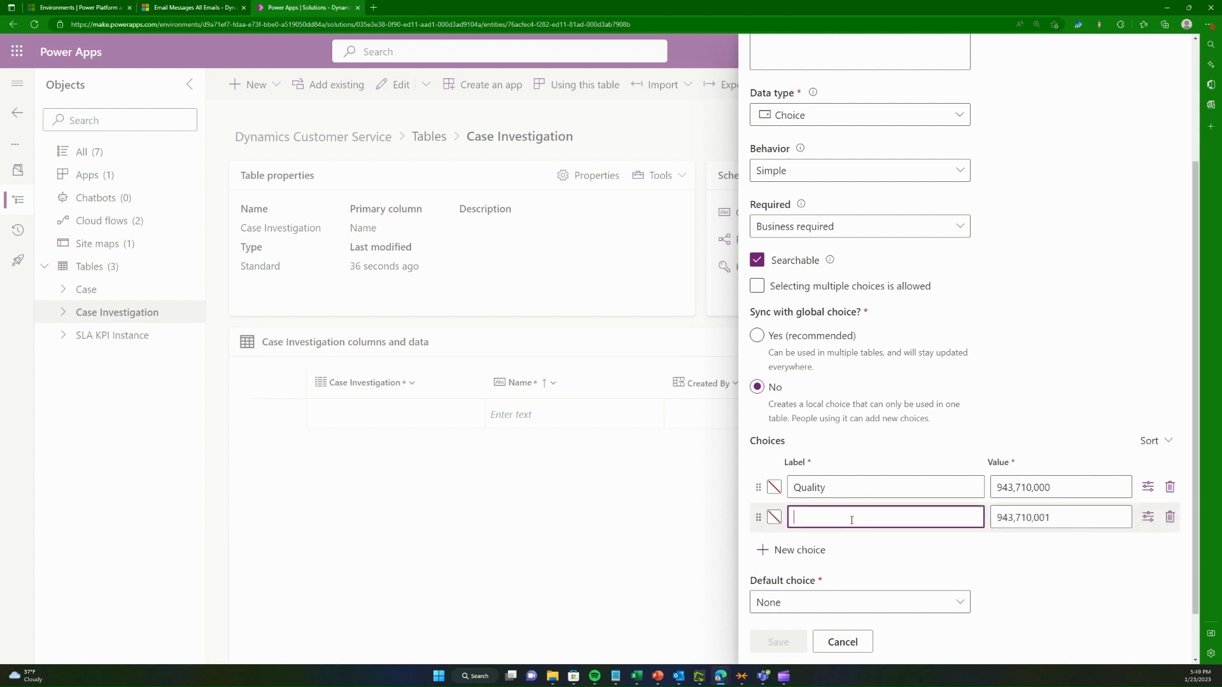
{"action": "type", "text": "Legal"}
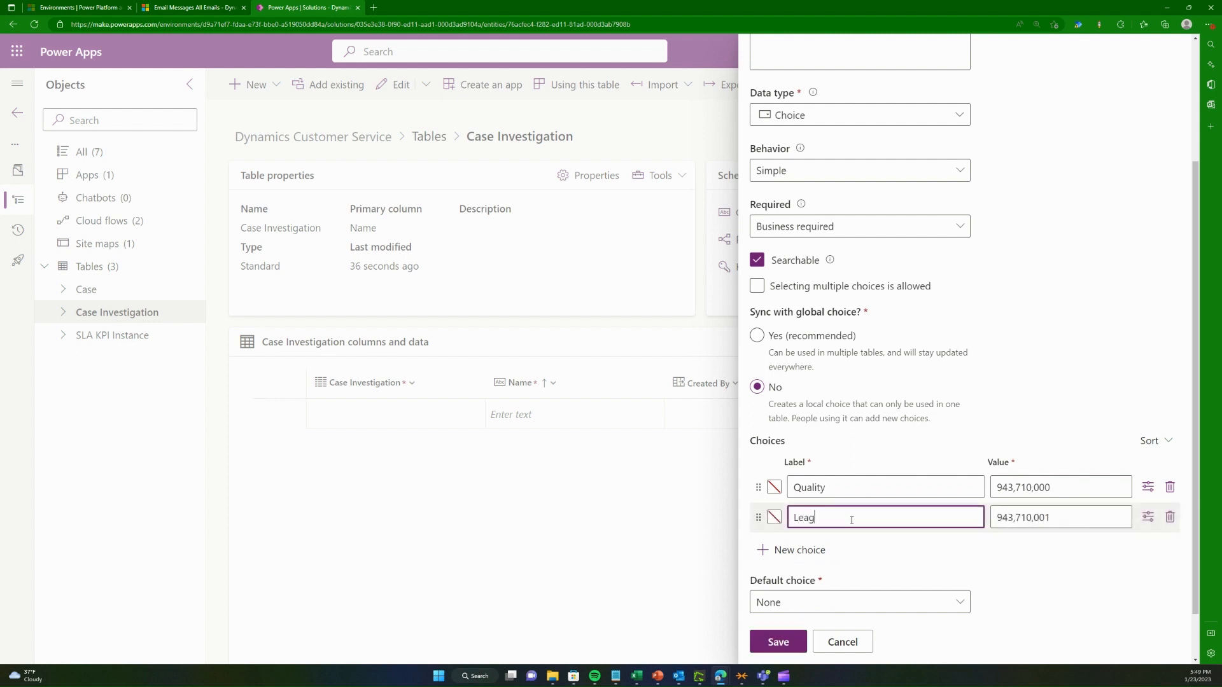
{"action": "left_click", "coordinate": [806, 550]}
{"action": "type", "text": "Product"}
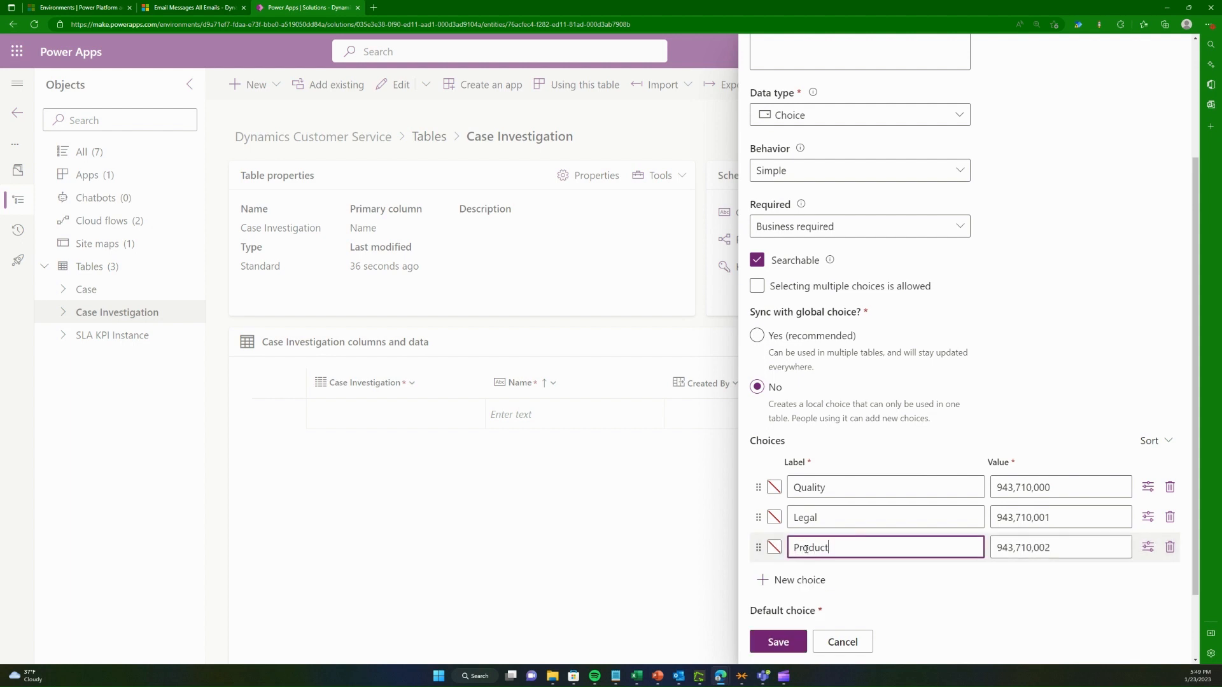
Step: Add a fourth choice and set the values of Quality, Legal, Product and the new choice to 1, 2, 3 and 4
{"action": "left_click", "coordinate": [803, 579]}
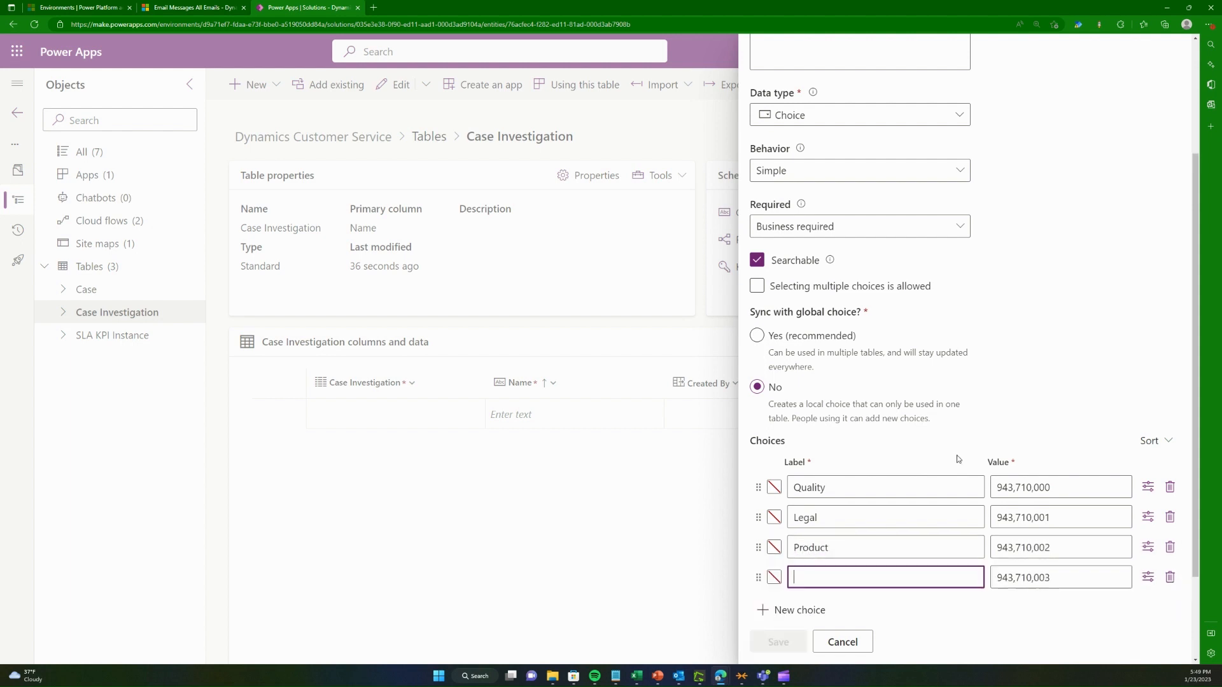
{"action": "scroll", "coordinate": [916, 490], "scroll_direction": "down", "scroll_amount": 2}
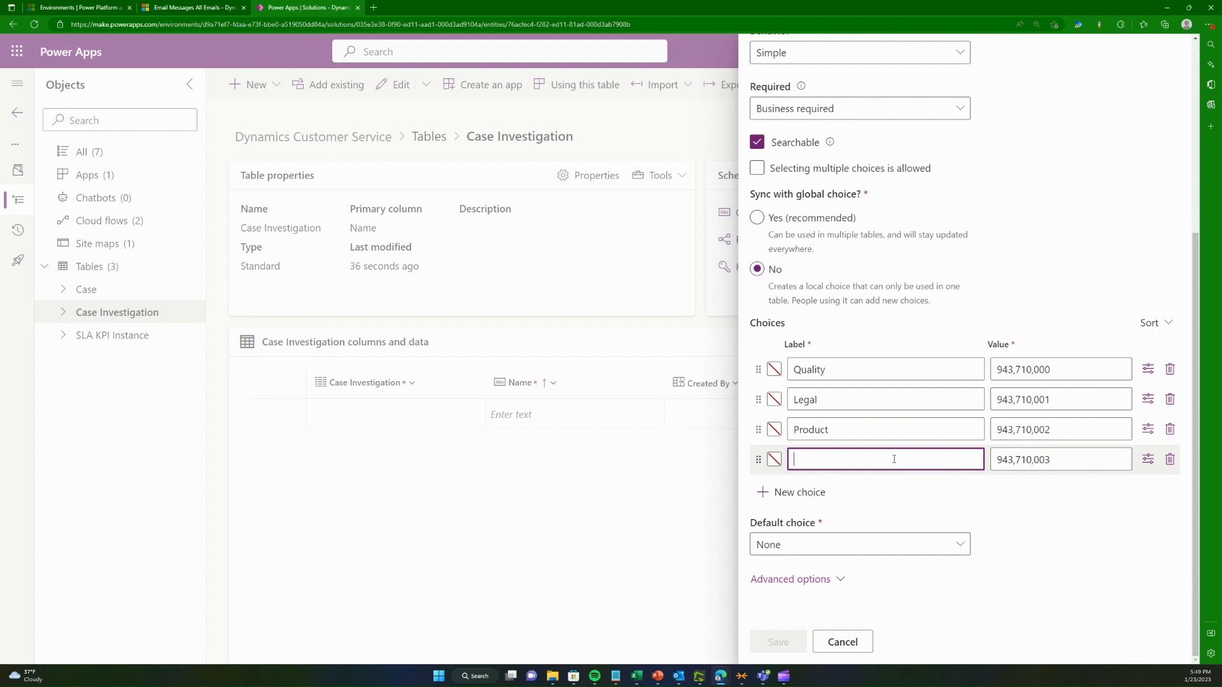
{"action": "left_click", "coordinate": [1061, 369]}
{"action": "type", "text": "1"}
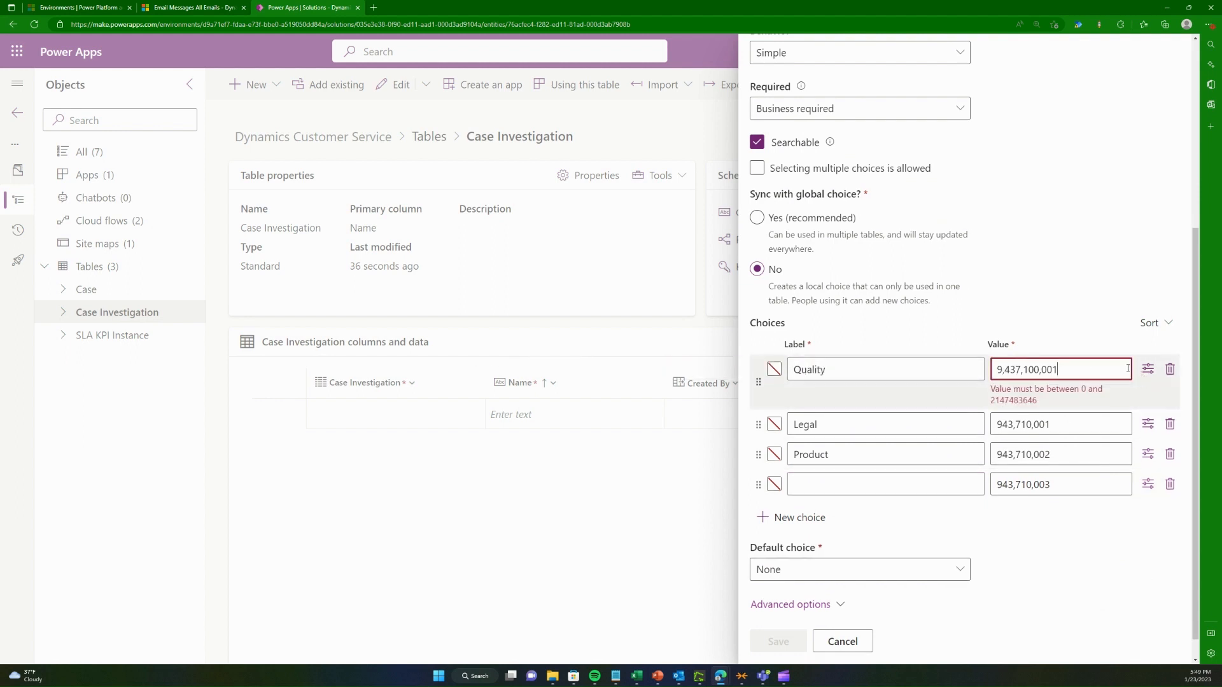
{"action": "key", "text": "ctrl+a"}
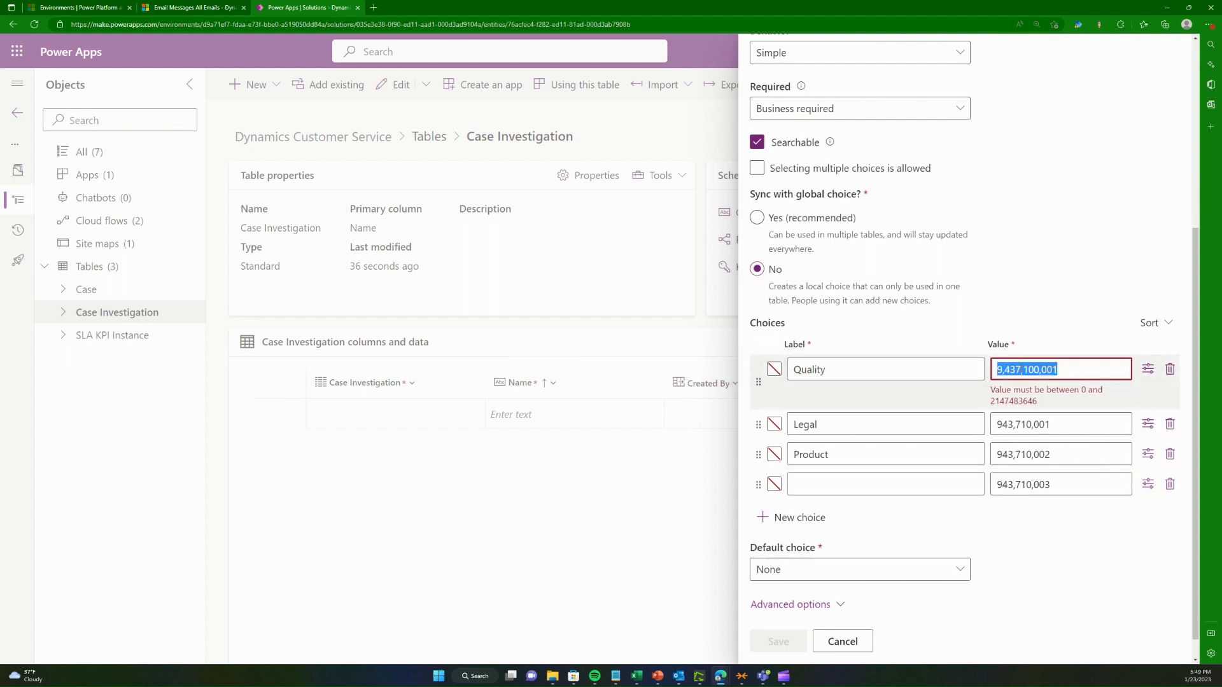
{"action": "type", "text": "1"}
{"action": "key", "text": "Tab"}
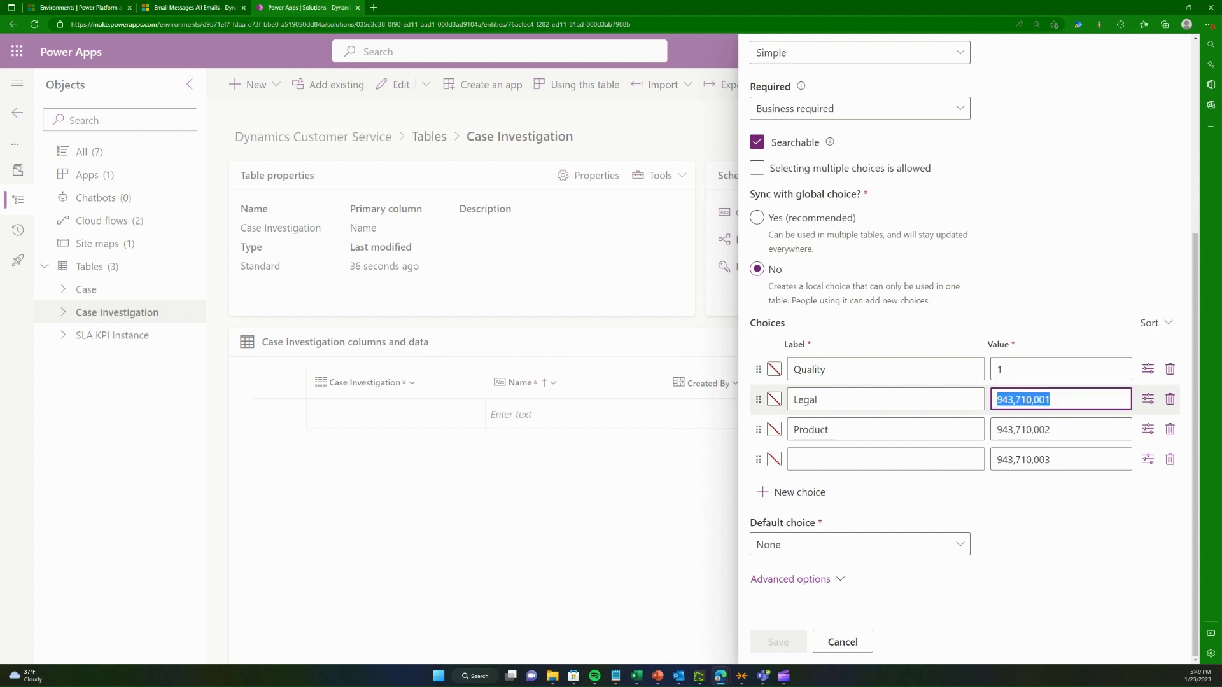
{"action": "type", "text": "2"}
{"action": "key", "text": "Tab"}
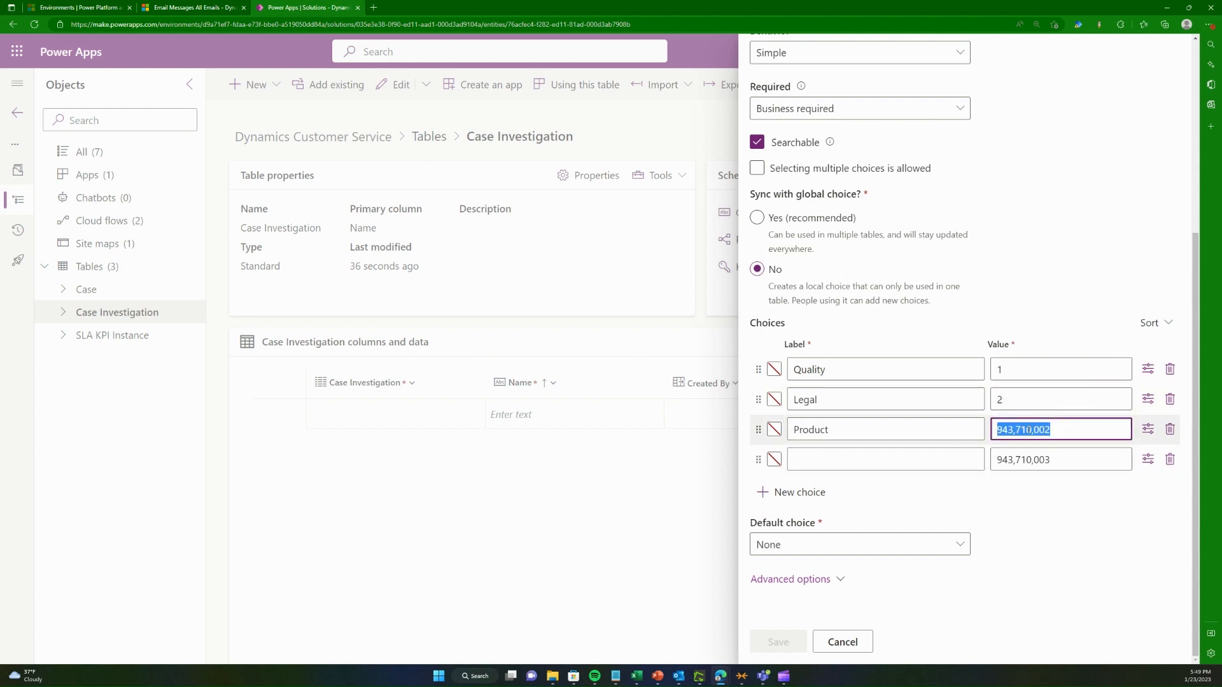
{"action": "type", "text": "3"}
{"action": "key", "text": "Tab"}
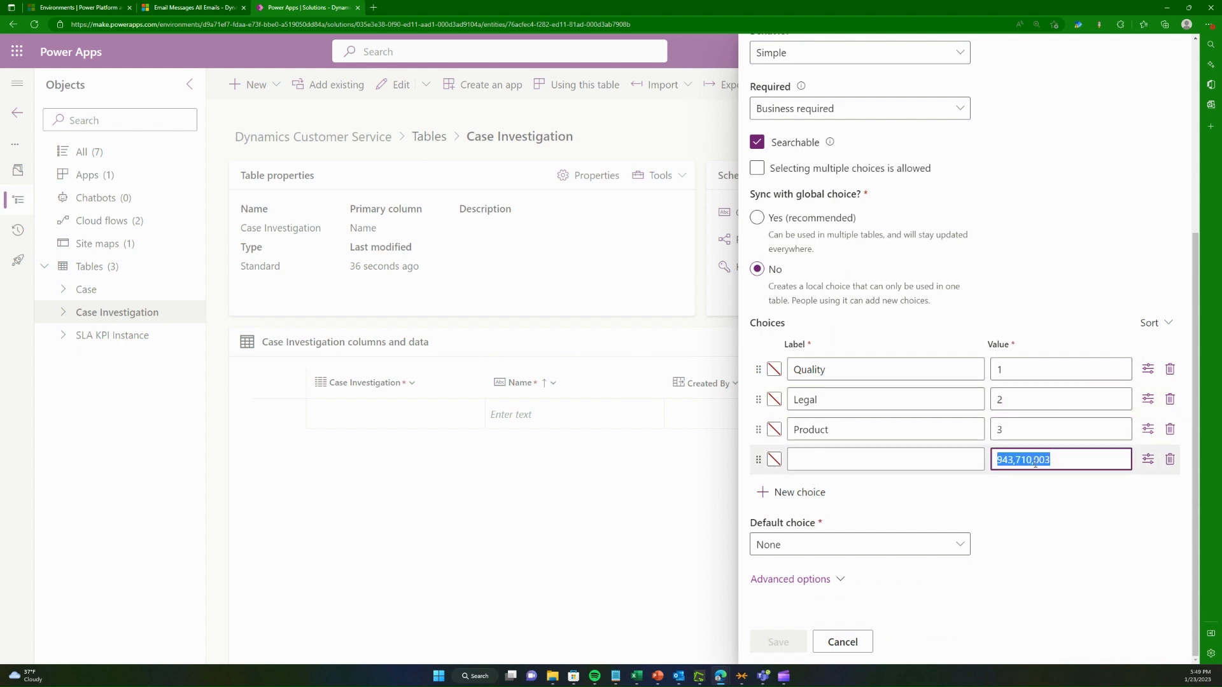
{"action": "type", "text": "4"}
{"action": "left_click", "coordinate": [1015, 509]}
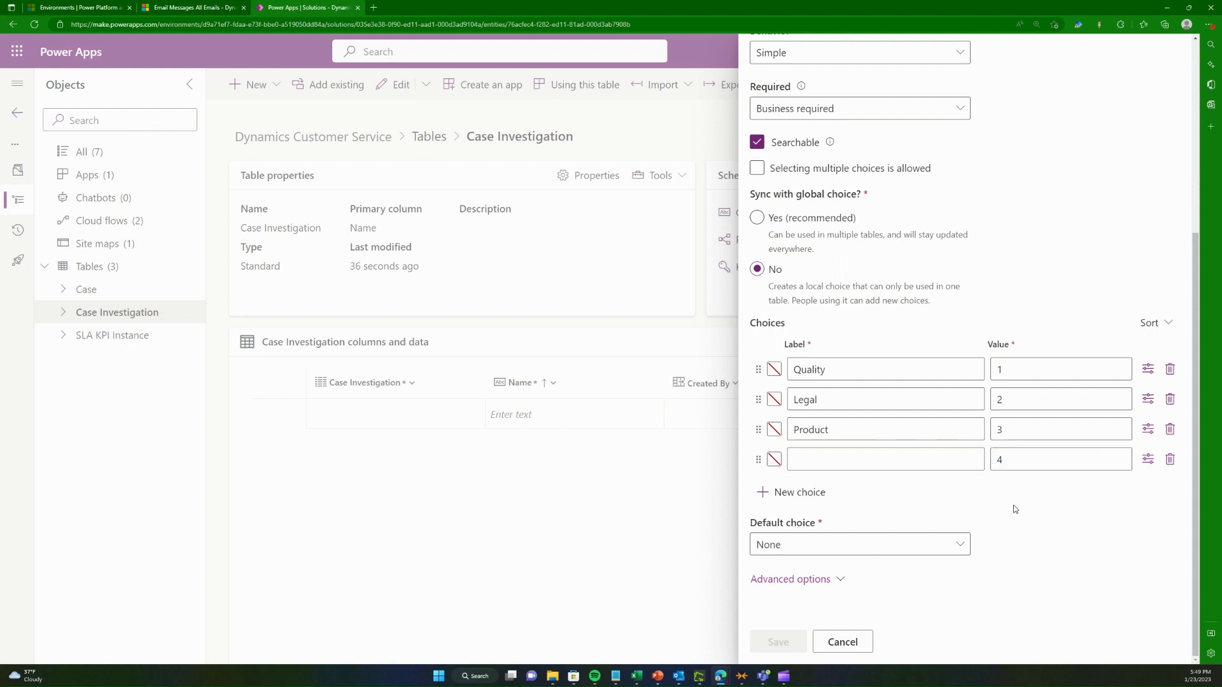
Step: Label the fourth choice of the Investigation Type column General
{"action": "left_click", "coordinate": [802, 458]}
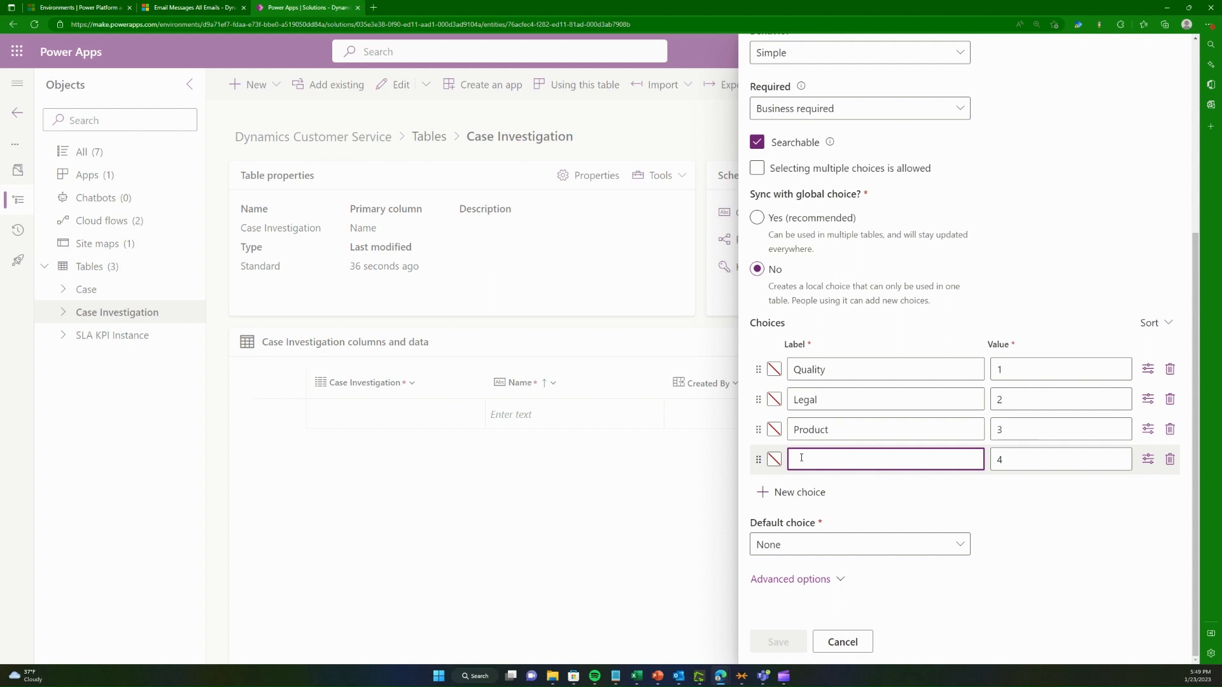
{"action": "type", "text": "Gen"}
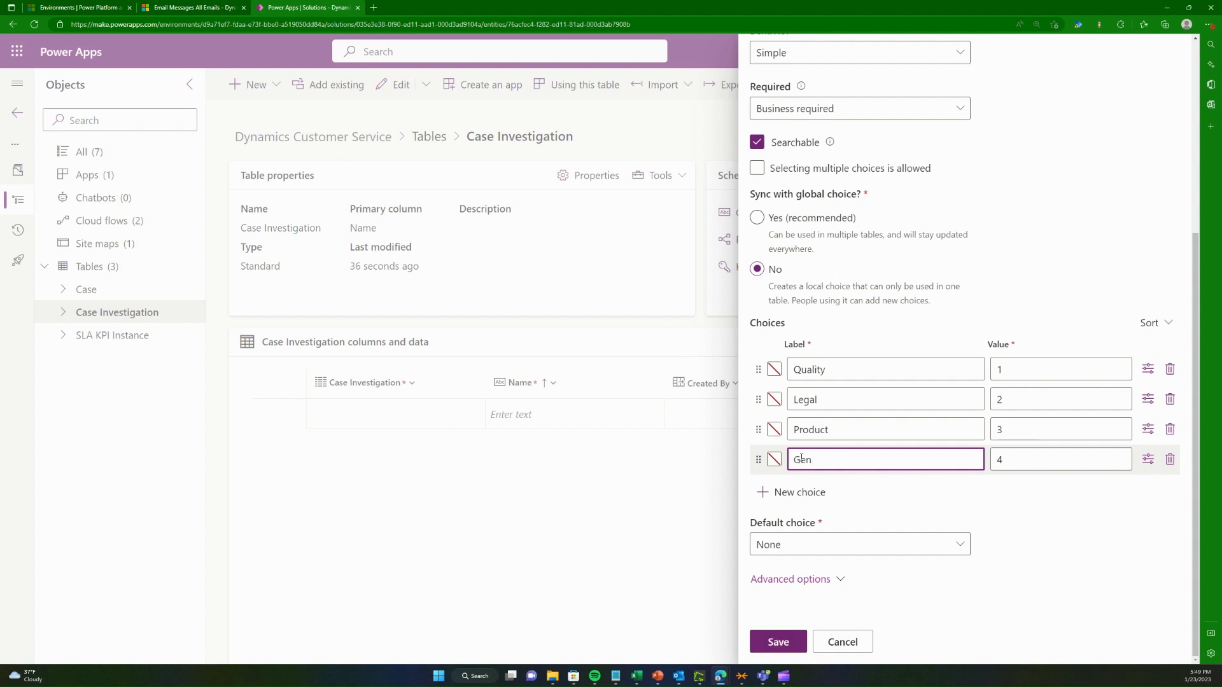
{"action": "type", "text": "reeral"}
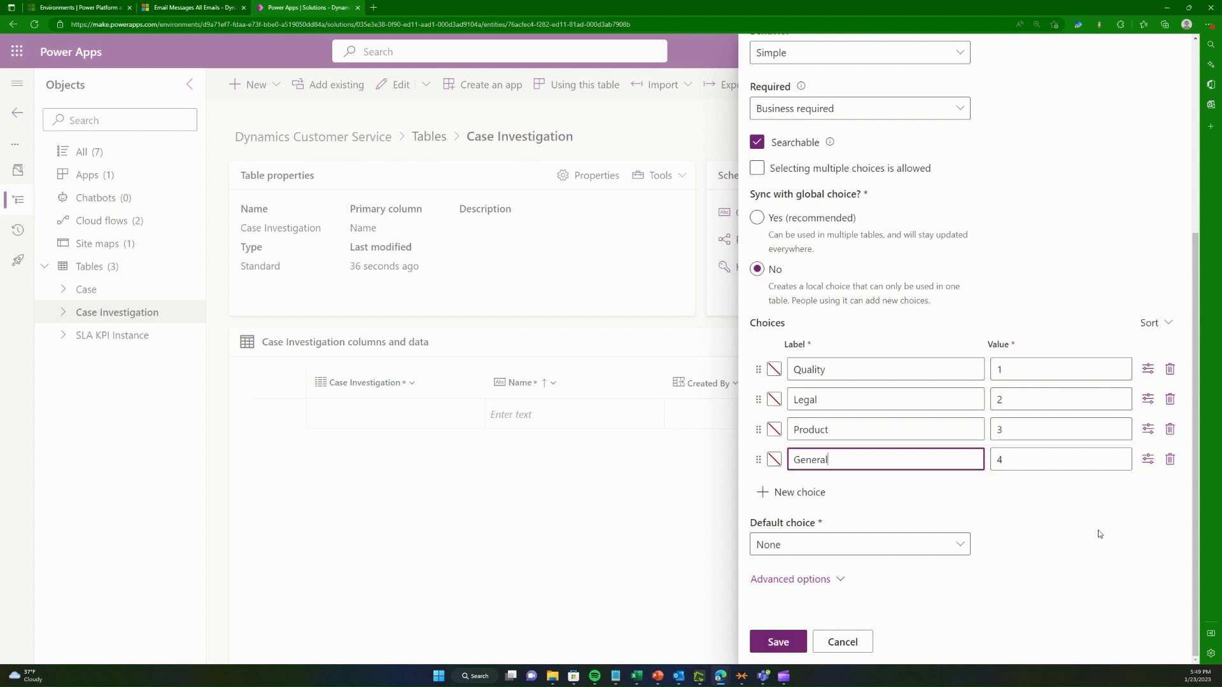
{"action": "left_click", "coordinate": [1102, 532]}
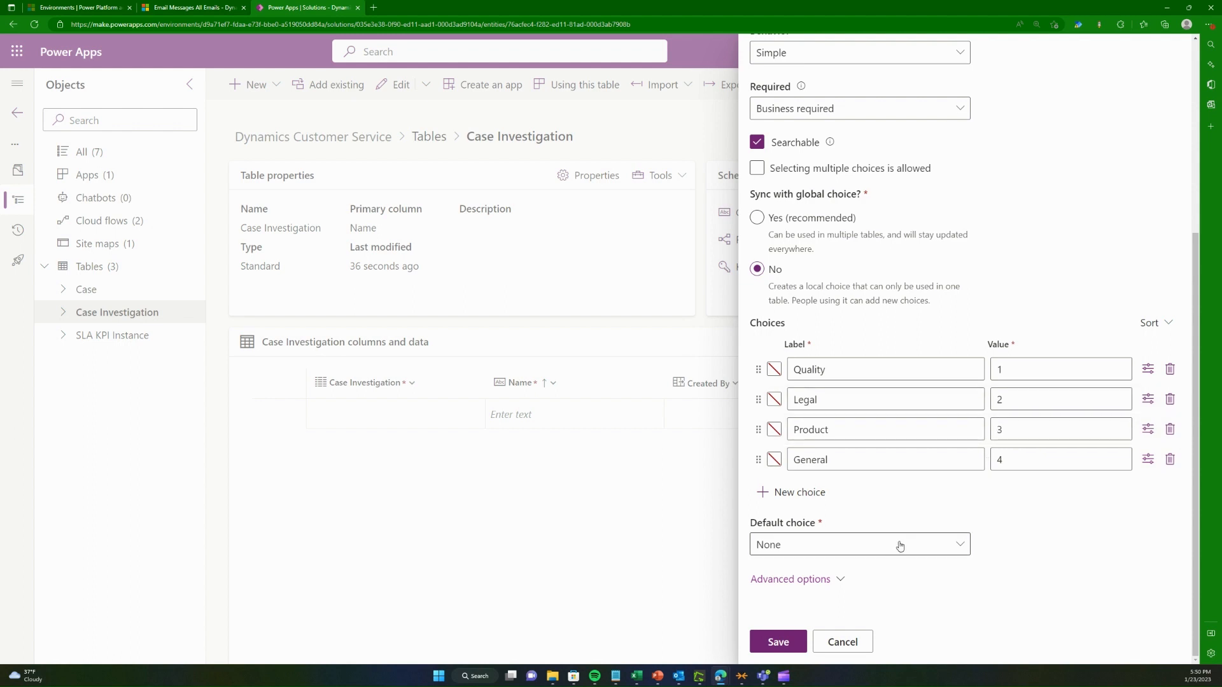
Step: Set the default choice of the Investigation Type column to General
{"action": "left_click", "coordinate": [868, 542]}
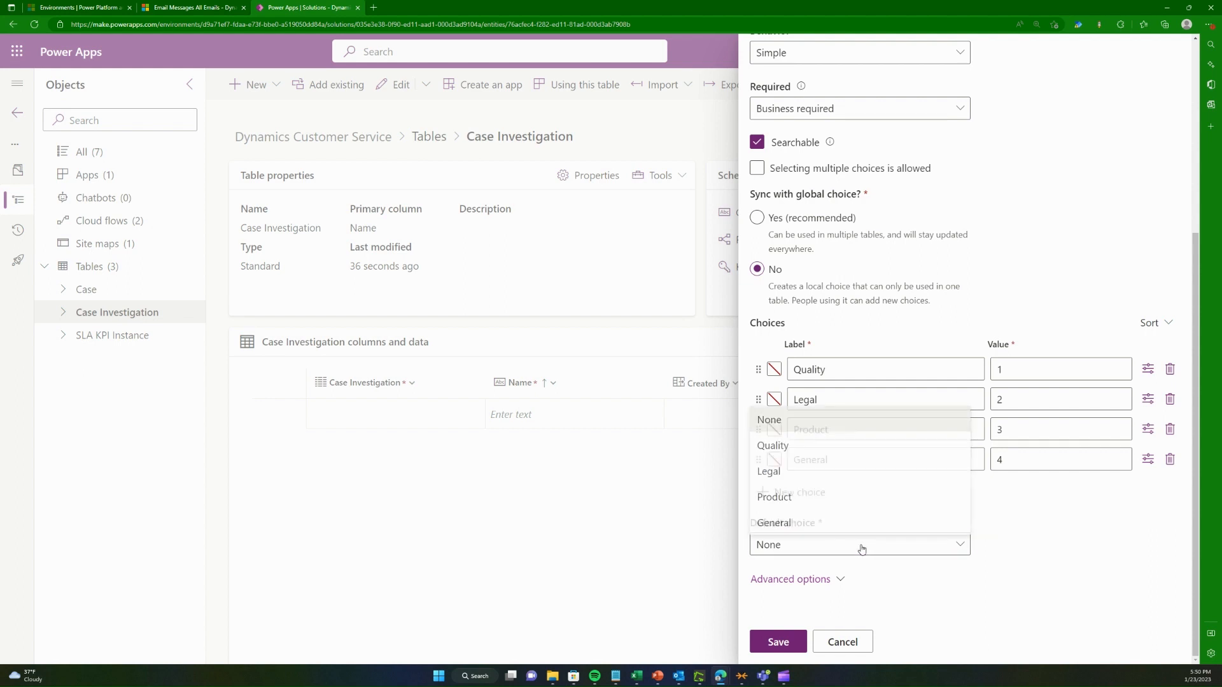
{"action": "left_click", "coordinate": [868, 544]}
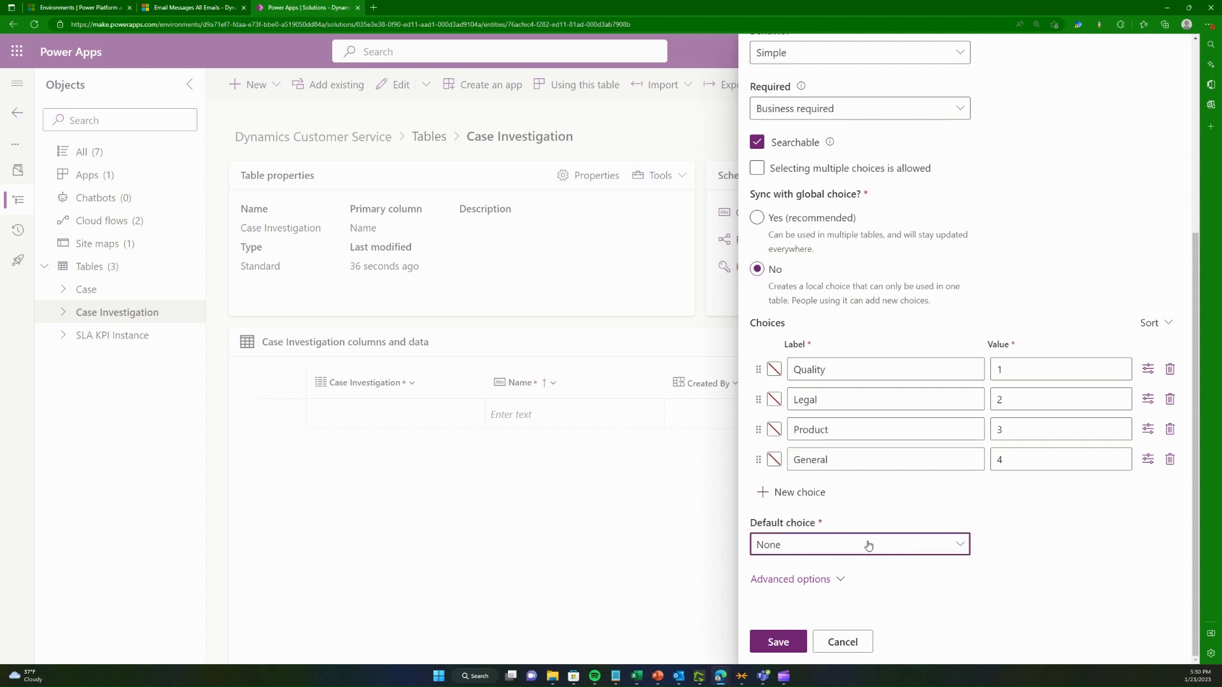
{"action": "left_click", "coordinate": [868, 545]}
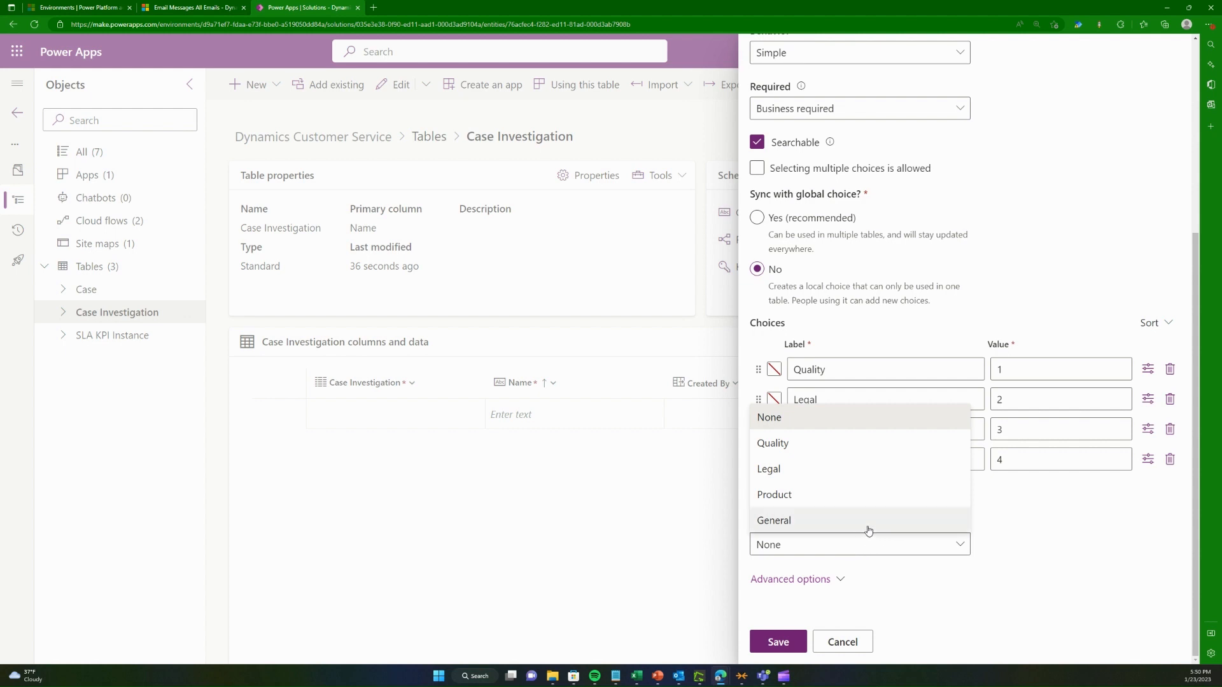
{"action": "left_click", "coordinate": [869, 529]}
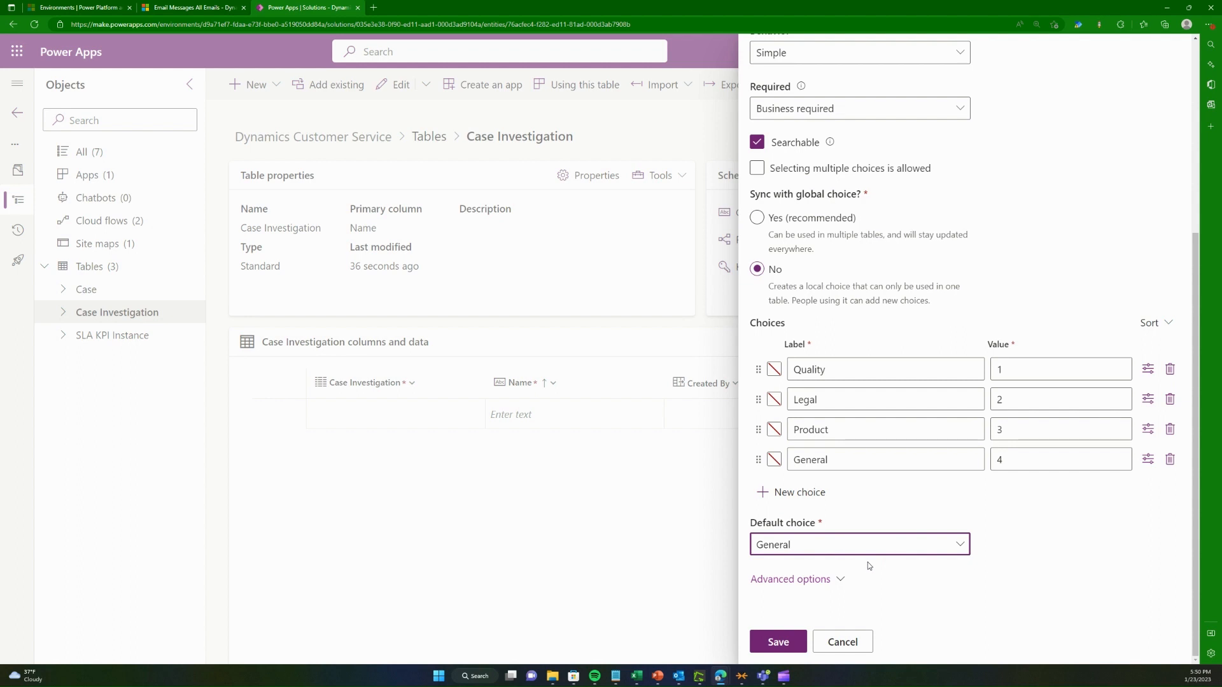
{"action": "left_click", "coordinate": [870, 553]}
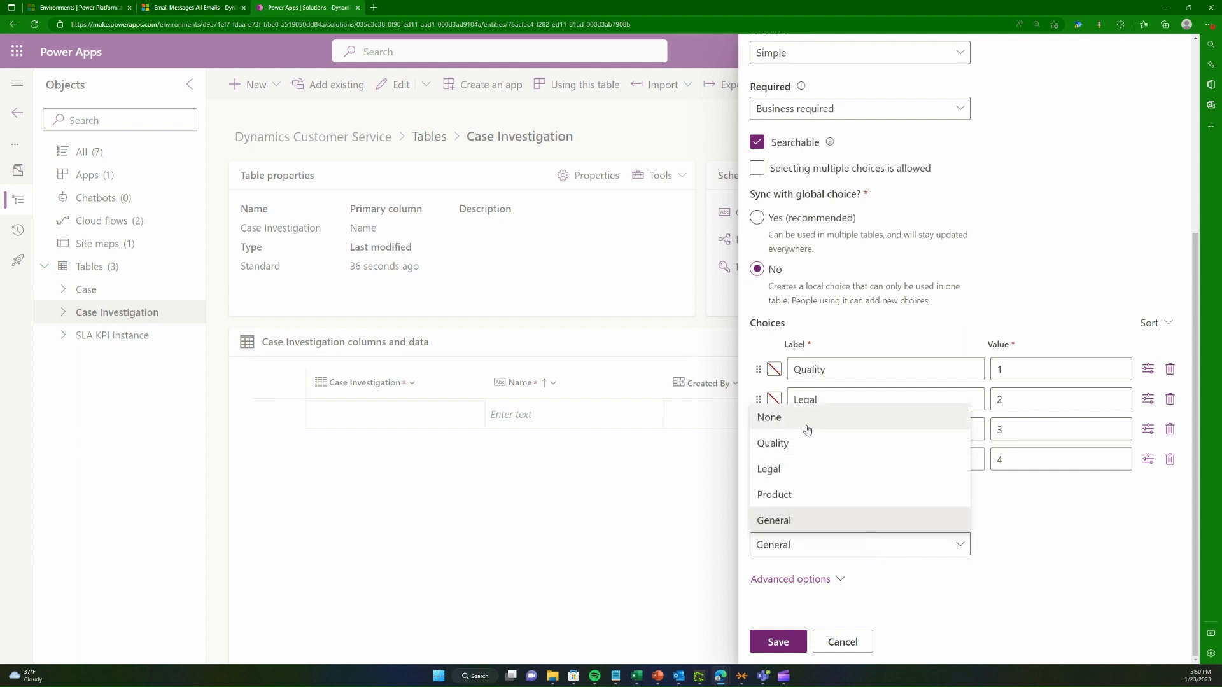
{"action": "left_click", "coordinate": [805, 422]}
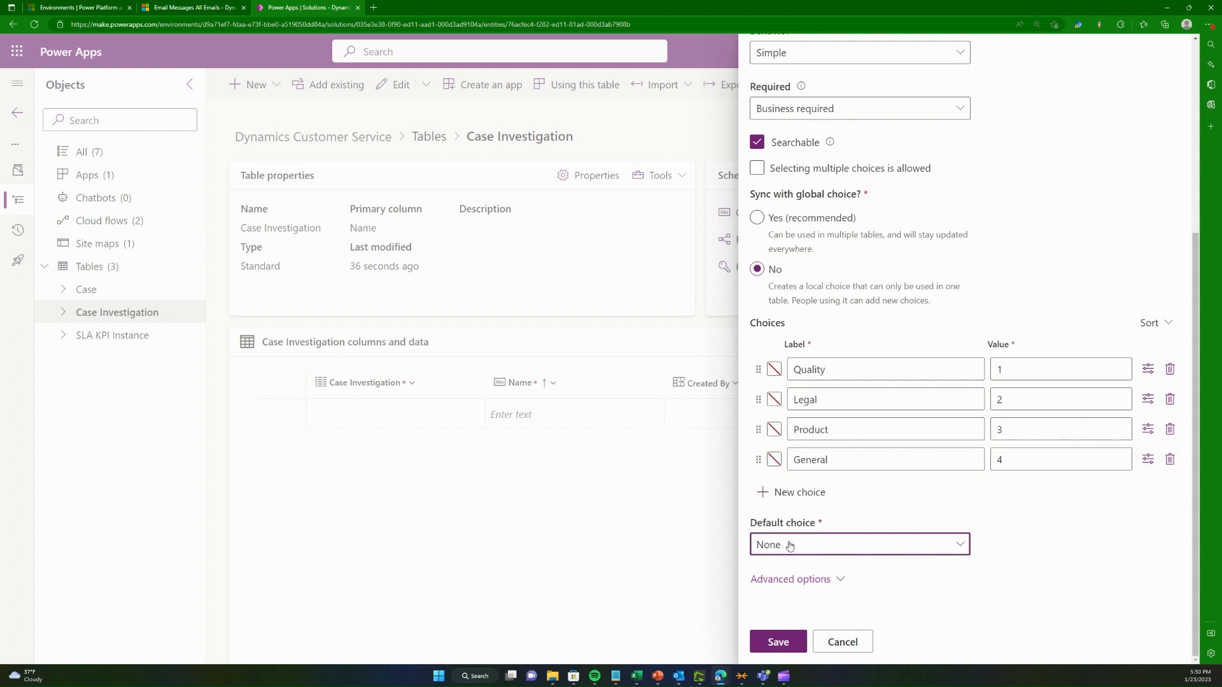
{"action": "left_click", "coordinate": [791, 522]}
Step: Review the advanced options of the Investigation Type column and save the column
{"action": "left_click", "coordinate": [831, 584]}
{"action": "scroll", "coordinate": [927, 557], "scroll_direction": "down", "scroll_amount": 3}
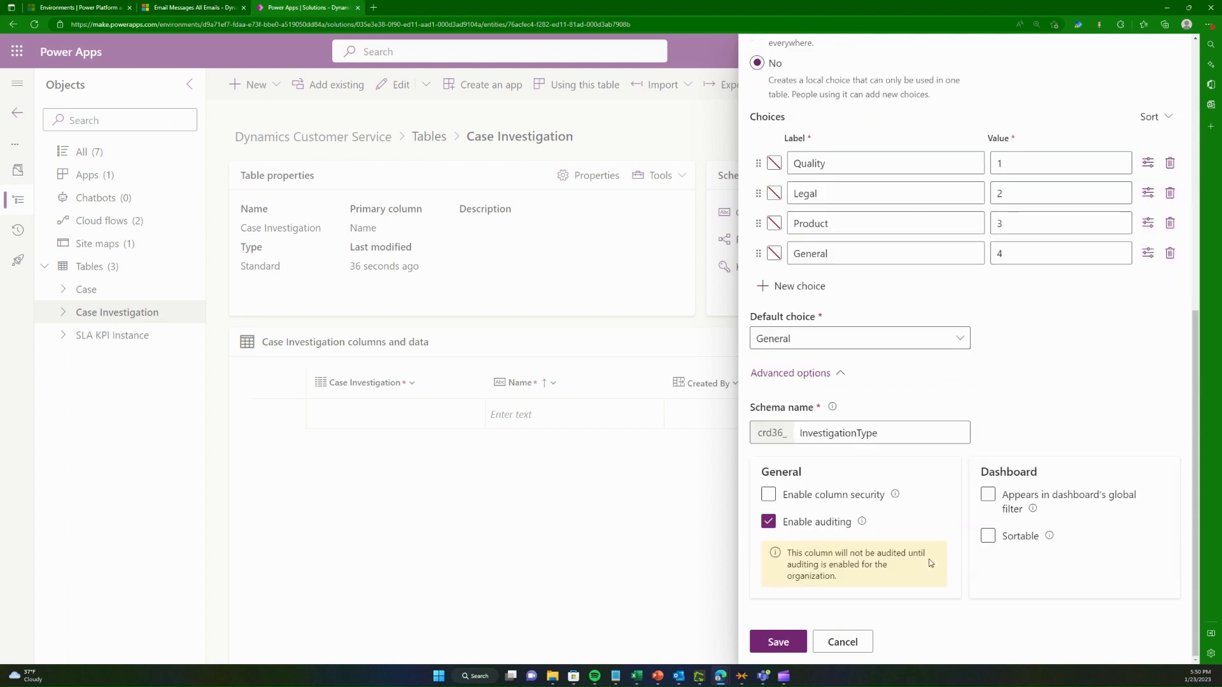
{"action": "scroll", "coordinate": [974, 499], "scroll_direction": "up", "scroll_amount": 8}
{"action": "scroll", "coordinate": [984, 506], "scroll_direction": "down", "scroll_amount": 6}
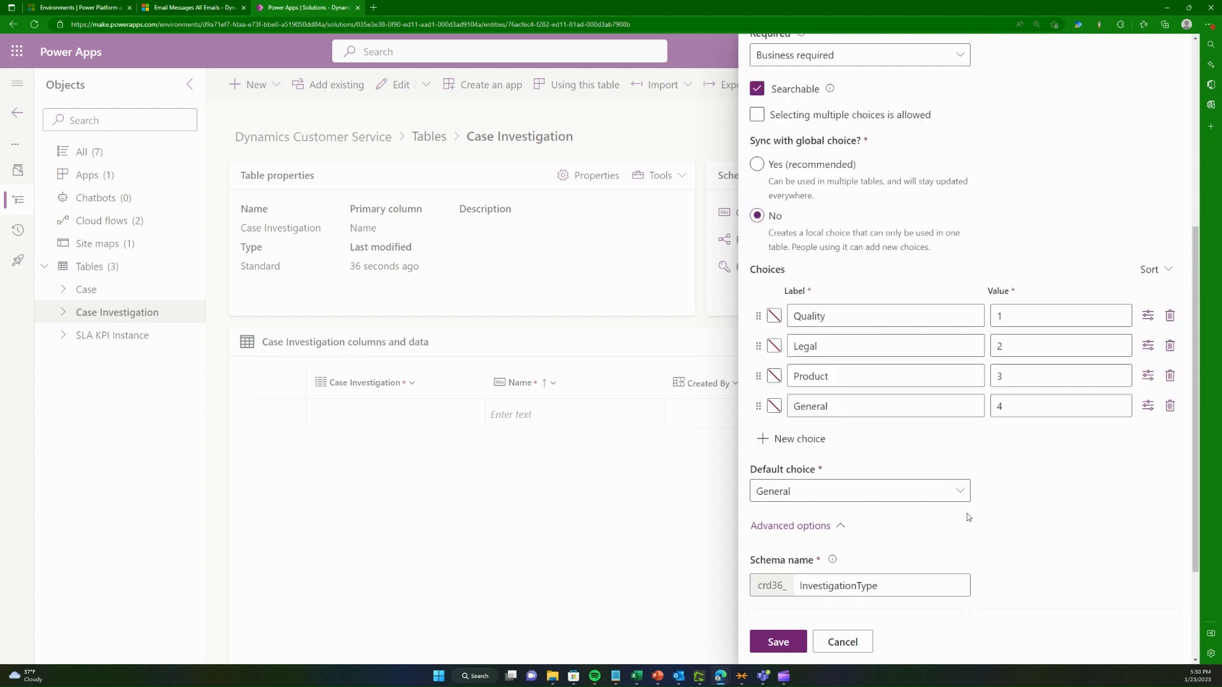
{"action": "left_click", "coordinate": [779, 645]}
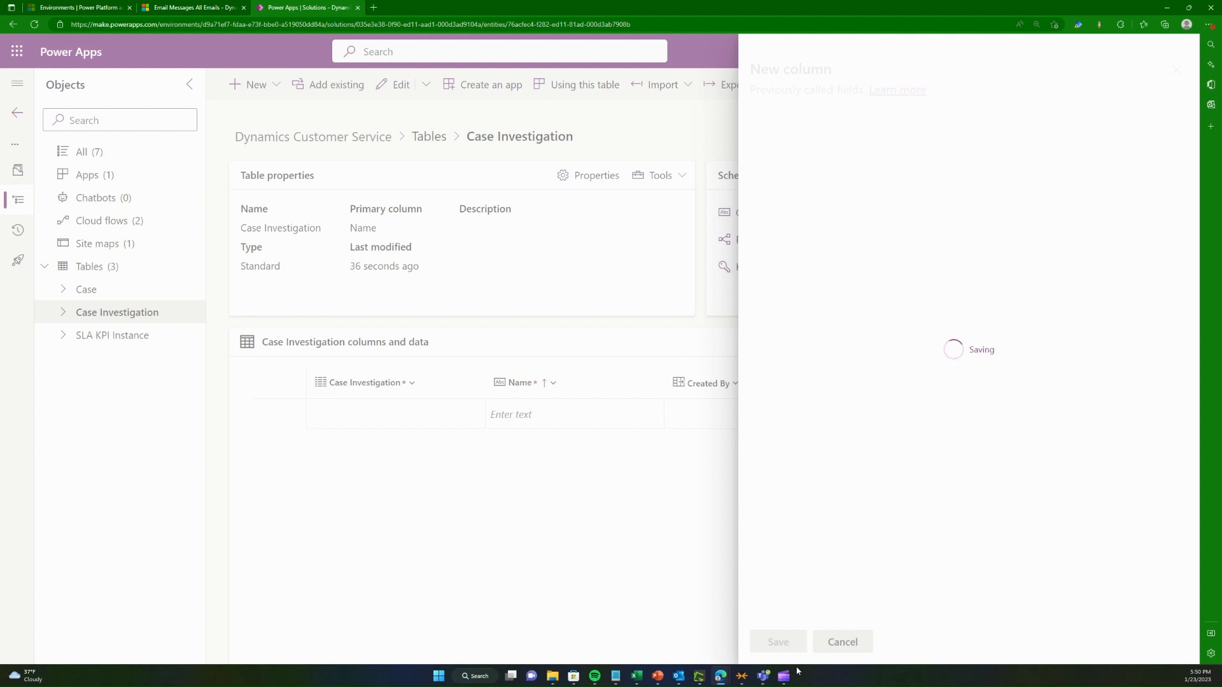
Step: Switch to the Dynamics 365 Customer Service Hub, open the Cases list and look over the entries in its site navigation
{"action": "left_click", "coordinate": [153, 8]}
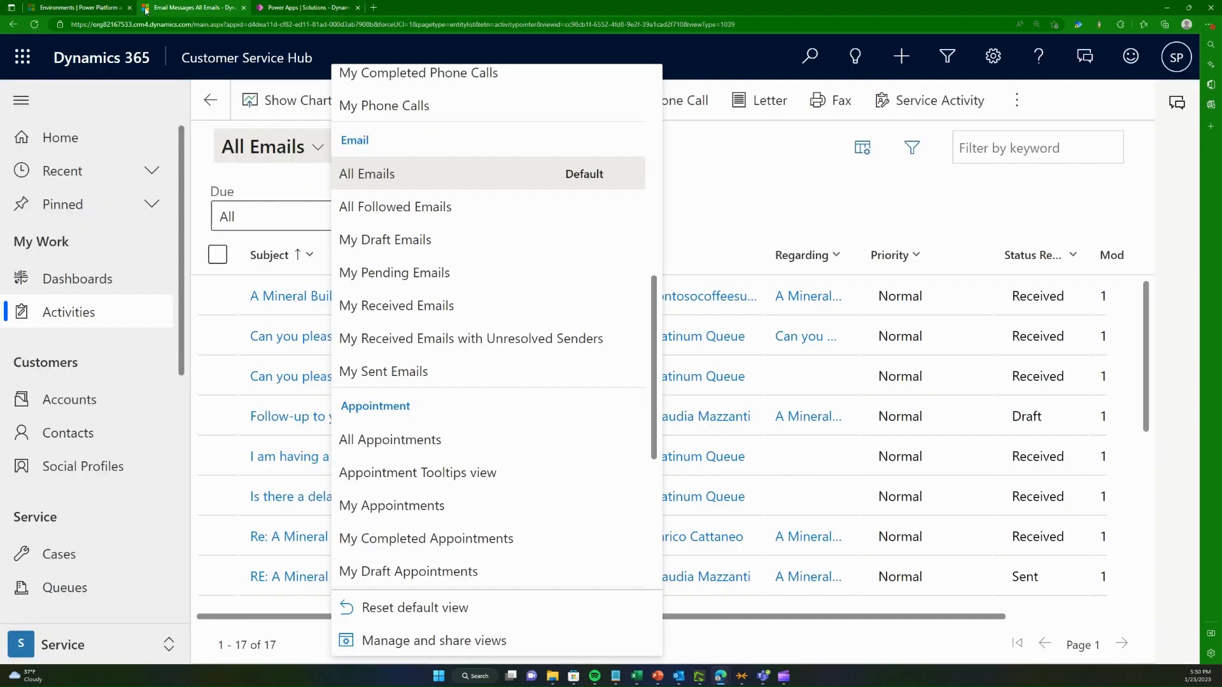
{"action": "scroll", "coordinate": [140, 304], "scroll_direction": "down", "scroll_amount": 2}
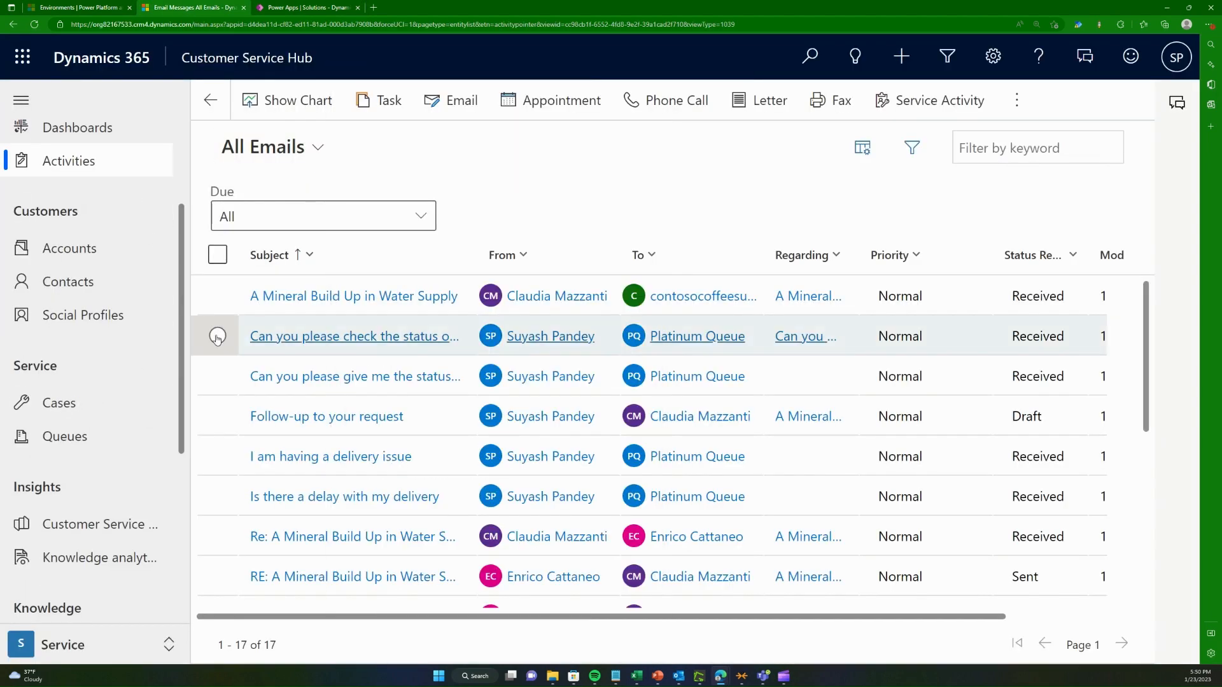
{"action": "scroll", "coordinate": [218, 335], "scroll_direction": "down", "scroll_amount": 2}
{"action": "left_click", "coordinate": [81, 403]}
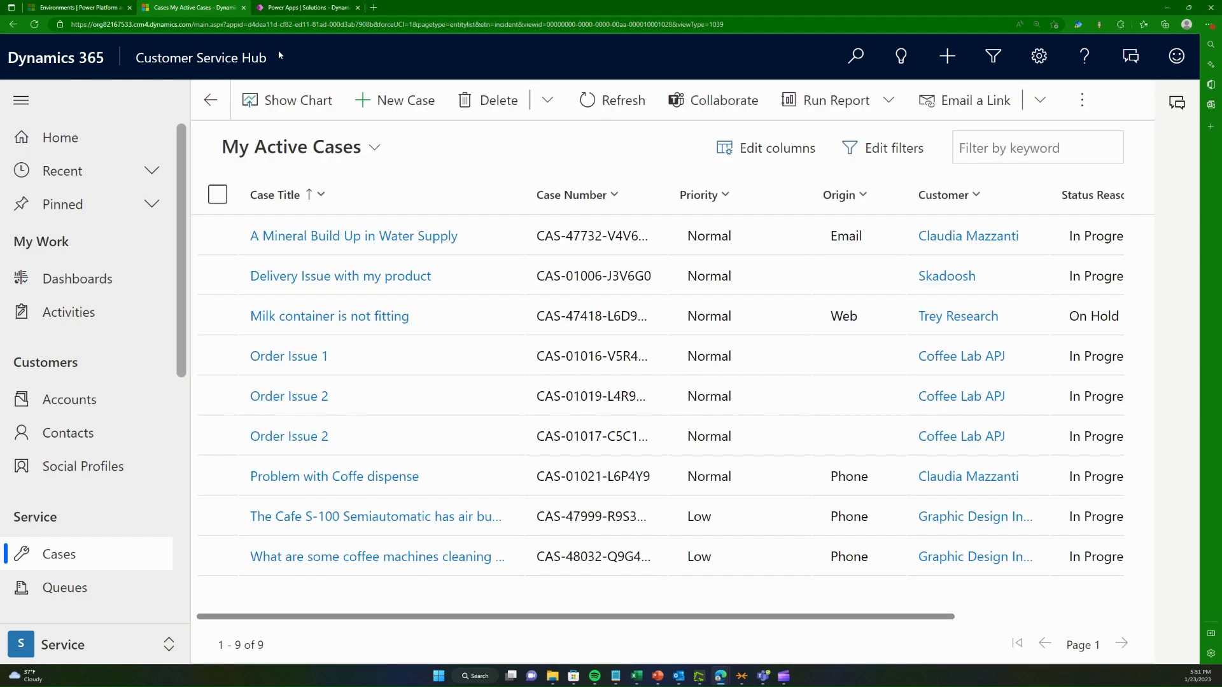
{"action": "left_click", "coordinate": [341, 7]}
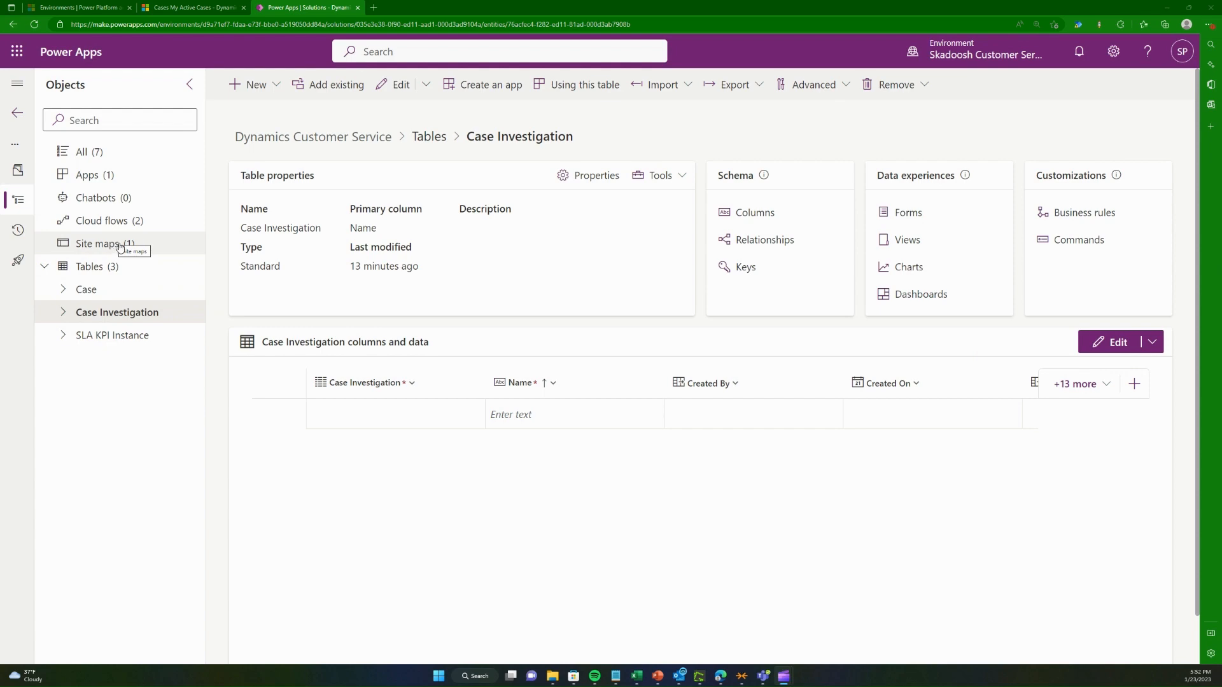
{"action": "left_click", "coordinate": [187, 8]}
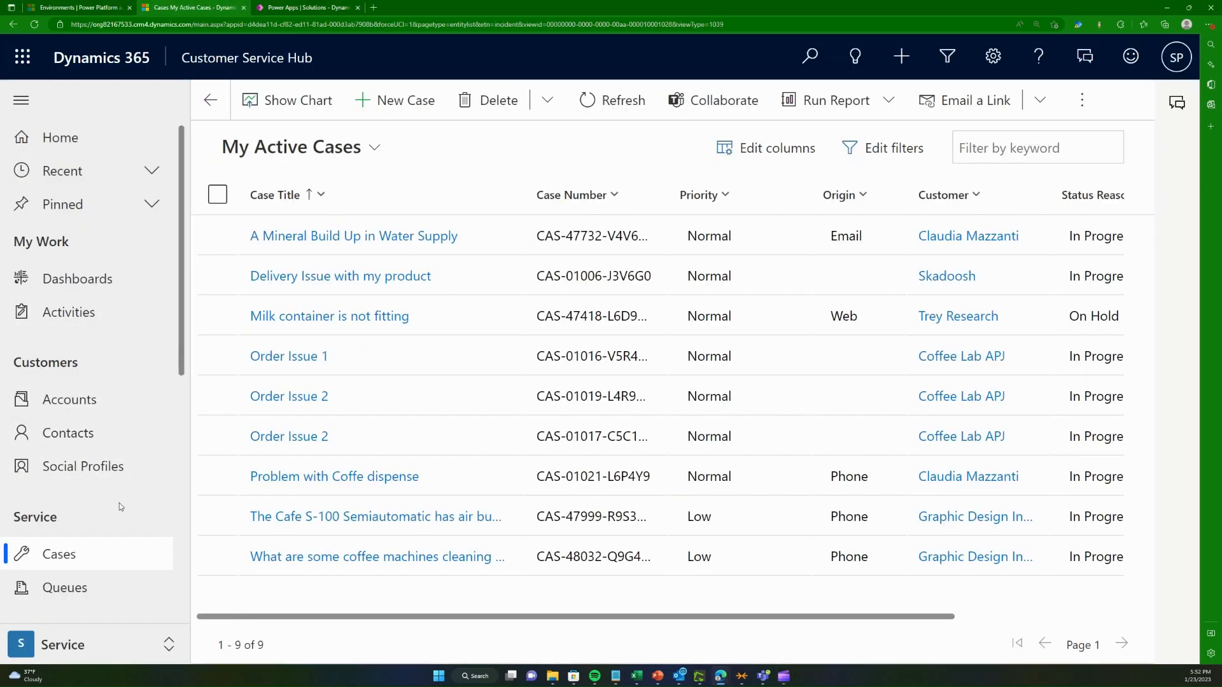
{"action": "scroll", "coordinate": [119, 503], "scroll_direction": "down", "scroll_amount": 2}
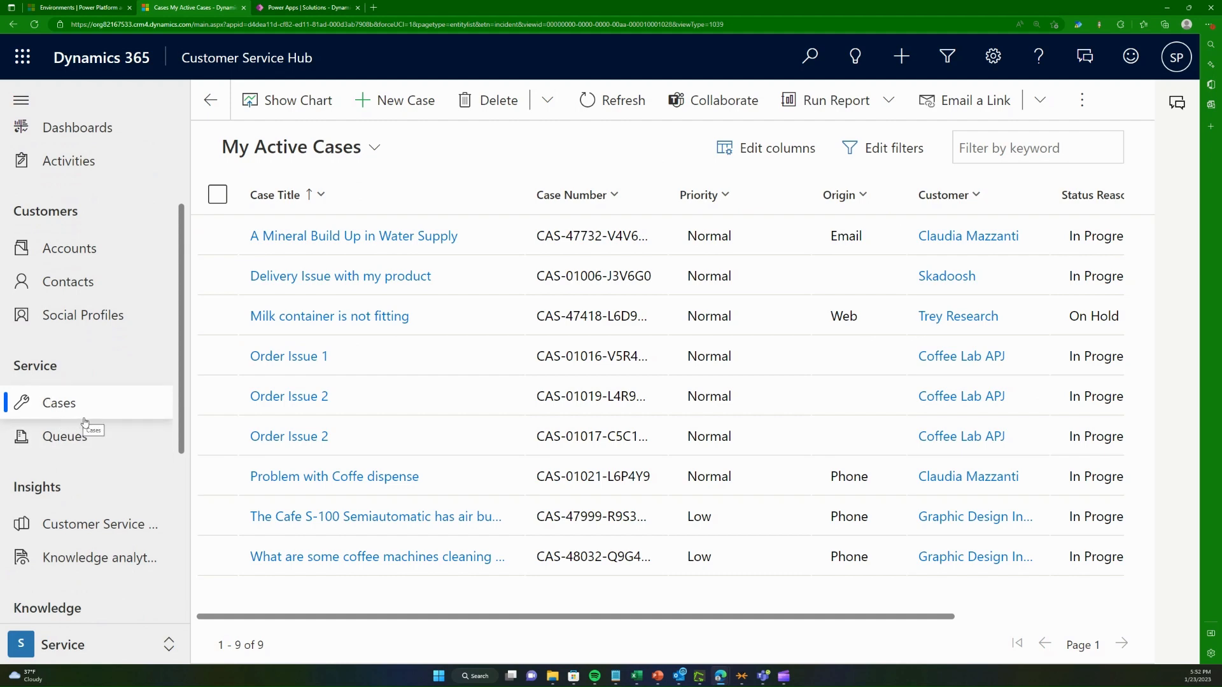
Step: Switch back to Power Apps and open the list of apps in the Dynamics Customer Service solution
{"action": "left_click", "coordinate": [318, 6]}
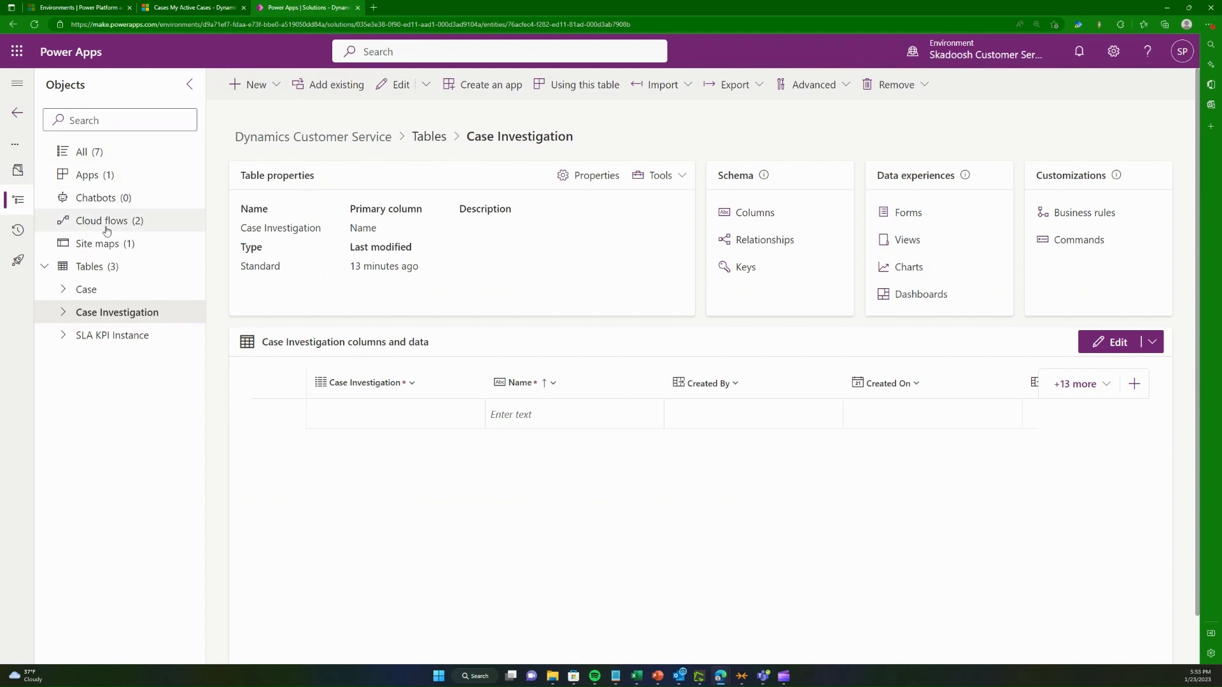
{"action": "left_click", "coordinate": [115, 175]}
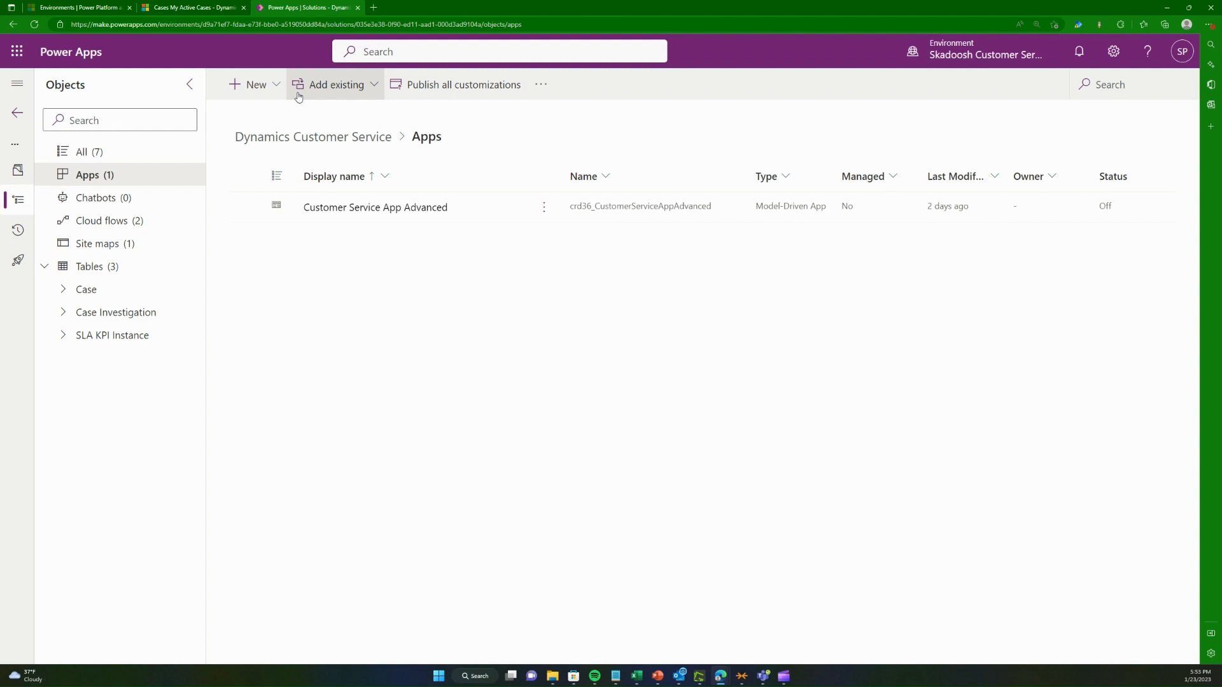
{"action": "left_click", "coordinate": [253, 89]}
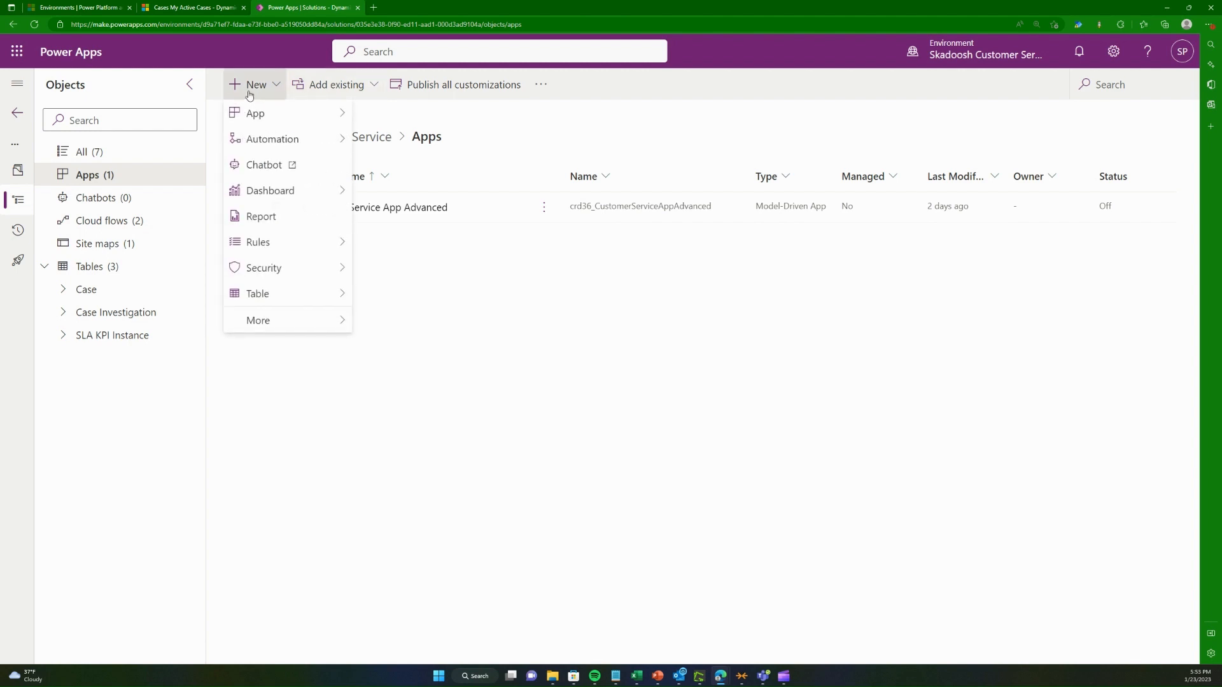
{"action": "mouse_move", "coordinate": [266, 114]}
{"action": "left_click", "coordinate": [277, 89]}
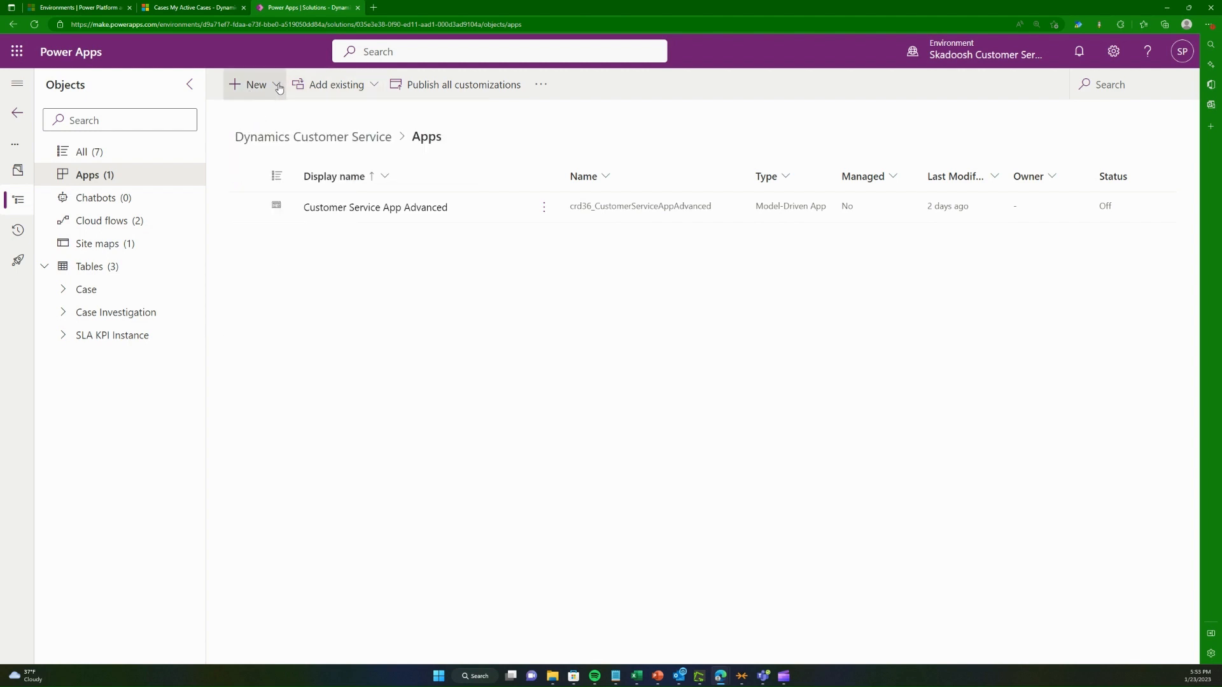
Step: Add the existing Customer Service Hub model-driven app to the Dynamics Customer Service solution
{"action": "left_click", "coordinate": [344, 91]}
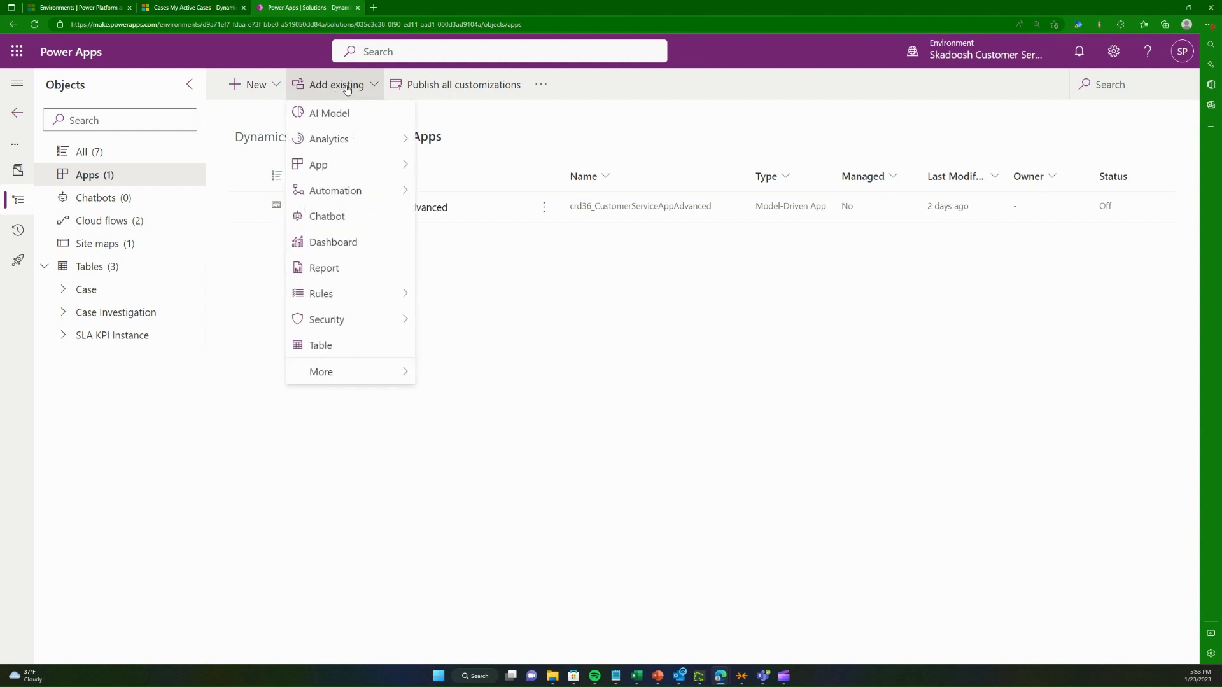
{"action": "mouse_move", "coordinate": [395, 164]}
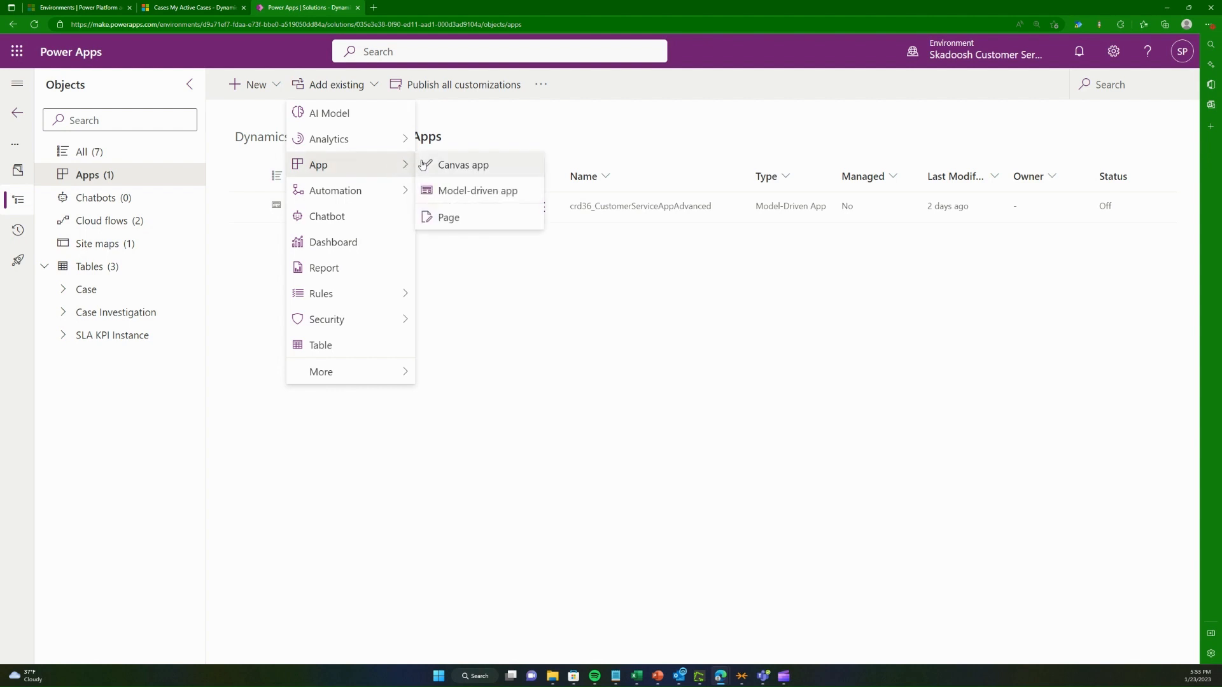
{"action": "left_click", "coordinate": [489, 196]}
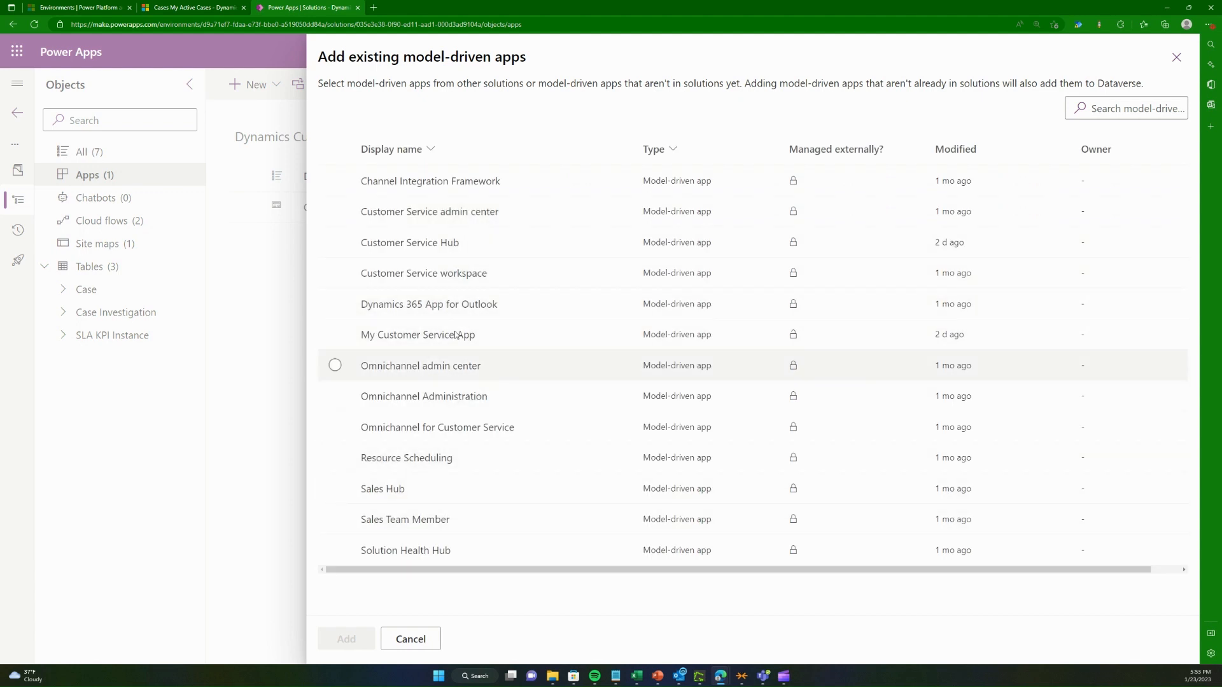
{"action": "left_click", "coordinate": [335, 242]}
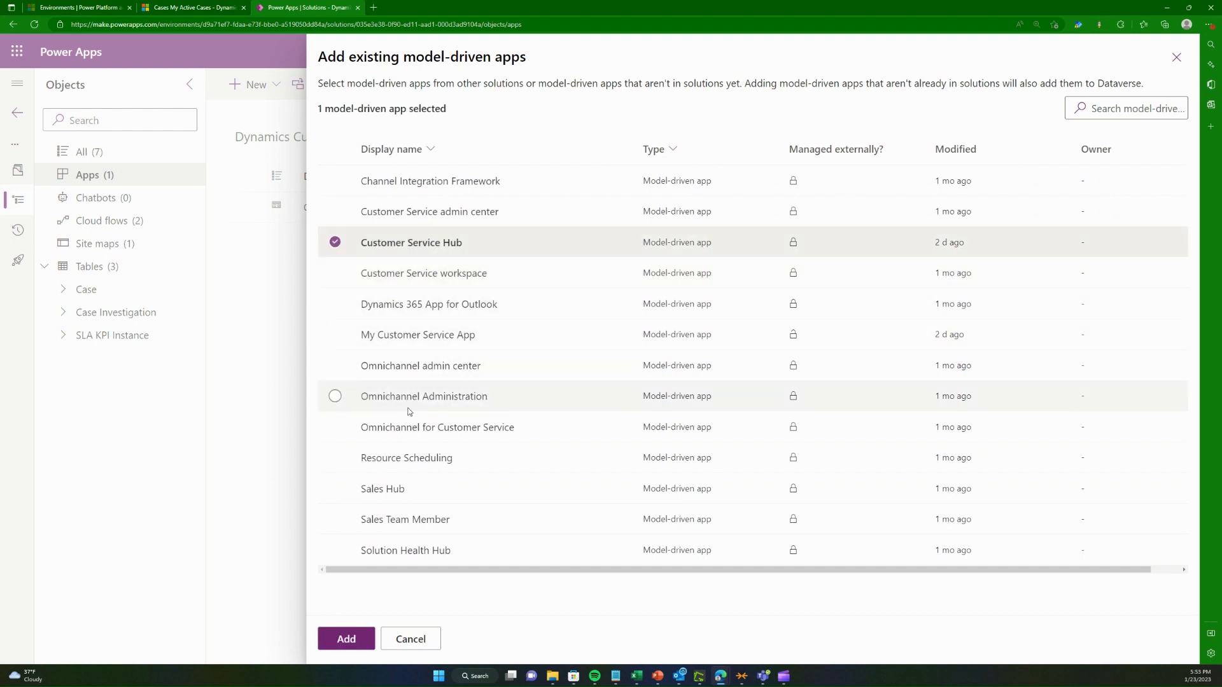
{"action": "left_click", "coordinate": [346, 643]}
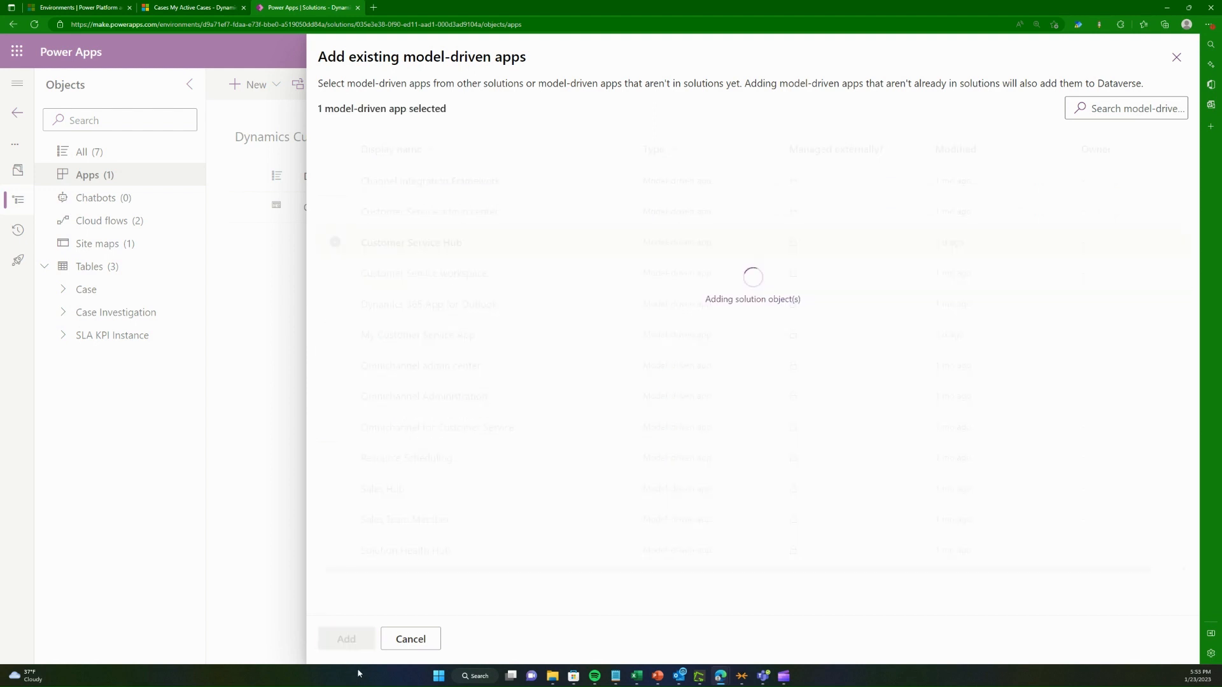
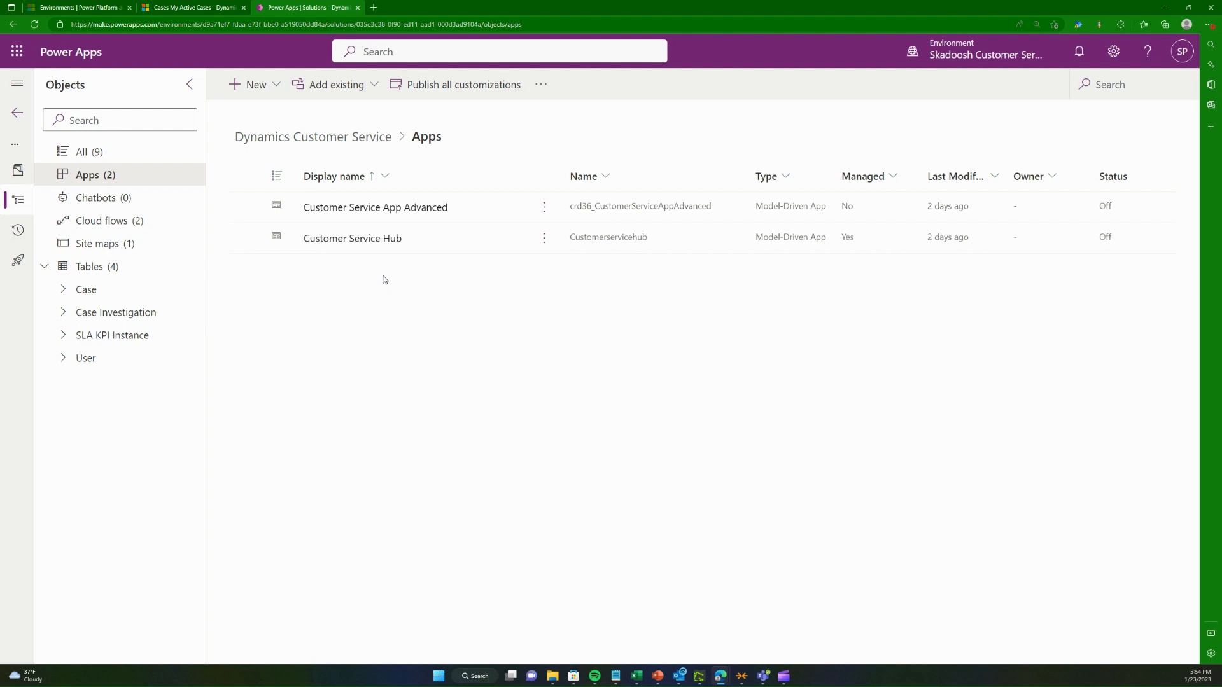
Step: Open the Customer Service Hub app for editing and expand the Service group within the Service area of its navigation
{"action": "left_click", "coordinate": [355, 240]}
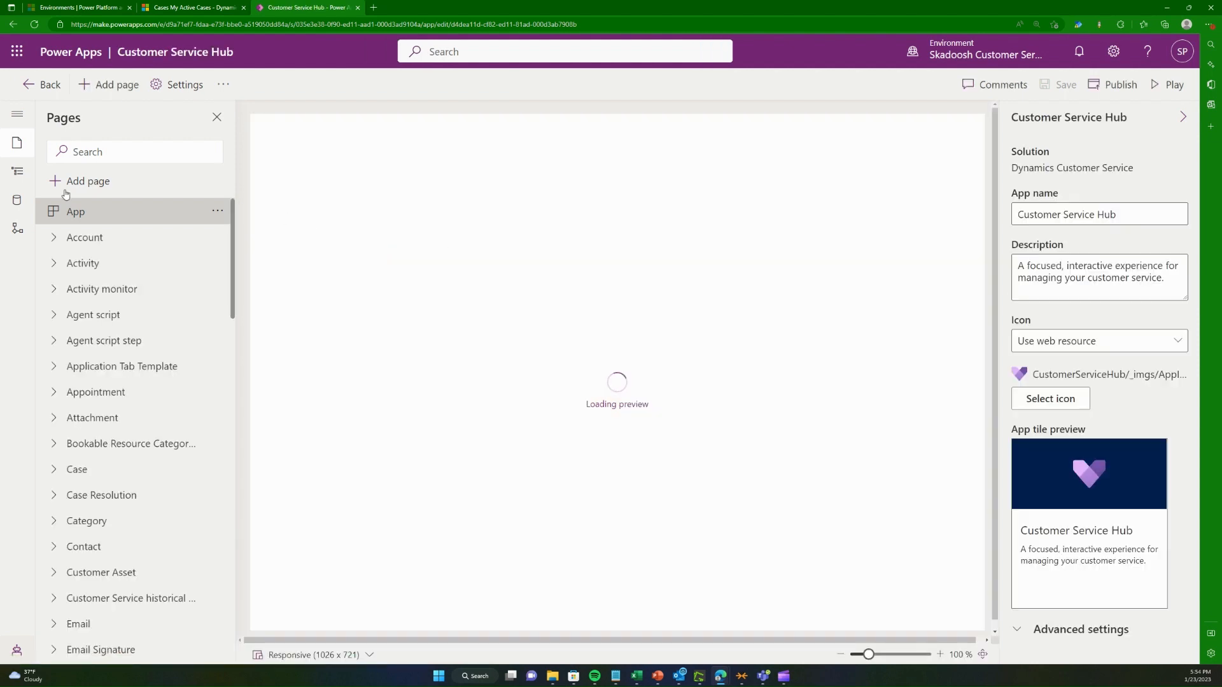
{"action": "left_click", "coordinate": [17, 171]}
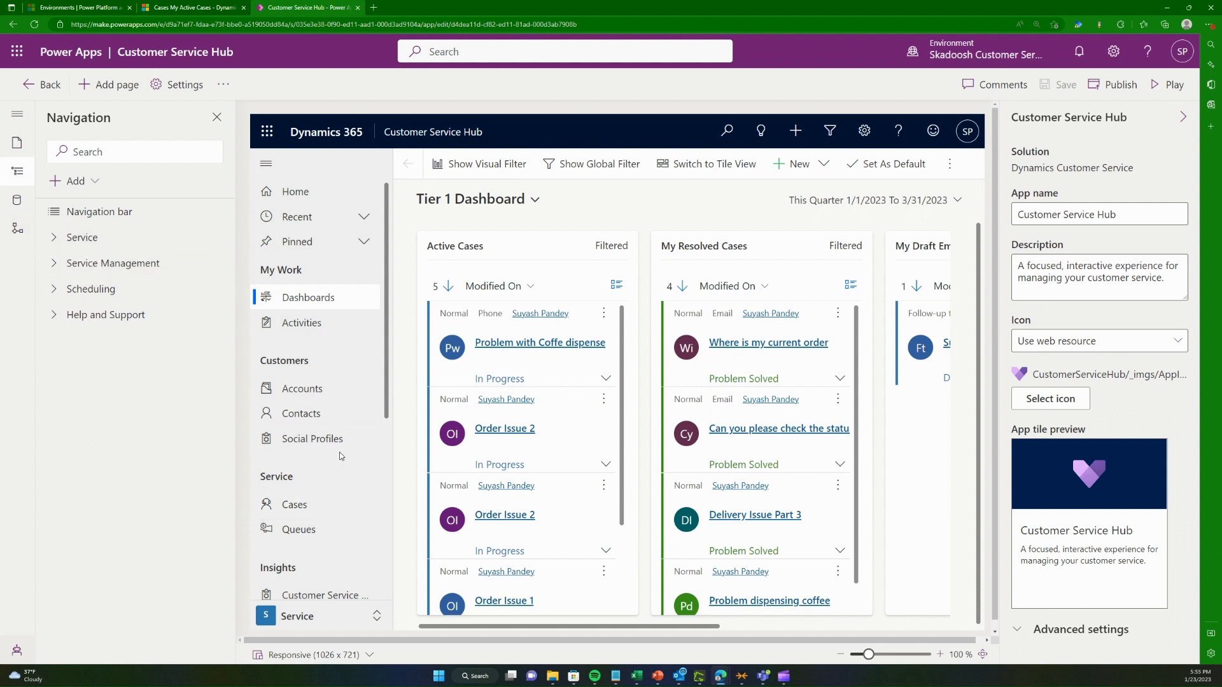
{"action": "left_click", "coordinate": [86, 237]}
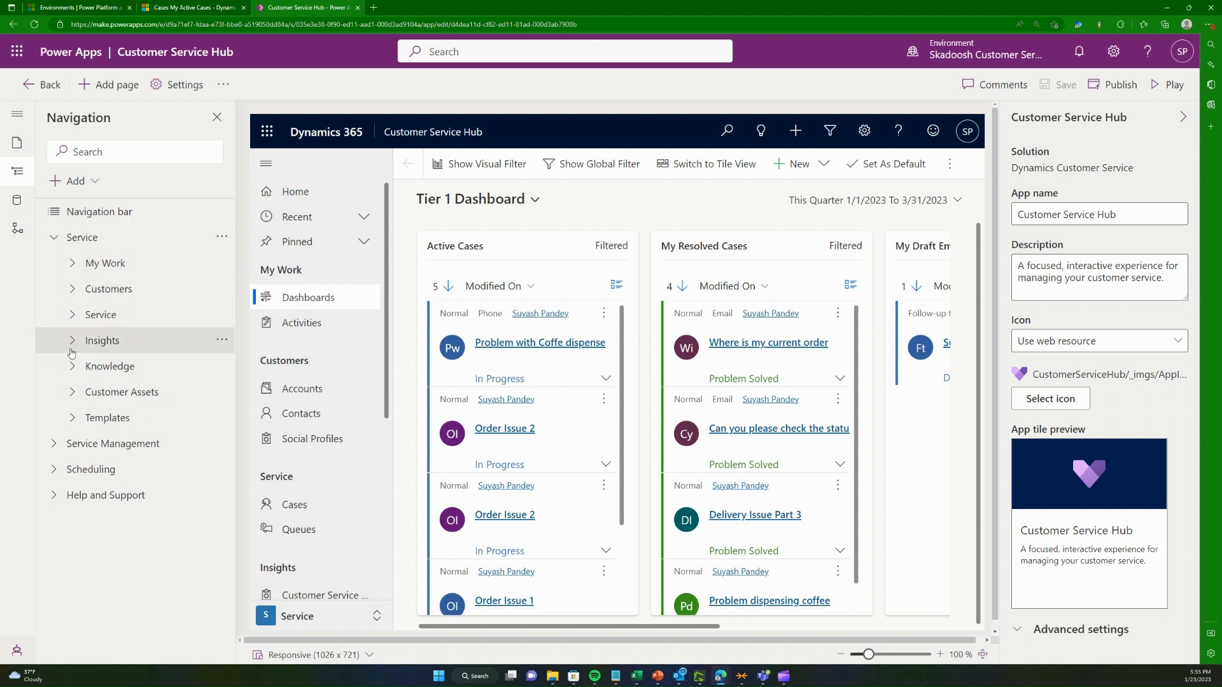
{"action": "left_click", "coordinate": [127, 315]}
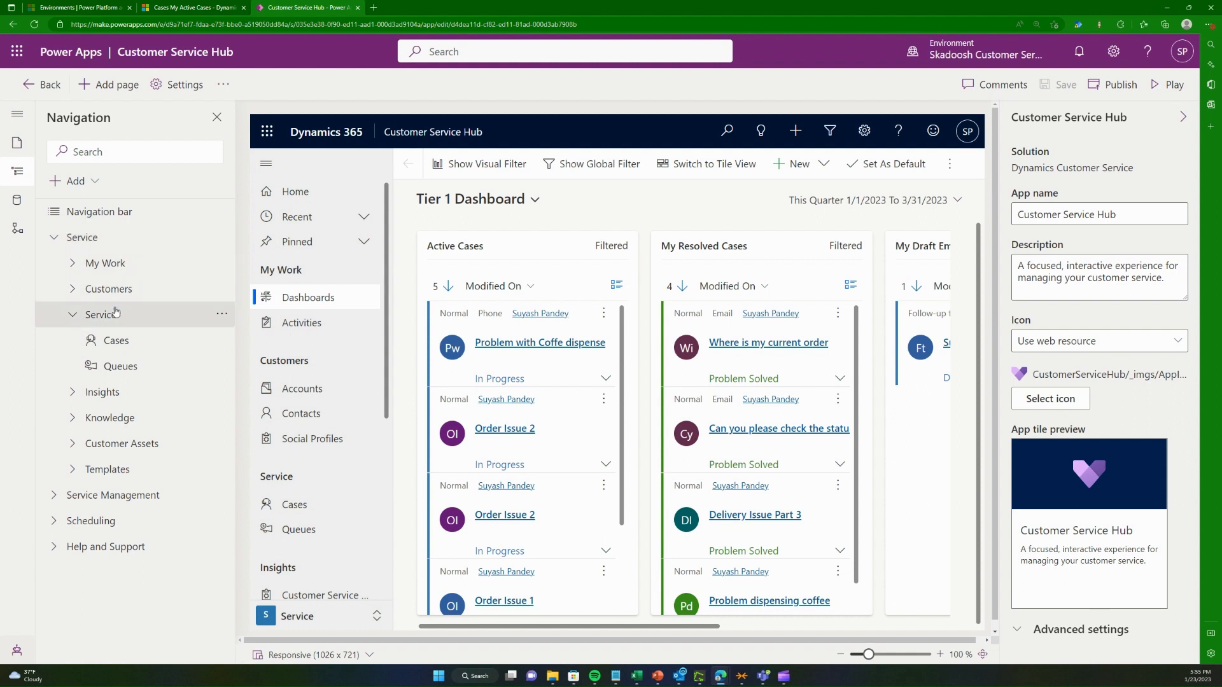
Step: Add a subarea to the Service group with content type Table, table Case Investigation and title Case Investigations
{"action": "left_click", "coordinate": [159, 322]}
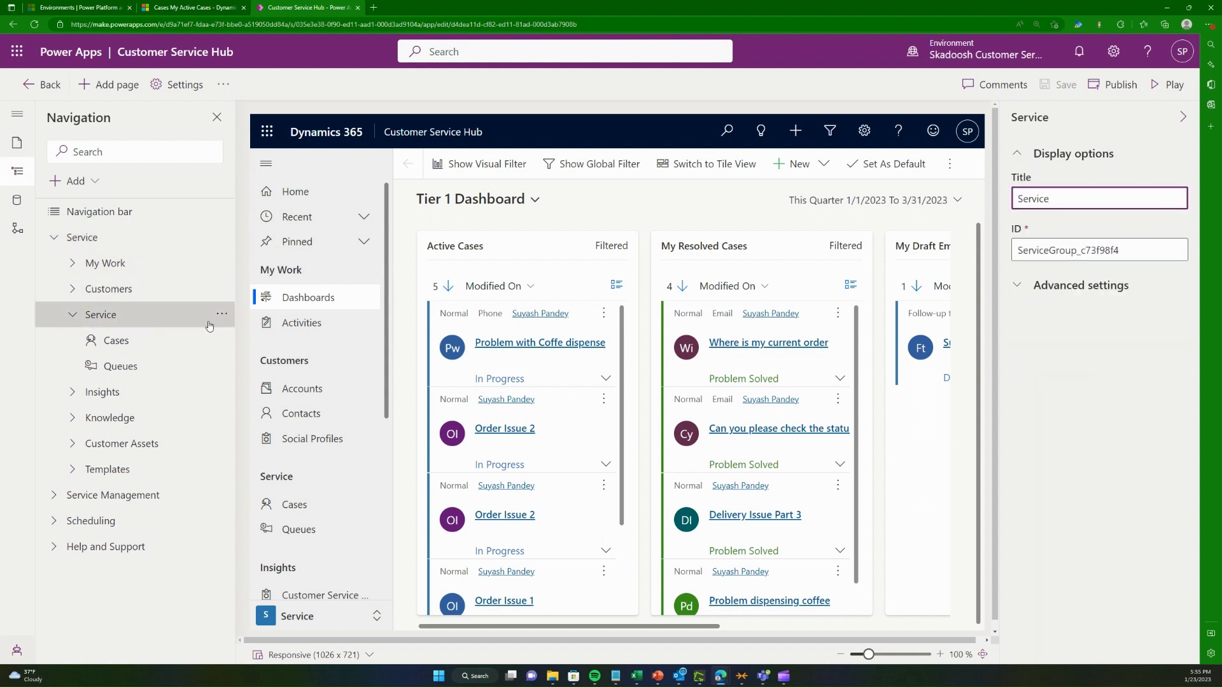
{"action": "left_click", "coordinate": [222, 316]}
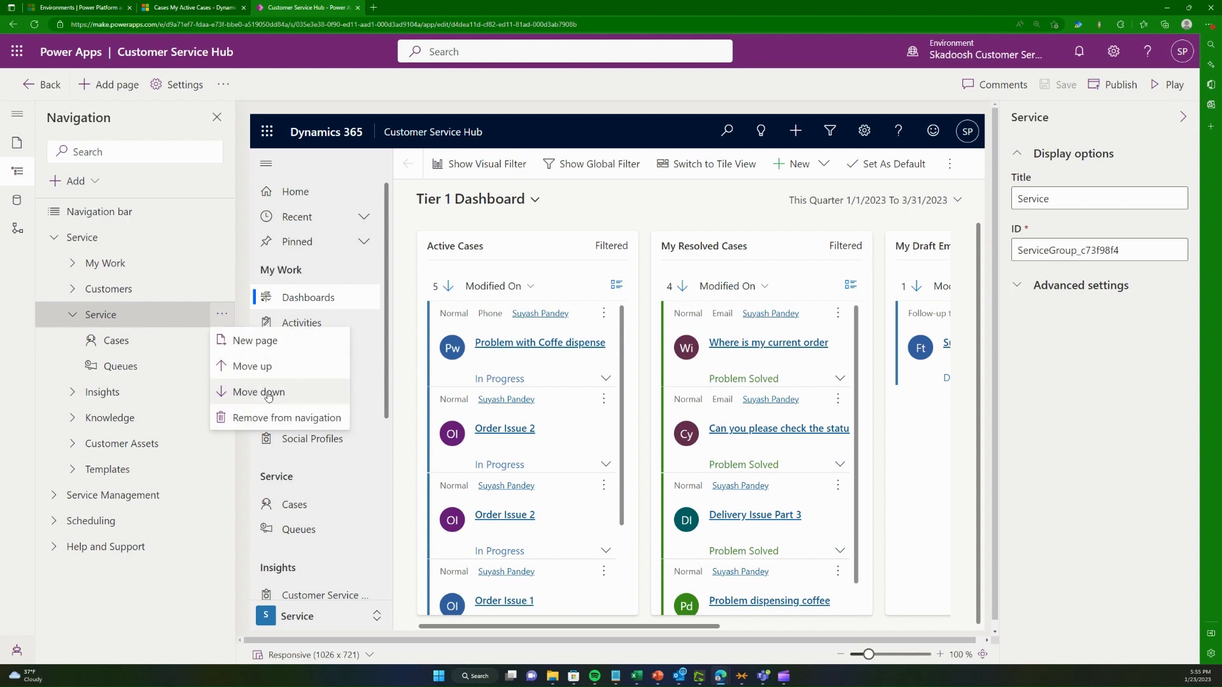
{"action": "left_click", "coordinate": [163, 315]}
{"action": "left_click", "coordinate": [75, 180]}
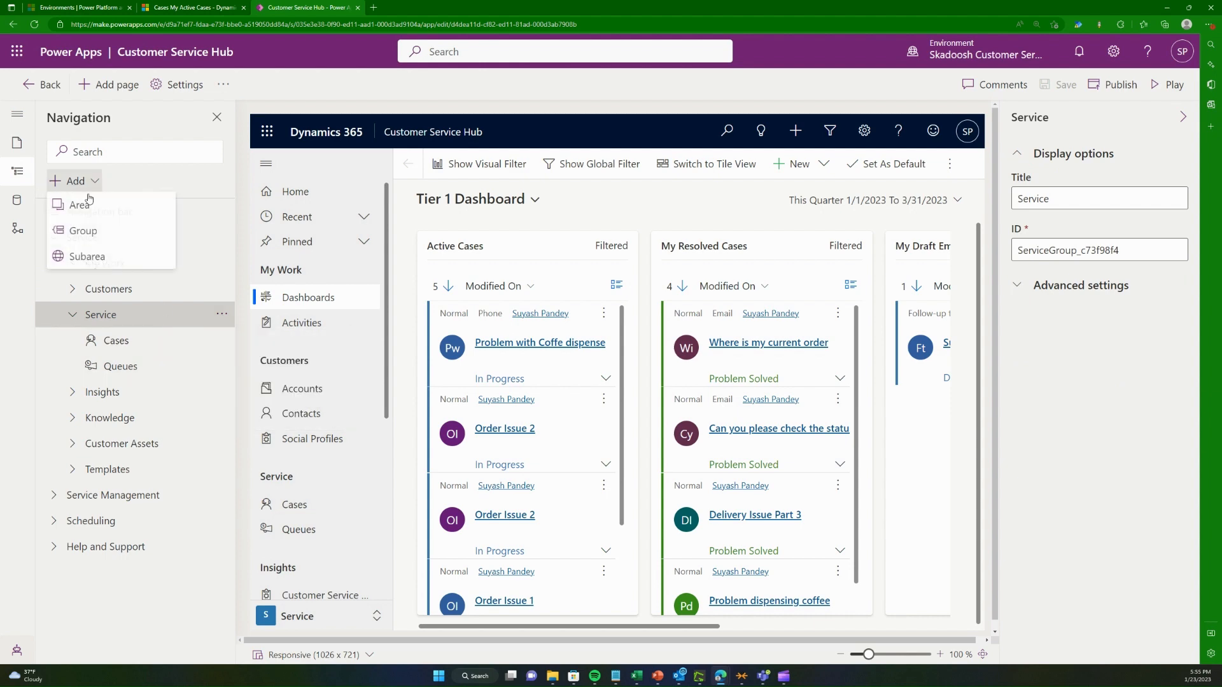
{"action": "left_click", "coordinate": [86, 257]}
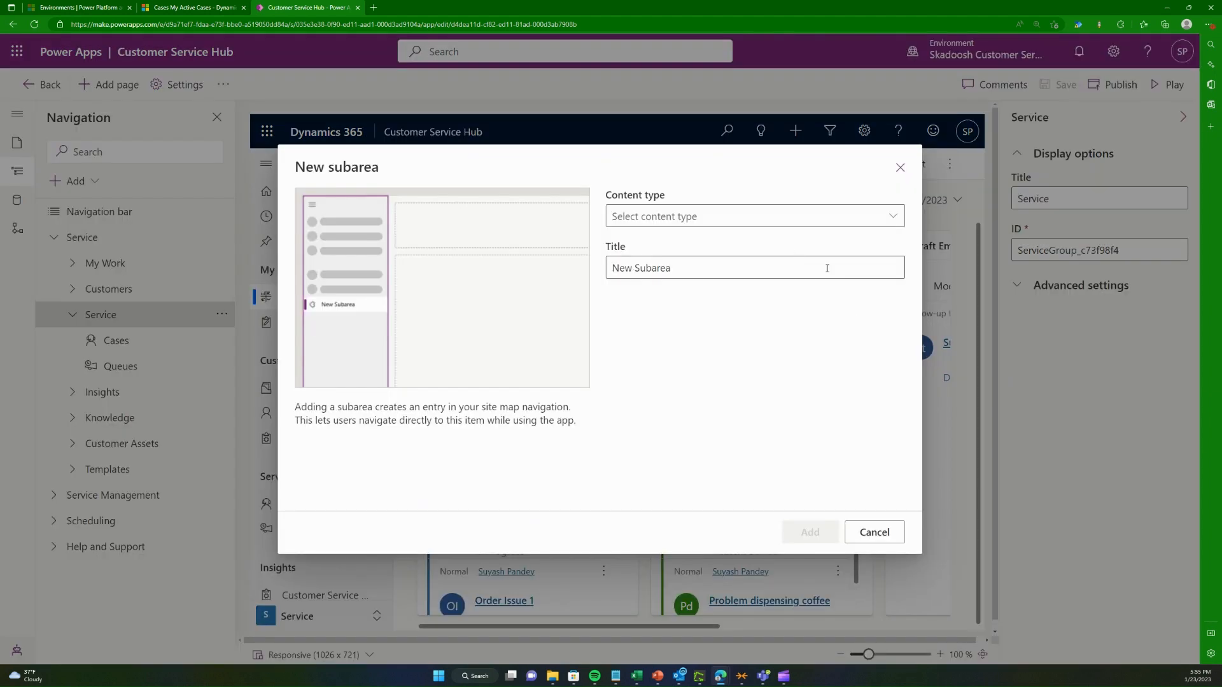
{"action": "left_click", "coordinate": [768, 219]}
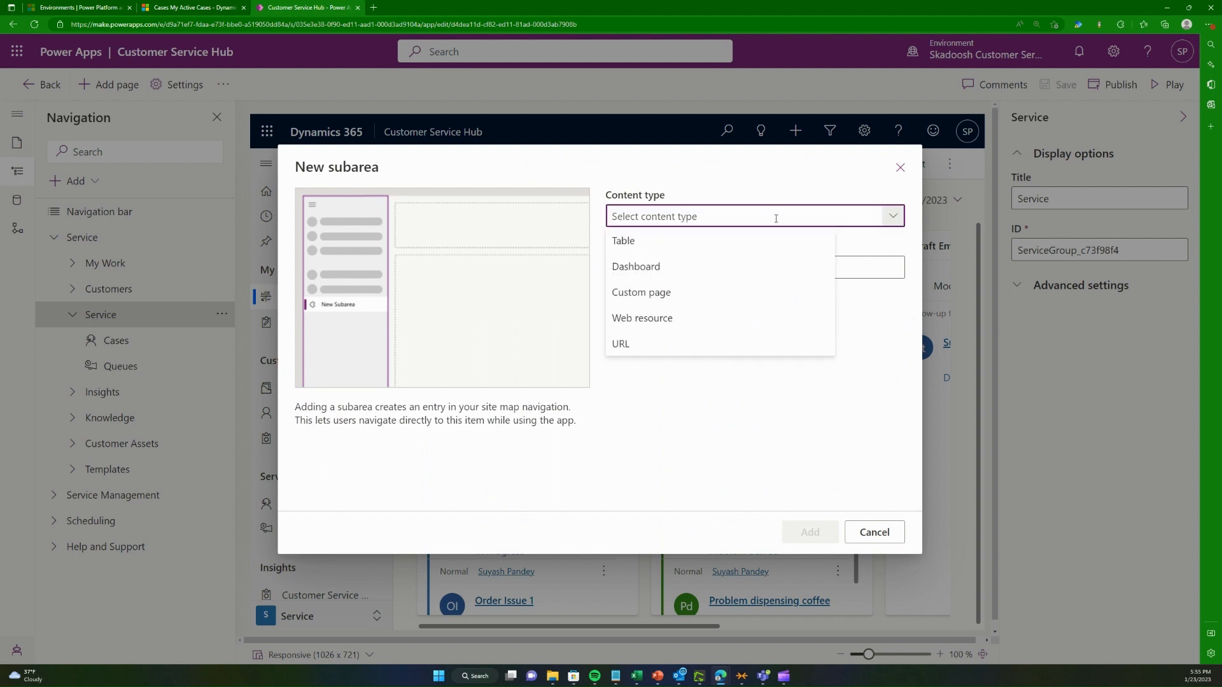
{"action": "left_click", "coordinate": [704, 241]}
{"action": "left_click", "coordinate": [711, 266]}
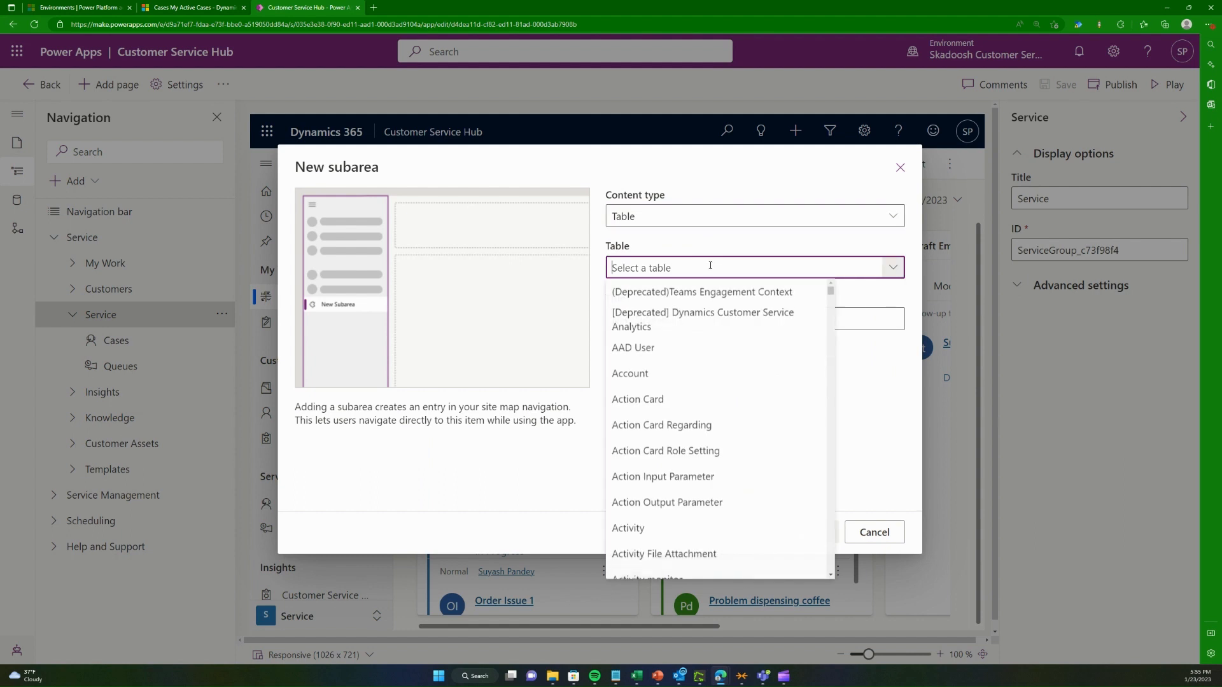
{"action": "type", "text": "Case Investigation"}
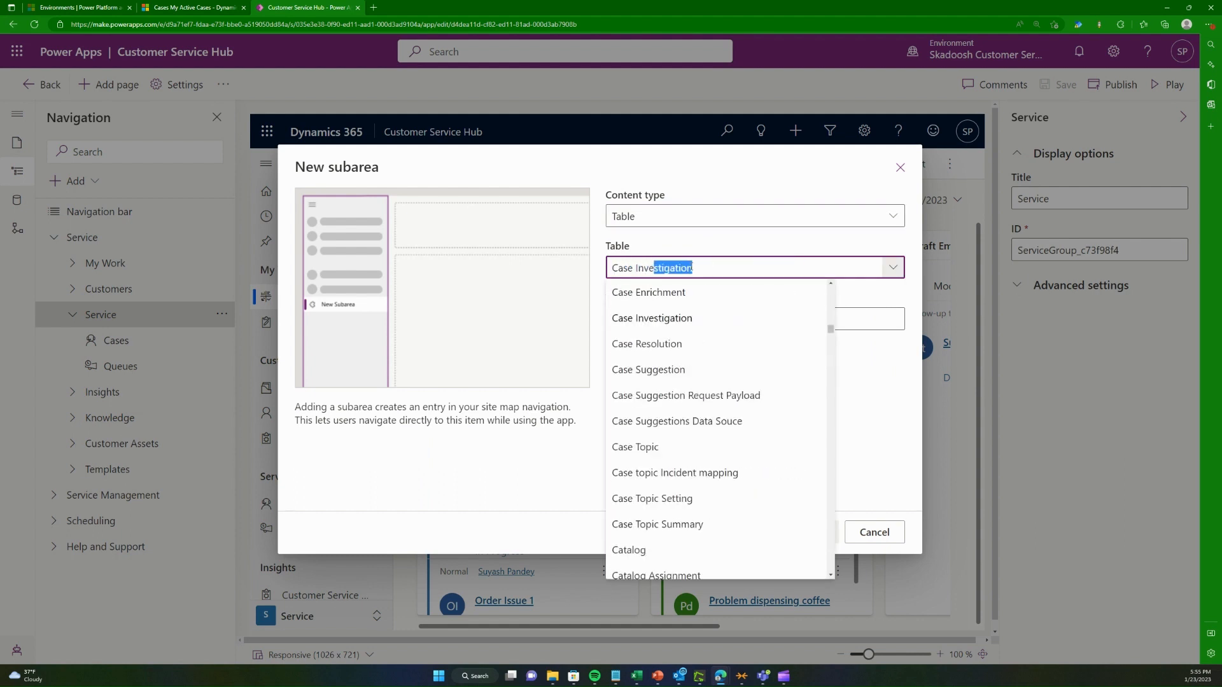
{"action": "left_click", "coordinate": [660, 320]}
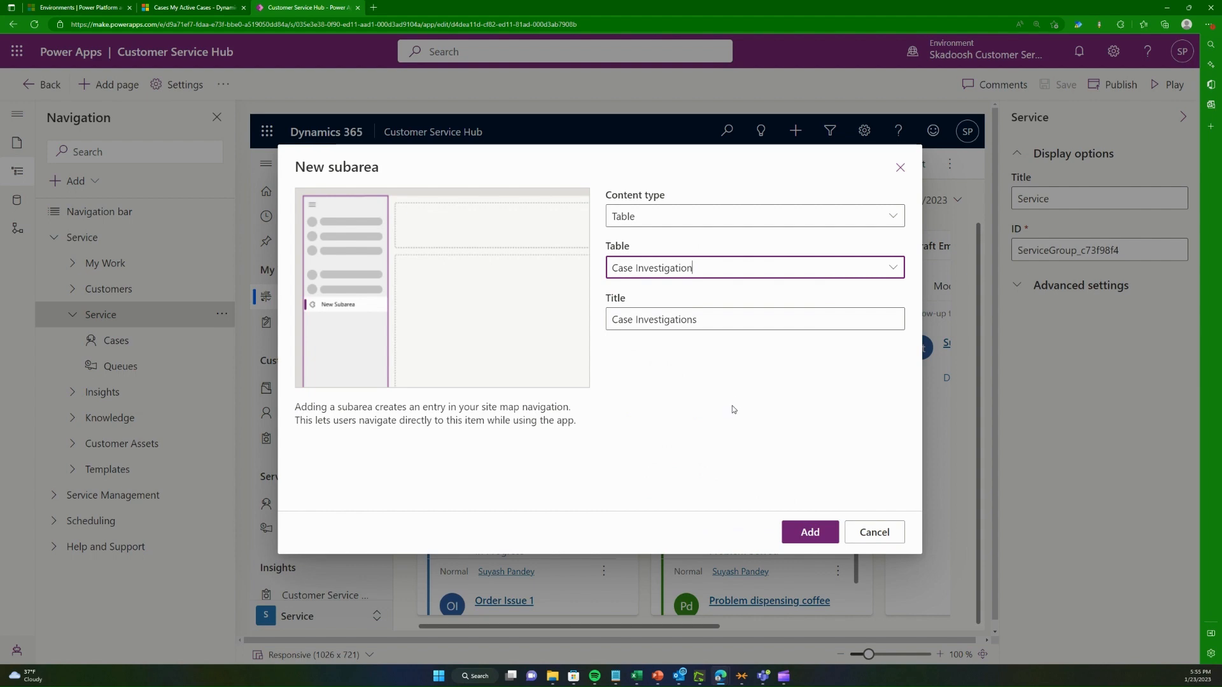
{"action": "double_click", "coordinate": [637, 323]}
{"action": "left_click", "coordinate": [673, 415]}
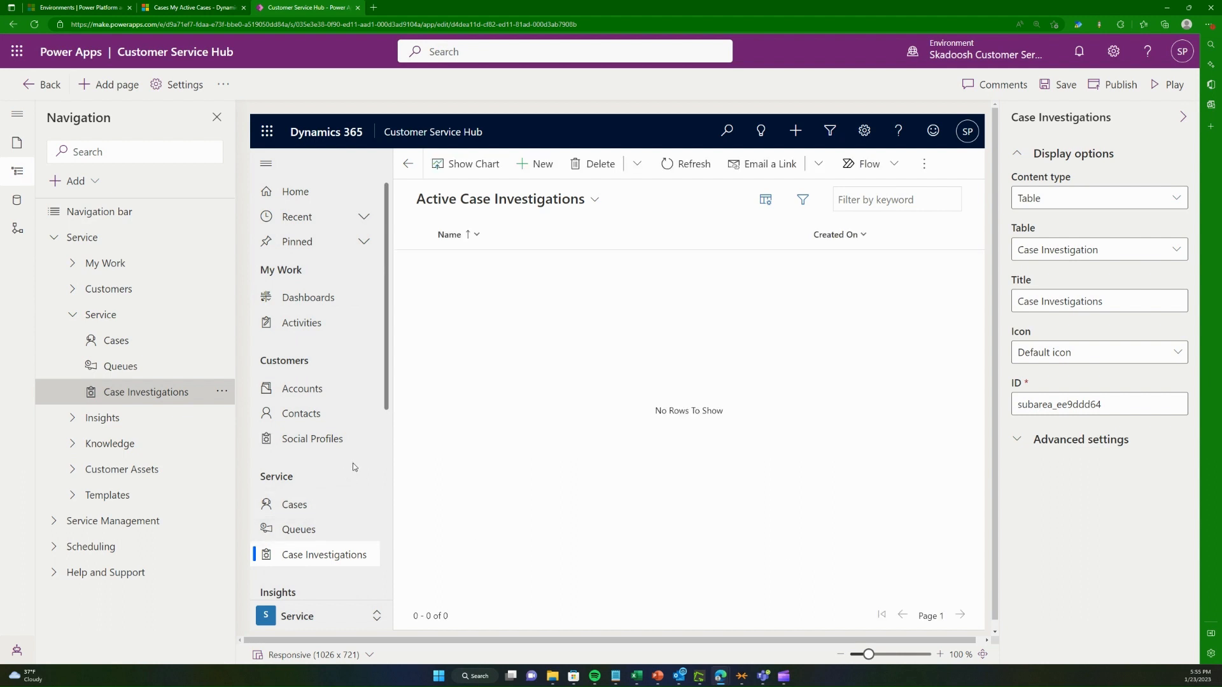
Step: Move the Case Investigations subarea up so that it sits between Cases and Queues in the Service group
{"action": "scroll", "coordinate": [353, 463], "scroll_direction": "down", "scroll_amount": 1}
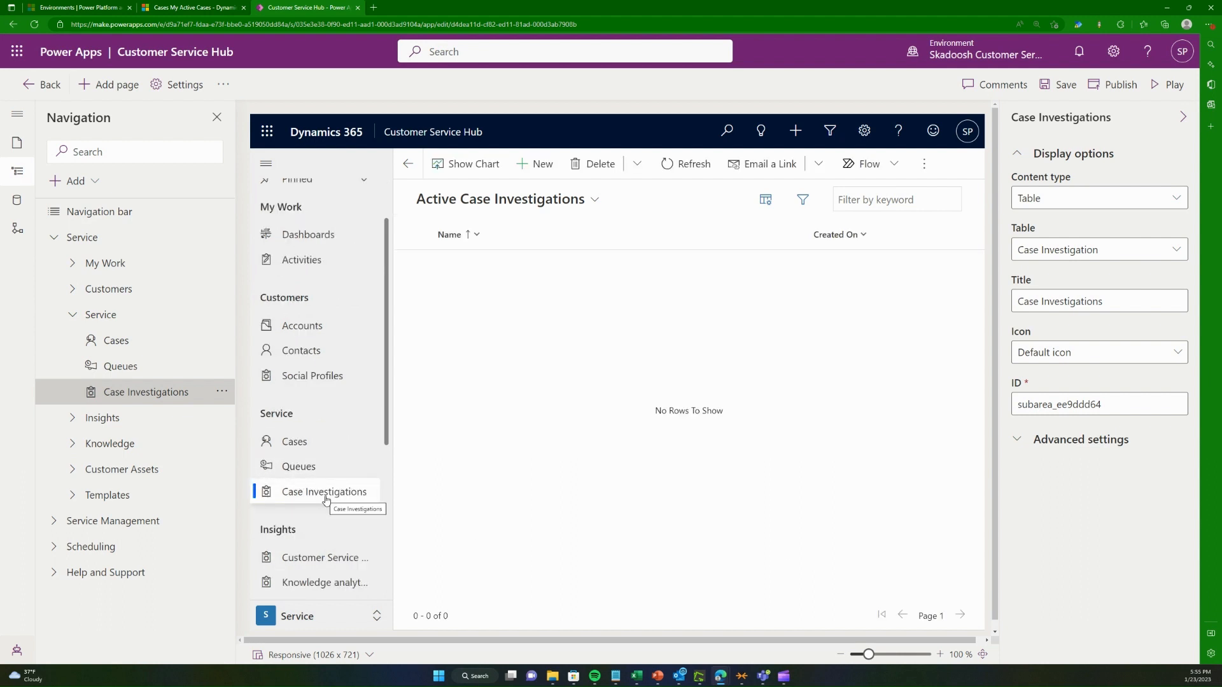
{"action": "left_click", "coordinate": [222, 391]}
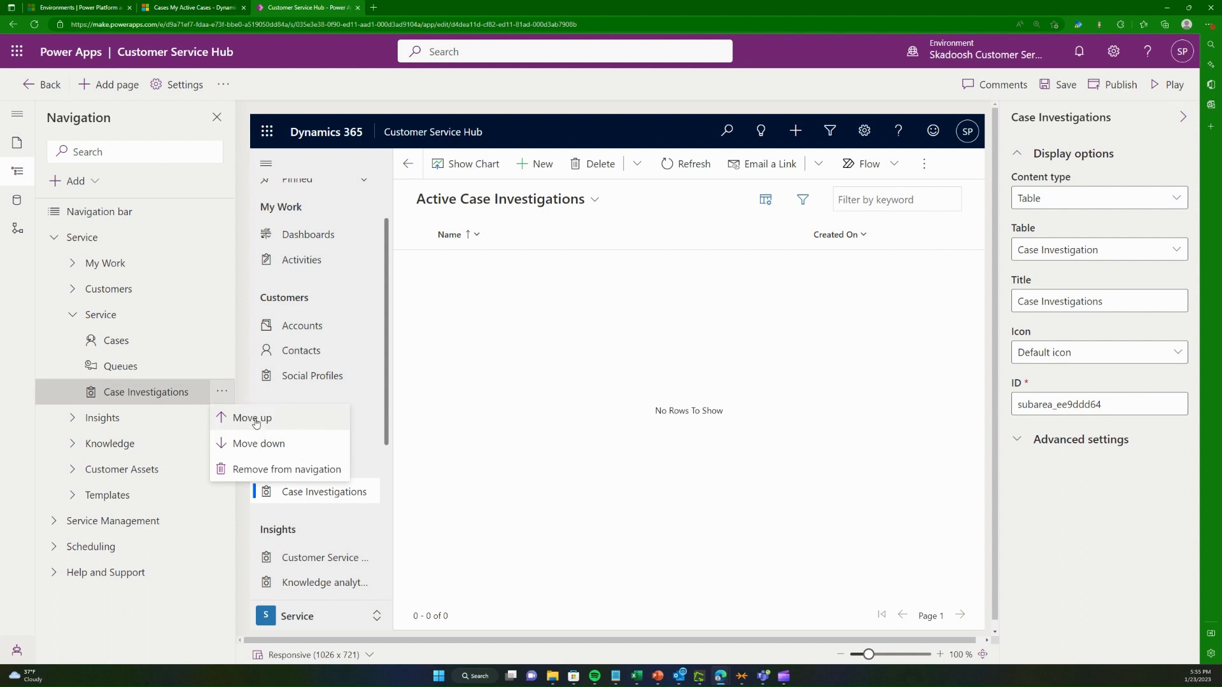
{"action": "left_click", "coordinate": [238, 417]}
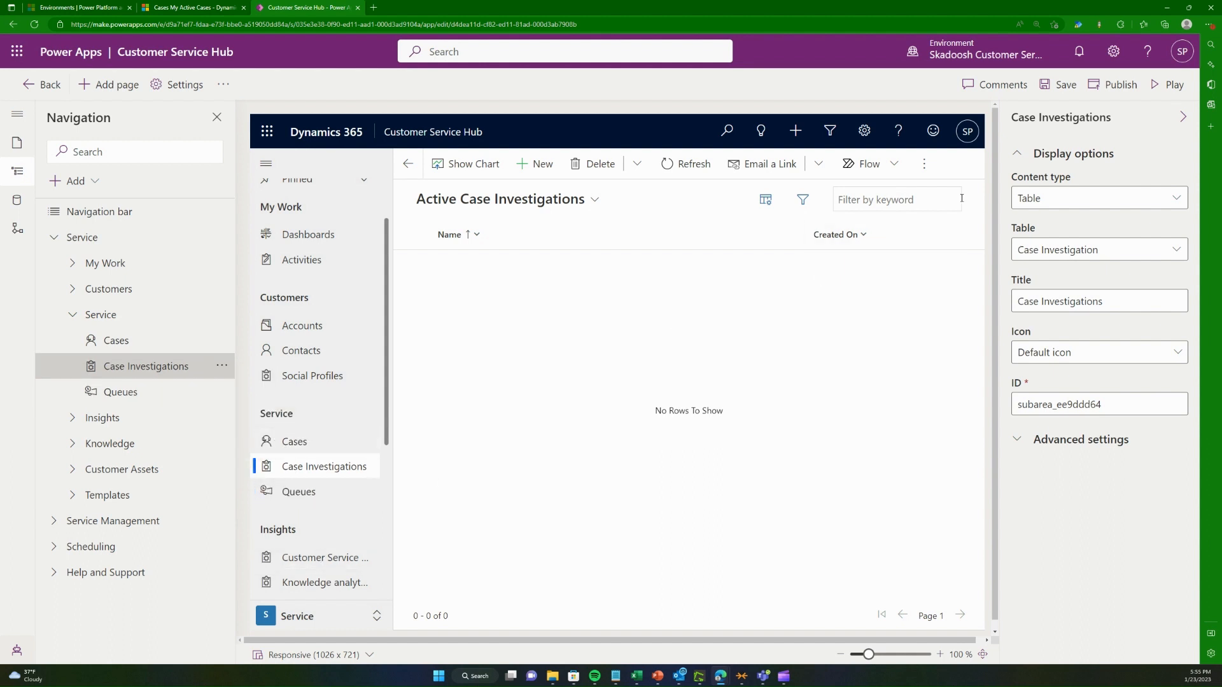
Step: Save and publish the changes to the Customer Service Hub app
{"action": "left_click", "coordinate": [1063, 86]}
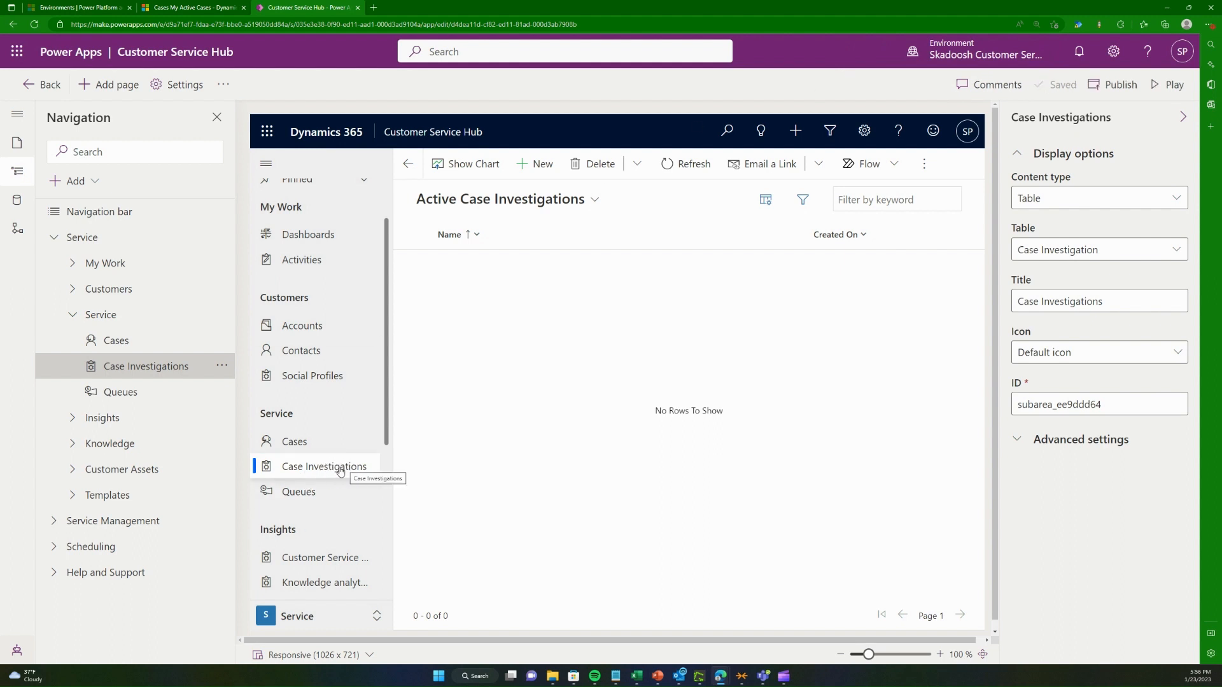
{"action": "left_click", "coordinate": [1115, 84]}
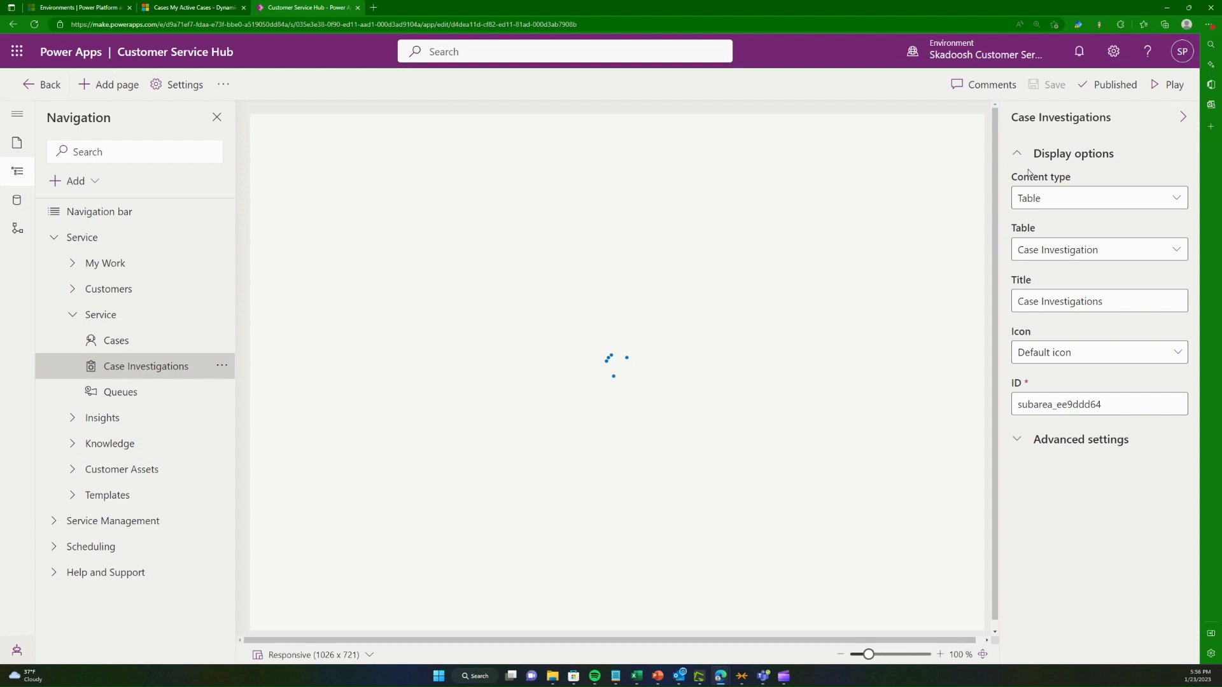
Step: Run the Customer Service Hub app in its own browser tab and reload it to pick up the published site navigation
{"action": "left_click", "coordinate": [1173, 85]}
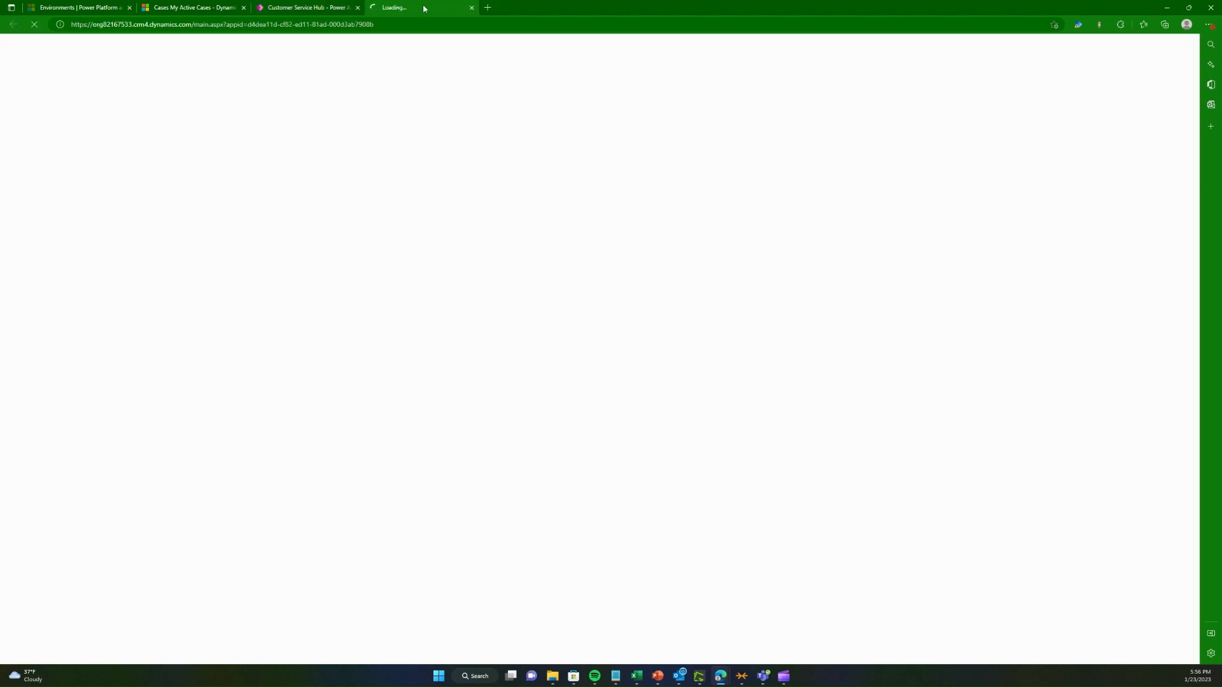
{"action": "left_click", "coordinate": [324, 6]}
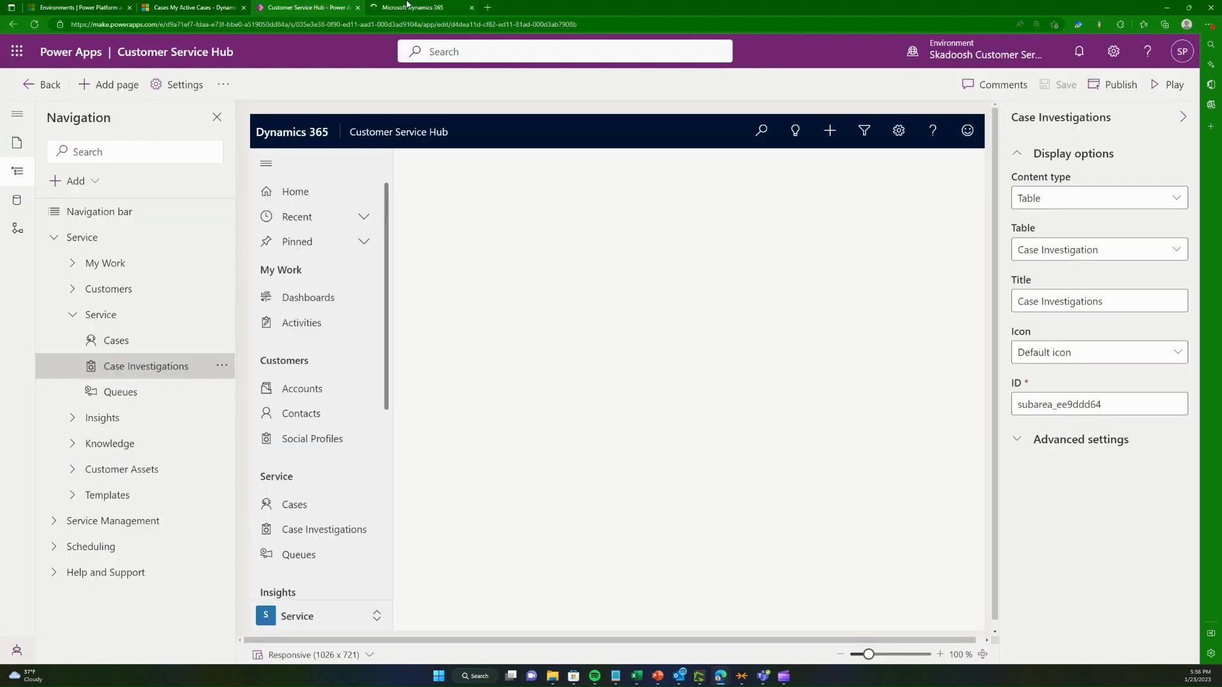
{"action": "left_click", "coordinate": [408, 6]}
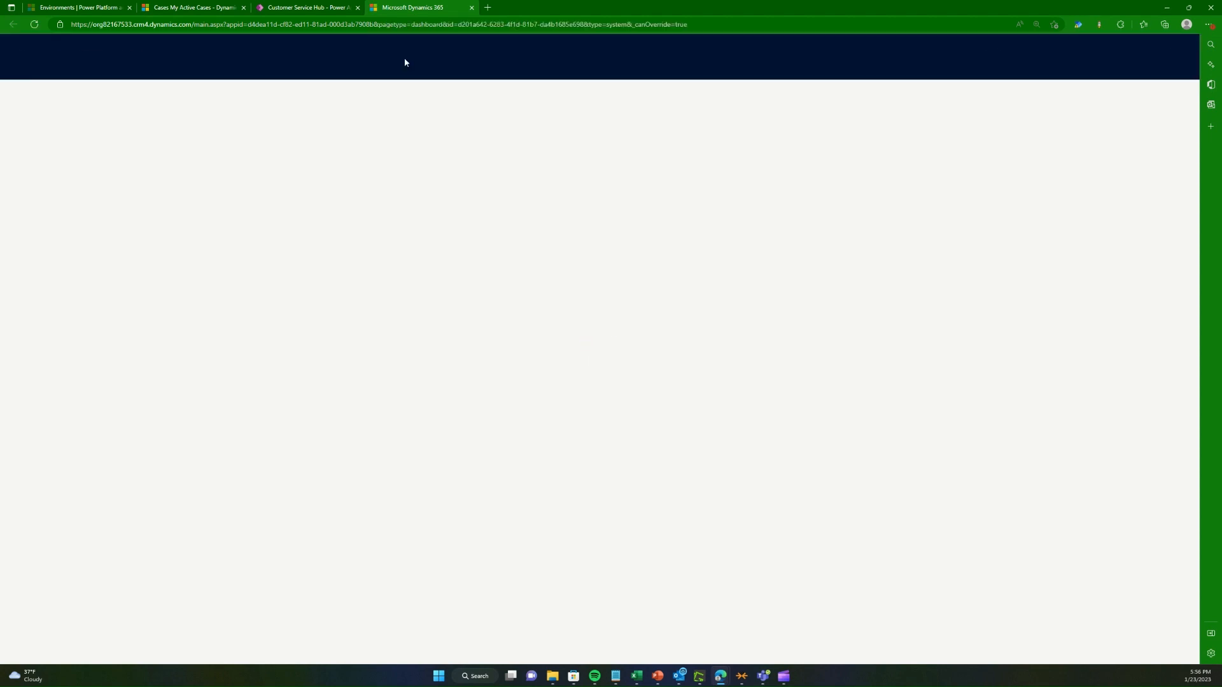
{"action": "scroll", "coordinate": [109, 422], "scroll_direction": "down", "scroll_amount": 2}
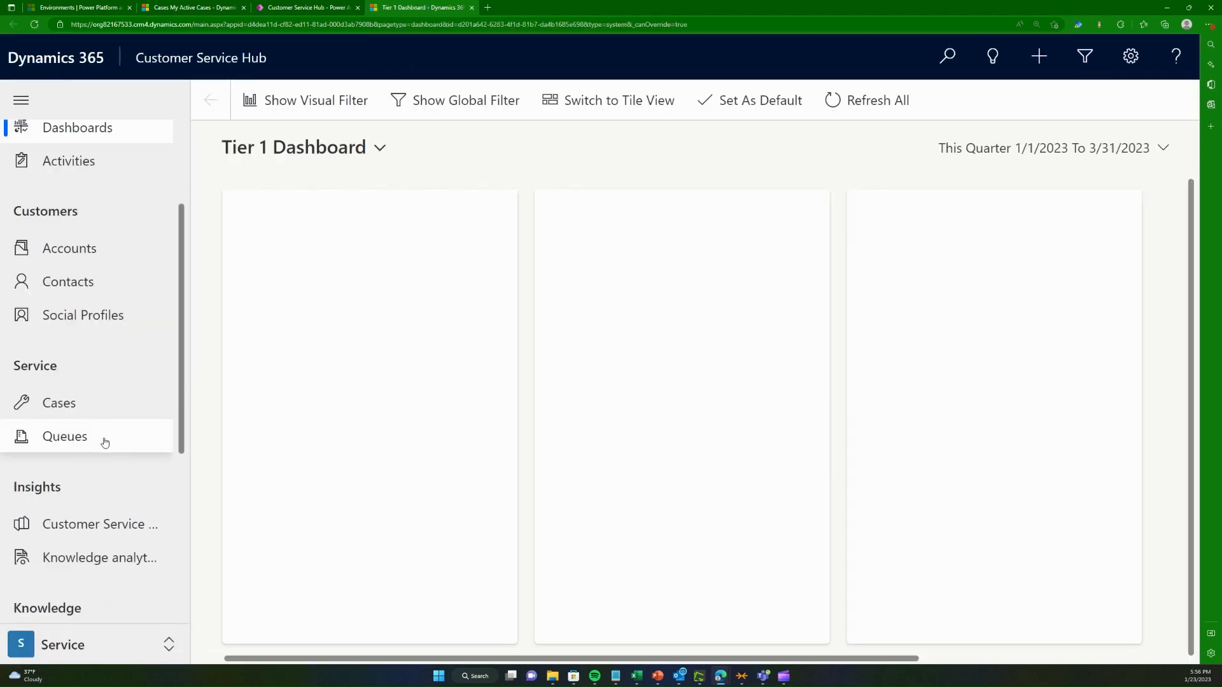
{"action": "scroll", "coordinate": [110, 444], "scroll_direction": "up", "scroll_amount": 2}
{"action": "scroll", "coordinate": [113, 431], "scroll_direction": "down", "scroll_amount": 2}
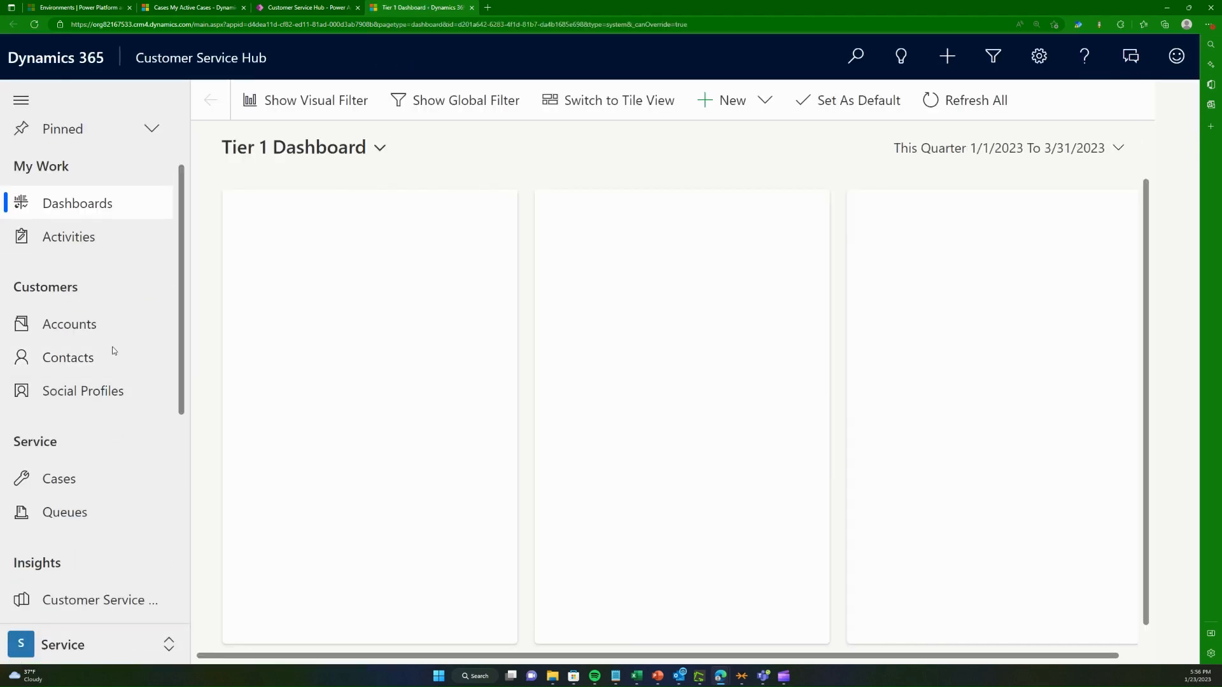
{"action": "left_click", "coordinate": [35, 25]}
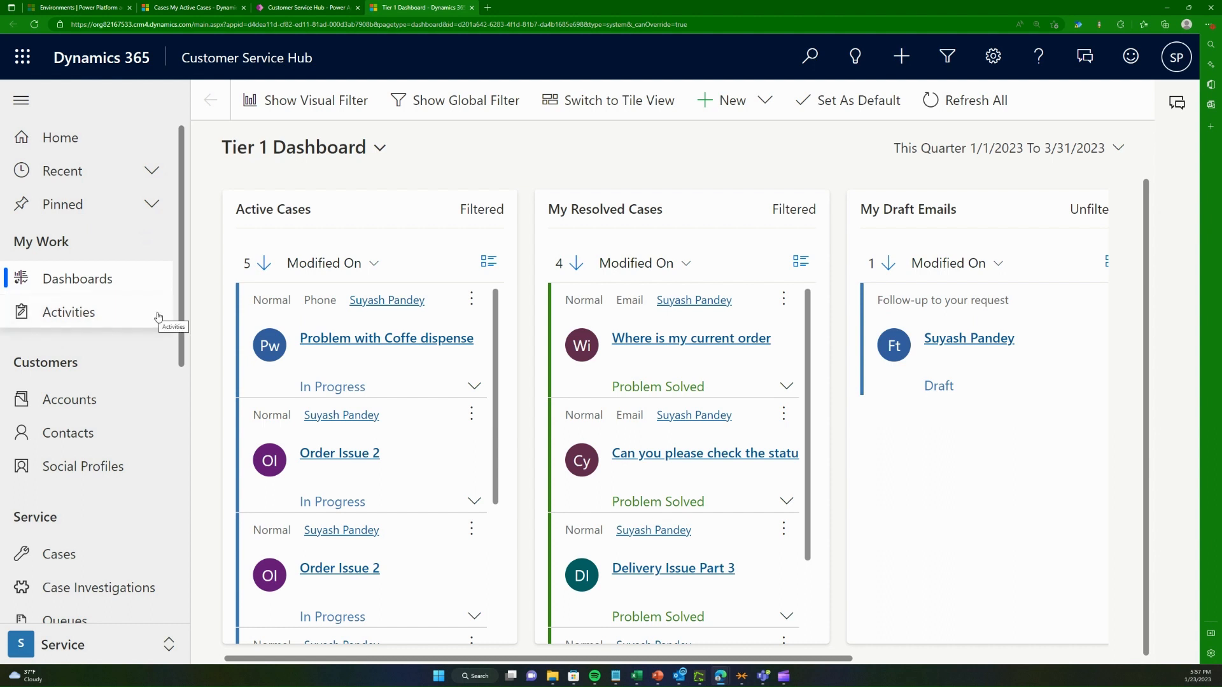
{"action": "left_click", "coordinate": [36, 26]}
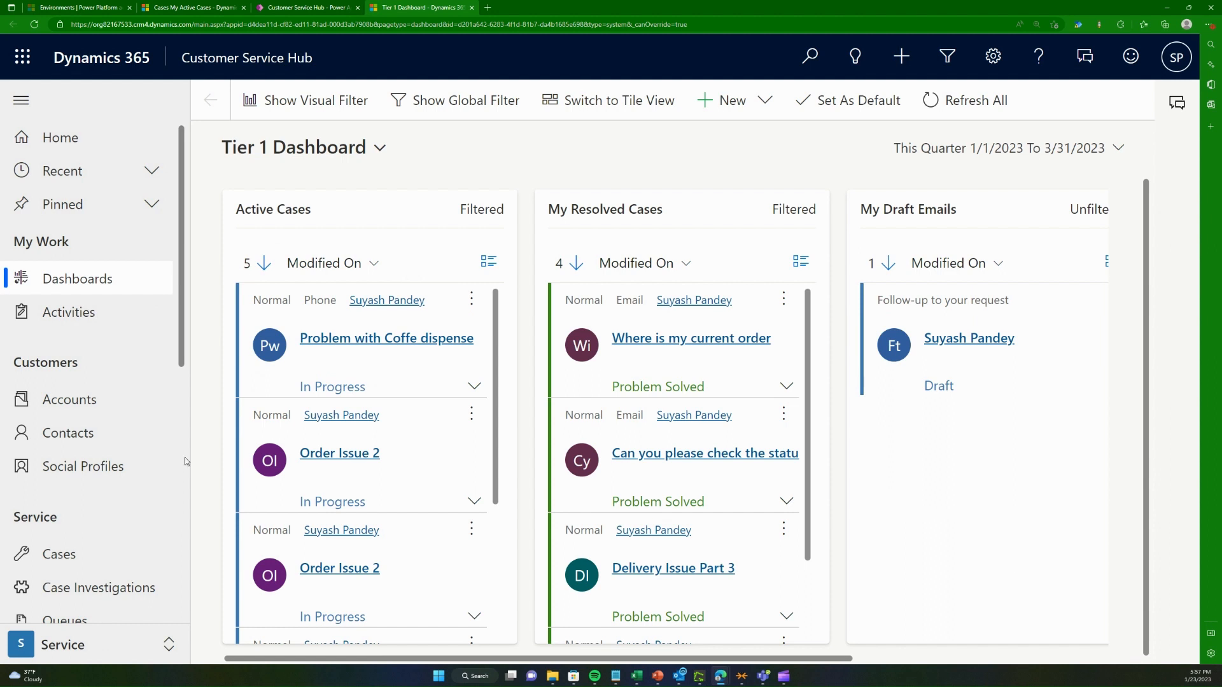
Step: Open Case Investigations in the Service group and look over the views available for the table
{"action": "scroll", "coordinate": [137, 533], "scroll_direction": "down", "scroll_amount": 1}
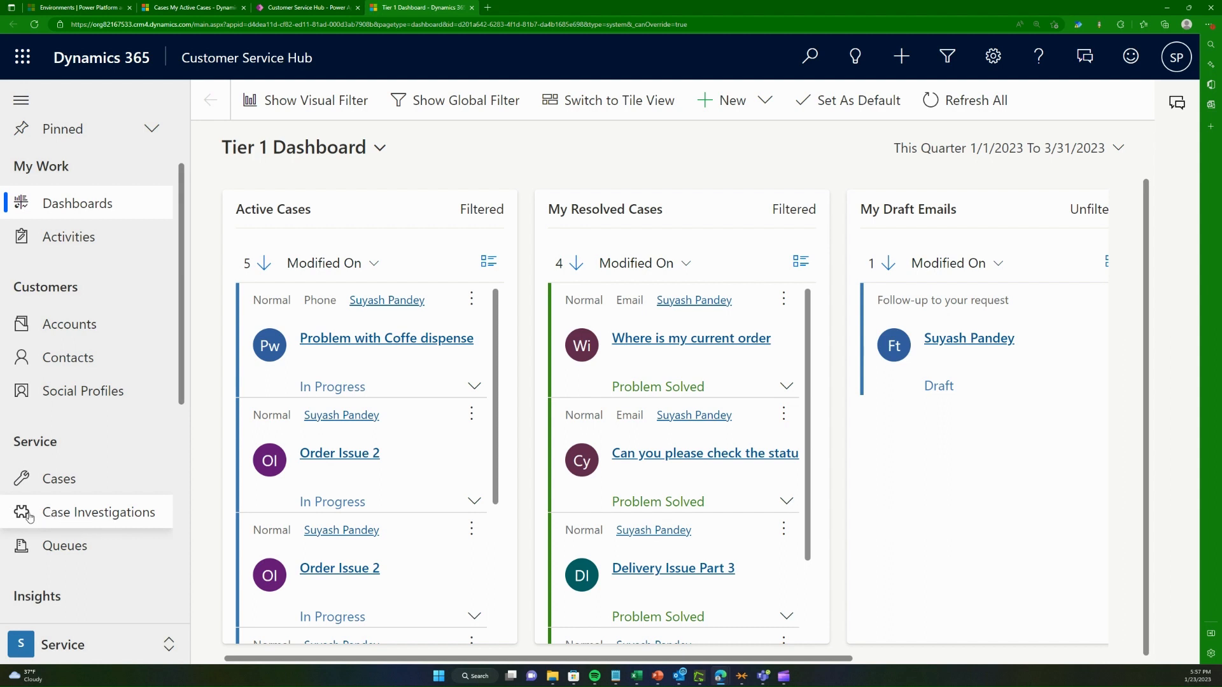
{"action": "left_click", "coordinate": [81, 519]}
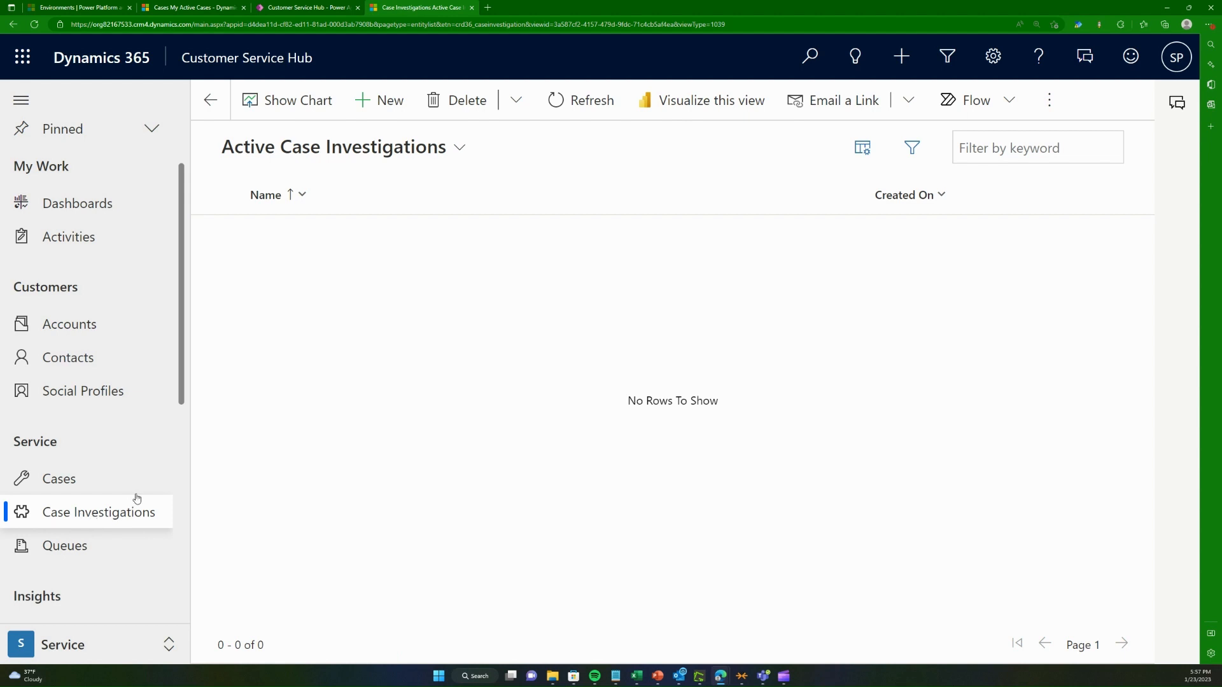
{"action": "left_click", "coordinate": [334, 155]}
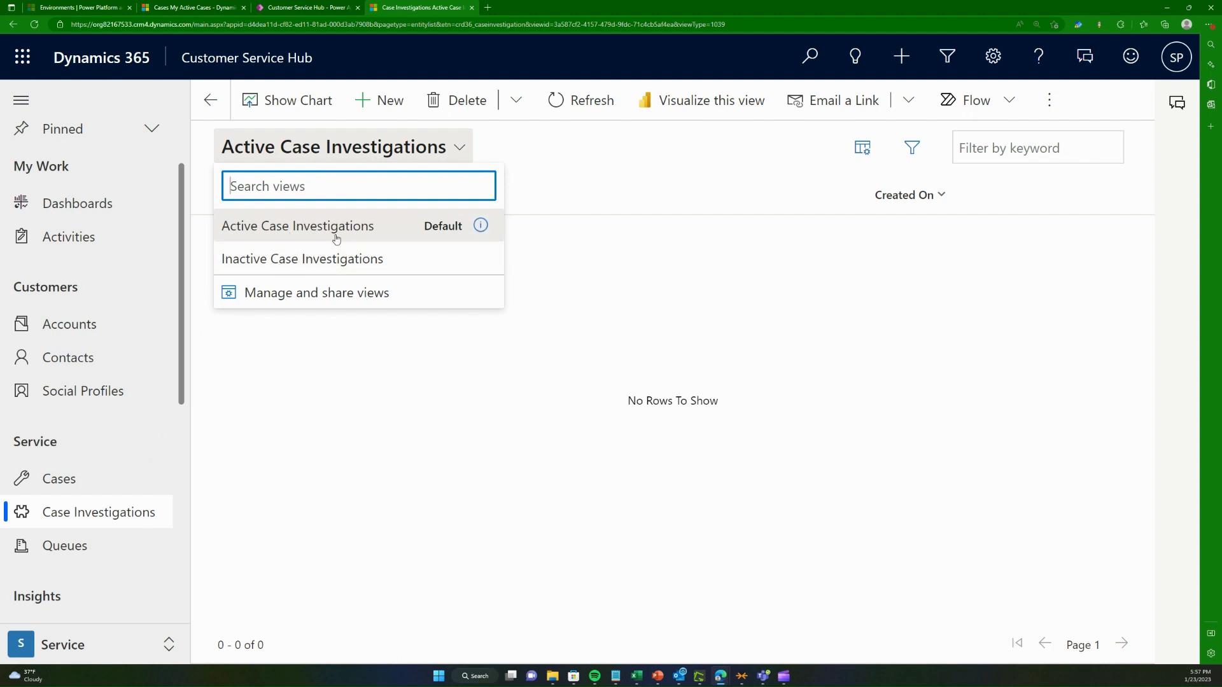
{"action": "left_click", "coordinate": [359, 148]}
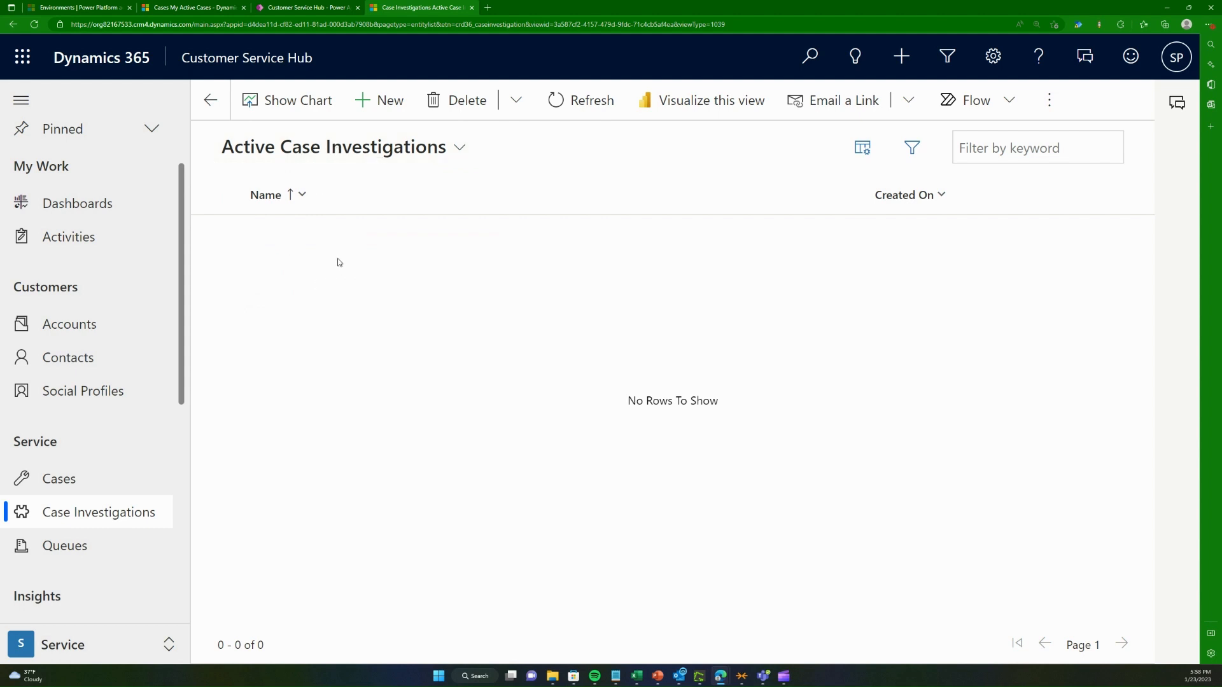
Step: Look over the blank New Case Investigation form and return to the Active Case Investigations list
{"action": "left_click", "coordinate": [388, 100]}
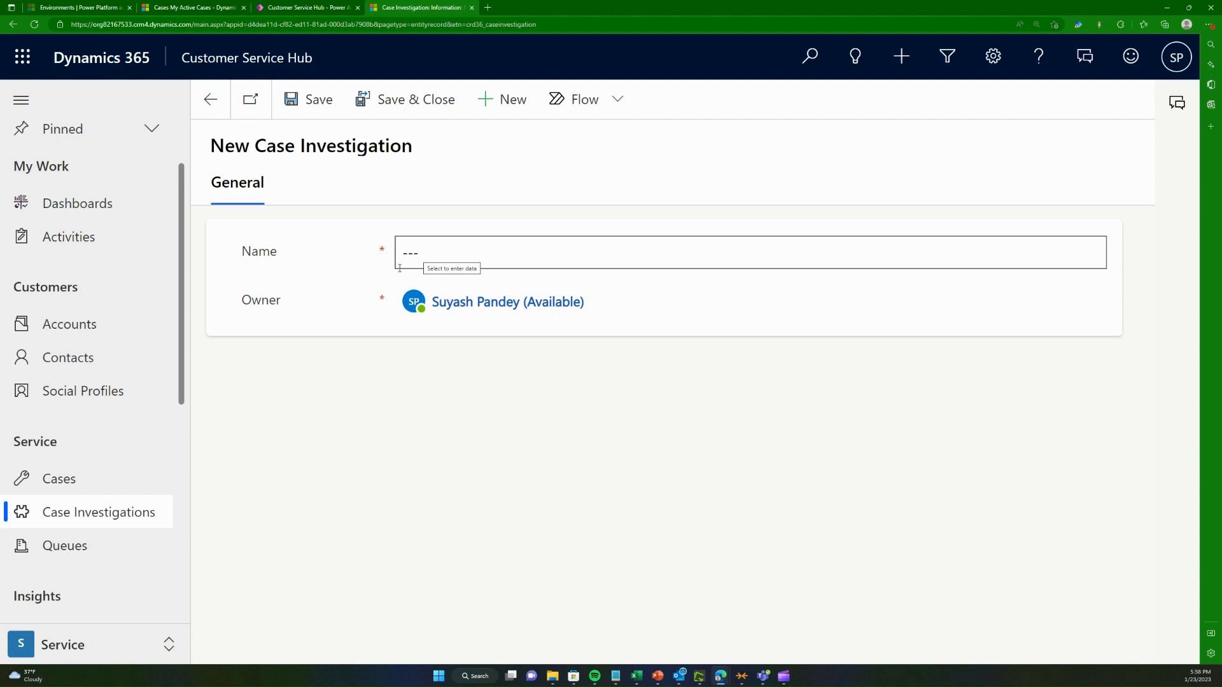
{"action": "left_click", "coordinate": [208, 99]}
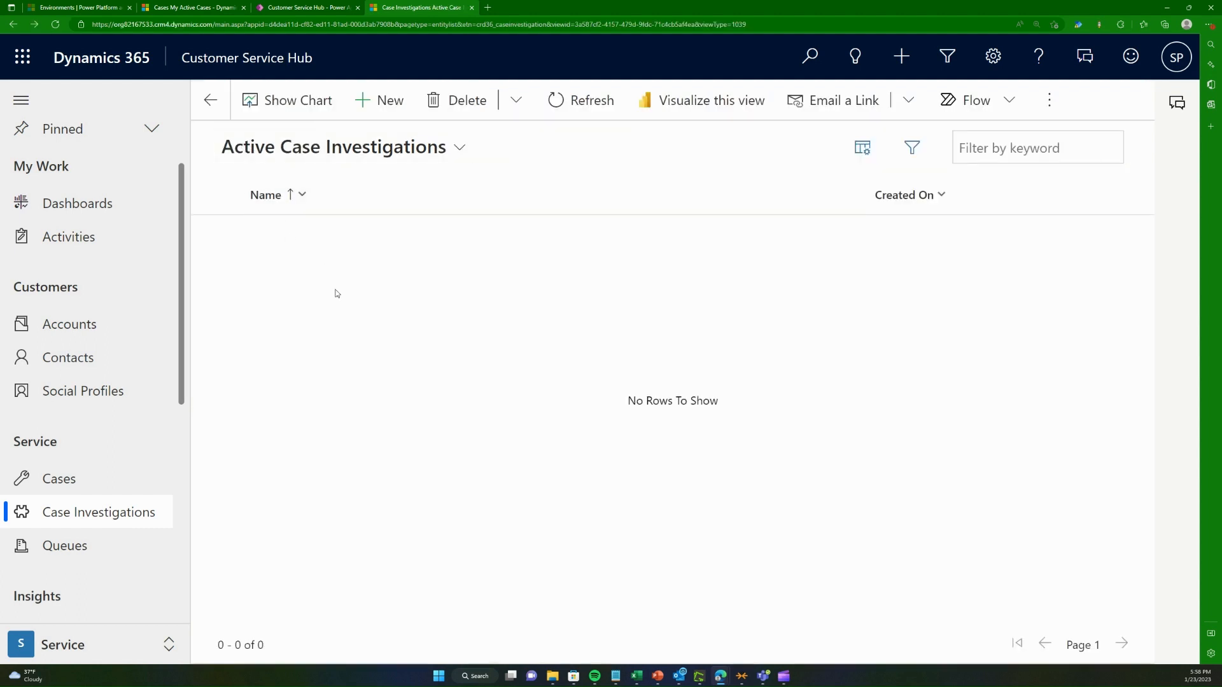
Step: Switch to the Customer Service Hub app designer in Power Apps and leave it for the Dynamics Customer Service solution
{"action": "left_click", "coordinate": [317, 8]}
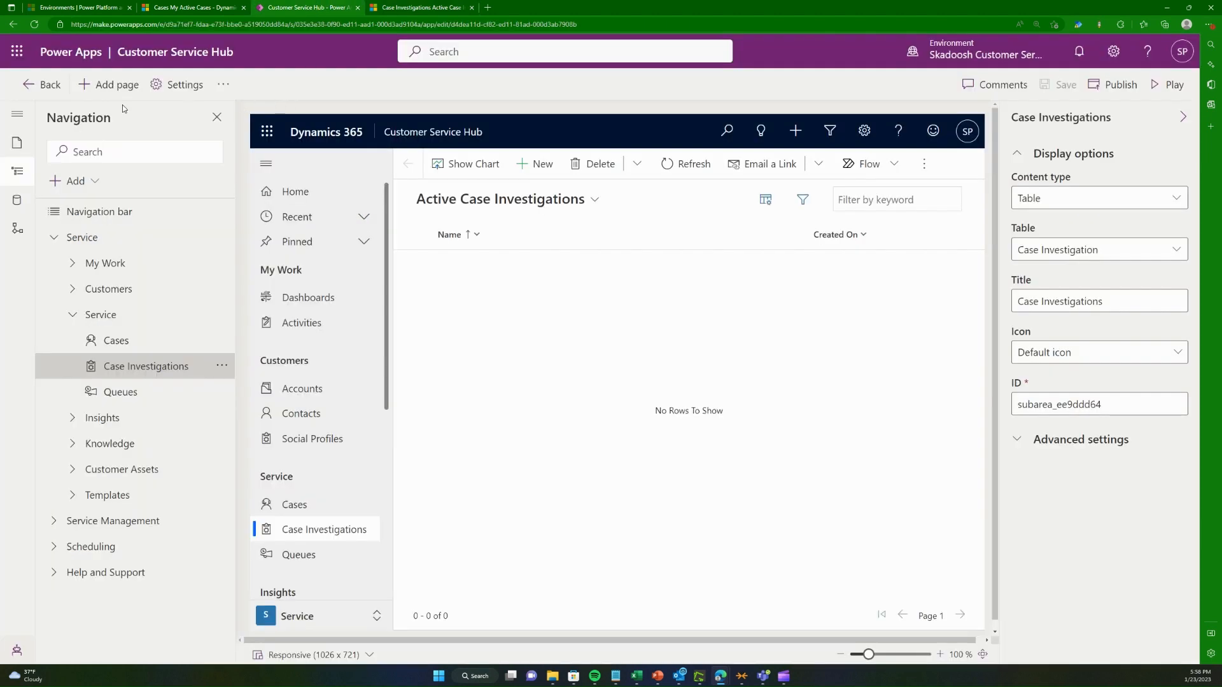
{"action": "left_click", "coordinate": [39, 88]}
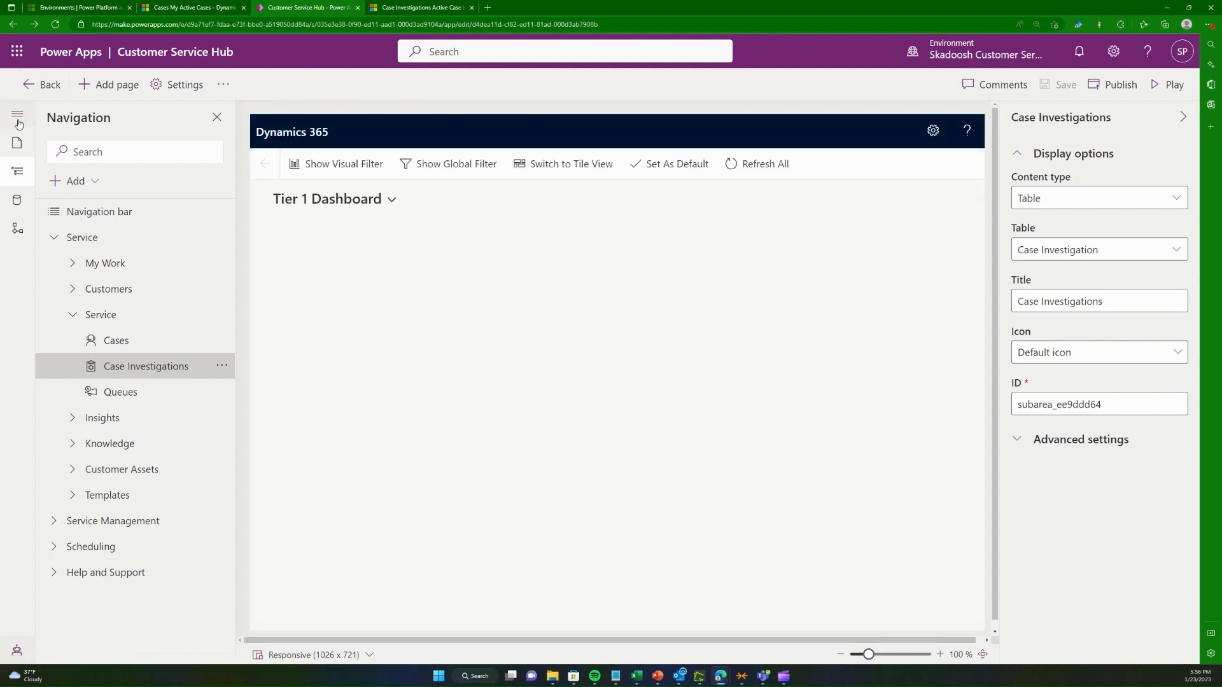
{"action": "left_click", "coordinate": [31, 87]}
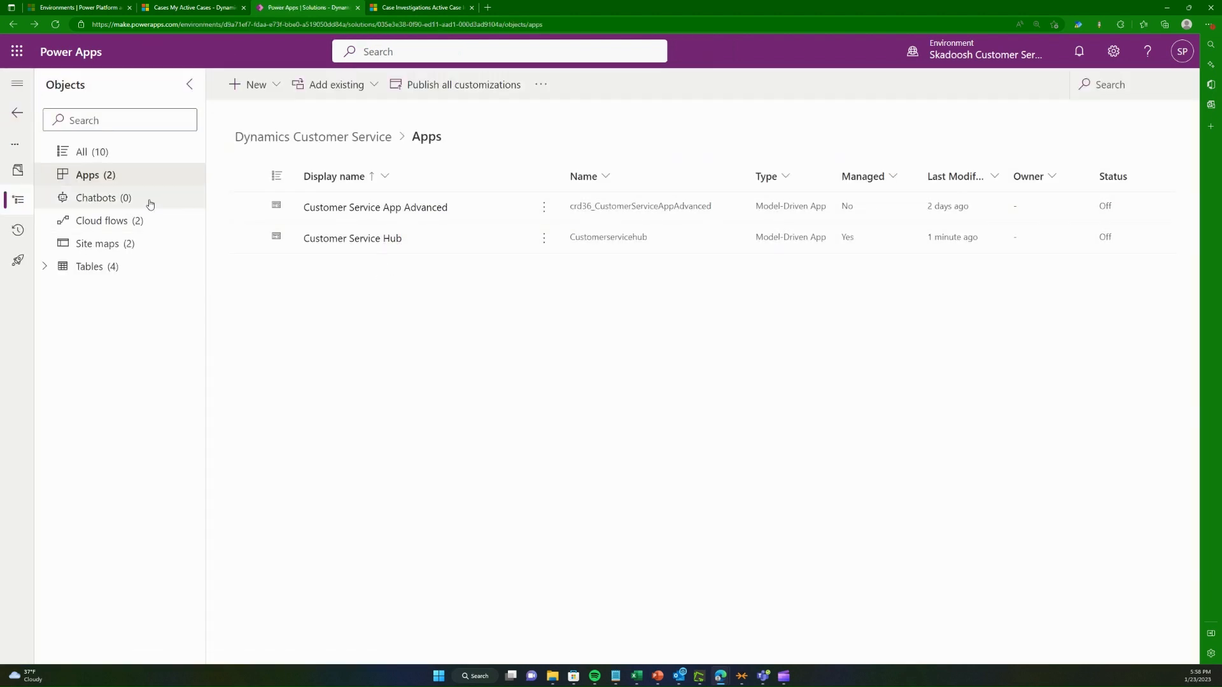
Step: Look over the Case Investigation table's columns in the solution and bring up its list of forms
{"action": "left_click", "coordinate": [45, 266]}
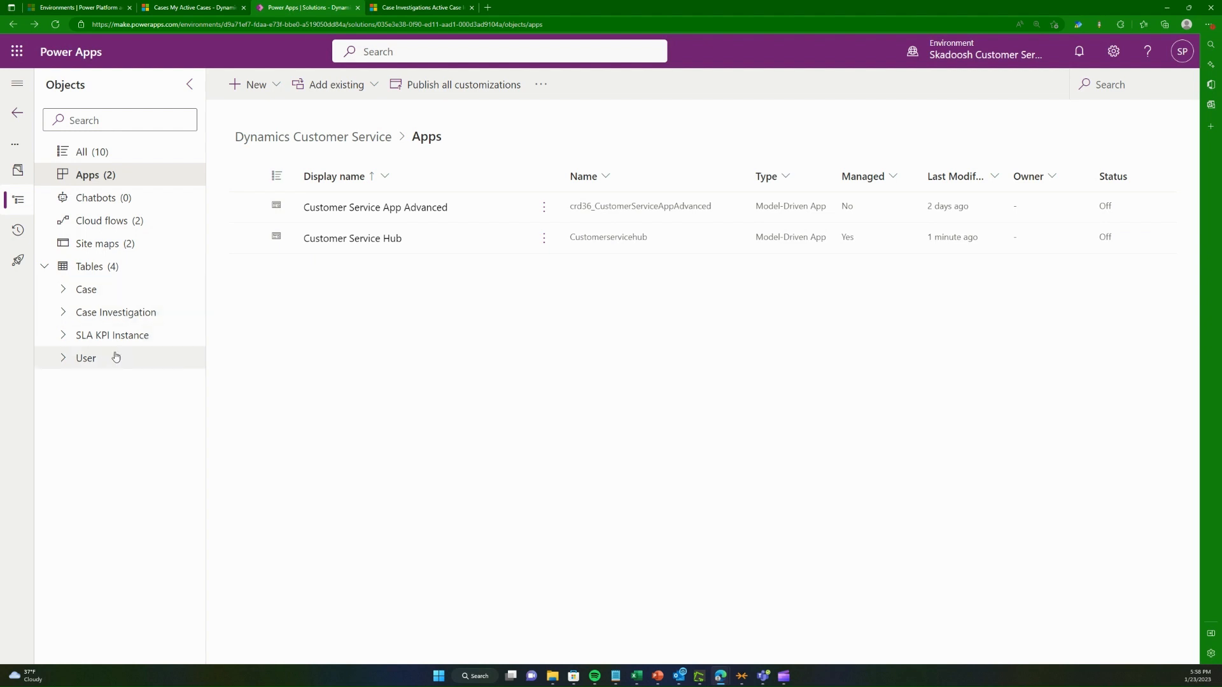
{"action": "left_click", "coordinate": [63, 313]}
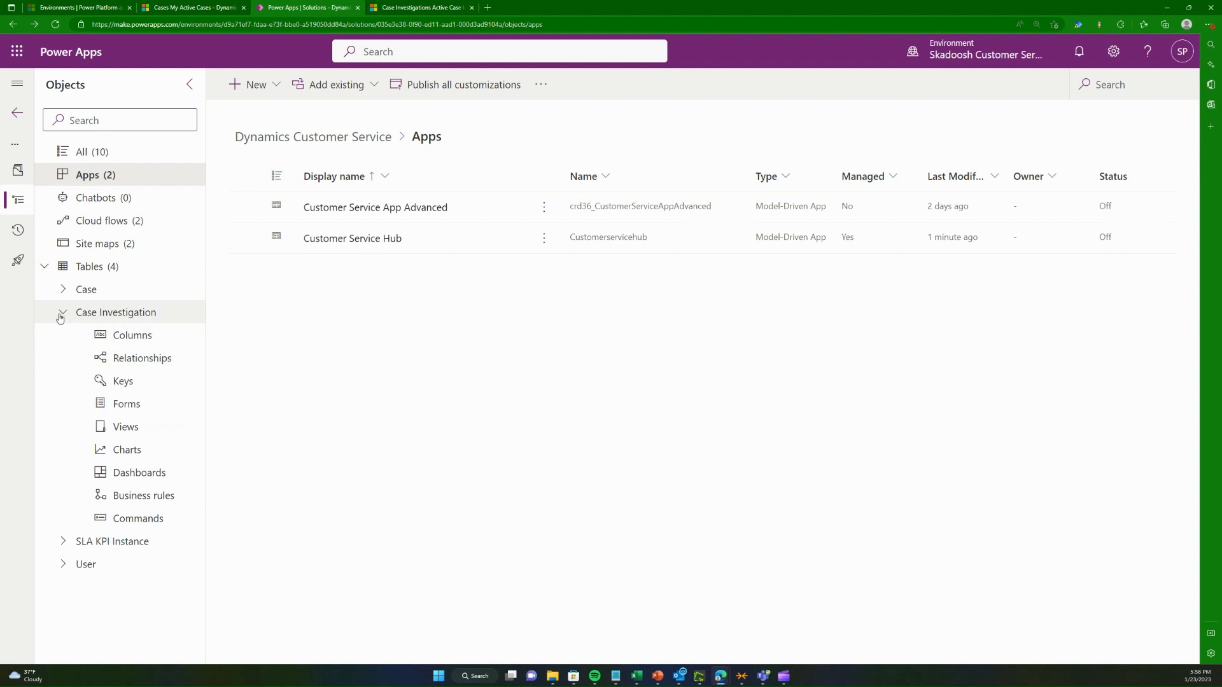
{"action": "left_click", "coordinate": [135, 345]}
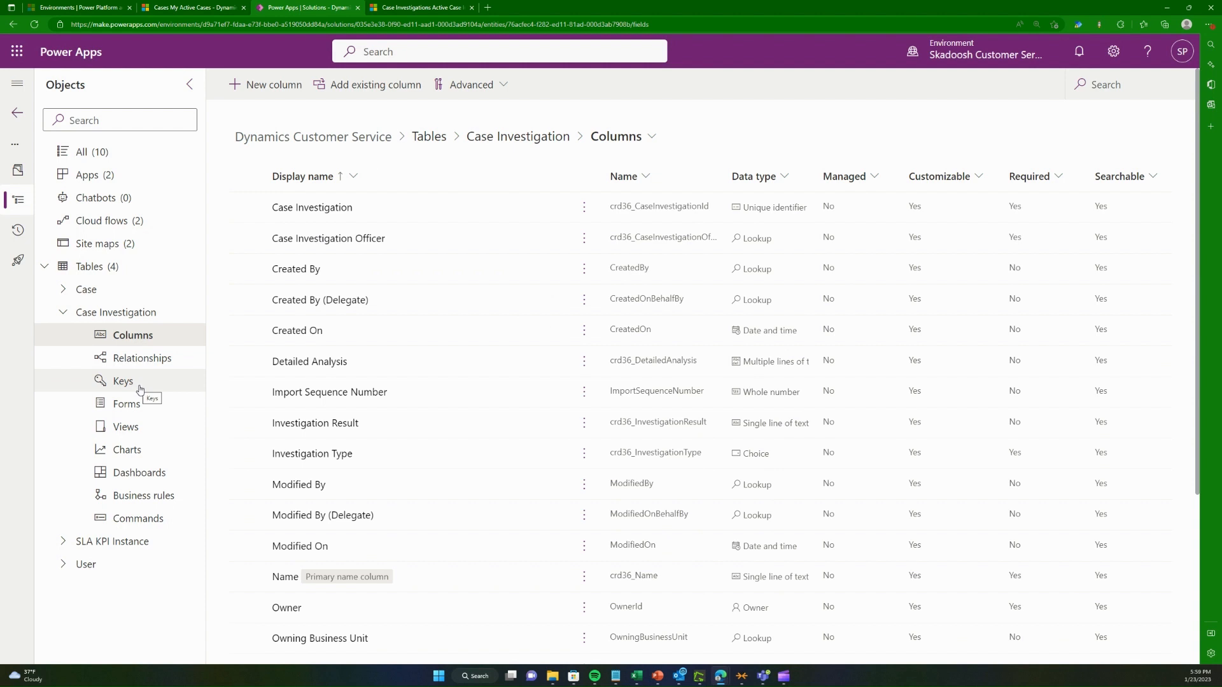
{"action": "left_click", "coordinate": [162, 411]}
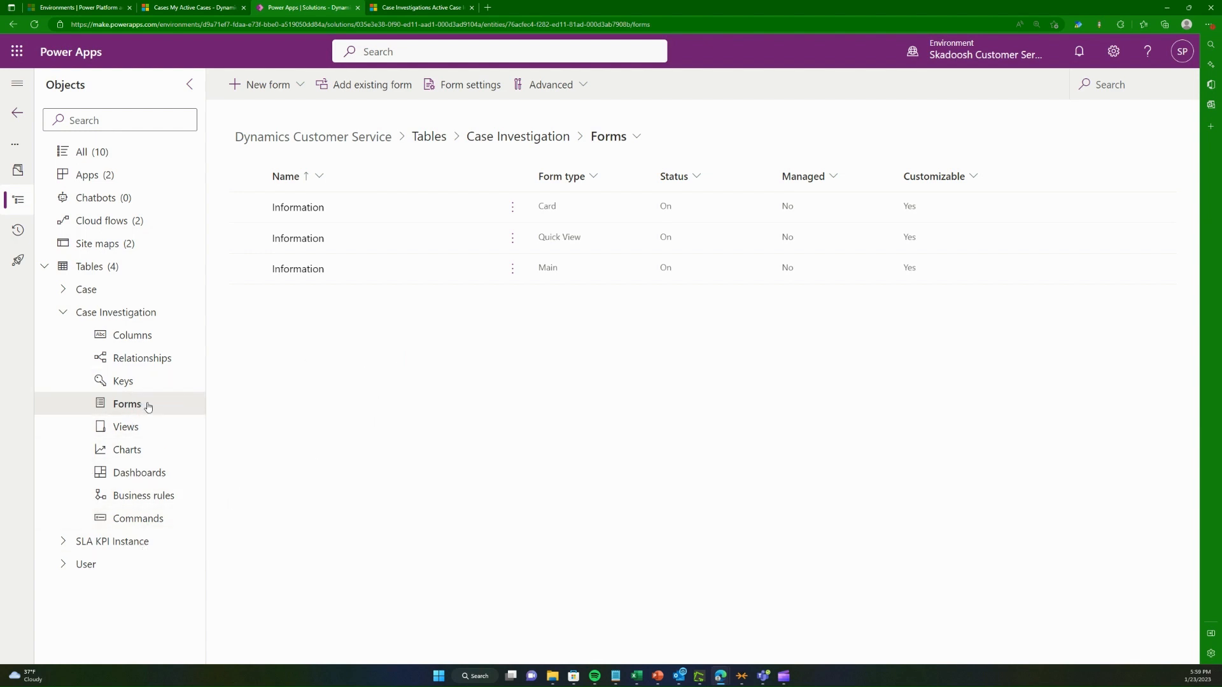
Step: In the running Customer Service Hub app, look over the blank Case Investigation form and the table's Inactive and Active views
{"action": "key", "text": "ctrl+Page_Up"}
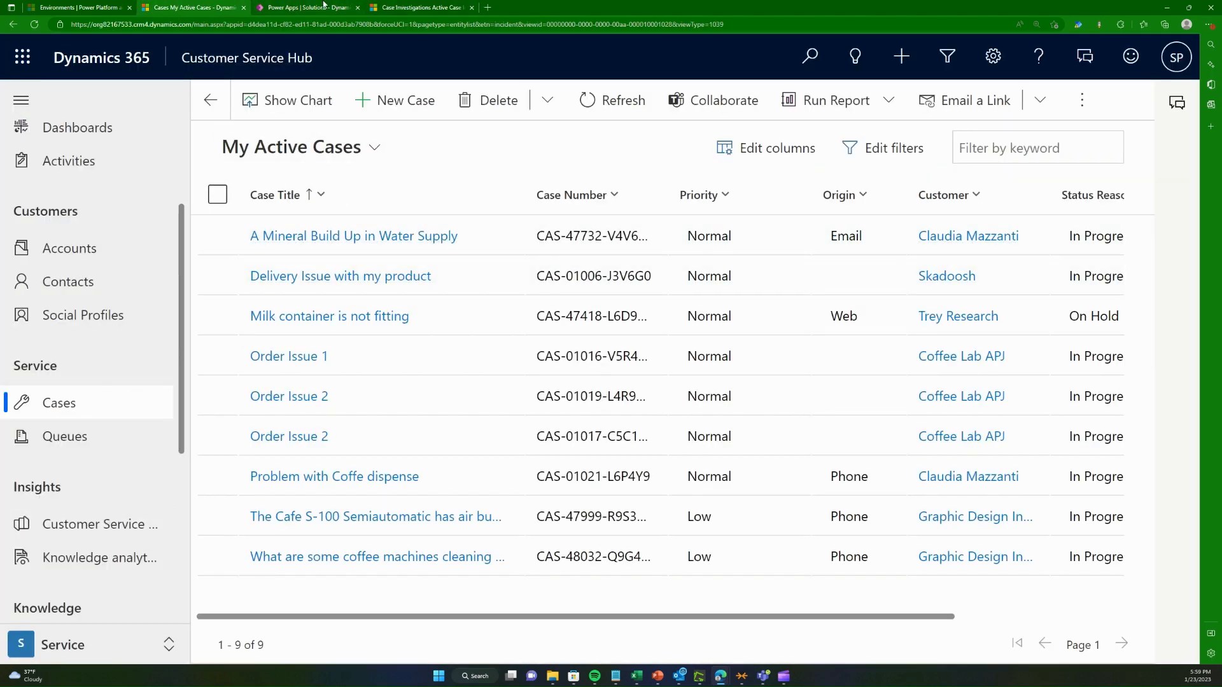
{"action": "left_click", "coordinate": [417, 7]}
{"action": "left_click", "coordinate": [368, 99]}
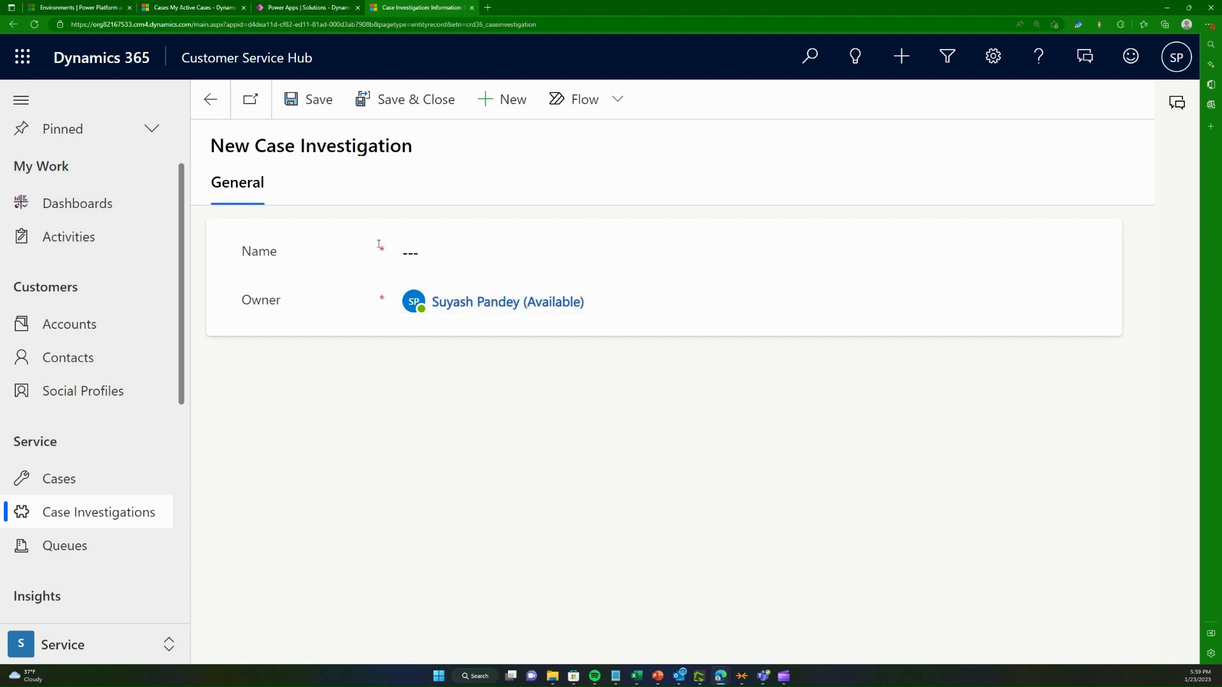
{"action": "left_click", "coordinate": [210, 99]}
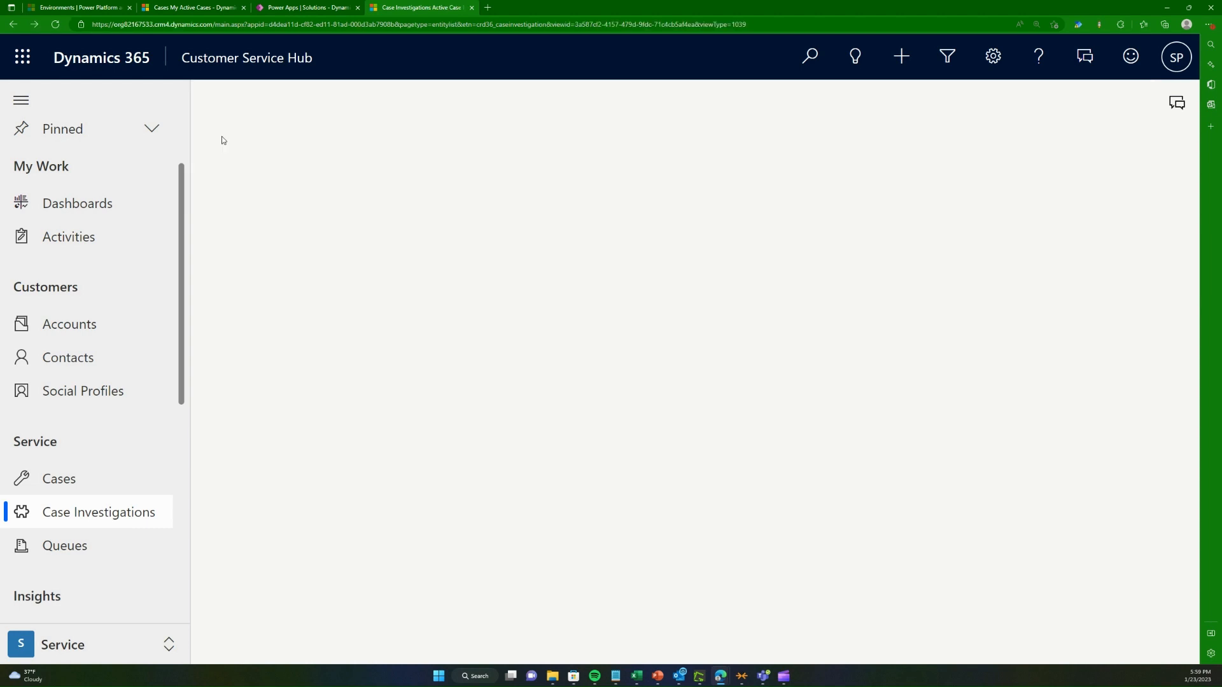
{"action": "left_click", "coordinate": [324, 150]}
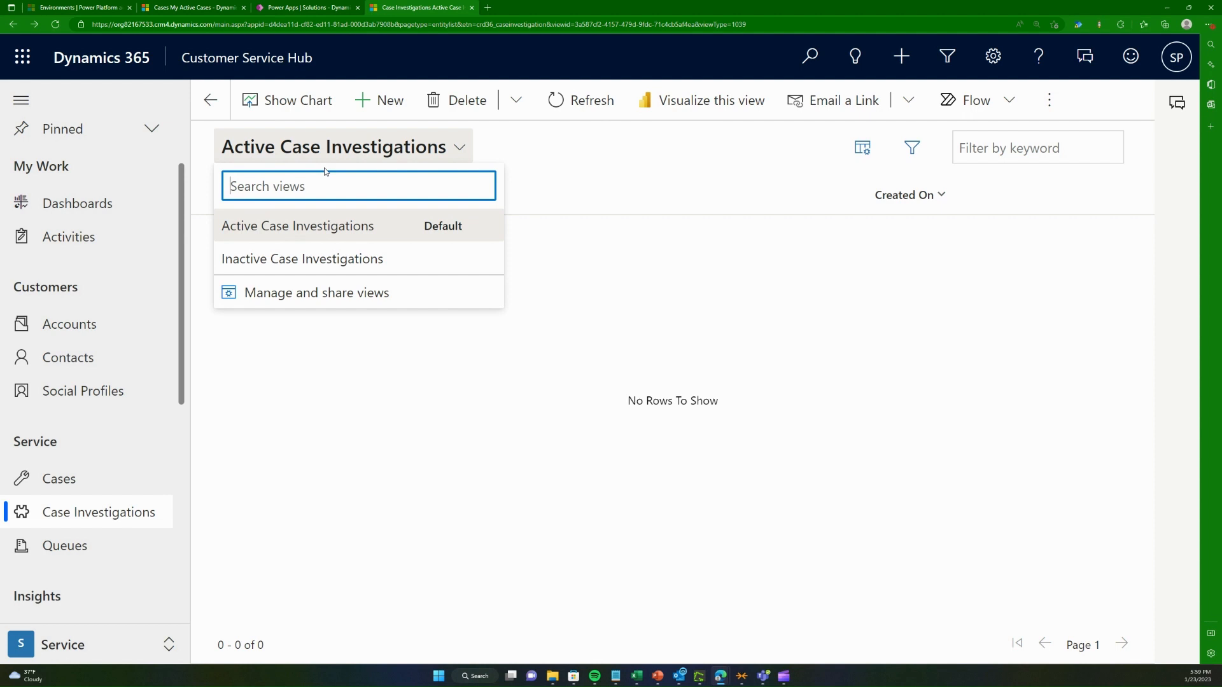
{"action": "left_click", "coordinate": [331, 257]}
{"action": "left_click", "coordinate": [361, 151]}
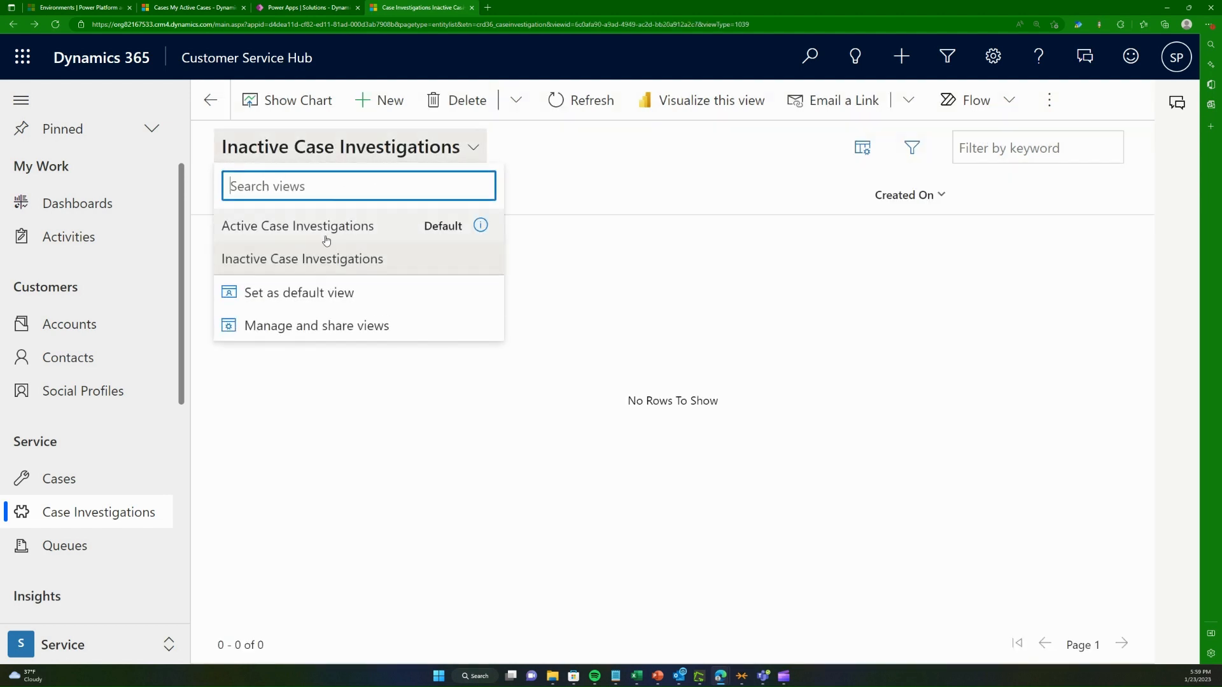
{"action": "left_click", "coordinate": [368, 227]}
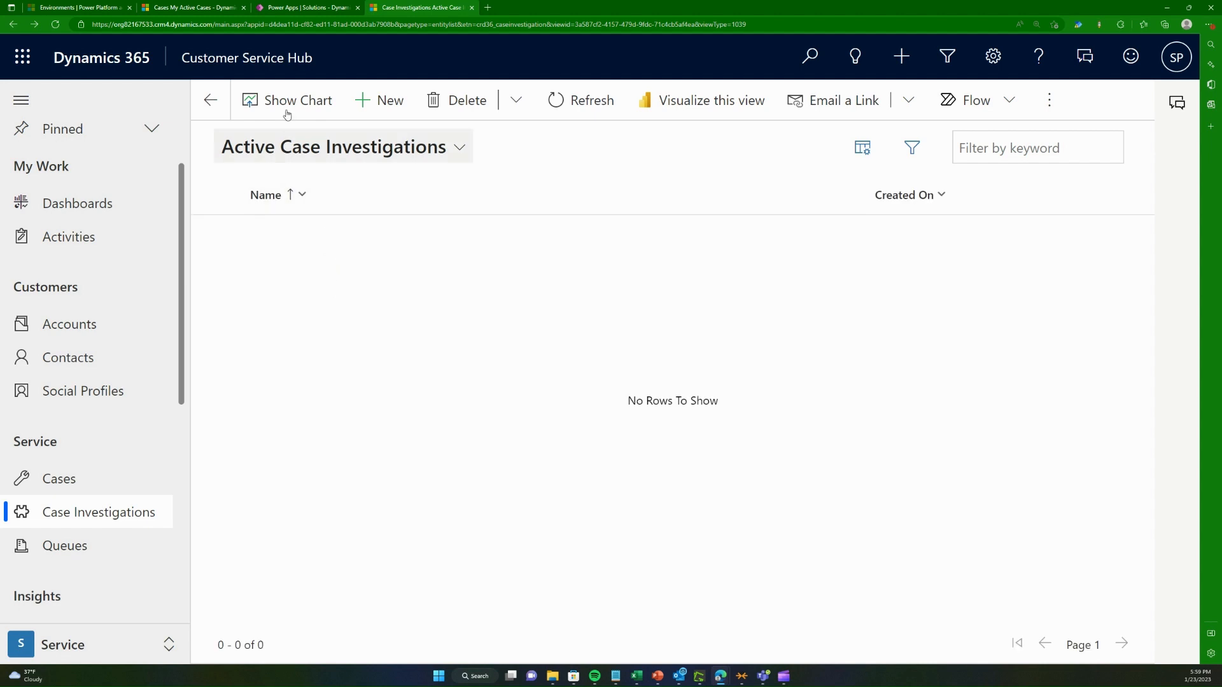
Step: Open the Case Investigation table's main Information form in the Power Apps form designer
{"action": "left_click", "coordinate": [286, 8]}
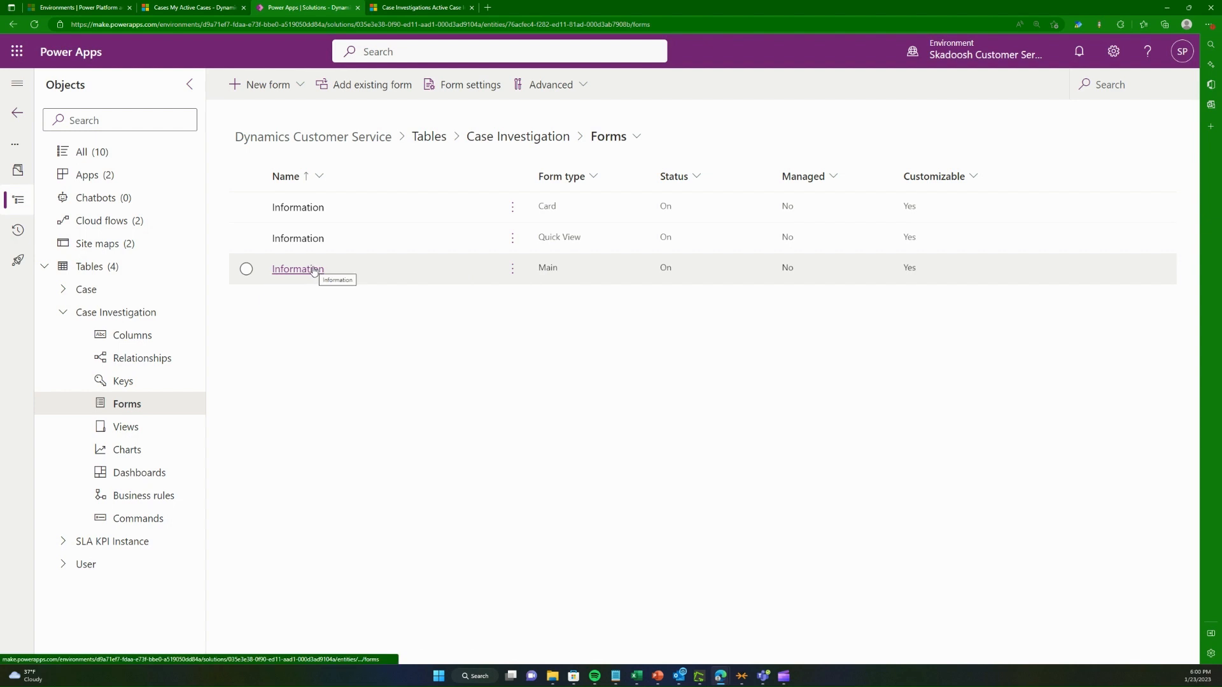
{"action": "left_click", "coordinate": [340, 275]}
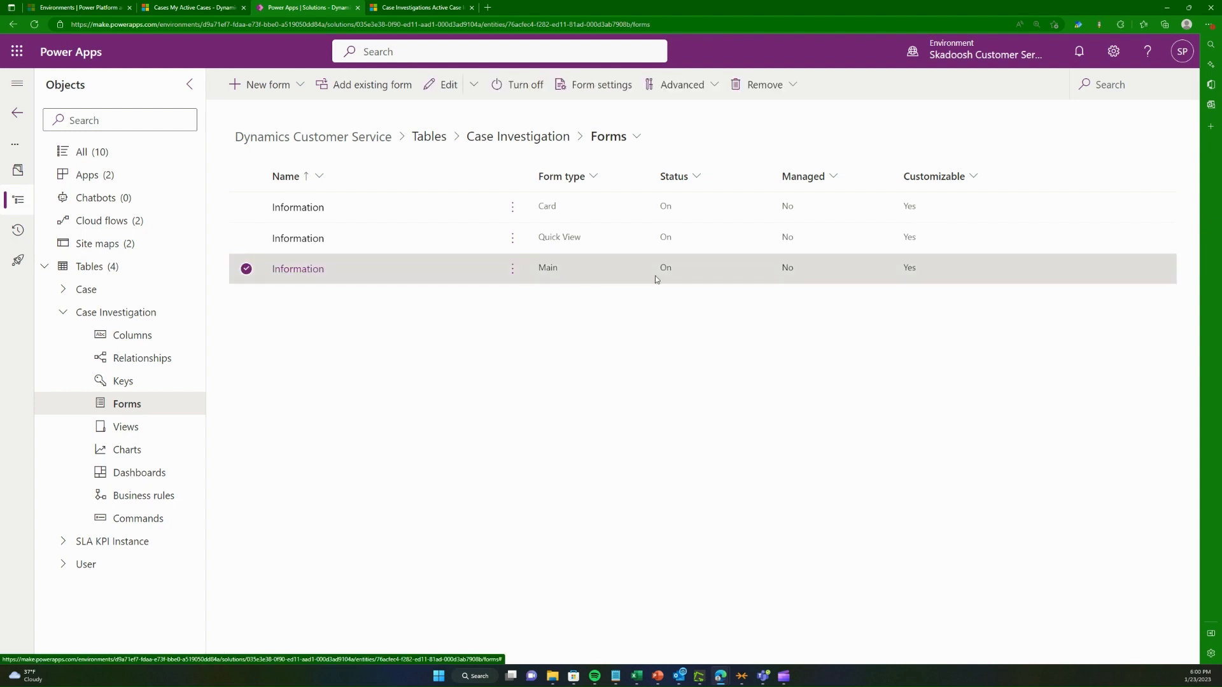
{"action": "left_click", "coordinate": [282, 271]}
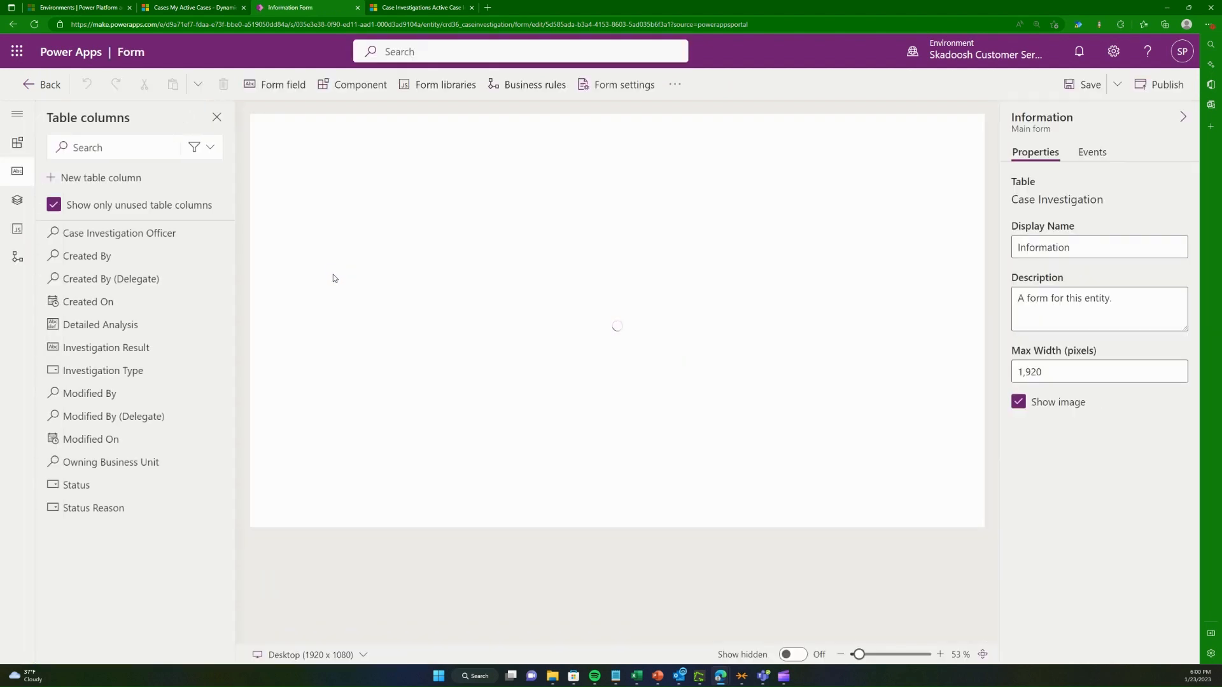
{"action": "left_click", "coordinate": [407, 8]}
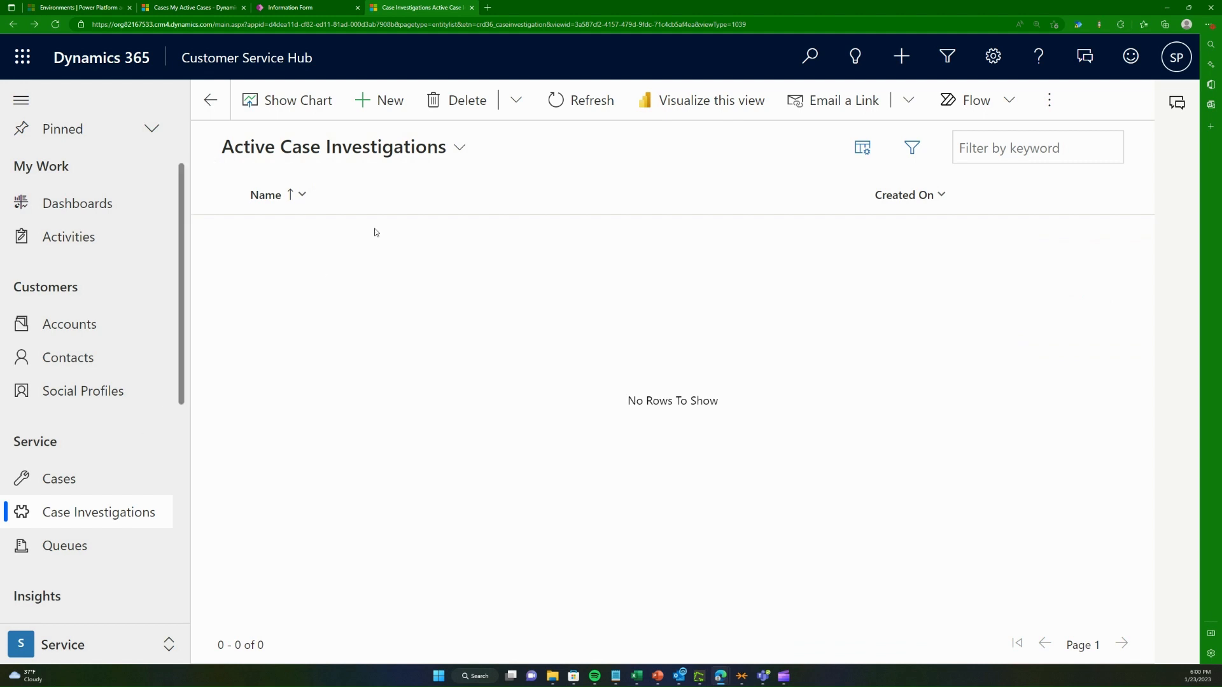
{"action": "left_click", "coordinate": [294, 6]}
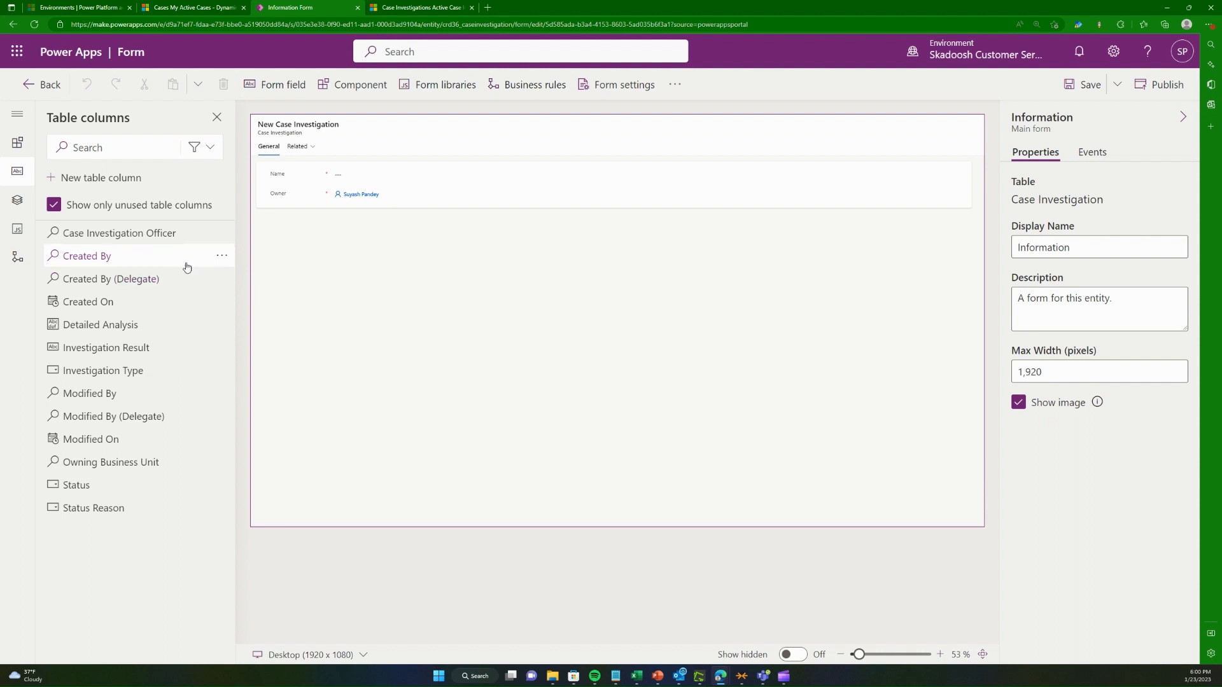
Step: Add Case Investigation Officer, Investigation Type, Investigation Result and Detailed Analysis between Name and Owner on the form, then save and publish it
{"action": "left_click_drag", "start_coordinate": [124, 326], "coordinate": [341, 185]}
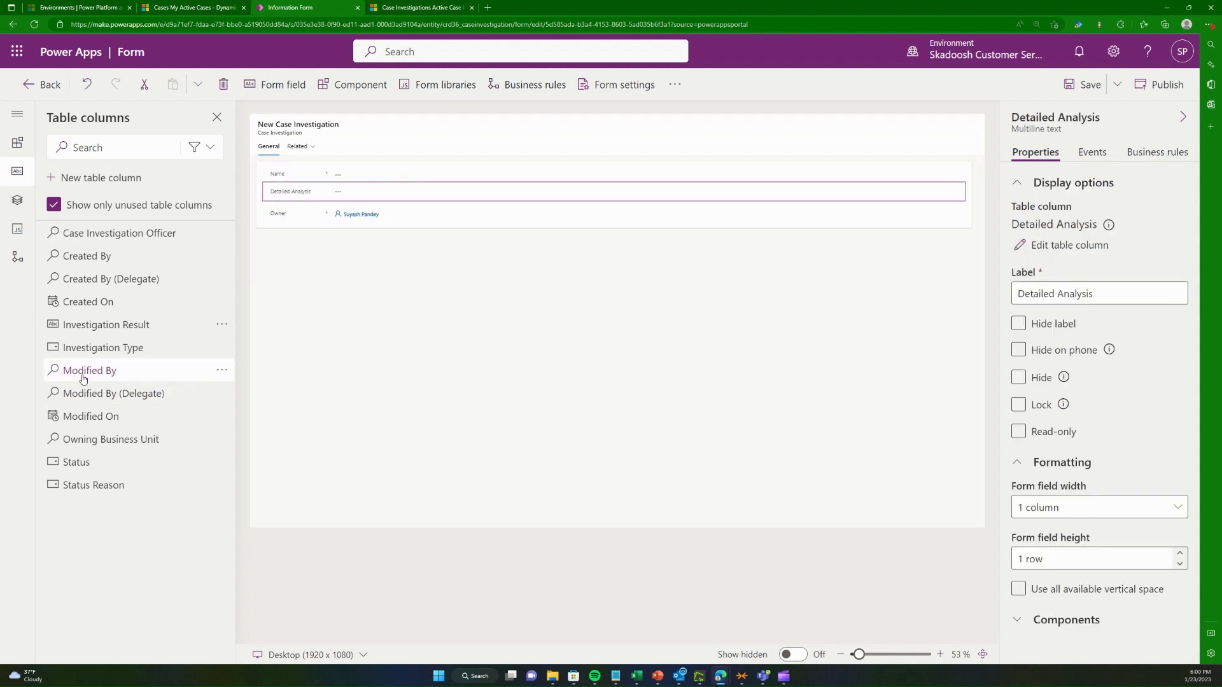
{"action": "left_click_drag", "start_coordinate": [124, 328], "coordinate": [345, 178]}
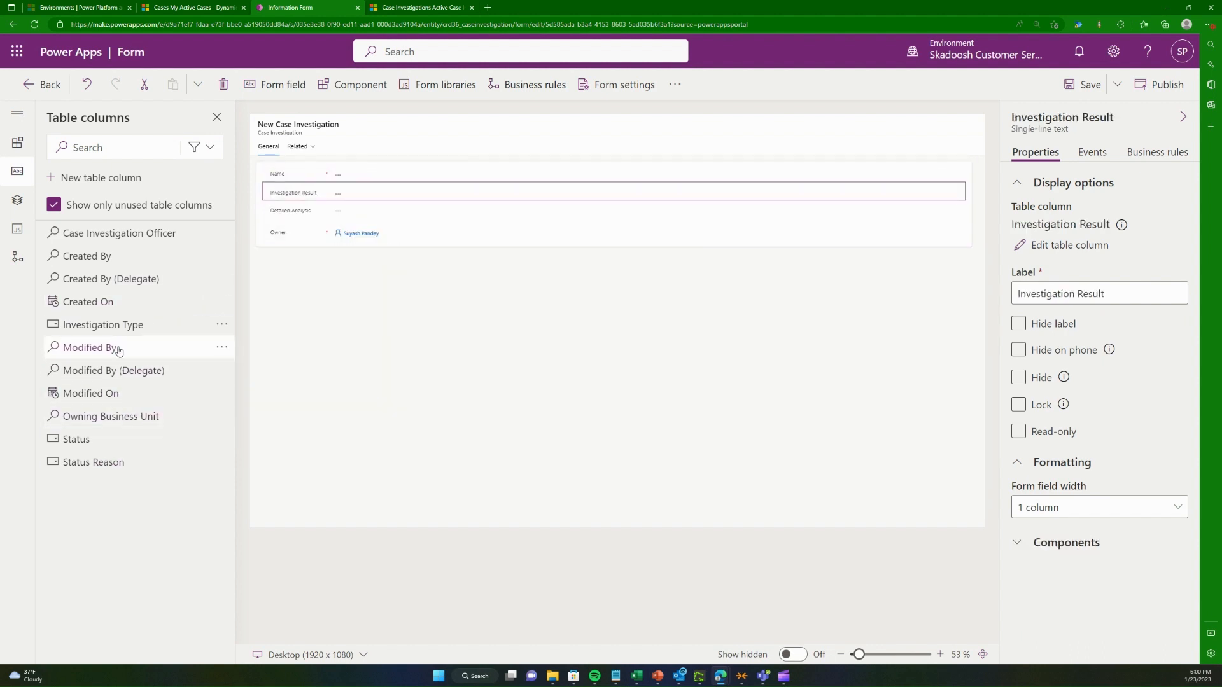
{"action": "left_click_drag", "start_coordinate": [128, 325], "coordinate": [356, 173]}
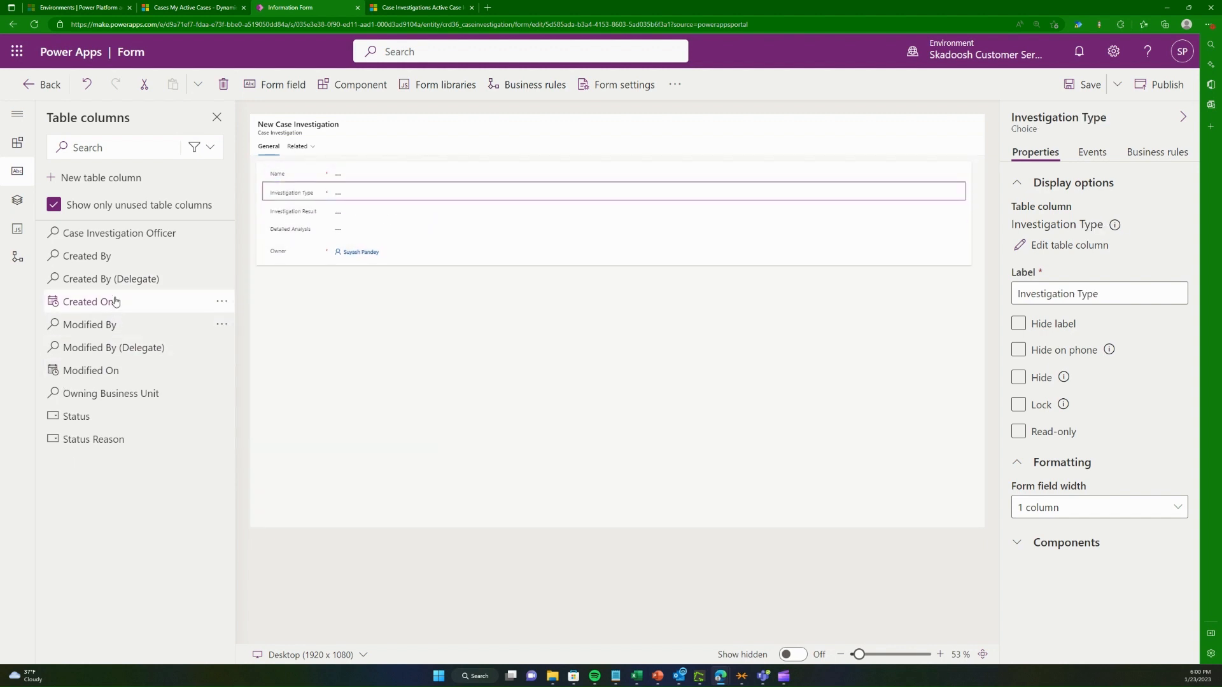
{"action": "left_click_drag", "start_coordinate": [144, 230], "coordinate": [370, 192]}
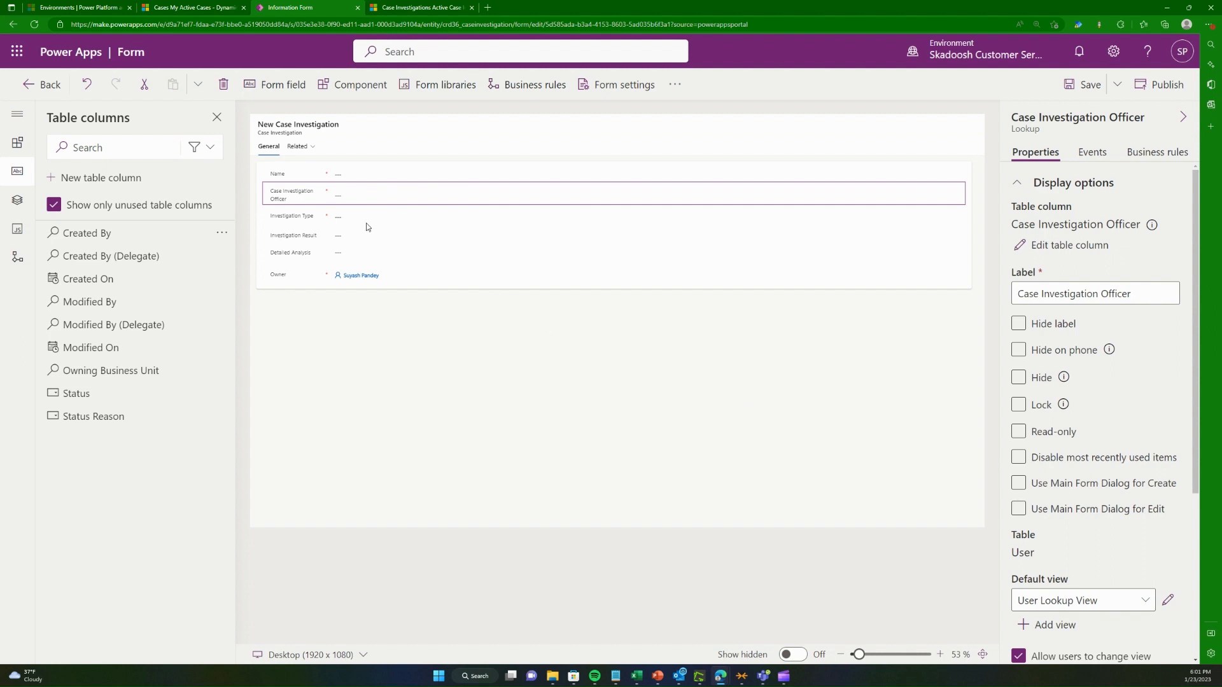
{"action": "left_click", "coordinate": [1089, 85]}
{"action": "left_click", "coordinate": [1174, 84]}
Step: Try the Read-only and Hide options on the form's Case Investigation Officer field and turn them back off
{"action": "left_click", "coordinate": [1036, 326]}
{"action": "scroll", "coordinate": [1040, 491], "scroll_direction": "down", "scroll_amount": 2}
{"action": "scroll", "coordinate": [1041, 492], "scroll_direction": "up", "scroll_amount": 2}
{"action": "left_click", "coordinate": [1039, 434]}
{"action": "left_click", "coordinate": [1048, 434]}
{"action": "left_click", "coordinate": [1041, 382]}
{"action": "left_click", "coordinate": [1041, 382]}
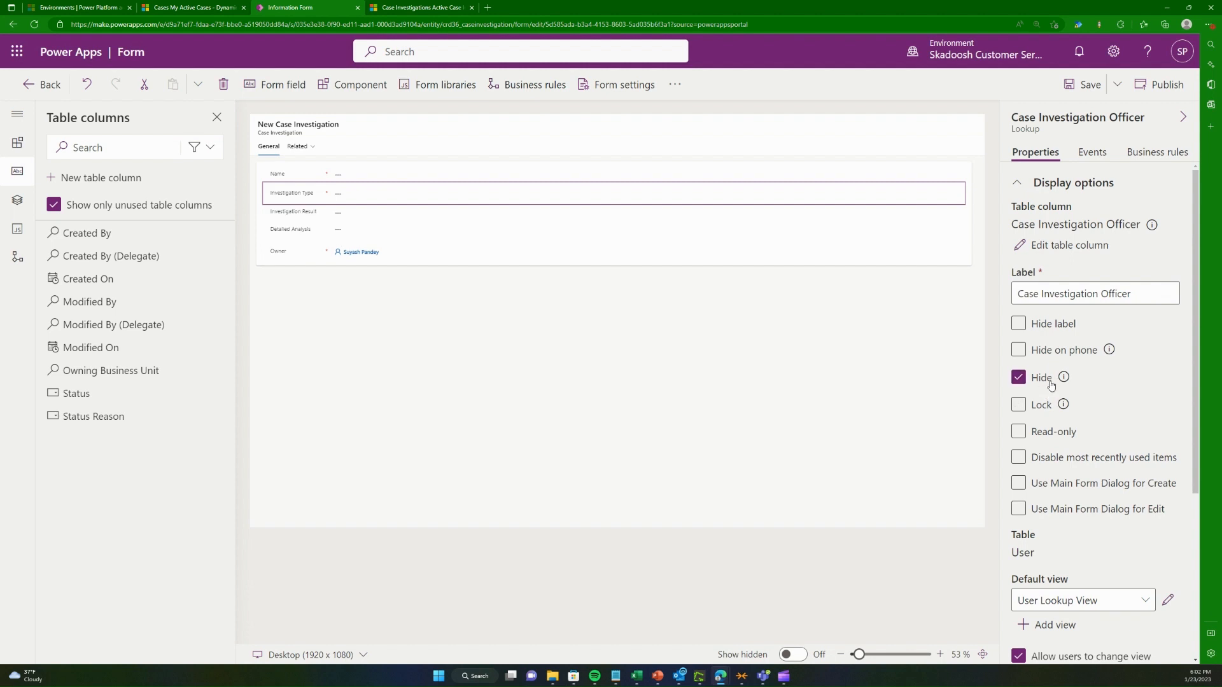
{"action": "left_click", "coordinate": [1041, 381]}
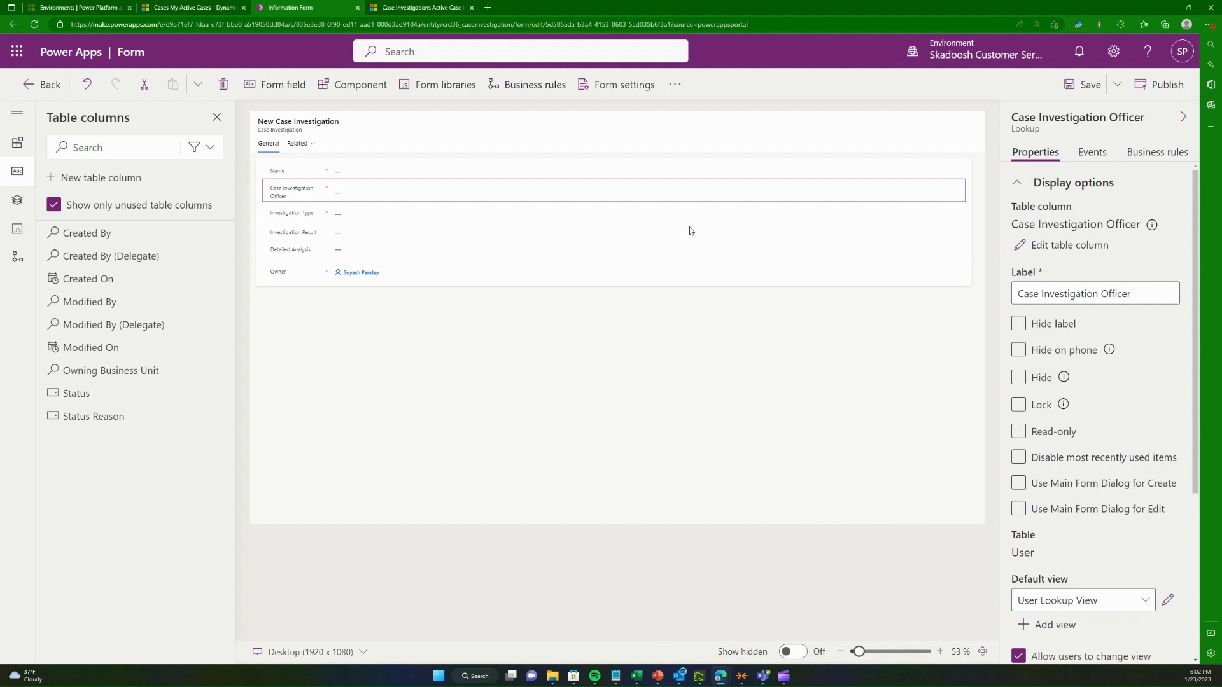
Step: Publish the Information form and reload Case Investigations in the Customer Service Hub app
{"action": "left_click", "coordinate": [1164, 85]}
{"action": "left_click", "coordinate": [391, 5]}
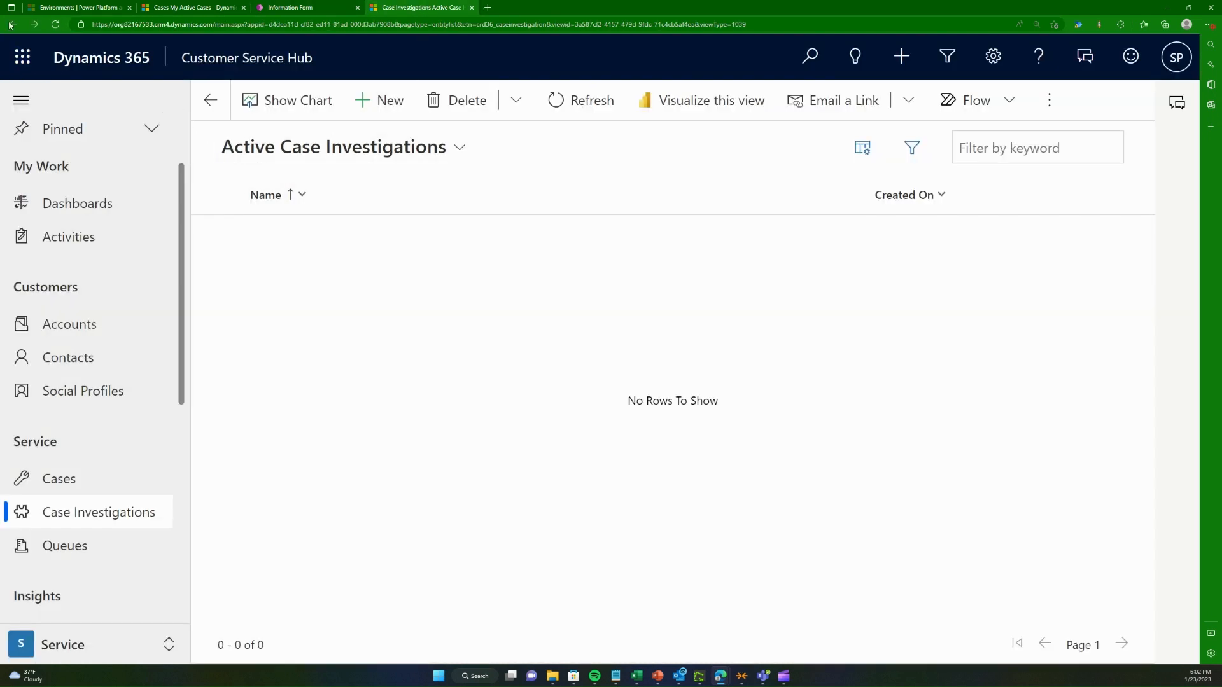
{"action": "left_click", "coordinate": [56, 26]}
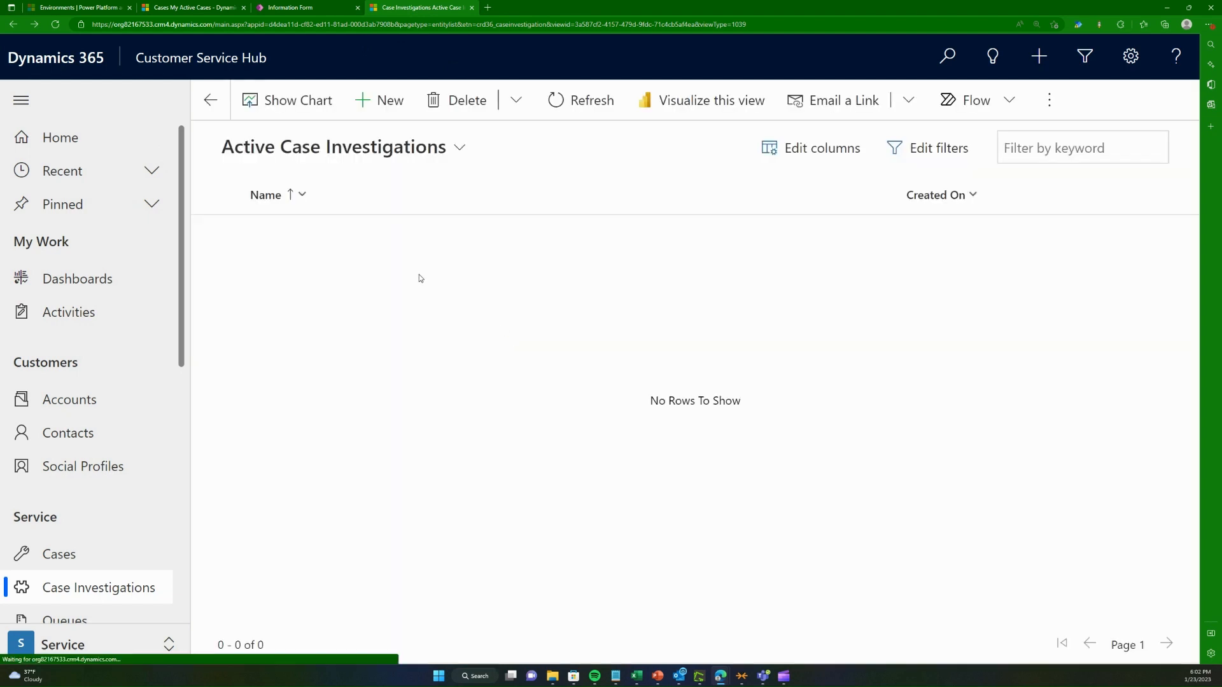
Step: Start a new case investigation named "Investigation 1" and assign the same user as the owner as Case Investigation Officer
{"action": "left_click", "coordinate": [382, 101]}
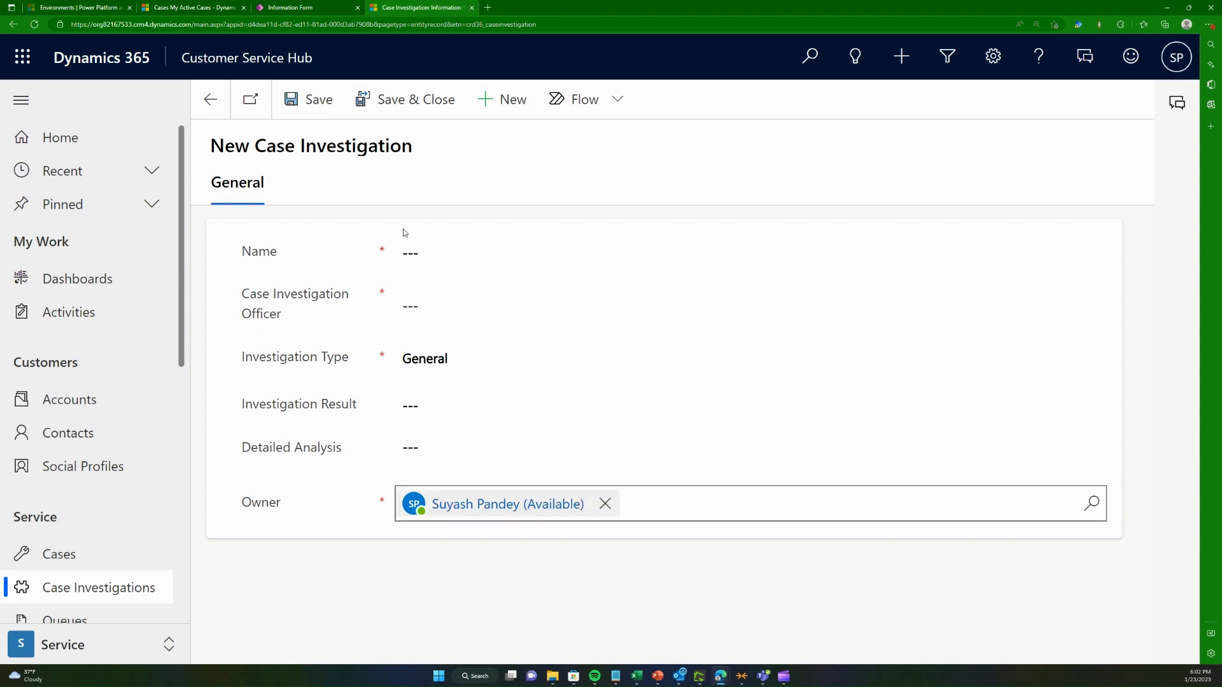
{"action": "left_click", "coordinate": [540, 244]}
{"action": "type", "text": "I"}
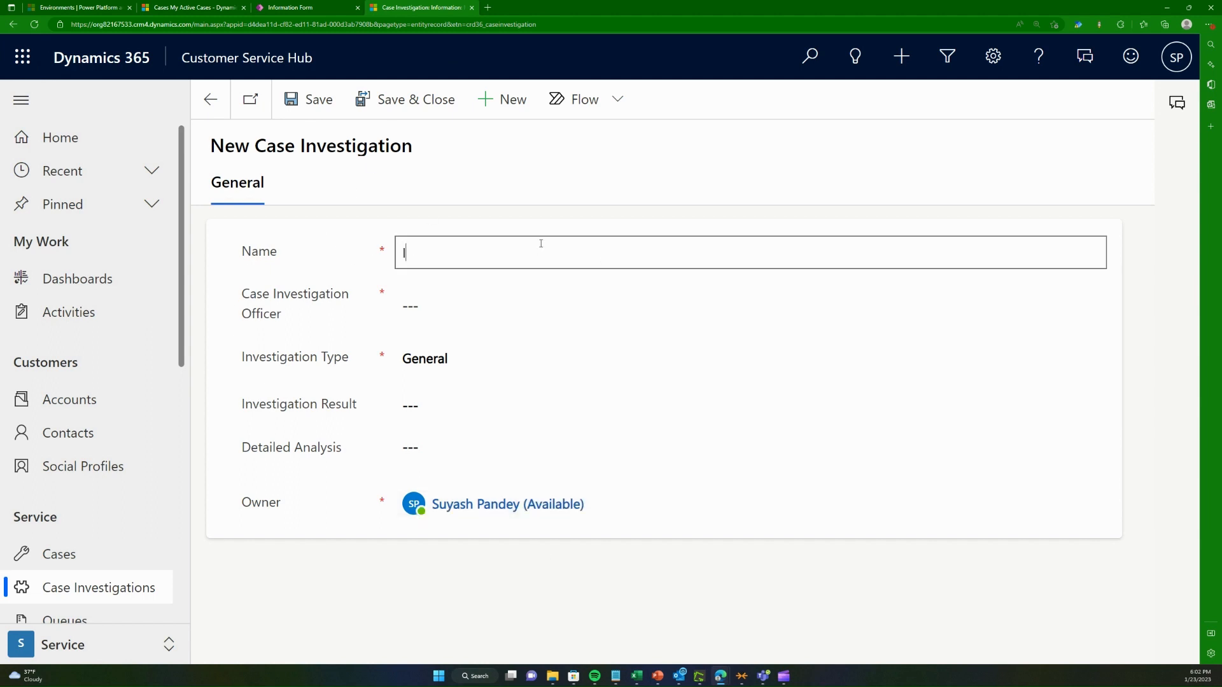
{"action": "type", "text": "nvestigation 1"}
{"action": "left_click", "coordinate": [487, 299]}
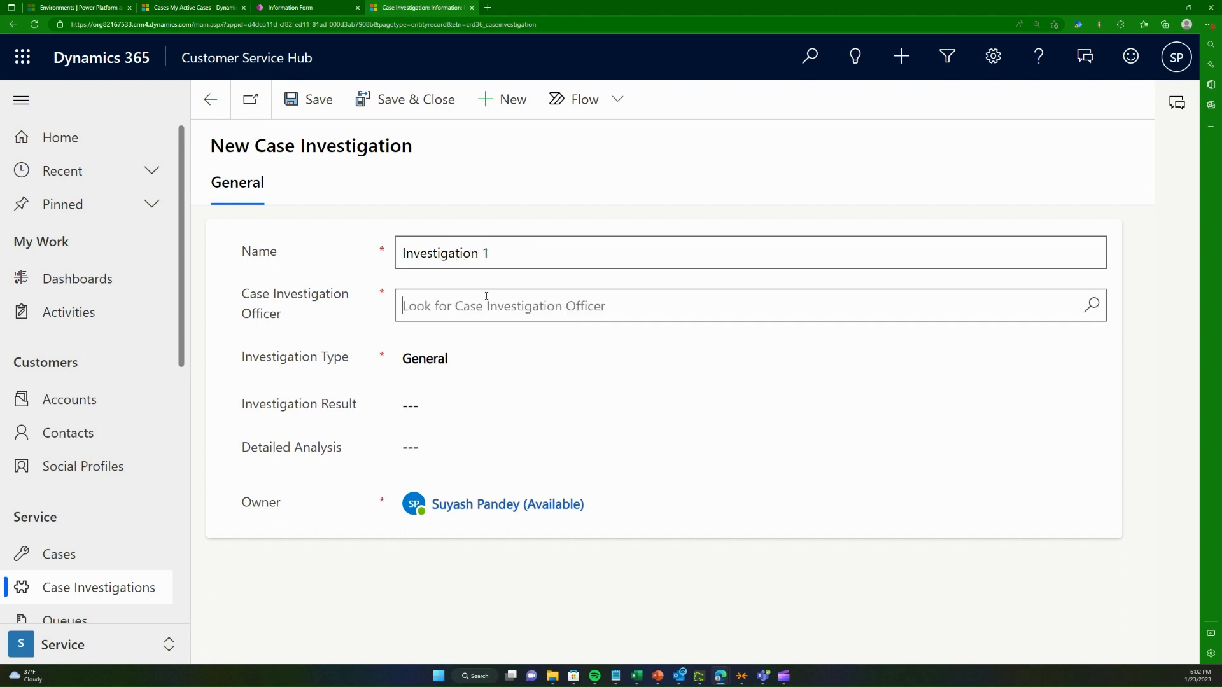
{"action": "left_click", "coordinate": [499, 376]}
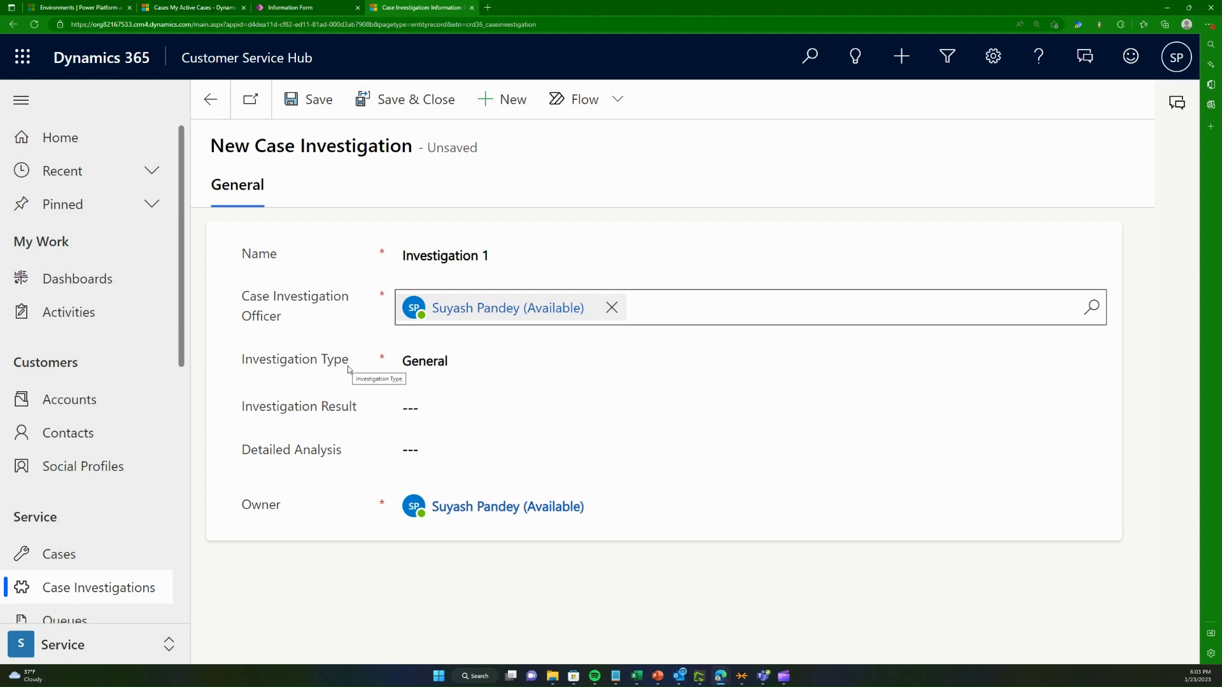
Step: Set the Investigation Type to Quality and enter "Investigation was okay" as the Investigation Result
{"action": "left_click", "coordinate": [423, 366]}
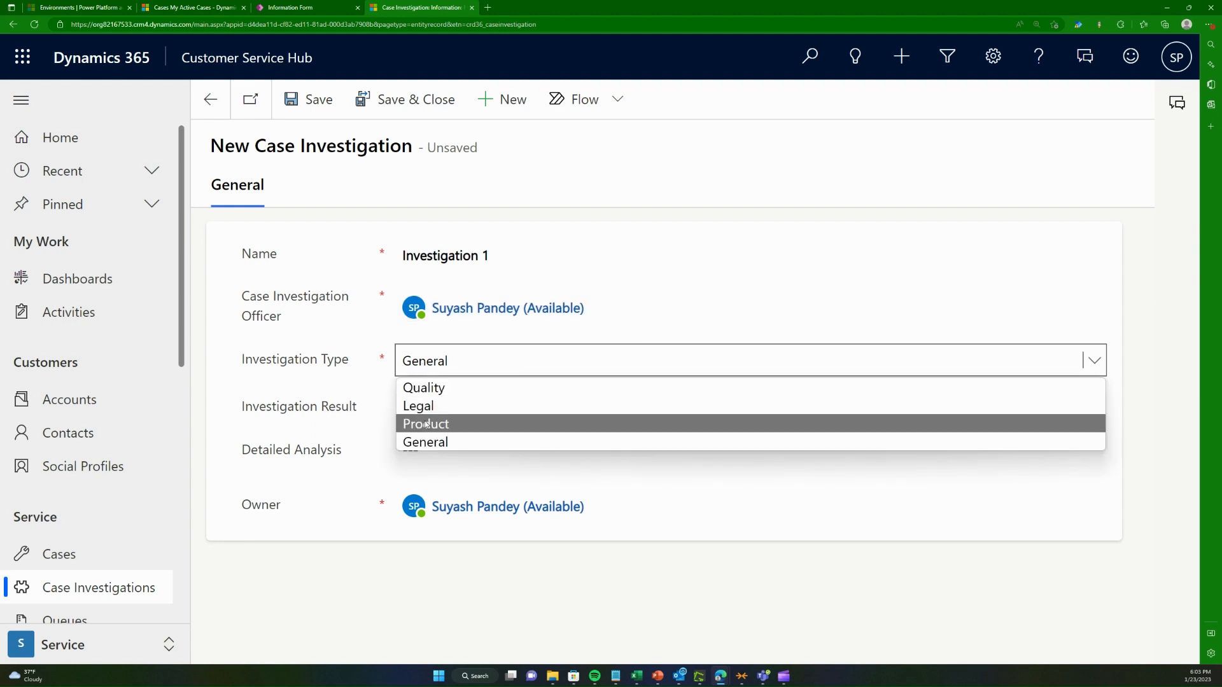
{"action": "left_click", "coordinate": [436, 388]}
{"action": "left_click", "coordinate": [338, 414]}
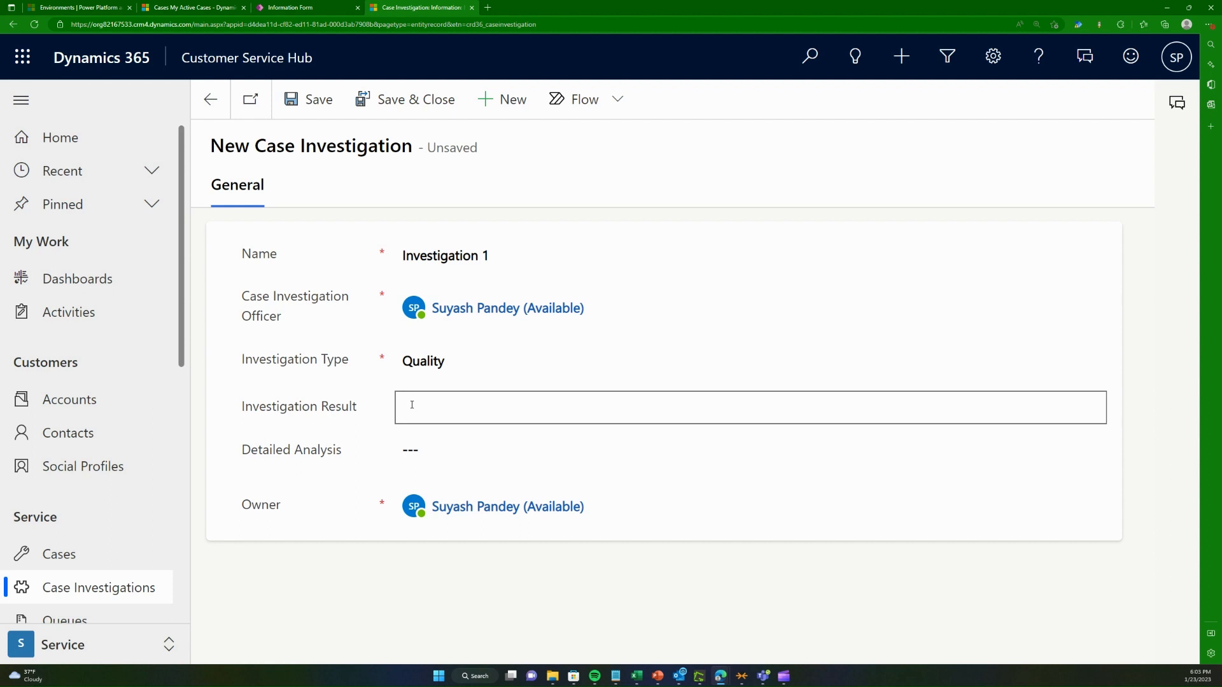
{"action": "type", "text": "Investigation was okay"}
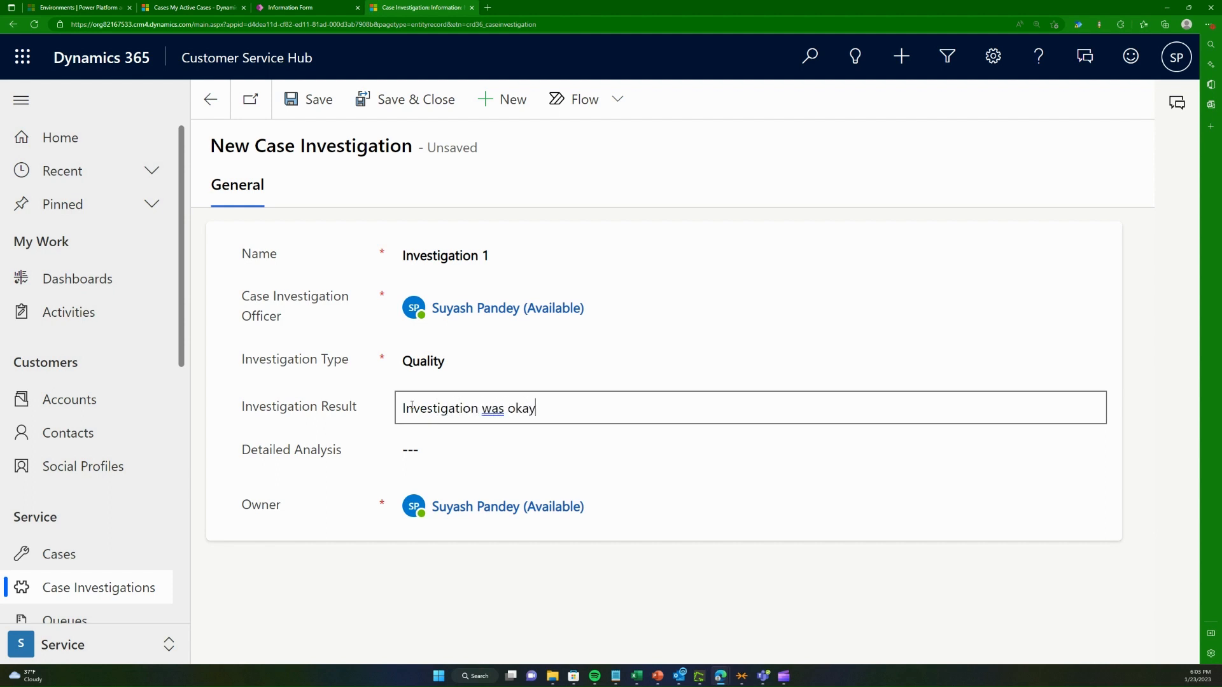
Step: Enter "Blah blah blah .. investigation" as the Detailed Analysis, then save and close the case investigation
{"action": "key", "text": "Tab"}
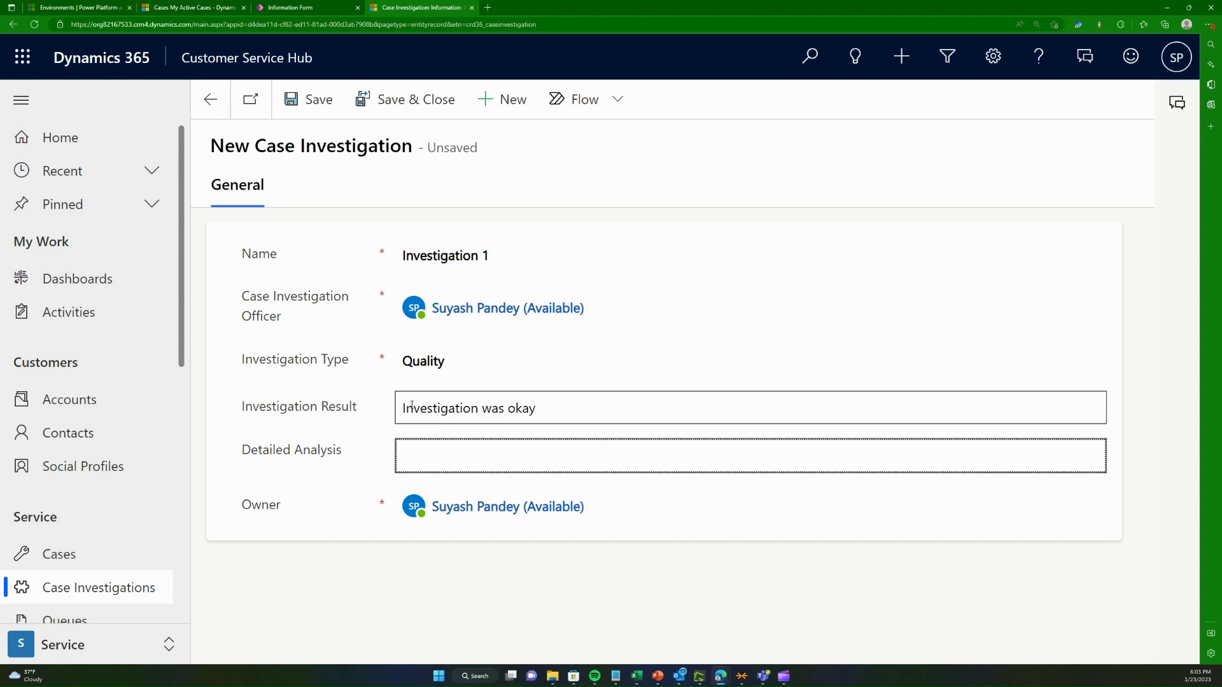
{"action": "type", "text": "Blah blah blah .. investigatio"}
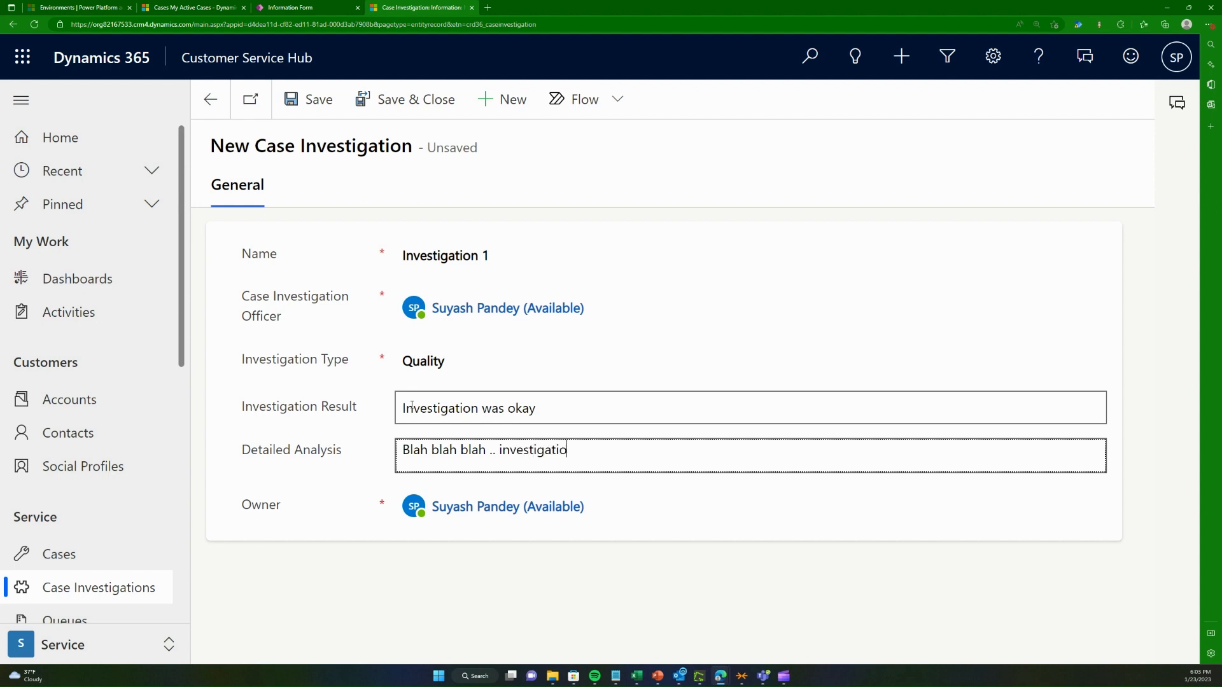
{"action": "type", "text": "n"}
{"action": "left_click", "coordinate": [322, 221]}
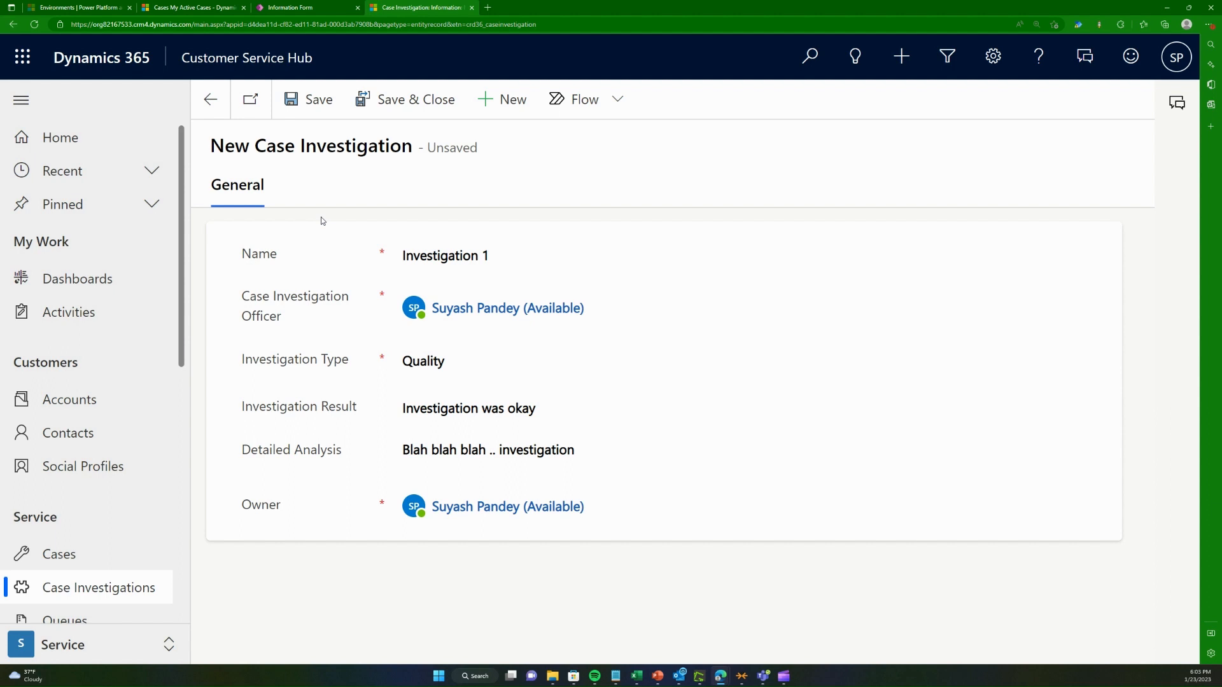
{"action": "left_click", "coordinate": [326, 110]}
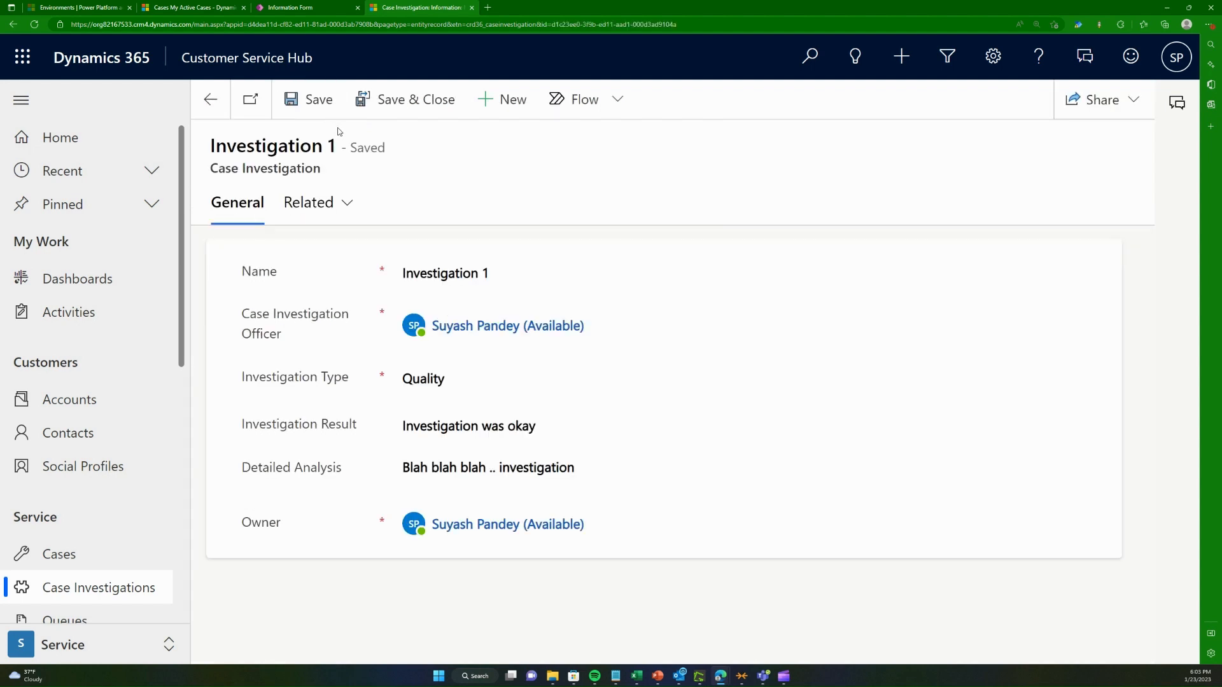
{"action": "left_click", "coordinate": [406, 110]}
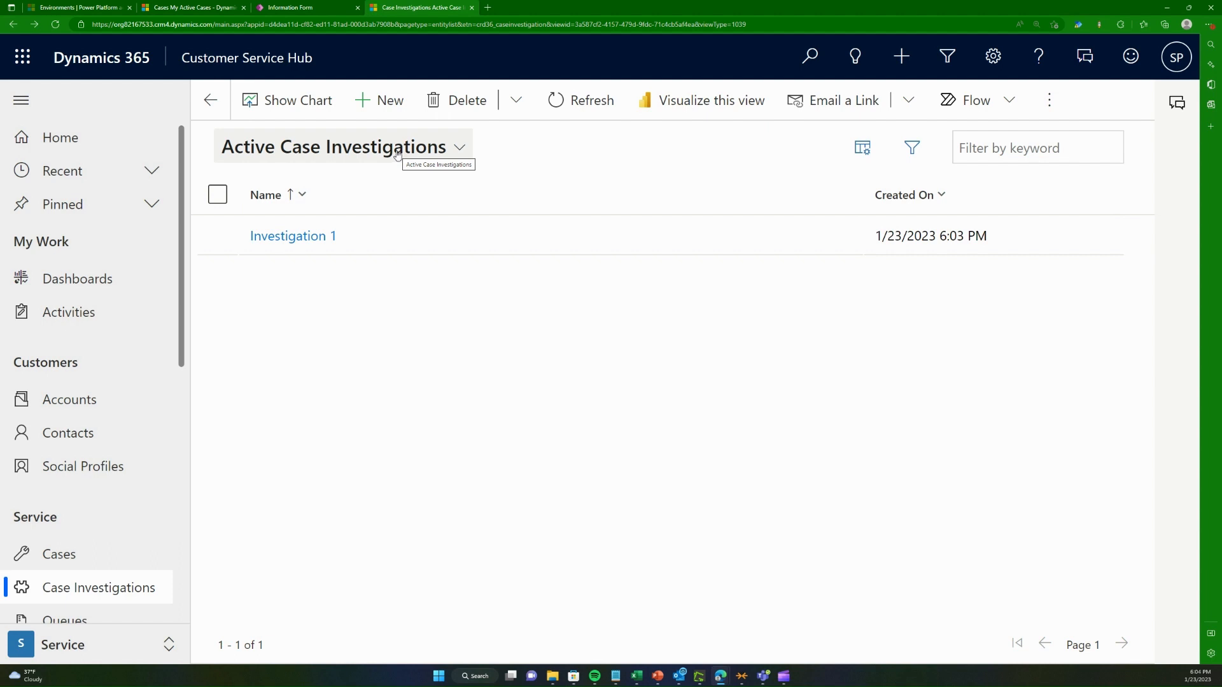
Step: Switch to Power Apps, leave the form editor and open the list of views for the Case Investigation table
{"action": "left_click", "coordinate": [266, 7]}
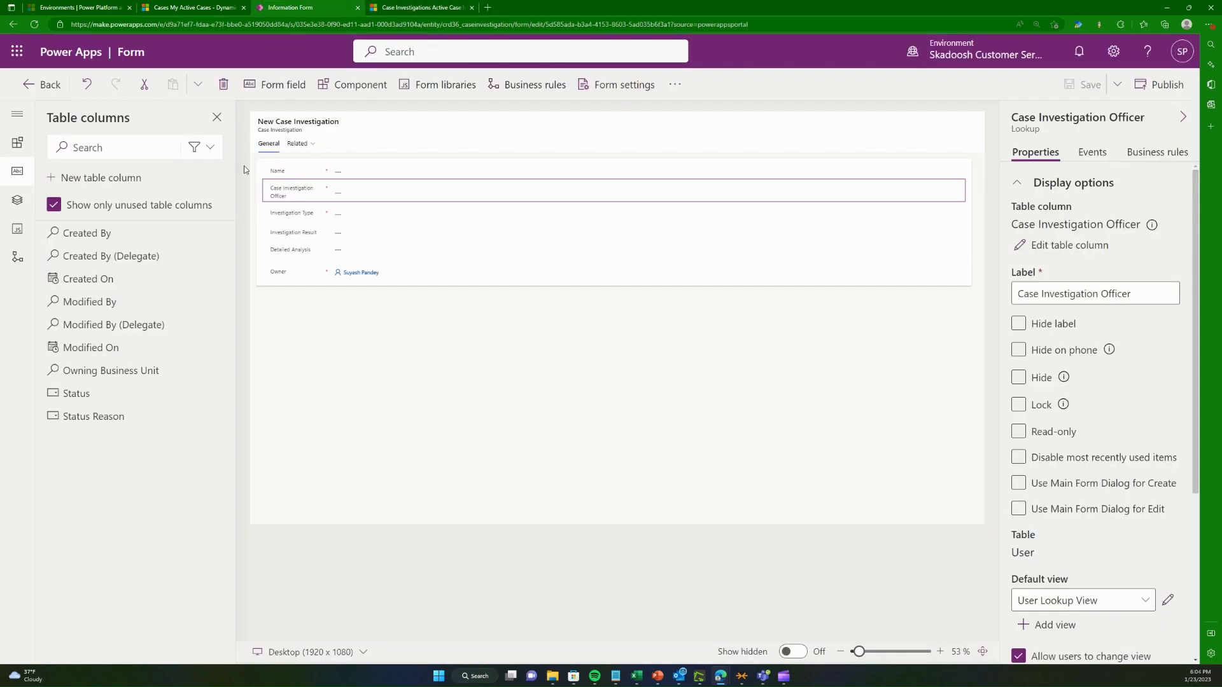
{"action": "left_click", "coordinate": [412, 7]}
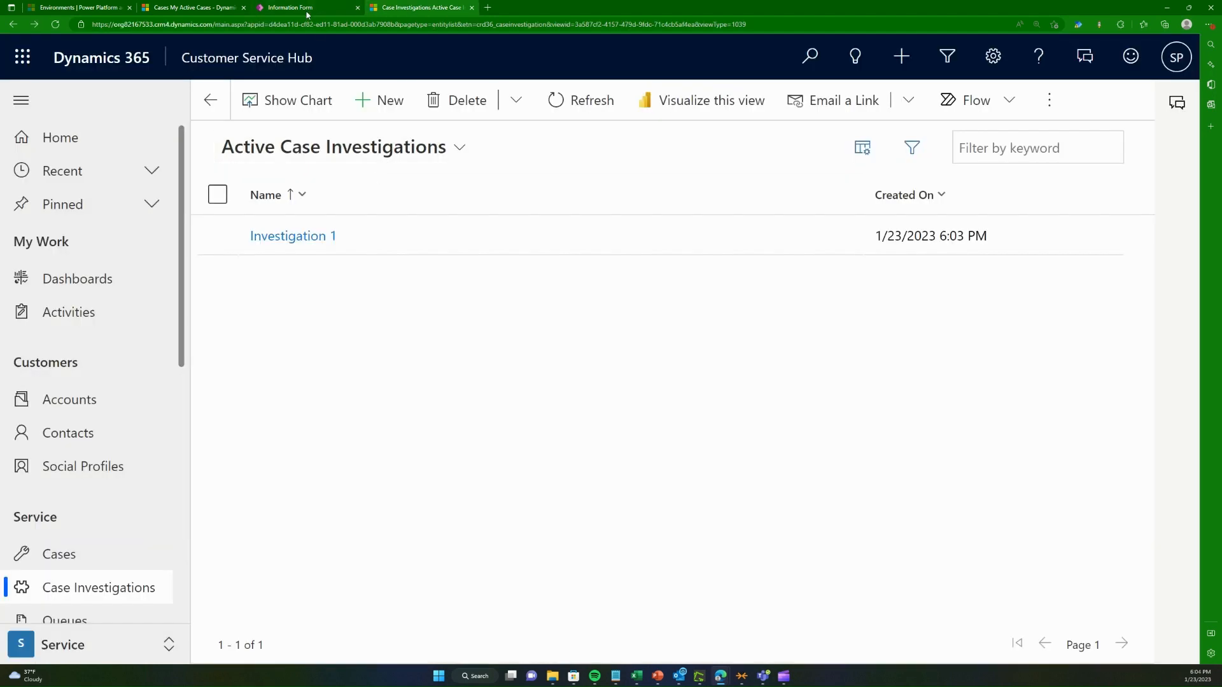
{"action": "left_click", "coordinate": [272, 7]}
{"action": "left_click", "coordinate": [66, 85]}
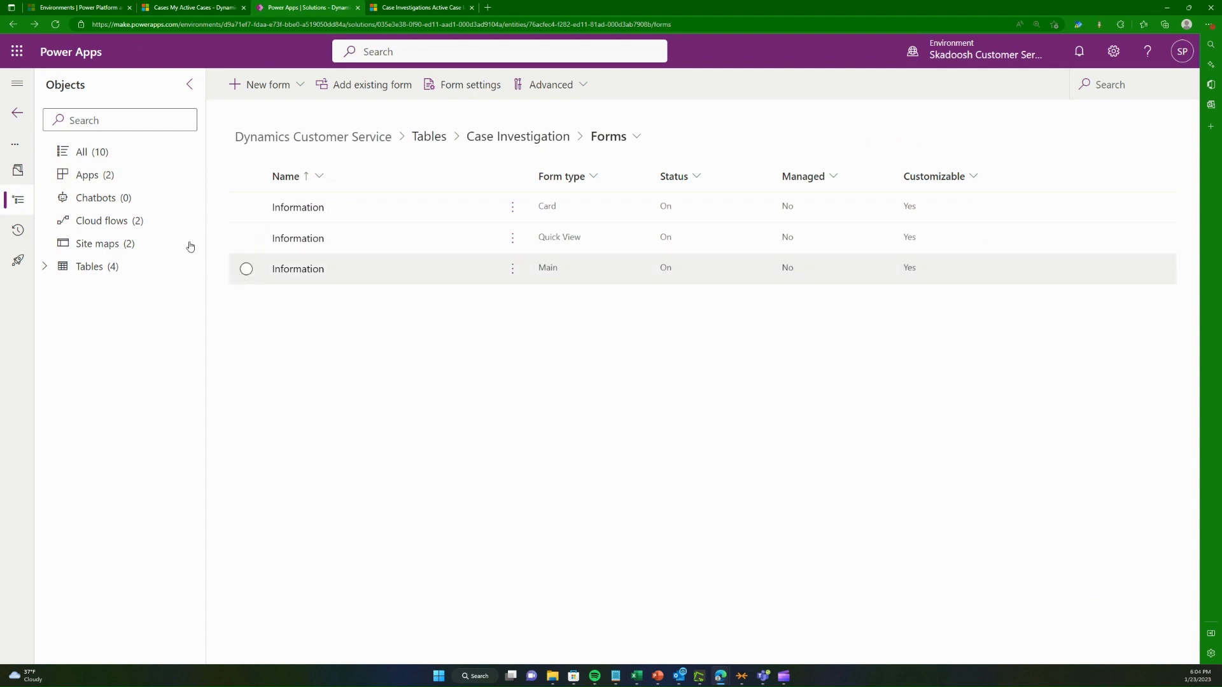
{"action": "left_click", "coordinate": [45, 268]}
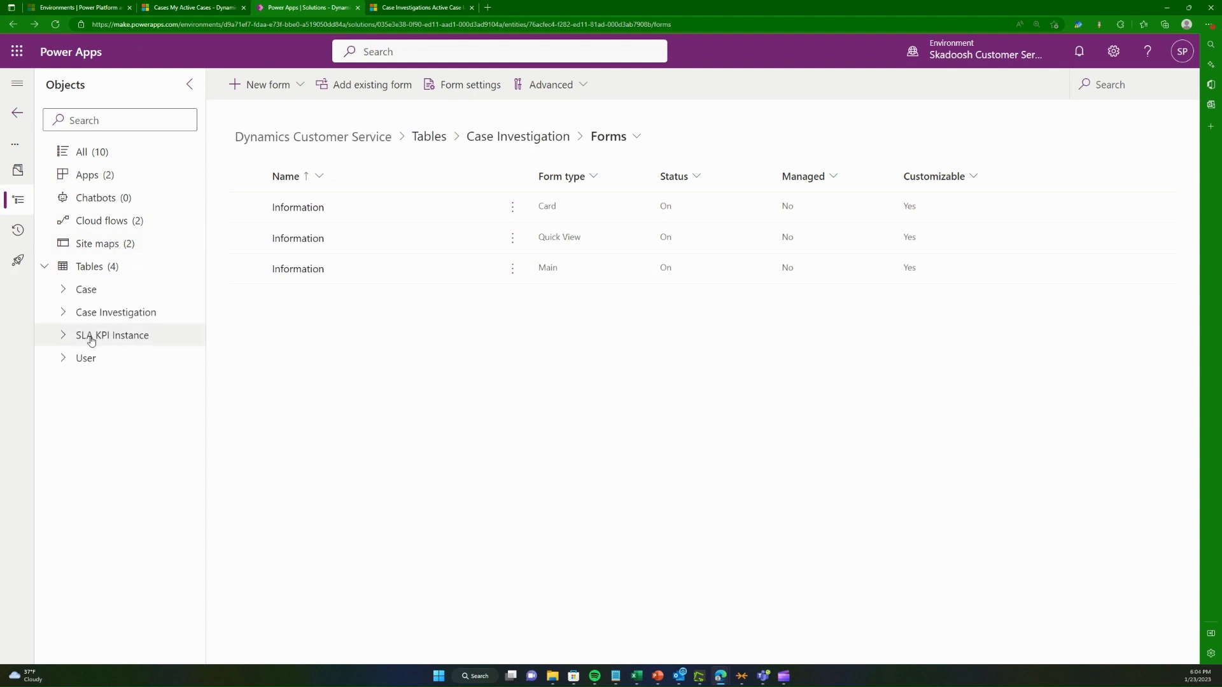
{"action": "left_click", "coordinate": [70, 313]}
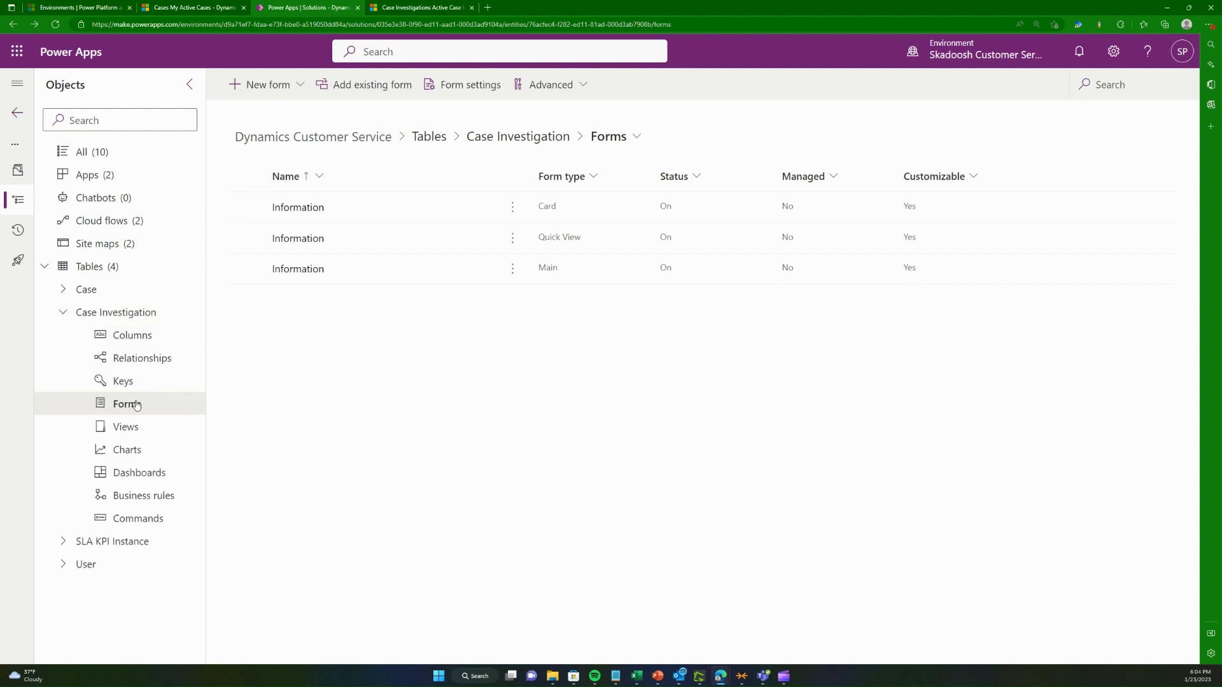
{"action": "left_click", "coordinate": [136, 429]}
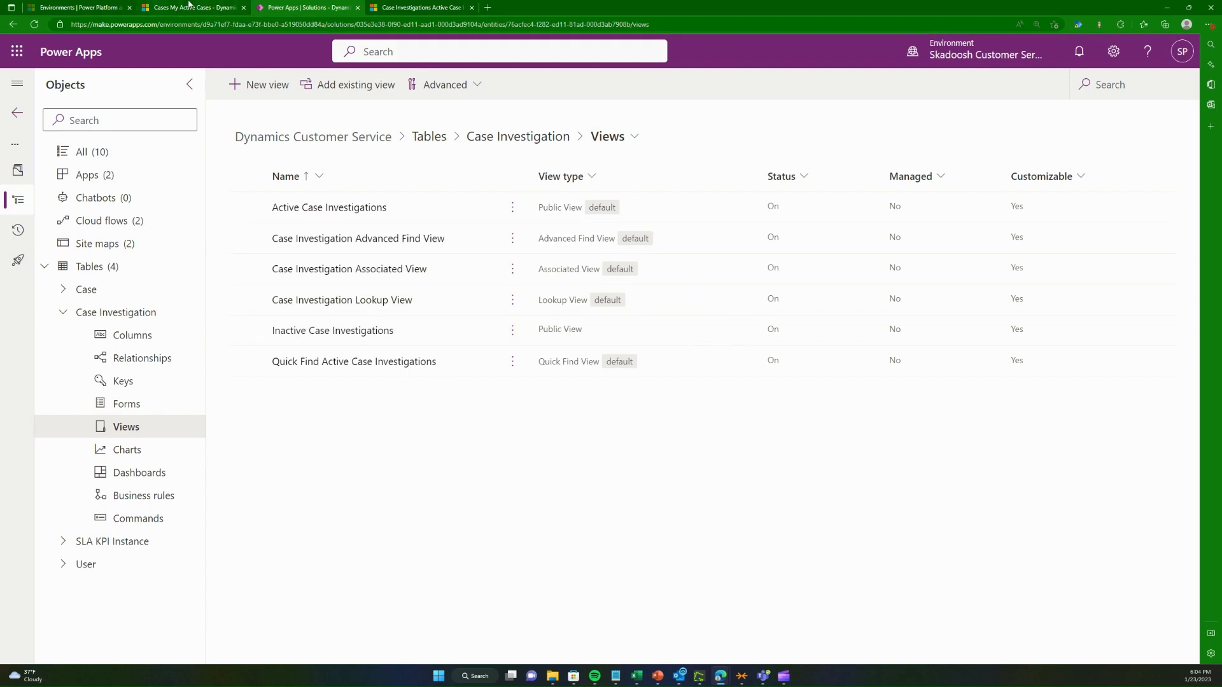
Step: Look at the available case views and the Active Case Investigations list in the Customer Service Hub app, then return to Power Apps
{"action": "left_click", "coordinate": [189, 7]}
{"action": "left_click", "coordinate": [374, 147]}
{"action": "key", "text": "Escape"}
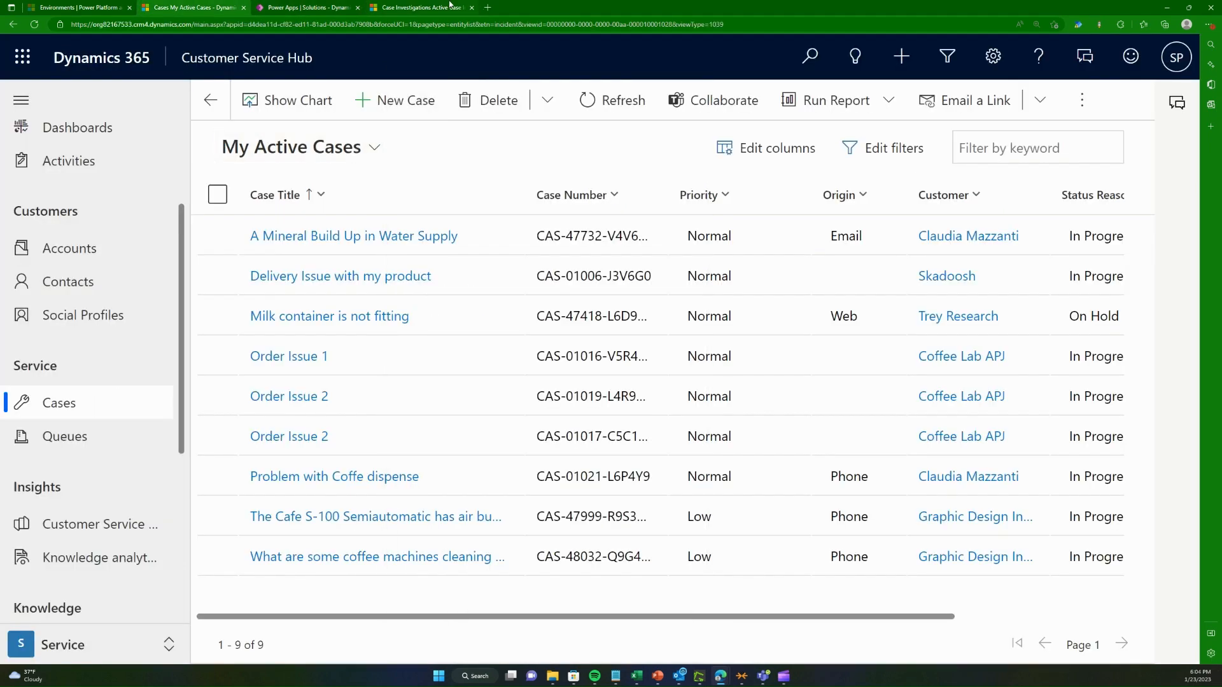
{"action": "left_click", "coordinate": [450, 5]}
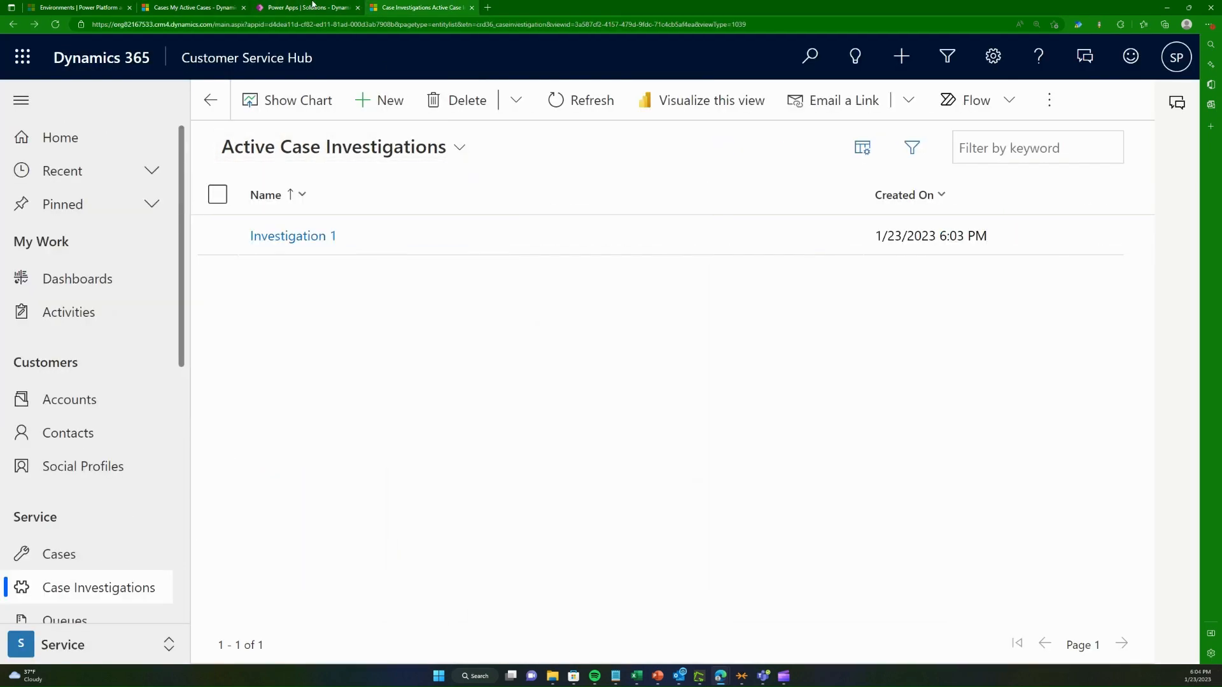
{"action": "left_click", "coordinate": [312, 6]}
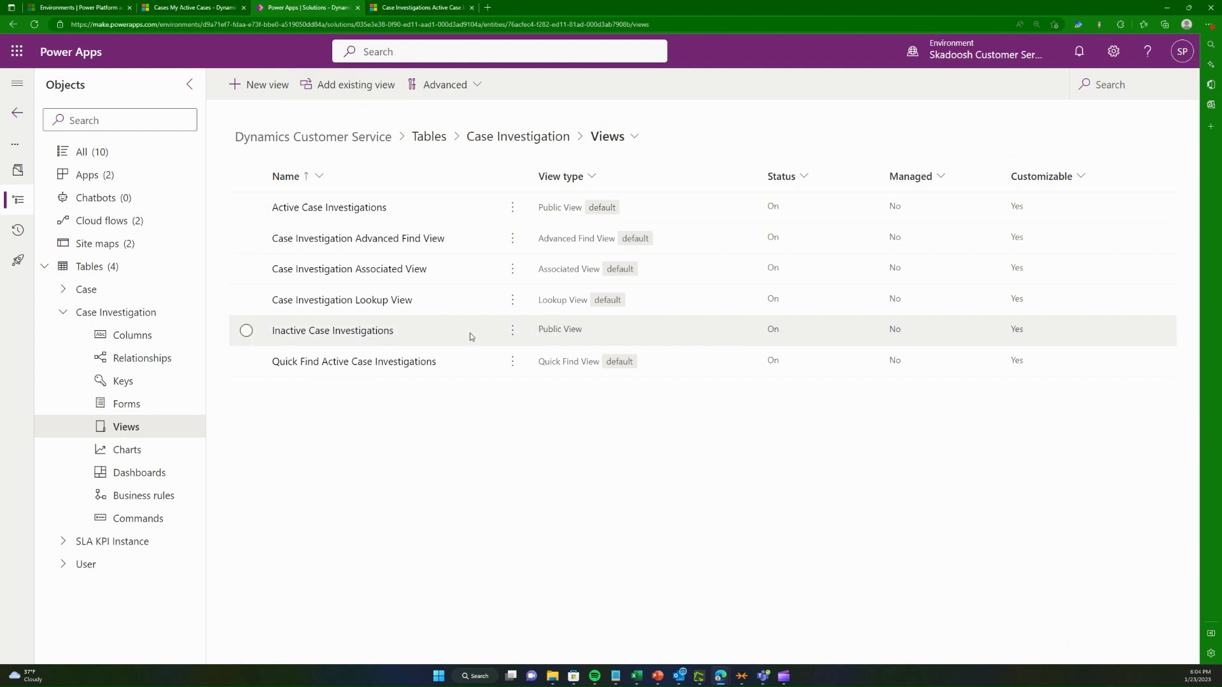
Step: Edit the Active Case Investigations view and add the Case Investigation Officer column between Name and Created On
{"action": "left_click", "coordinate": [355, 213]}
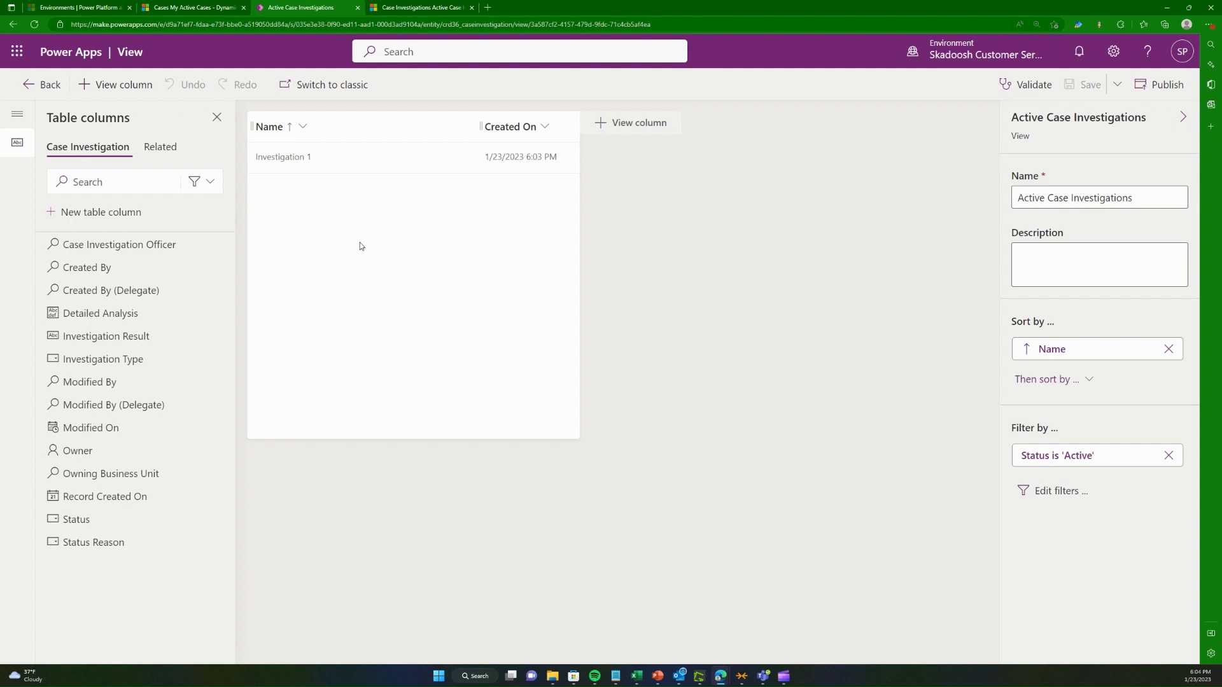
{"action": "left_click", "coordinate": [636, 124]}
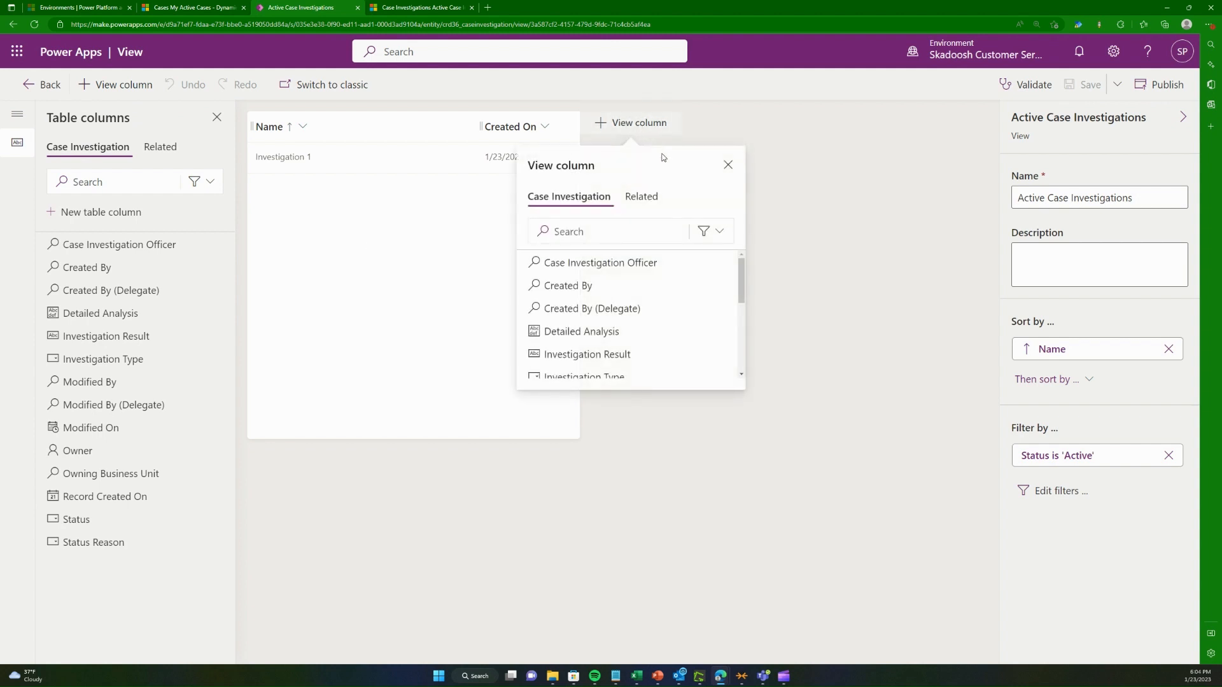
{"action": "left_click", "coordinate": [637, 263]}
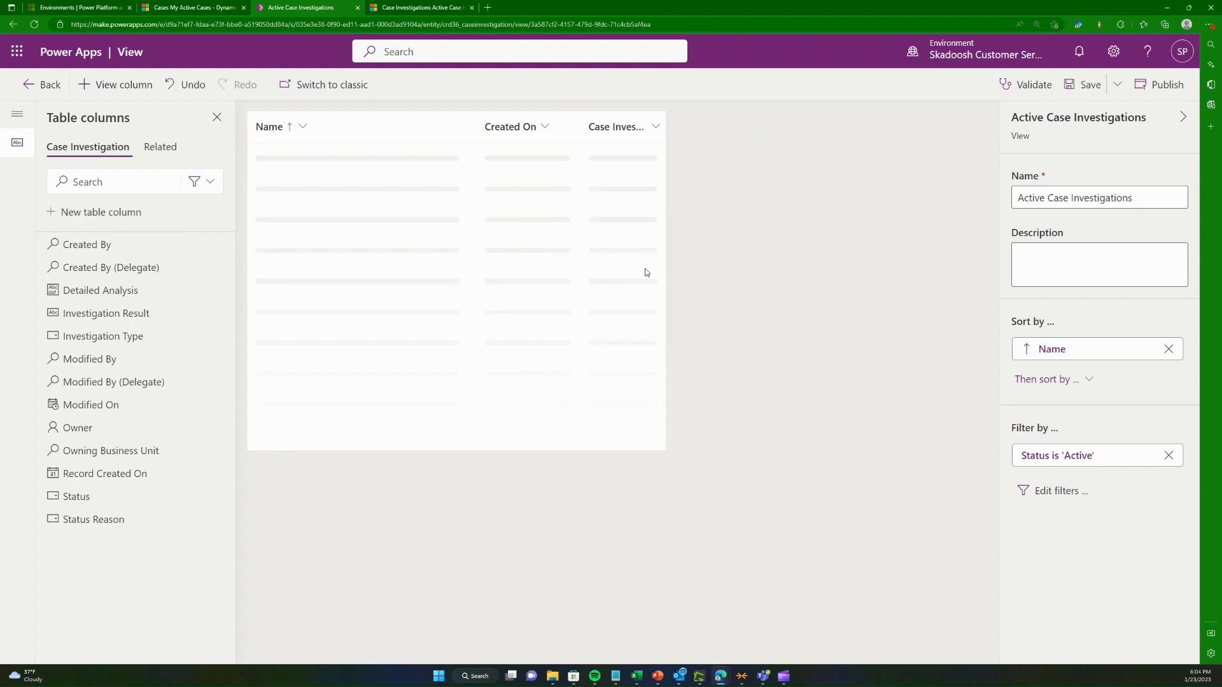
{"action": "left_click_drag", "start_coordinate": [643, 129], "coordinate": [523, 151]}
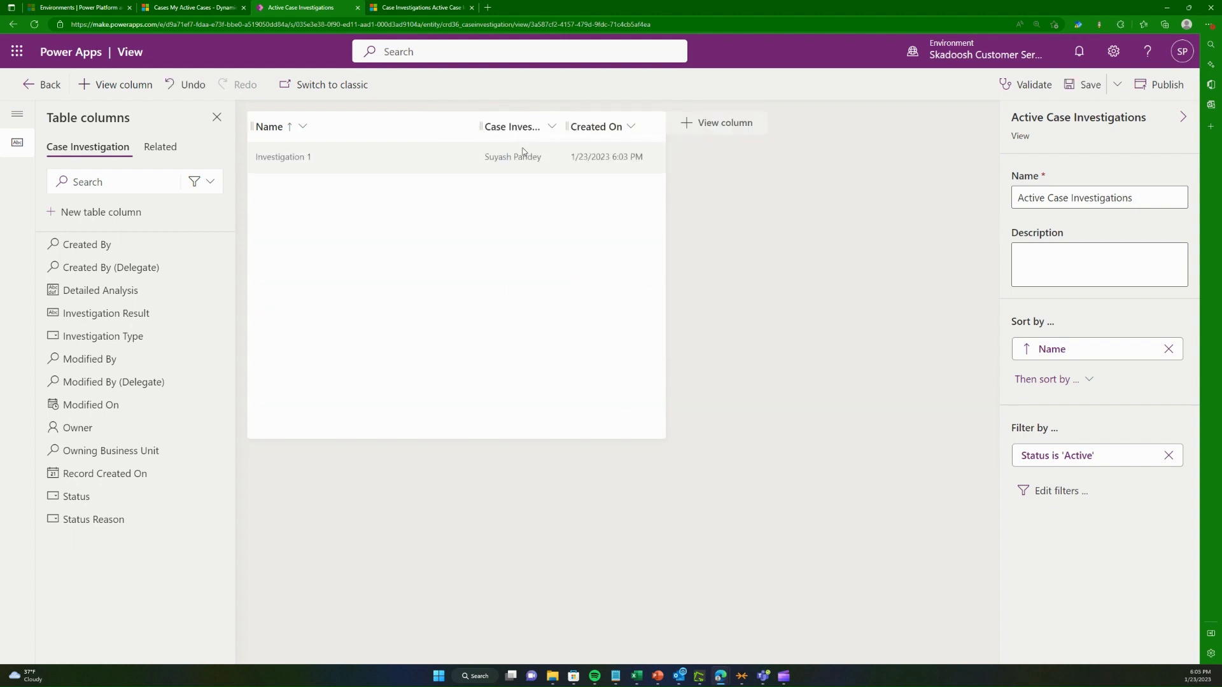
Step: Add the Investigation Result, Investigation Type and Modified By columns to the end of the view
{"action": "left_click", "coordinate": [717, 122]}
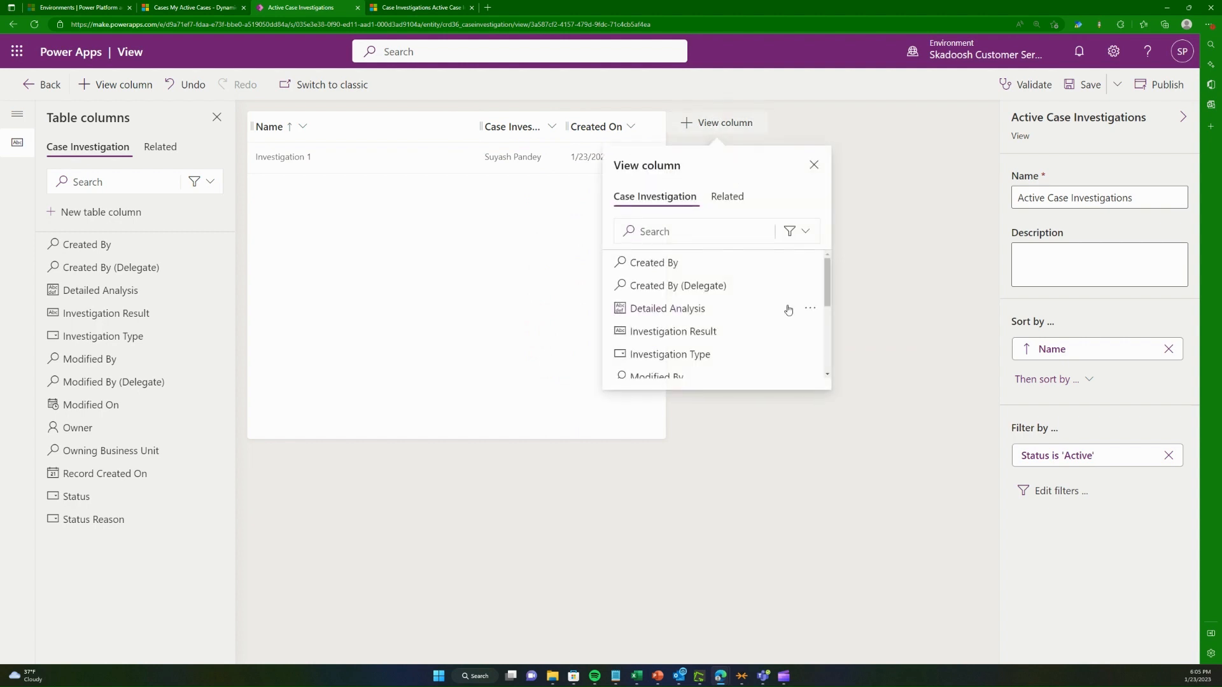
{"action": "left_click", "coordinate": [707, 339]}
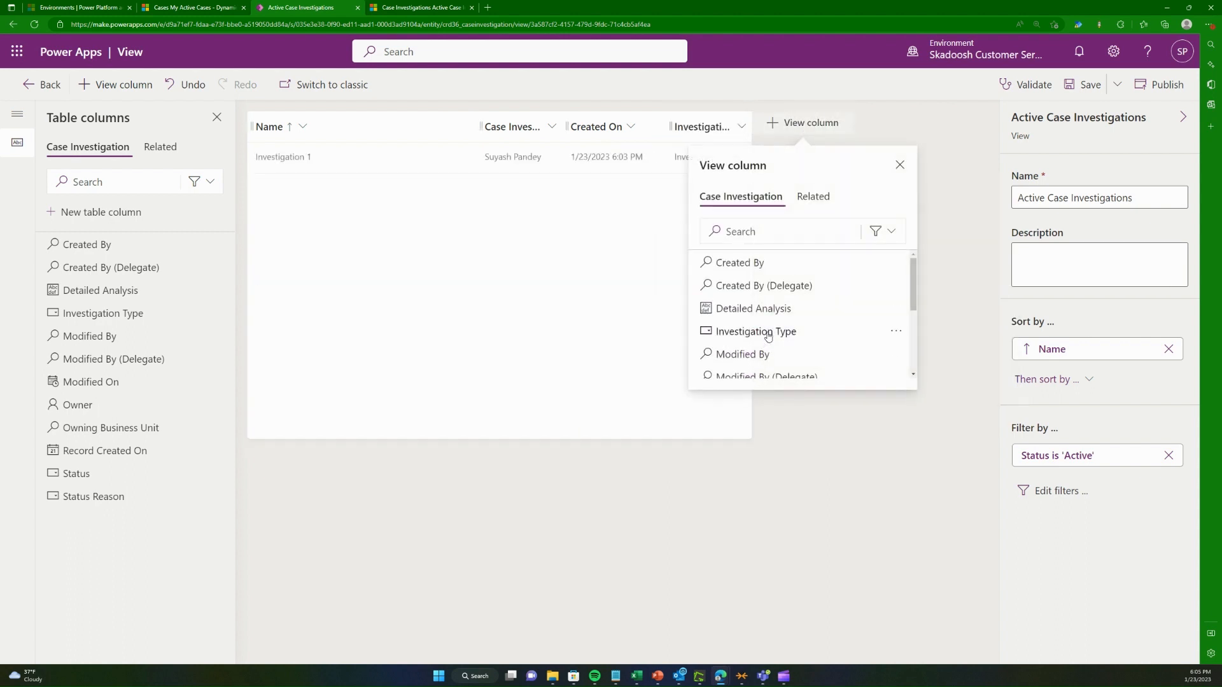
{"action": "left_click", "coordinate": [756, 330]}
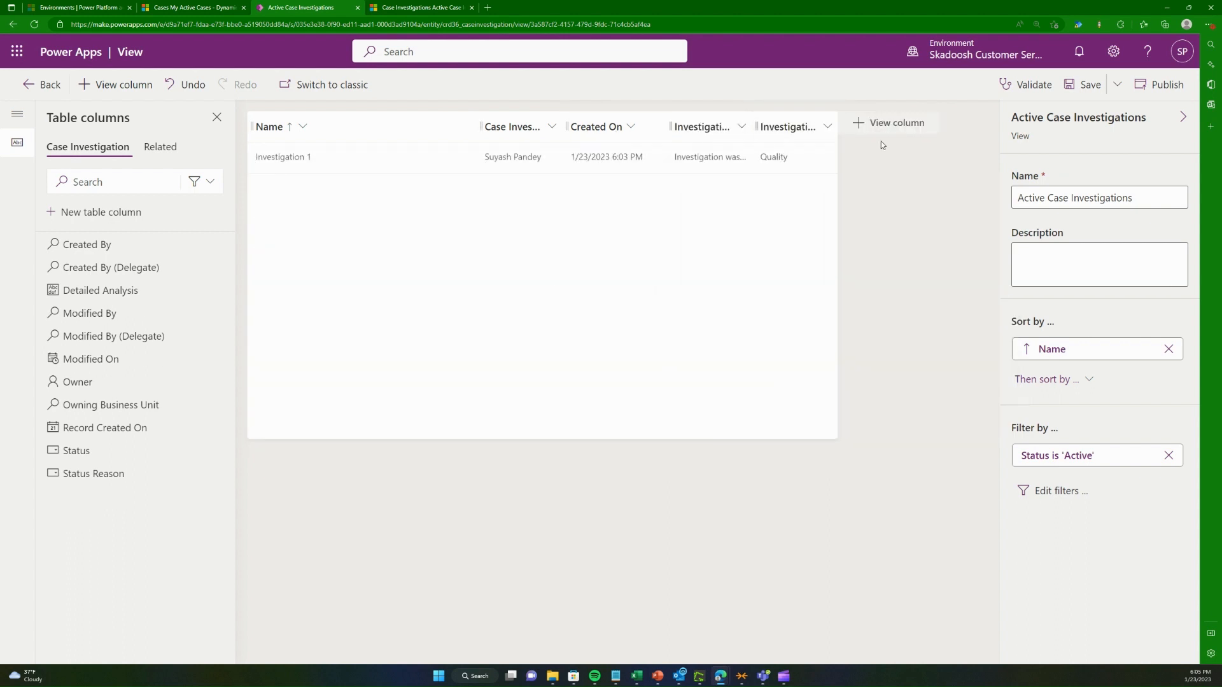
{"action": "left_click", "coordinate": [894, 123]}
{"action": "scroll", "coordinate": [859, 357], "scroll_direction": "down", "scroll_amount": 1}
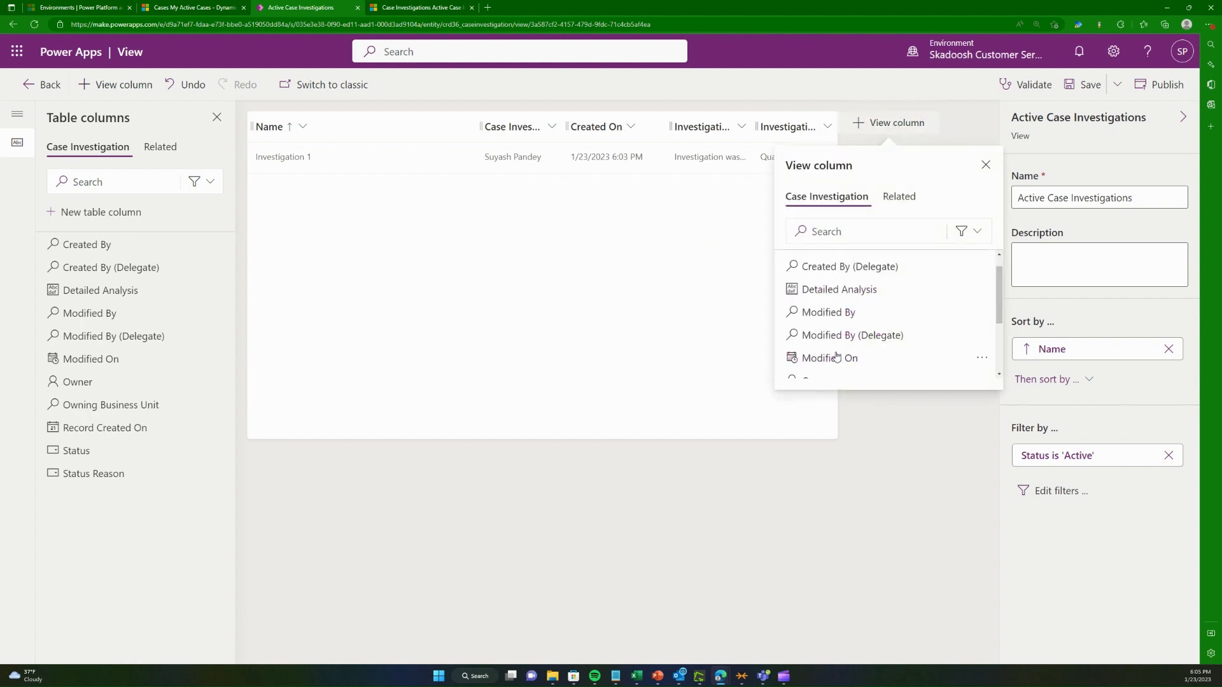
{"action": "left_click", "coordinate": [835, 312]}
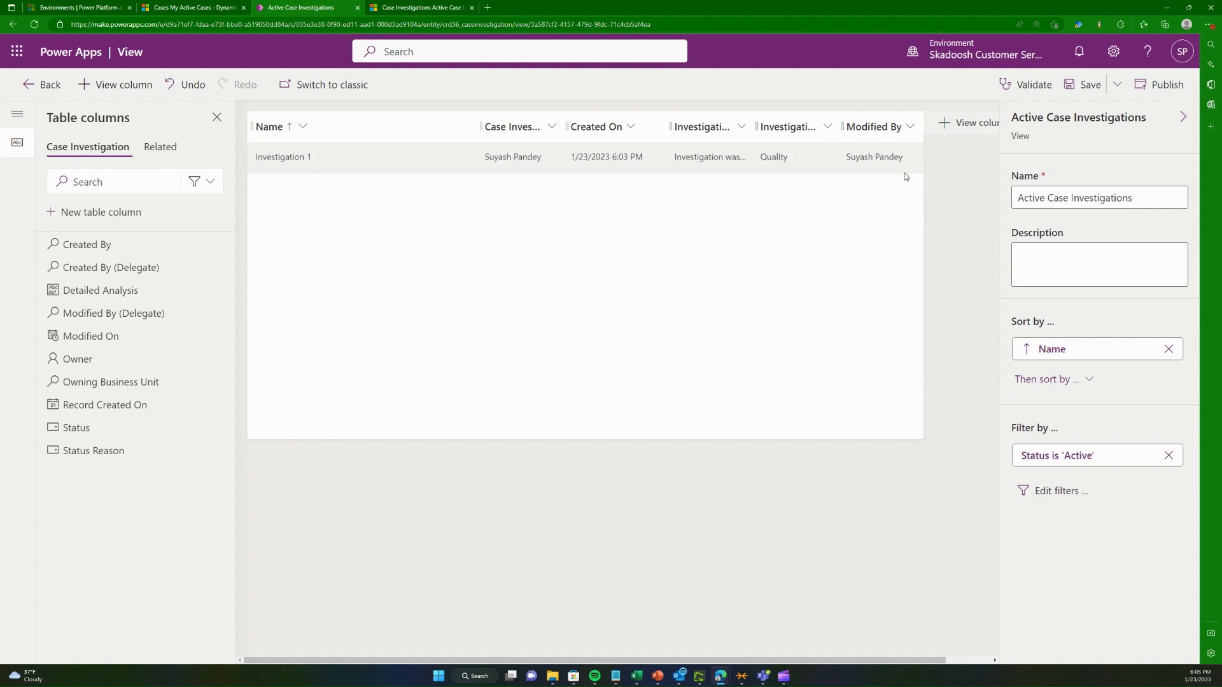
{"action": "left_click", "coordinate": [882, 131]}
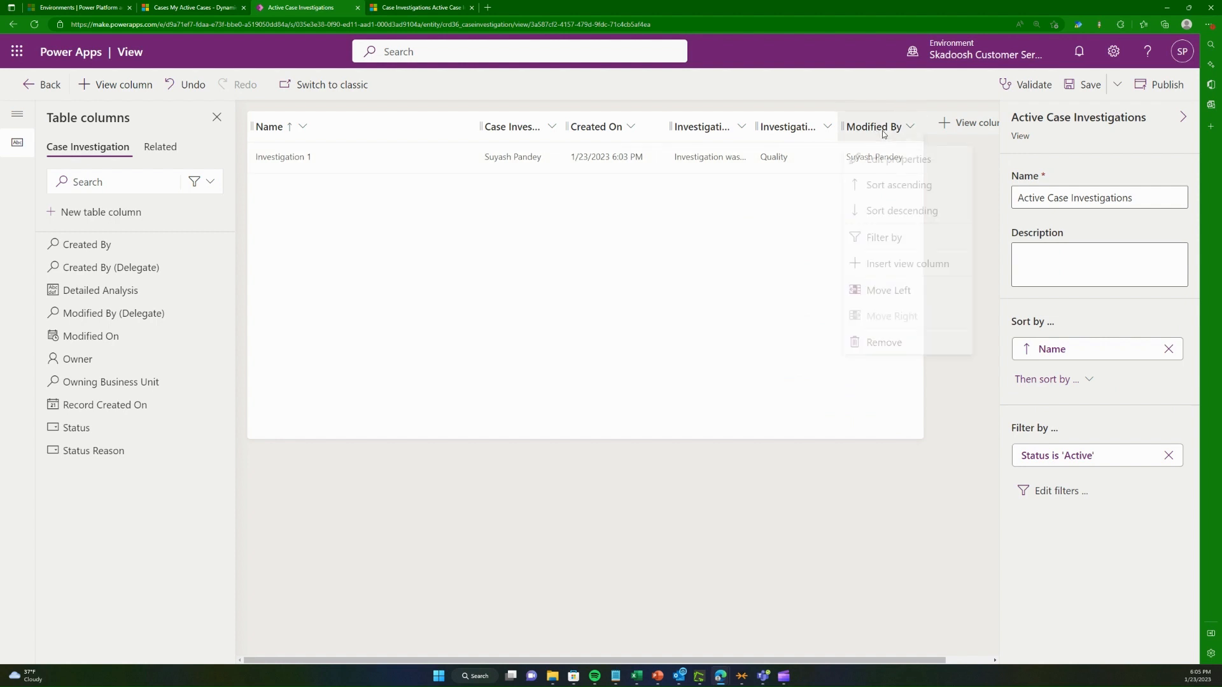
{"action": "left_click", "coordinate": [598, 530]}
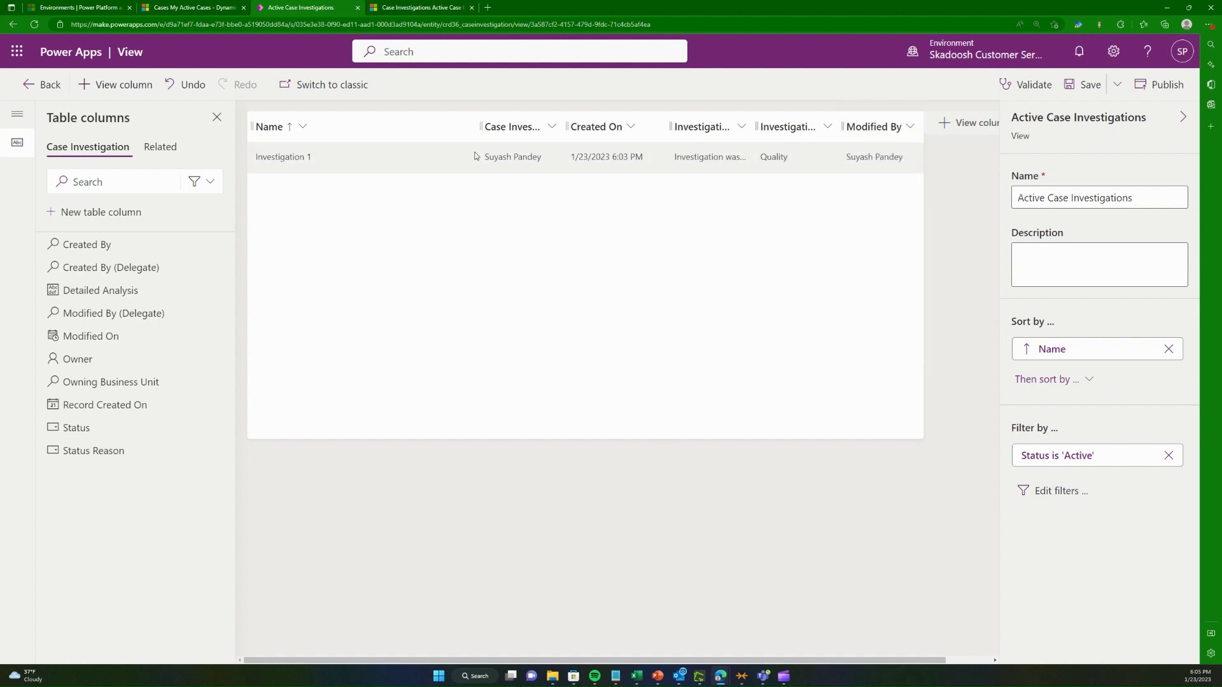
Step: Narrow the Name column and widen the Investigation Result column, then save and publish the view
{"action": "left_click_drag", "start_coordinate": [478, 128], "coordinate": [390, 136]}
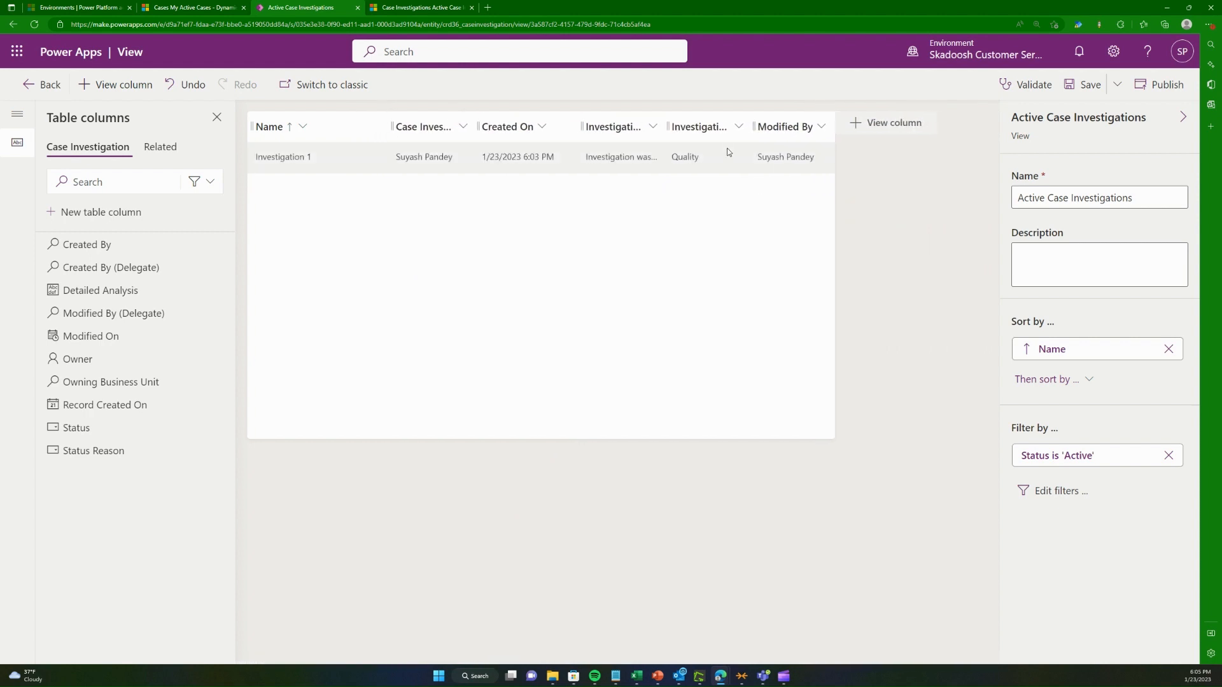
{"action": "left_click_drag", "start_coordinate": [666, 127], "coordinate": [737, 132]}
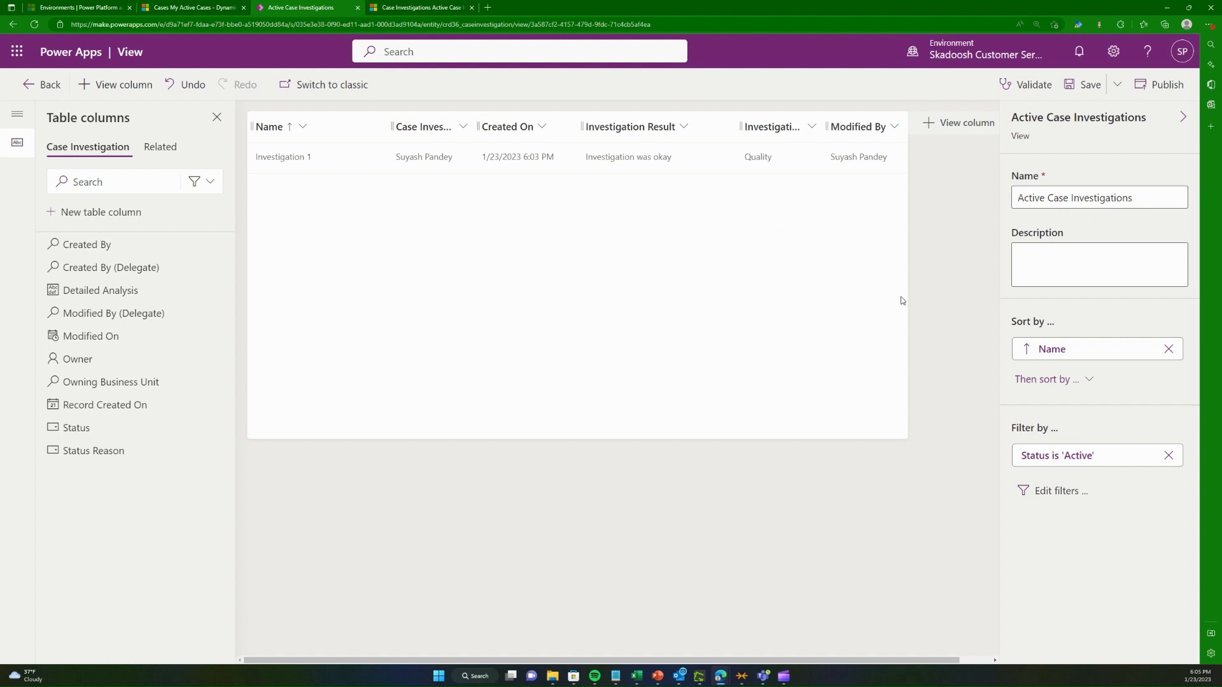
{"action": "left_click", "coordinate": [1085, 86]}
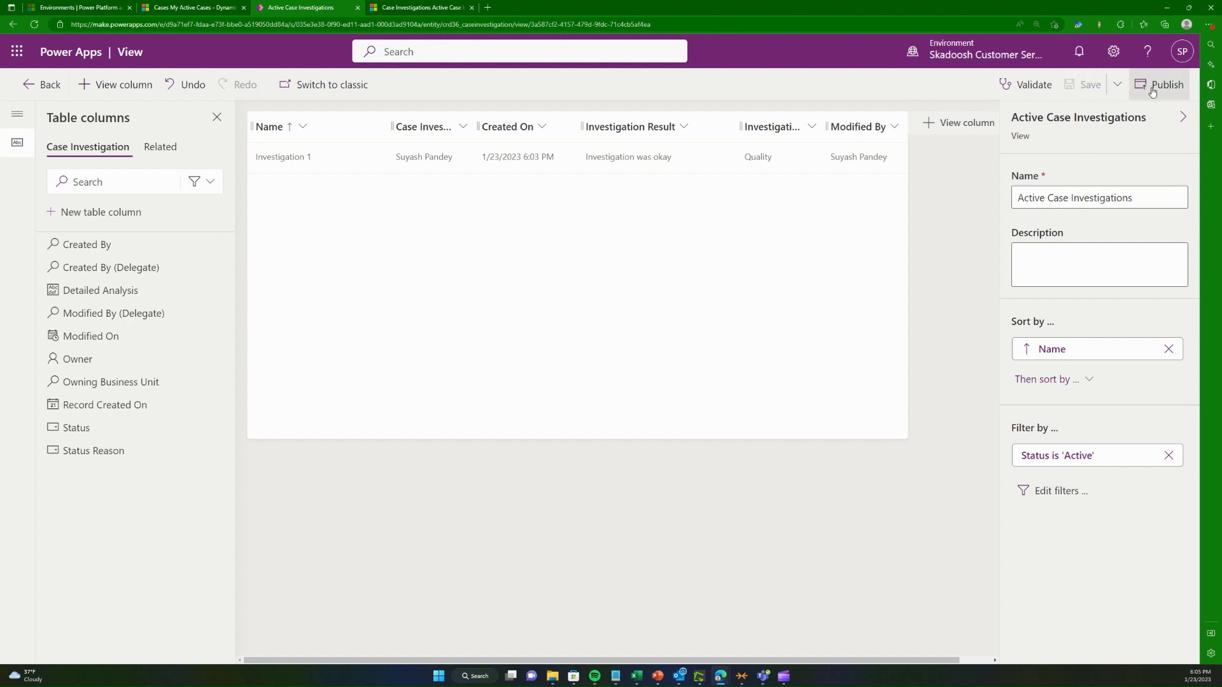
{"action": "left_click", "coordinate": [1154, 89]}
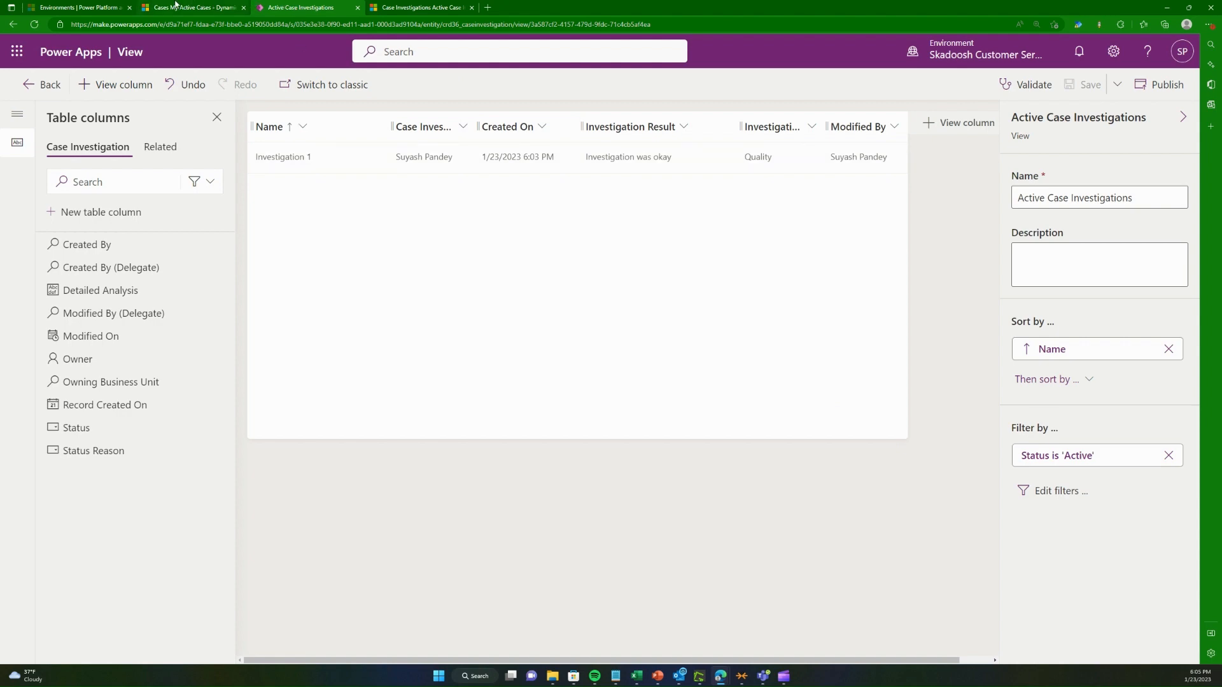
Step: Switch to the Customer Service Hub app and reload the Active Case Investigations list with the published columns
{"action": "left_click", "coordinate": [177, 7]}
{"action": "left_click", "coordinate": [401, 5]}
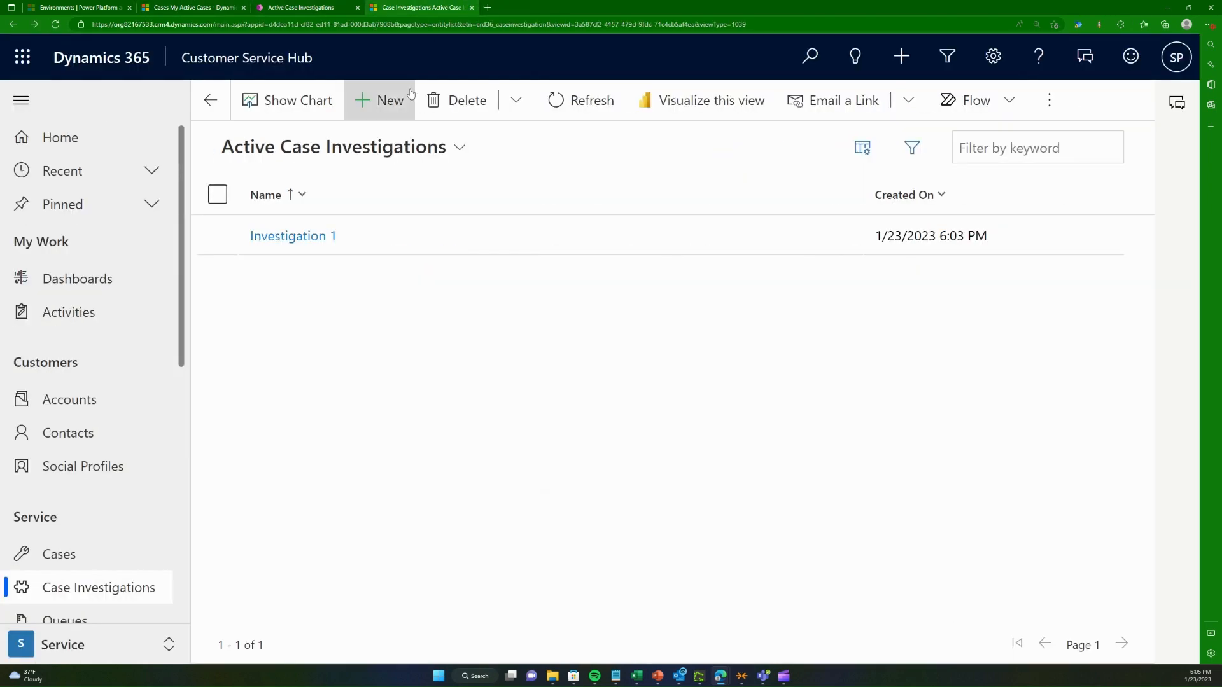
{"action": "left_click", "coordinate": [340, 6]}
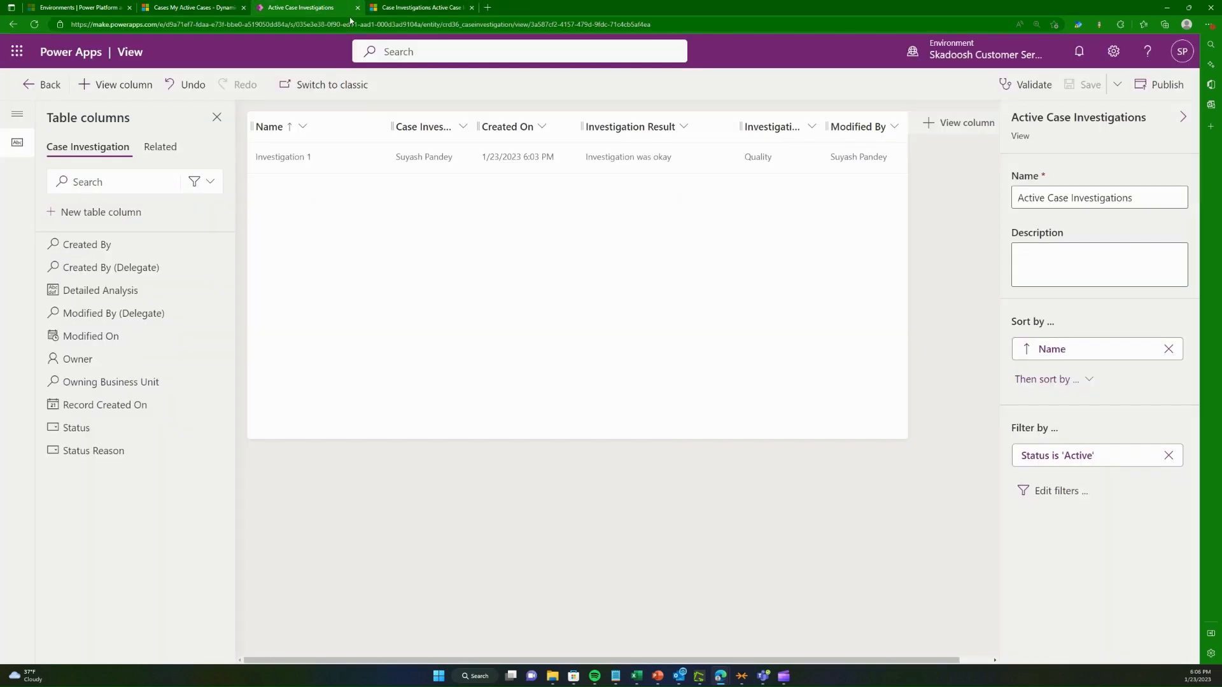
{"action": "left_click", "coordinate": [420, 7]}
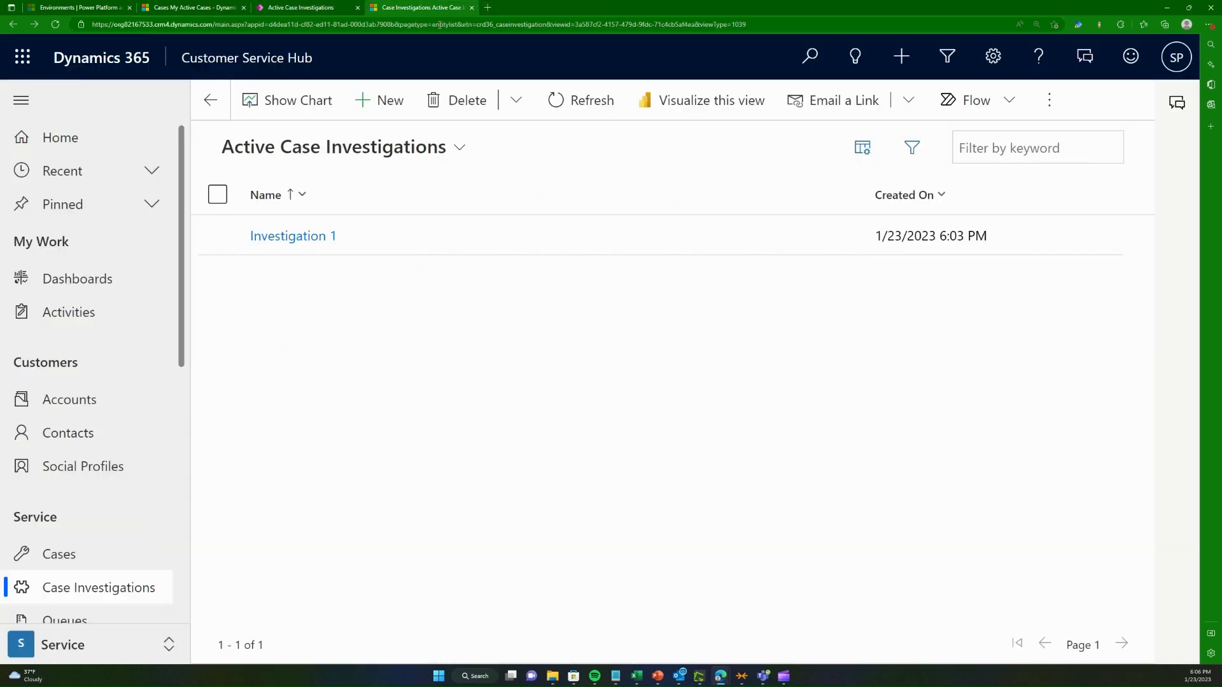
{"action": "left_click", "coordinate": [56, 24]}
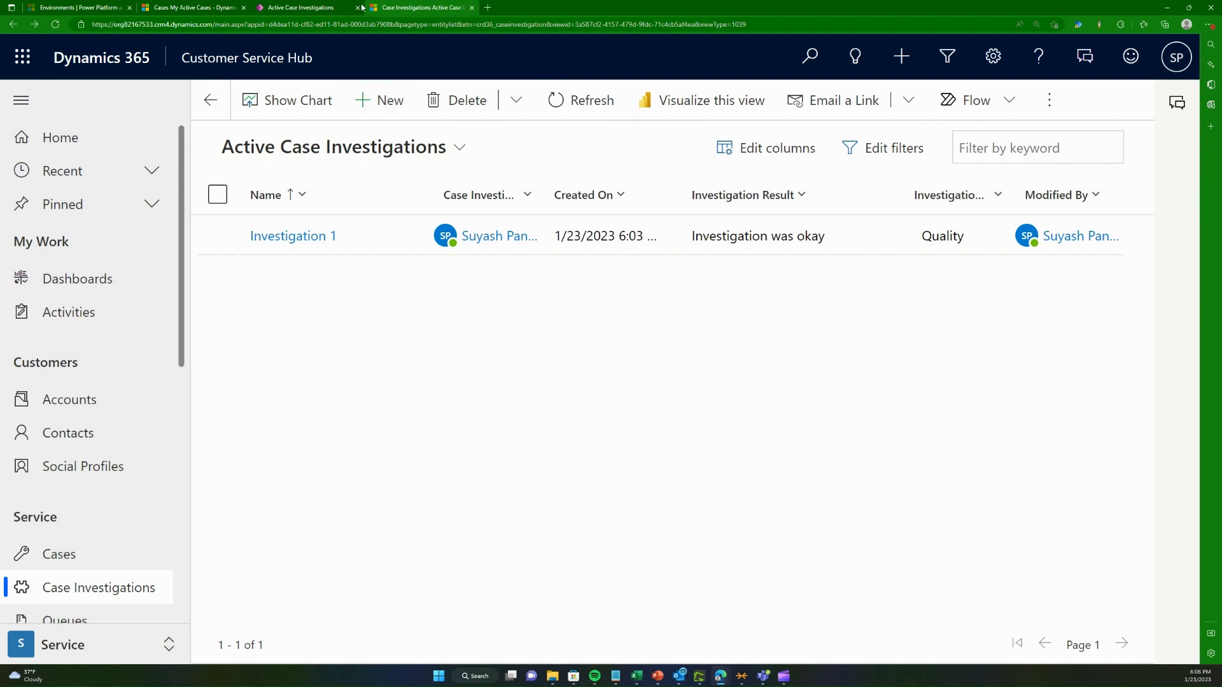
Step: Return to the Case Investigation views list in Power Apps and start creating a new view
{"action": "left_click", "coordinate": [308, 7]}
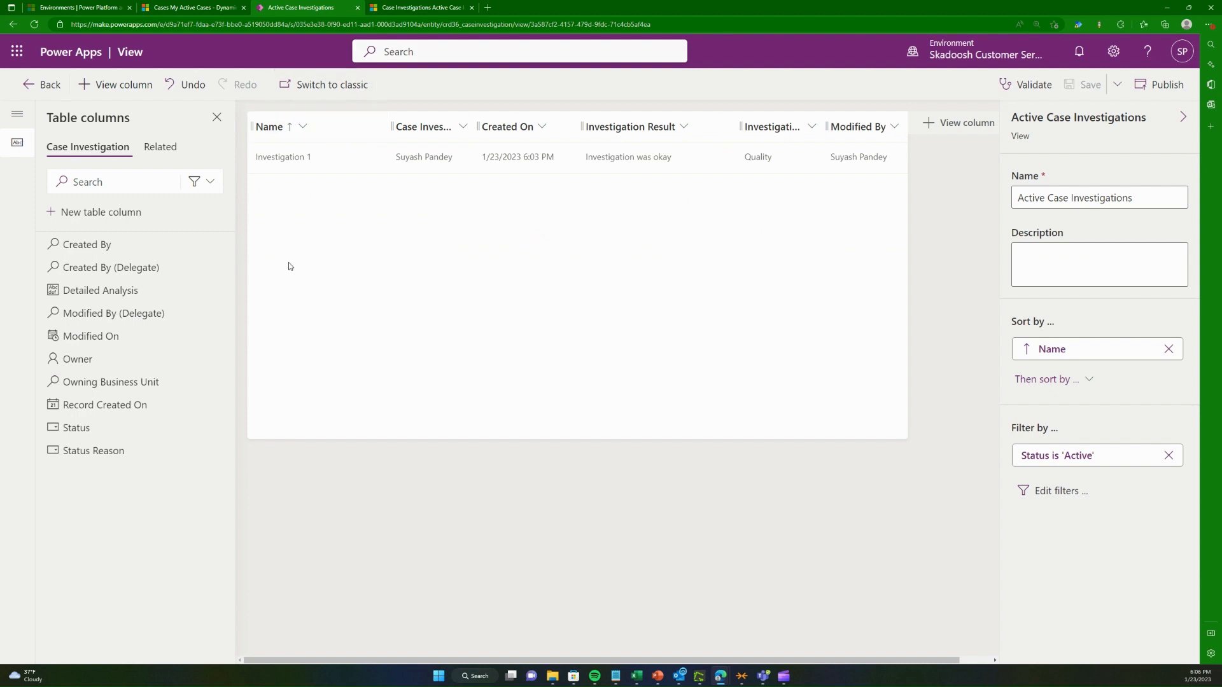
{"action": "left_click", "coordinate": [39, 84]}
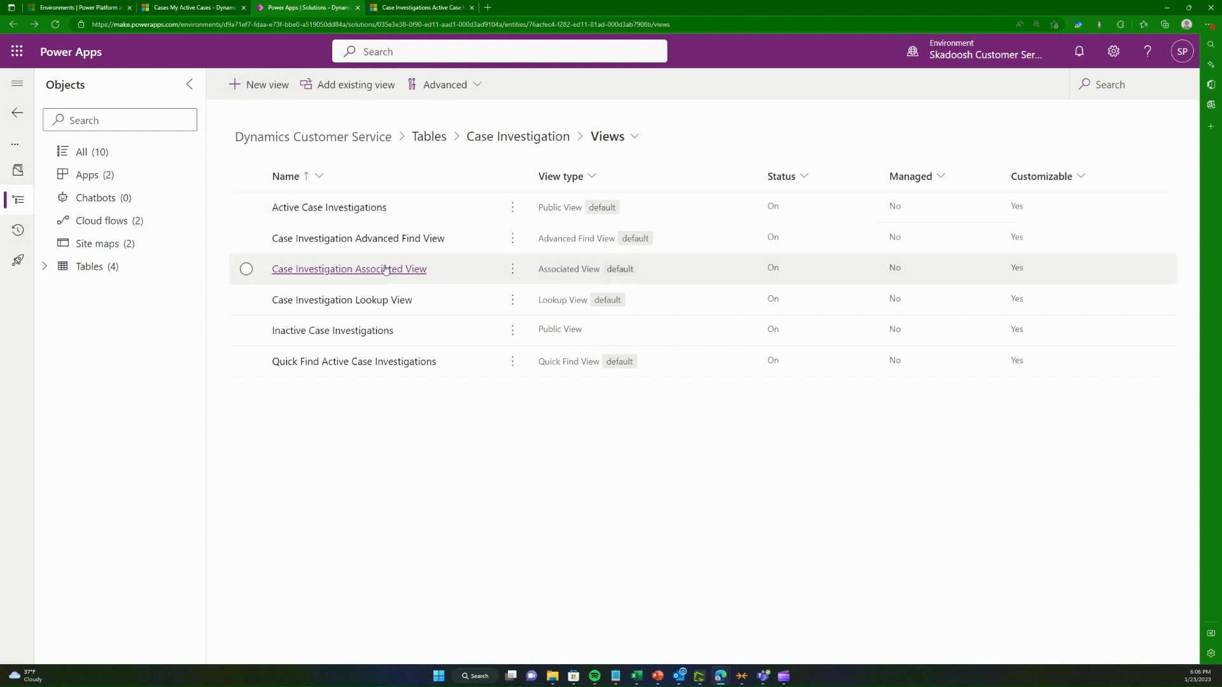
{"action": "left_click", "coordinate": [258, 85]}
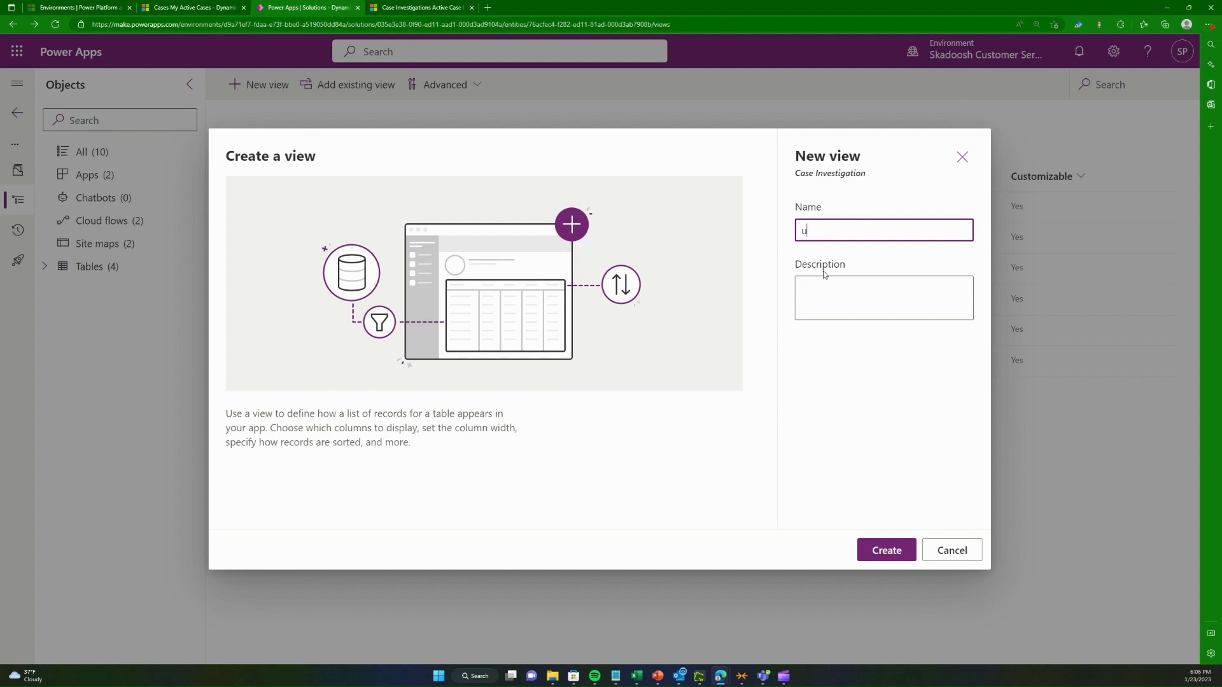
Step: Create the view "Quality Investigations" and add the Case Investigation Officer, Created By, Investigation Result and Investigation Type columns to it
{"action": "type", "text": "ality Investigations"}
{"action": "left_click", "coordinate": [890, 551]}
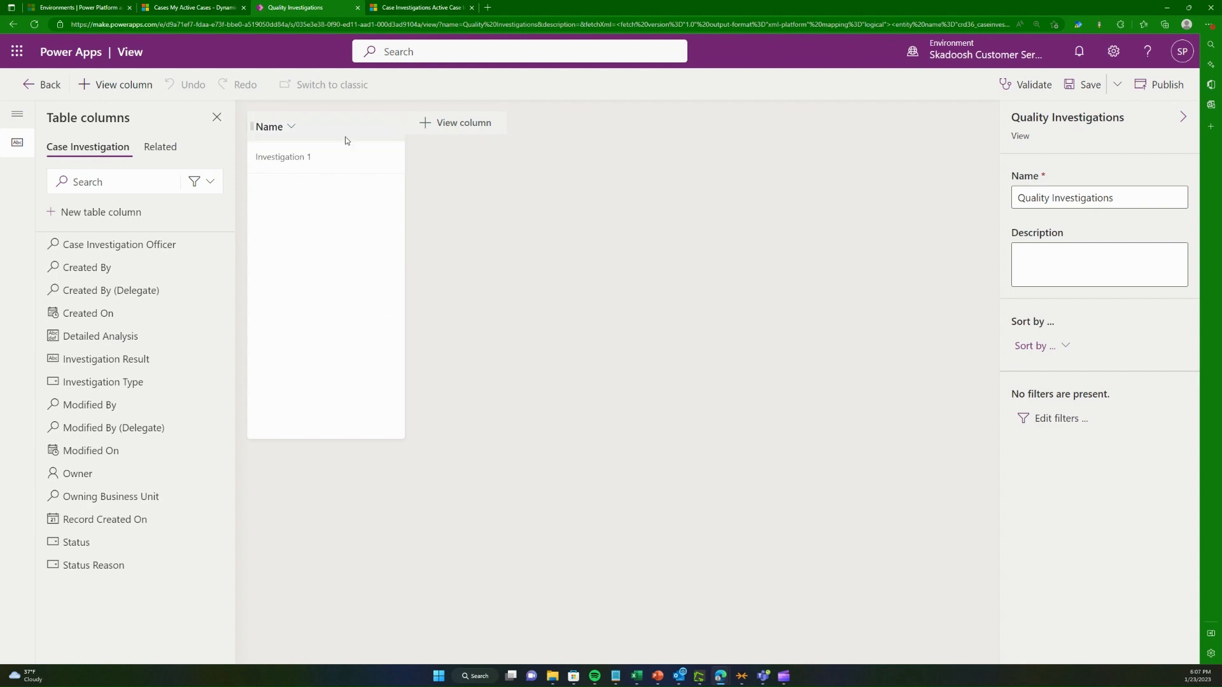
{"action": "left_click", "coordinate": [471, 131]}
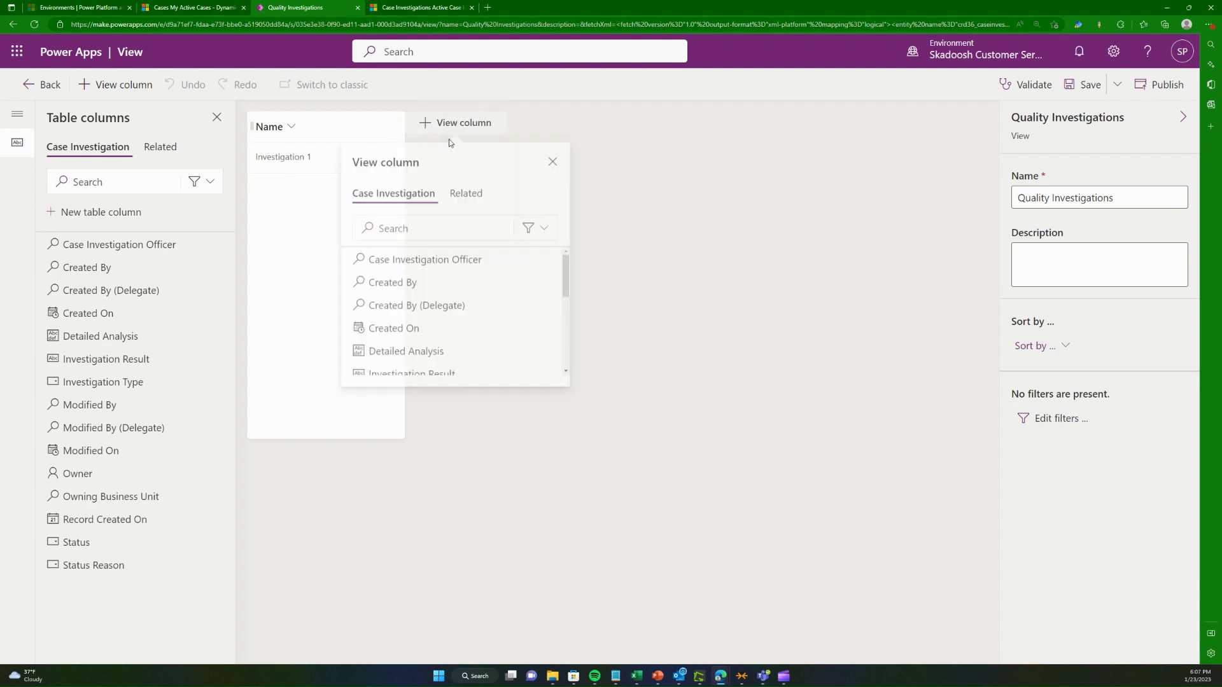
{"action": "left_click", "coordinate": [432, 265]}
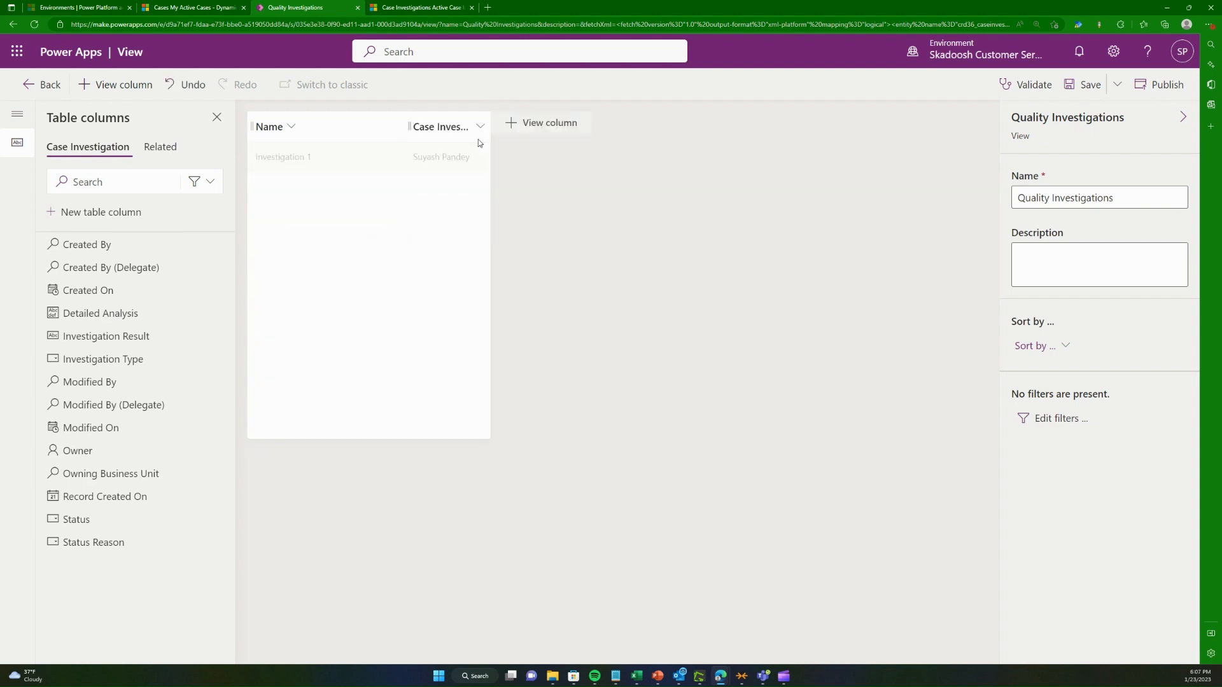
{"action": "left_click", "coordinate": [544, 124]}
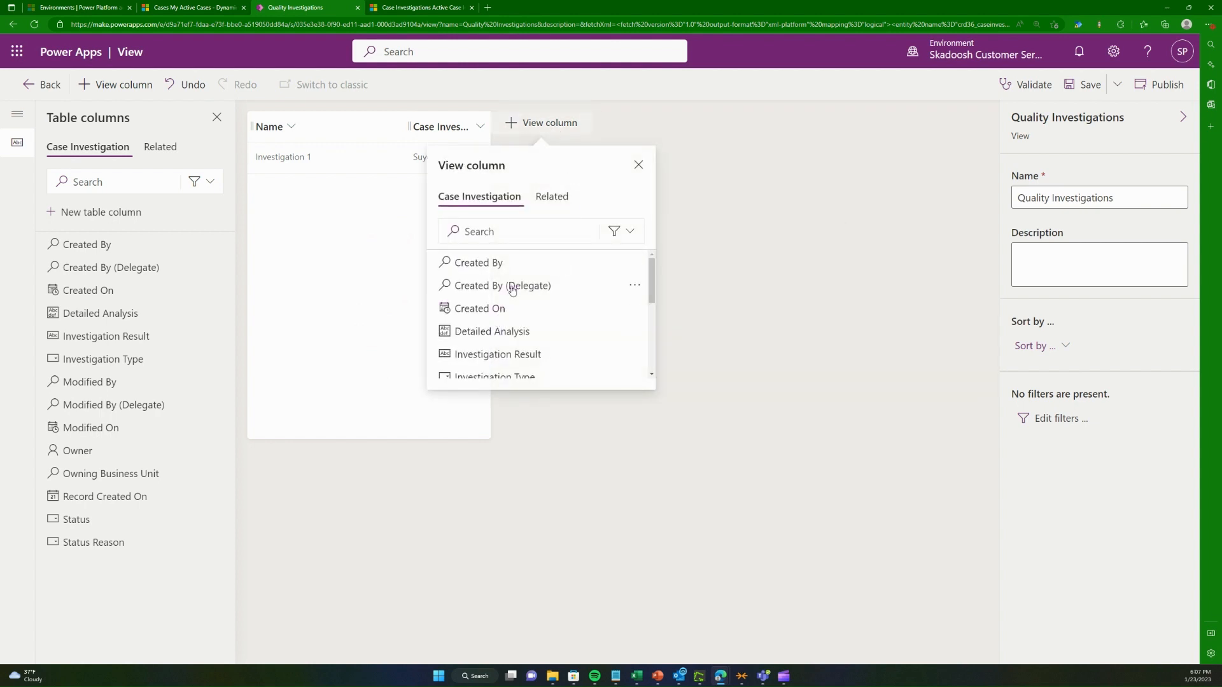
{"action": "left_click", "coordinate": [520, 267]}
{"action": "left_click", "coordinate": [650, 122]}
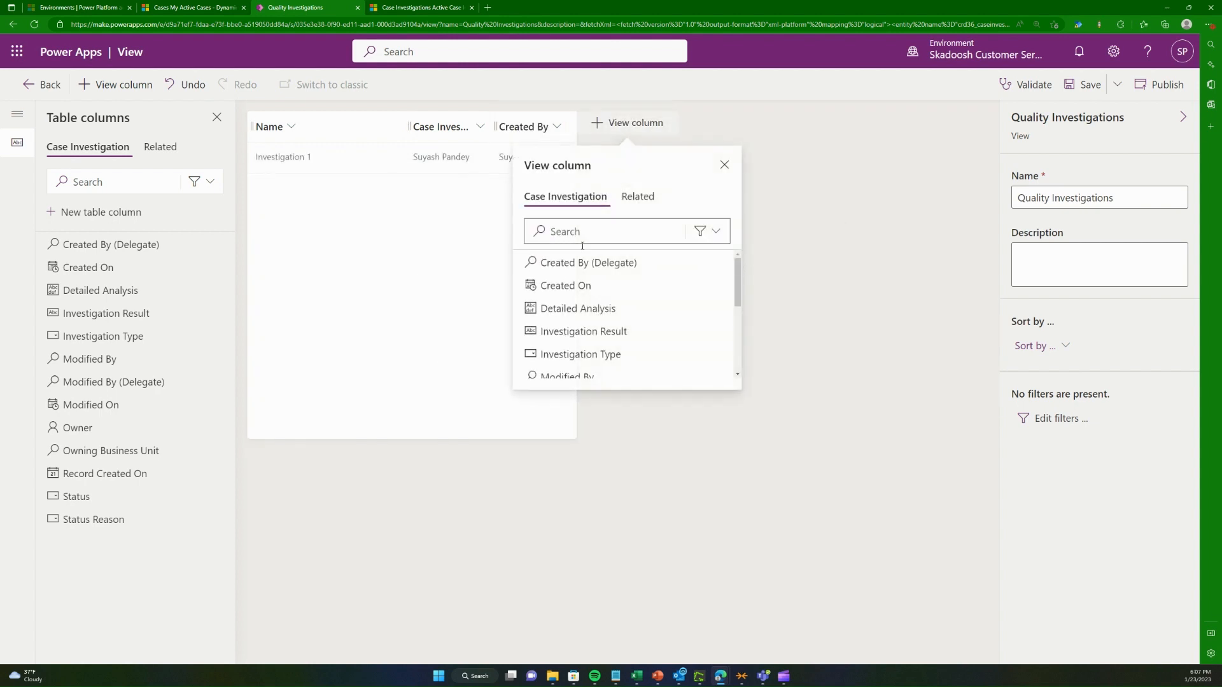
{"action": "left_click", "coordinate": [599, 336]}
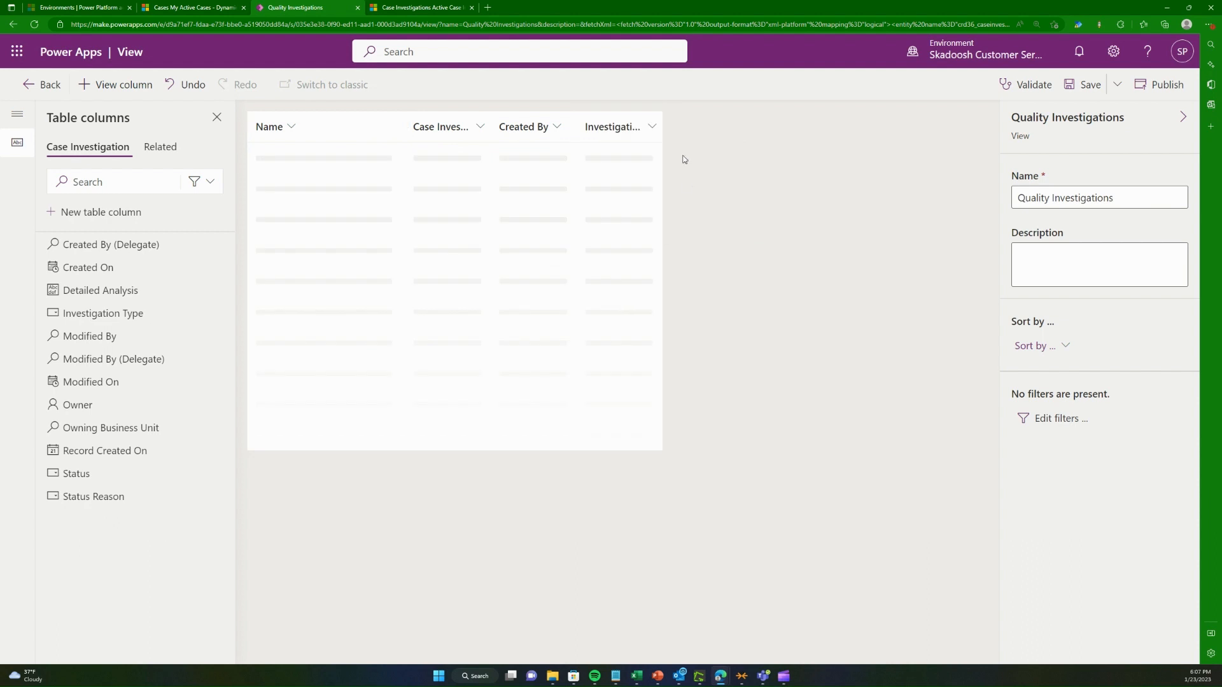
{"action": "left_click", "coordinate": [679, 126]}
{"action": "left_click", "coordinate": [686, 332]}
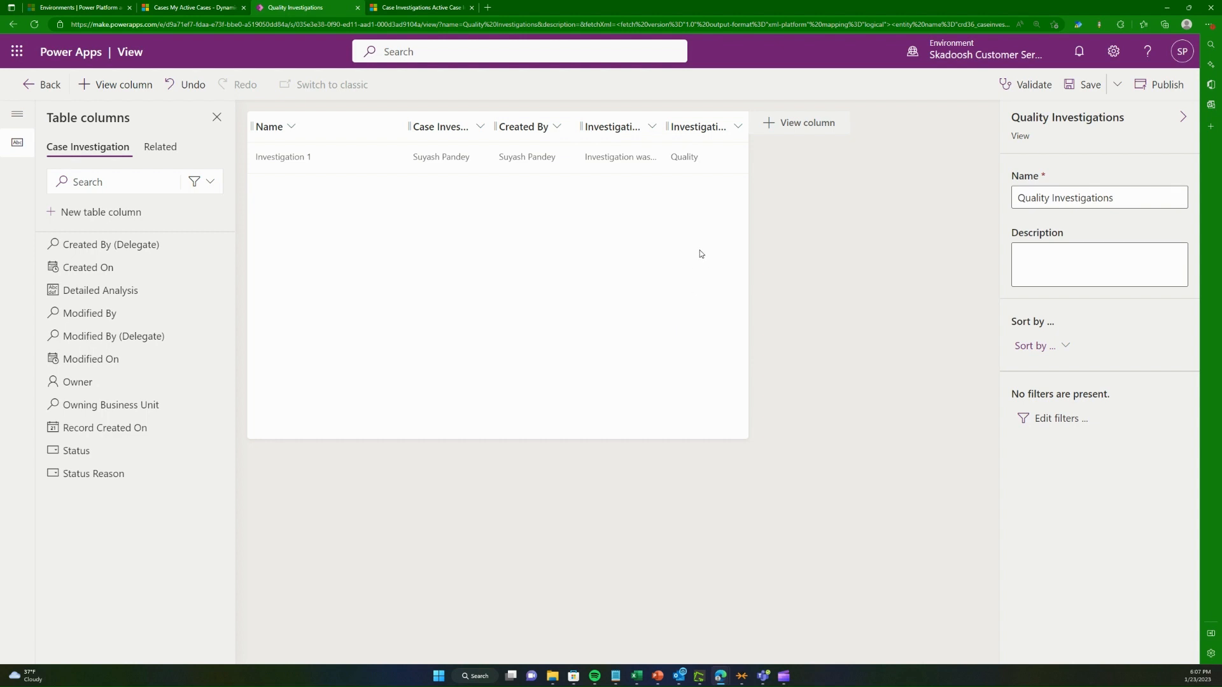
Step: Add an empty condition row to the filters of the Quality Investigations view
{"action": "left_click", "coordinate": [1057, 418]}
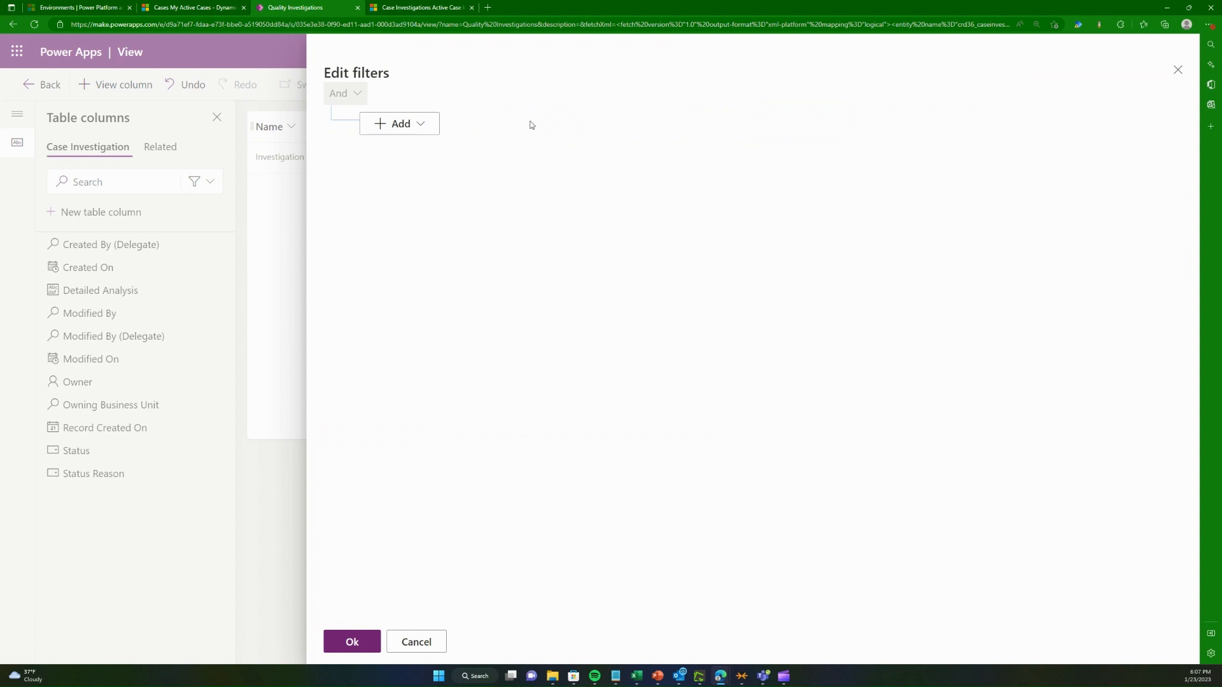
{"action": "left_click", "coordinate": [1178, 70]}
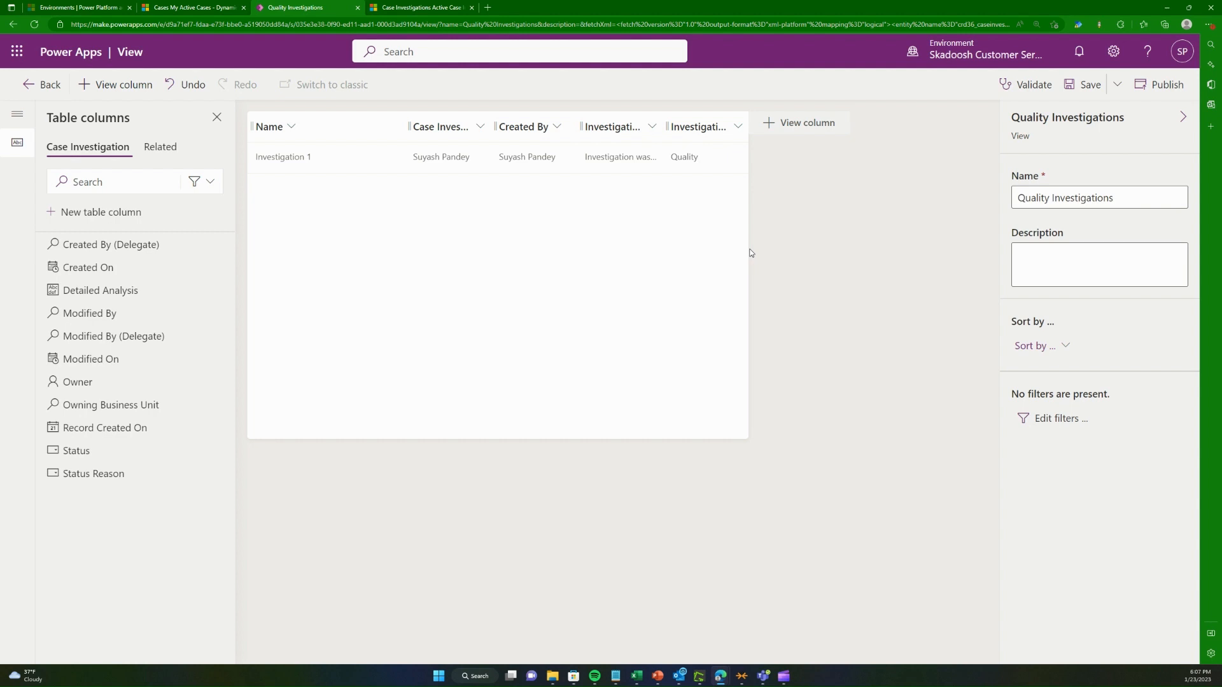
{"action": "left_click", "coordinate": [1049, 419]}
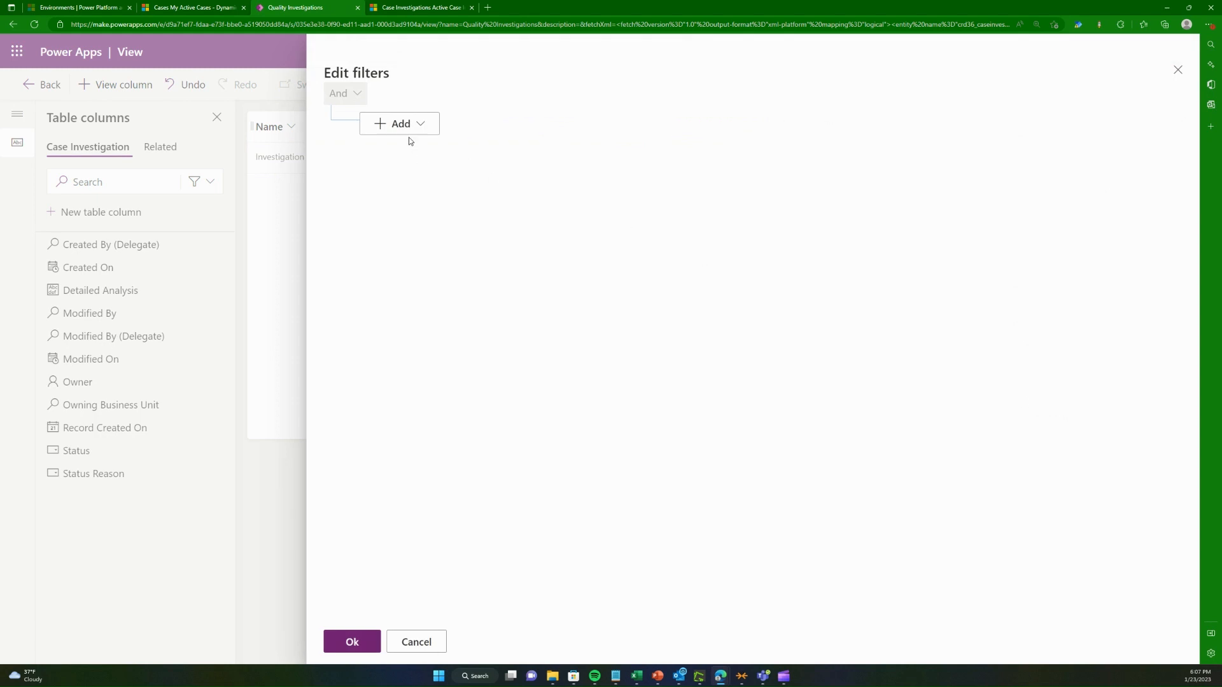
{"action": "left_click", "coordinate": [404, 126]}
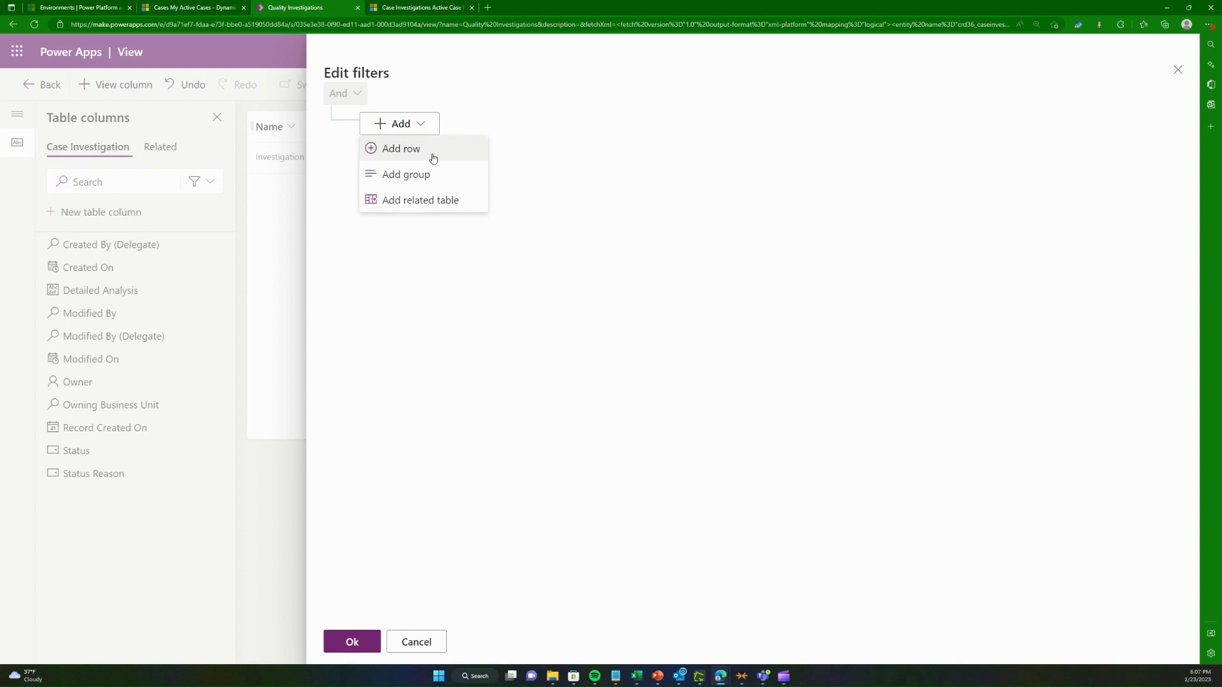
{"action": "left_click", "coordinate": [433, 158]}
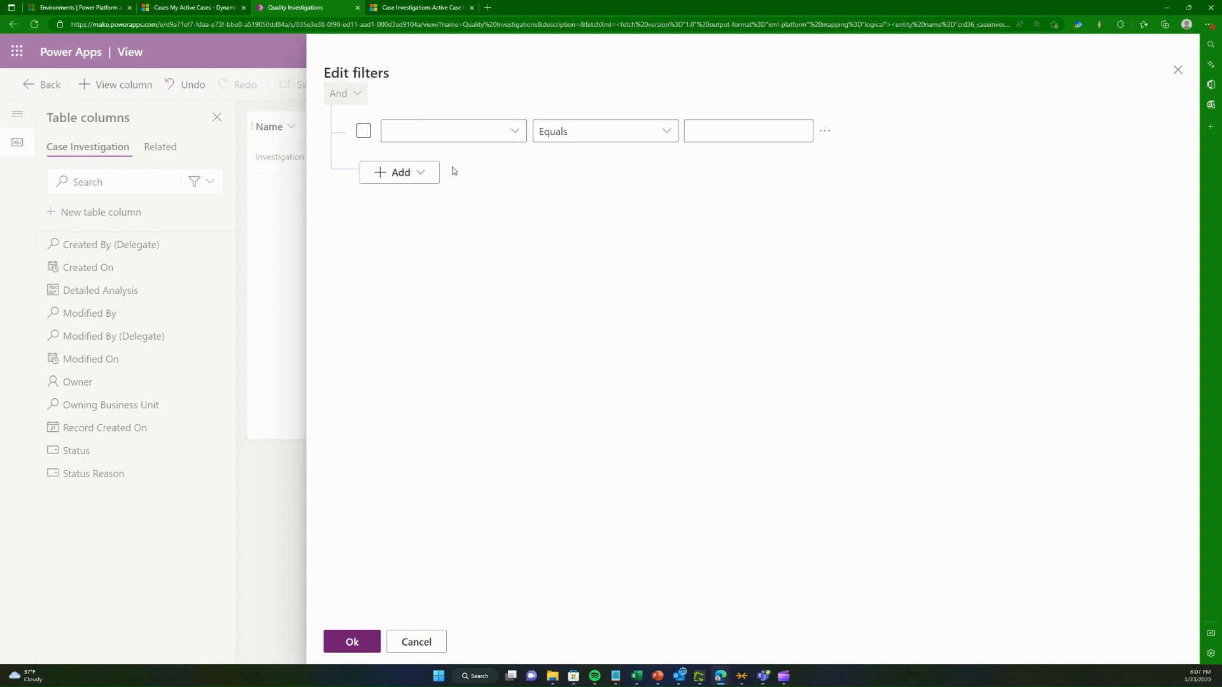
{"action": "left_click", "coordinate": [517, 132]}
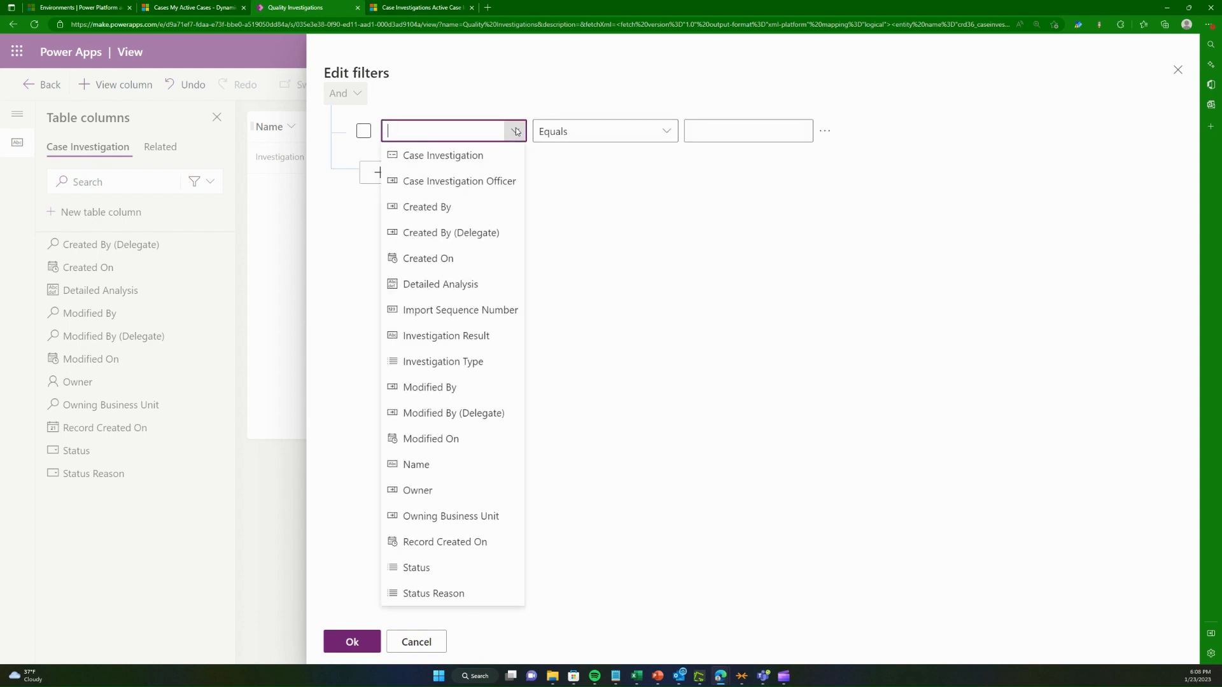
{"action": "left_click", "coordinate": [494, 158]}
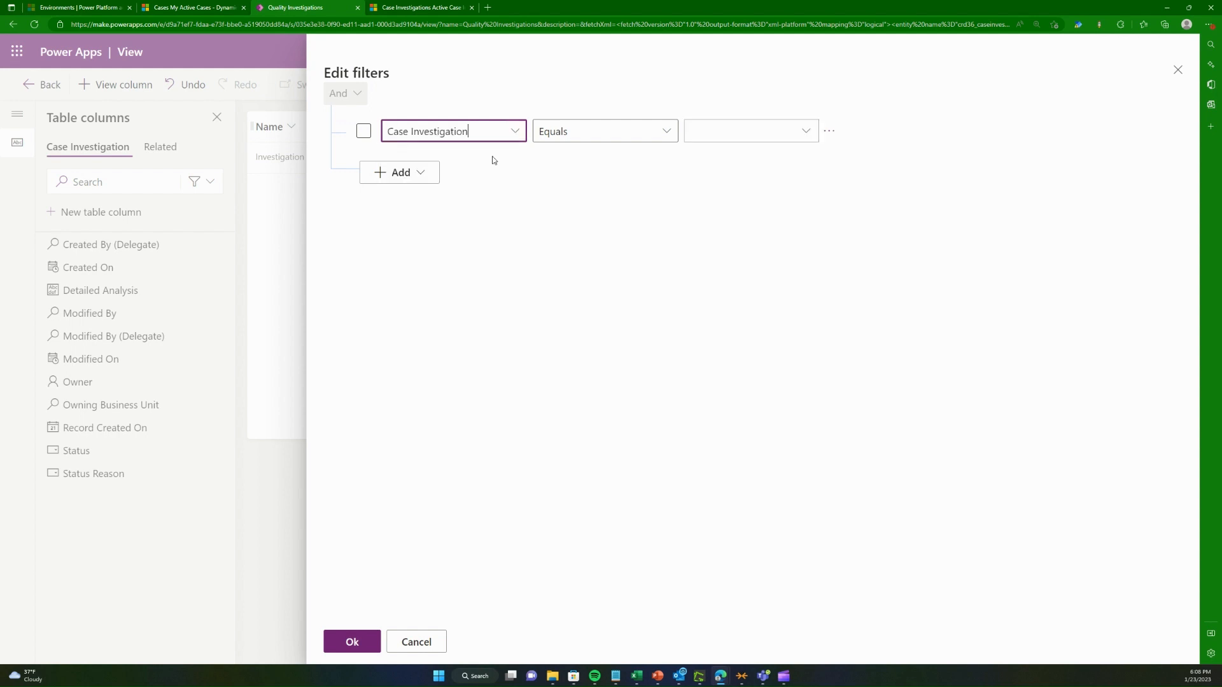
{"action": "left_click", "coordinate": [711, 270]}
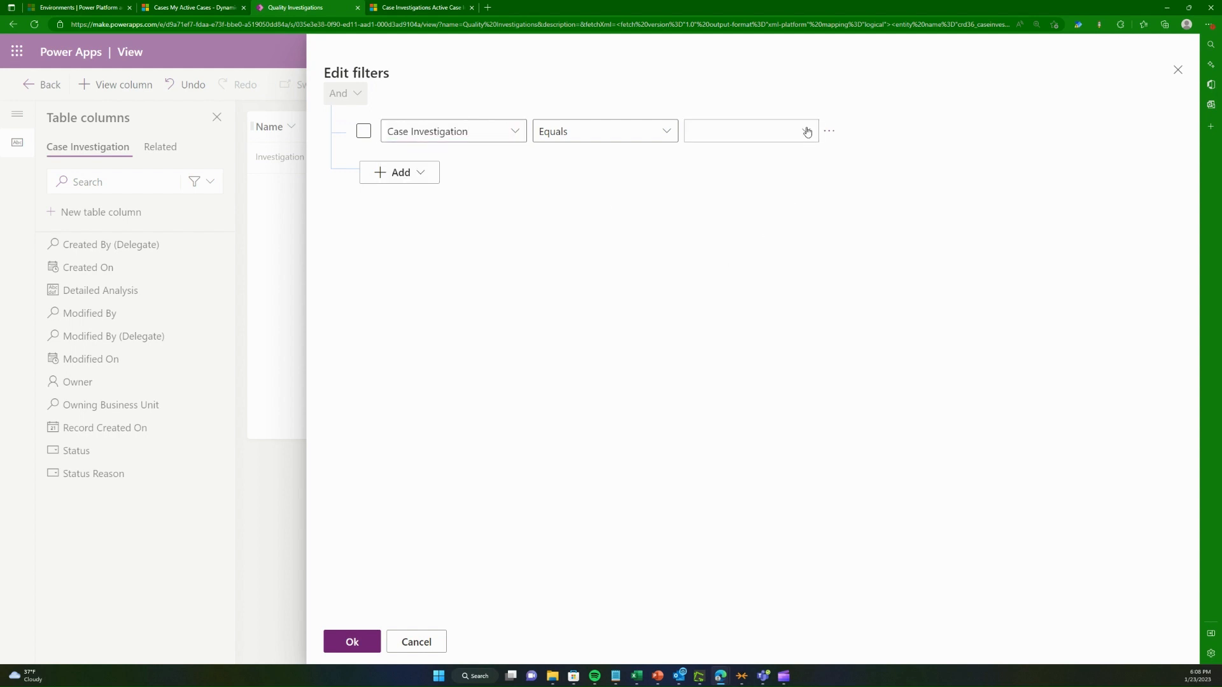
{"action": "left_click", "coordinate": [514, 131]}
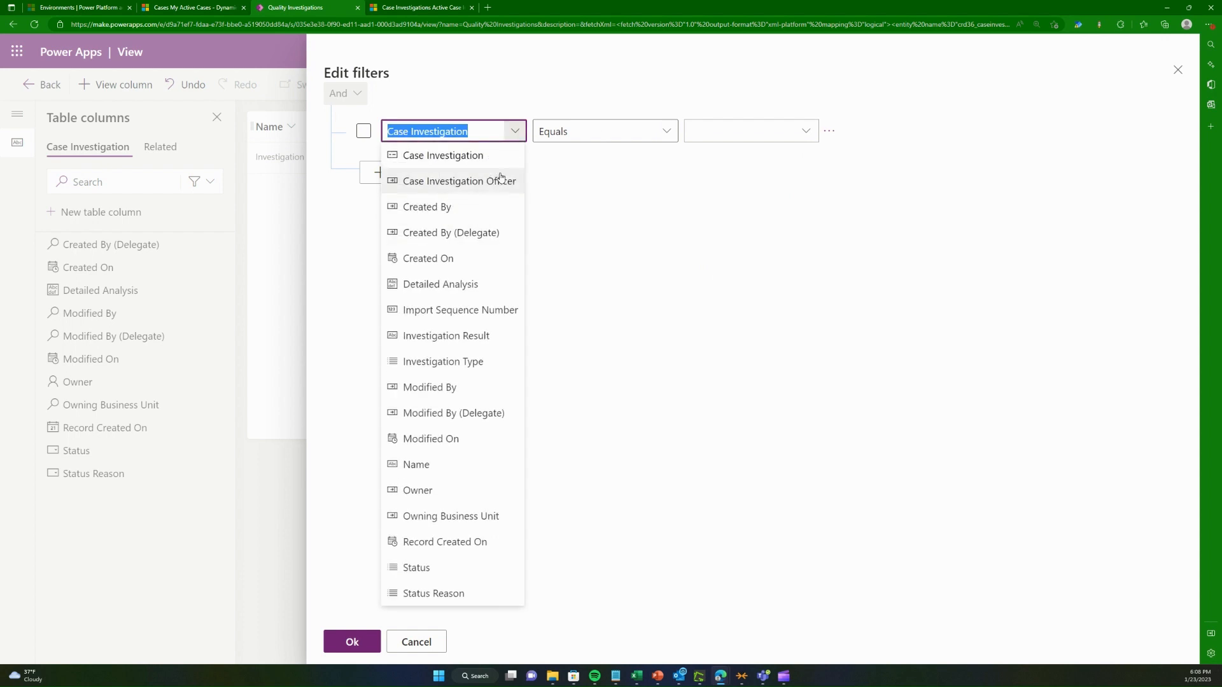
{"action": "left_click", "coordinate": [759, 159]}
{"action": "left_click", "coordinate": [805, 135]}
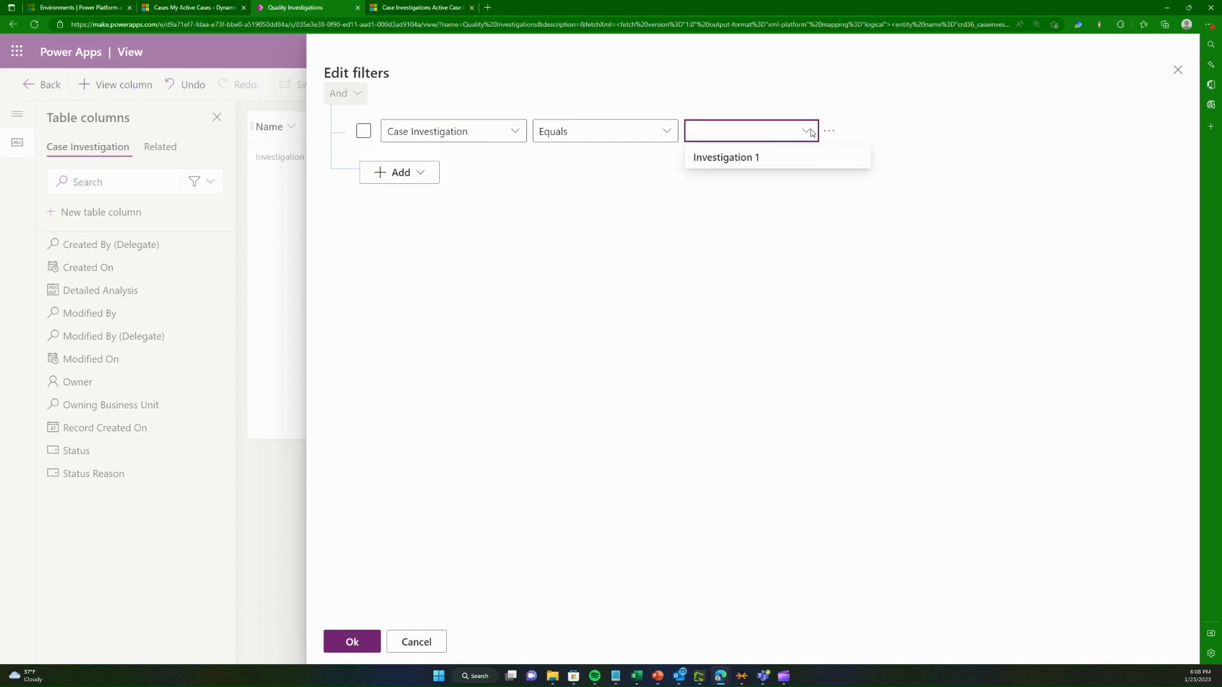
{"action": "left_click", "coordinate": [811, 134]}
Step: Filter the view to records whose Investigation Type equals Quality, and save and publish the view
{"action": "left_click", "coordinate": [514, 131]}
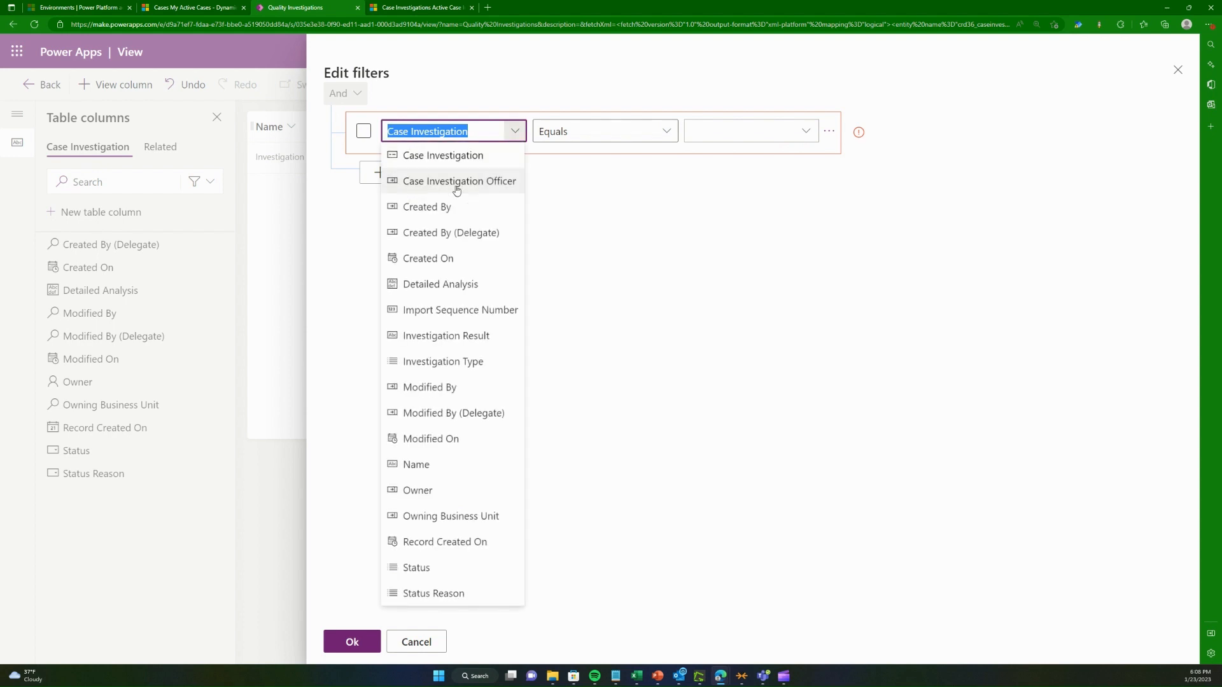
{"action": "left_click", "coordinate": [493, 361]}
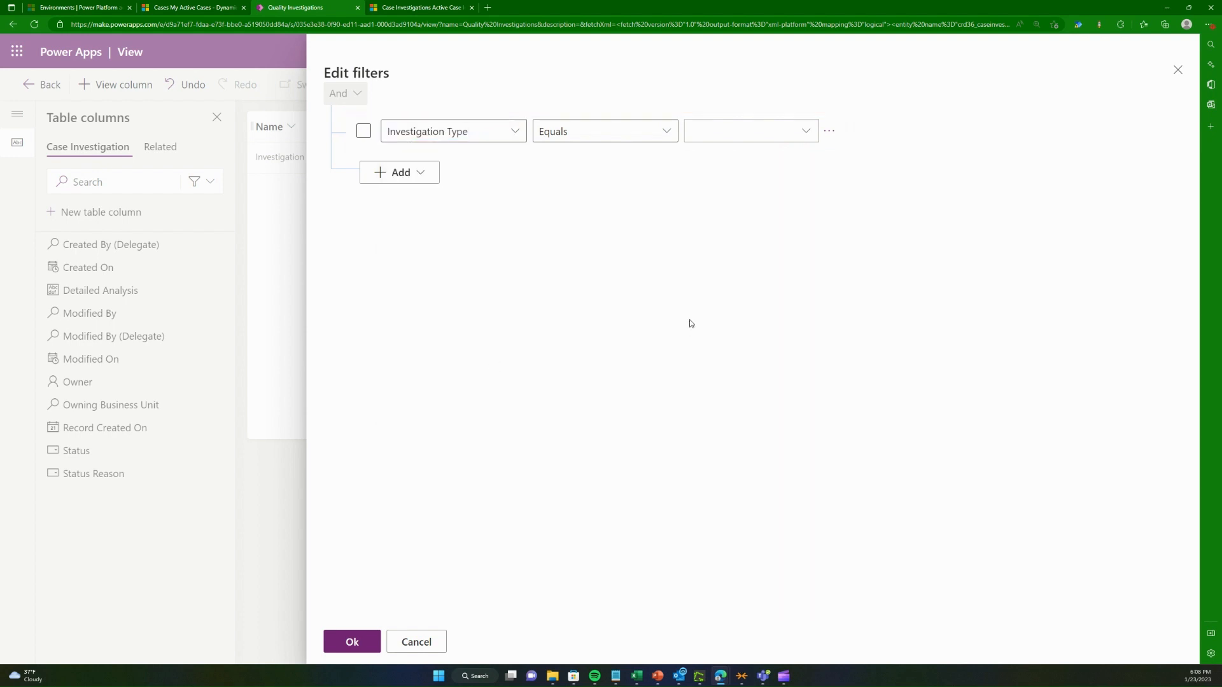
{"action": "left_click", "coordinate": [804, 130]}
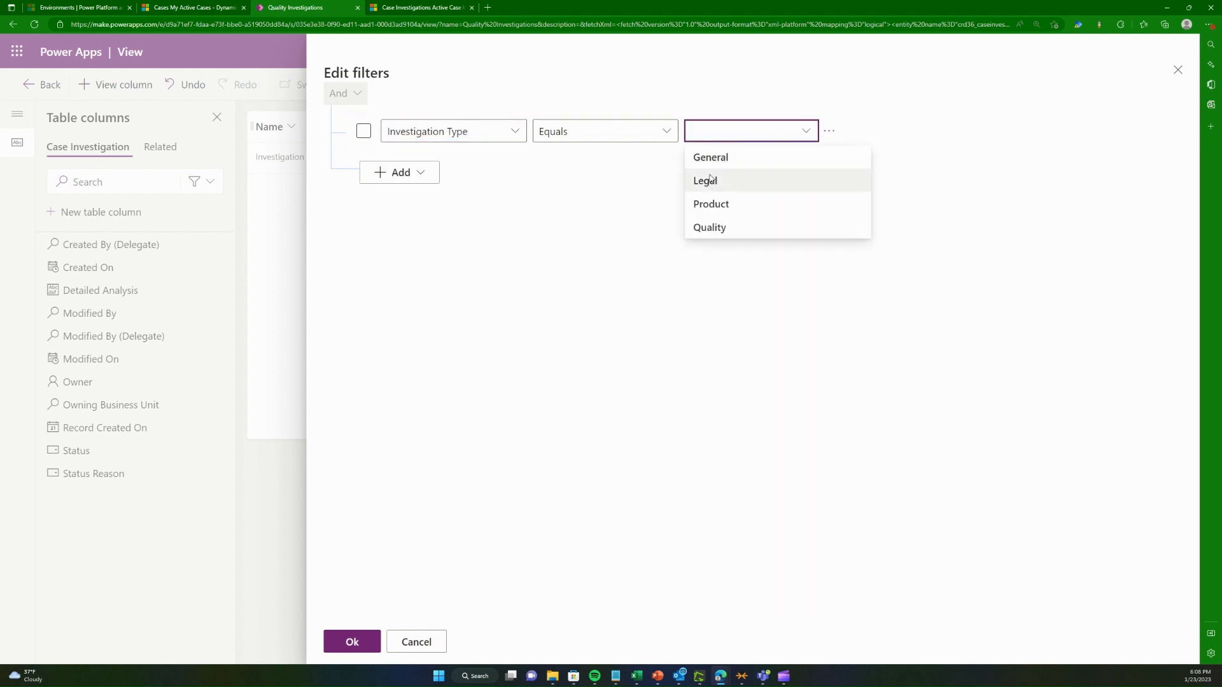
{"action": "left_click", "coordinate": [716, 228]}
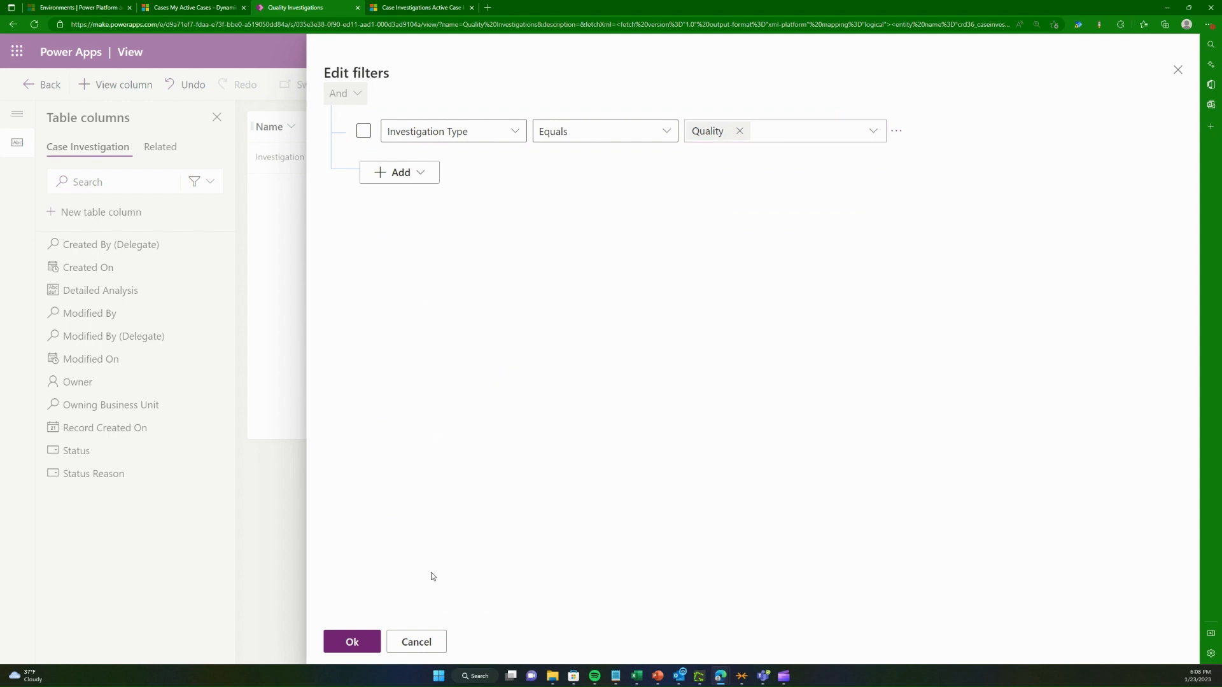
{"action": "left_click", "coordinate": [339, 648]}
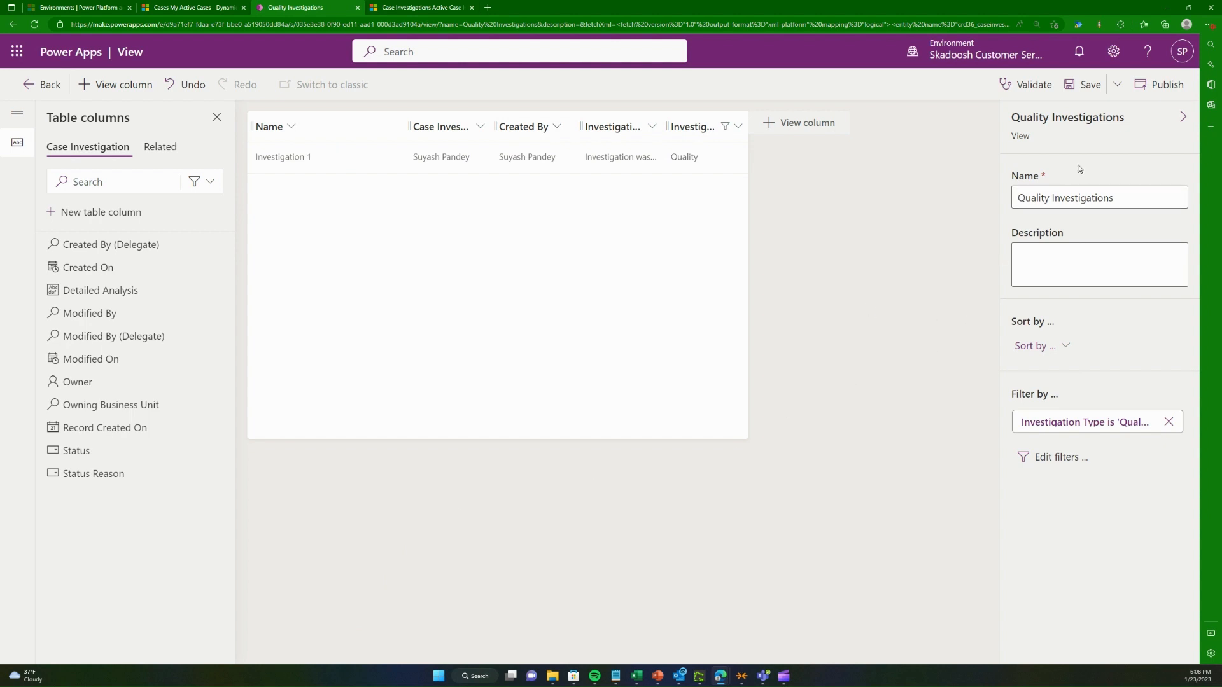
{"action": "left_click", "coordinate": [1085, 84]}
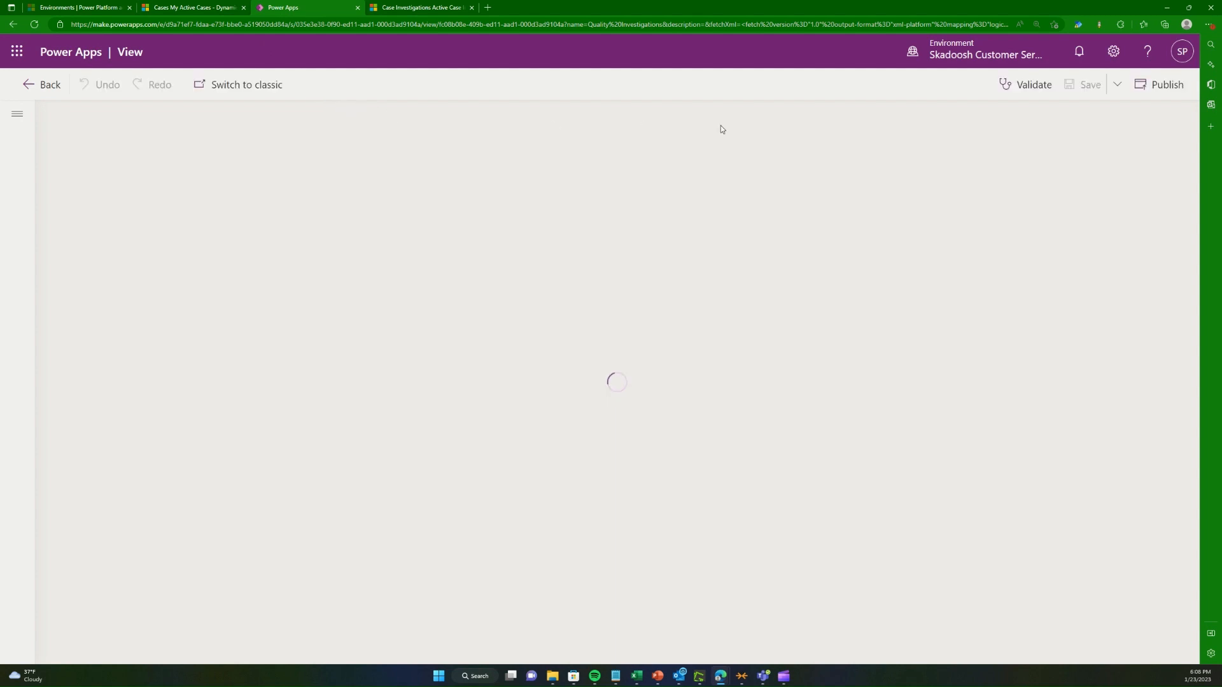
{"action": "left_click", "coordinate": [1160, 84]}
Step: Switch to the Customer Service Hub and start a new case investigation named "Inv 2", filling in the case investigation officer's name
{"action": "left_click", "coordinate": [389, 4]}
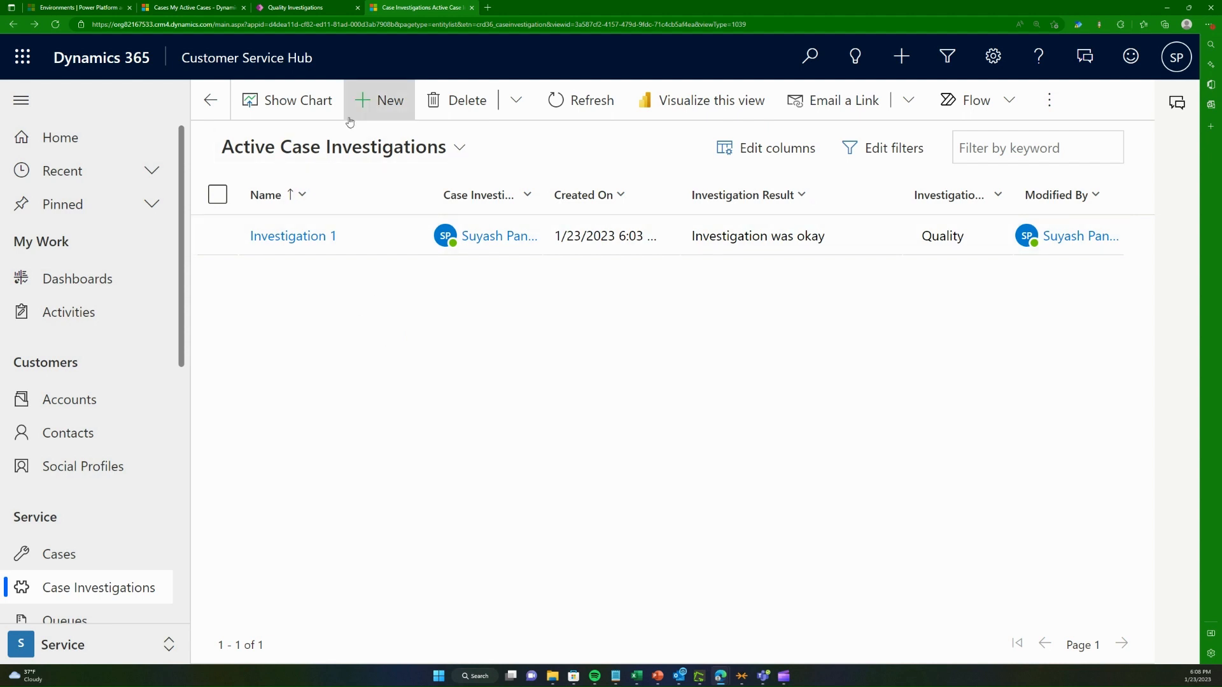
{"action": "left_click", "coordinate": [395, 103]}
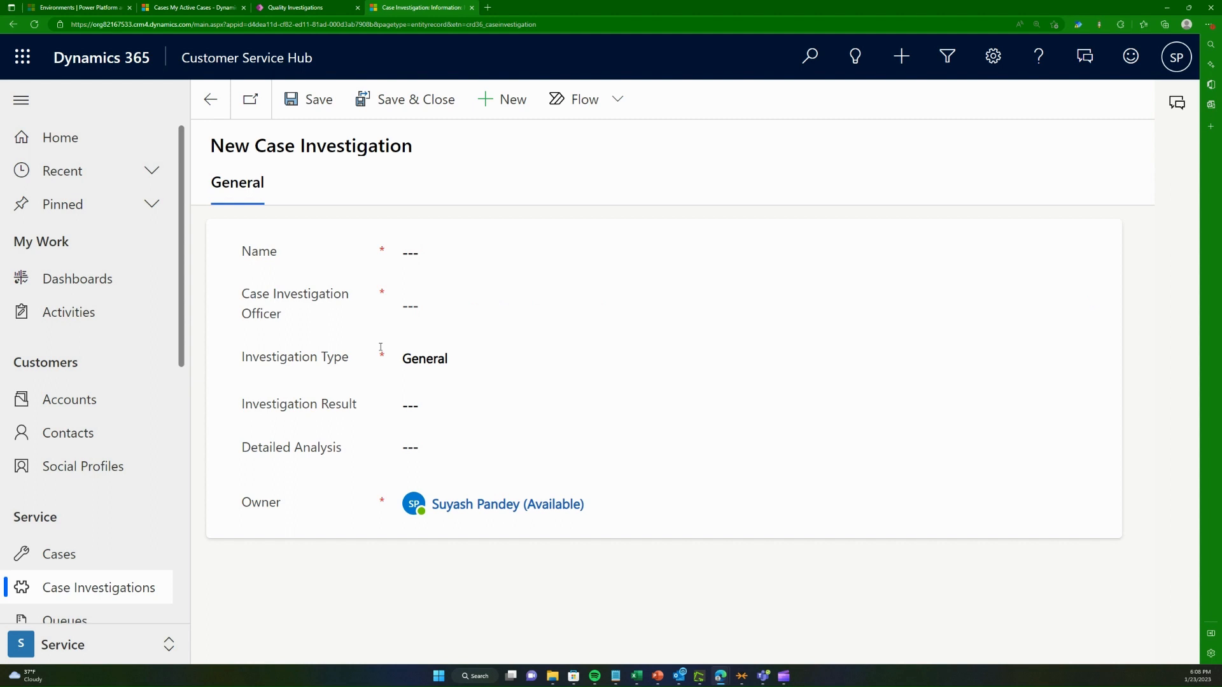
{"action": "left_click", "coordinate": [436, 248]}
{"action": "type", "text": "Inv 2"}
{"action": "key", "text": "Tab"}
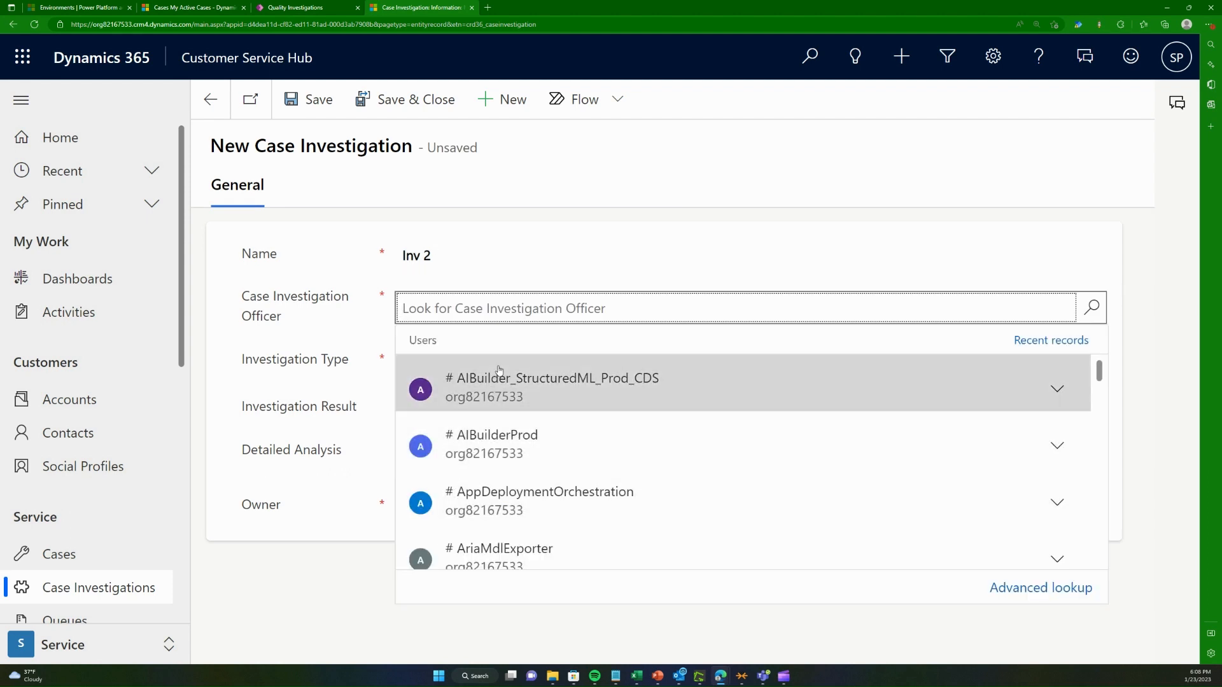
{"action": "scroll", "coordinate": [499, 431], "scroll_direction": "down", "scroll_amount": 3}
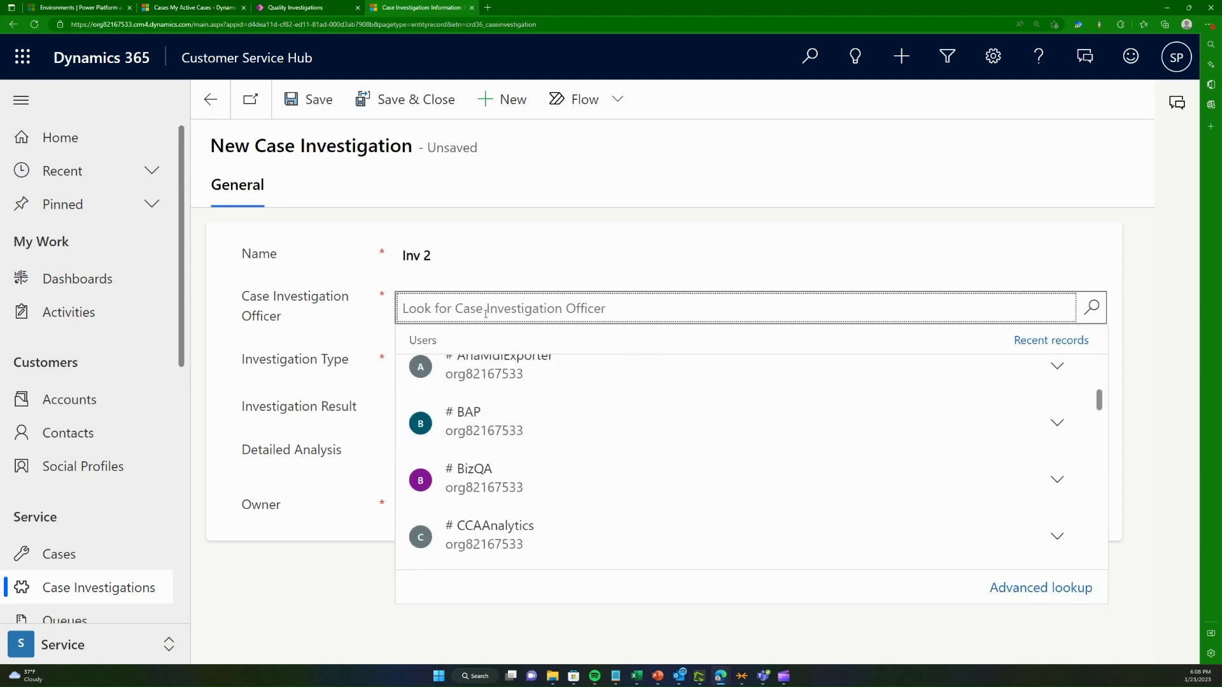
{"action": "type", "text": "suyas"}
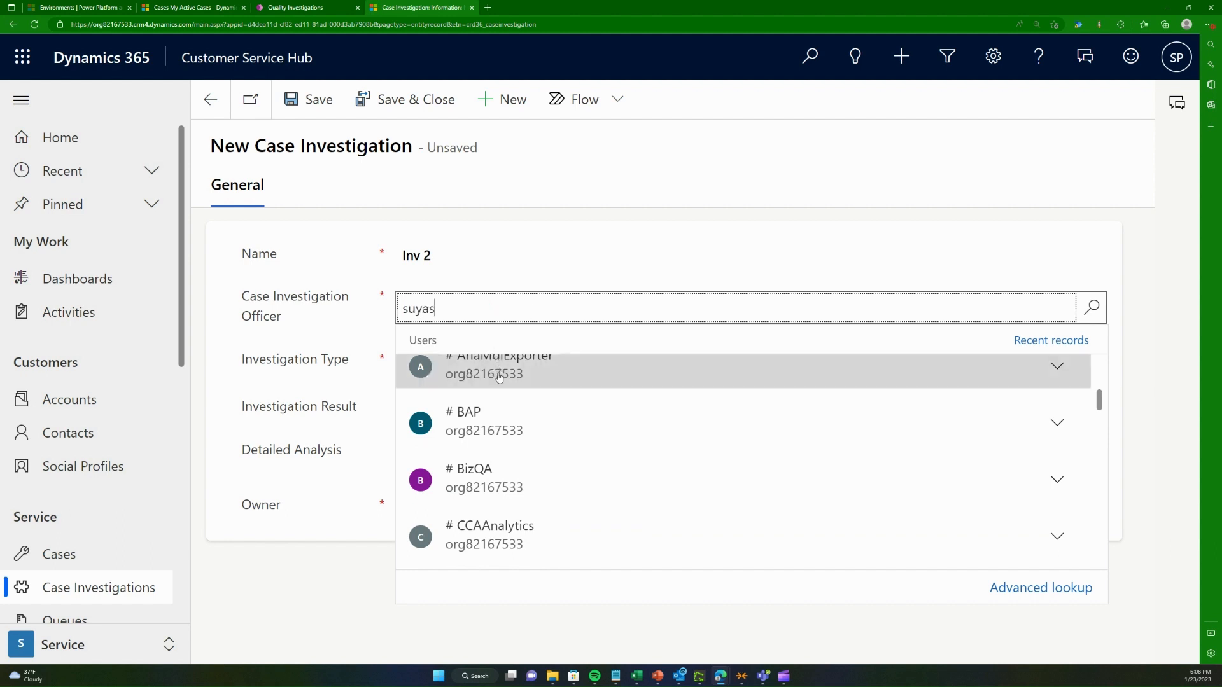
{"action": "left_click", "coordinate": [503, 399]}
Step: Enter "Happy" as both the investigation result and the detailed analysis, and save and close the record
{"action": "left_click", "coordinate": [467, 410]}
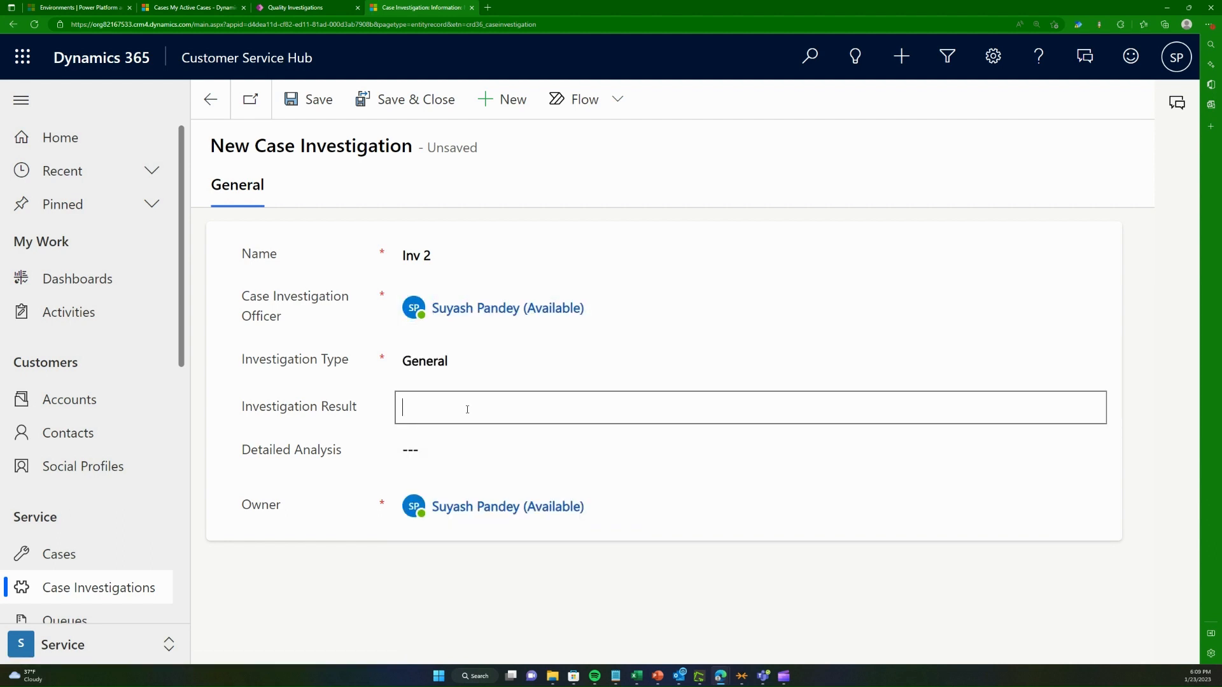
{"action": "type", "text": "Happy"}
{"action": "key", "text": "Tab"}
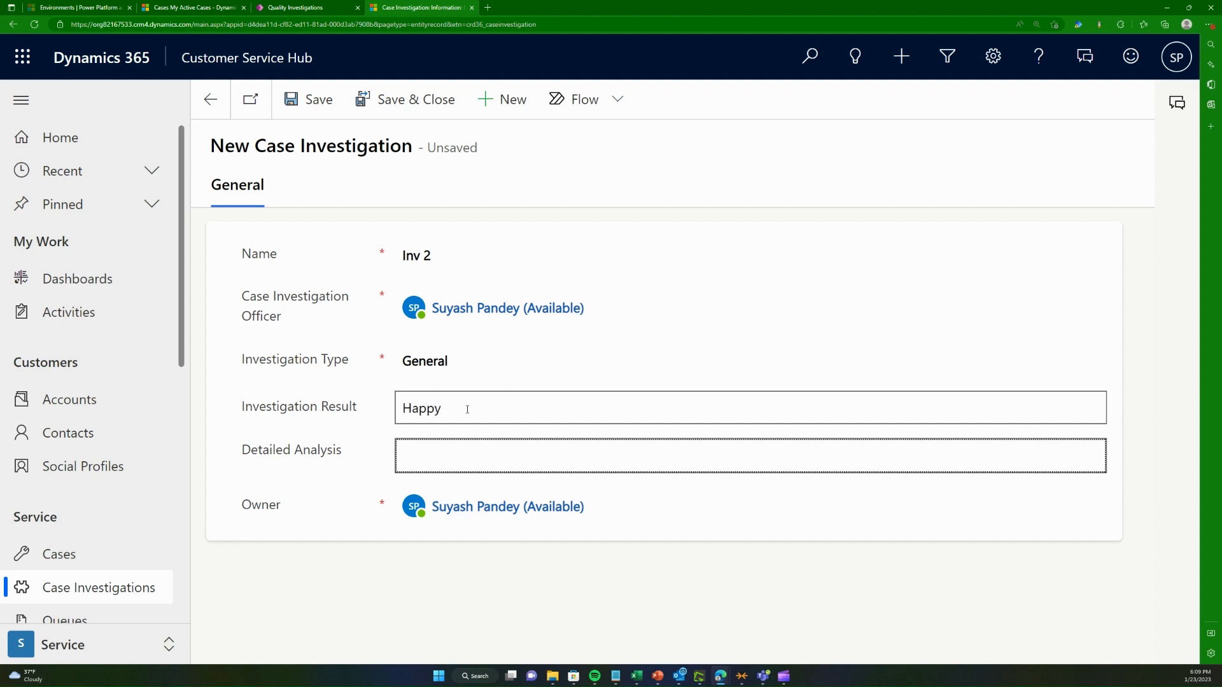
{"action": "type", "text": "Happy"}
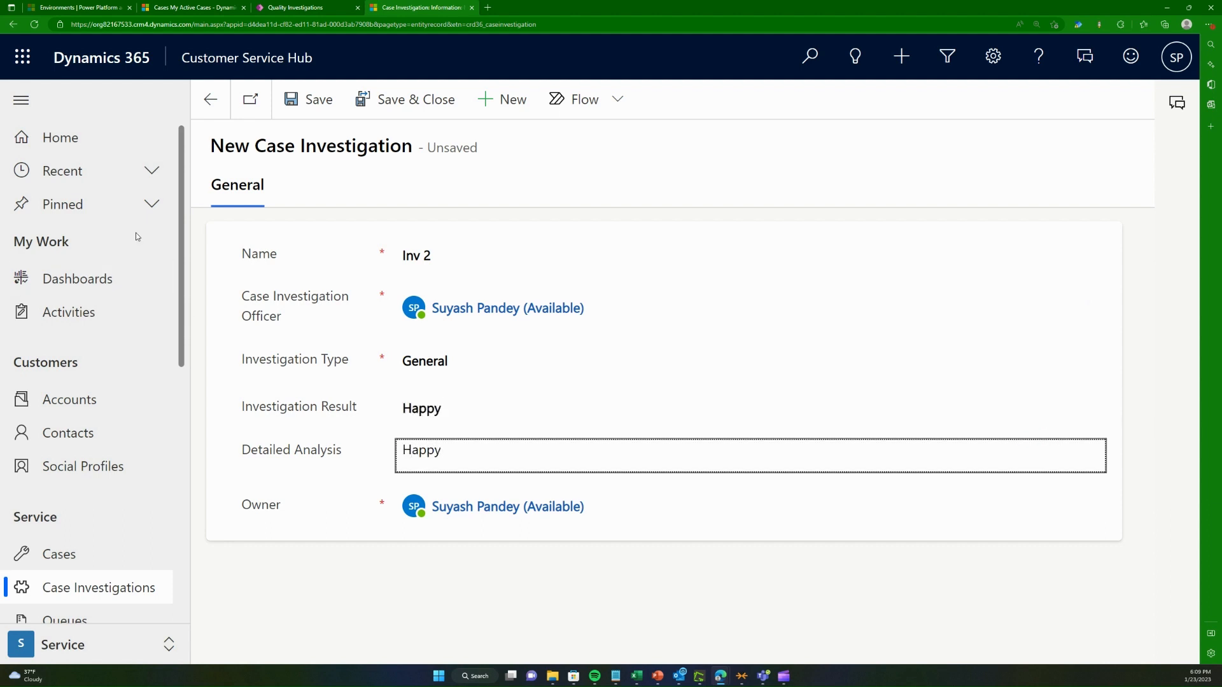
{"action": "left_click", "coordinate": [404, 99]}
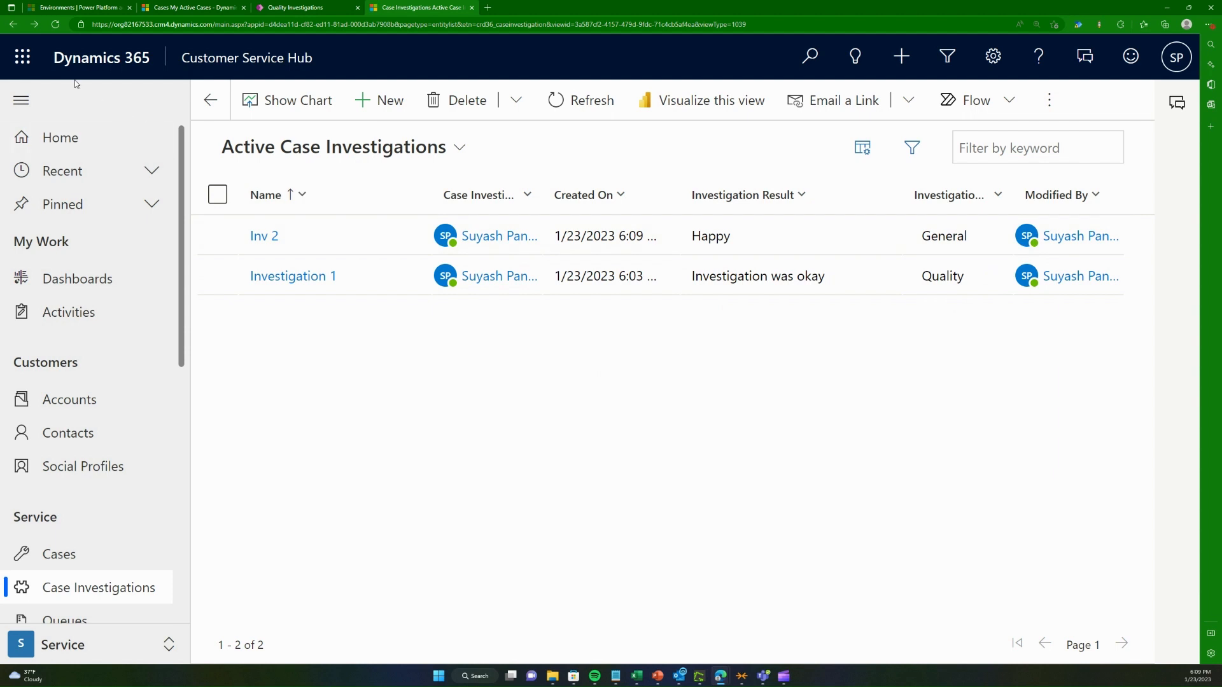
Step: Reload the Case Investigations page and display the list in the Quality Investigations view
{"action": "left_click", "coordinate": [56, 24]}
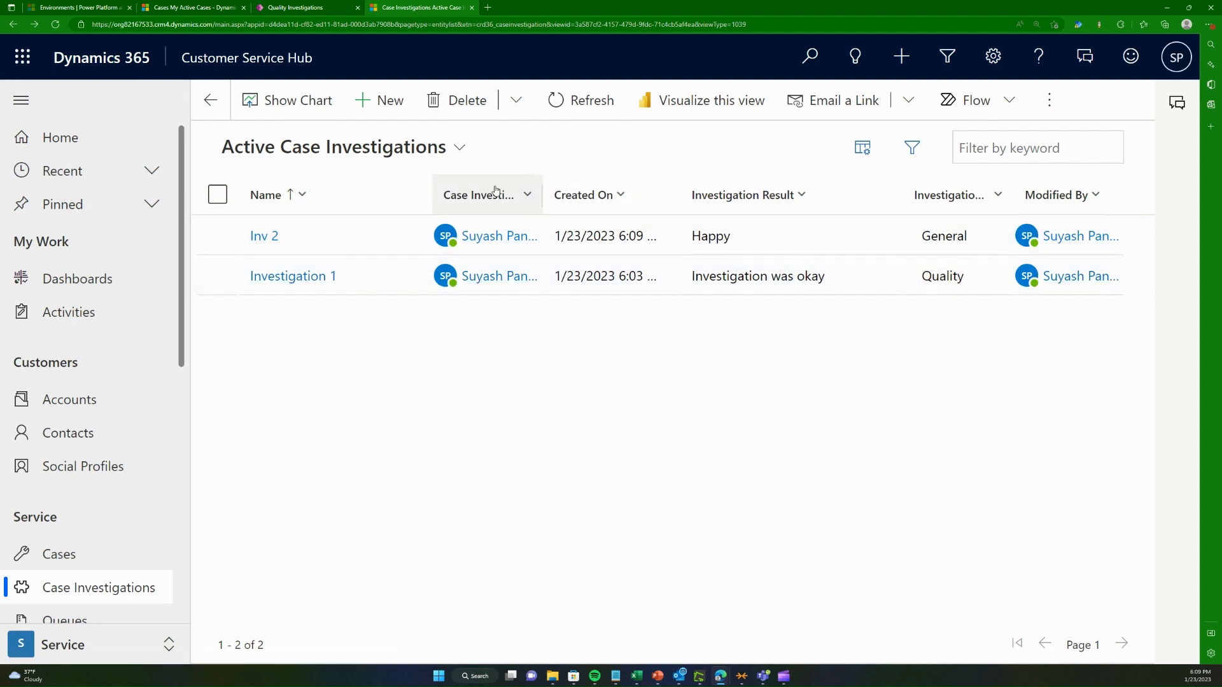
{"action": "left_click", "coordinate": [441, 150]}
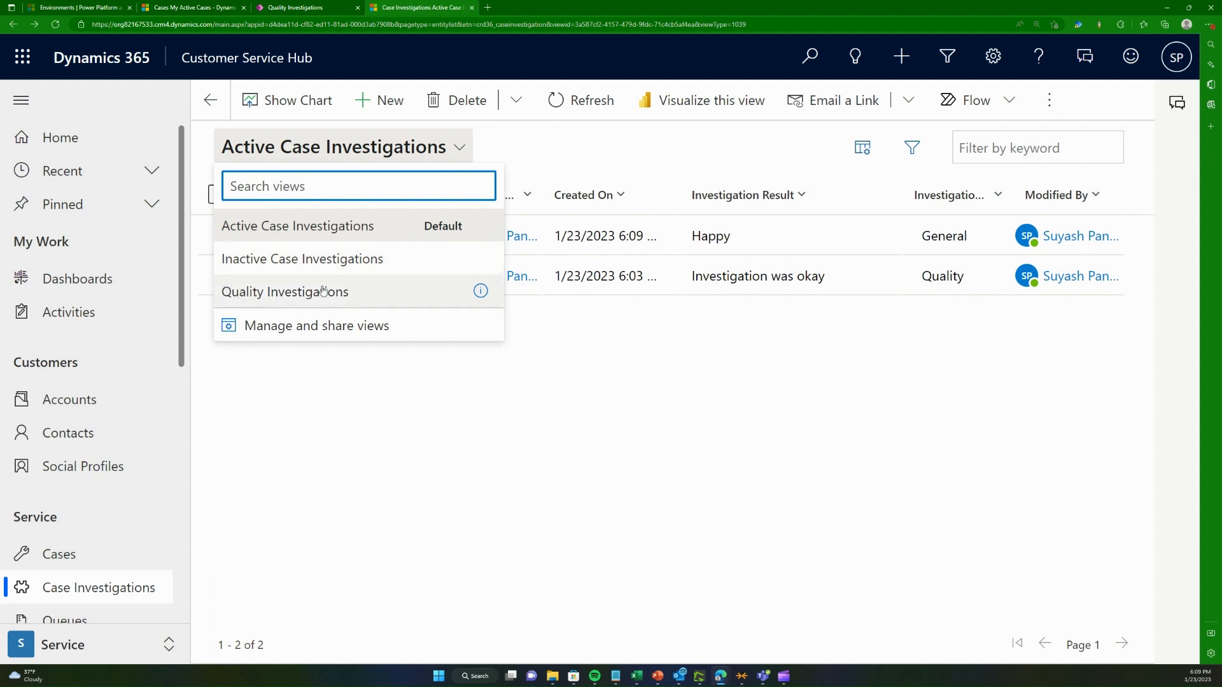
{"action": "left_click", "coordinate": [304, 302]}
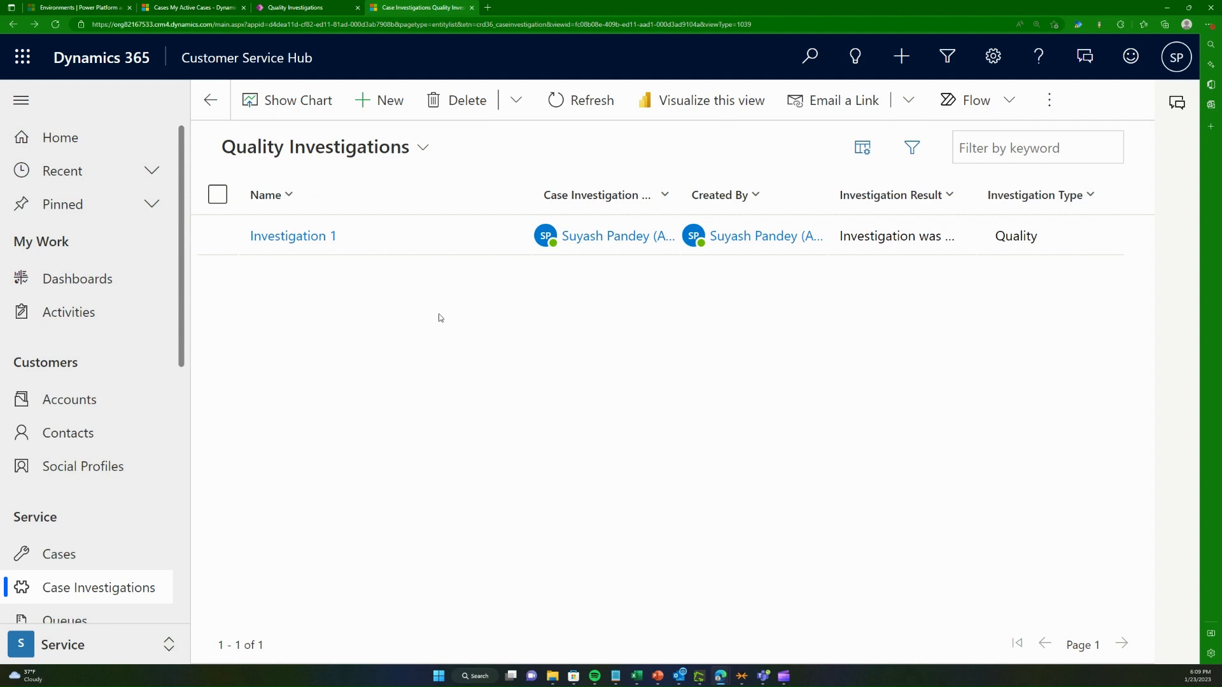
Step: Display the case investigations list in the Active Case Investigations view
{"action": "left_click", "coordinate": [420, 148]}
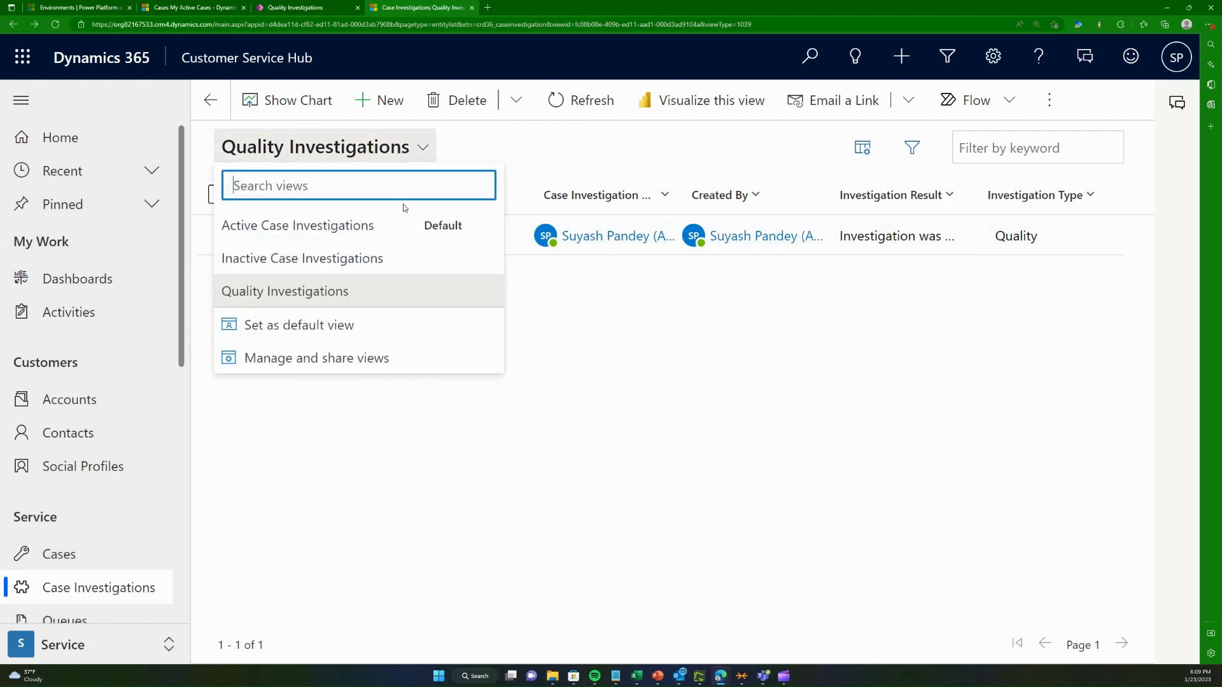
{"action": "left_click", "coordinate": [335, 231]}
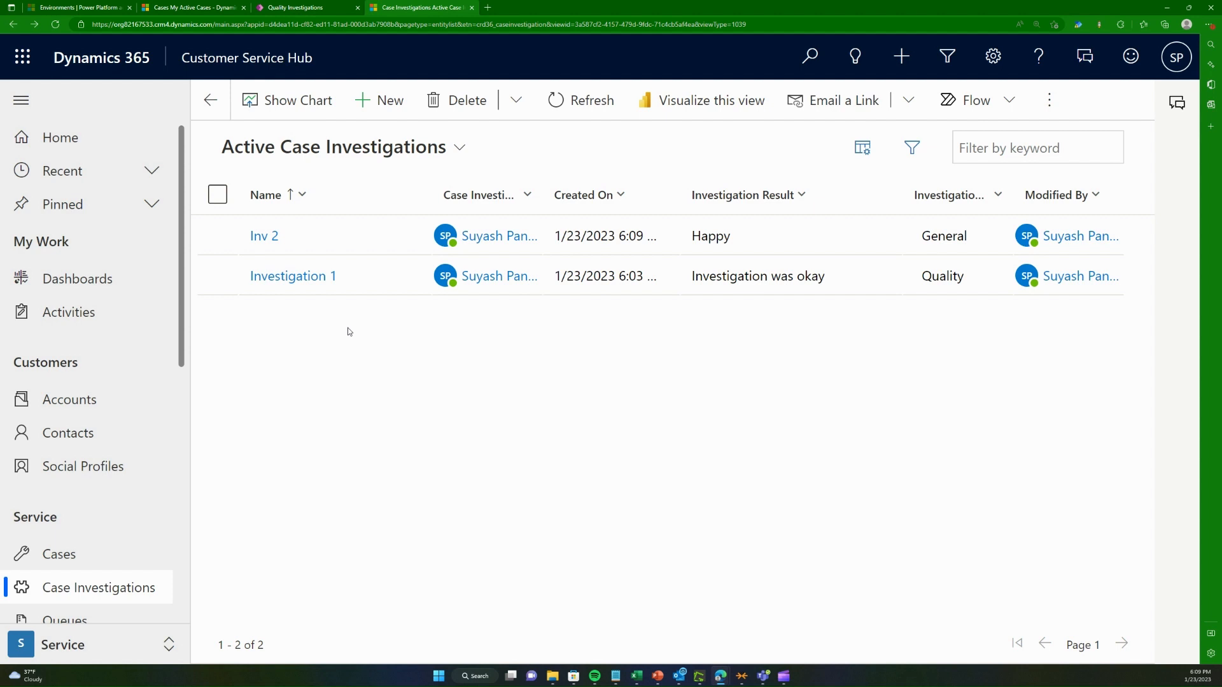
Step: Switch to Power Apps, leave the view editor and open the business rules of the Case Investigation table
{"action": "key", "text": "ctrl+shift+Tab"}
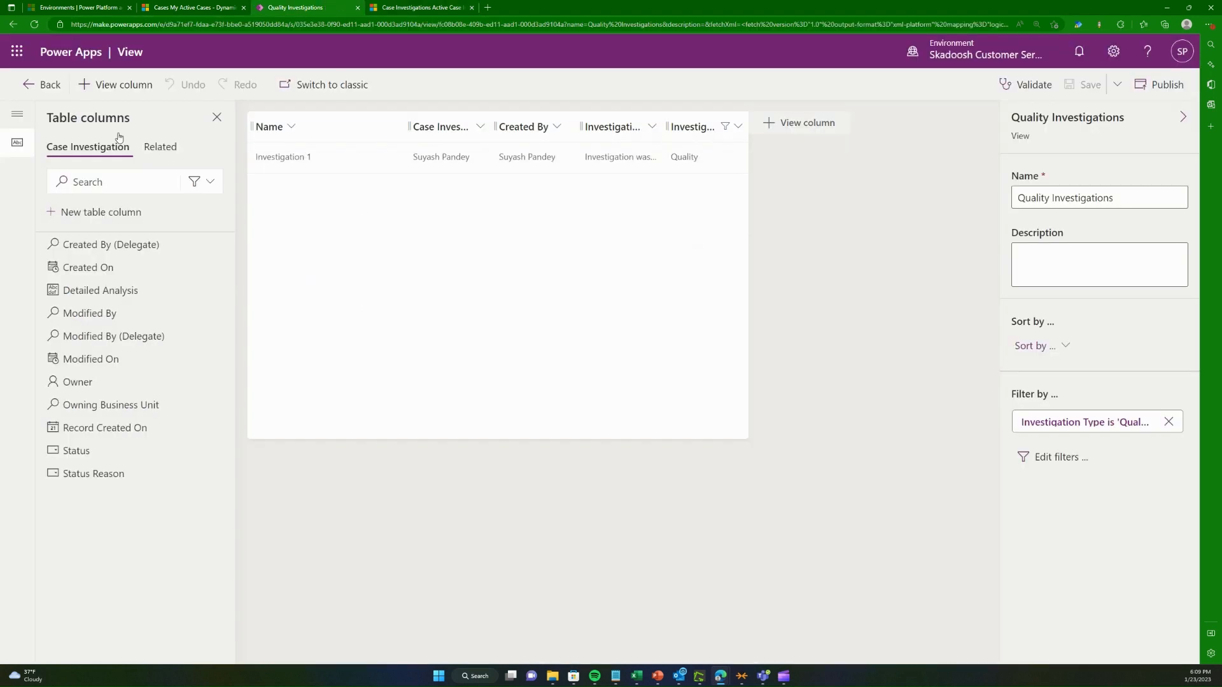
{"action": "left_click", "coordinate": [30, 85]}
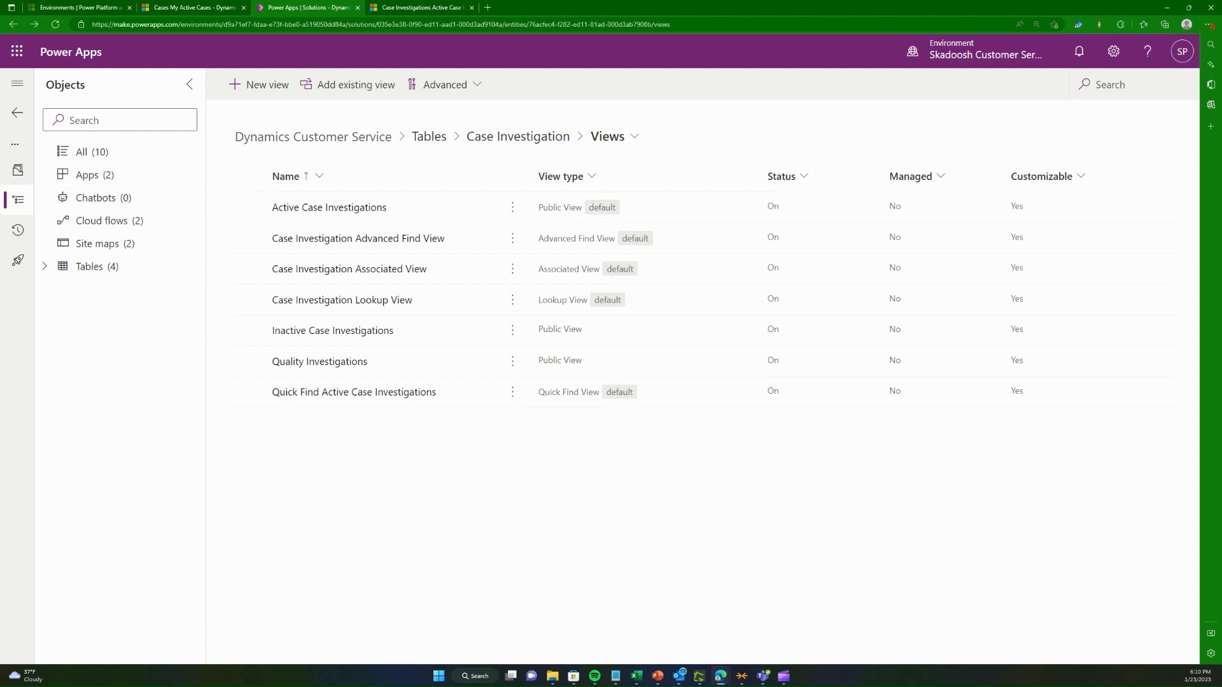
{"action": "left_click", "coordinate": [63, 267]}
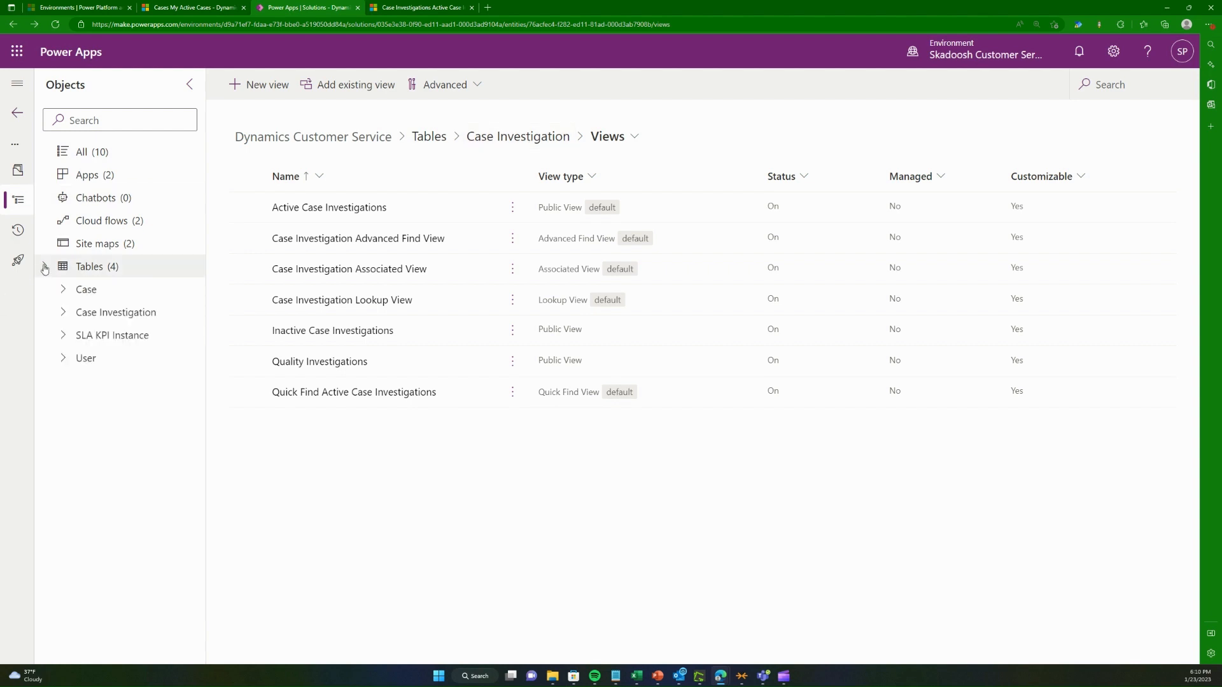
{"action": "left_click", "coordinate": [69, 316]}
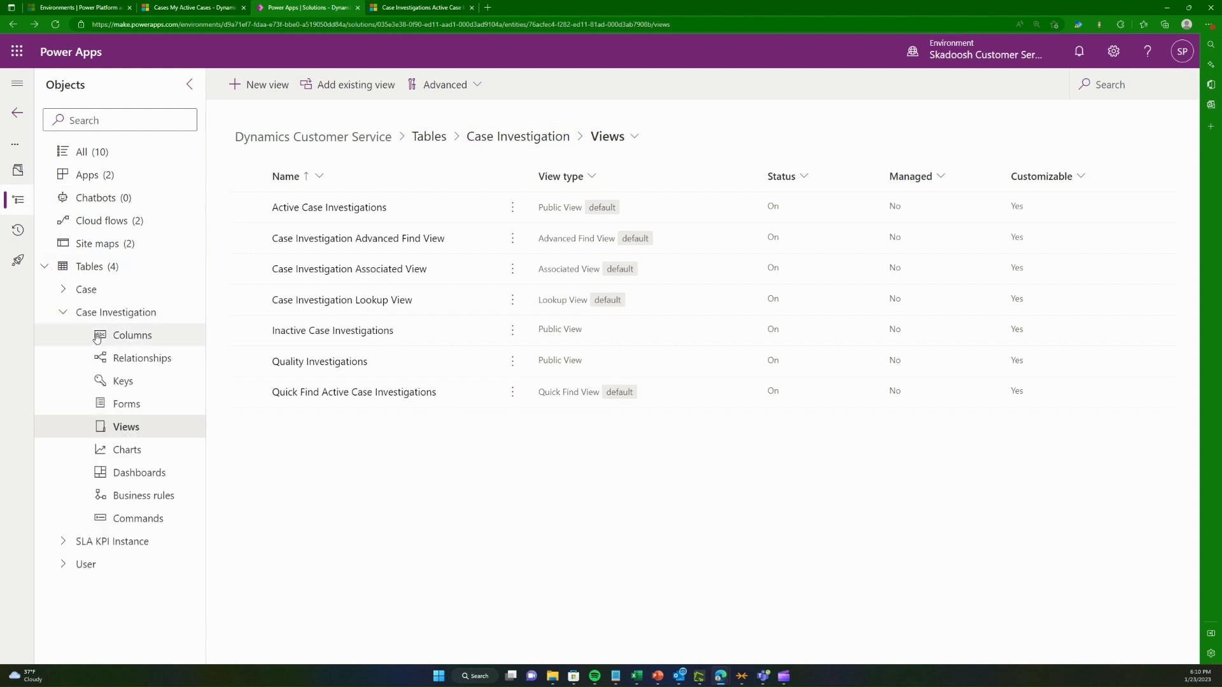
{"action": "left_click", "coordinate": [162, 498]}
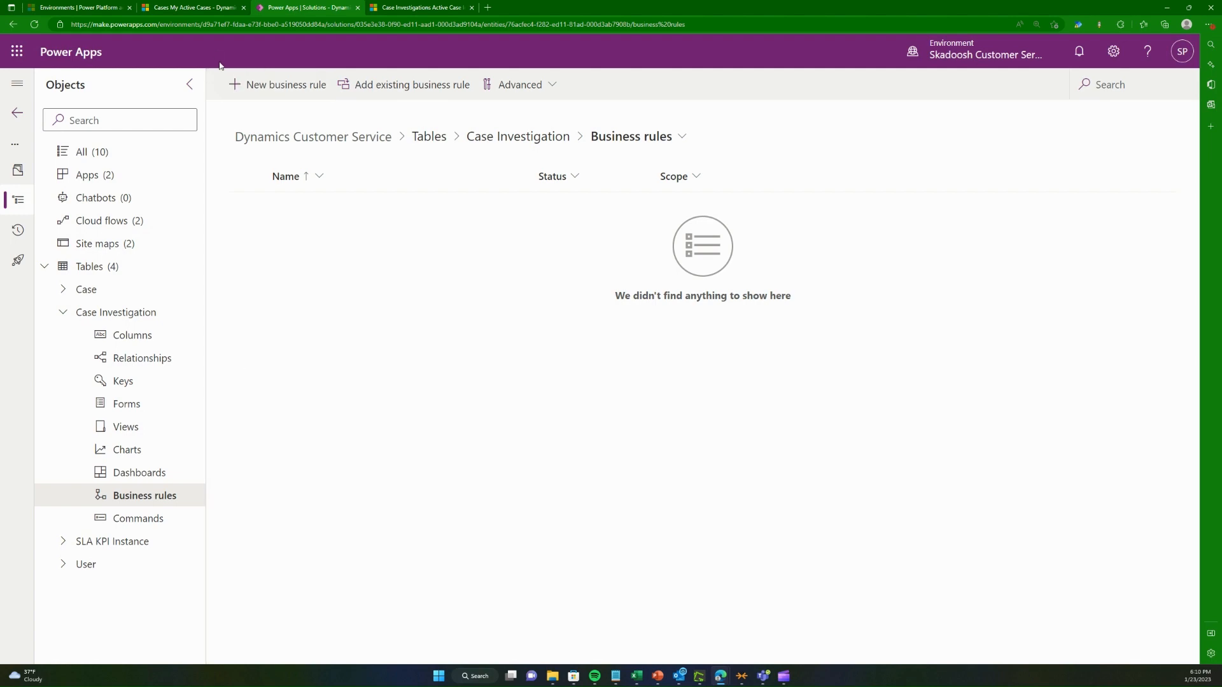
Step: Switch to the Customer Service Hub and open a blank case investigation form
{"action": "left_click", "coordinate": [191, 7]}
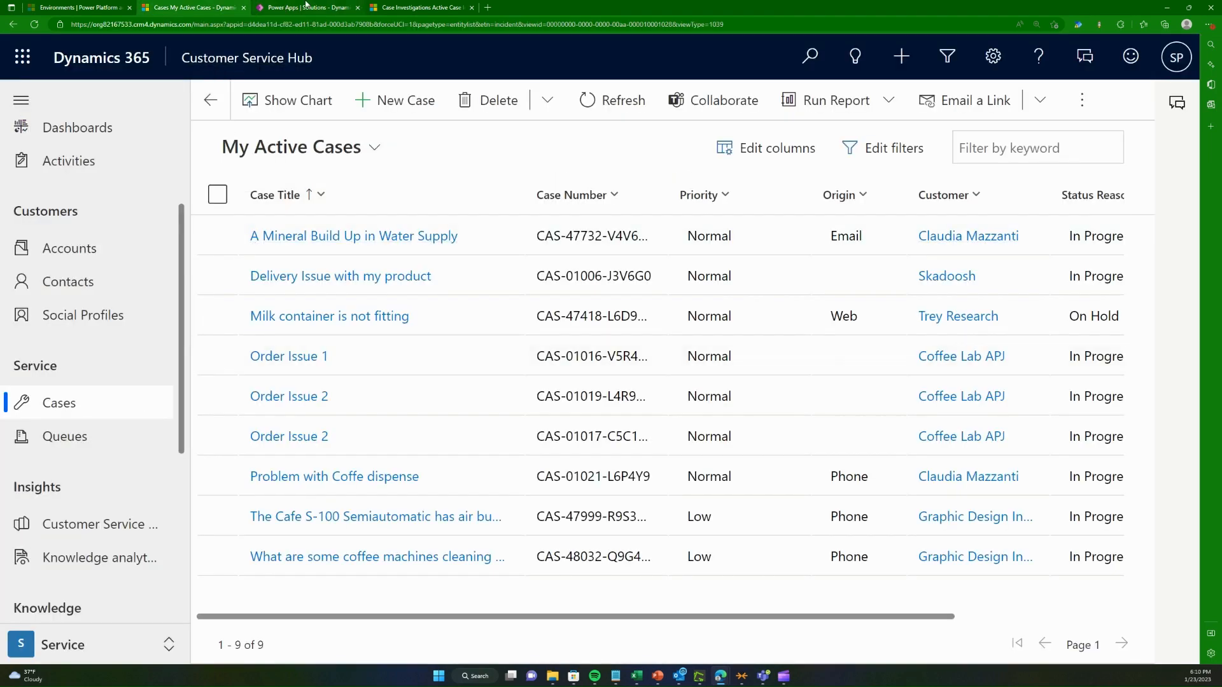
{"action": "left_click", "coordinate": [407, 7]}
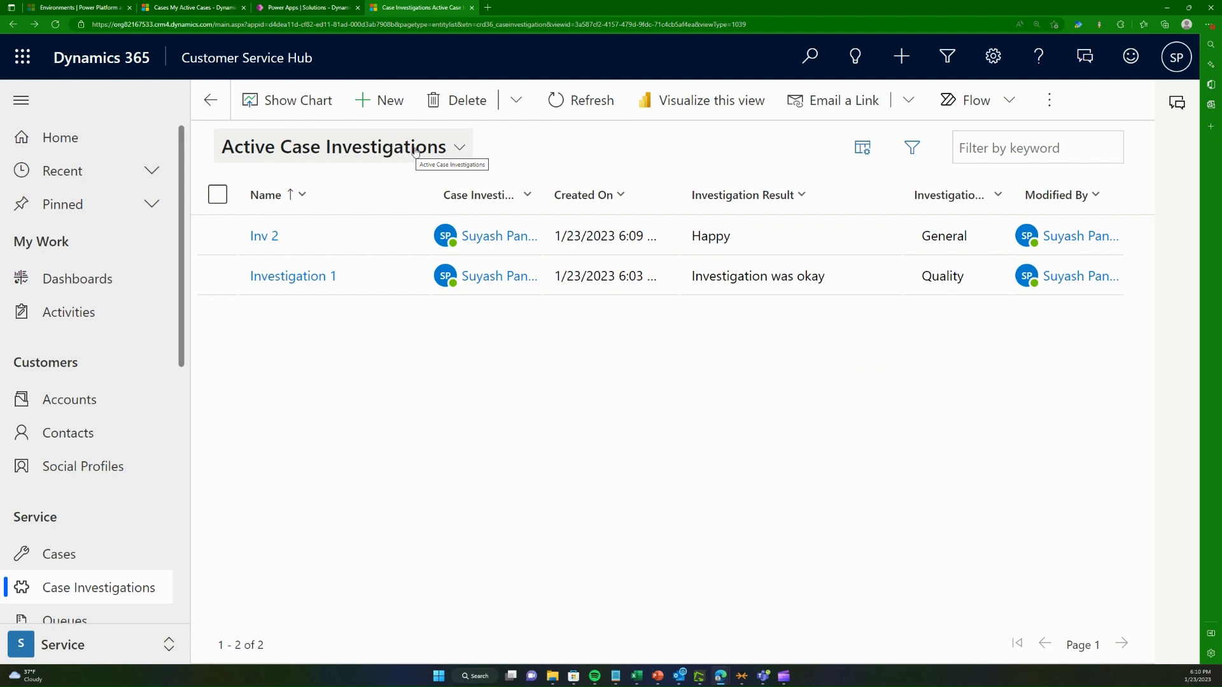
{"action": "left_click", "coordinate": [388, 108]}
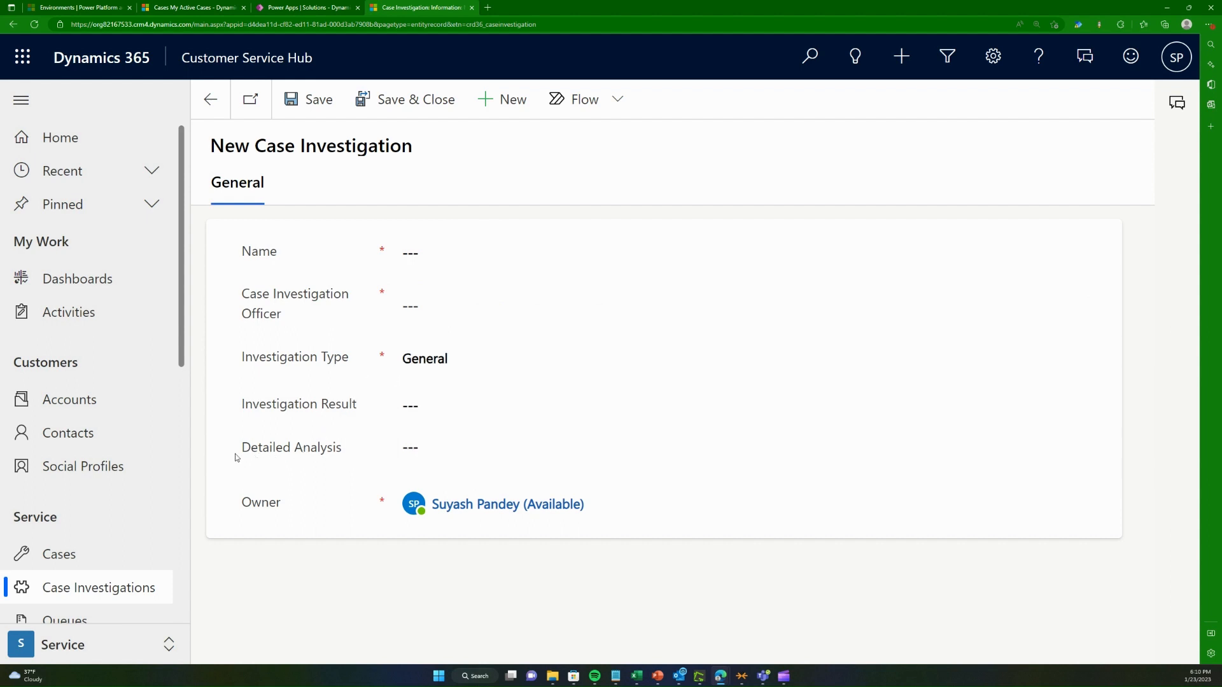
Step: Examine the Detailed Analysis field and the Investigation Type choices on the new case investigation form
{"action": "left_click_drag", "start_coordinate": [235, 458], "coordinate": [349, 457]}
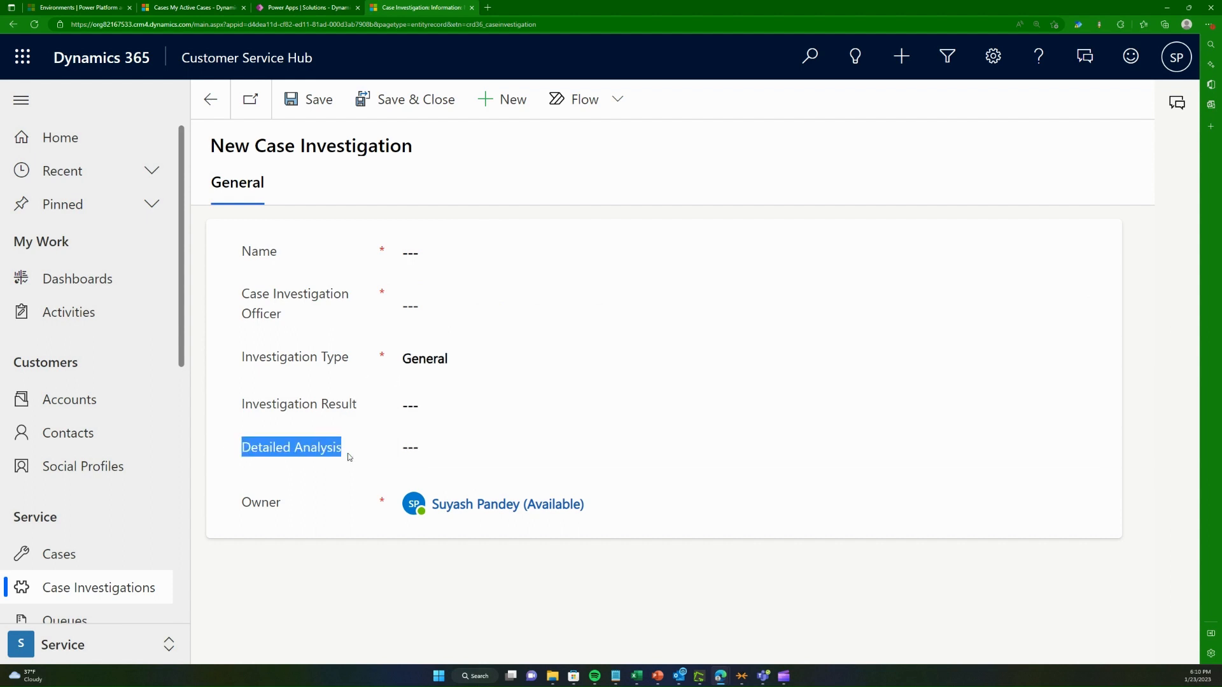
{"action": "left_click", "coordinate": [283, 459]}
{"action": "left_click_drag", "start_coordinate": [227, 446], "coordinate": [348, 447]}
{"action": "triple_click", "coordinate": [258, 449]}
{"action": "left_click", "coordinate": [292, 457]}
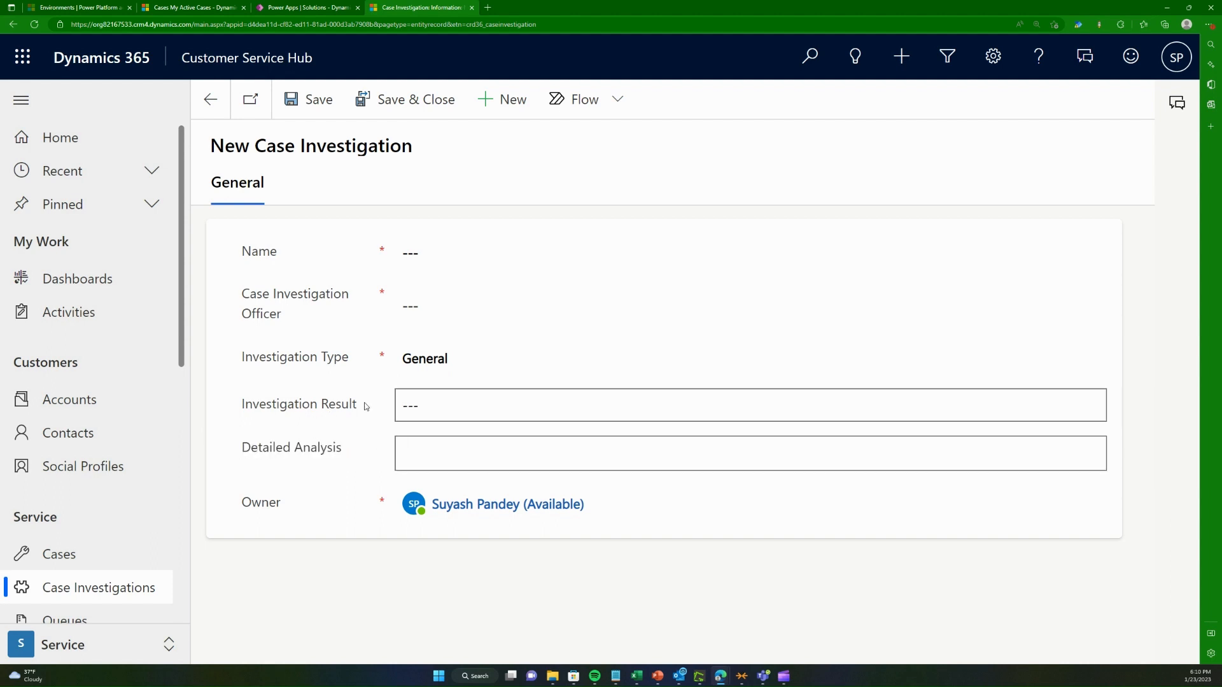
{"action": "left_click", "coordinate": [417, 360]}
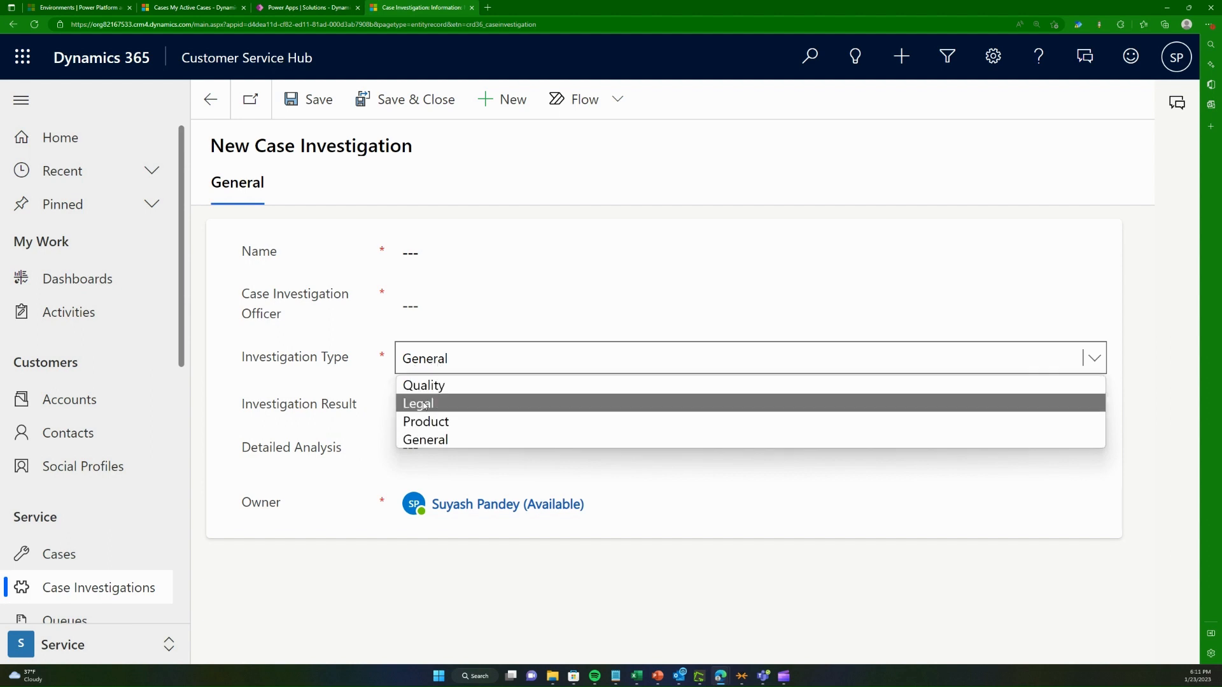
{"action": "left_click", "coordinate": [310, 474]}
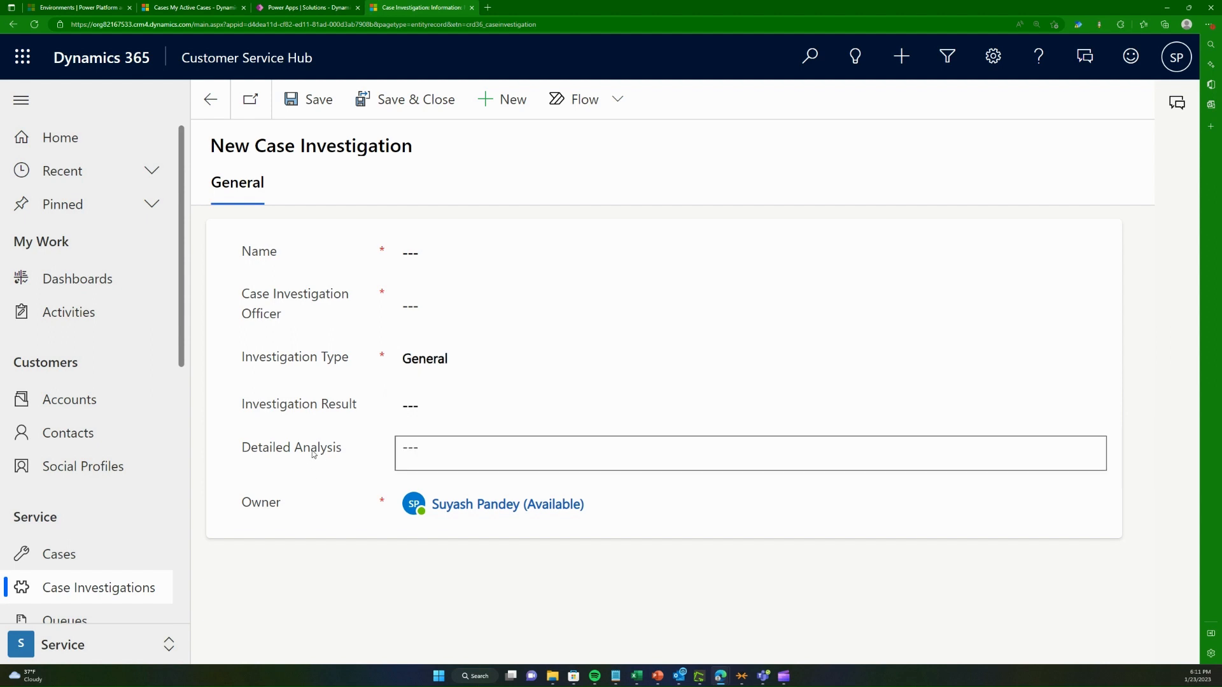
{"action": "left_click_drag", "start_coordinate": [243, 446], "coordinate": [362, 446]}
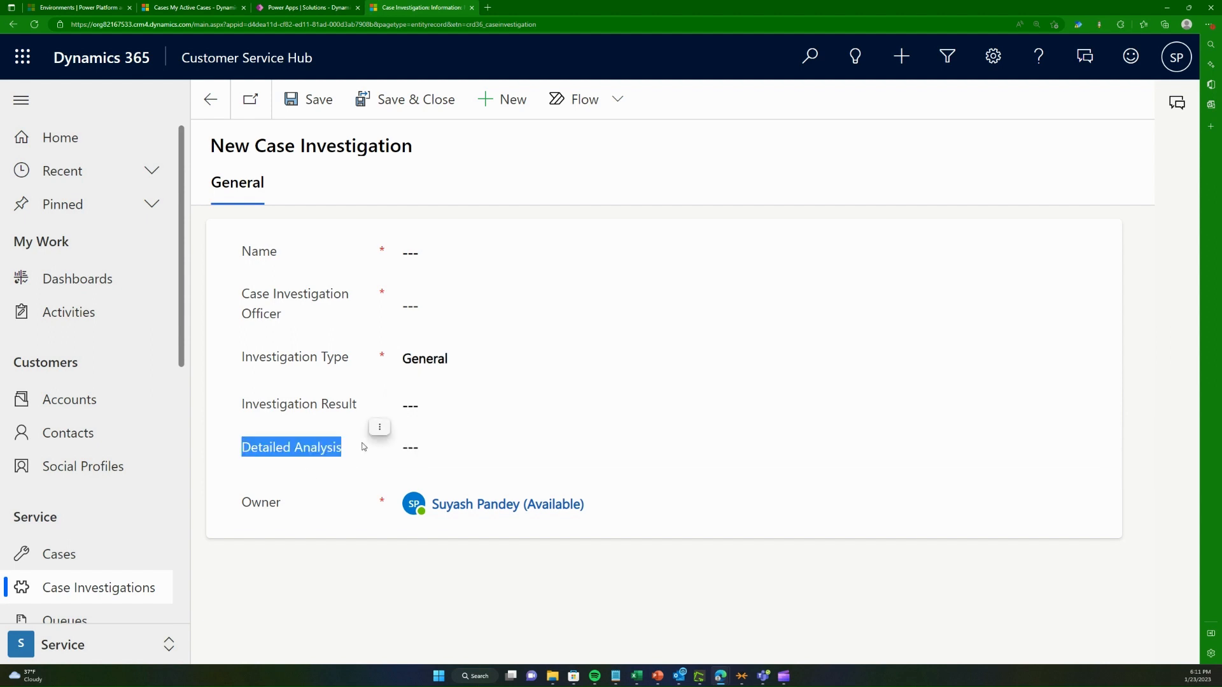
{"action": "left_click", "coordinate": [362, 447]}
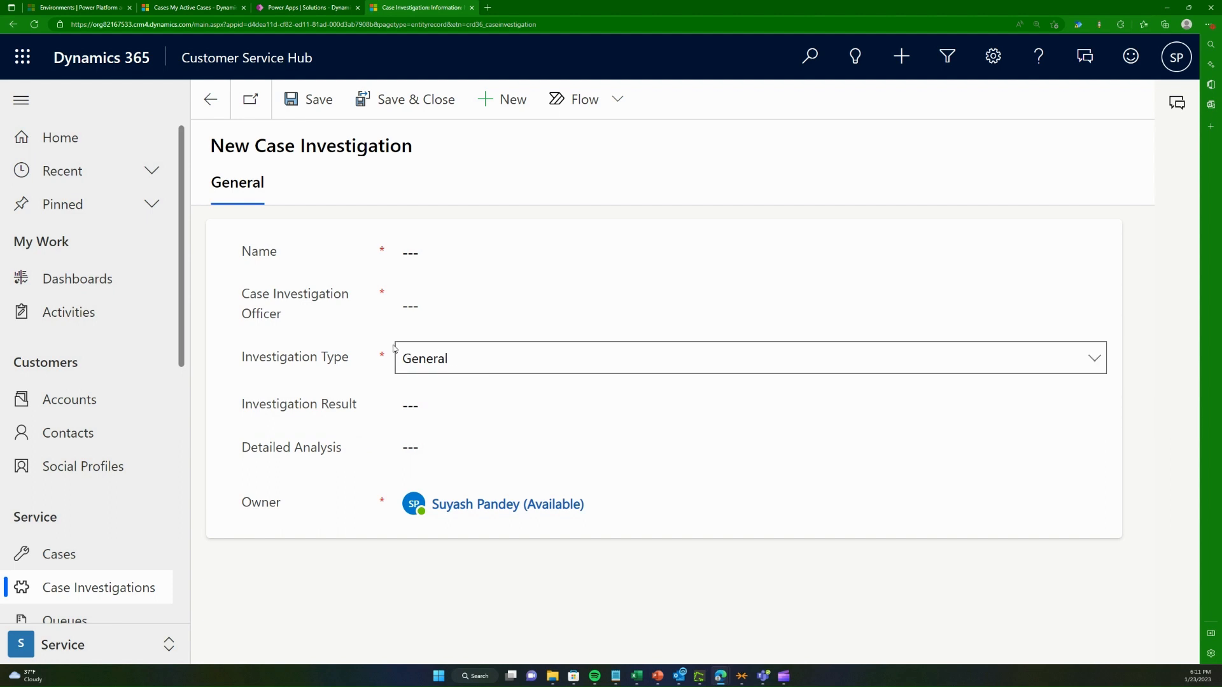
{"action": "left_click", "coordinate": [419, 359]}
{"action": "left_click", "coordinate": [422, 359]}
Step: Switch to Power Apps and start a new business rule for the Case Investigation table, closing the creation notice
{"action": "left_click", "coordinate": [320, 7]}
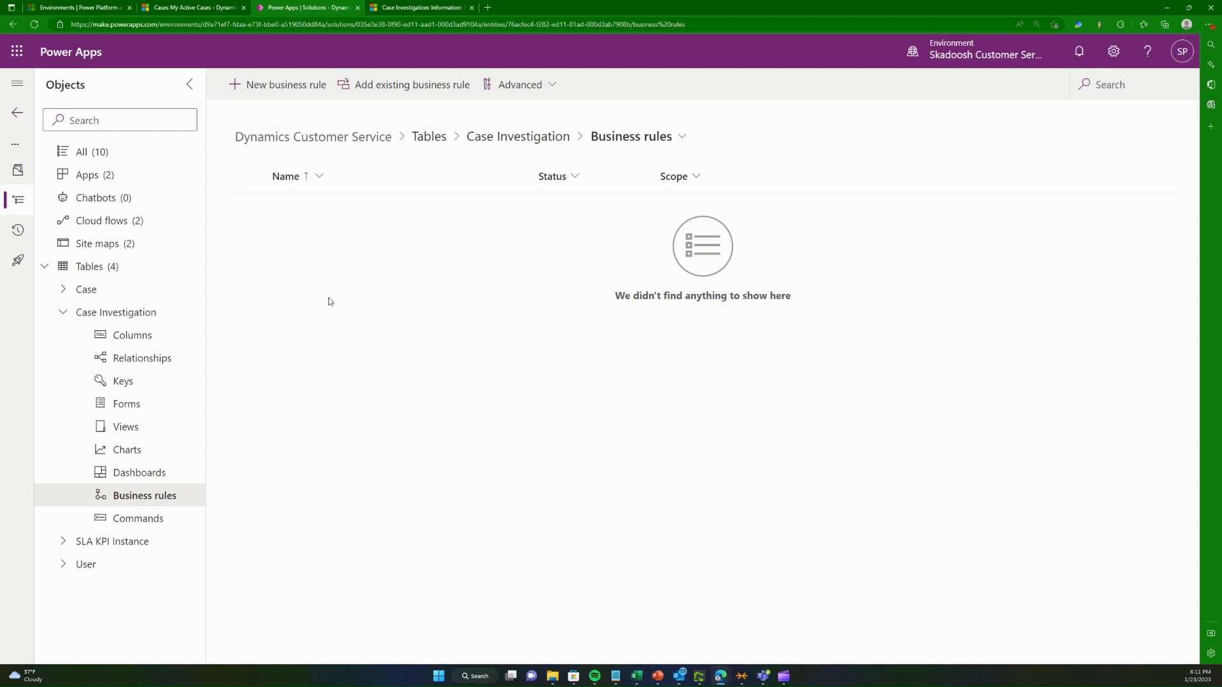
{"action": "left_click", "coordinate": [304, 83]}
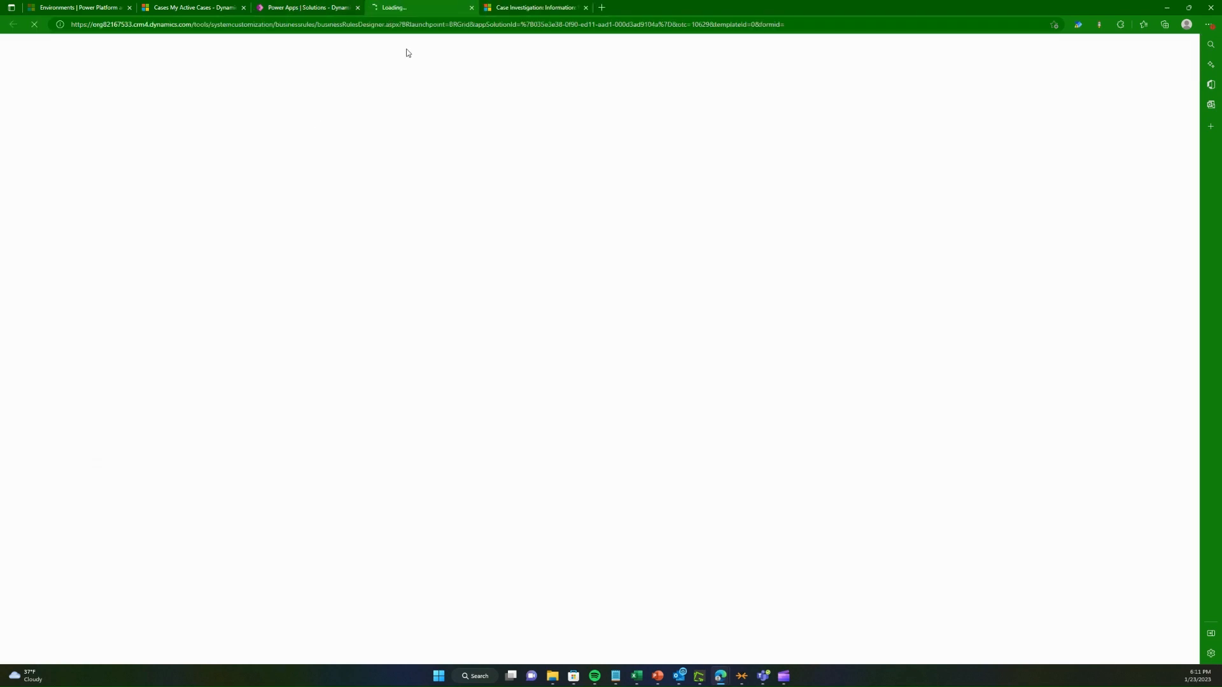
{"action": "left_click", "coordinate": [308, 8]}
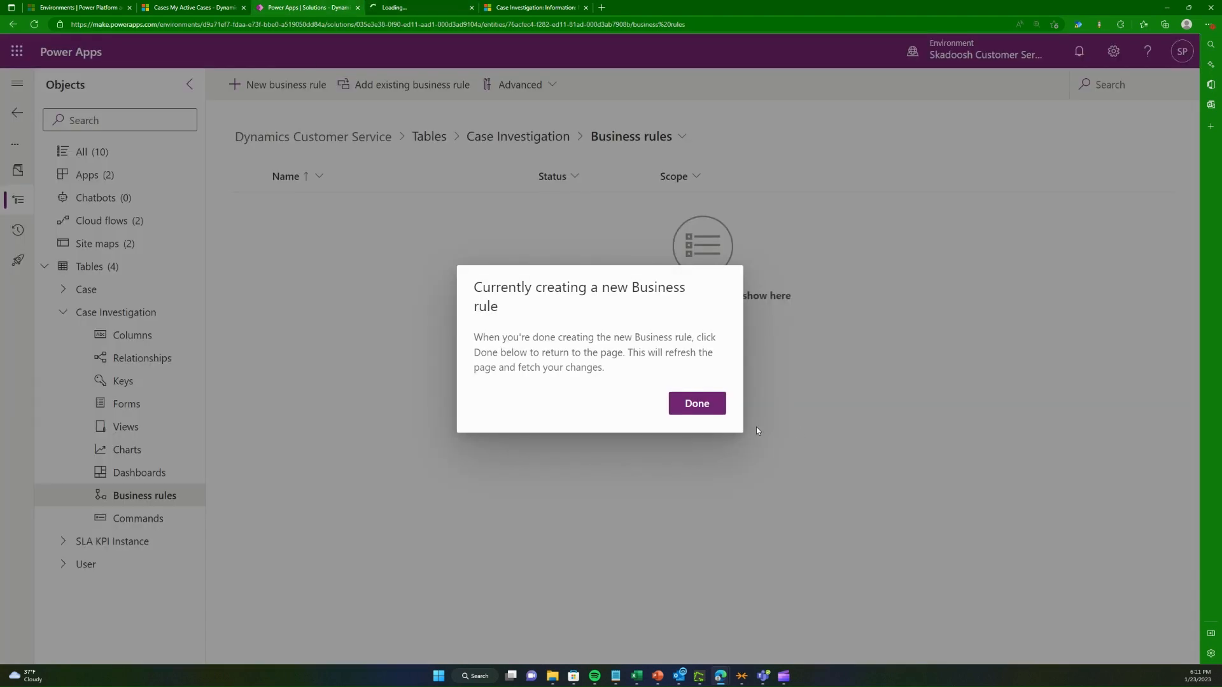
{"action": "left_click", "coordinate": [707, 405]}
{"action": "left_click", "coordinate": [417, 8]}
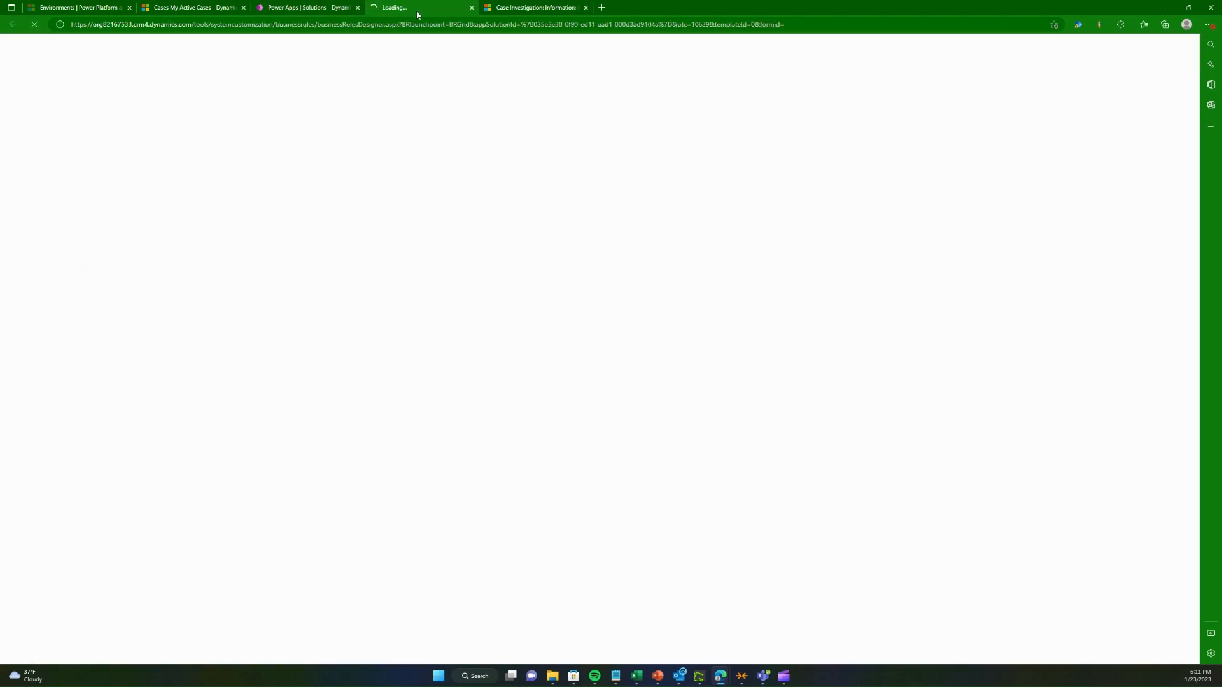
{"action": "left_click", "coordinate": [175, 7]}
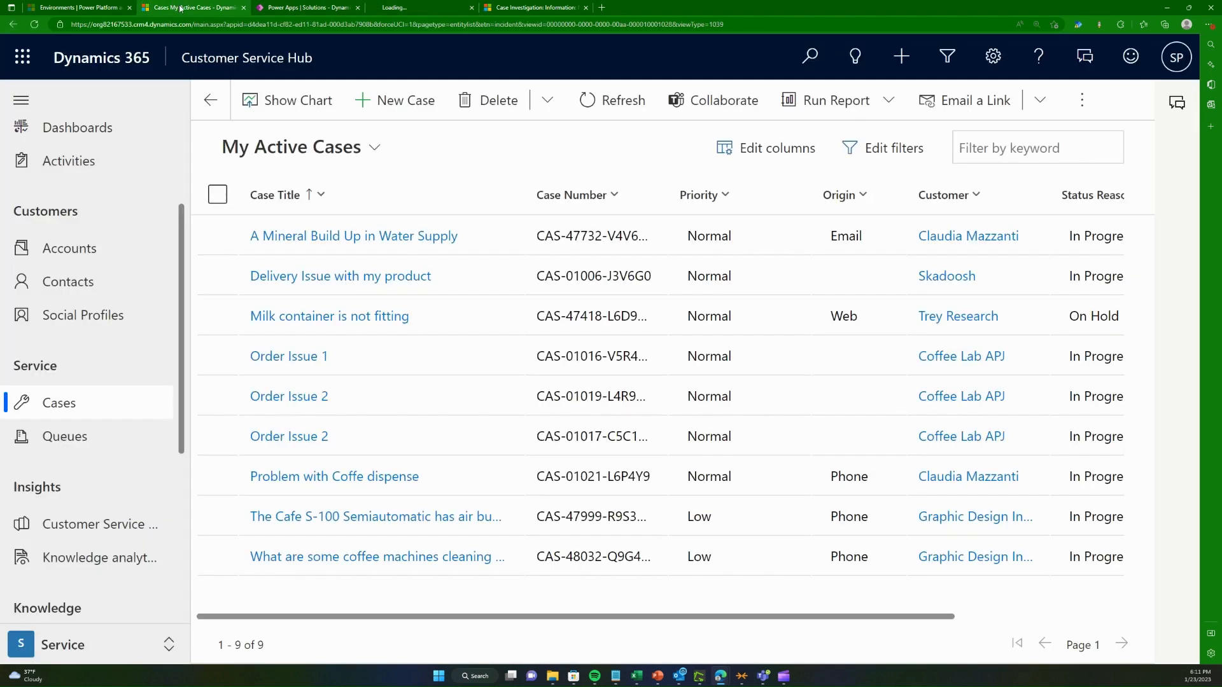
{"action": "left_click", "coordinate": [572, 7]}
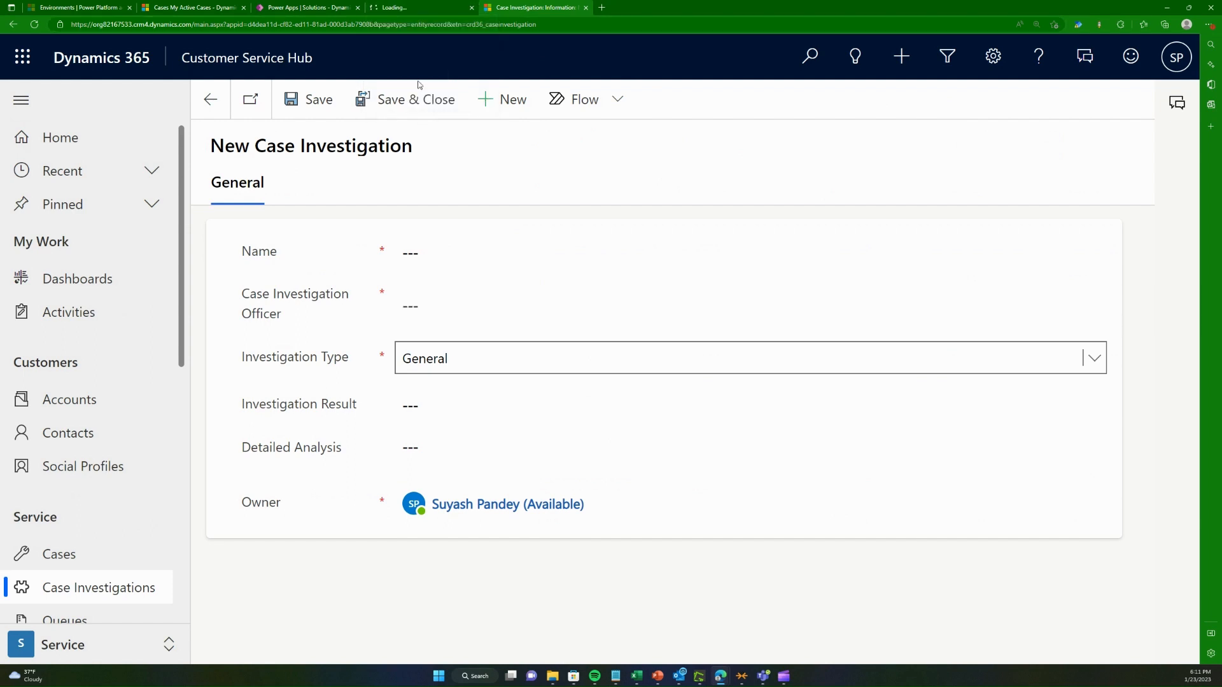
{"action": "left_click", "coordinate": [439, 6]}
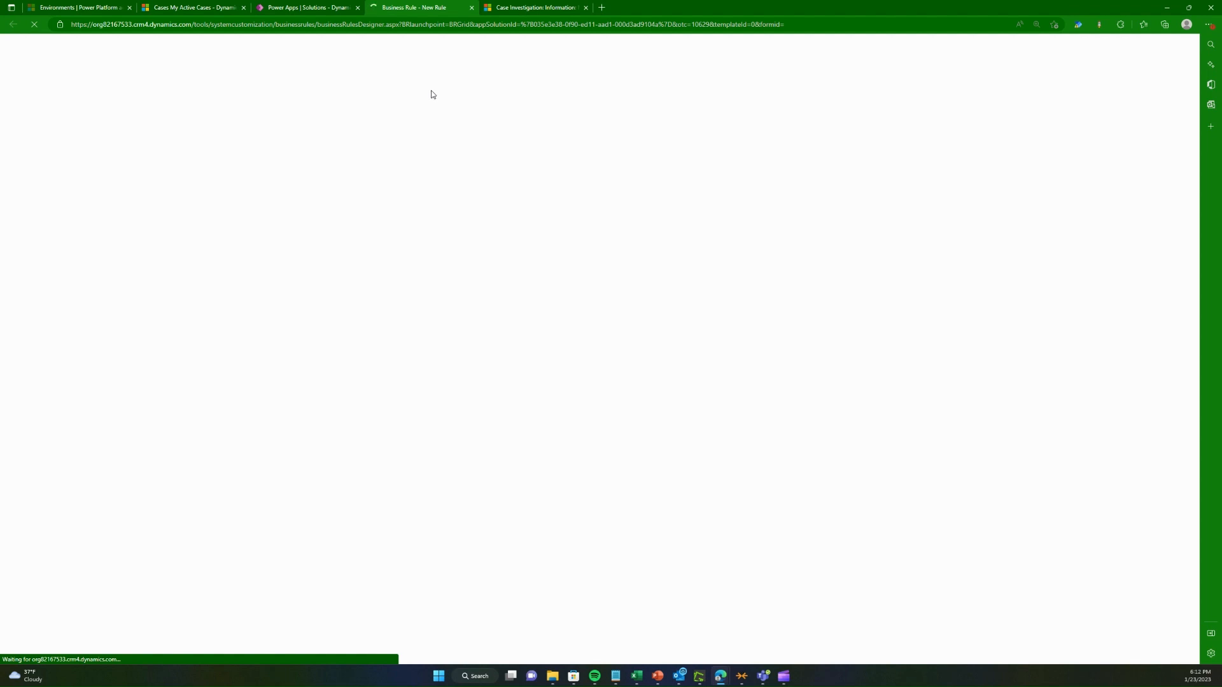
{"action": "left_click", "coordinate": [519, 6]}
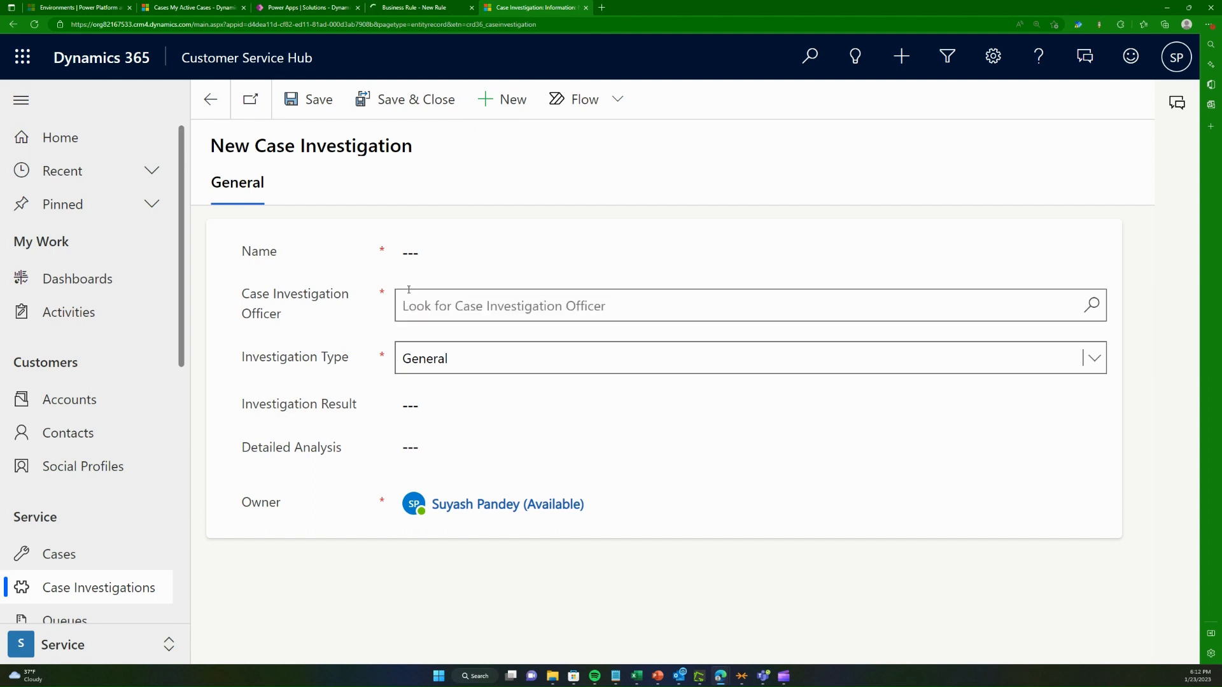
Step: Return to the business rule designer, open the properties of the new condition and collapse the rule's text view
{"action": "left_click", "coordinate": [435, 7]}
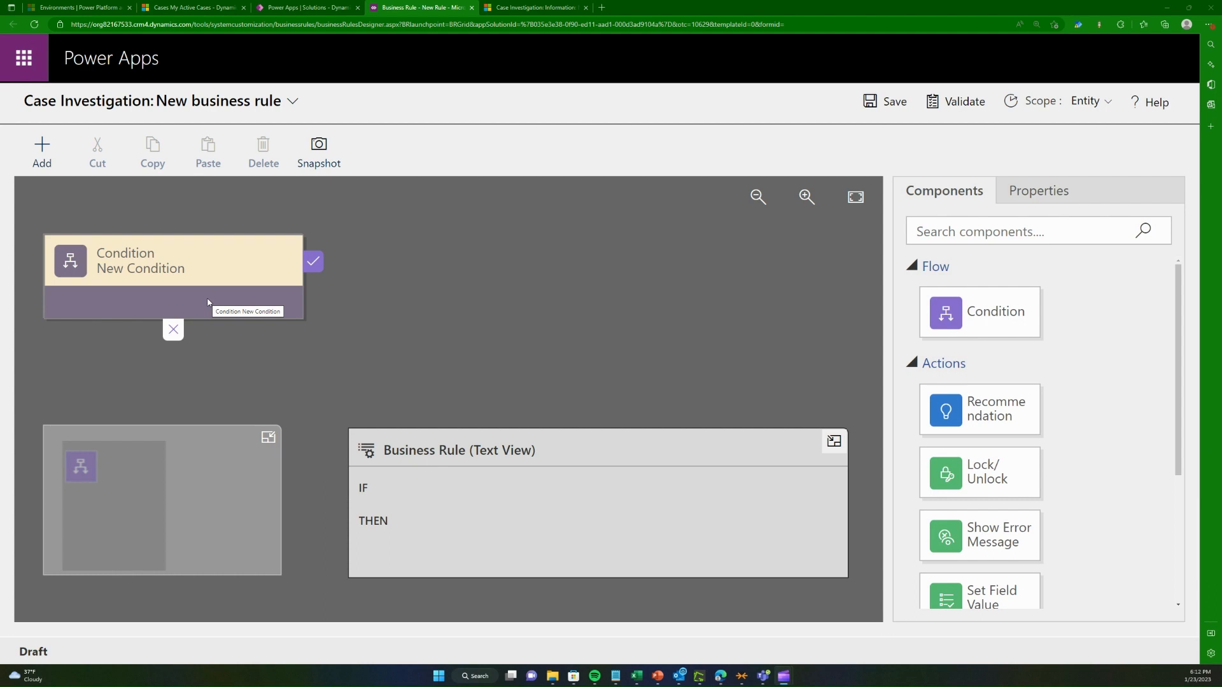
{"action": "left_click", "coordinate": [210, 274]}
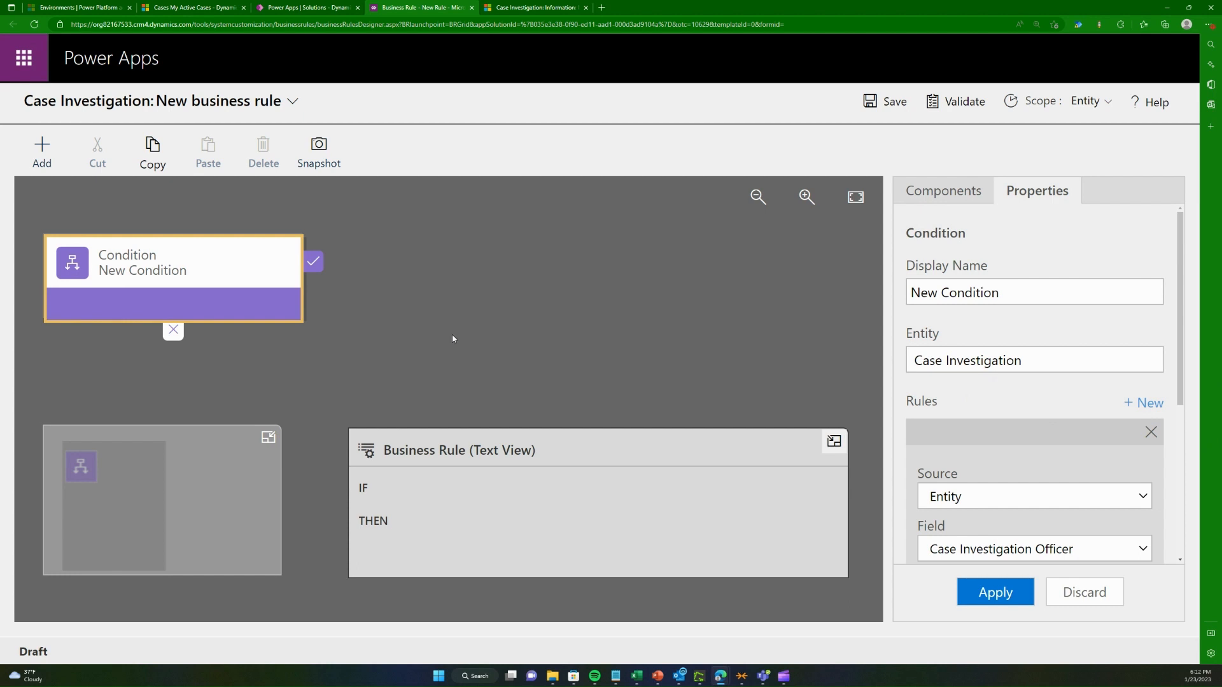
{"action": "left_click", "coordinate": [833, 440]}
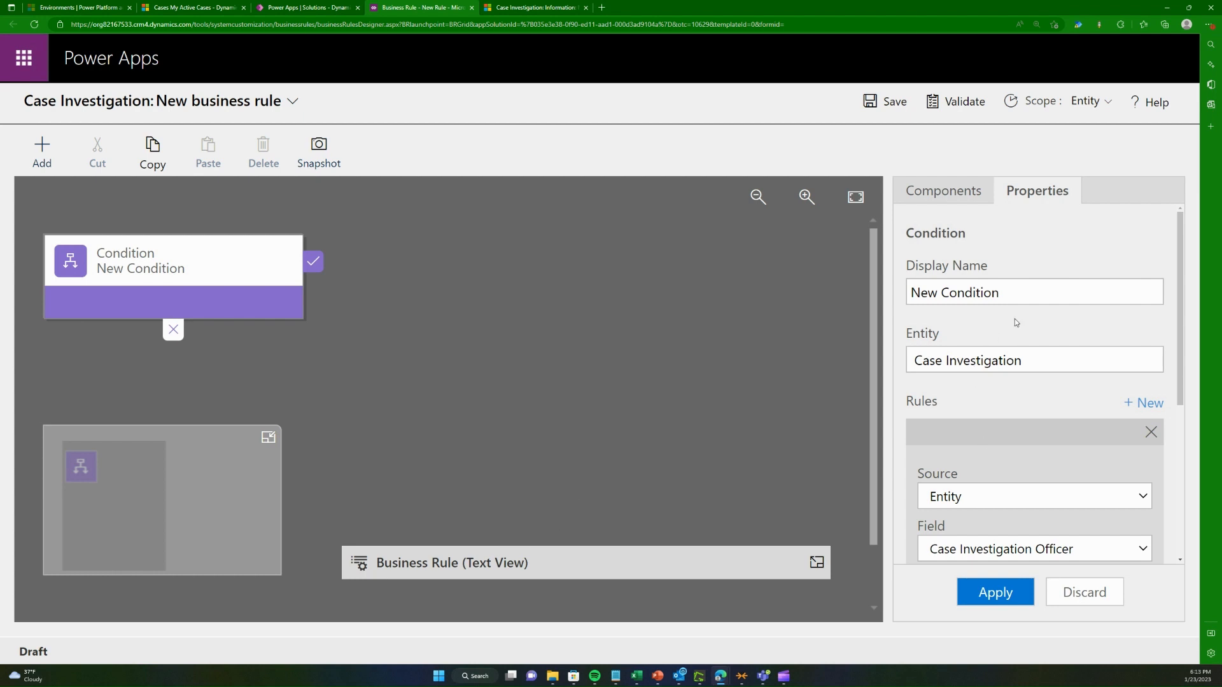
Step: Set the condition's display name to "If Record is Legal"
{"action": "left_click_drag", "start_coordinate": [1017, 295], "coordinate": [633, 271]}
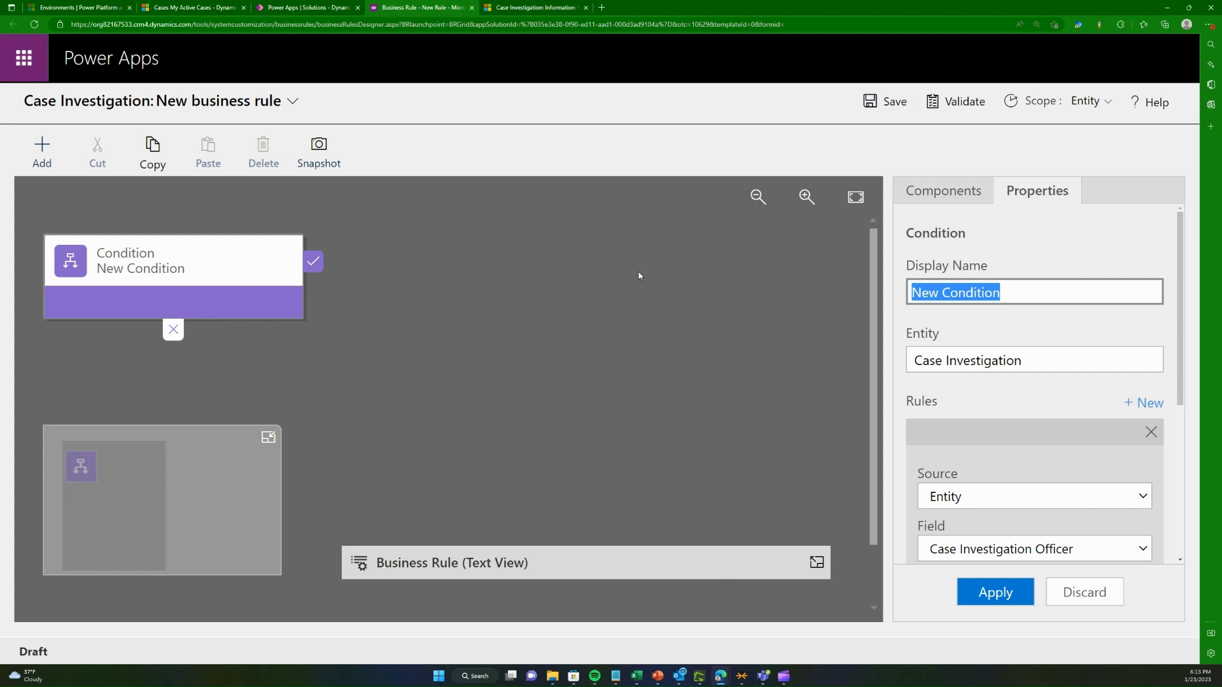
{"action": "type", "text": "If "}
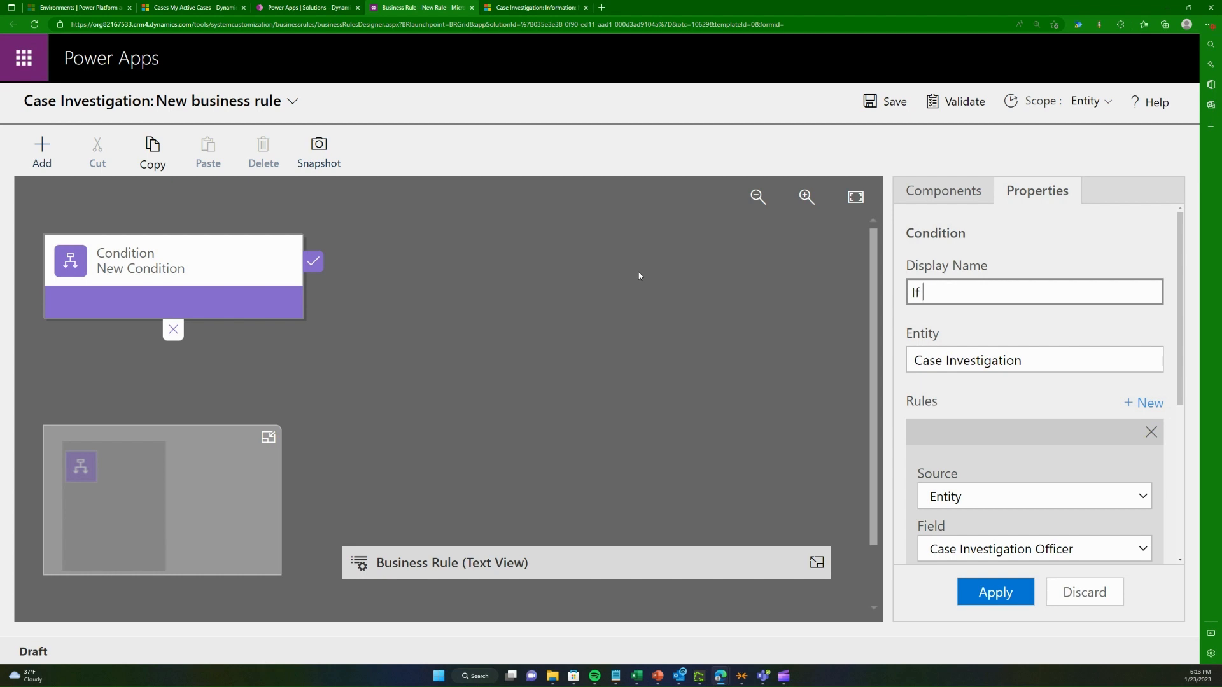
{"action": "type", "text": "Record is Legal"}
{"action": "left_click", "coordinate": [1003, 404]}
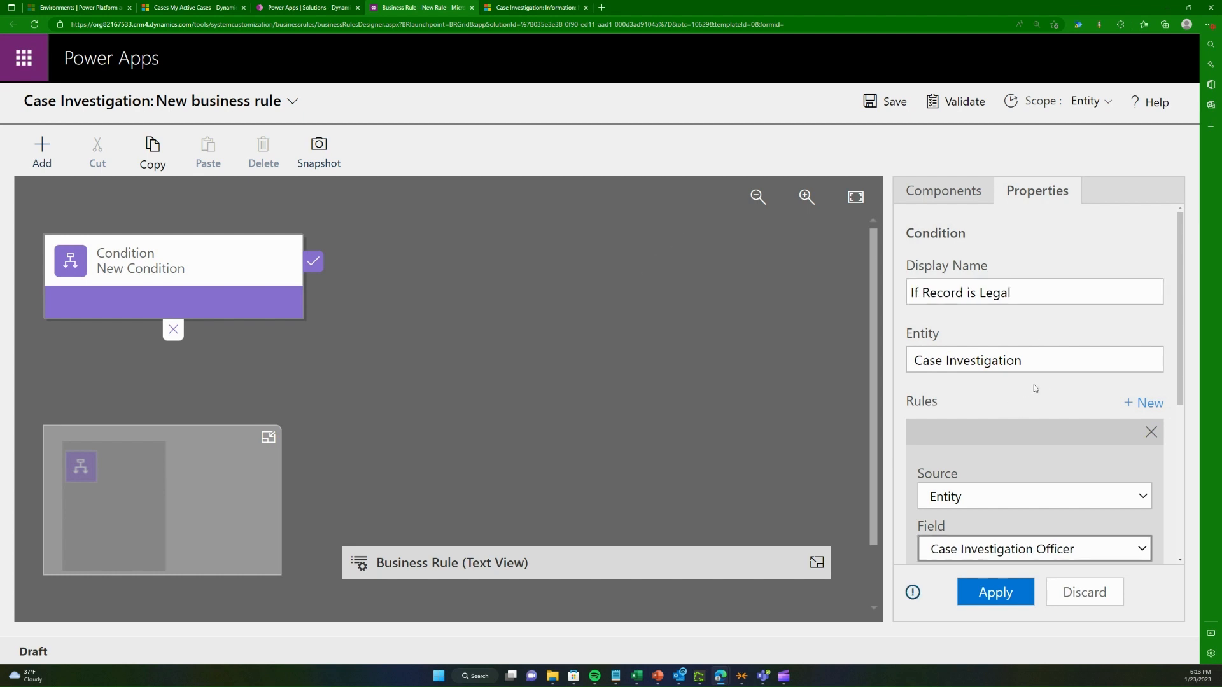
{"action": "scroll", "coordinate": [1034, 385], "scroll_direction": "down", "scroll_amount": 3}
{"action": "scroll", "coordinate": [1043, 379], "scroll_direction": "up", "scroll_amount": 3}
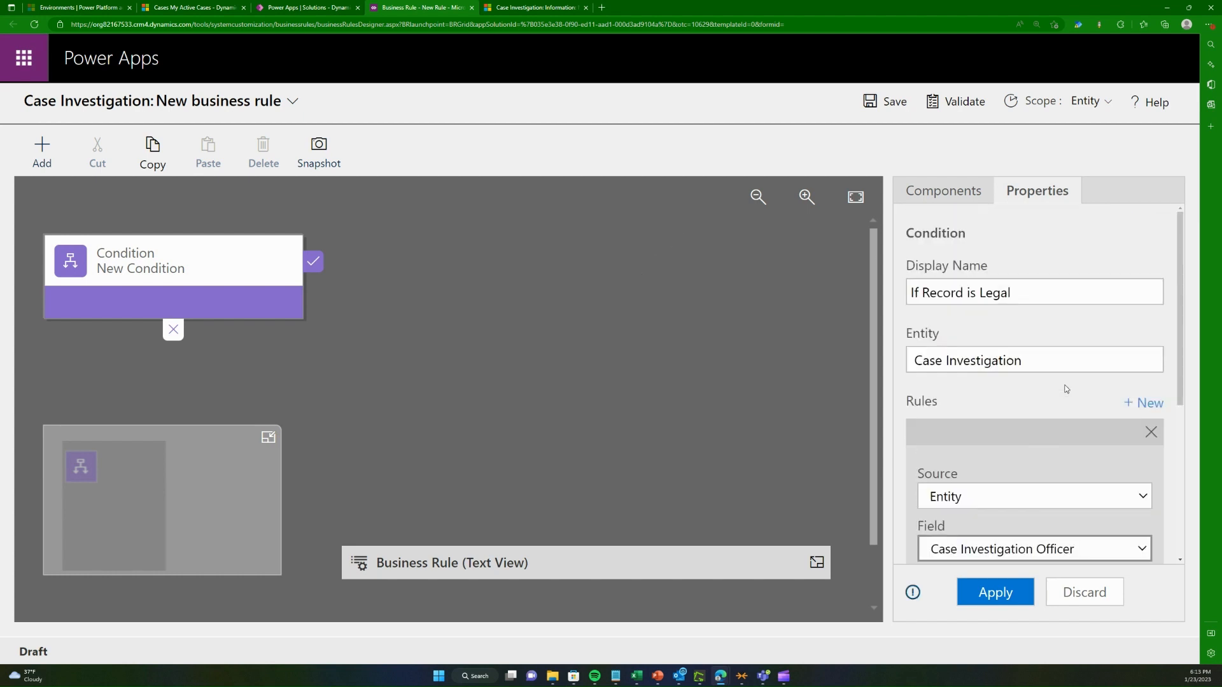
{"action": "triple_click", "coordinate": [1028, 291]}
{"action": "left_click", "coordinate": [1024, 342]}
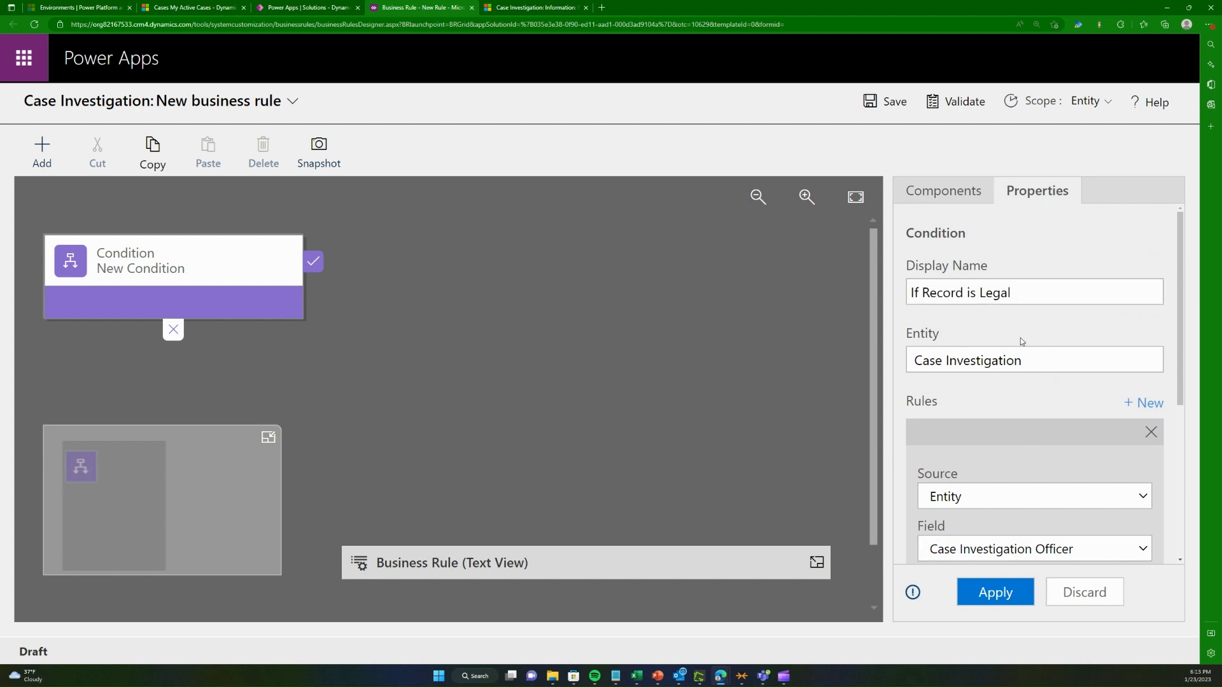
{"action": "scroll", "coordinate": [1026, 334], "scroll_direction": "down", "scroll_amount": 2}
{"action": "scroll", "coordinate": [1066, 365], "scroll_direction": "down", "scroll_amount": 1}
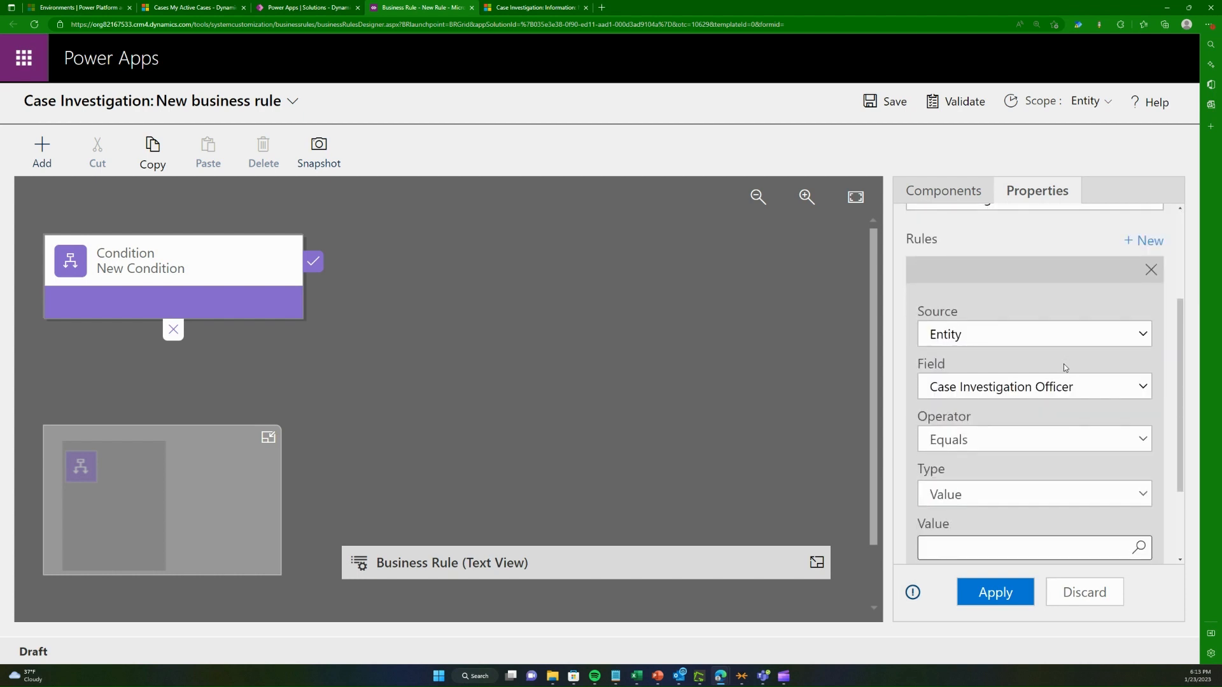
{"action": "left_click", "coordinate": [1007, 449]}
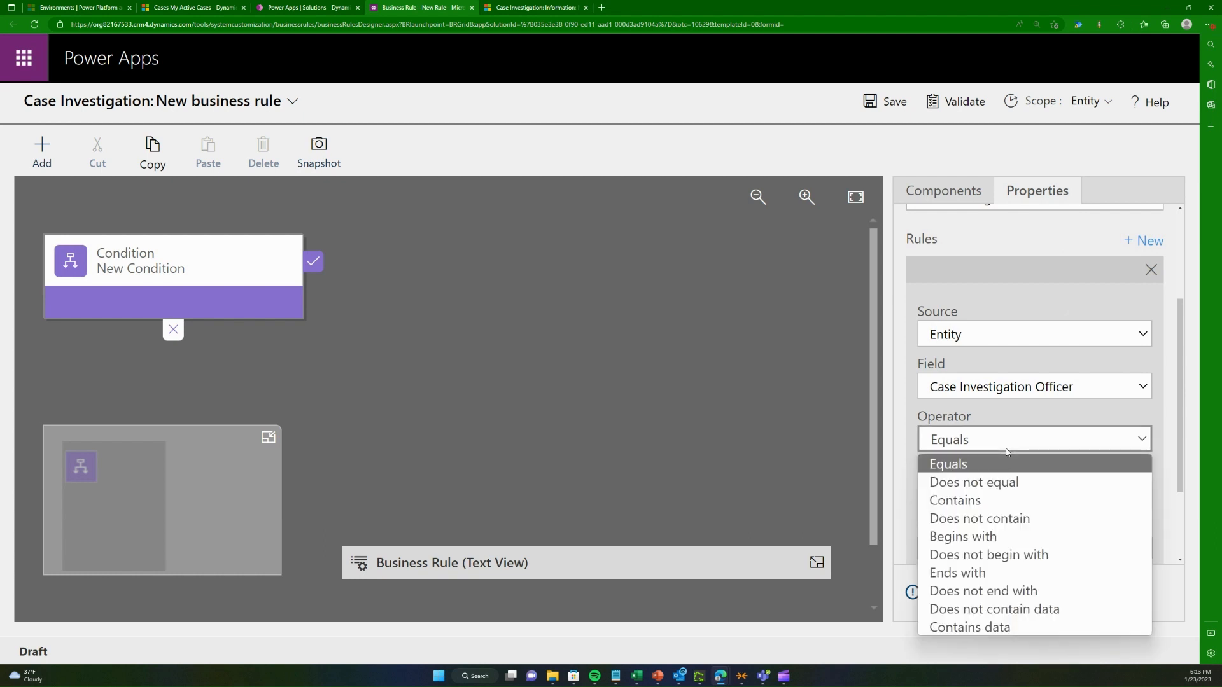
{"action": "left_click", "coordinate": [1006, 450]}
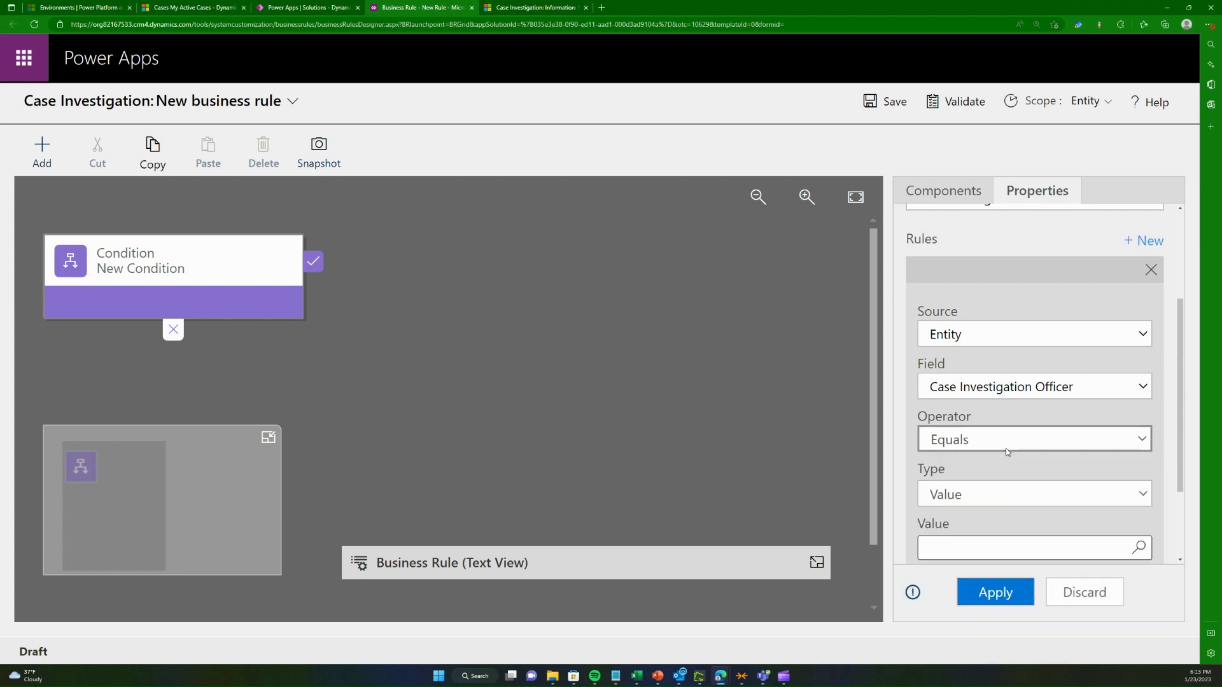
{"action": "left_click", "coordinate": [1018, 500]}
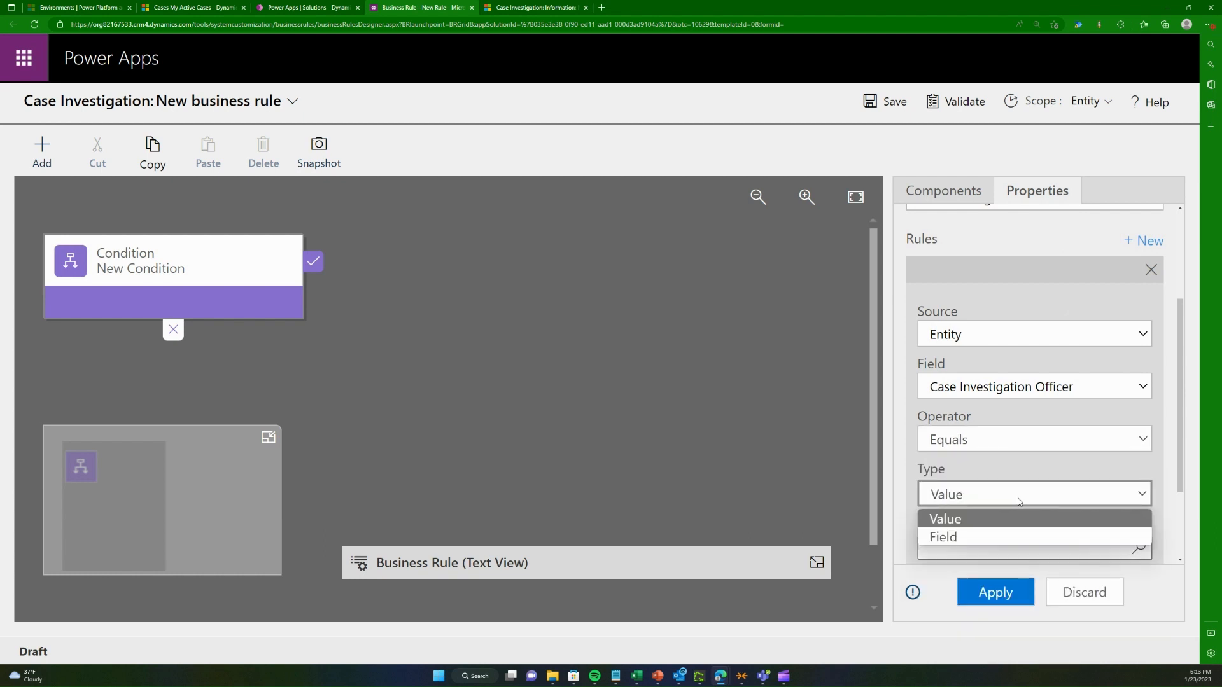
{"action": "left_click", "coordinate": [996, 541]}
{"action": "scroll", "coordinate": [1060, 474], "scroll_direction": "down", "scroll_amount": 2}
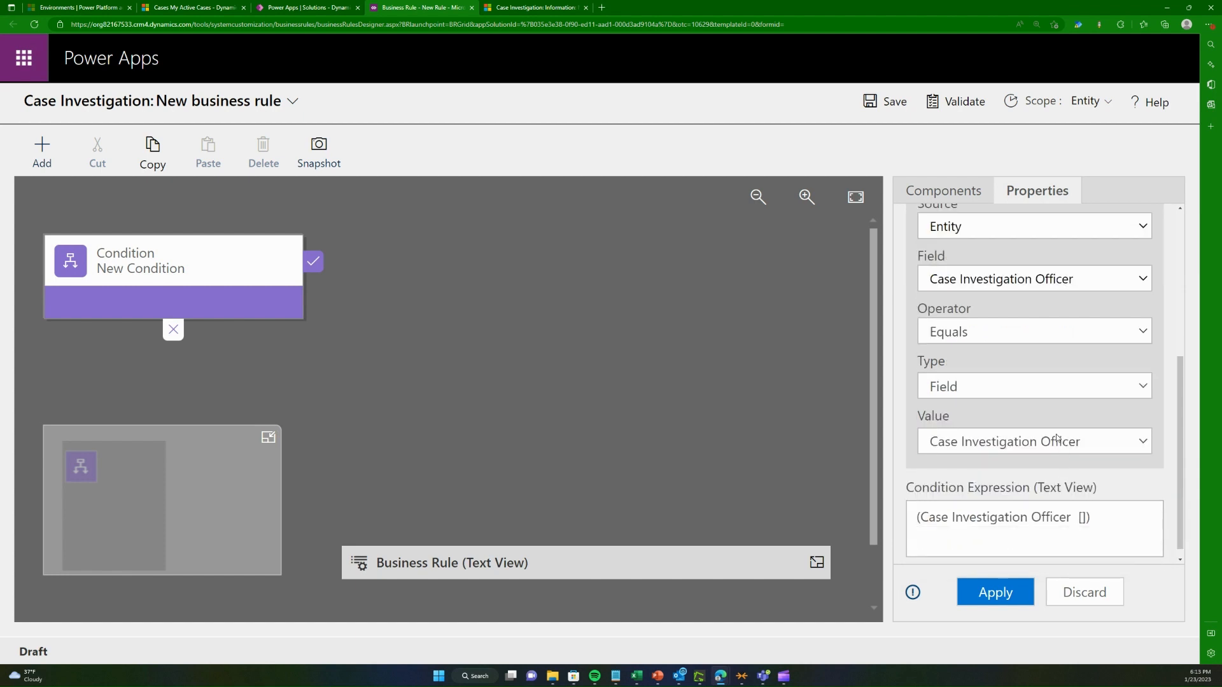
{"action": "scroll", "coordinate": [1057, 439], "scroll_direction": "up", "scroll_amount": 2}
Step: Set the field of the condition's rule to Investigation Type
{"action": "left_click", "coordinate": [1026, 393]}
{"action": "left_click", "coordinate": [1042, 364]}
{"action": "left_click", "coordinate": [1049, 335]}
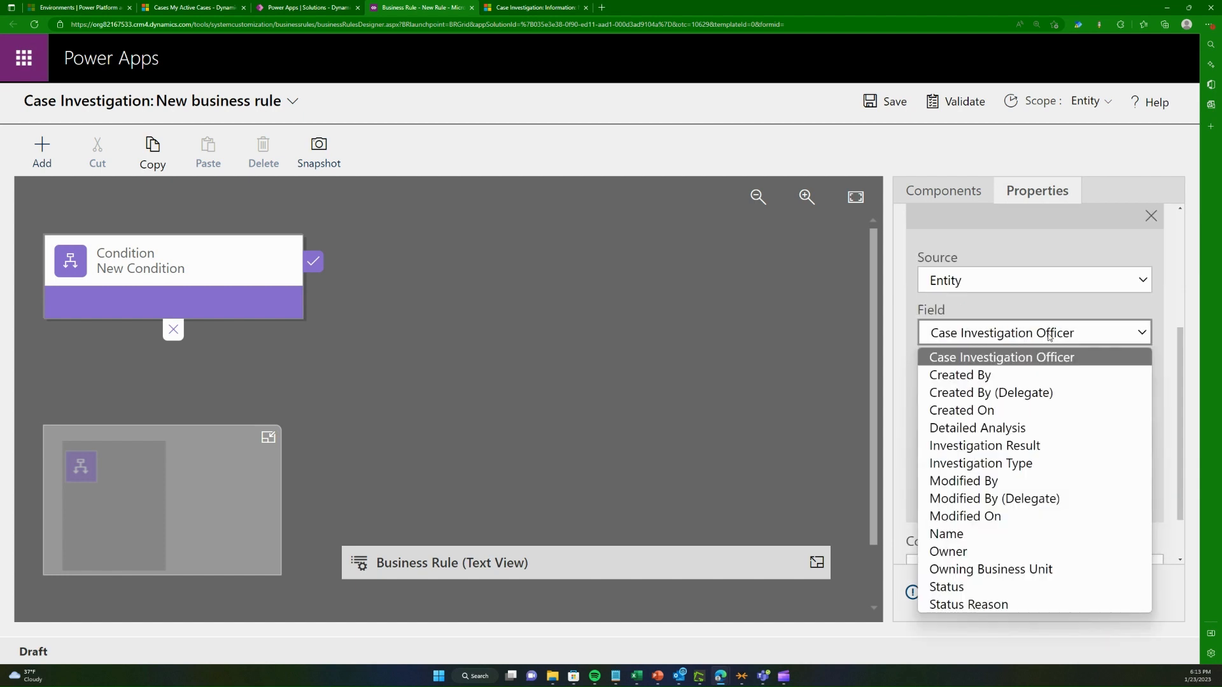
{"action": "left_click", "coordinate": [985, 463]}
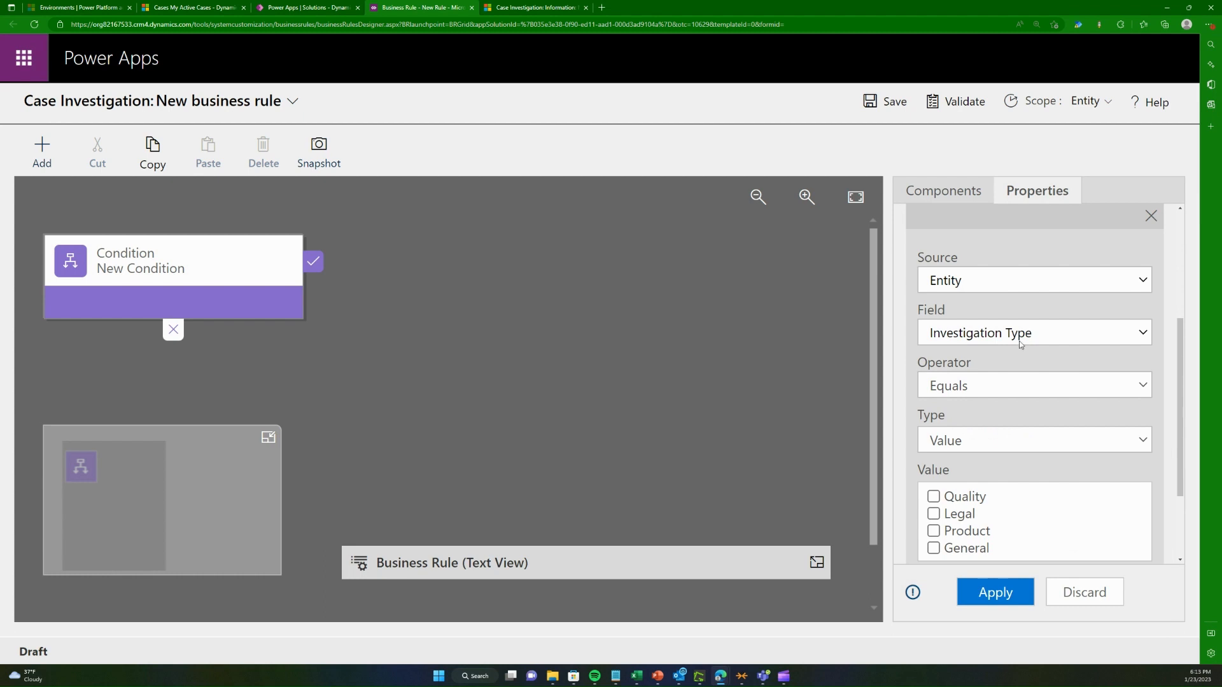
Step: Select Legal as the value the Investigation Type must equal and apply the condition's settings
{"action": "scroll", "coordinate": [1018, 387], "scroll_direction": "up", "scroll_amount": 3}
{"action": "scroll", "coordinate": [1019, 392], "scroll_direction": "down", "scroll_amount": 2}
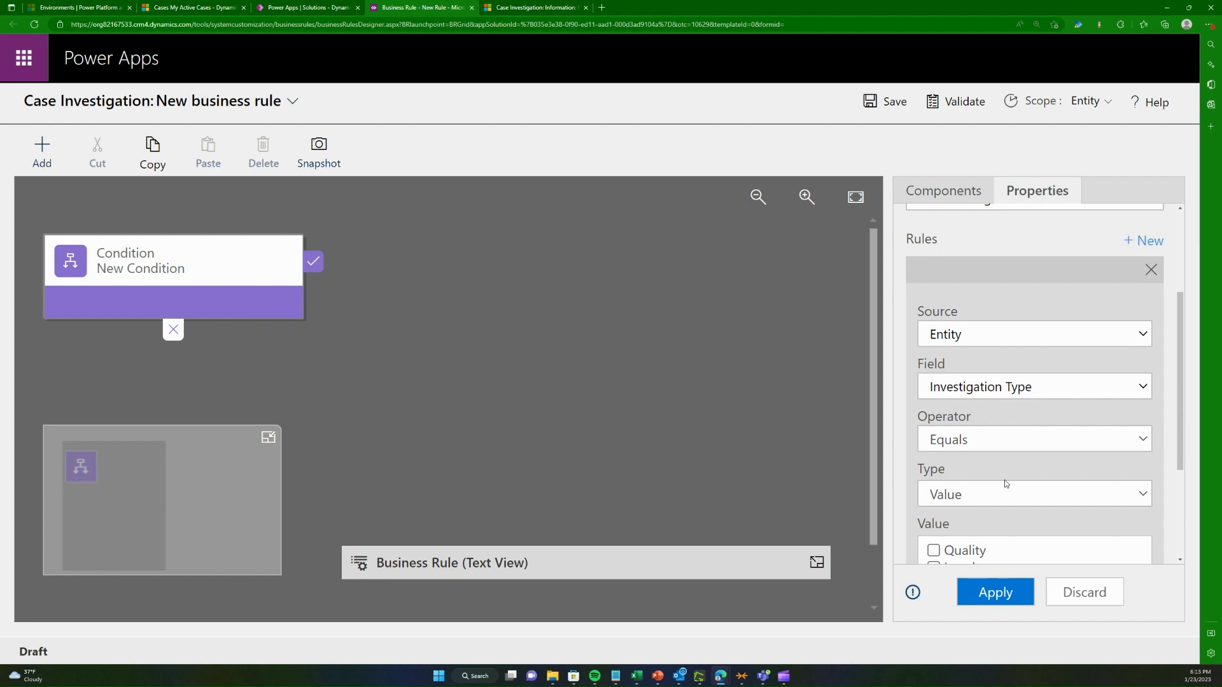
{"action": "scroll", "coordinate": [1004, 480], "scroll_direction": "down", "scroll_amount": 2}
{"action": "left_click", "coordinate": [934, 461]}
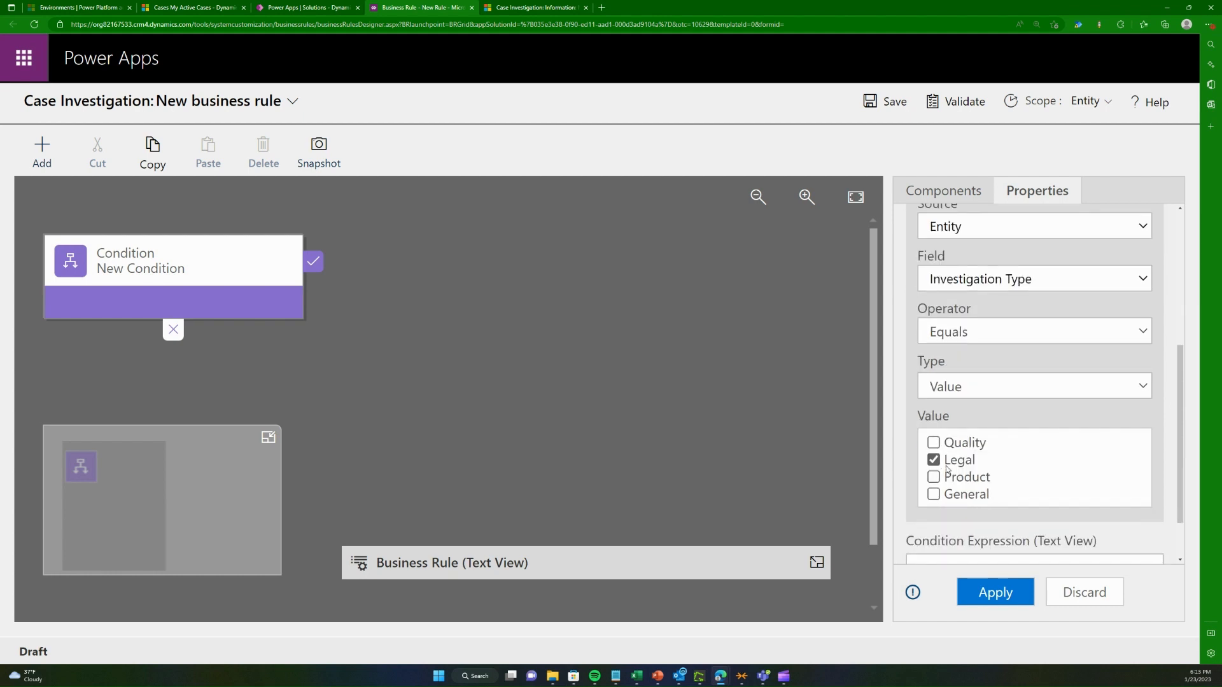
{"action": "left_click", "coordinate": [966, 589]}
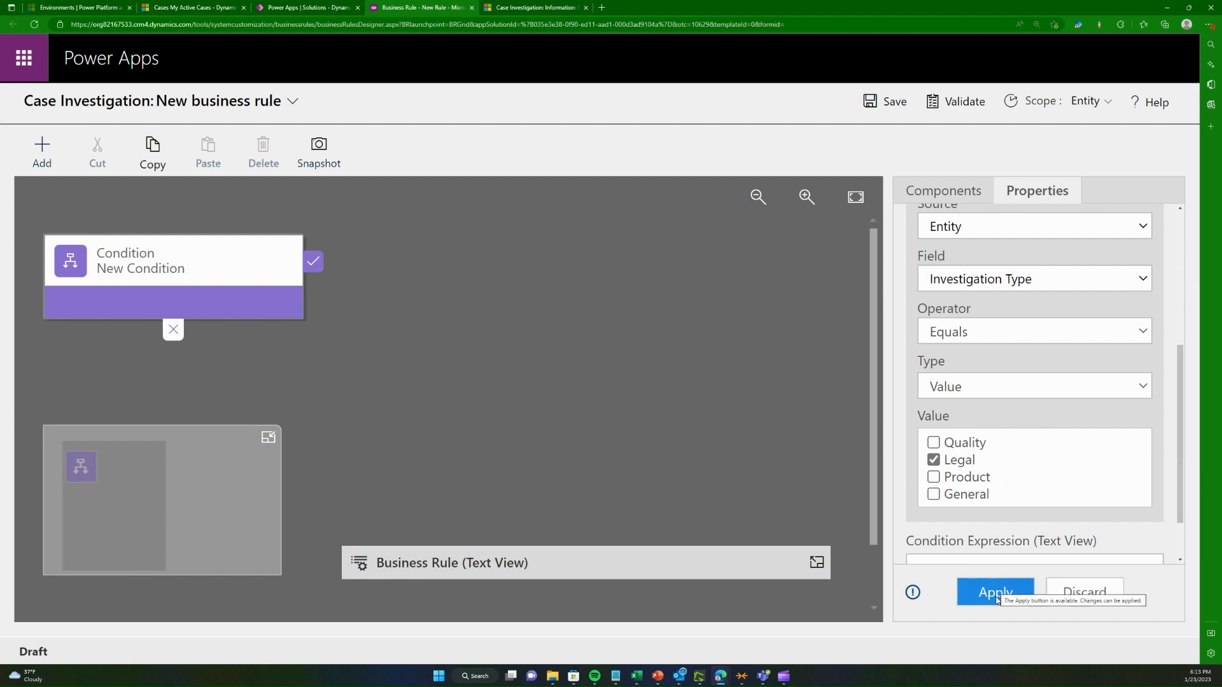
{"action": "left_click", "coordinate": [994, 598]}
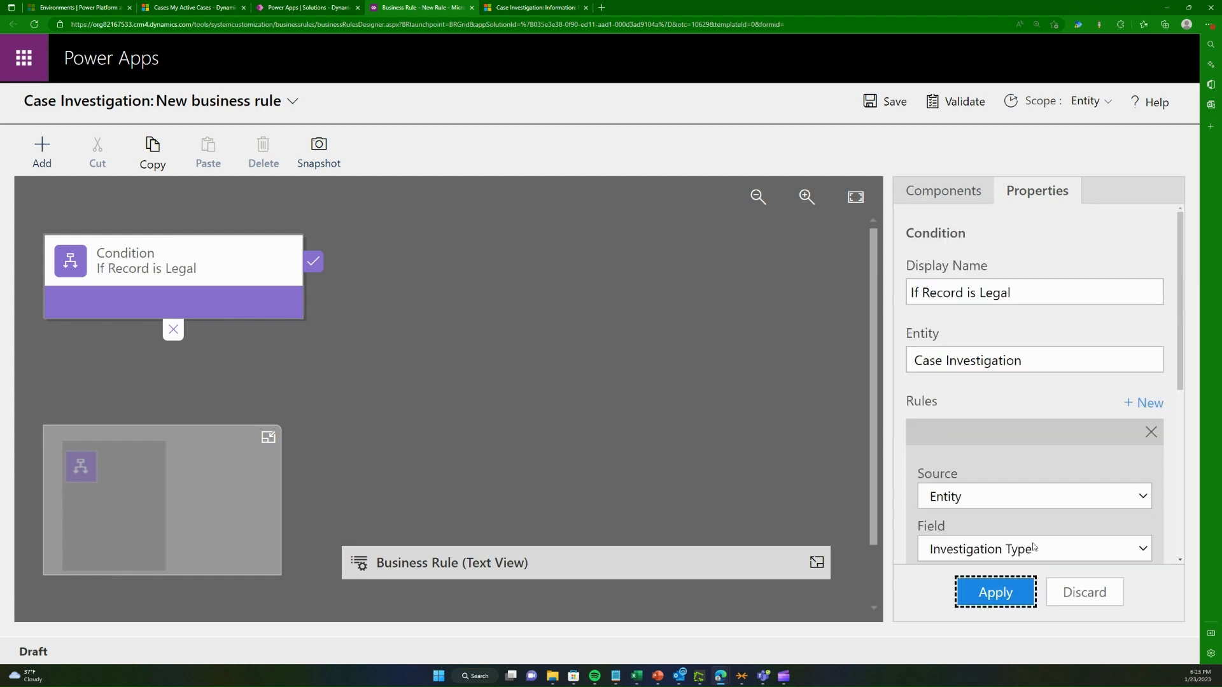
{"action": "scroll", "coordinate": [1068, 456], "scroll_direction": "down", "scroll_amount": 5}
{"action": "left_click", "coordinate": [996, 598]}
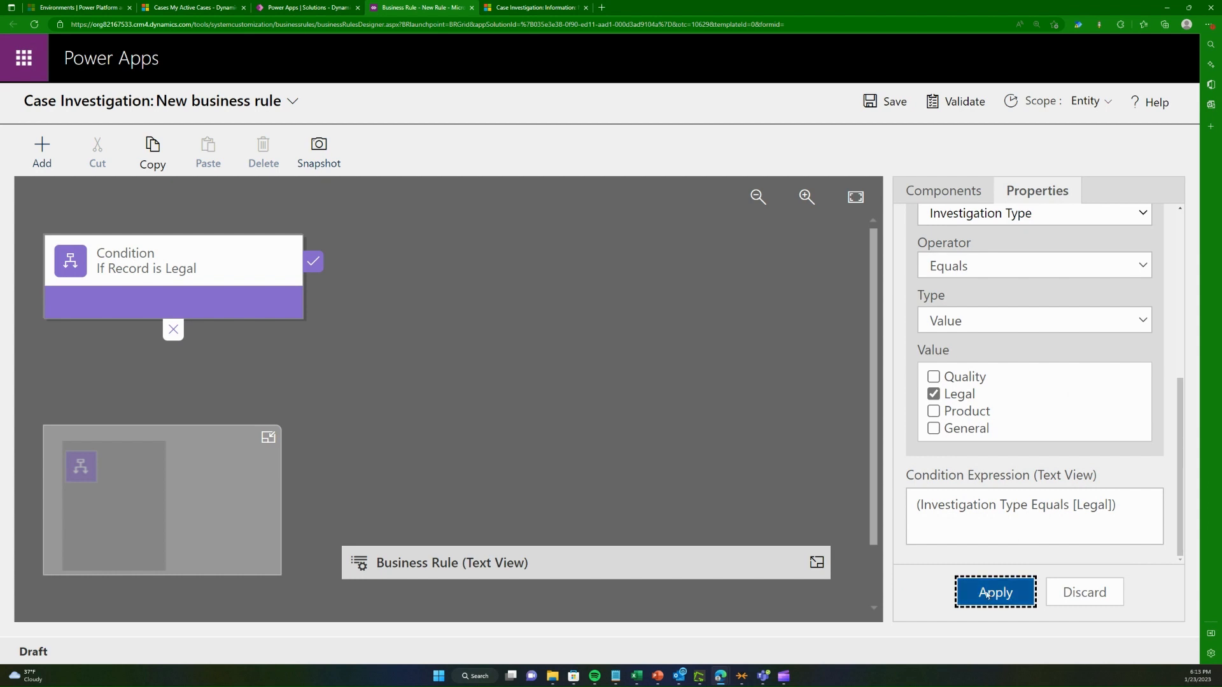
Step: Add a Set Business Required action to the true branch of the "If Record is Legal" condition
{"action": "left_click", "coordinate": [214, 281]}
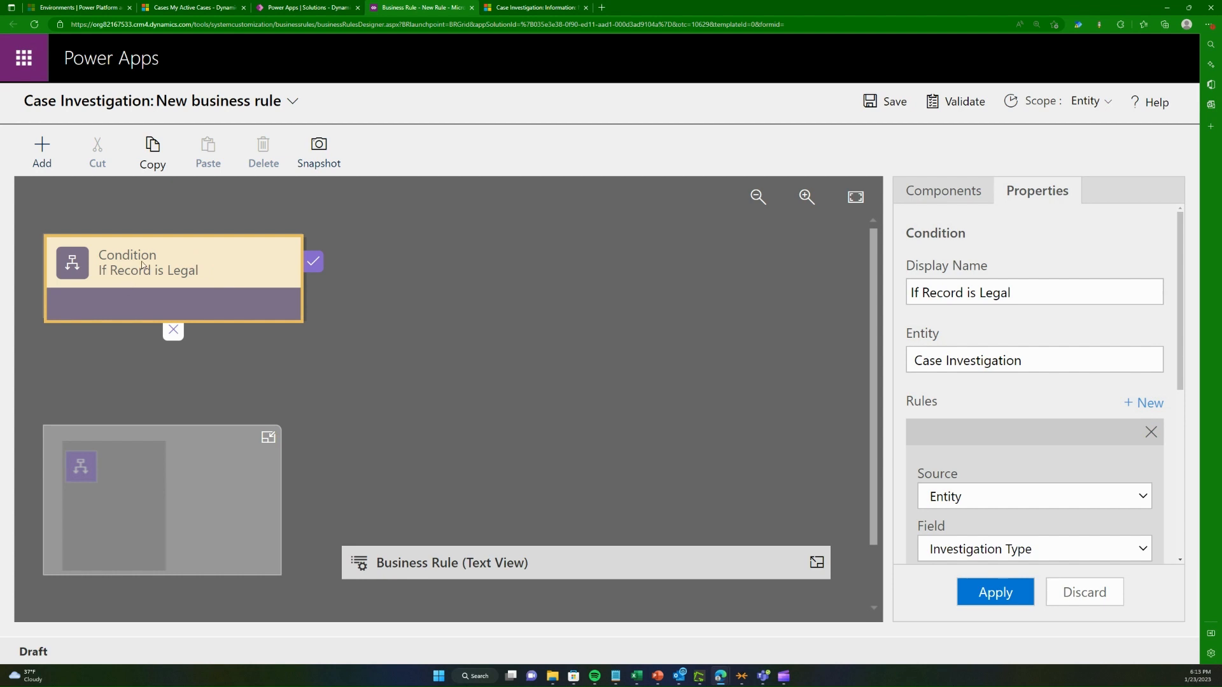
{"action": "left_click", "coordinate": [32, 146]}
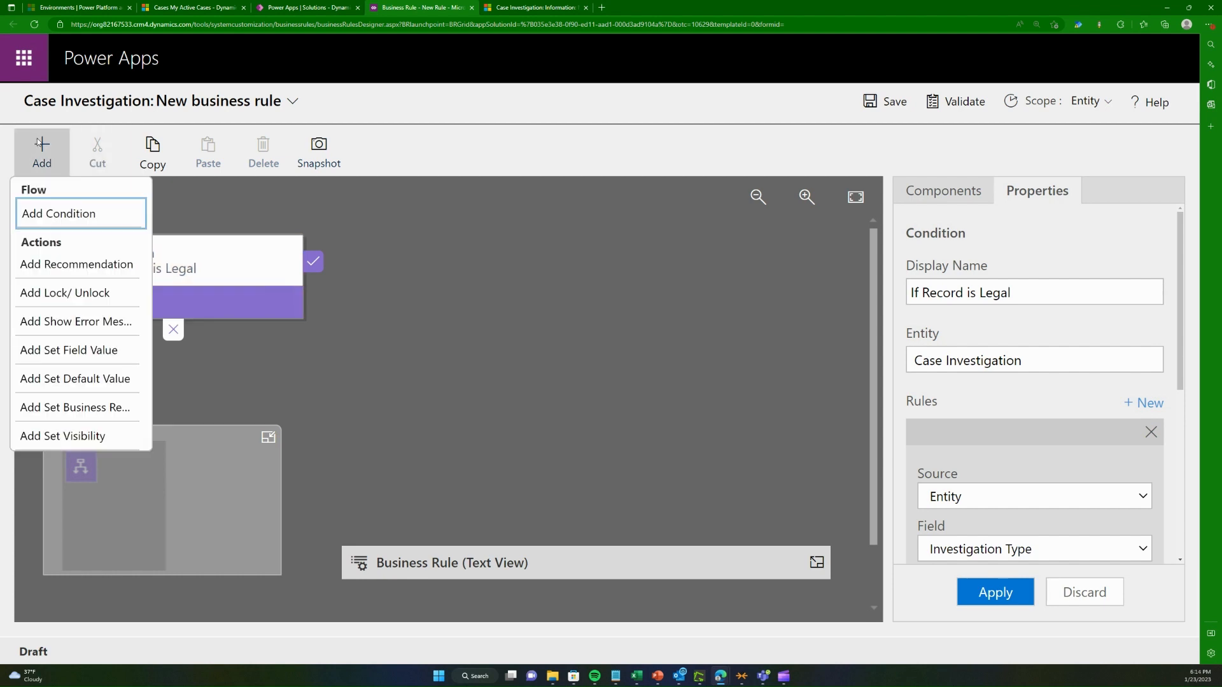
{"action": "left_click", "coordinate": [42, 146]}
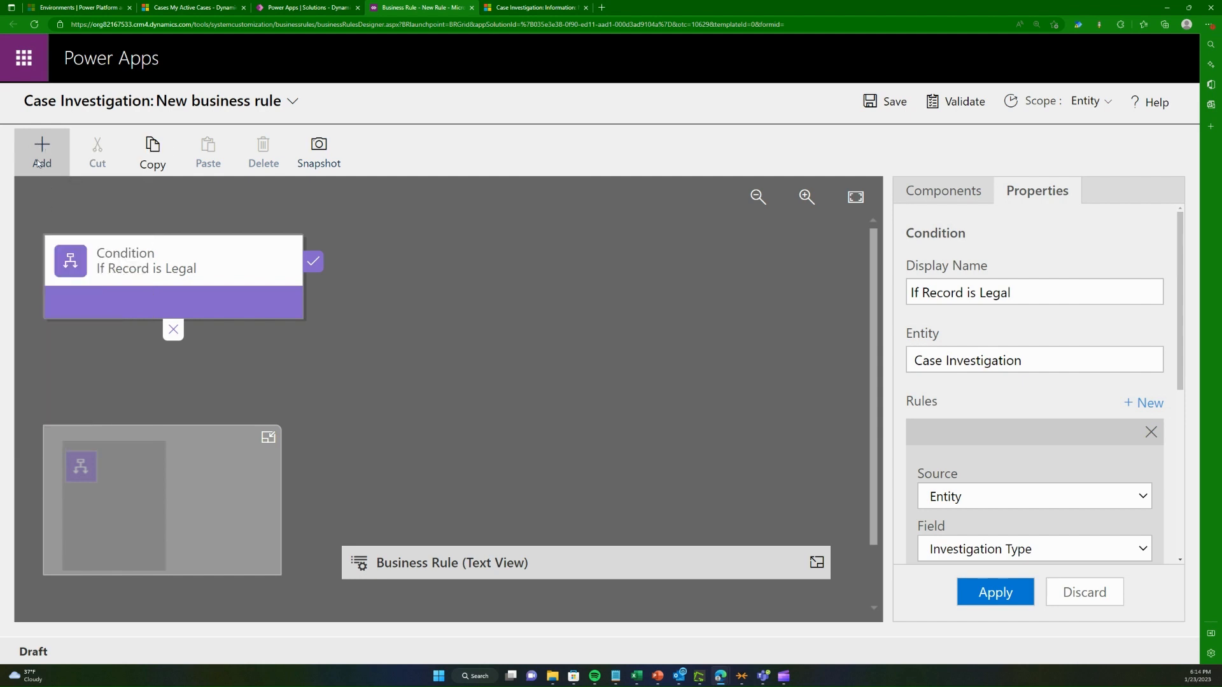
{"action": "left_click", "coordinate": [39, 162]}
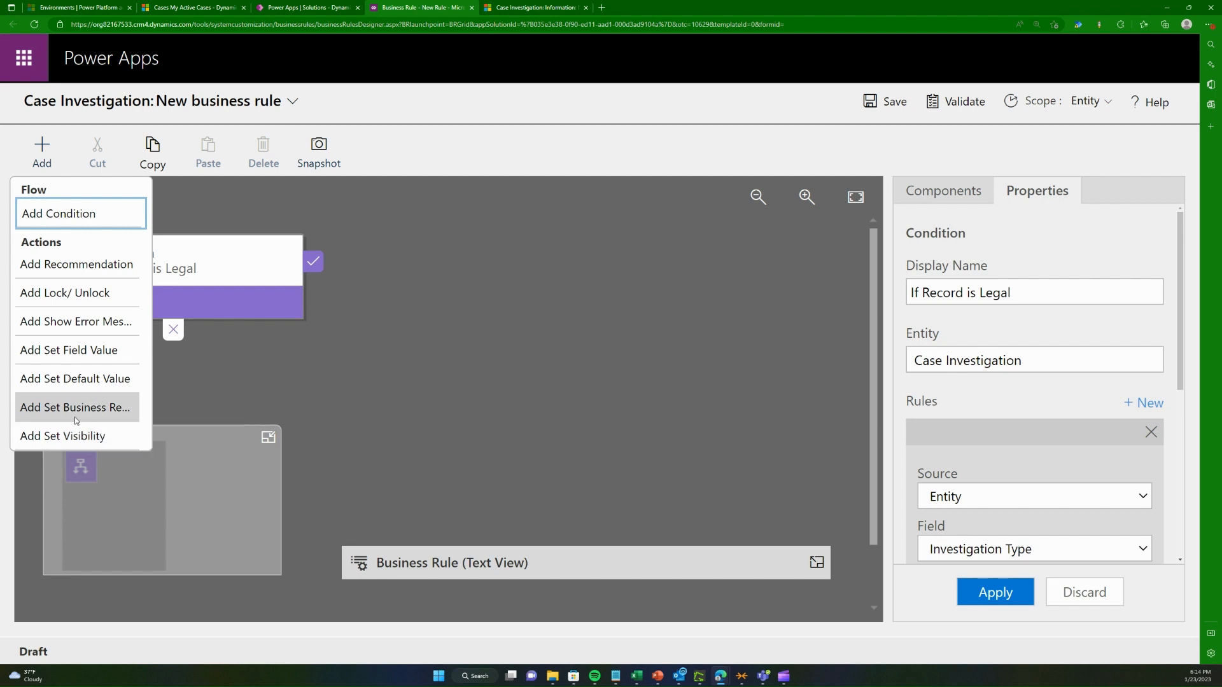
{"action": "left_click", "coordinate": [99, 411]}
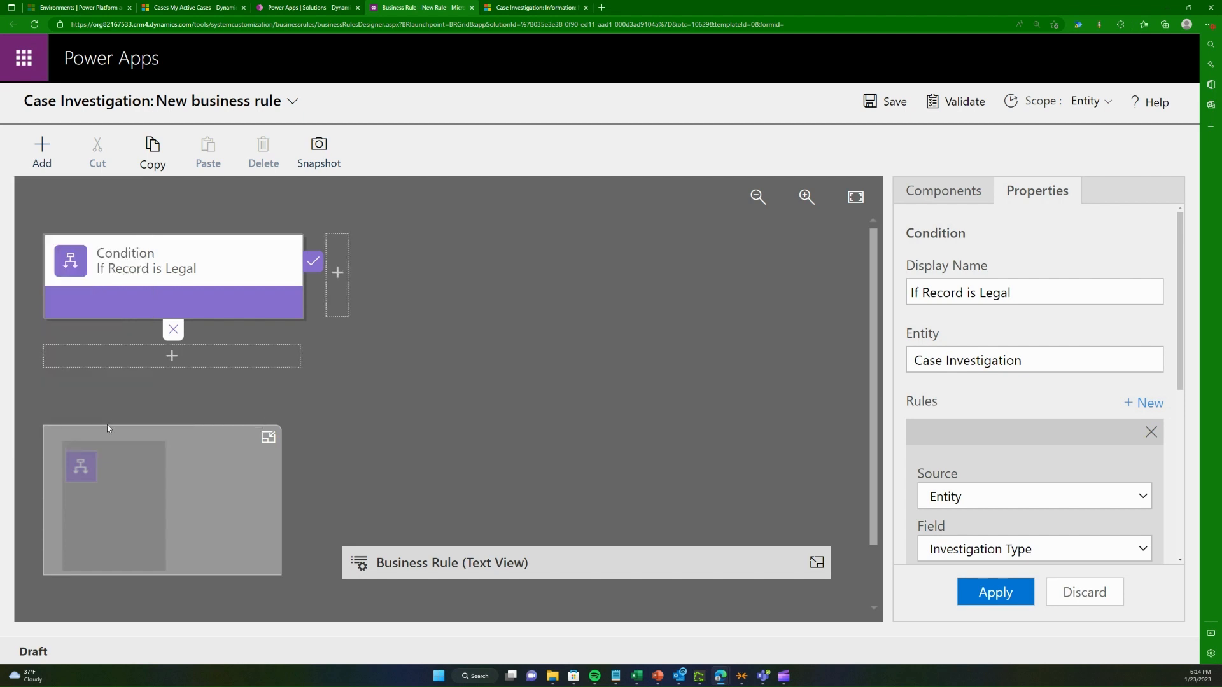
{"action": "left_click", "coordinate": [335, 273]}
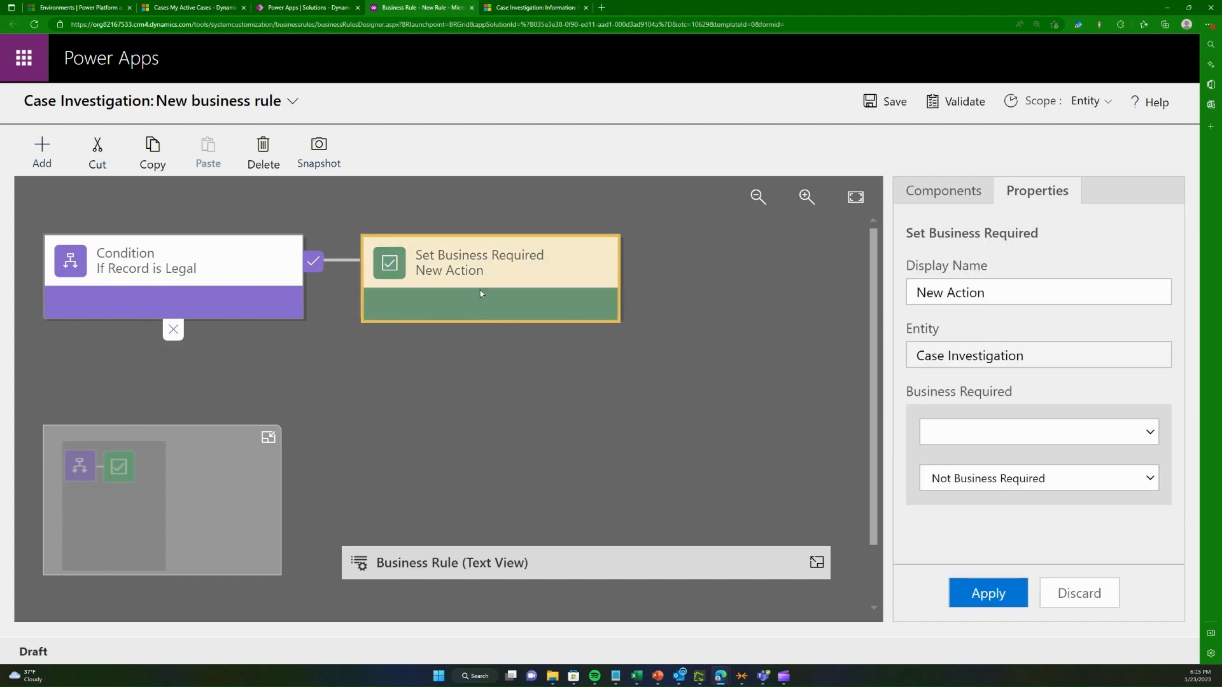
Step: Configure the new action to make the Detailed Analysis field Business Required
{"action": "left_click", "coordinate": [1007, 434]}
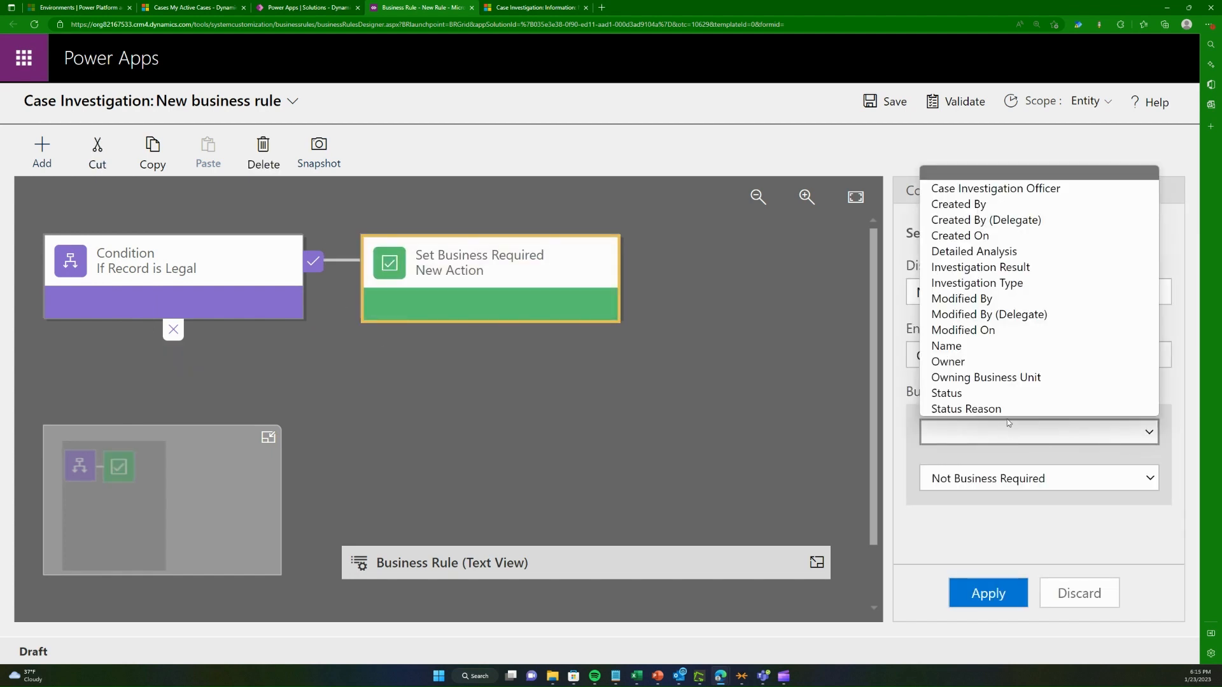
{"action": "left_click", "coordinate": [1029, 253]}
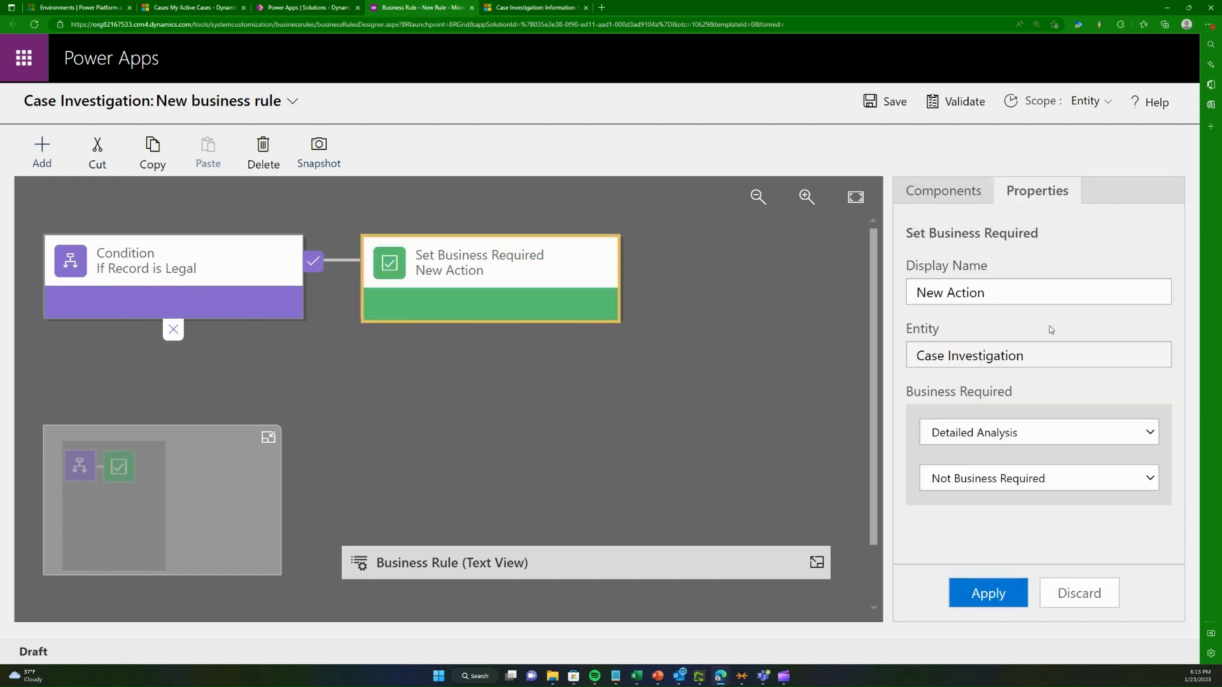
{"action": "left_click", "coordinate": [937, 478]}
{"action": "left_click", "coordinate": [992, 502]}
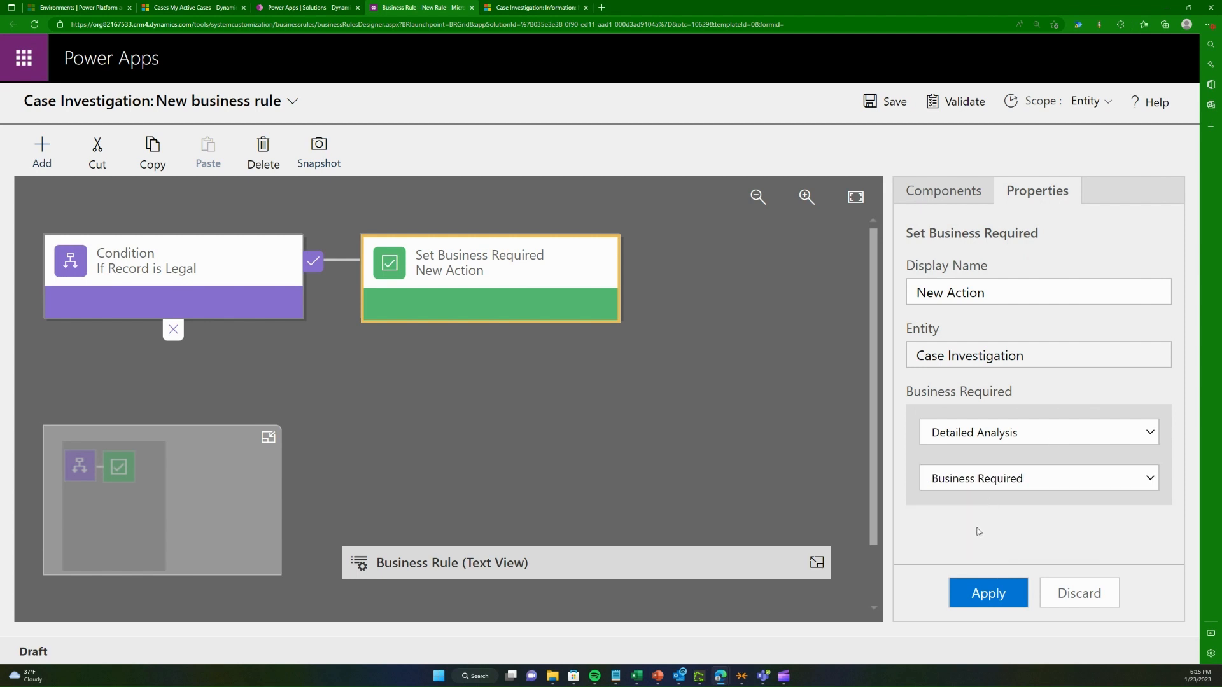
Step: Name the requirement action "Make Detailed Analysis BR" and apply its settings
{"action": "left_click", "coordinate": [1008, 291]}
{"action": "key", "text": "ctrl+a"}
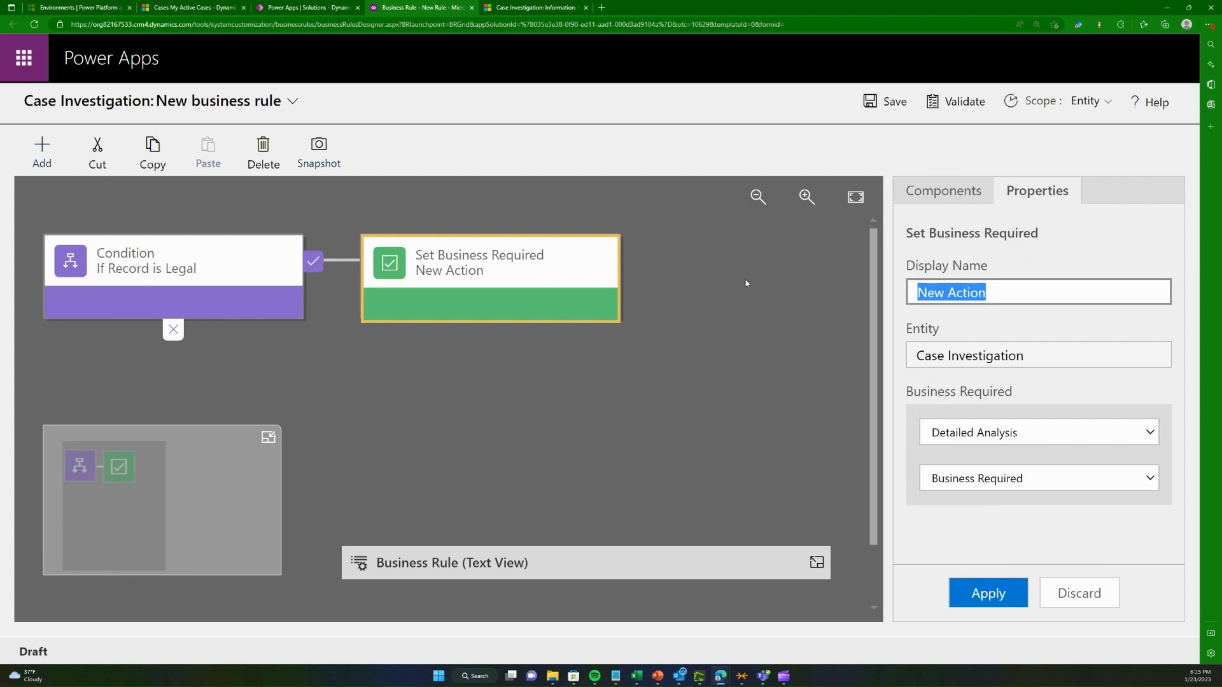
{"action": "type", "text": "Make"}
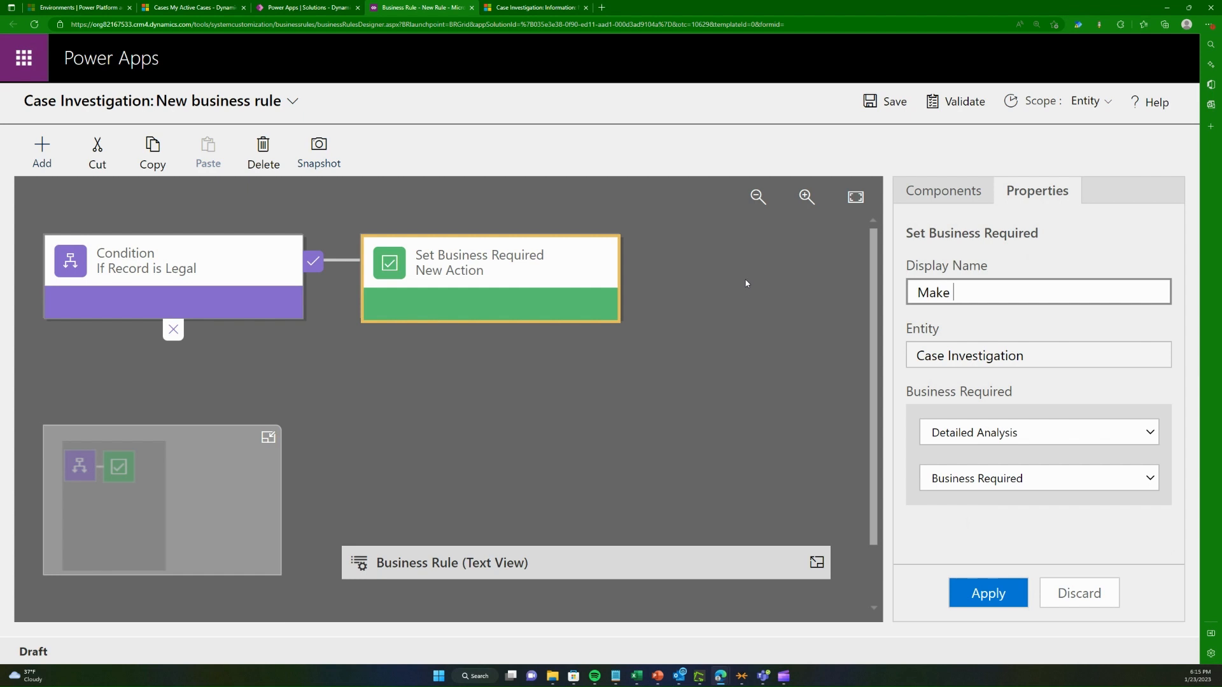
{"action": "type", "text": " Detailed Analysis BR"}
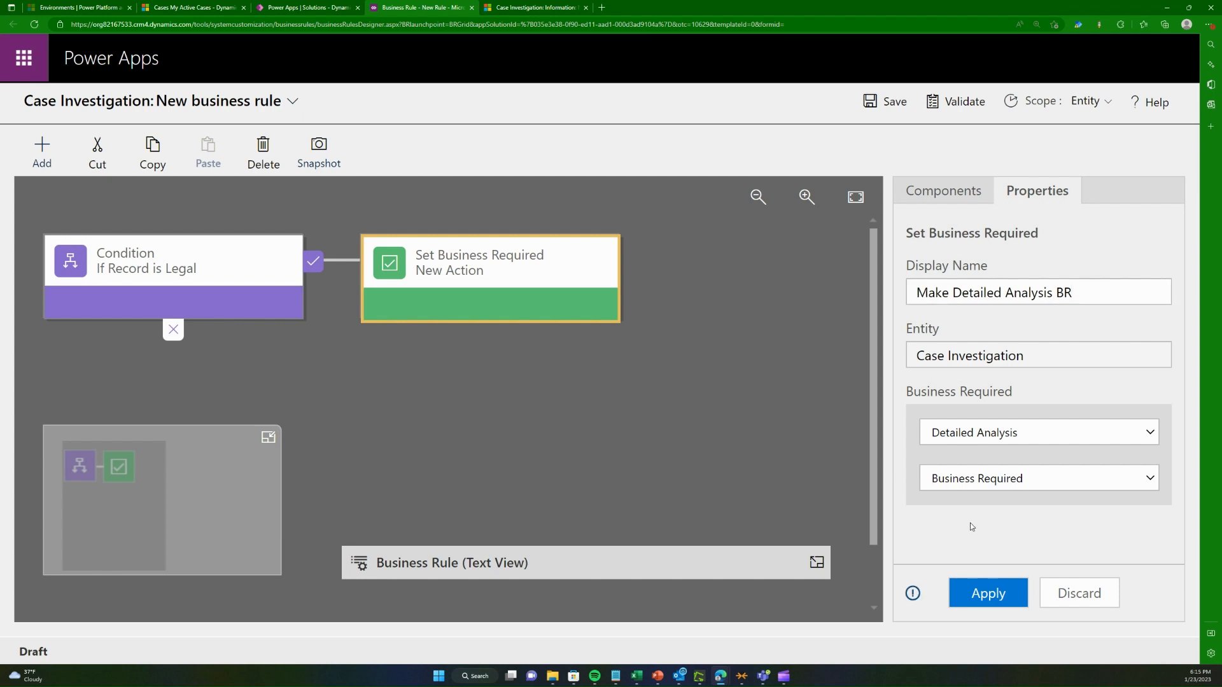
{"action": "left_click", "coordinate": [989, 593]}
Step: Add a Set Visibility action directly after the "Make Detailed Analysis BR" action
{"action": "left_click", "coordinate": [510, 292]}
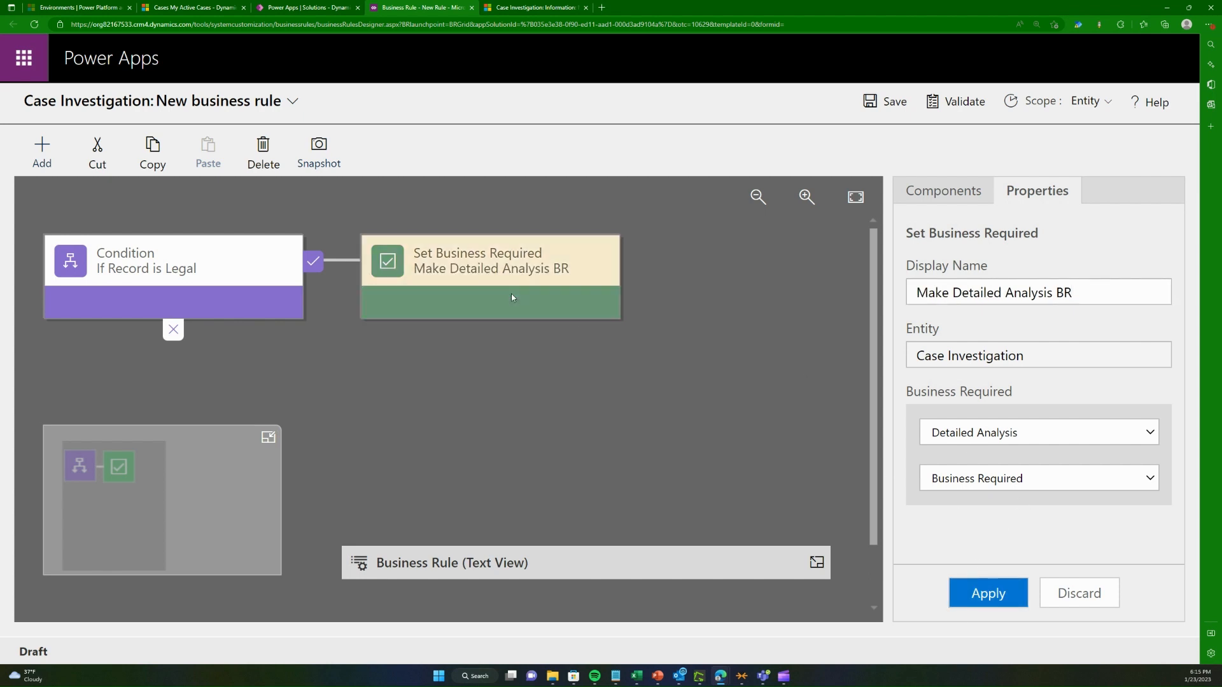
{"action": "left_click", "coordinate": [47, 156]}
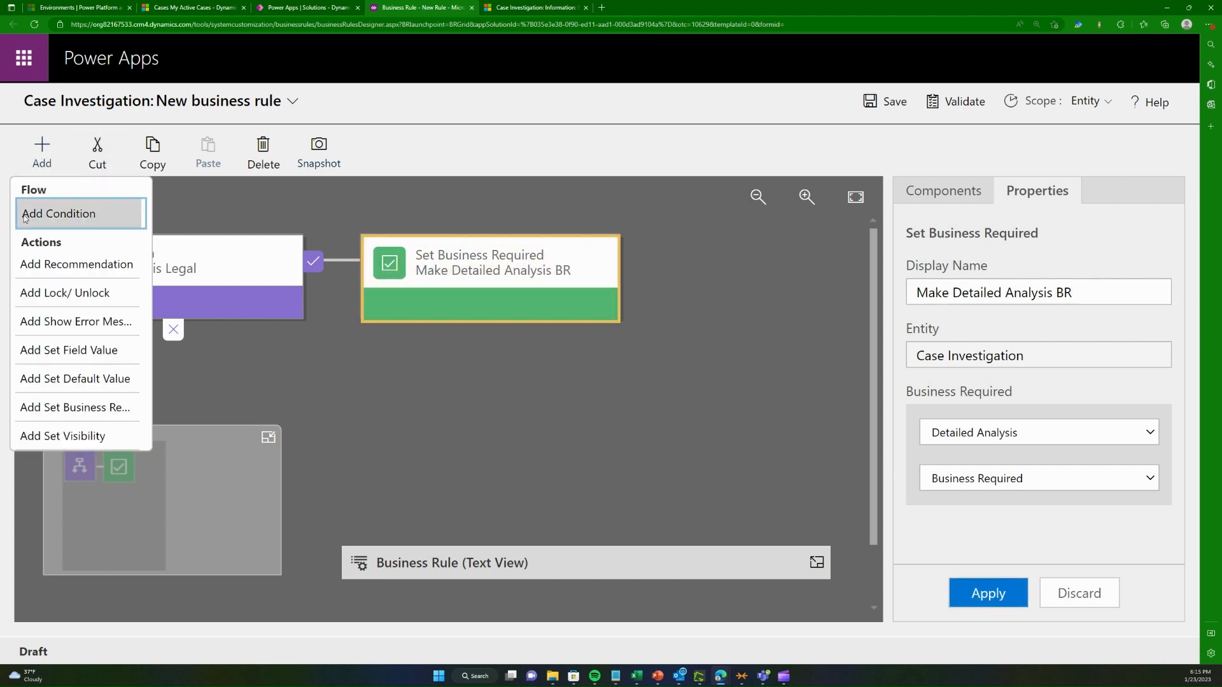
{"action": "left_click", "coordinate": [75, 439]}
{"action": "left_click", "coordinate": [655, 312]}
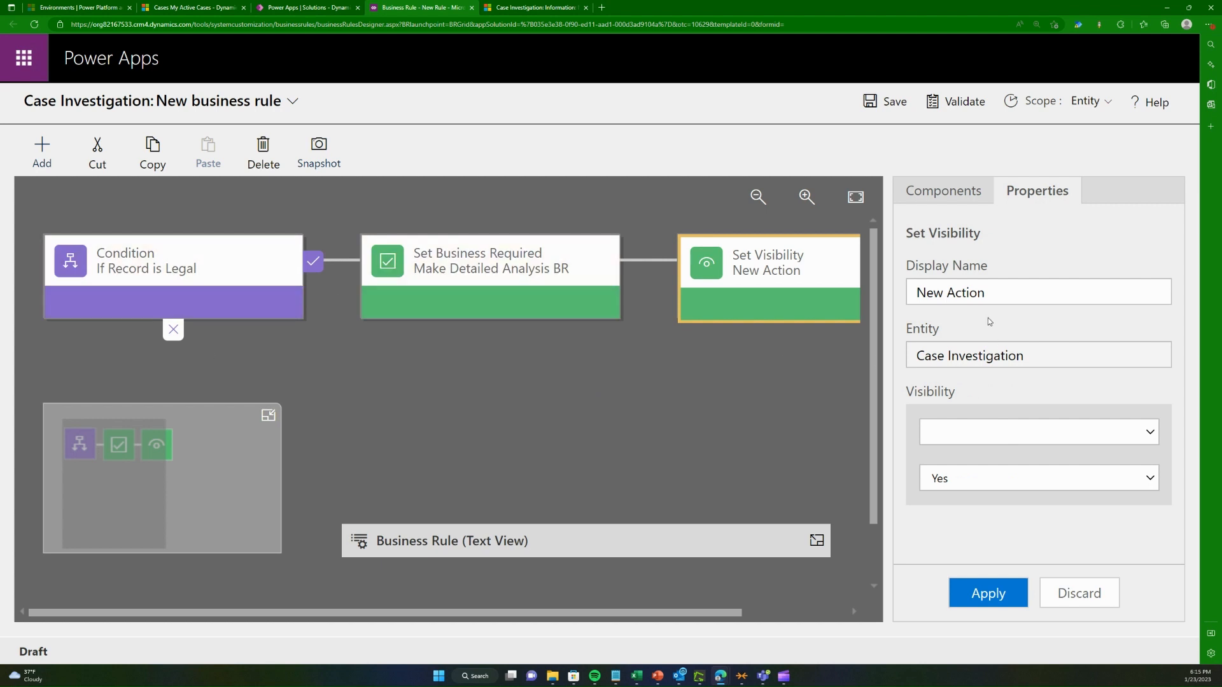
Step: Choose Investigation Type as the visibility action's field and name the action "Show Investigation"
{"action": "left_click", "coordinate": [965, 442]}
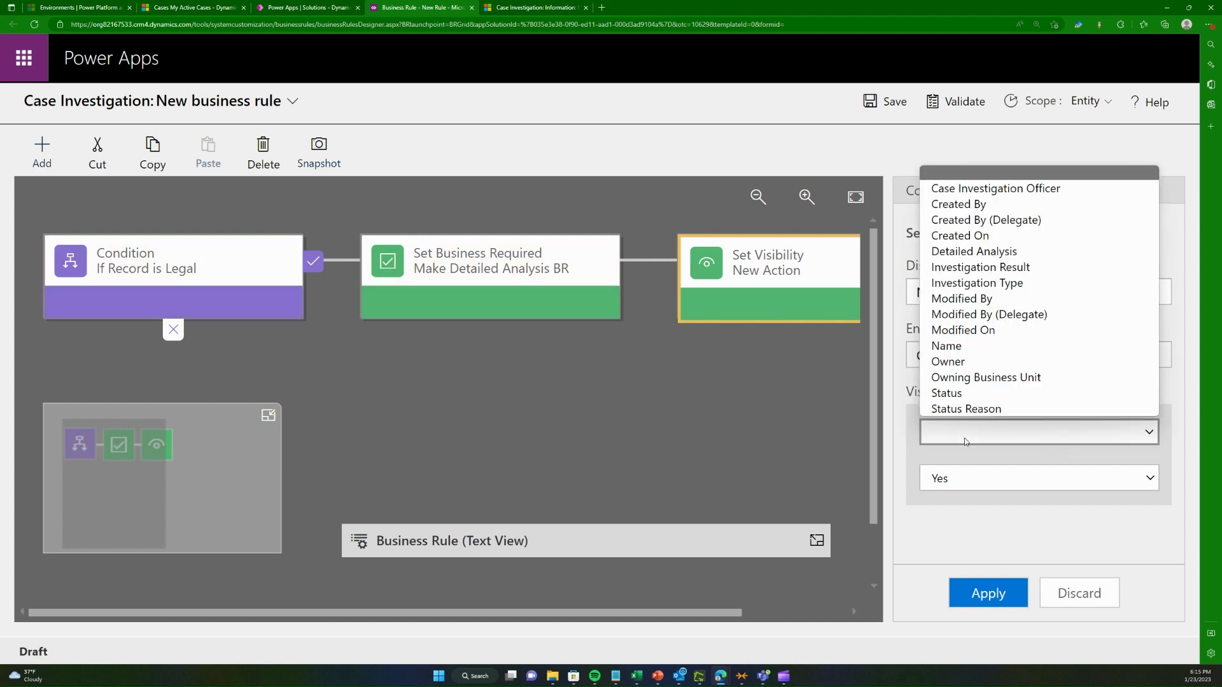
{"action": "left_click", "coordinate": [977, 282]}
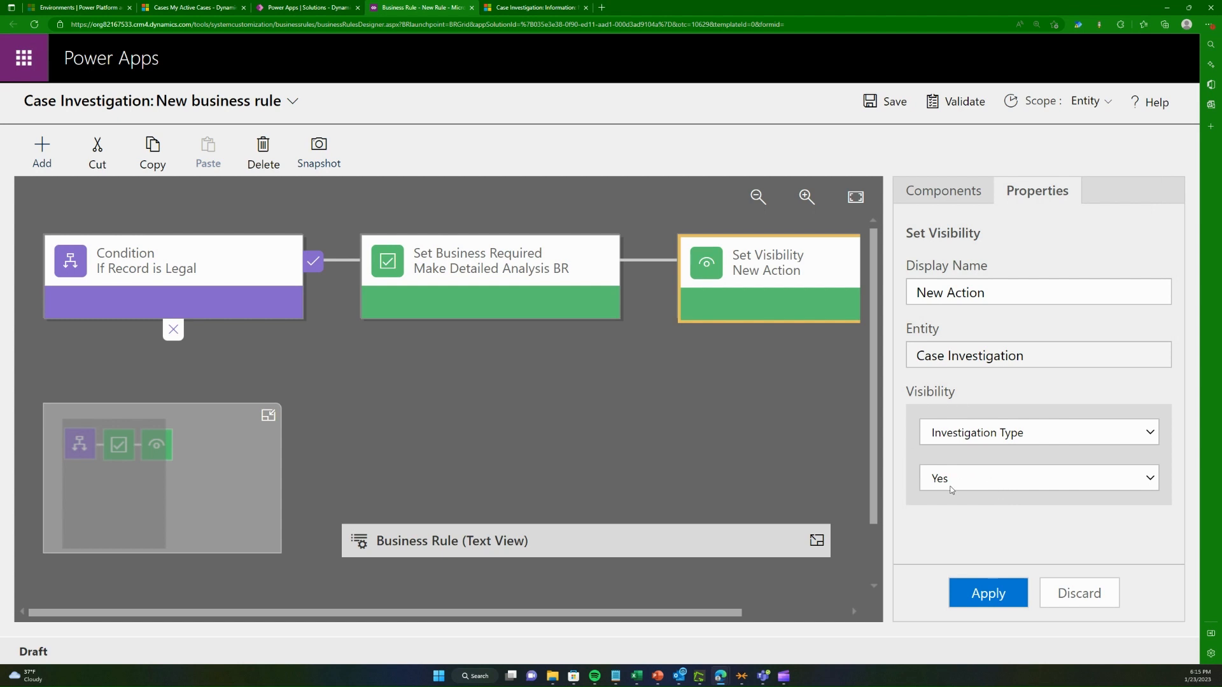
{"action": "left_click", "coordinate": [783, 289]}
{"action": "type", "text": "Sho"}
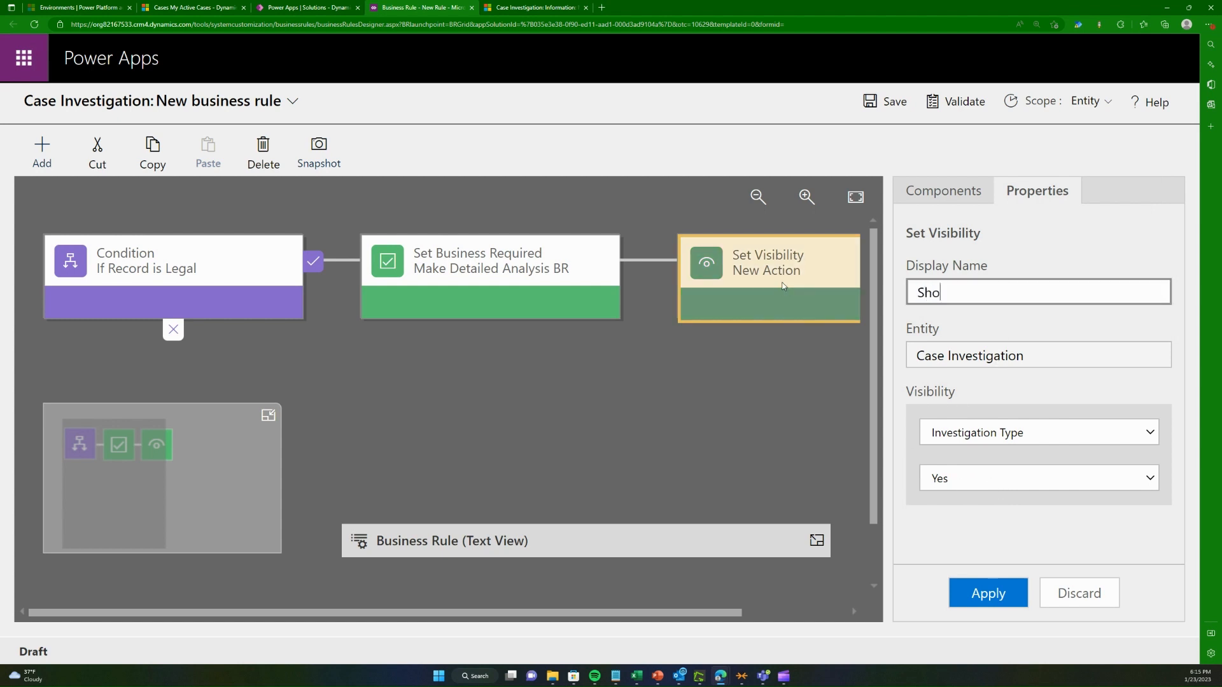
{"action": "type", "text": "w Investigation"}
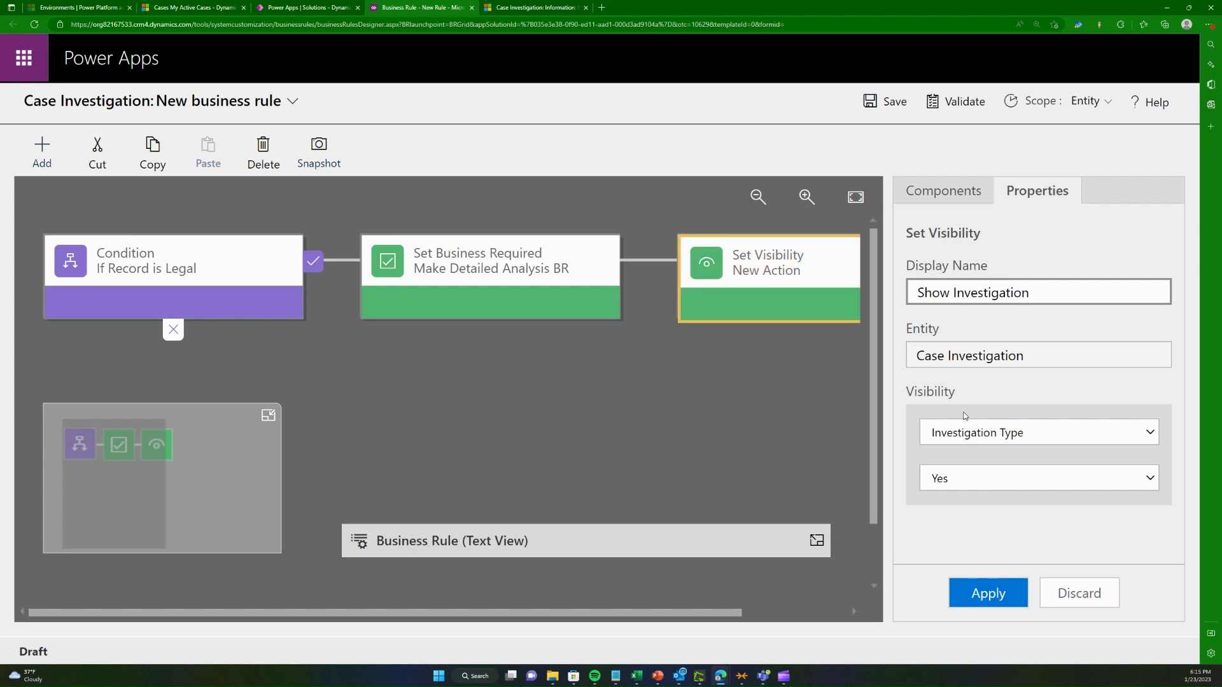
Step: Change the visibility action's field to Detailed Analysis, rename the action "Show Detailed Analysis" and apply the settings
{"action": "left_click", "coordinate": [974, 433]}
{"action": "key", "text": "Up"}
{"action": "key", "text": "Up"}
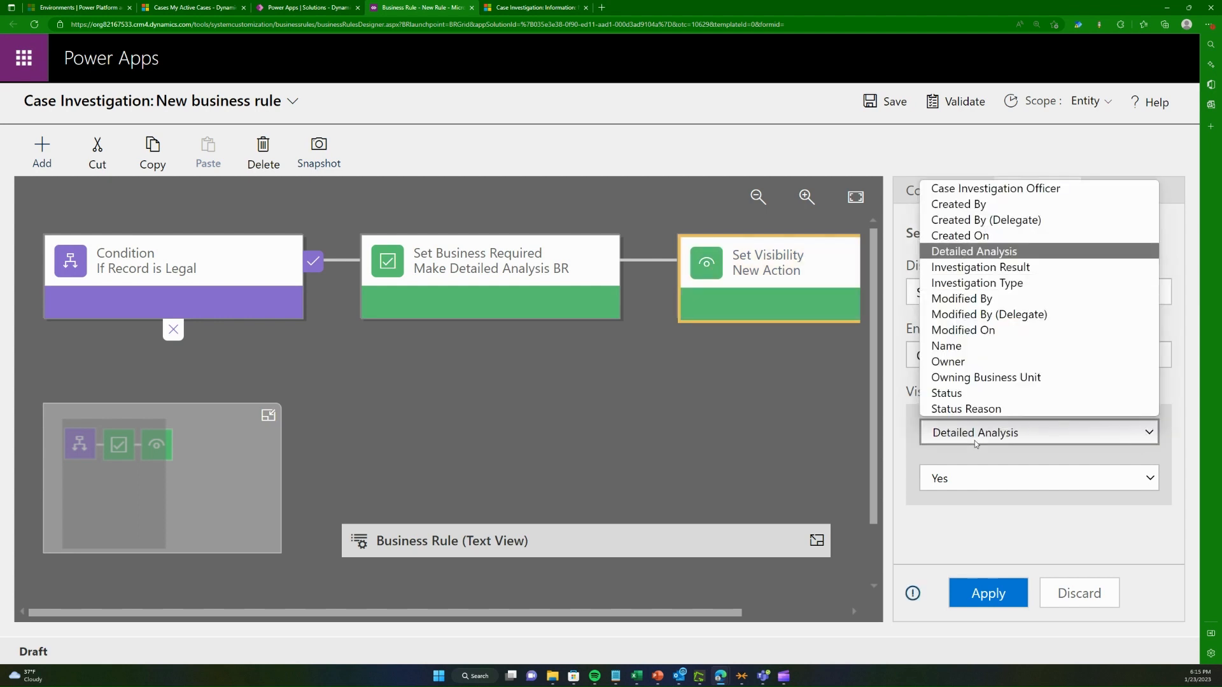
{"action": "key", "text": "Return"}
{"action": "double_click", "coordinate": [968, 293]}
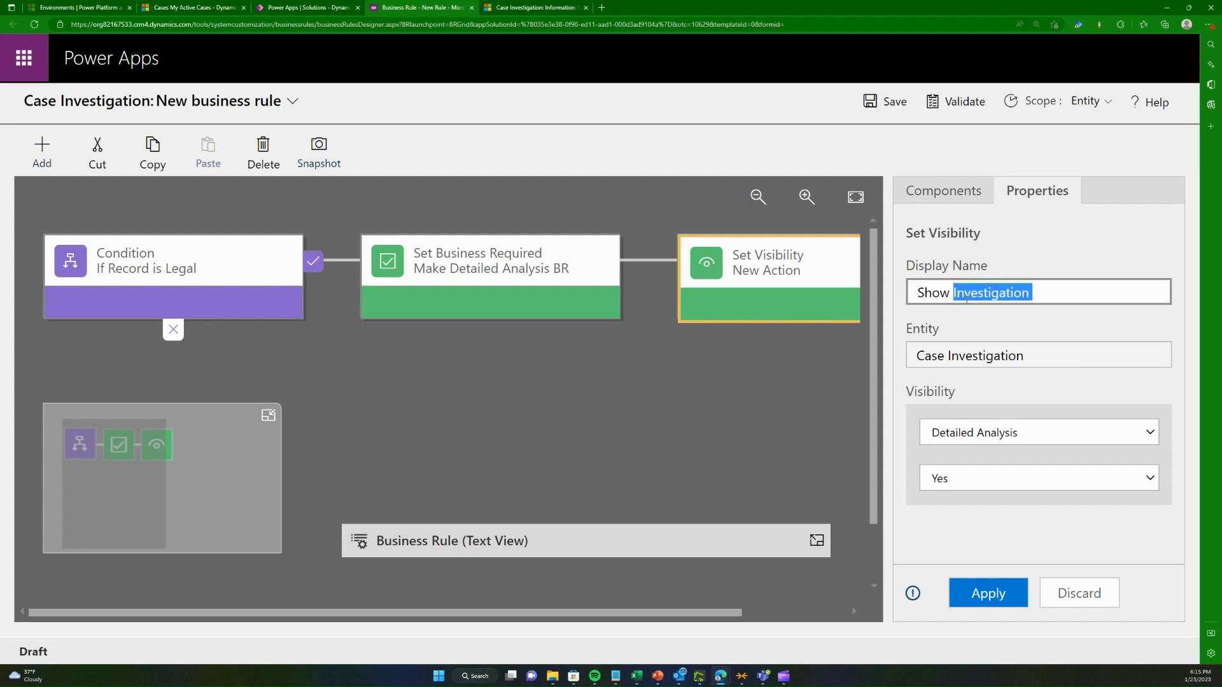
{"action": "type", "text": "Detailed A"}
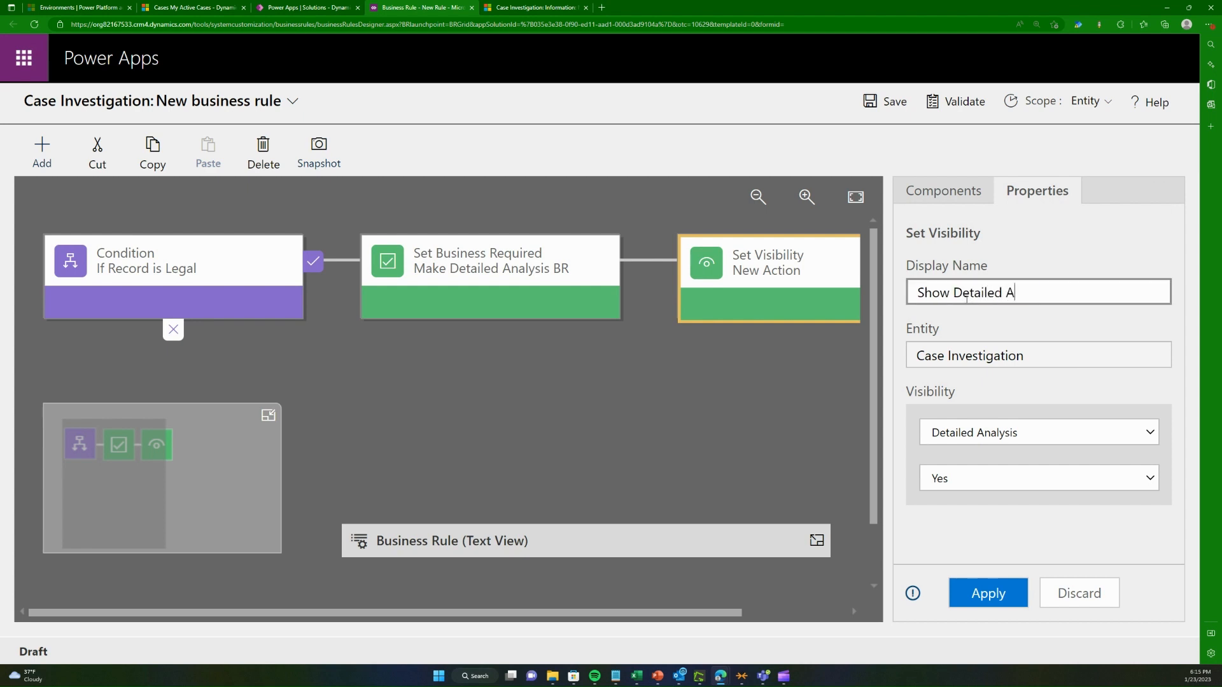
{"action": "type", "text": "nalysis"}
{"action": "left_click", "coordinate": [961, 594]}
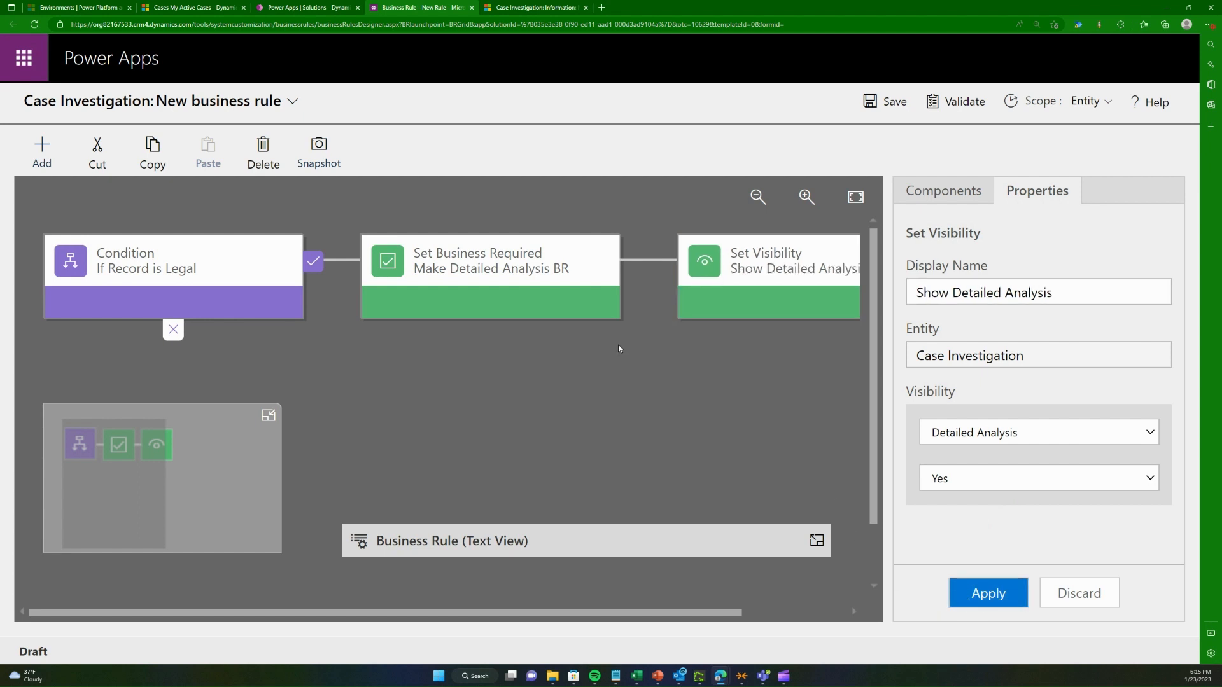
{"action": "left_click", "coordinate": [566, 303]}
{"action": "left_click", "coordinate": [714, 302]}
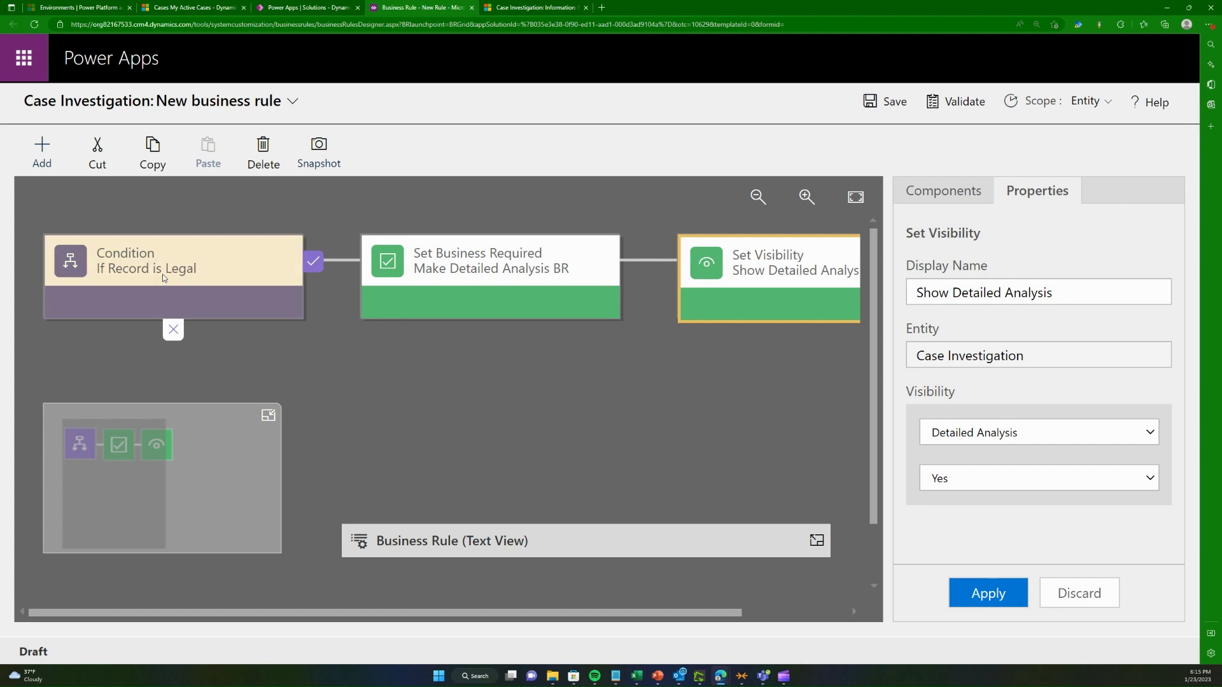
{"action": "left_click", "coordinate": [46, 157]}
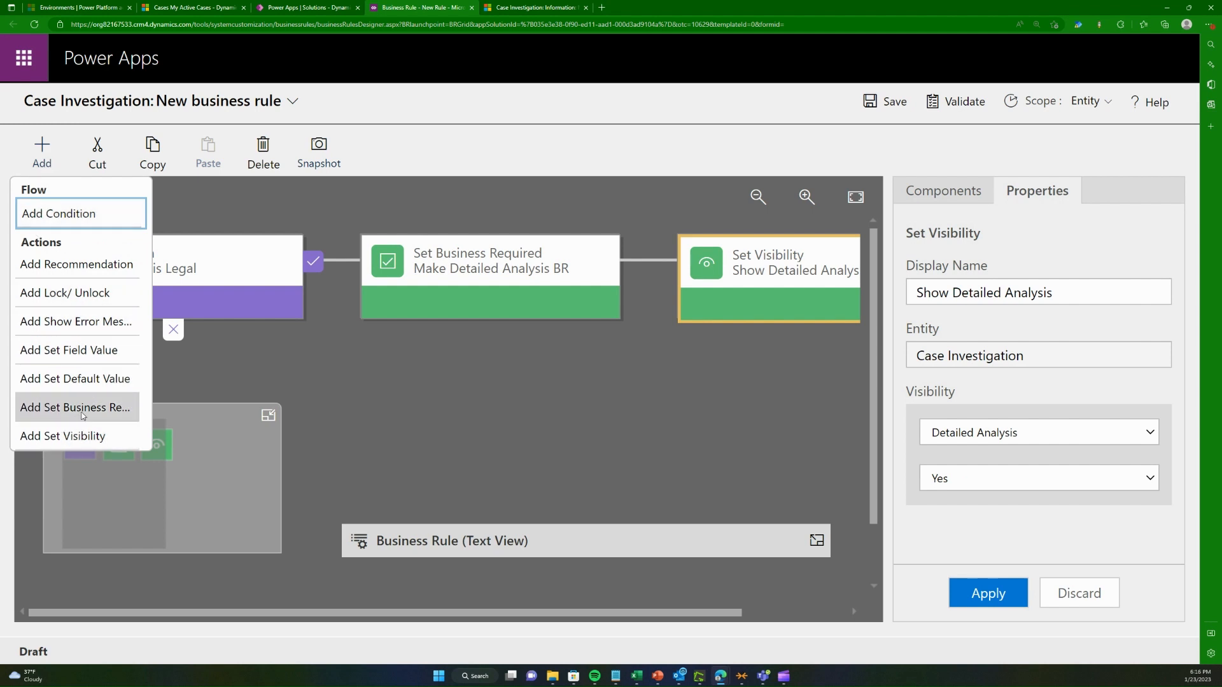
{"action": "left_click", "coordinate": [83, 415]}
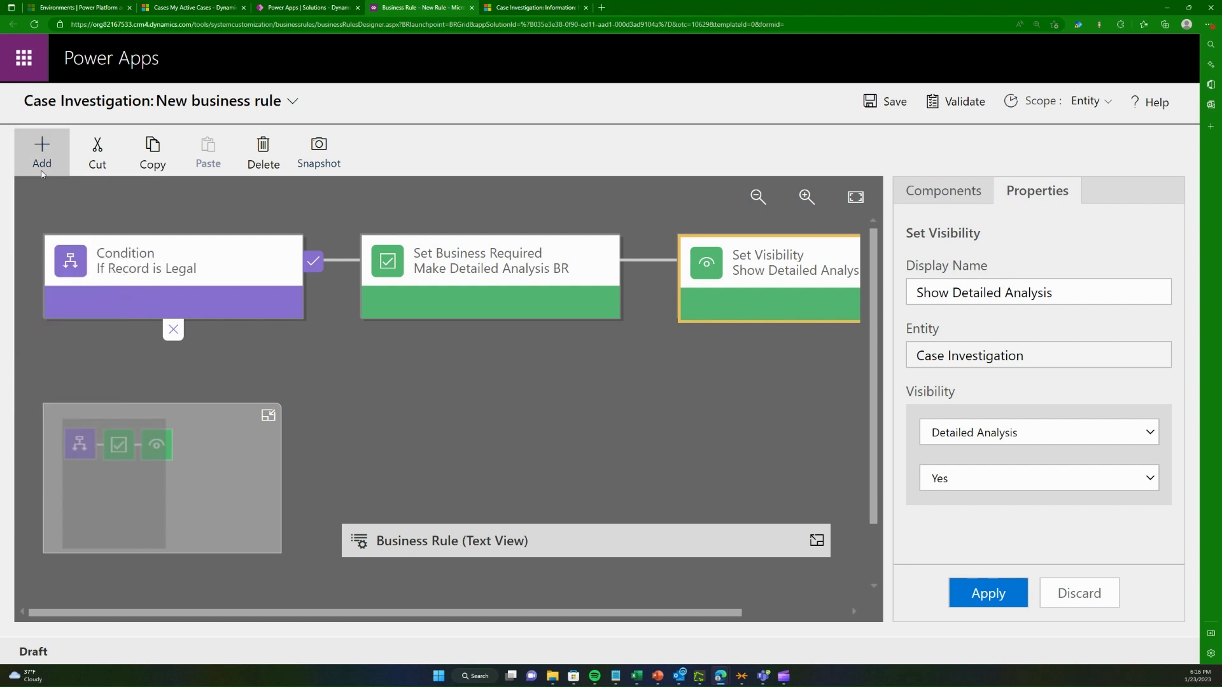
{"action": "left_click", "coordinate": [42, 153]}
{"action": "left_click", "coordinate": [70, 212]}
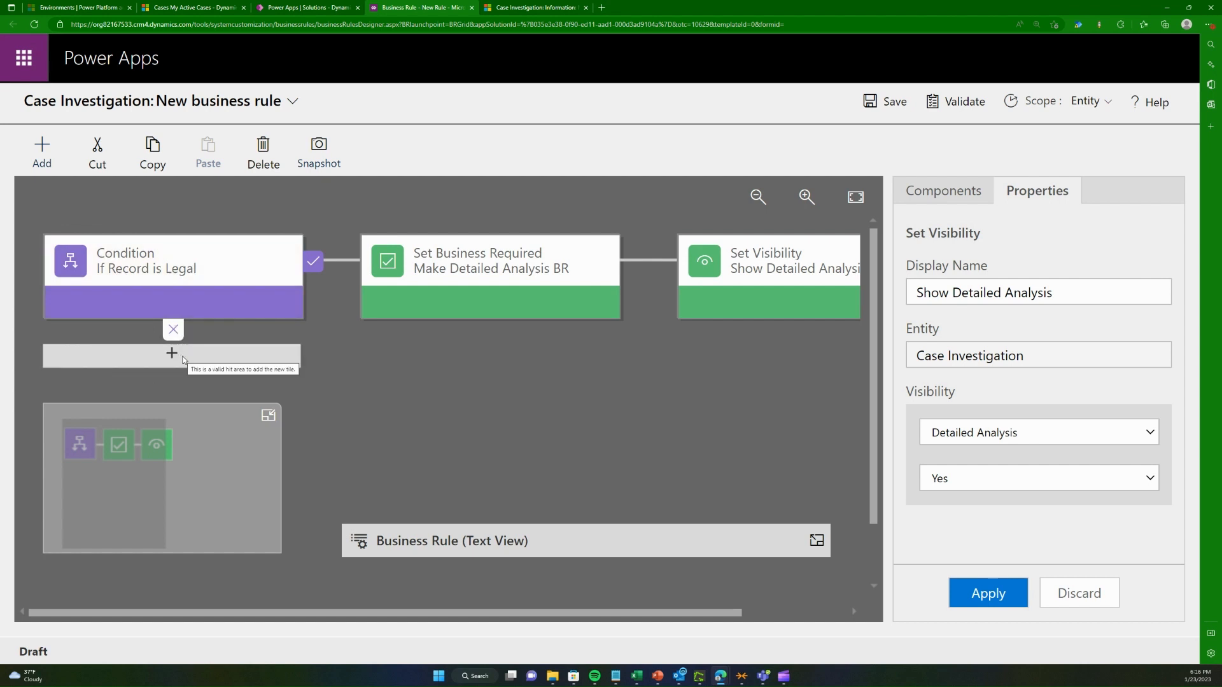
{"action": "left_click", "coordinate": [183, 360]}
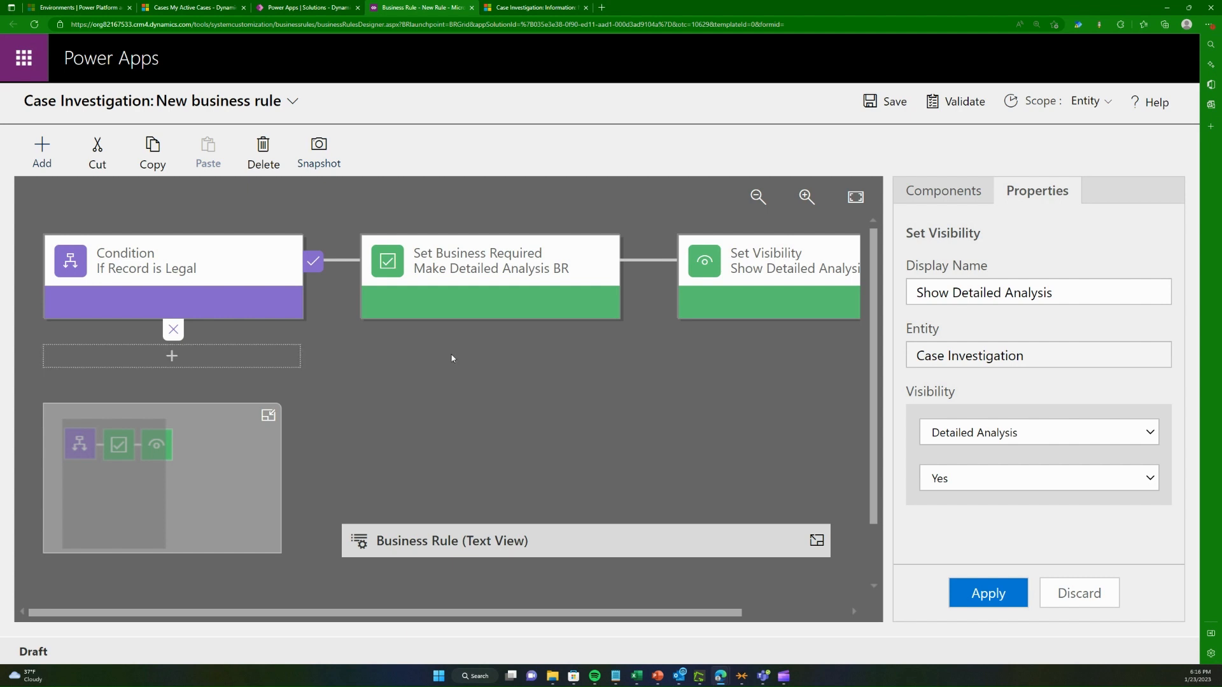
{"action": "left_click", "coordinate": [51, 163]}
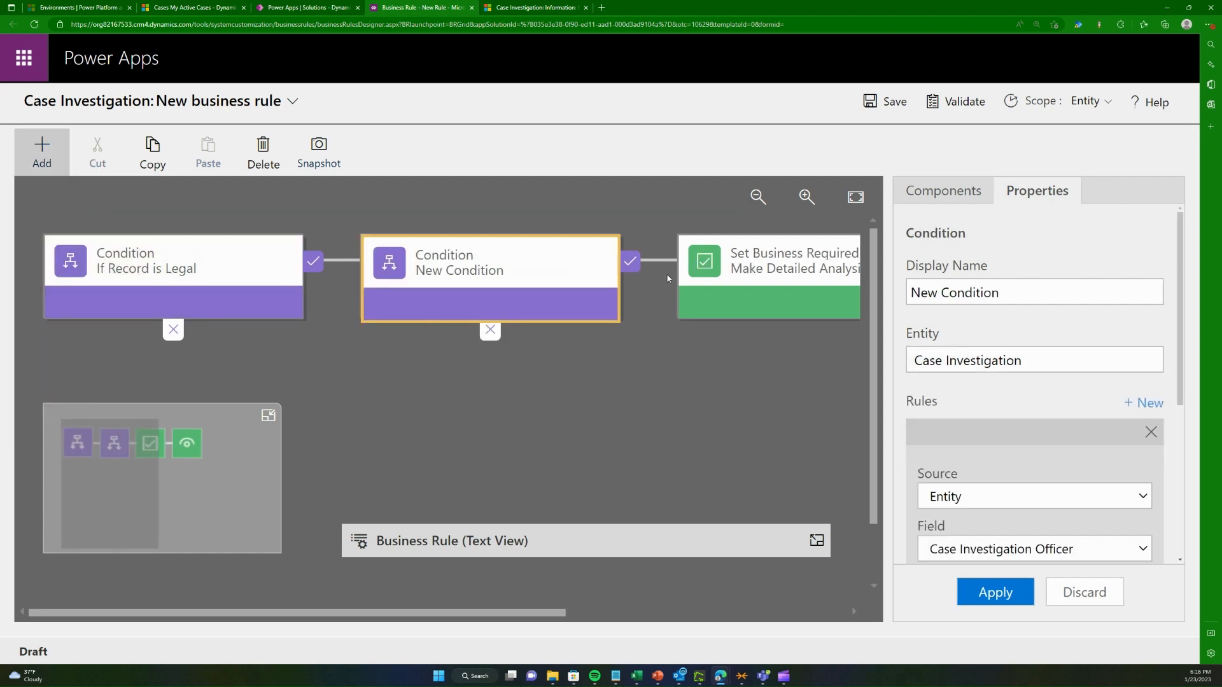
{"action": "left_click", "coordinate": [491, 288]}
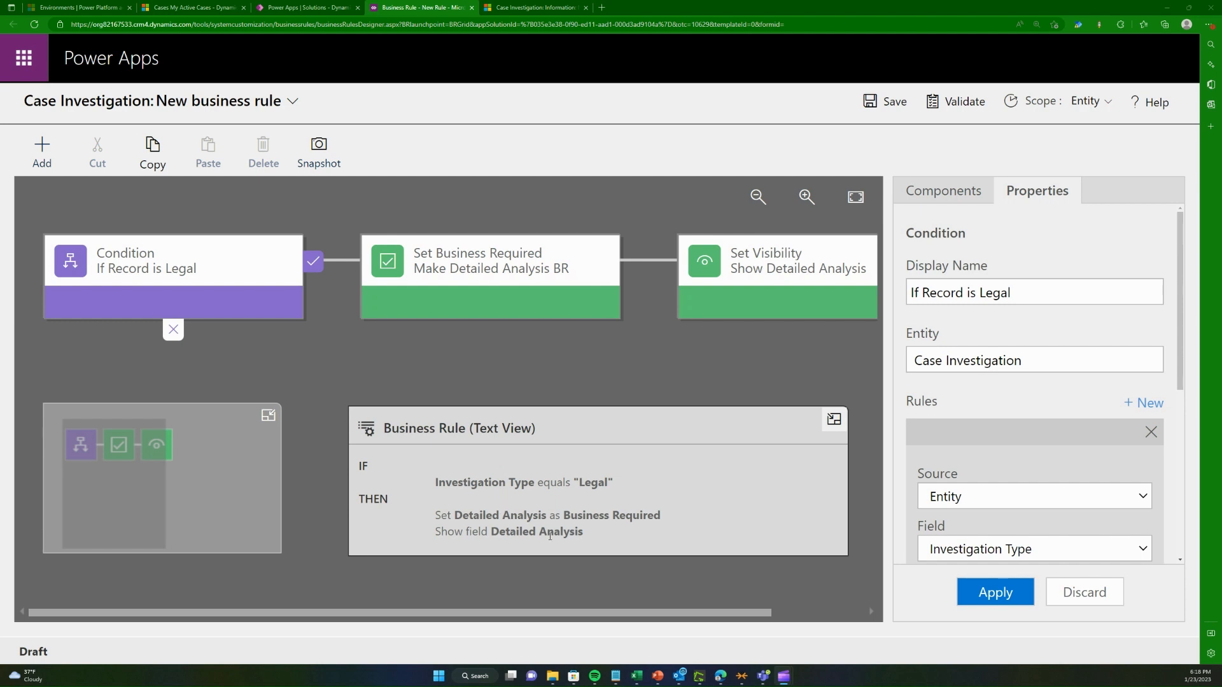
{"action": "left_click", "coordinate": [541, 519]}
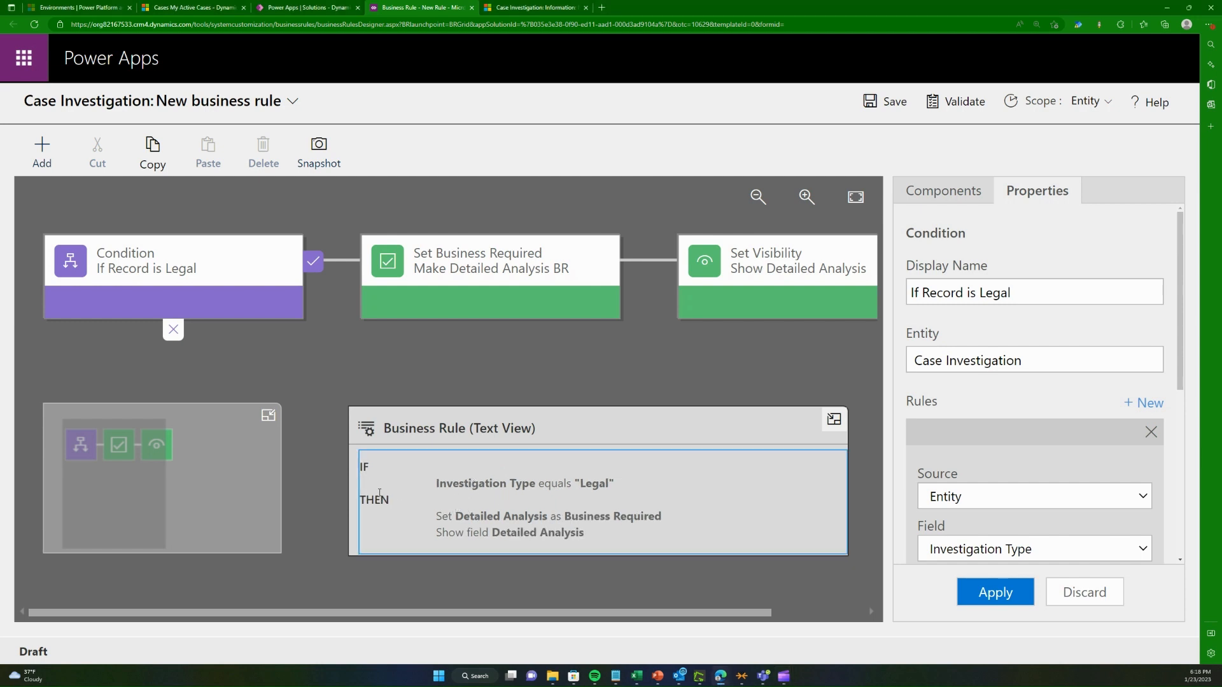
{"action": "left_click", "coordinate": [42, 150]}
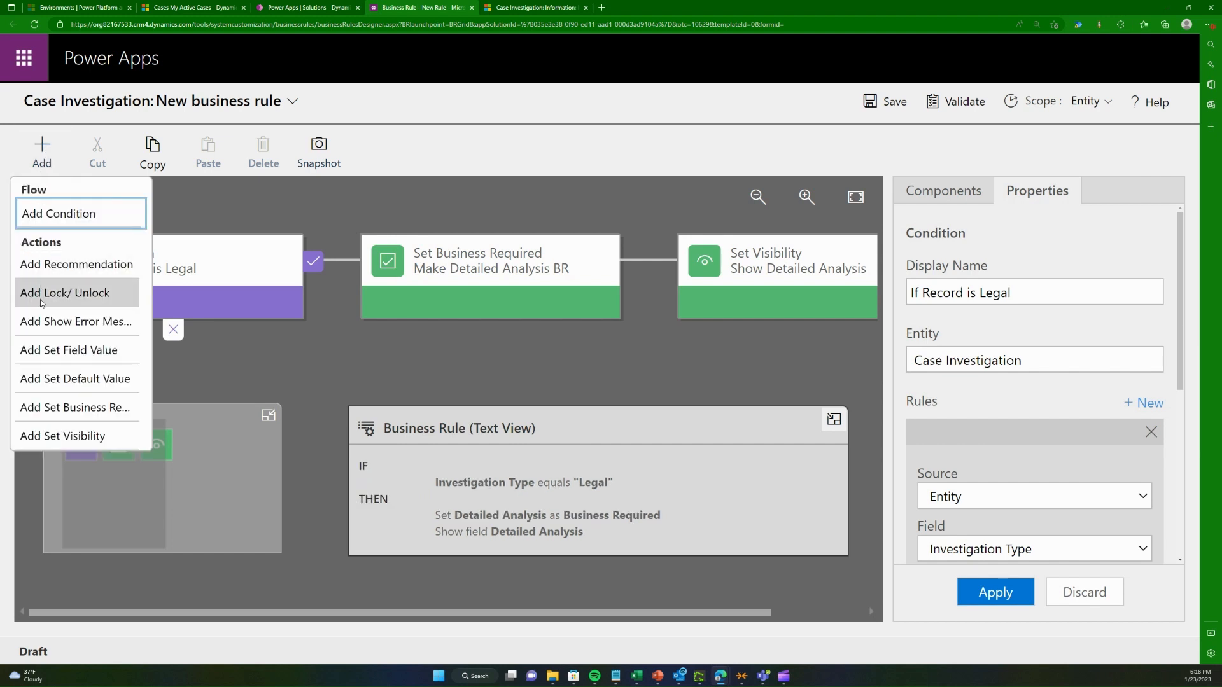
{"action": "left_click", "coordinate": [454, 357]}
Step: Copy the "Make Detailed Analysis BR" and "Show Detailed Analysis" actions into the false branch of the "If Record is Legal" condition
{"action": "left_click", "coordinate": [445, 271]}
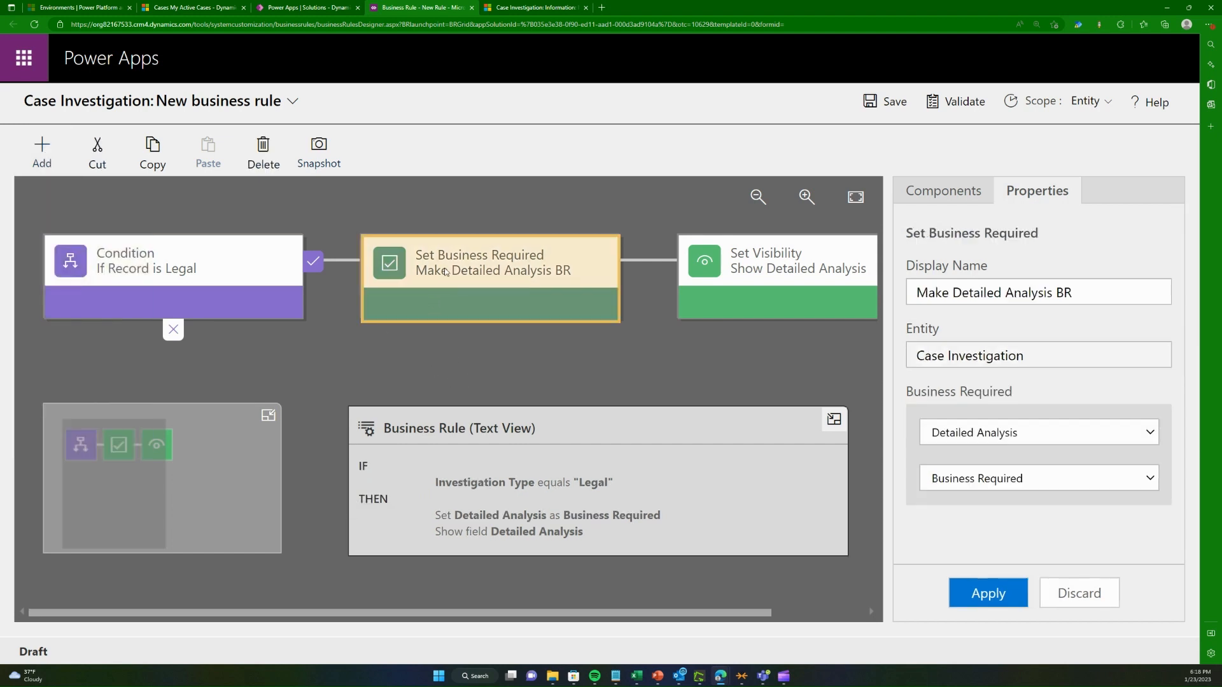
{"action": "key", "text": "ctrl+v"}
{"action": "left_click", "coordinate": [231, 365]}
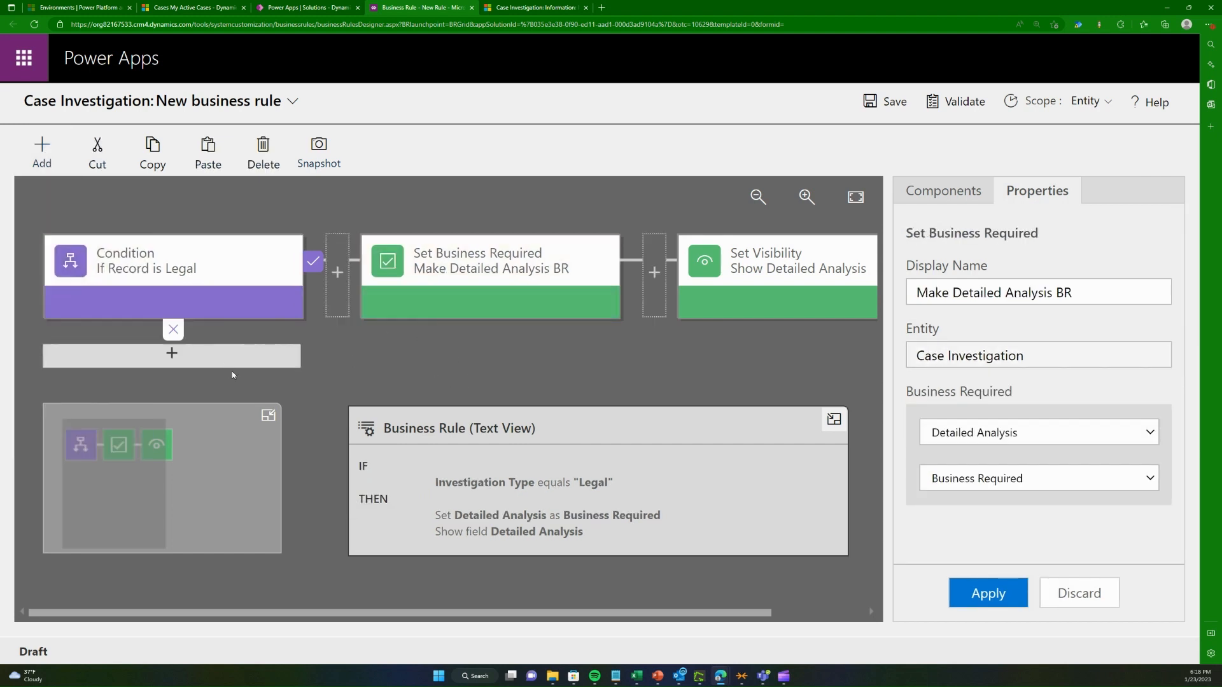
{"action": "left_click", "coordinate": [777, 302]}
{"action": "key", "text": "ctrl+v"}
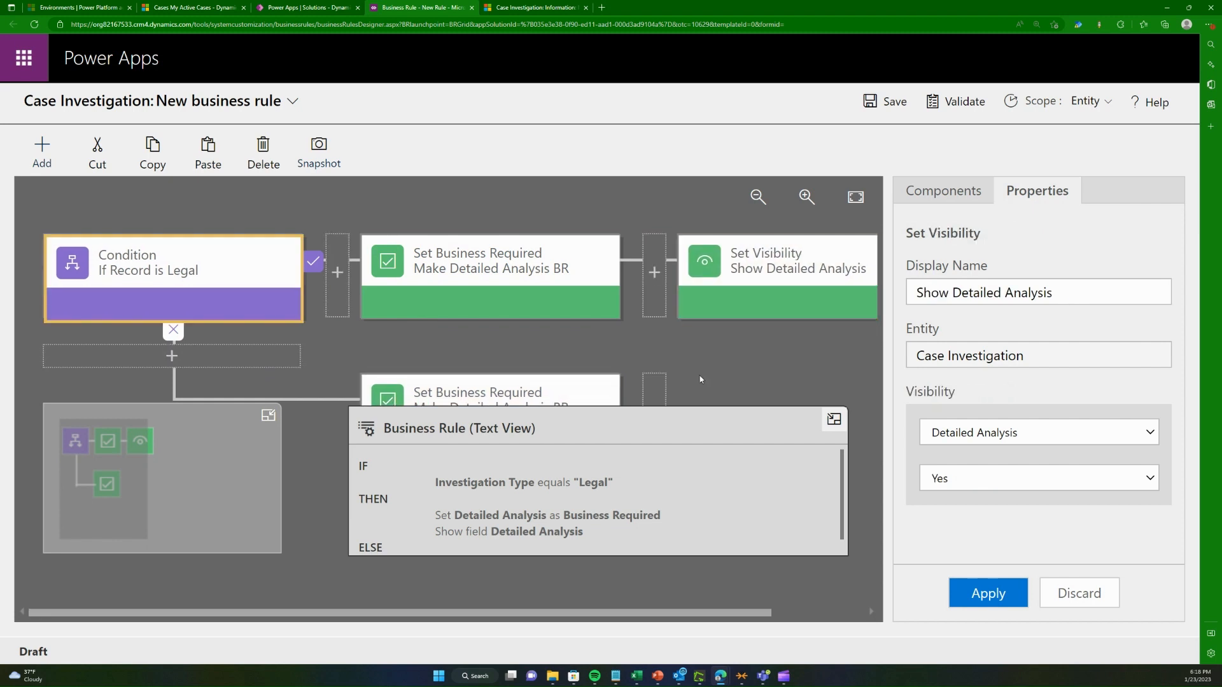
{"action": "left_click", "coordinate": [659, 392]}
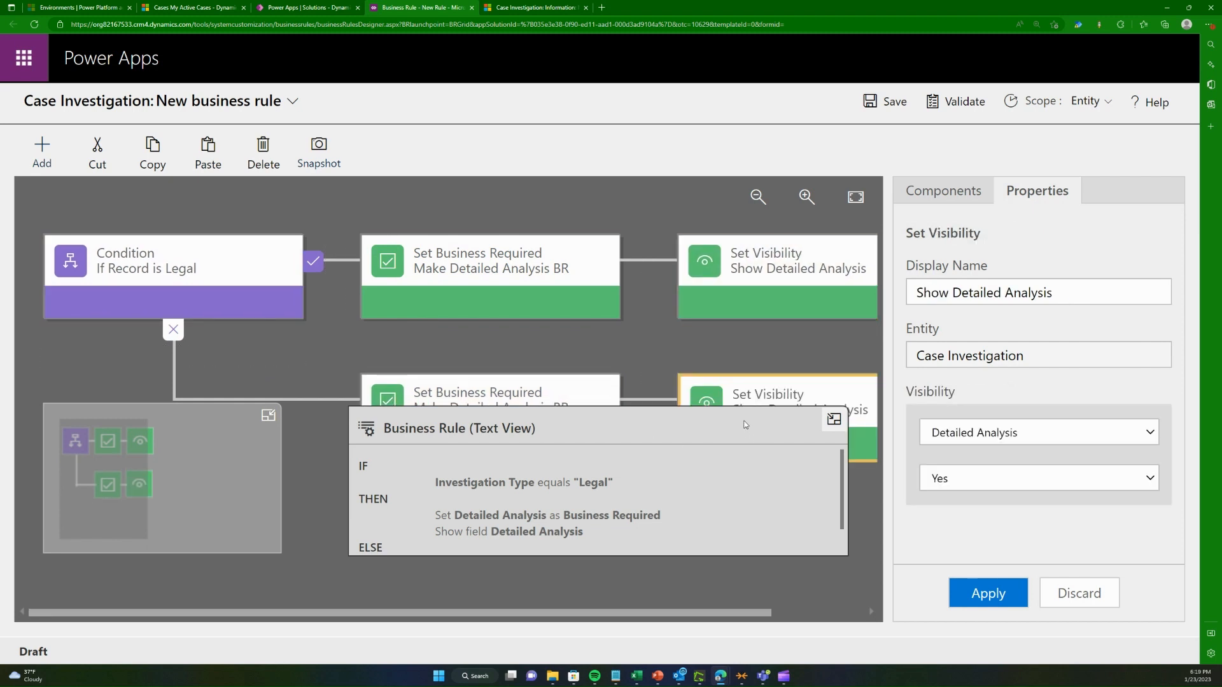
Step: Collapse the rule's text view and set the false branch's visibility for Detailed Analysis to No
{"action": "scroll", "coordinate": [740, 502], "scroll_direction": "down", "scroll_amount": 2}
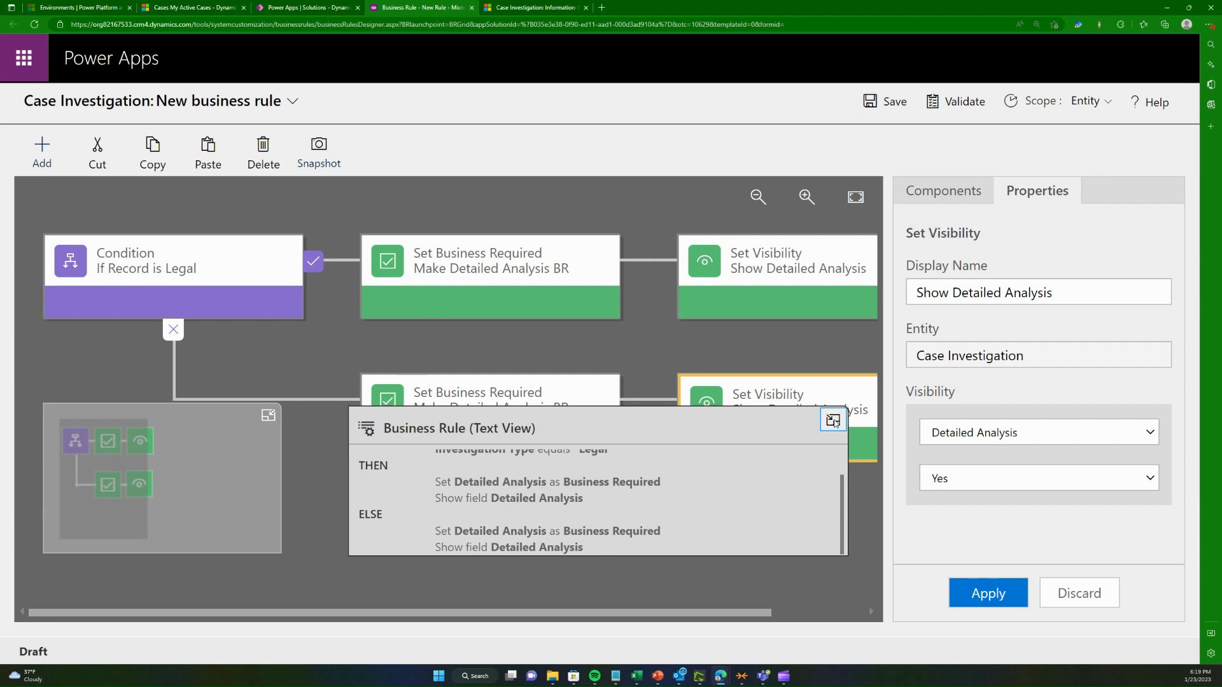
{"action": "left_click", "coordinate": [834, 418]}
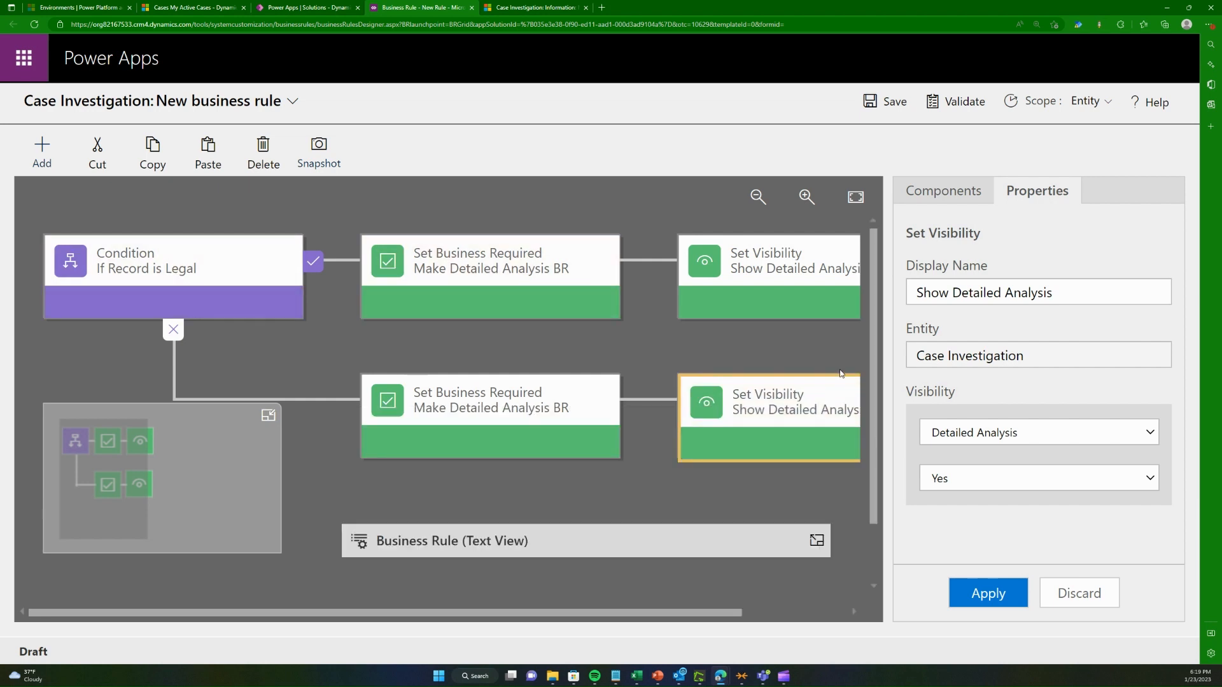
{"action": "left_click", "coordinate": [1019, 485]}
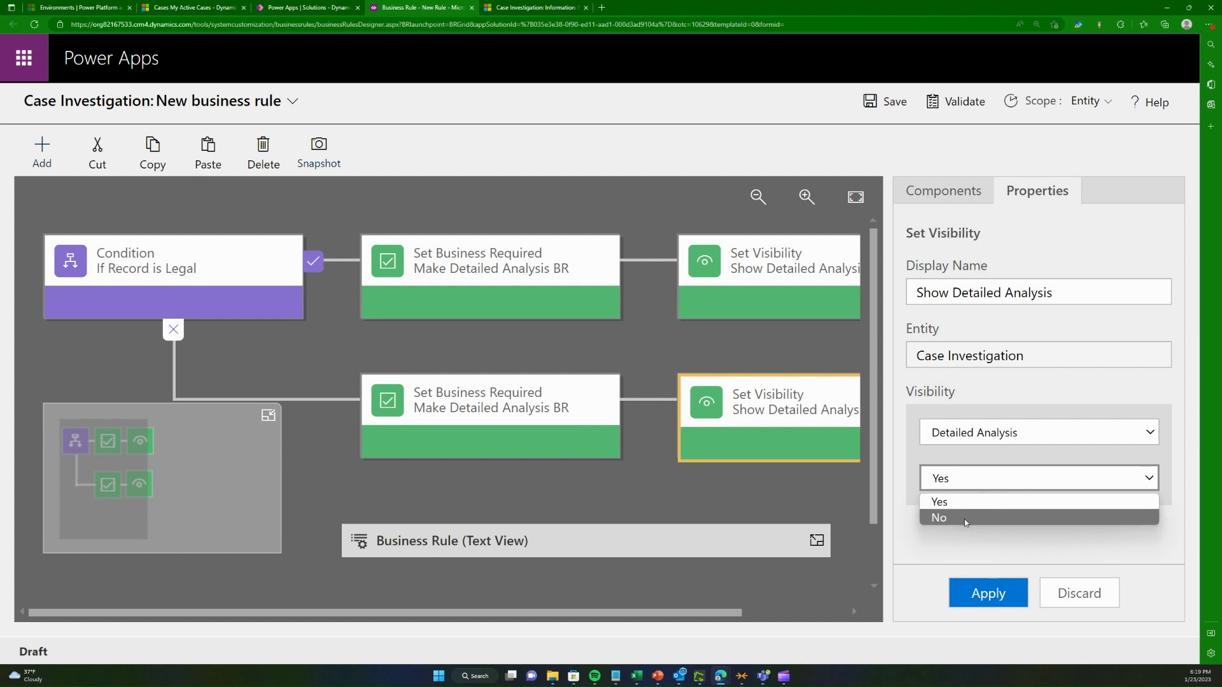
{"action": "left_click", "coordinate": [939, 516]}
Step: Set the false branch's requirement action for Detailed Analysis to Not Business Required
{"action": "left_click", "coordinate": [492, 437]}
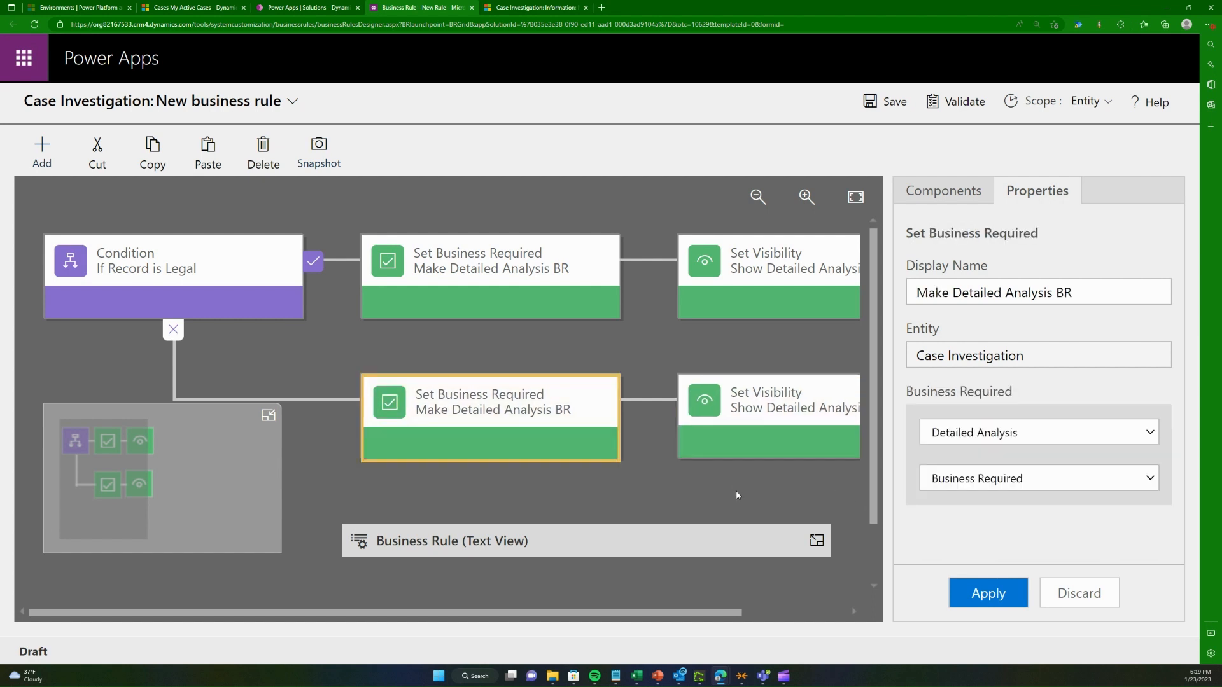
{"action": "left_click", "coordinate": [1006, 478]}
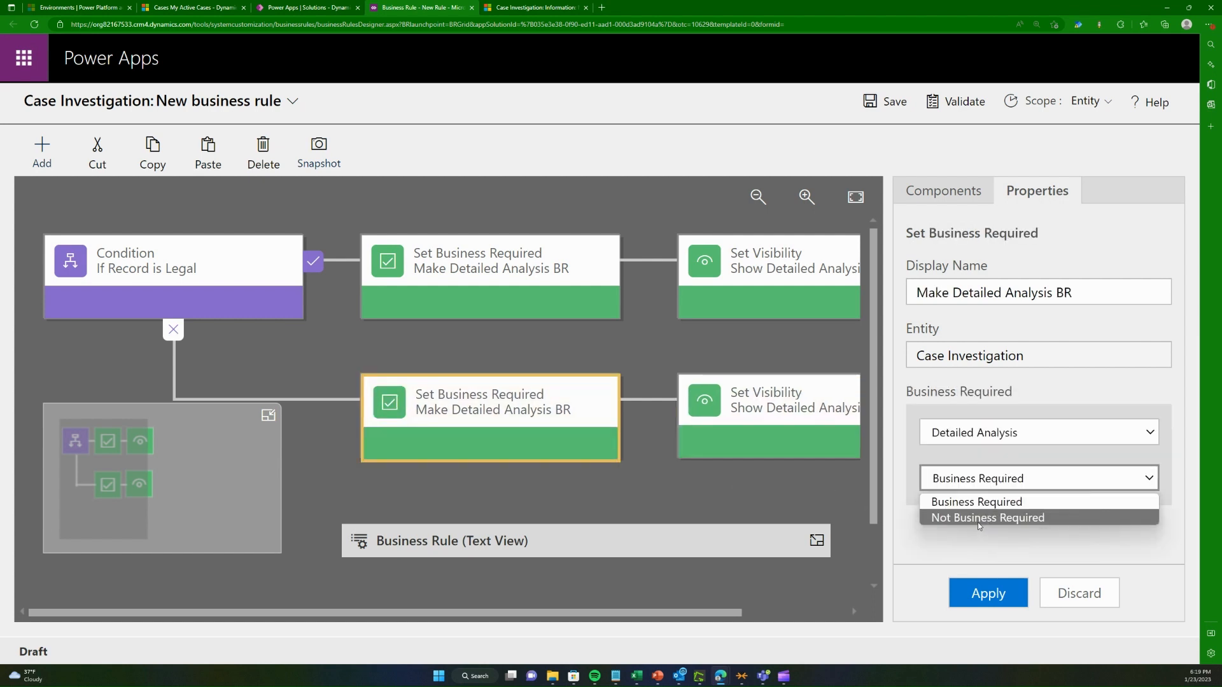
{"action": "left_click", "coordinate": [980, 519]}
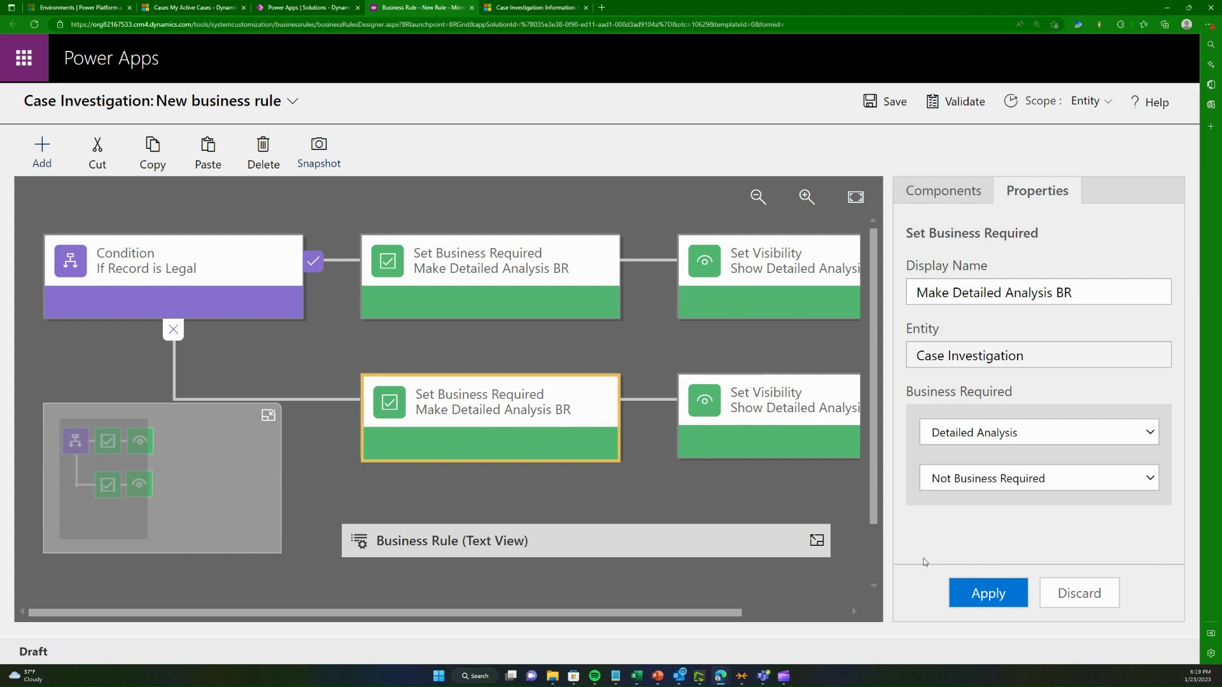
{"action": "left_click_drag", "start_coordinate": [723, 615], "coordinate": [826, 615]}
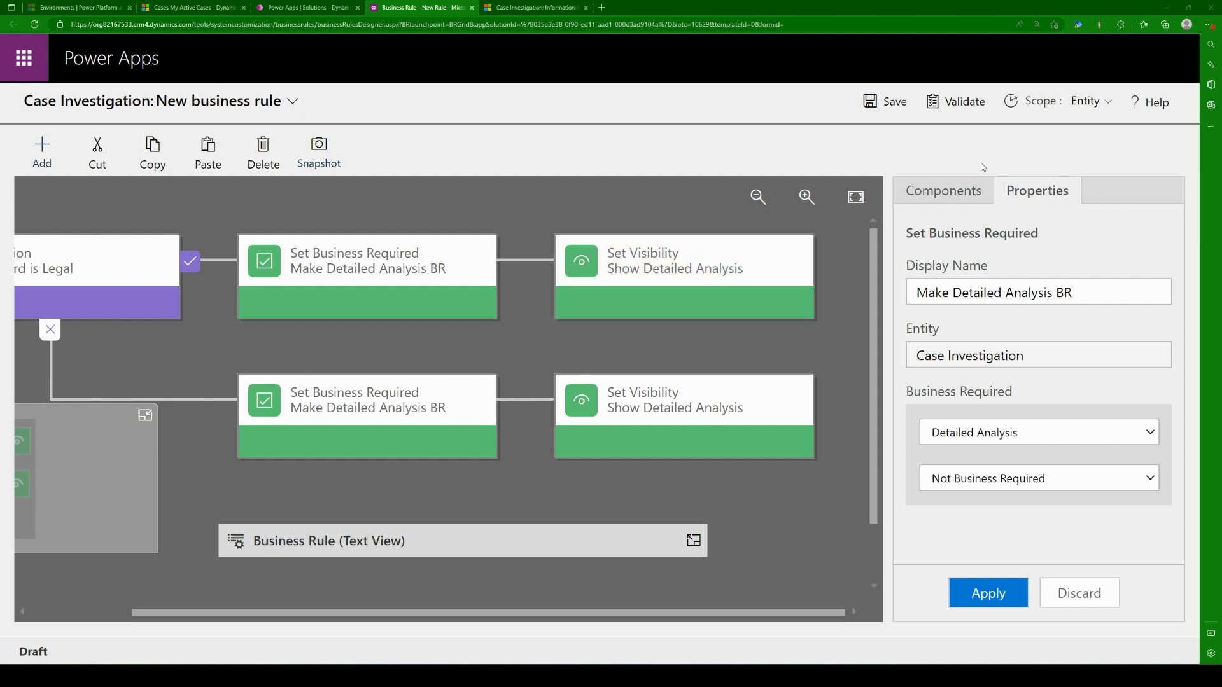
{"action": "left_click", "coordinate": [1097, 109]}
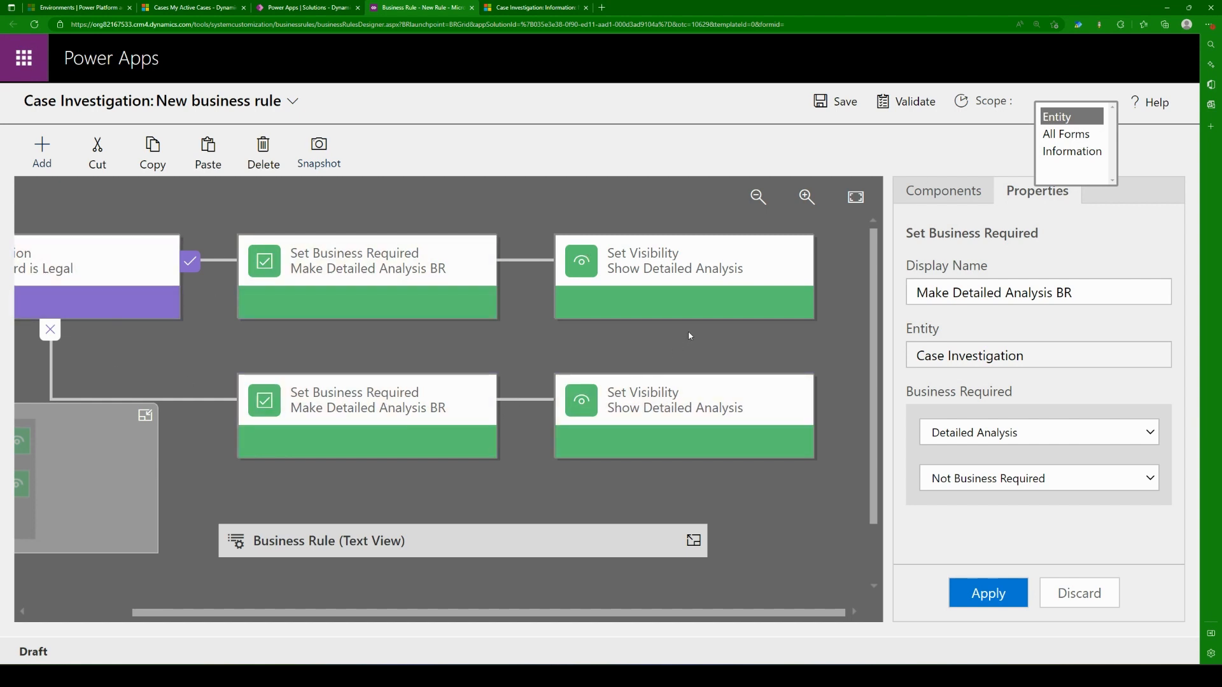
{"action": "left_click", "coordinate": [1080, 141]}
{"action": "left_click", "coordinate": [1089, 99]}
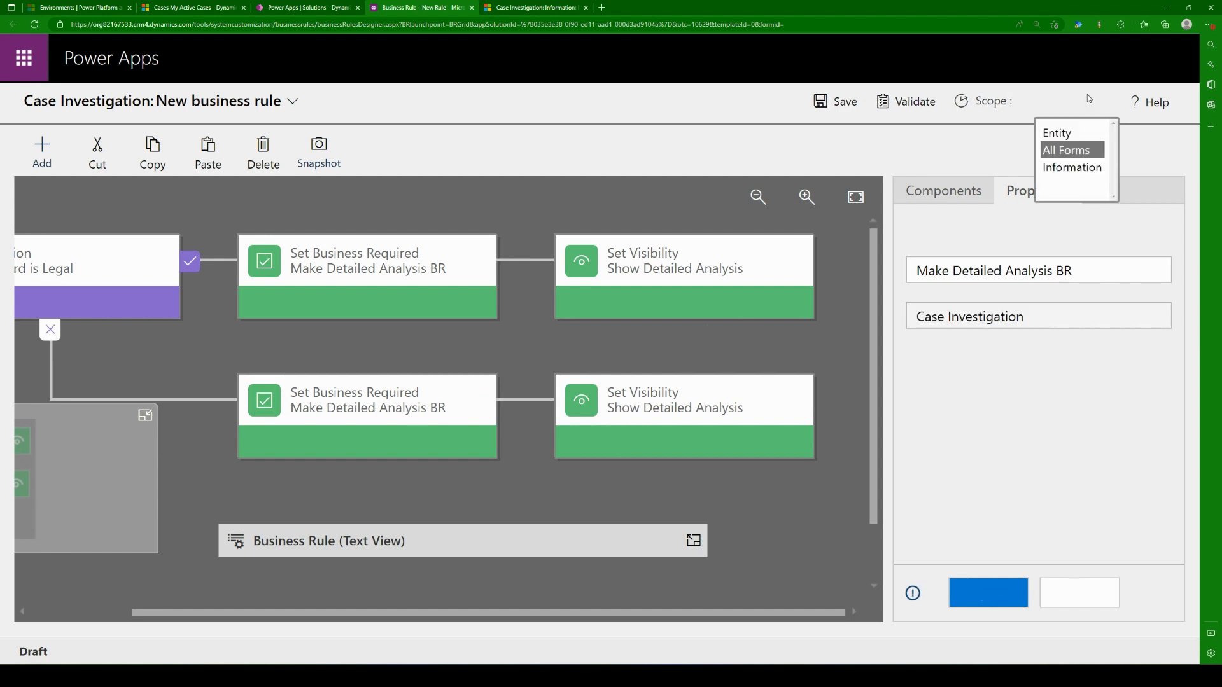
{"action": "left_click", "coordinate": [1050, 147]}
{"action": "left_click", "coordinate": [1070, 108]}
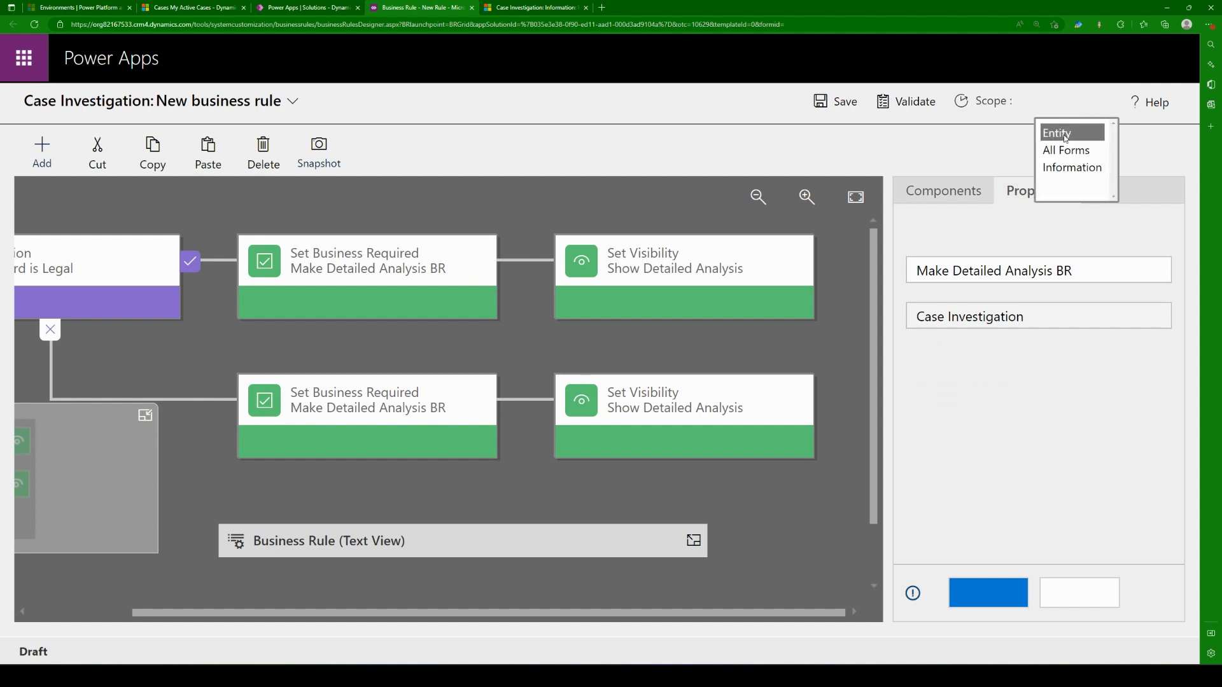
{"action": "left_click", "coordinate": [1065, 135]}
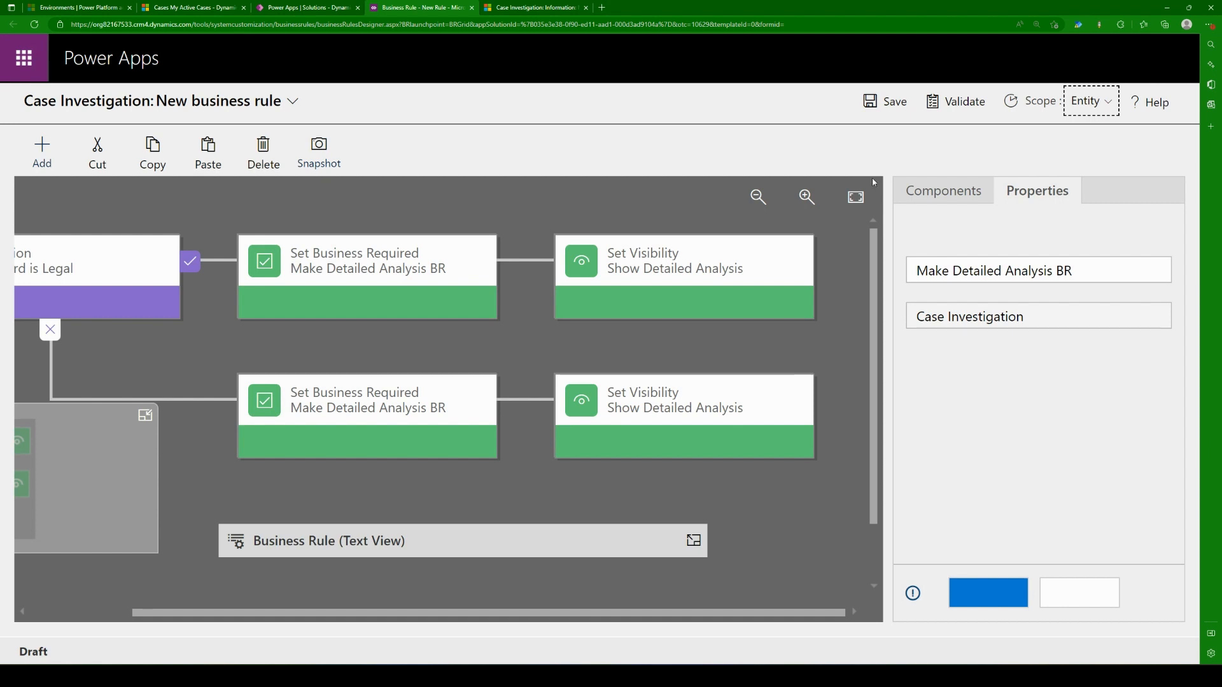
Step: Set the business rule's scope to the Information form and save the rule
{"action": "left_click", "coordinate": [1071, 111]}
{"action": "left_click", "coordinate": [1059, 168]}
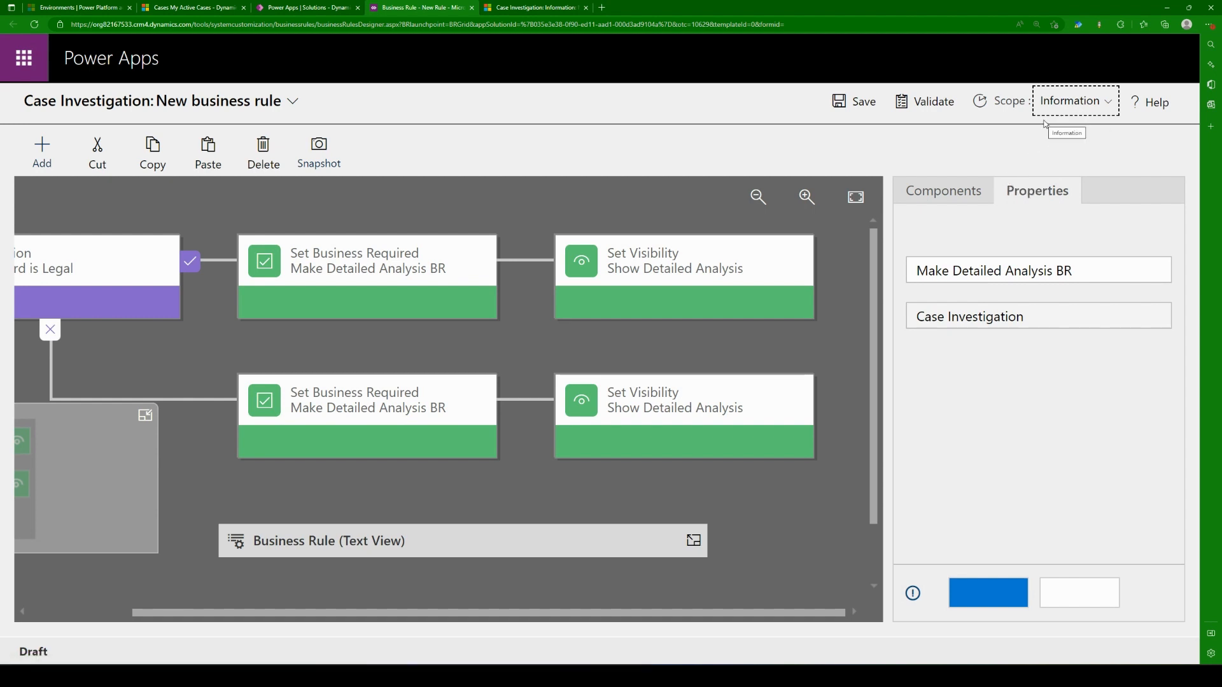
{"action": "left_click", "coordinate": [1076, 105]}
{"action": "left_click", "coordinate": [1113, 163]}
{"action": "left_click", "coordinate": [853, 107]}
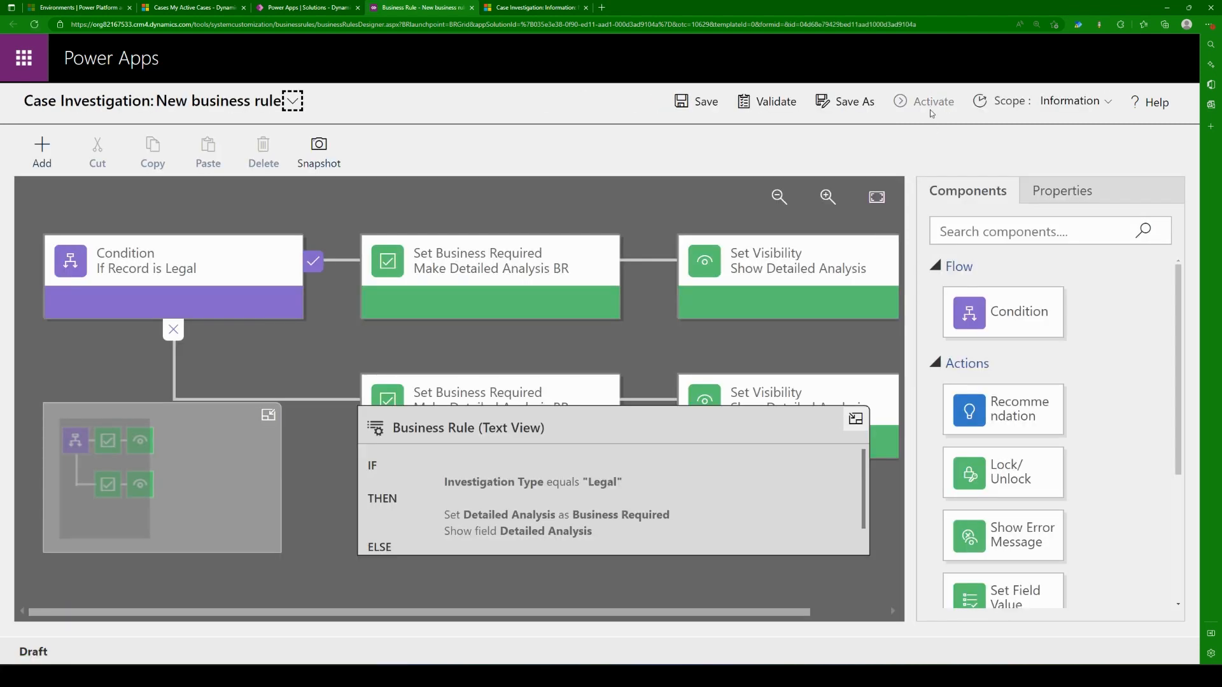
Step: Start activating the business rule, and in Customer Service Hub leave the new Case Investigation form for the Case Investigations list
{"action": "left_click", "coordinate": [931, 108]}
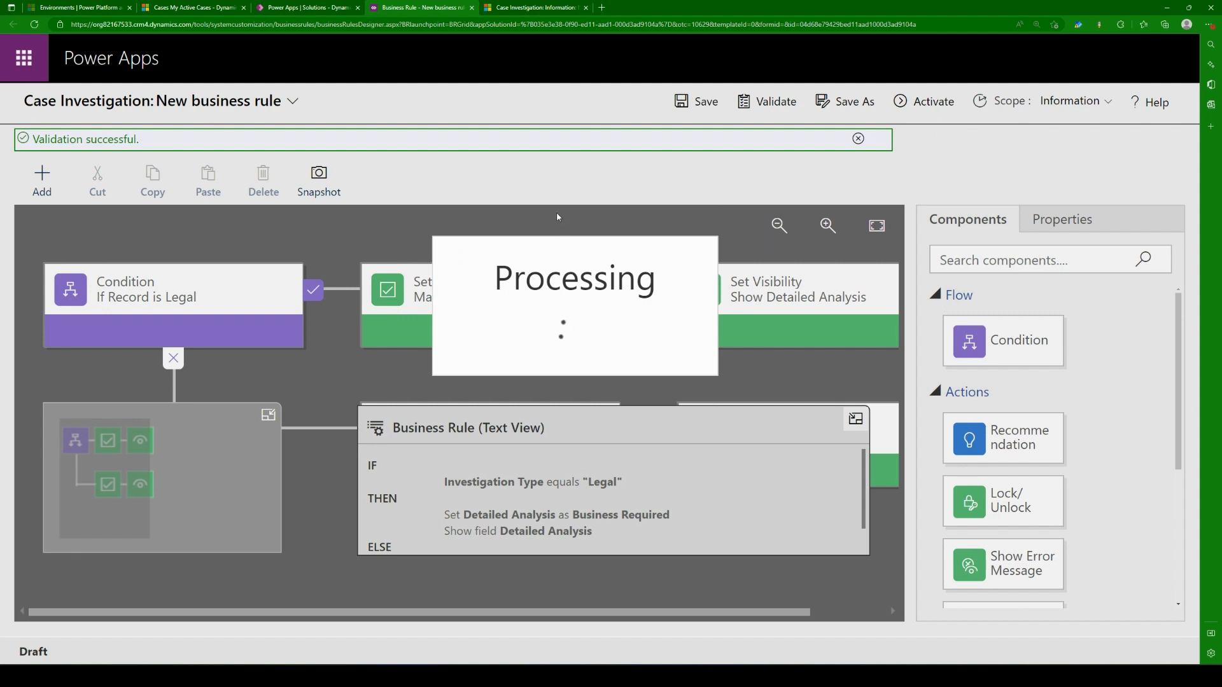
{"action": "left_click", "coordinate": [511, 6]}
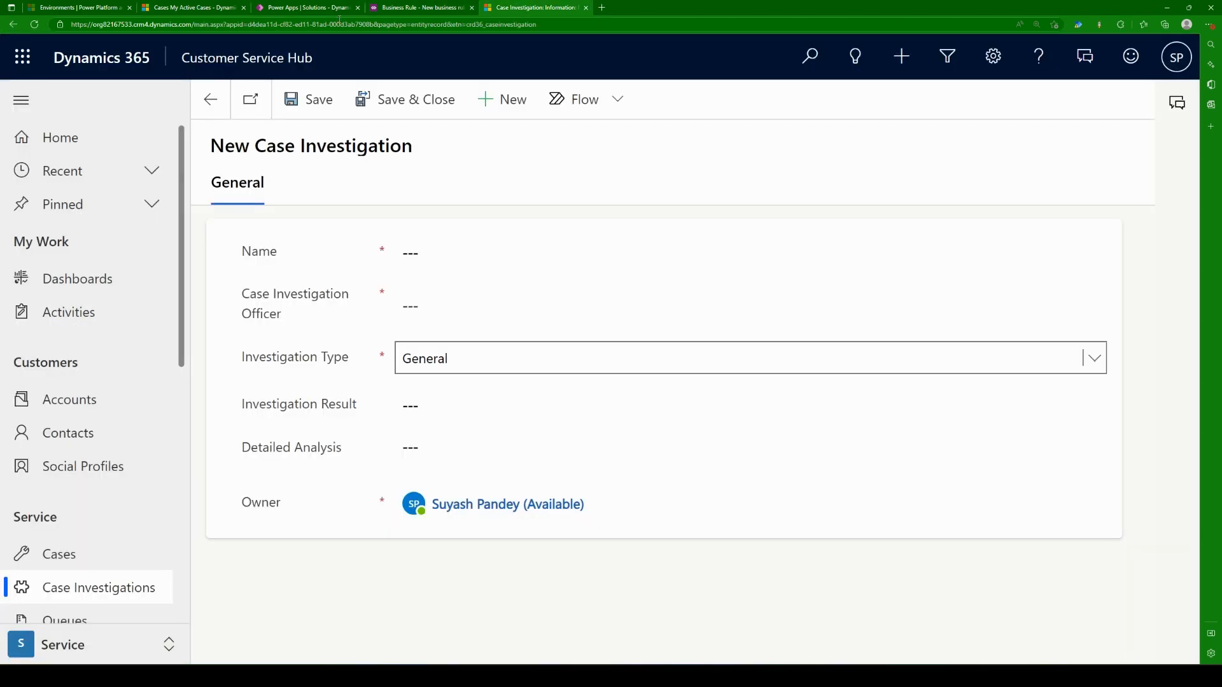
{"action": "left_click", "coordinate": [424, 7]}
{"action": "left_click", "coordinate": [527, 8]}
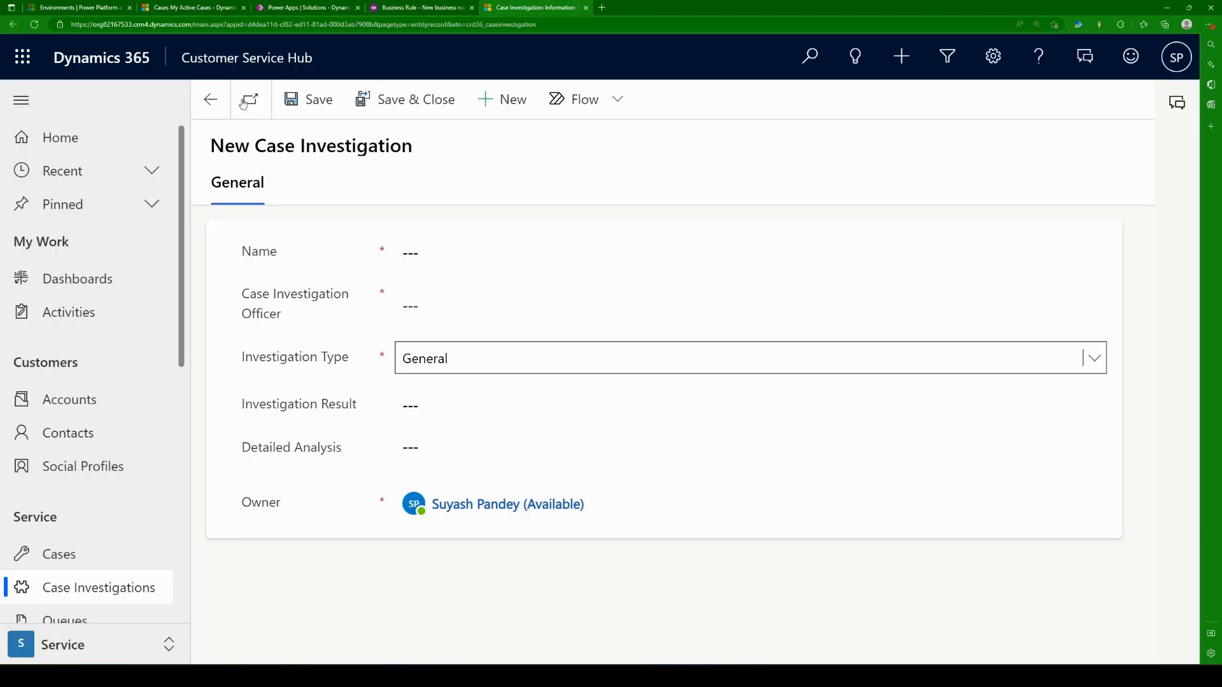
{"action": "left_click", "coordinate": [210, 99]}
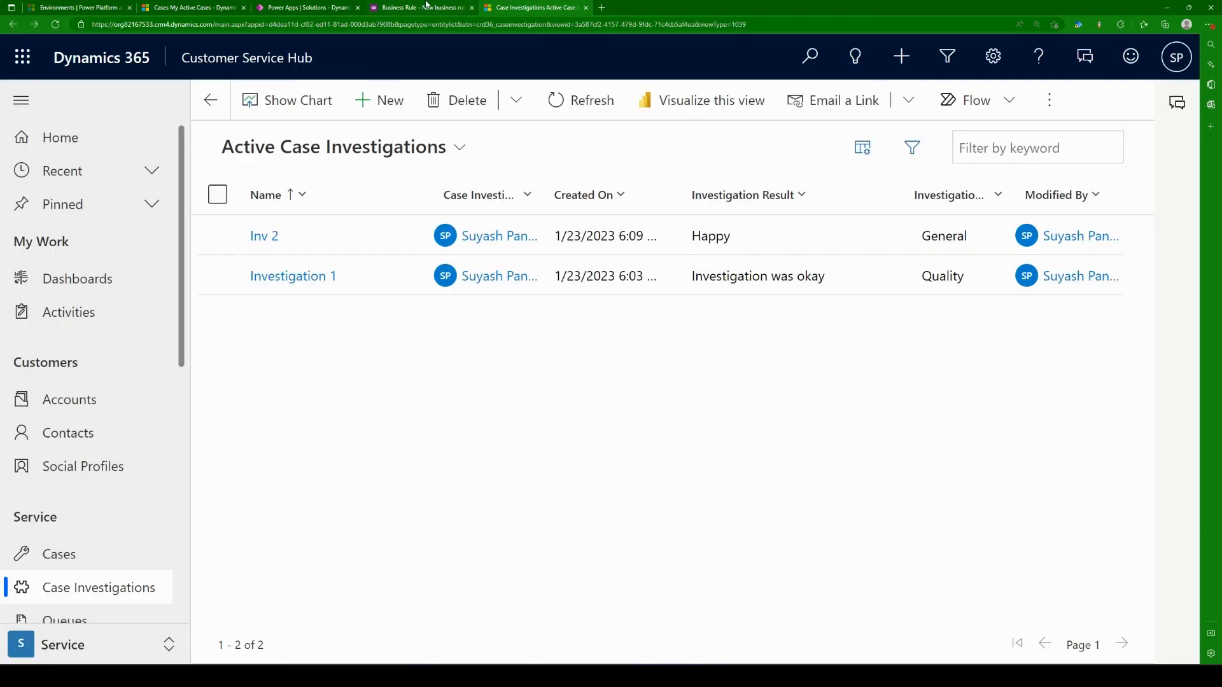
Step: Return to the business rule in Power Apps and confirm its activation
{"action": "left_click", "coordinate": [425, 7]}
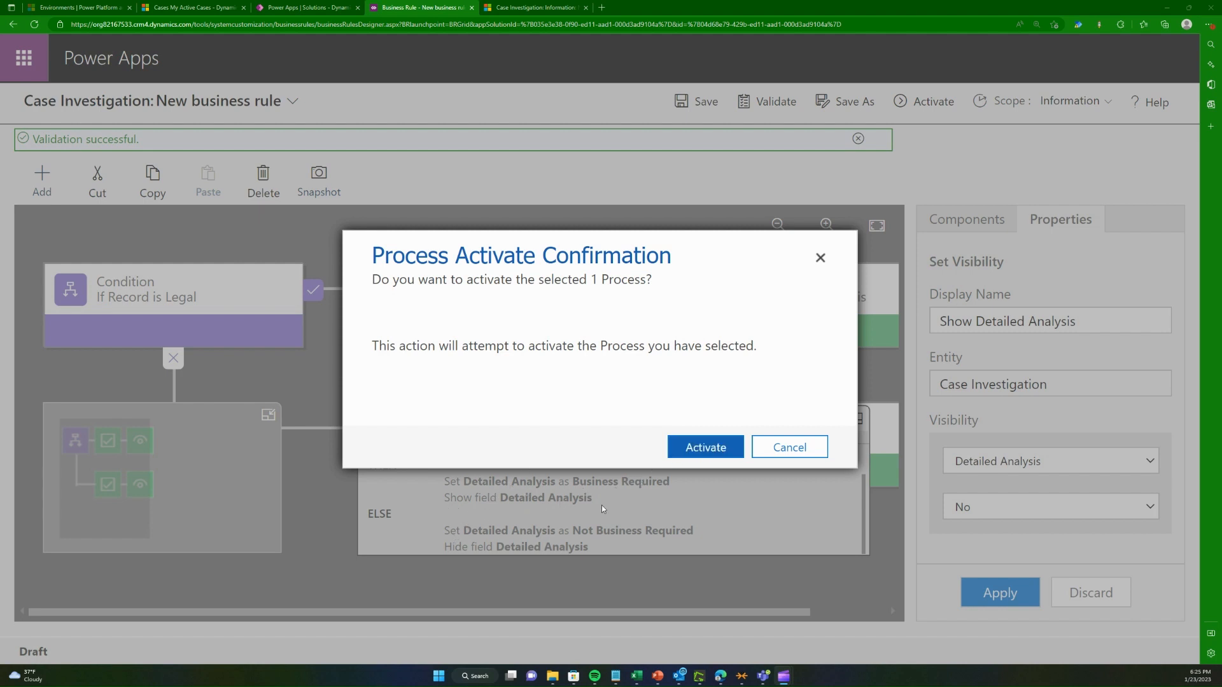
{"action": "left_click", "coordinate": [704, 448]}
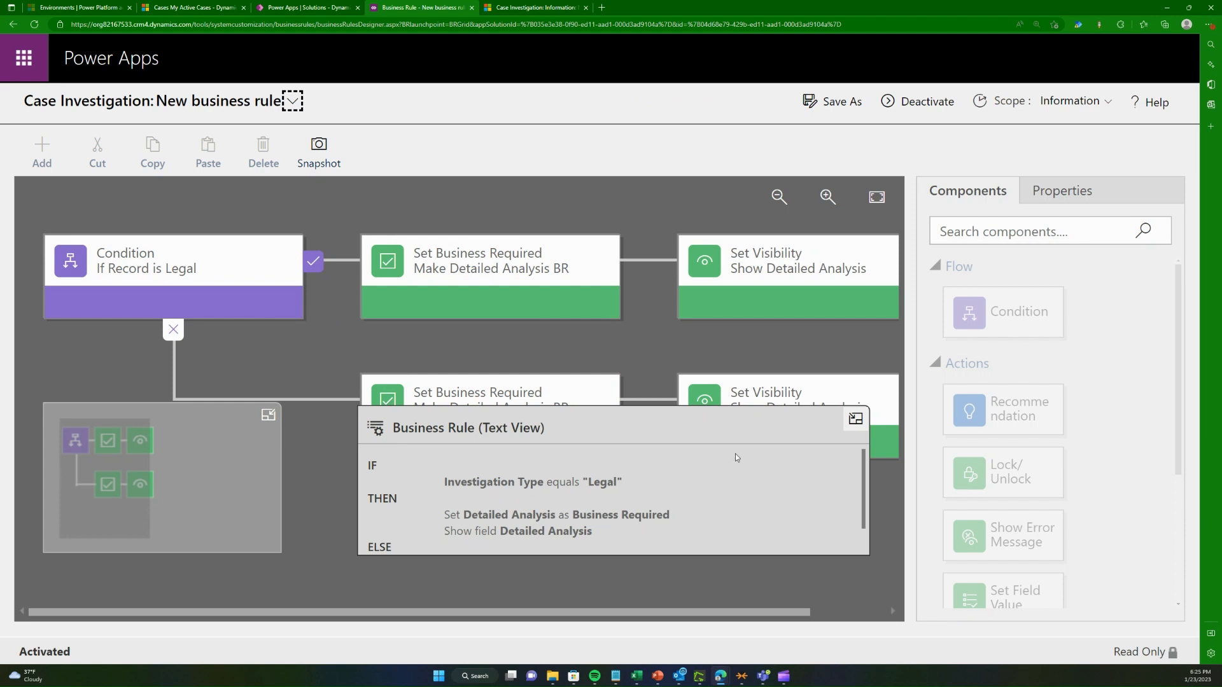
Step: Review the IF, THEN and ELSE logic in the activated business rule's text view
{"action": "left_click_drag", "start_coordinate": [446, 483], "coordinate": [608, 473]}
{"action": "left_click", "coordinate": [550, 551]}
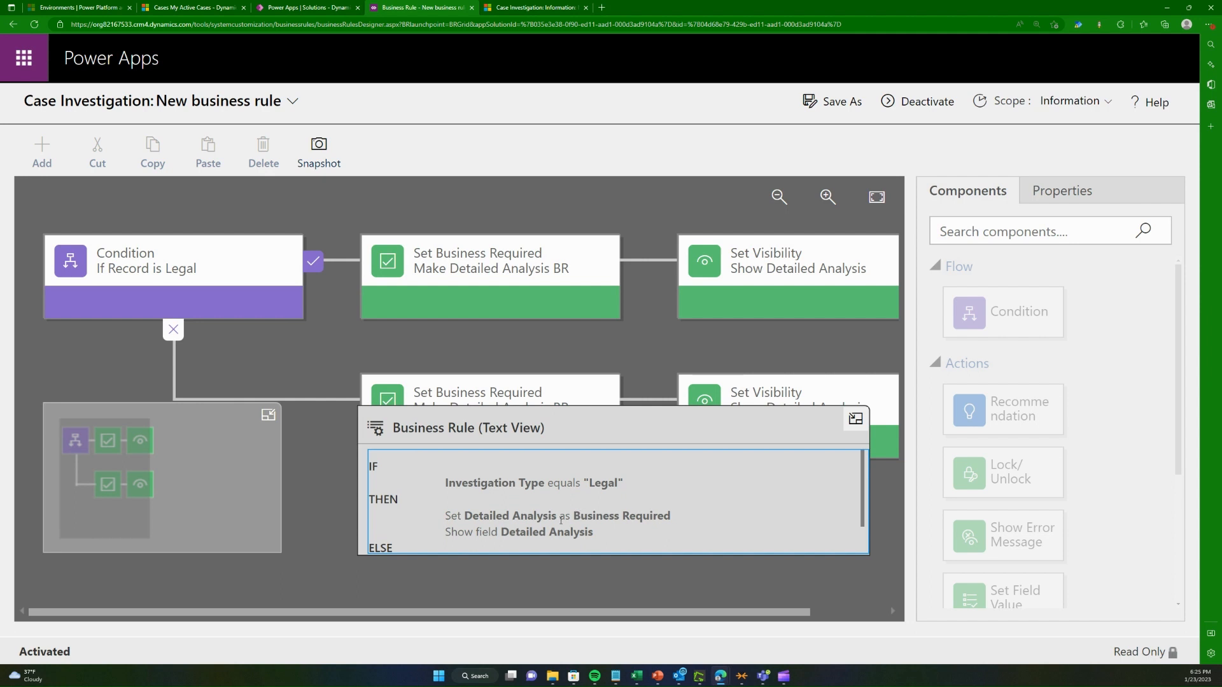
{"action": "scroll", "coordinate": [561, 521], "scroll_direction": "down", "scroll_amount": 1}
{"action": "scroll", "coordinate": [598, 532], "scroll_direction": "down", "scroll_amount": 1}
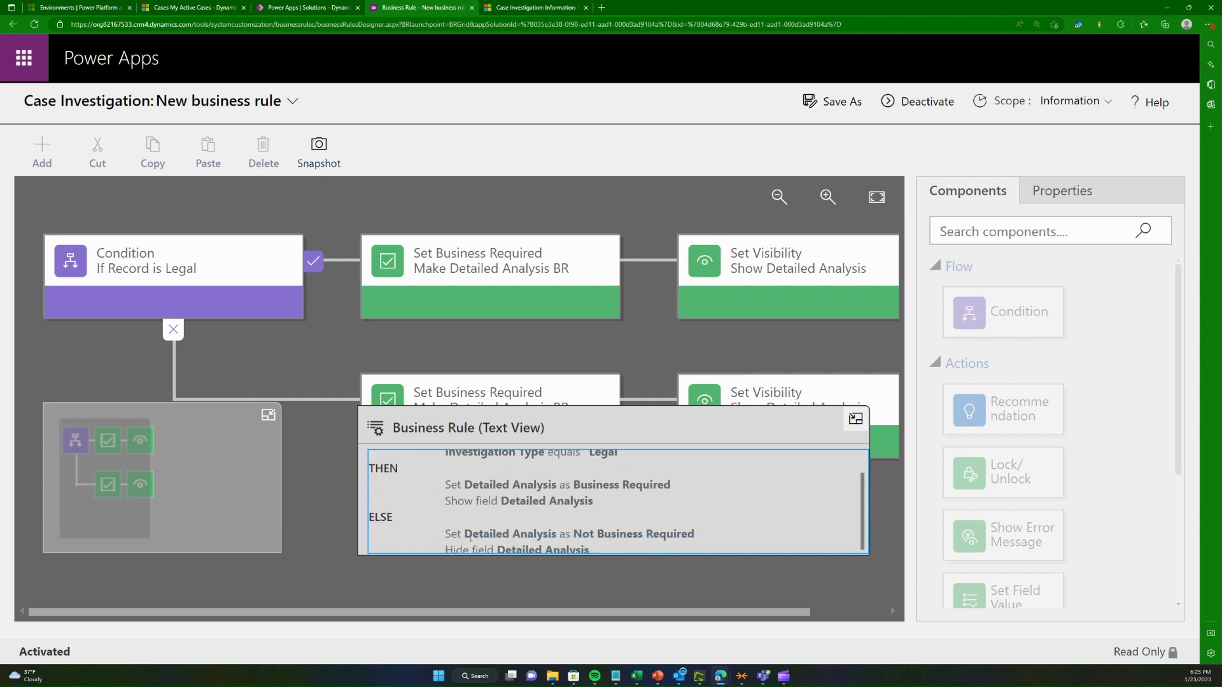
{"action": "left_click_drag", "start_coordinate": [470, 538], "coordinate": [588, 522]}
{"action": "left_click", "coordinate": [670, 533]}
{"action": "scroll", "coordinate": [576, 541], "scroll_direction": "down", "scroll_amount": 1}
{"action": "key", "text": "ctrl+a"}
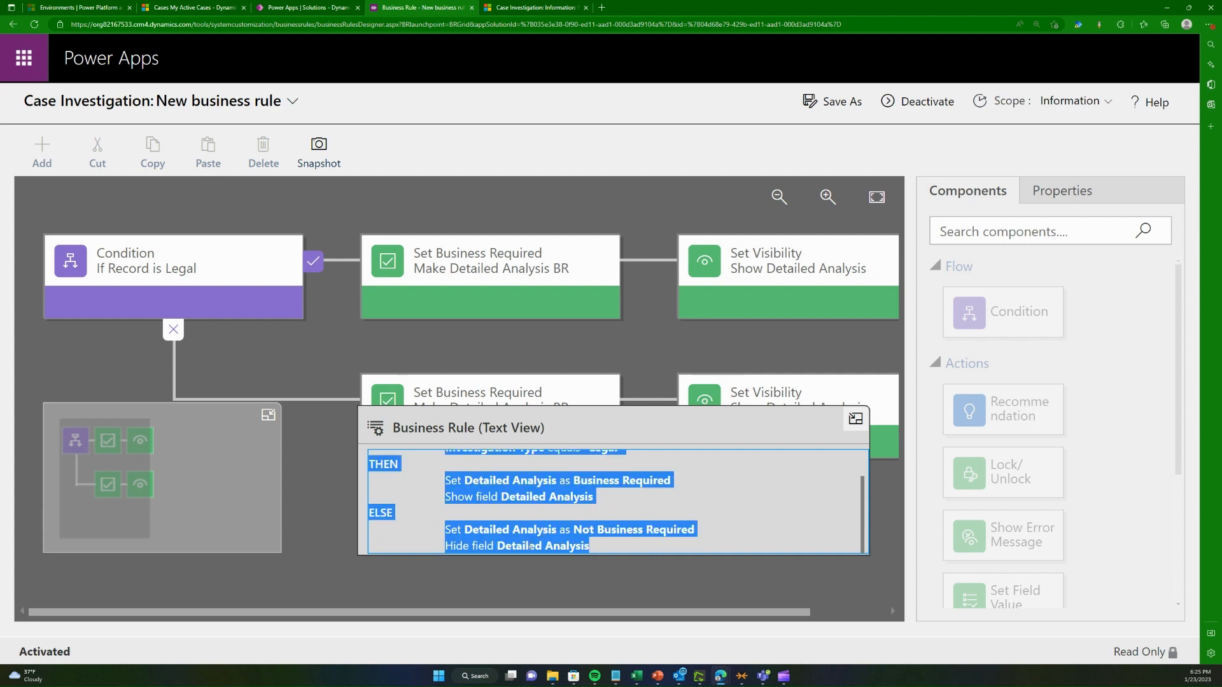
Step: In Customer Service Hub, start a fresh Case Investigation and set its Investigation Type to Legal to test the business rule
{"action": "left_click", "coordinate": [629, 553]}
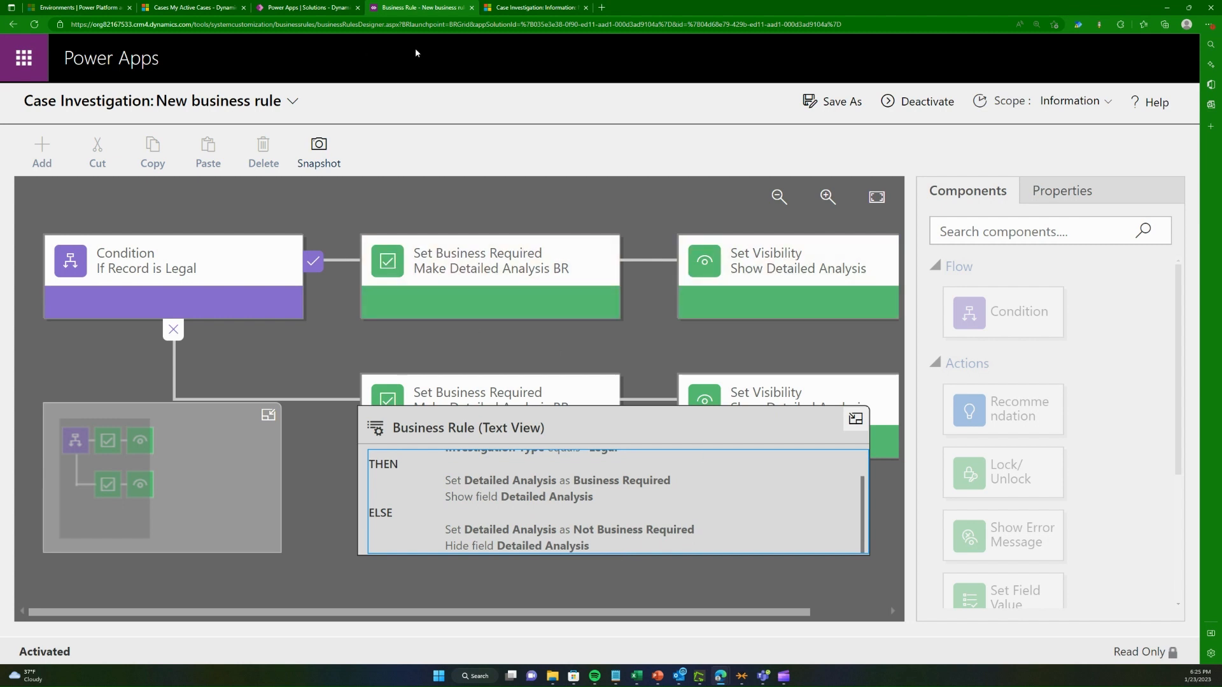
{"action": "left_click", "coordinate": [534, 7]}
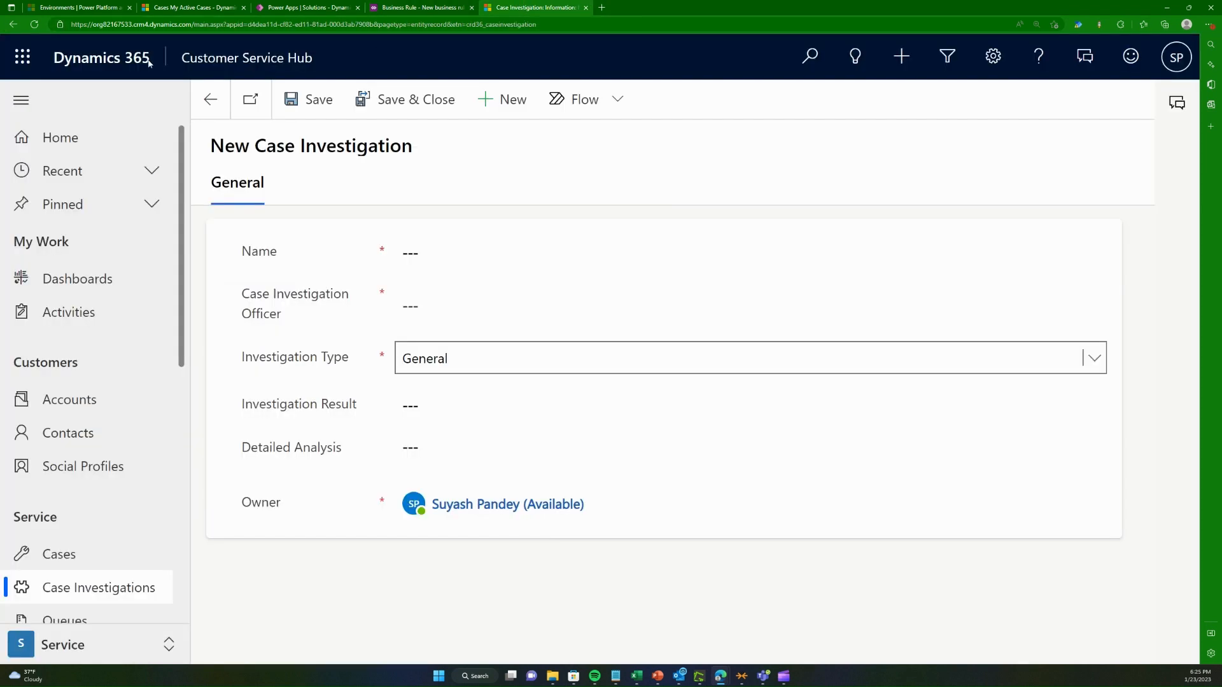
{"action": "left_click", "coordinate": [210, 99]}
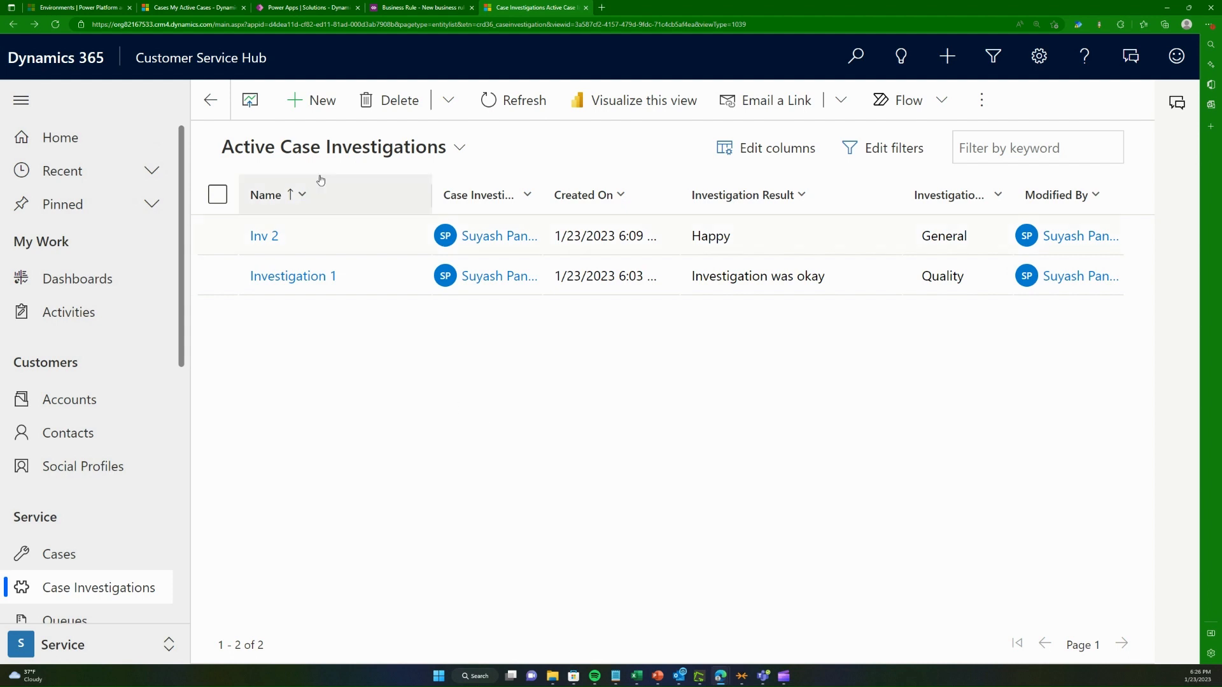
{"action": "left_click", "coordinate": [311, 100]}
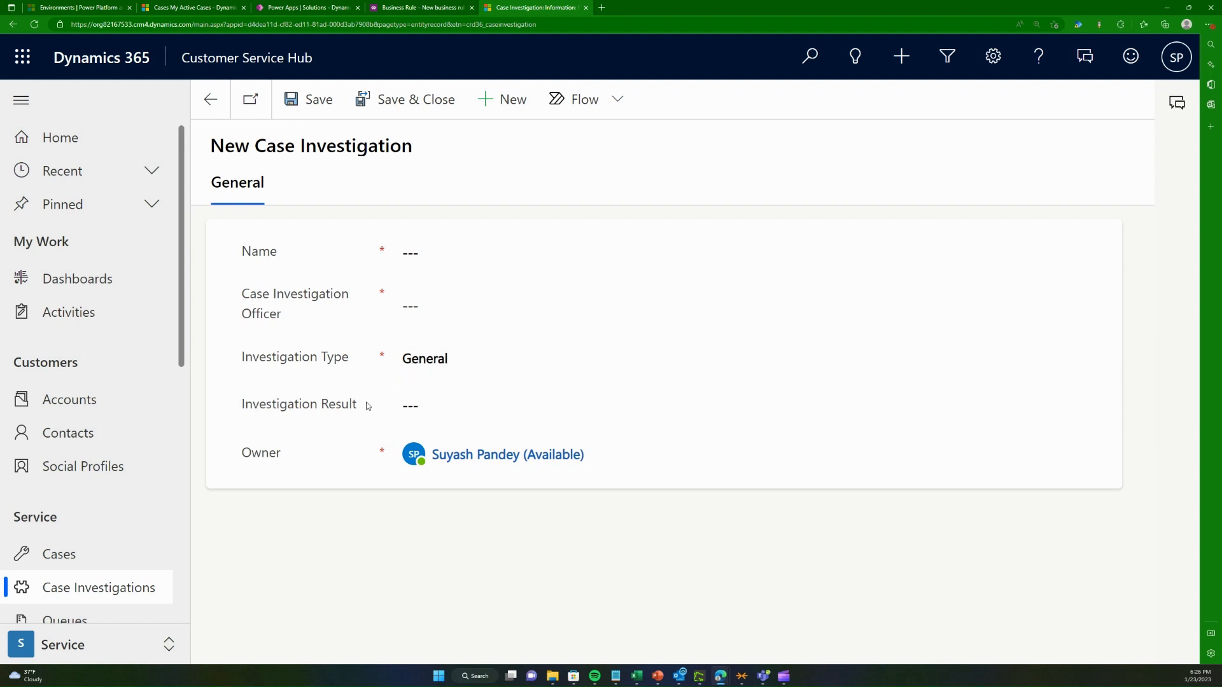
{"action": "left_click", "coordinate": [439, 368]}
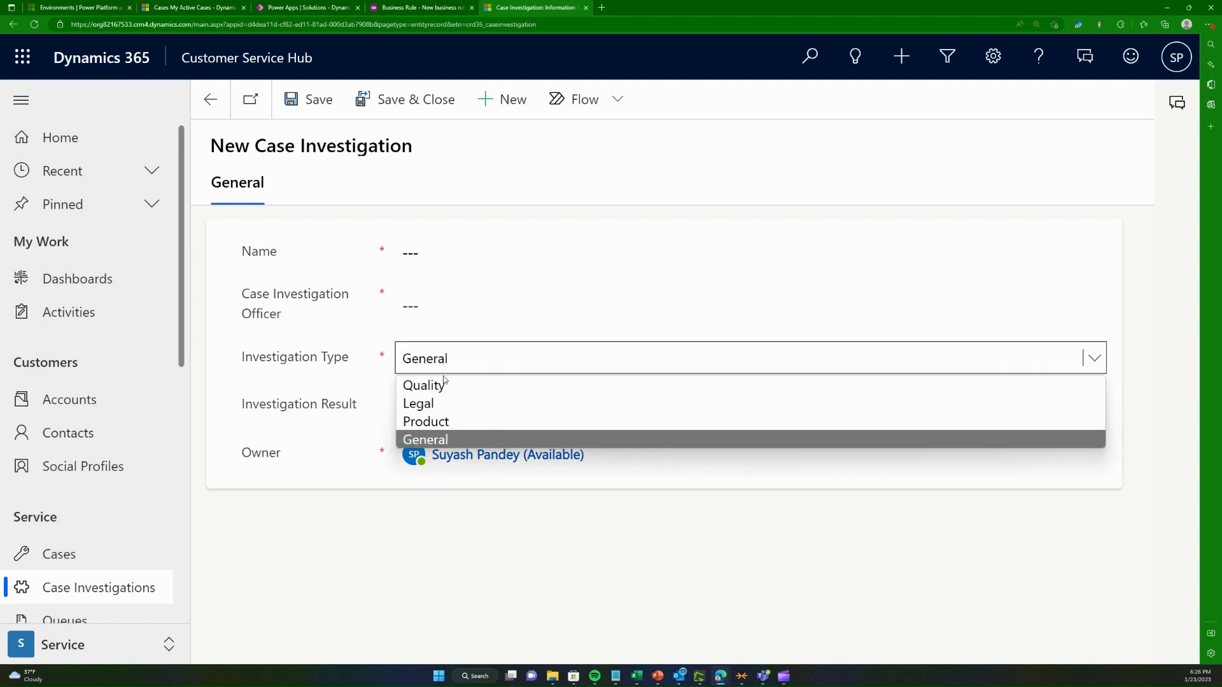
{"action": "left_click", "coordinate": [438, 404]}
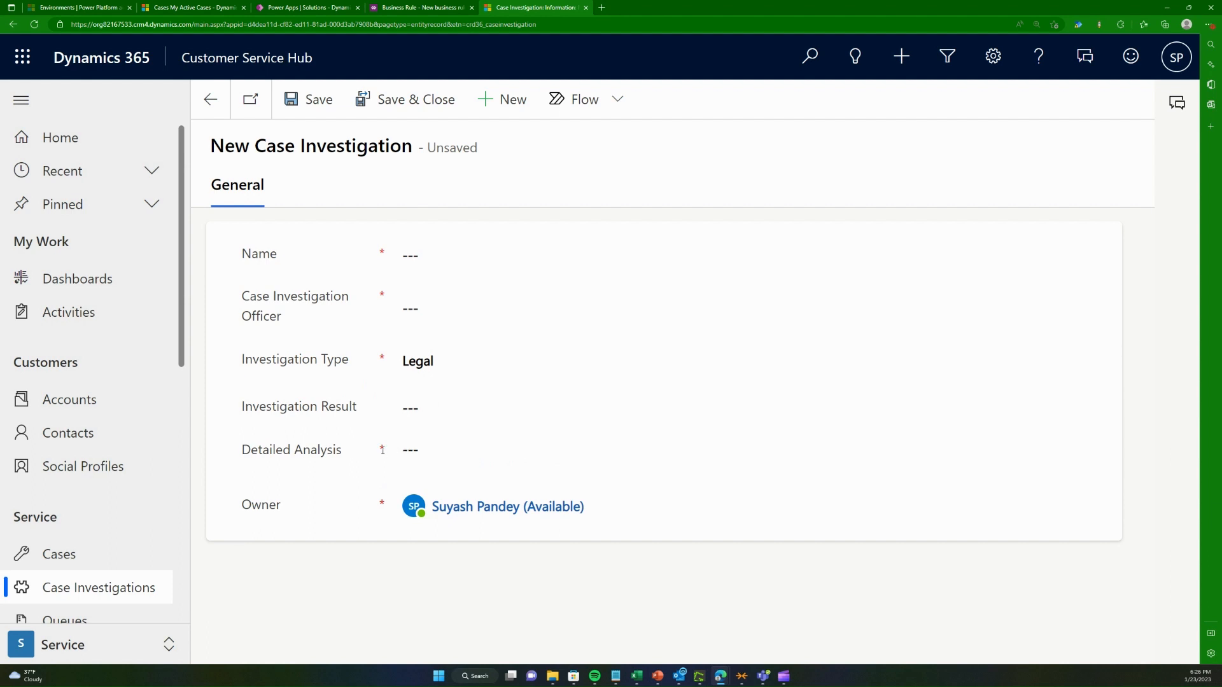
Step: Test the rule with Investigation Type set to Quality, Product and Legal again, and leave the form discarding the unsaved changes
{"action": "left_click", "coordinate": [438, 364]}
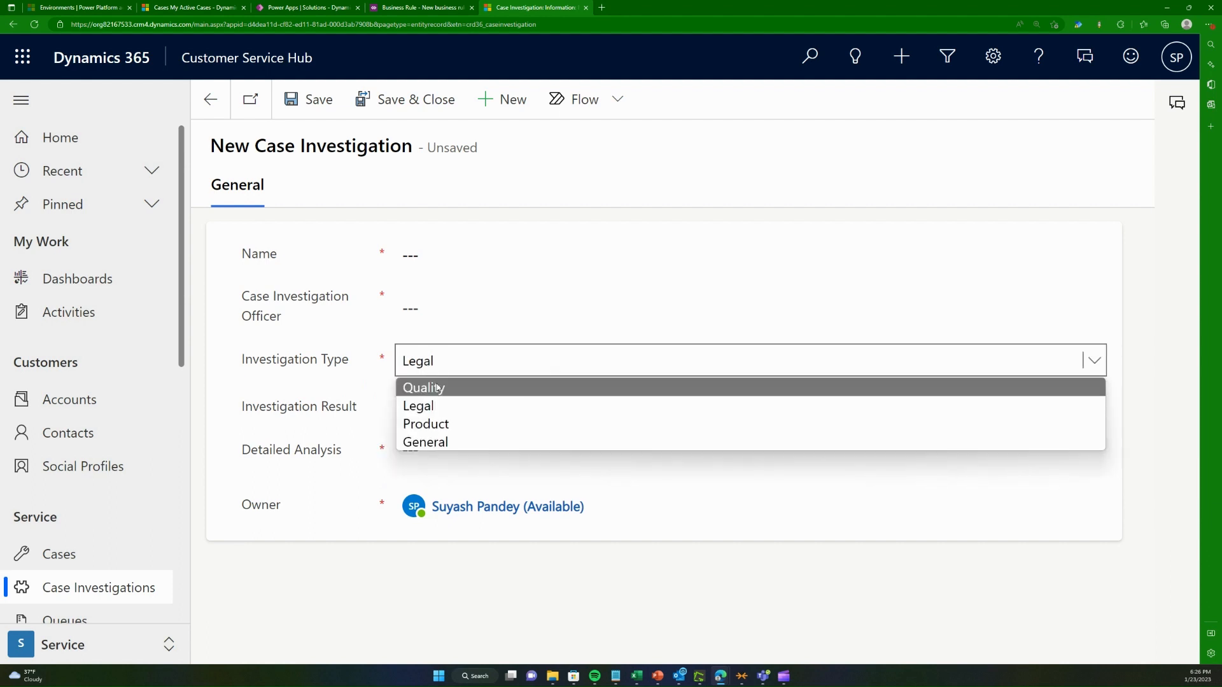
{"action": "left_click", "coordinate": [438, 387]}
{"action": "left_click", "coordinate": [432, 361]}
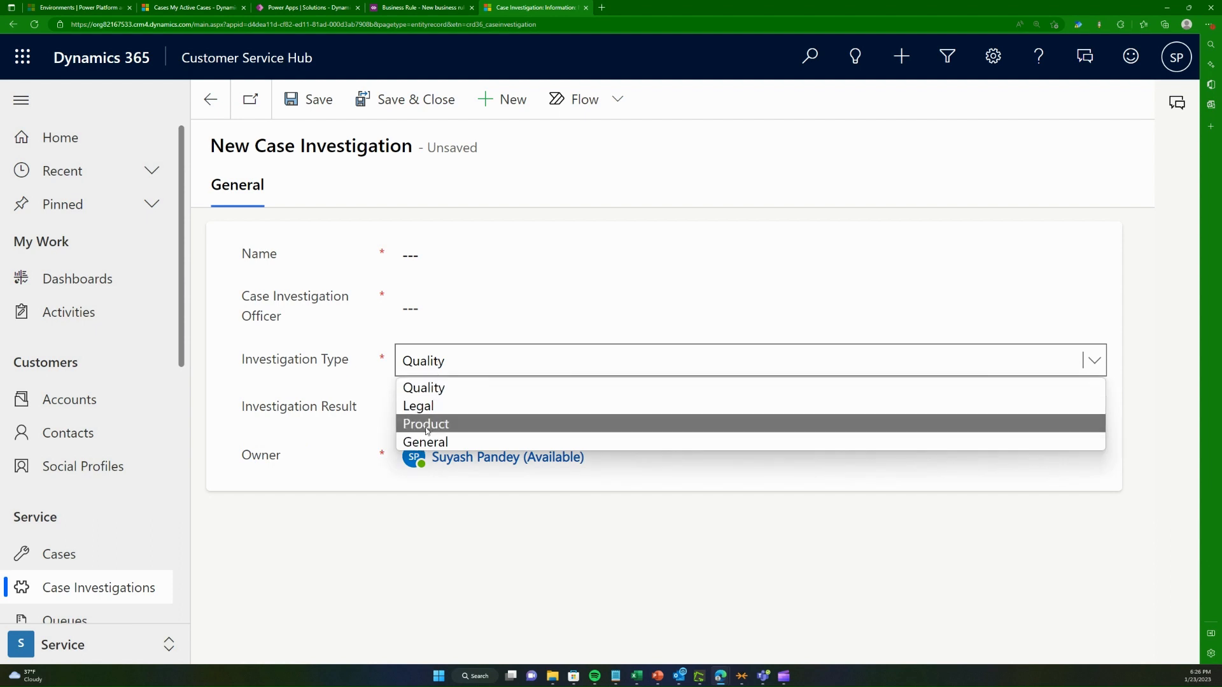
{"action": "left_click", "coordinate": [427, 431]}
{"action": "left_click", "coordinate": [445, 371]}
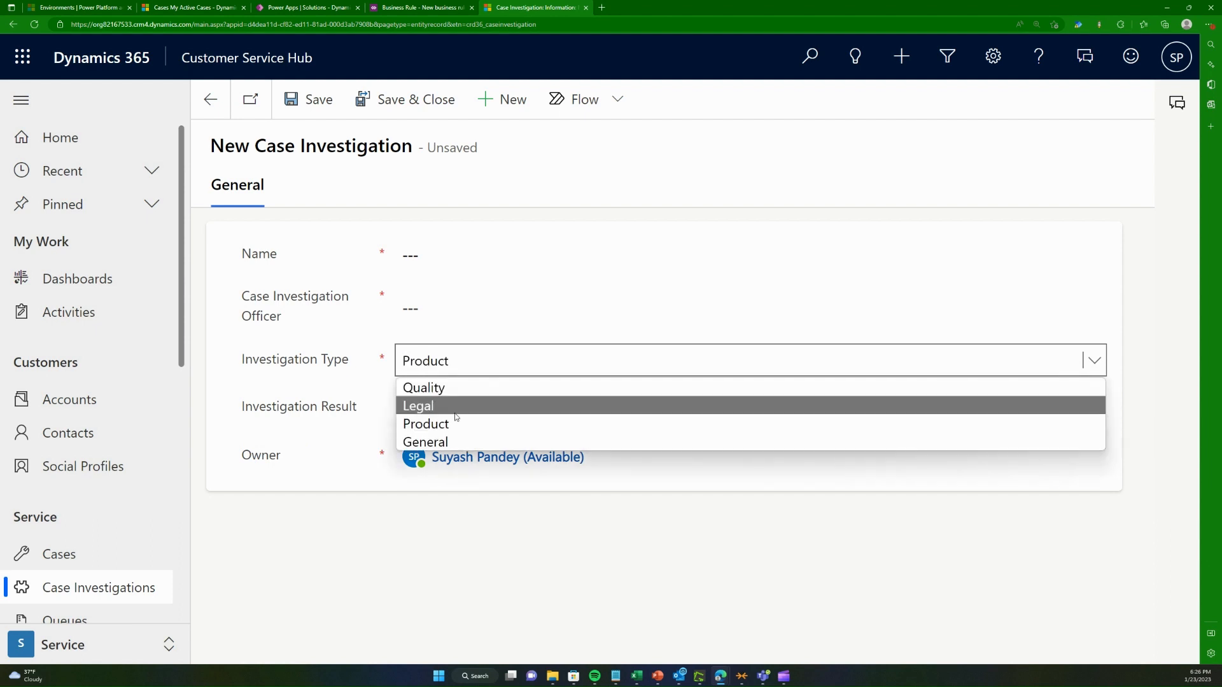
{"action": "left_click", "coordinate": [455, 411]}
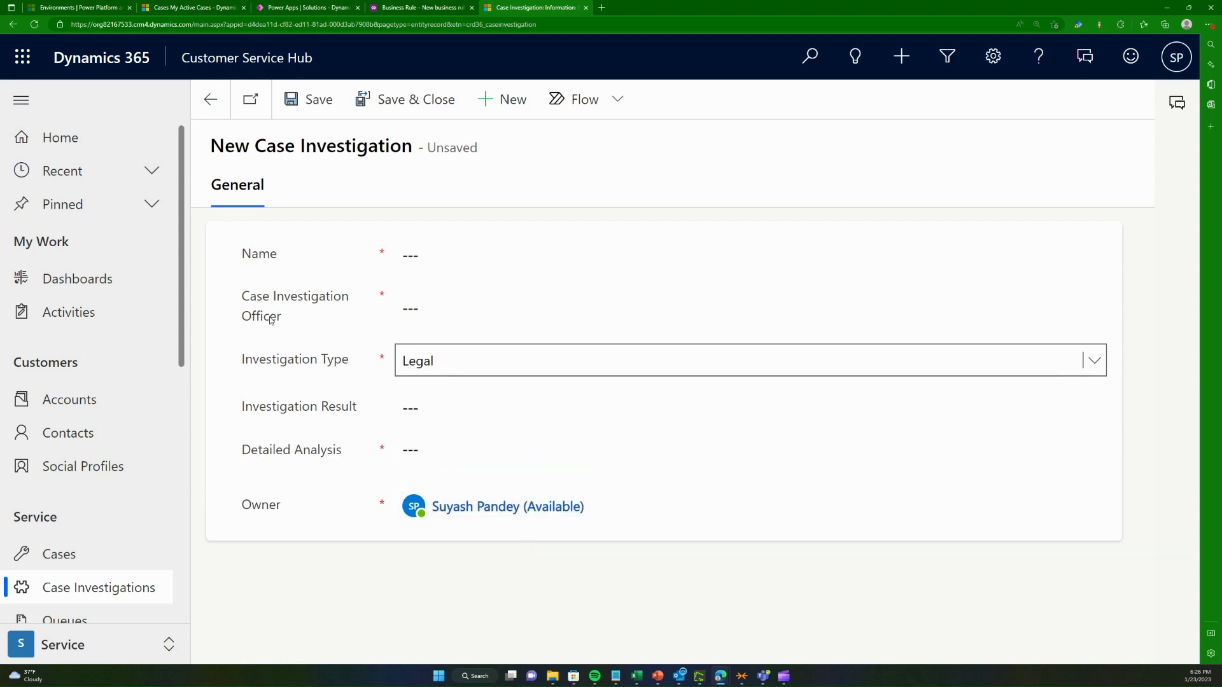
{"action": "left_click", "coordinate": [208, 108]}
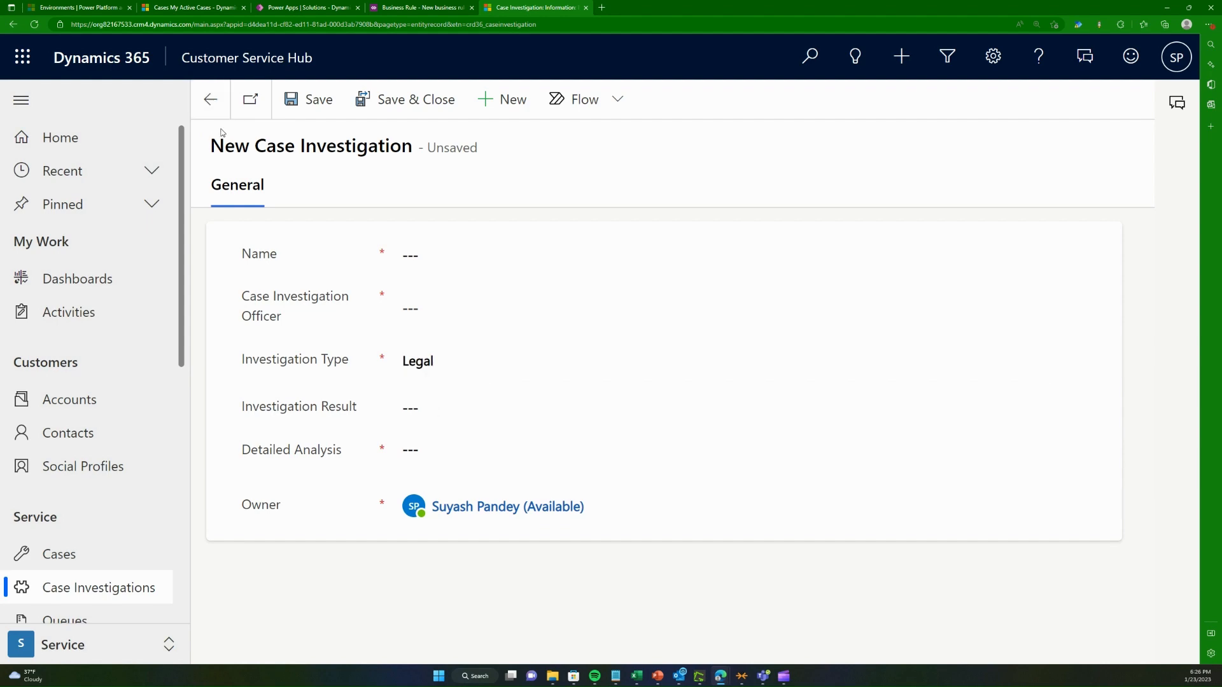
{"action": "left_click", "coordinate": [728, 457]}
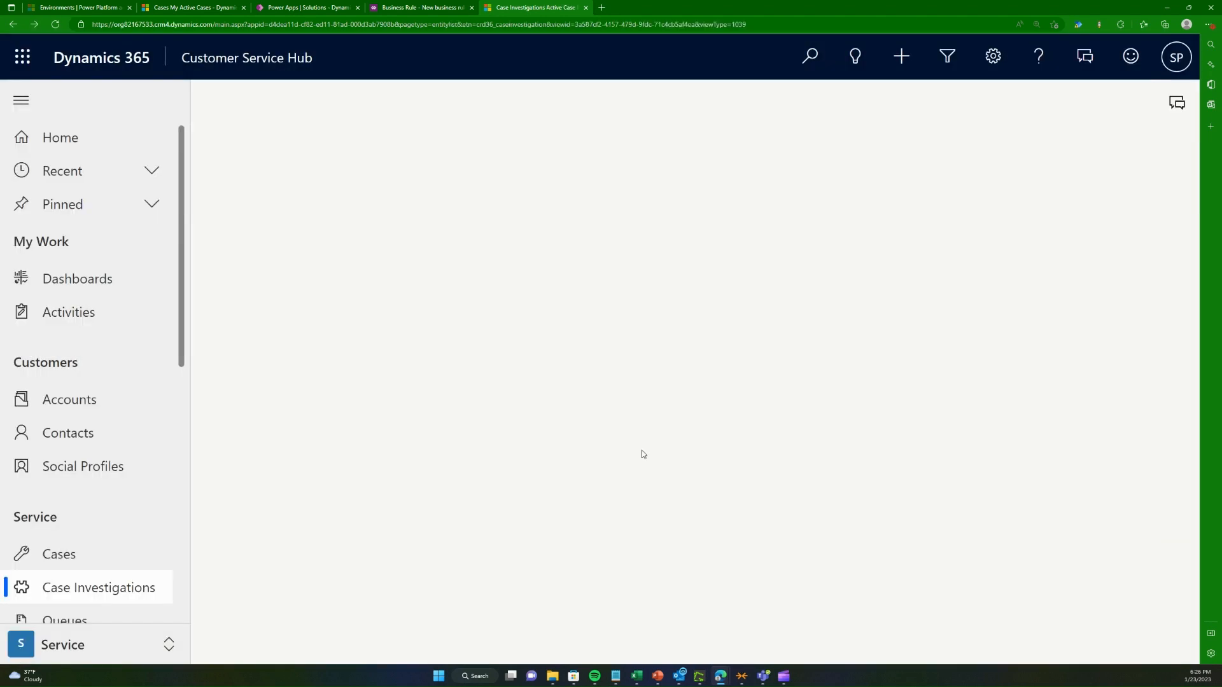
Step: Back in Power Apps, finish the business rule editing session and open the Case Investigation table's columns
{"action": "left_click", "coordinate": [440, 7]}
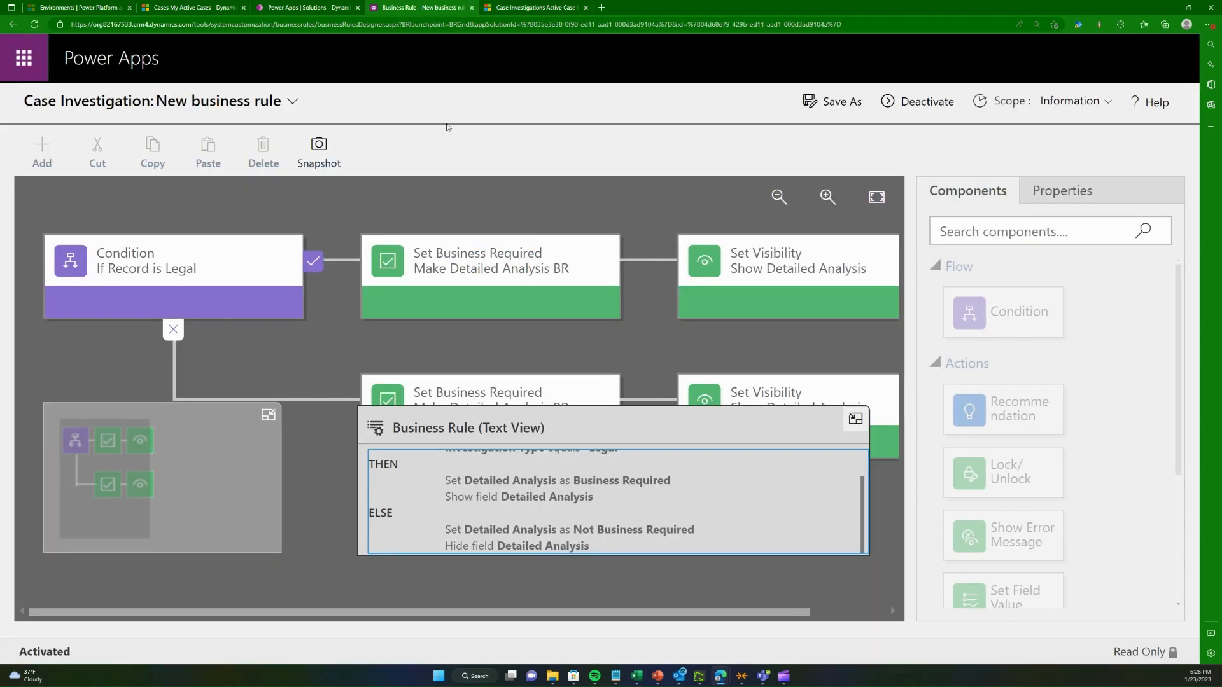
{"action": "left_click", "coordinate": [258, 8]}
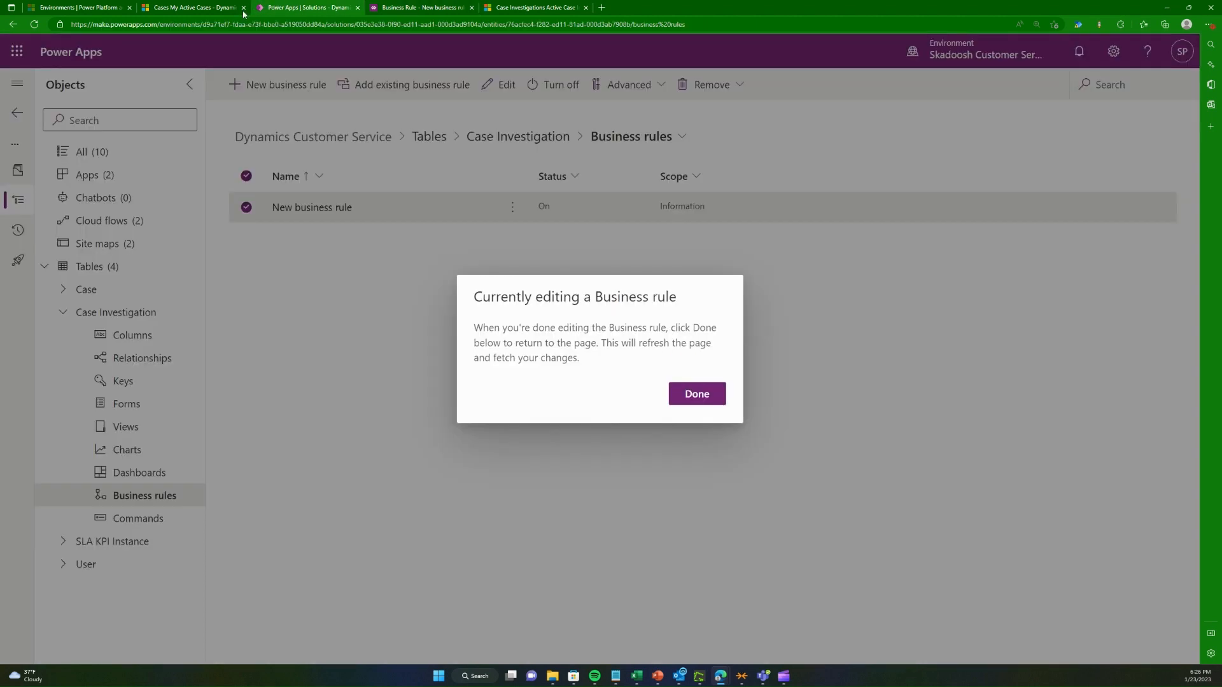
{"action": "left_click", "coordinate": [705, 397]}
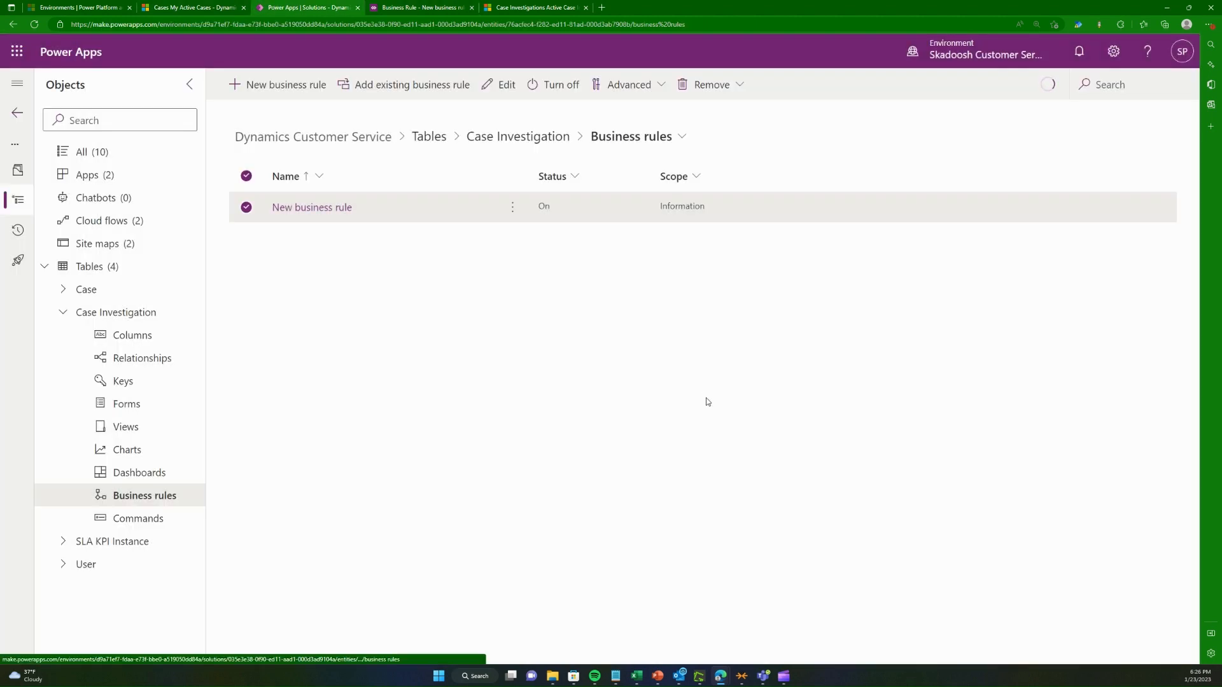
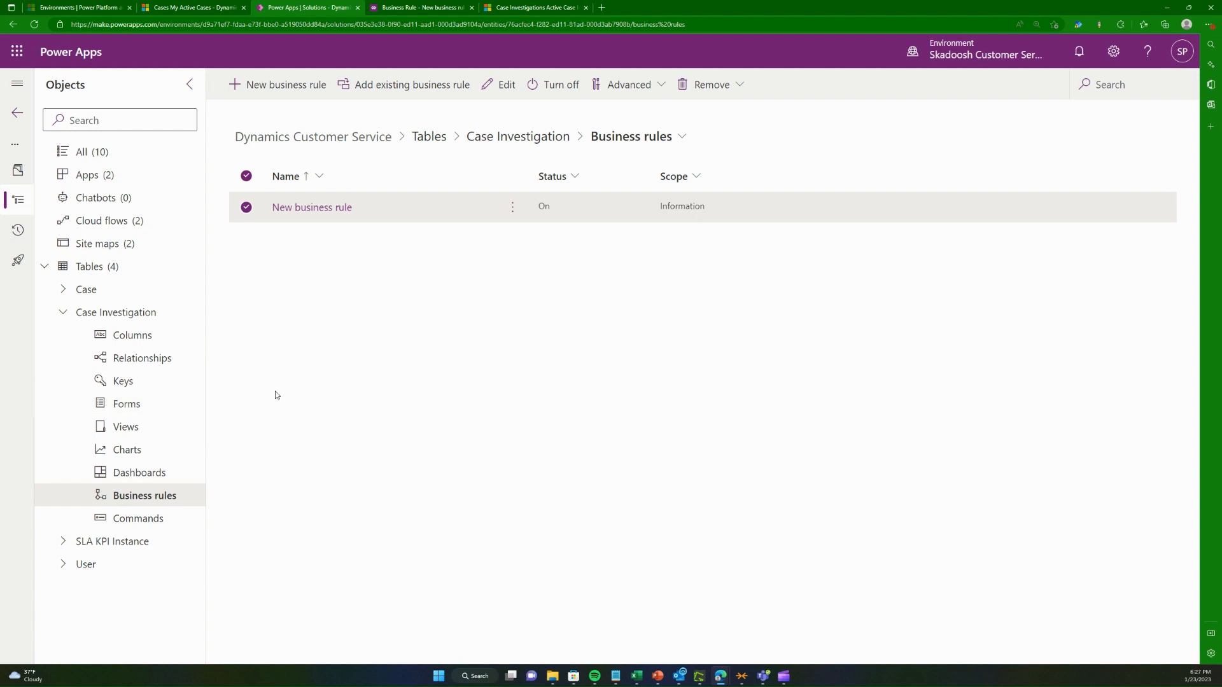
{"action": "left_click", "coordinate": [172, 342]}
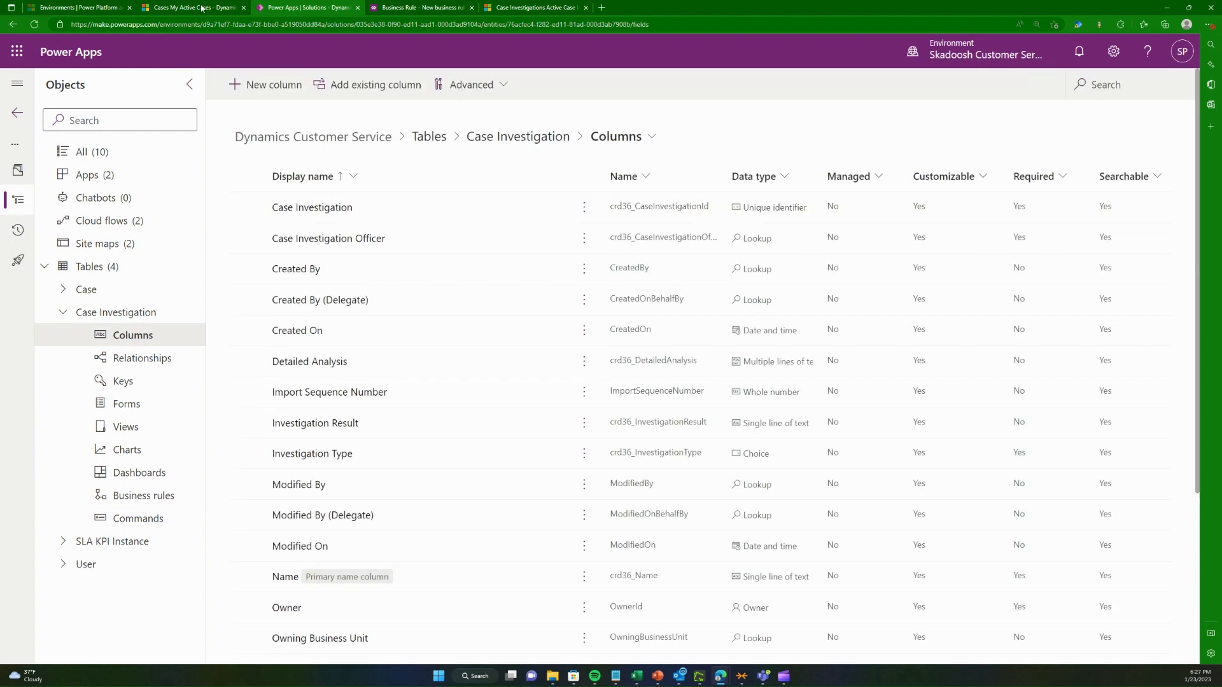
Step: In Customer Service Hub, open the case "A Mineral Build Up in Water Supply" and look through its Details, Case Relationships and SLA sections
{"action": "left_click", "coordinate": [190, 7]}
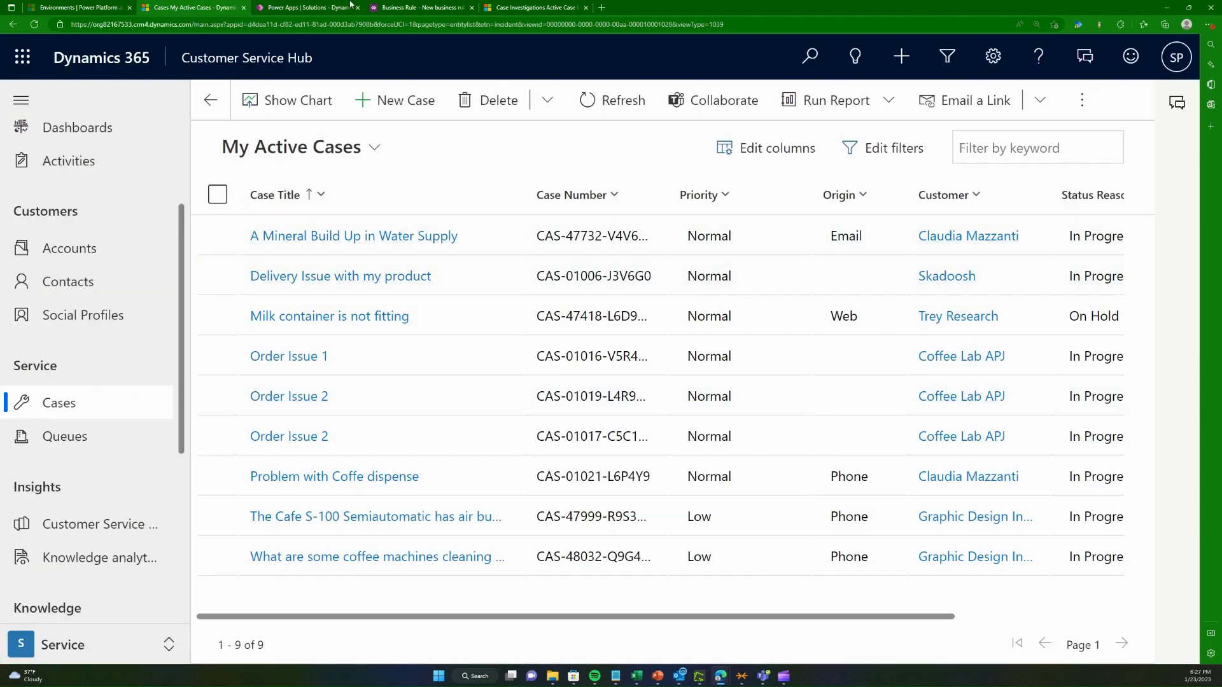
{"action": "left_click", "coordinate": [347, 7]}
{"action": "left_click", "coordinate": [501, 6]}
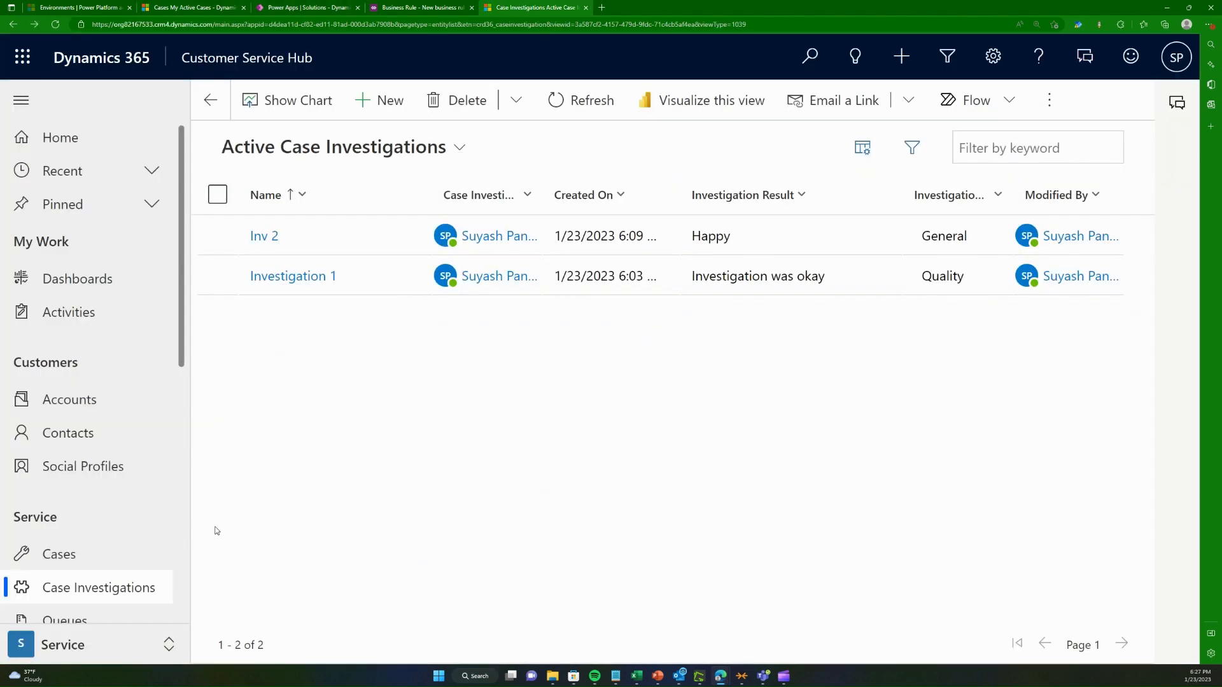
{"action": "left_click", "coordinate": [130, 552]}
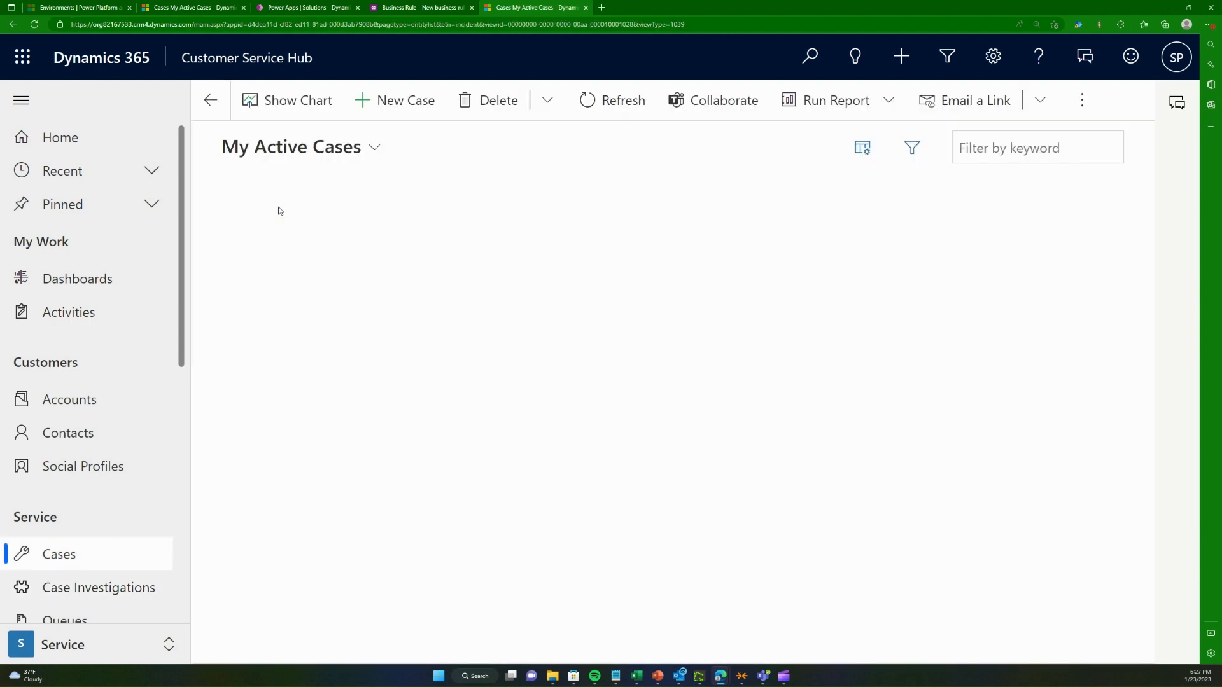
{"action": "left_click", "coordinate": [332, 236]}
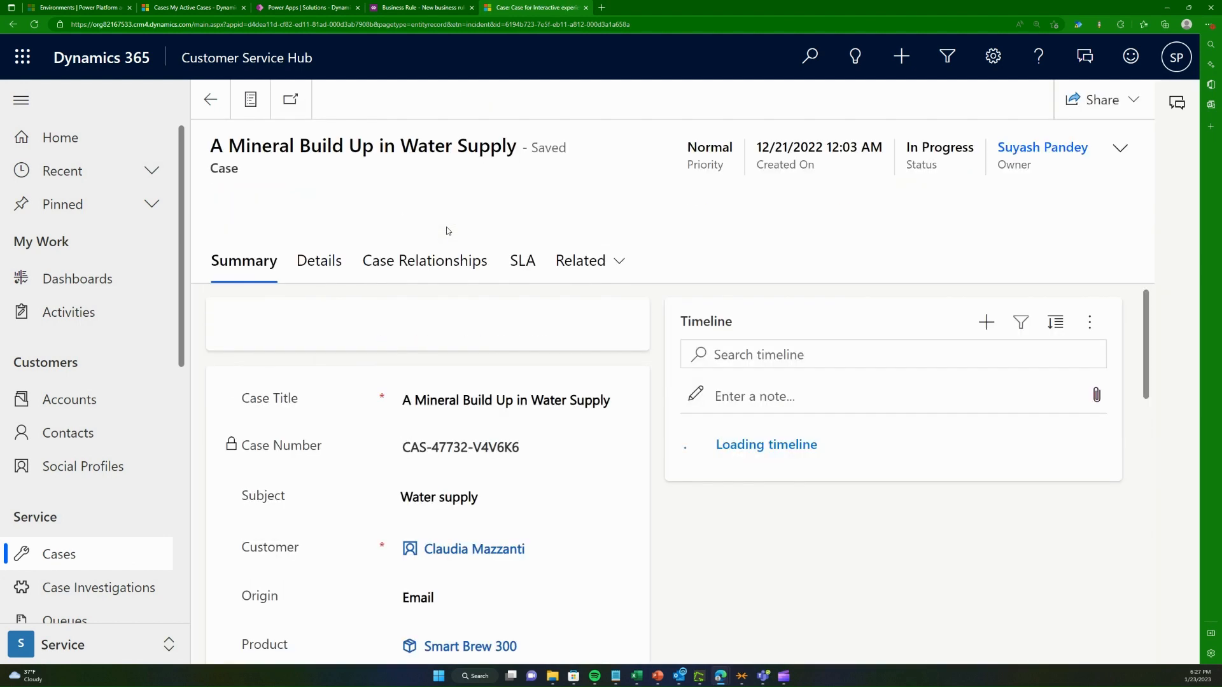
{"action": "left_click", "coordinate": [300, 268]}
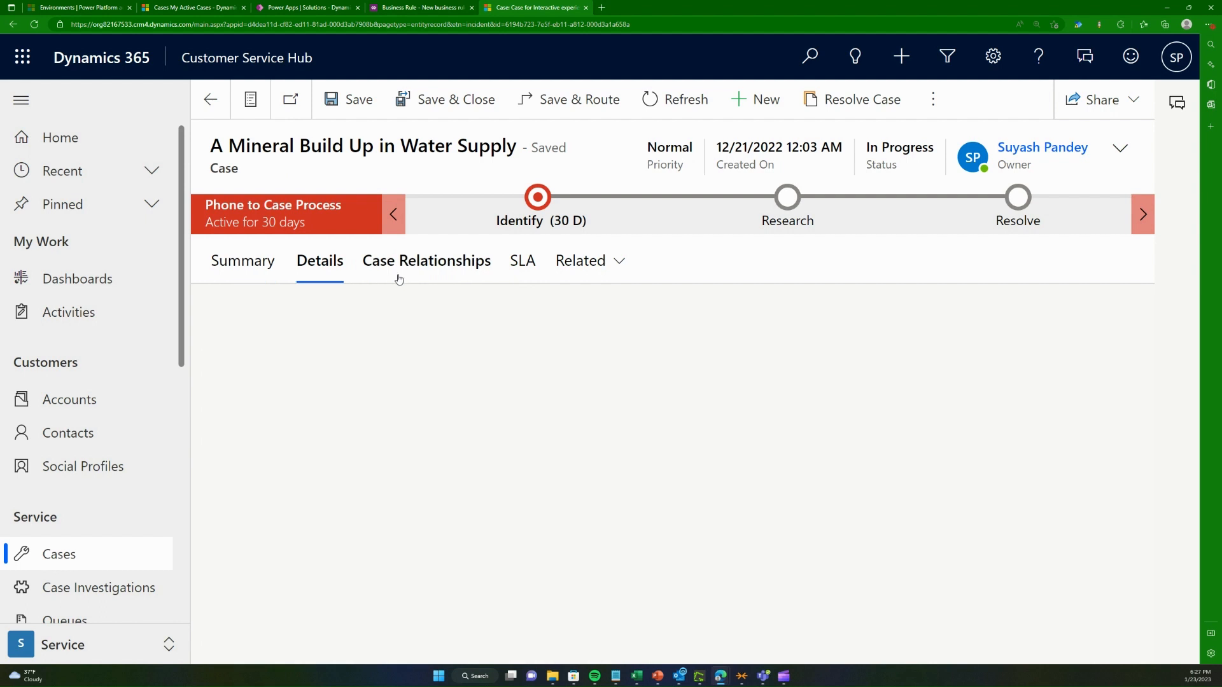
{"action": "left_click", "coordinate": [480, 278]}
{"action": "left_click", "coordinate": [521, 266]}
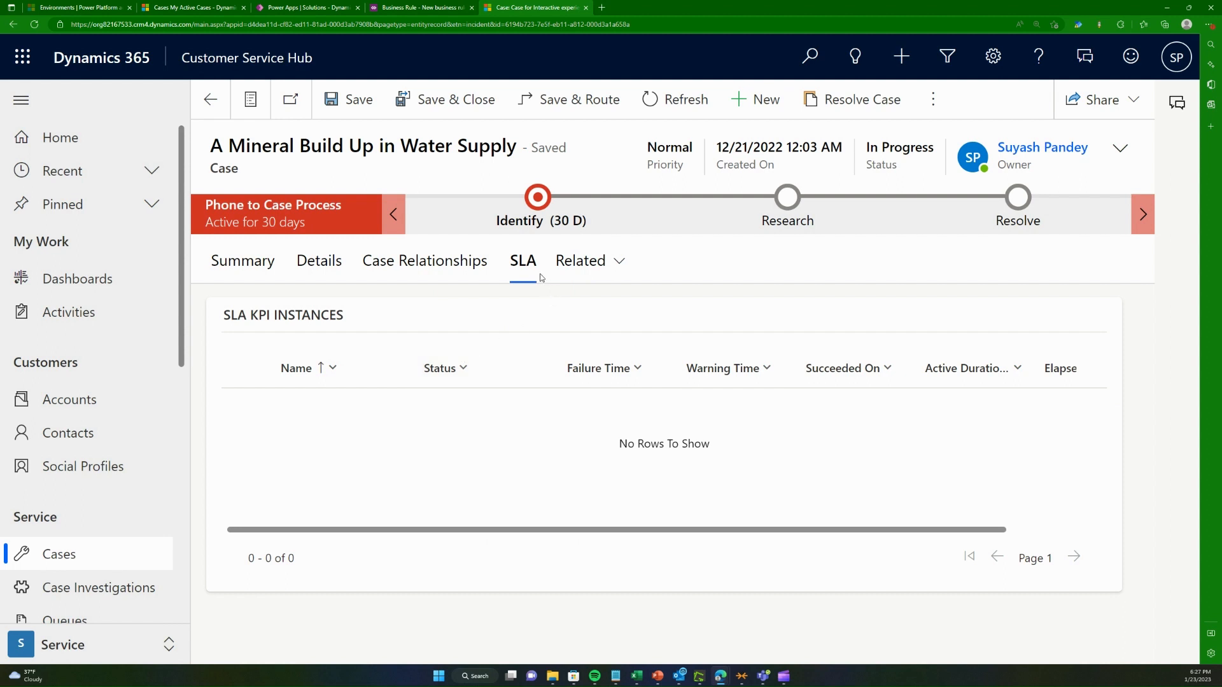
Step: Return to the Case Investigation columns in Power Apps and view the new column form, closing it without adding a column
{"action": "left_click", "coordinate": [380, 7]}
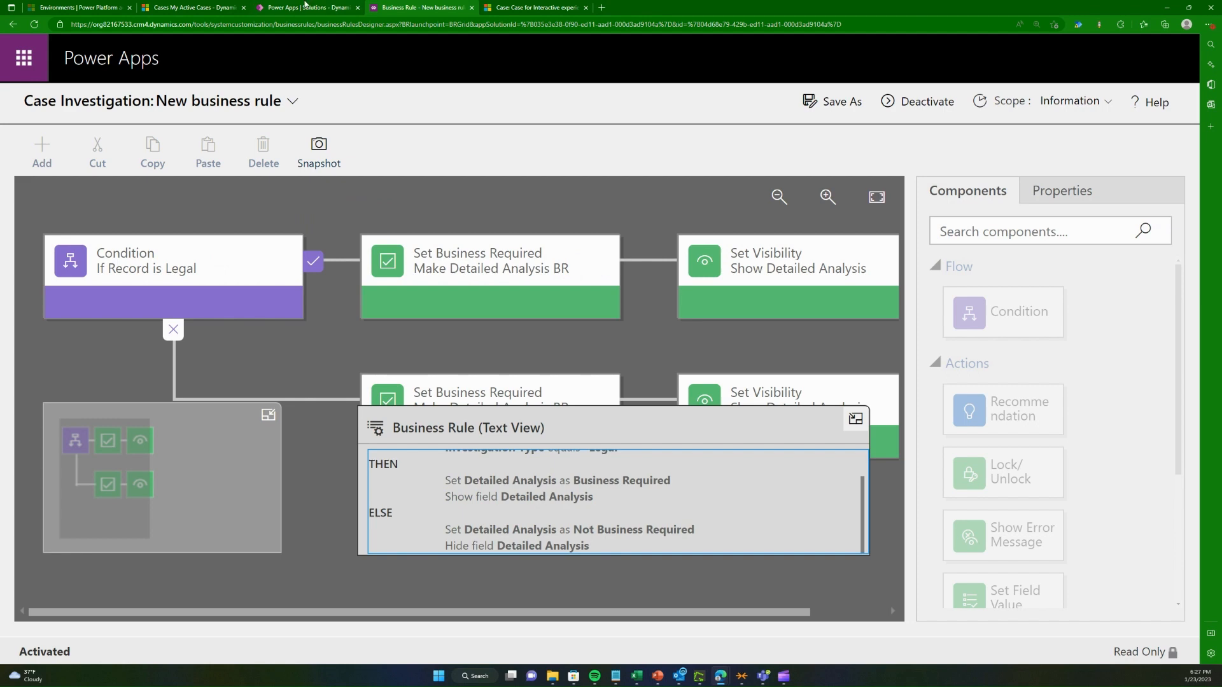
{"action": "left_click", "coordinate": [307, 5]}
{"action": "left_click", "coordinate": [520, 5]}
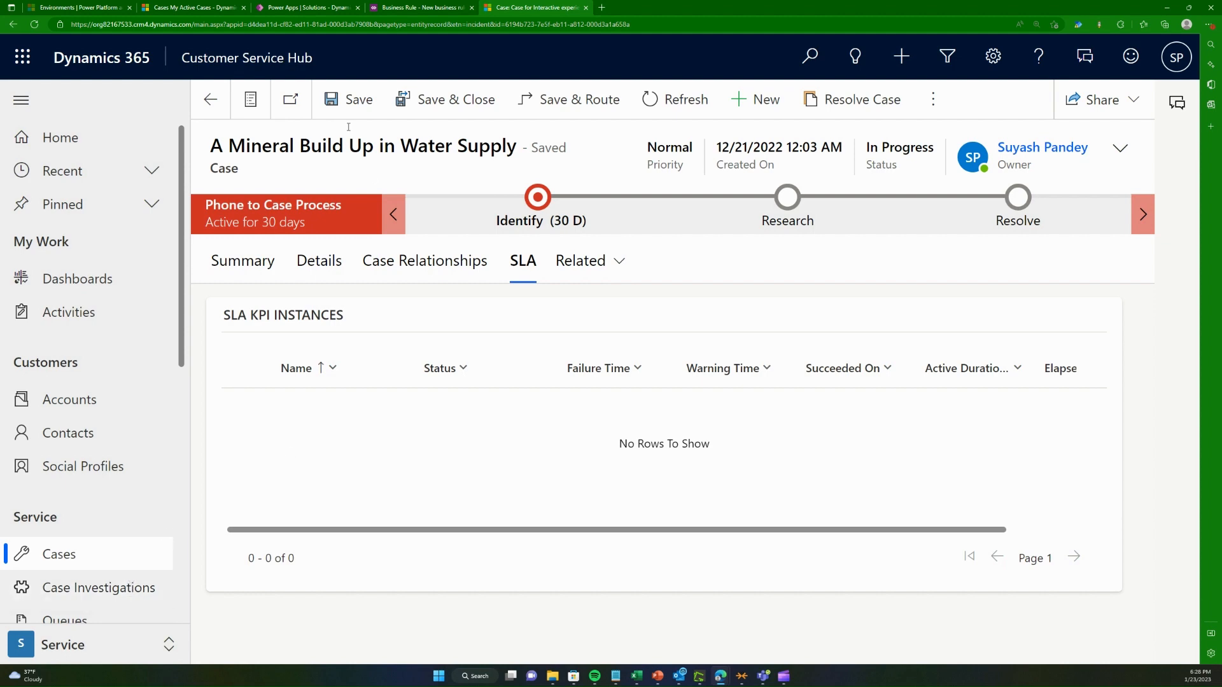
{"action": "left_click", "coordinate": [322, 5]}
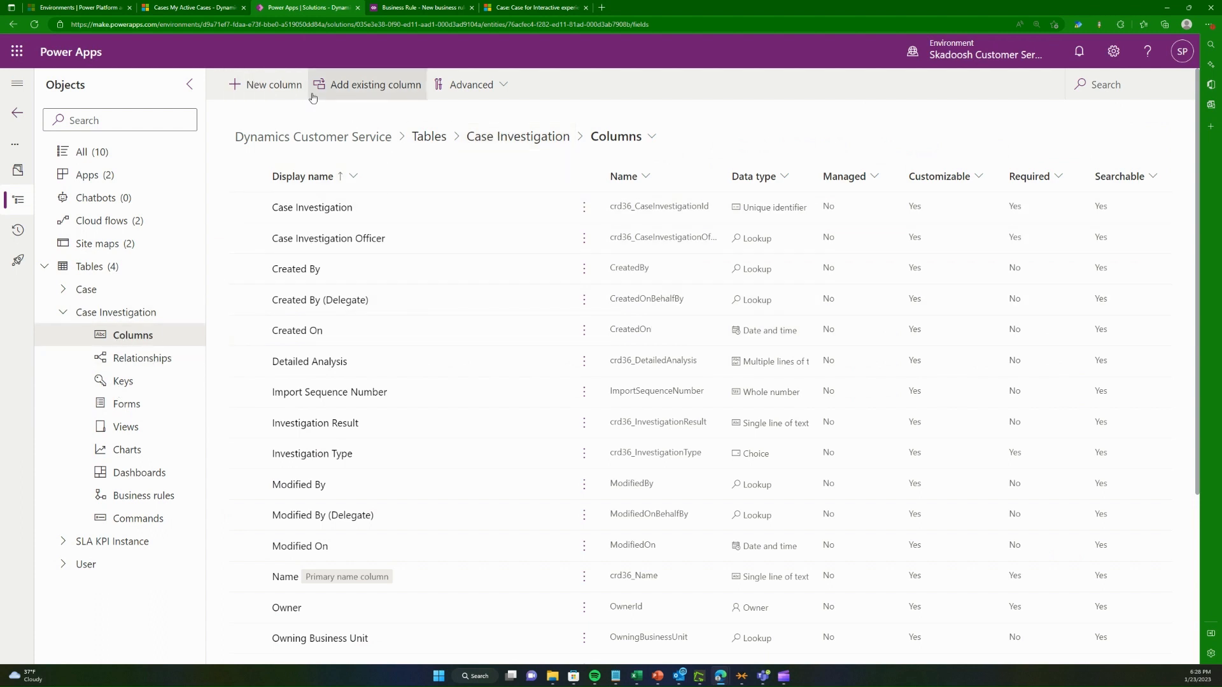
{"action": "left_click", "coordinate": [276, 89]}
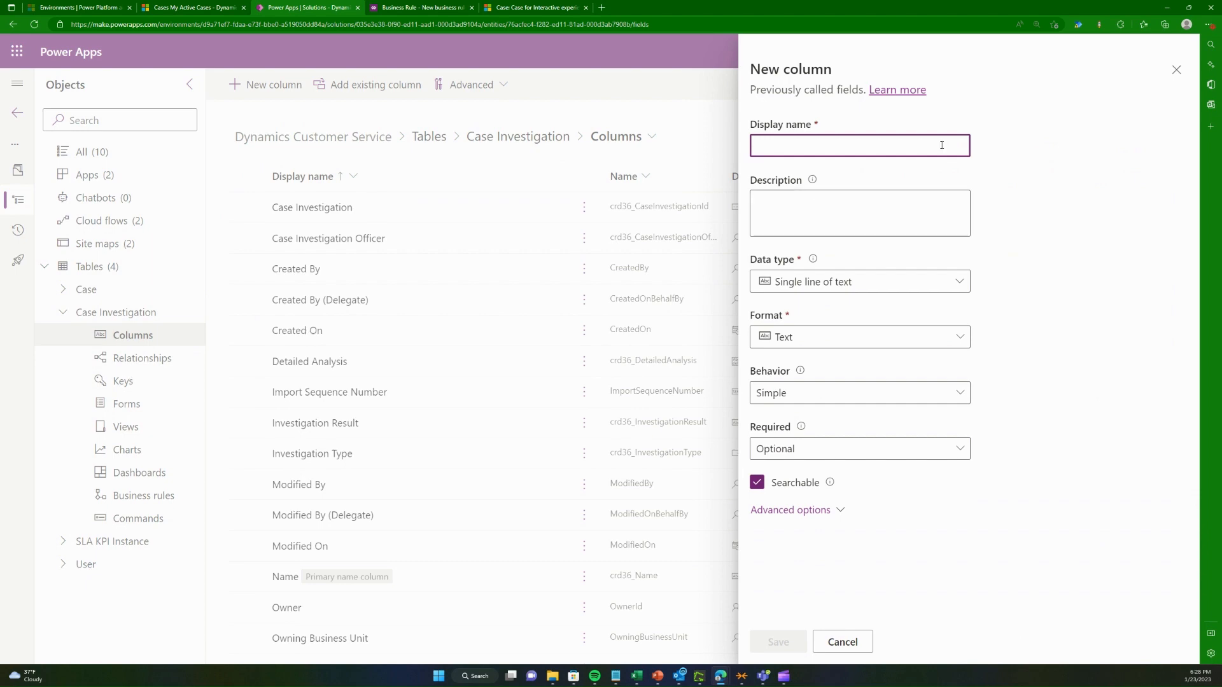
{"action": "left_click", "coordinate": [1175, 70]}
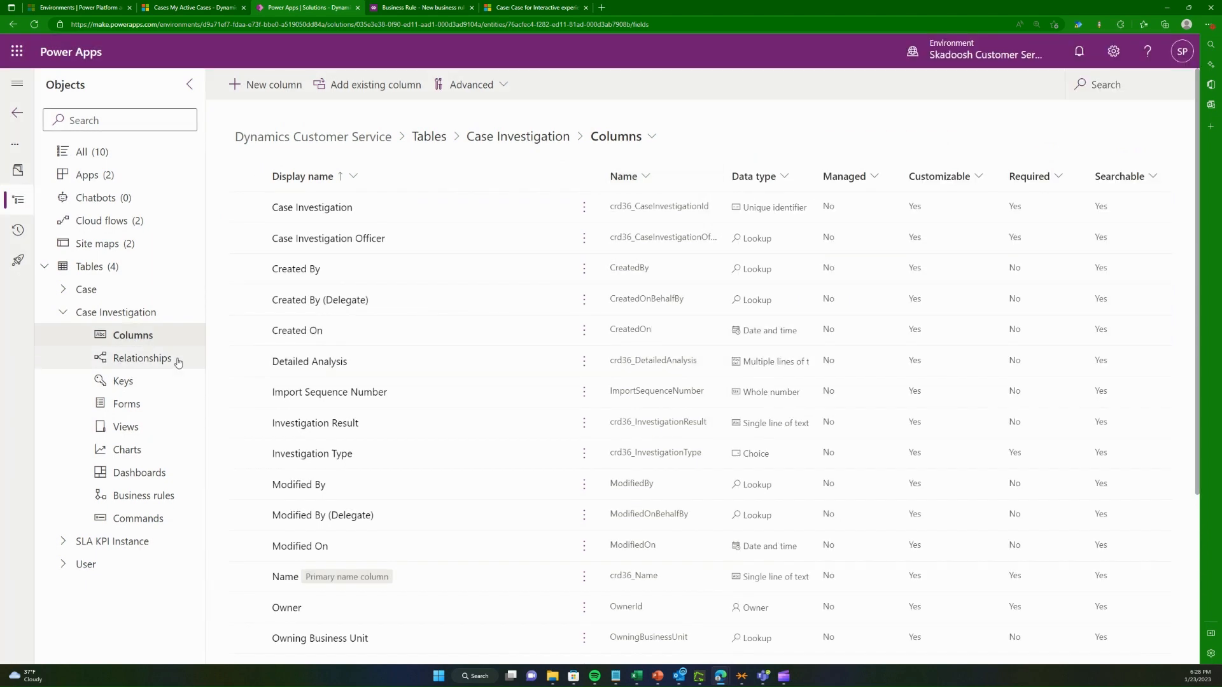
Step: Examine the Case Investigation table's relationships, sorted by related table from A to Z
{"action": "left_click", "coordinate": [177, 360]}
{"action": "scroll", "coordinate": [483, 517], "scroll_direction": "down", "scroll_amount": 1}
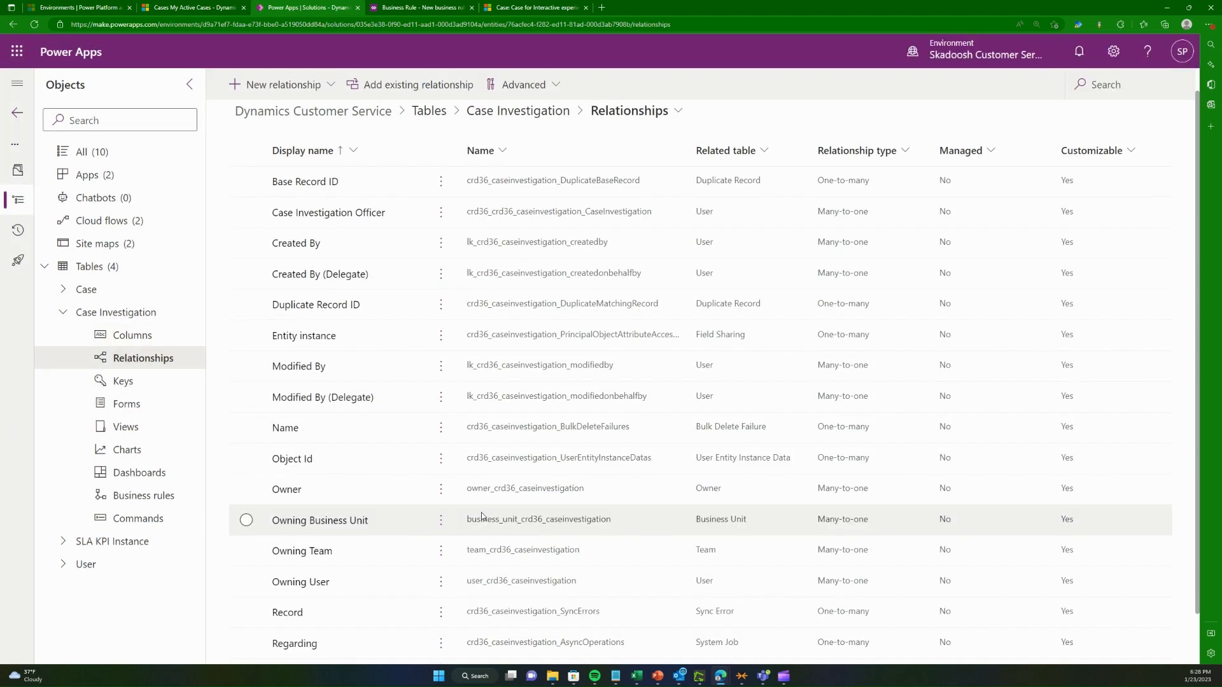
{"action": "scroll", "coordinate": [481, 518], "scroll_direction": "up", "scroll_amount": 1}
{"action": "left_click", "coordinate": [757, 178]}
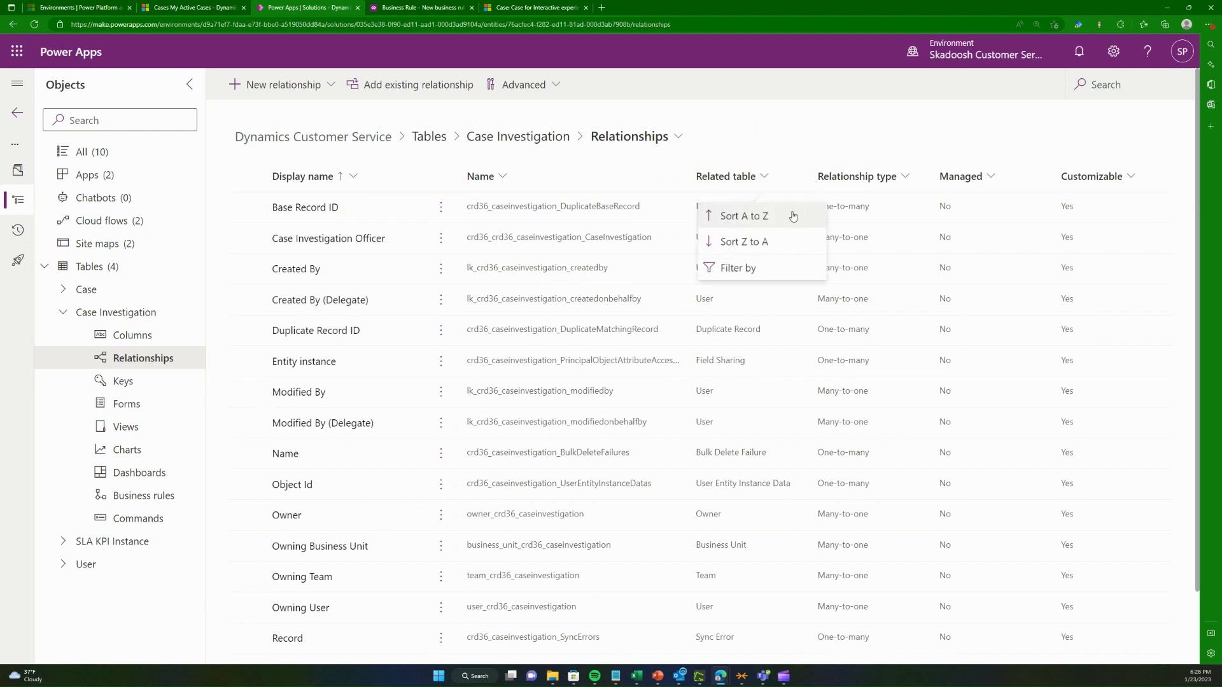
{"action": "left_click", "coordinate": [770, 215]}
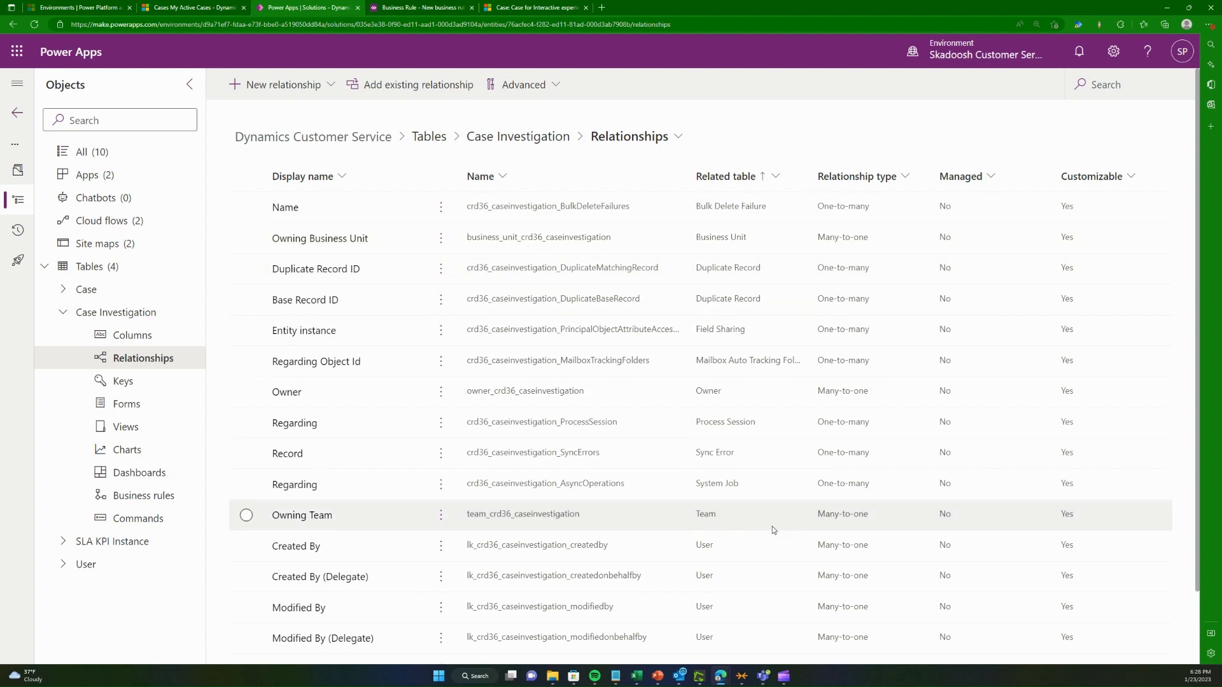
{"action": "scroll", "coordinate": [773, 529], "scroll_direction": "down", "scroll_amount": 1}
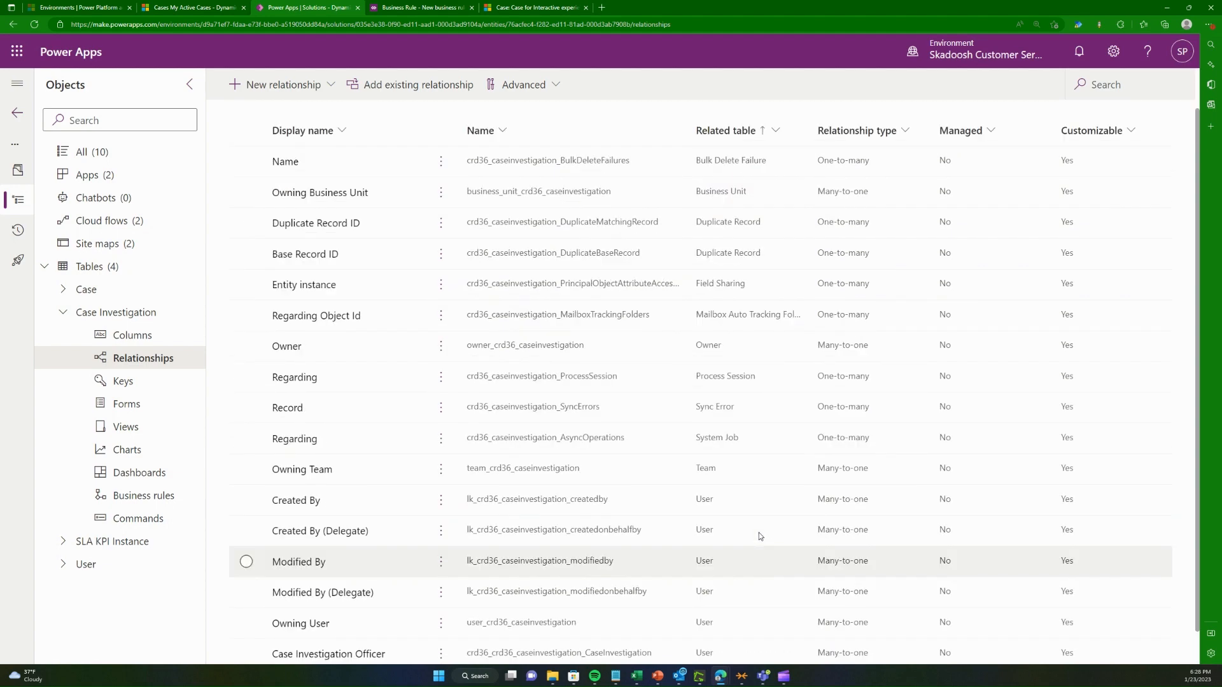
{"action": "scroll", "coordinate": [760, 536], "scroll_direction": "up", "scroll_amount": 1}
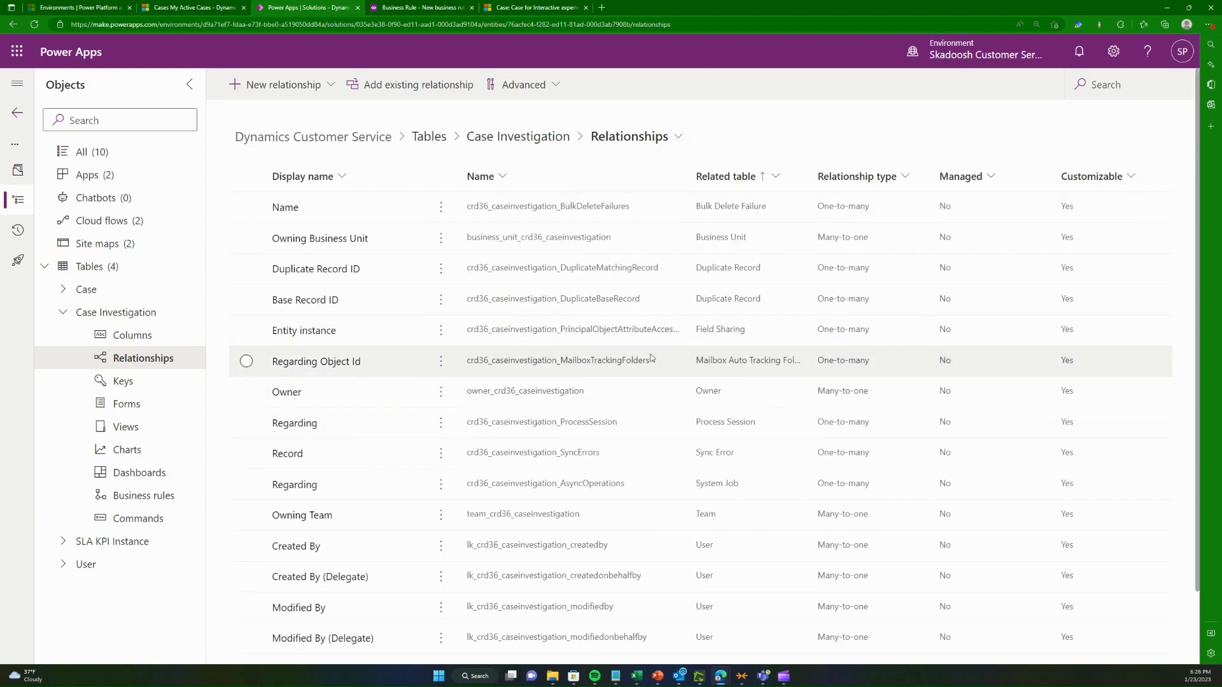
{"action": "scroll", "coordinate": [642, 382], "scroll_direction": "down", "scroll_amount": 2}
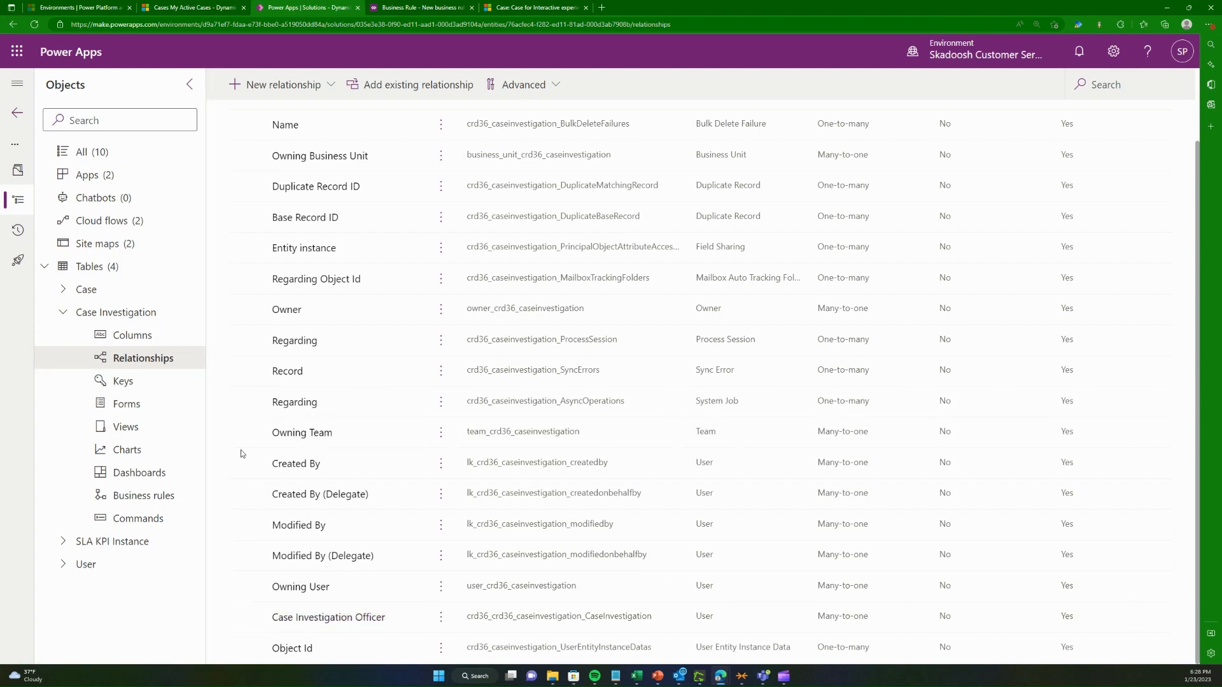
{"action": "scroll", "coordinate": [611, 573], "scroll_direction": "up", "scroll_amount": 2}
{"action": "scroll", "coordinate": [774, 607], "scroll_direction": "down", "scroll_amount": 2}
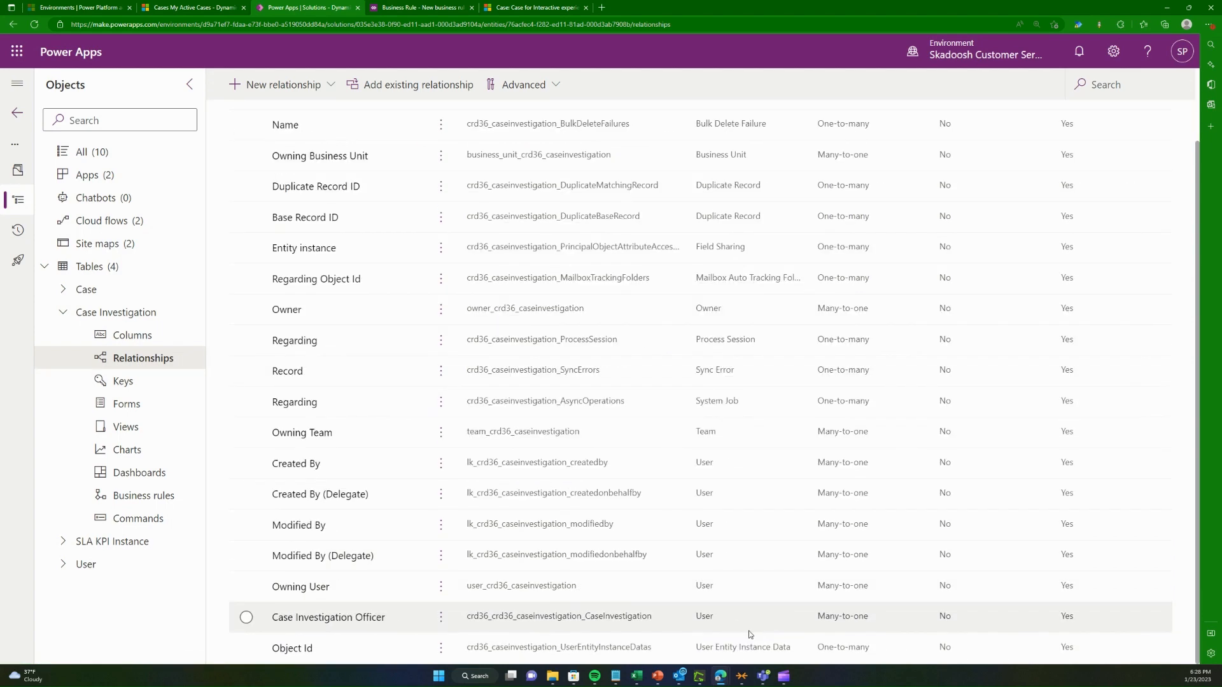
Step: Start a new column in the Case Investigation table with display name Case and data type Lookup
{"action": "scroll", "coordinate": [750, 633], "scroll_direction": "up", "scroll_amount": 2}
{"action": "scroll", "coordinate": [727, 553], "scroll_direction": "down", "scroll_amount": 2}
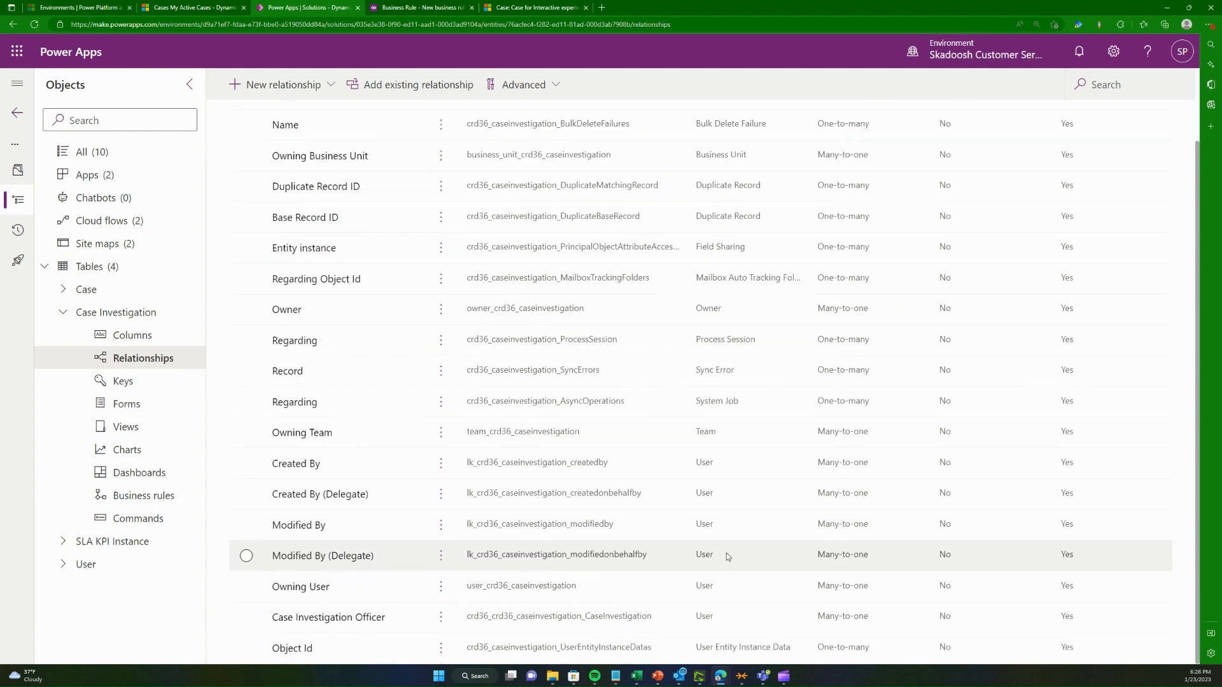
{"action": "scroll", "coordinate": [729, 605], "scroll_direction": "up", "scroll_amount": 2}
{"action": "left_click", "coordinate": [144, 337]}
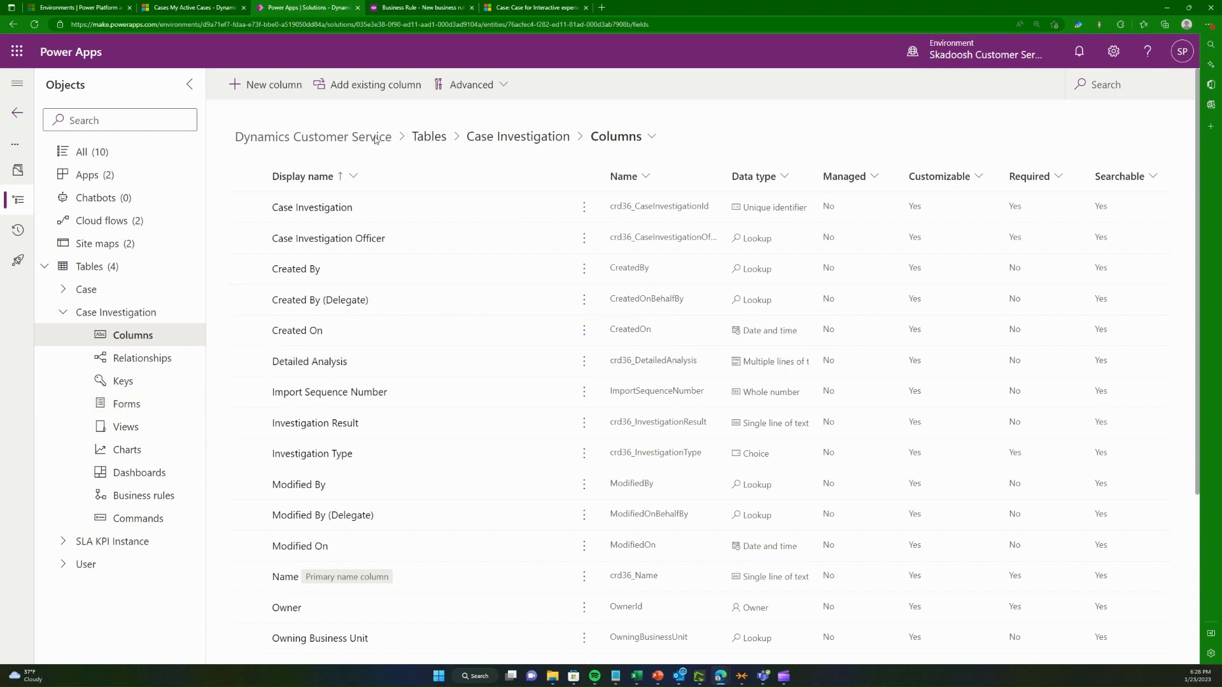
{"action": "left_click", "coordinate": [257, 93]}
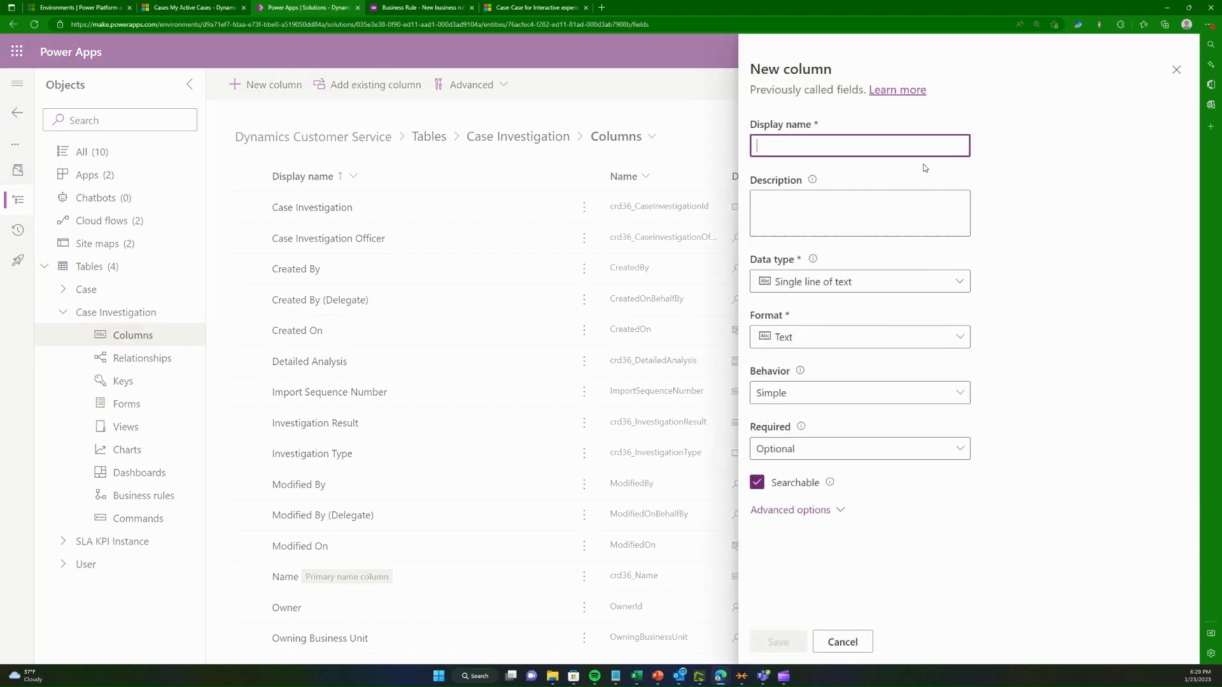
{"action": "type", "text": "Case"}
{"action": "key", "text": "Tab"}
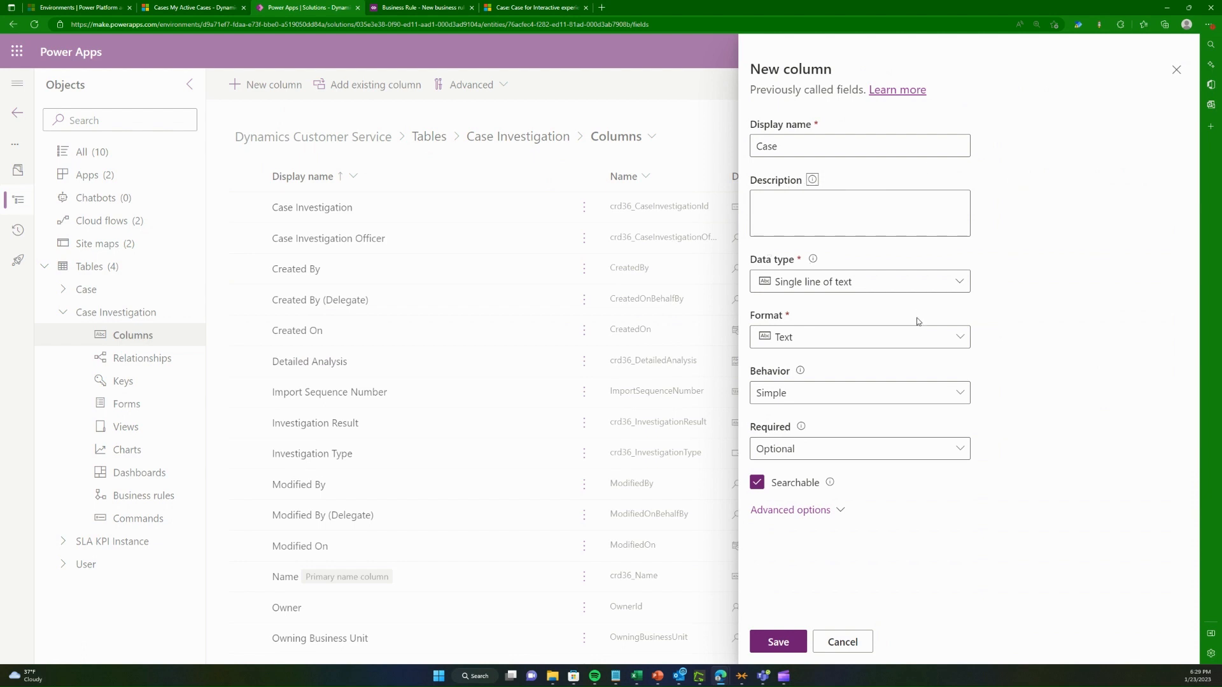
{"action": "left_click", "coordinate": [885, 289]}
{"action": "mouse_move", "coordinate": [935, 418]}
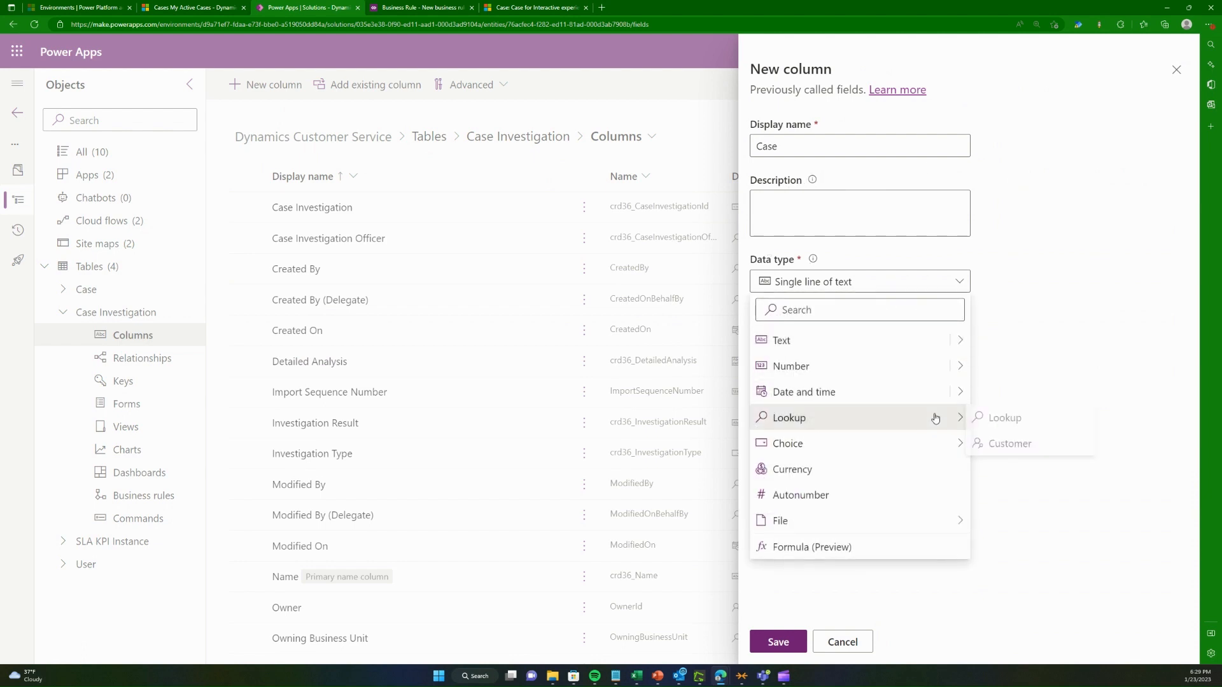
{"action": "left_click", "coordinate": [1012, 418]}
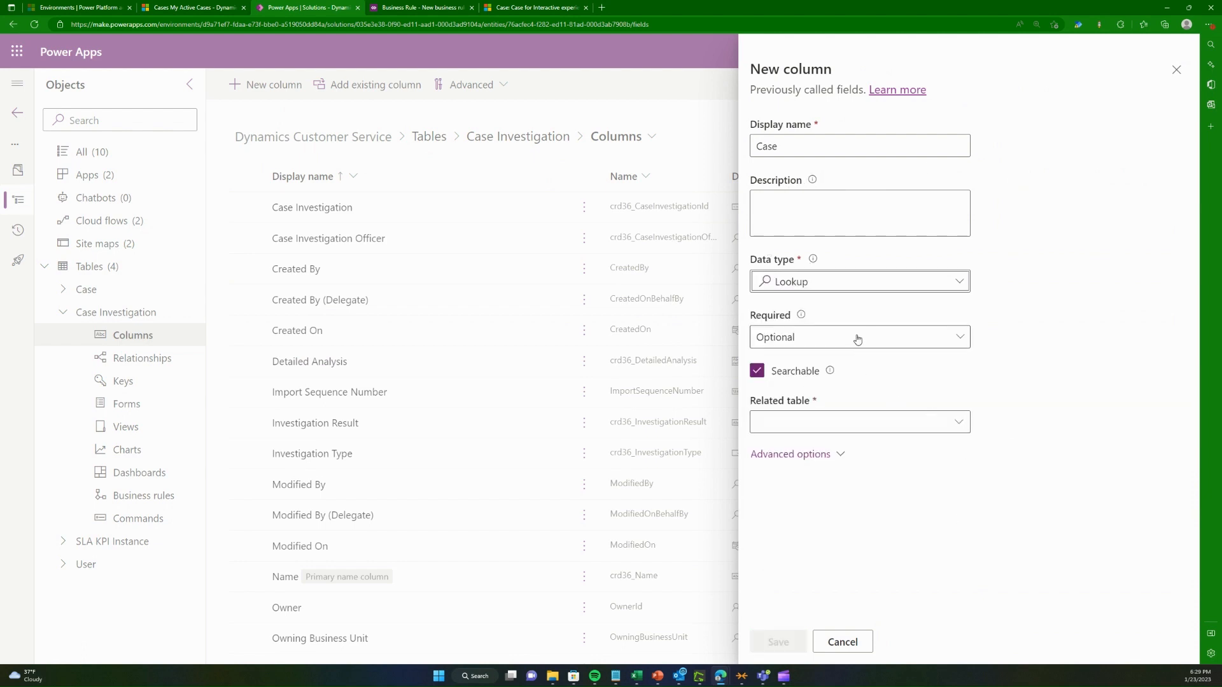
Step: Set the new column's related table to Case, make it Business required, and save it
{"action": "left_click", "coordinate": [825, 429]}
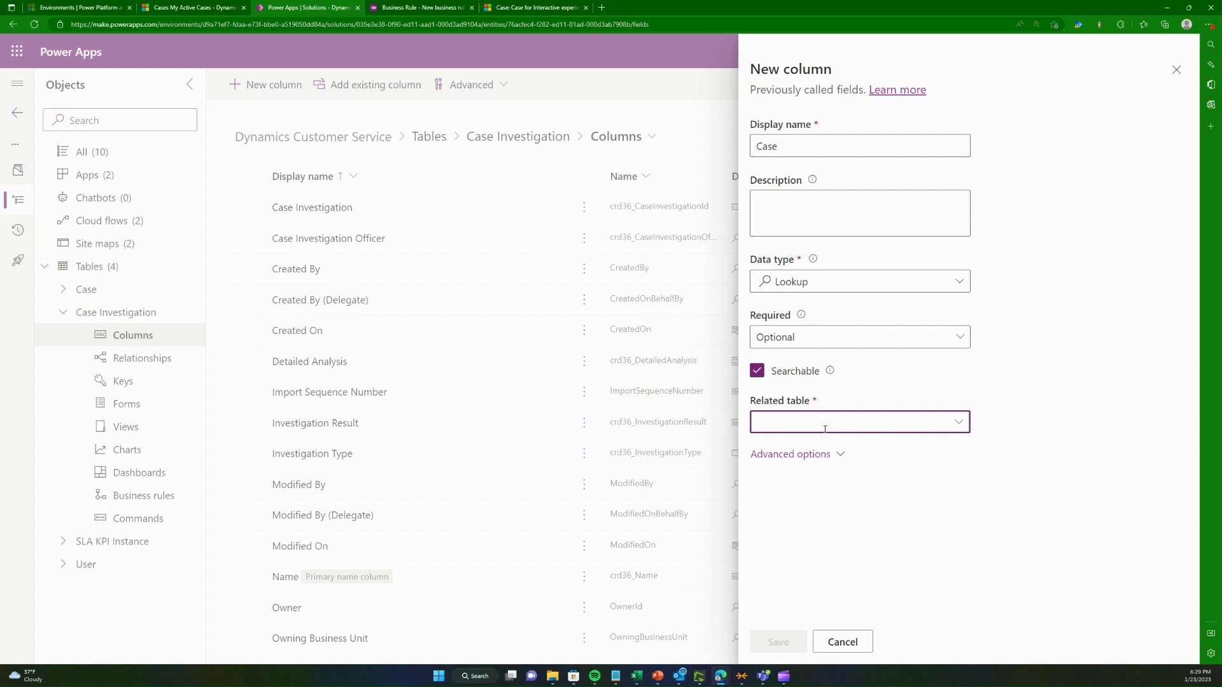
{"action": "type", "text": "case"}
{"action": "left_click", "coordinate": [796, 115]}
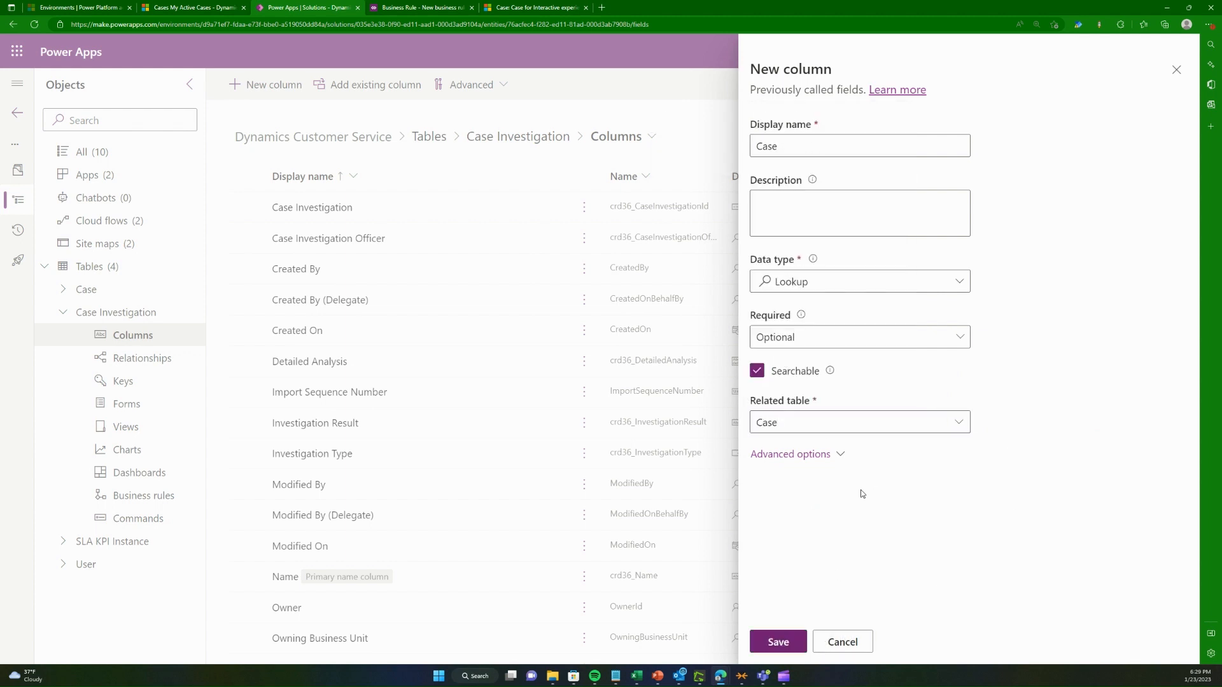
{"action": "left_click", "coordinate": [828, 344]}
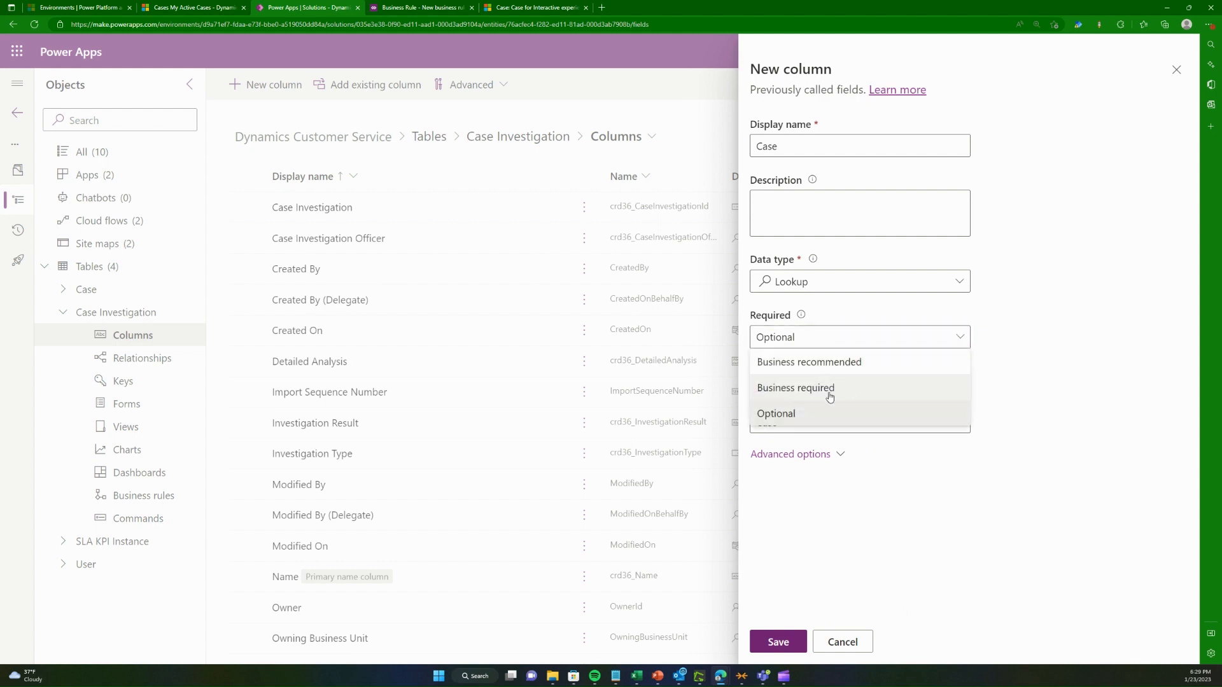
{"action": "left_click", "coordinate": [830, 390]}
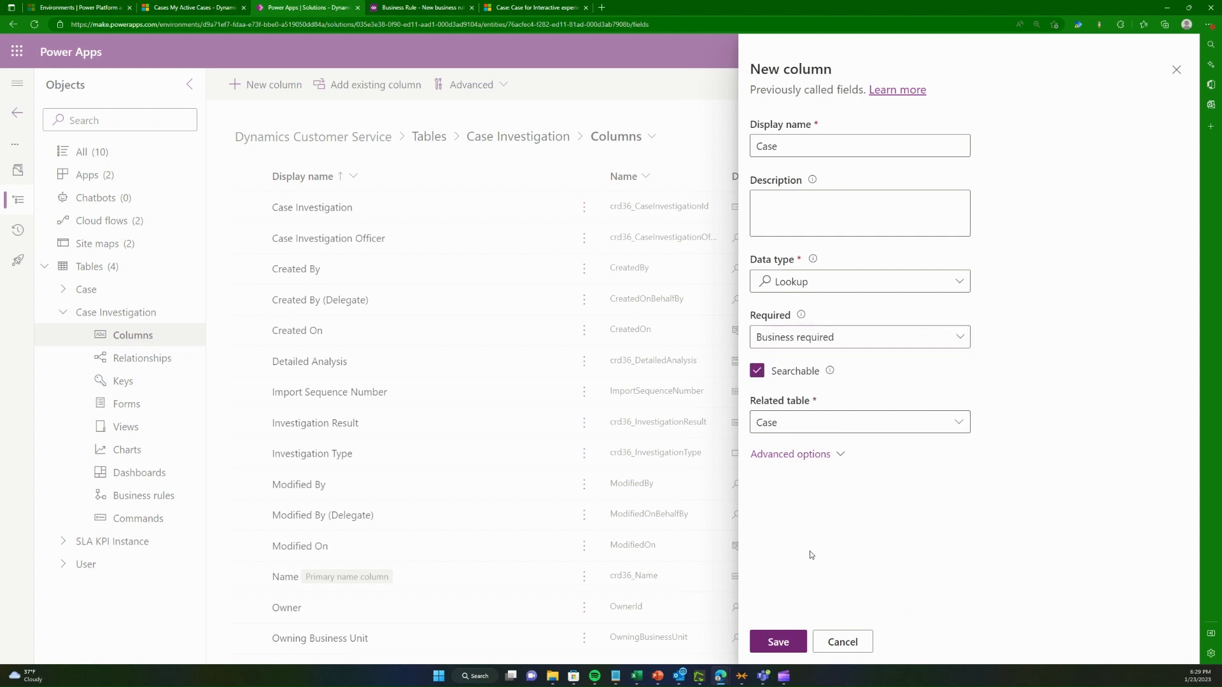
{"action": "left_click", "coordinate": [781, 641]}
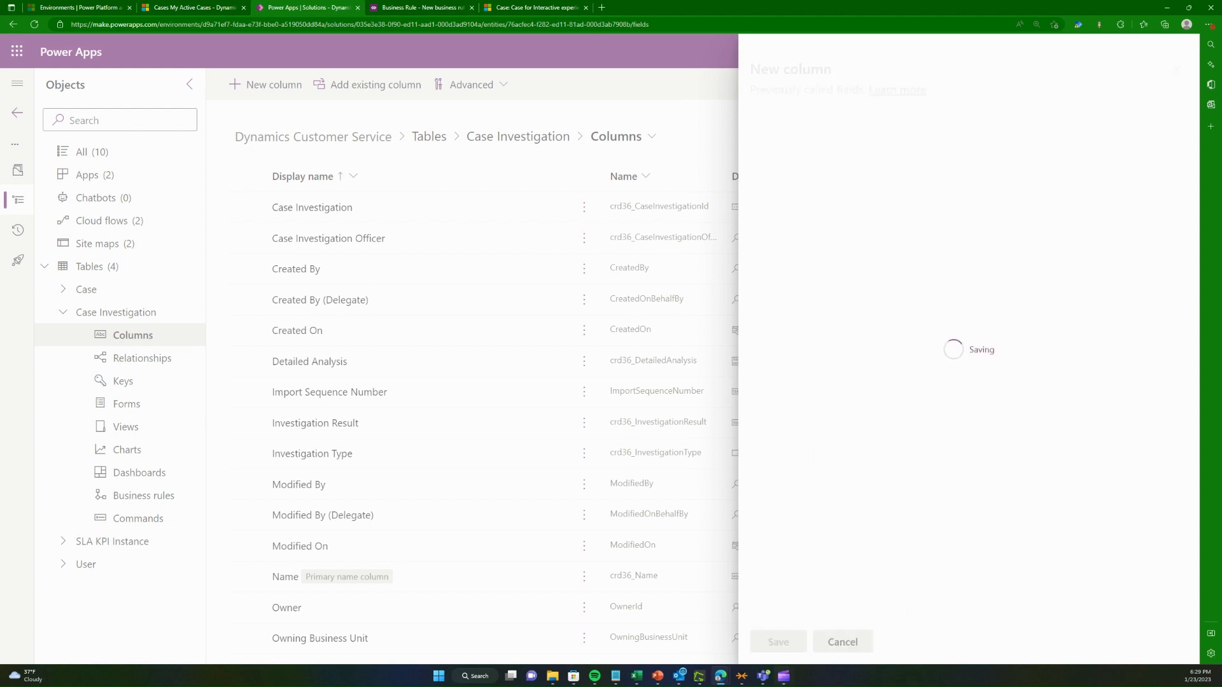
{"action": "mouse_move", "coordinate": [749, 685]}
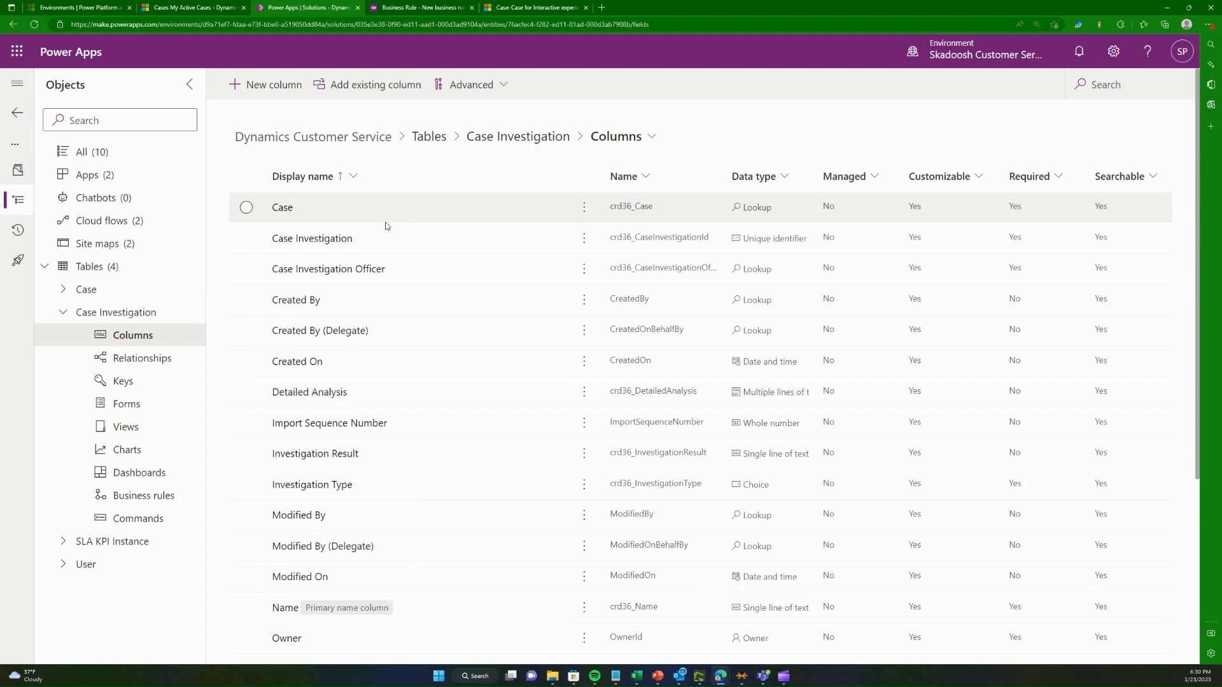
Step: Check the Case Investigation table's relationships for the Case lookup and compare them with its columns
{"action": "left_click", "coordinate": [125, 360]}
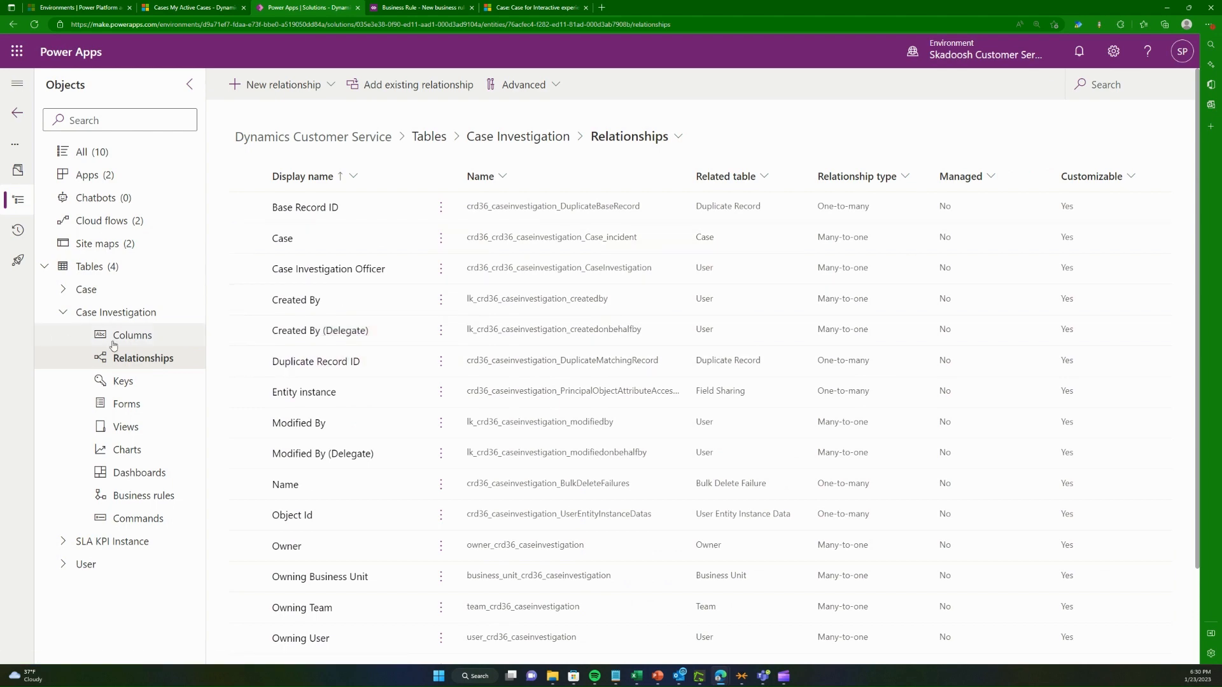
{"action": "left_click", "coordinate": [159, 339]}
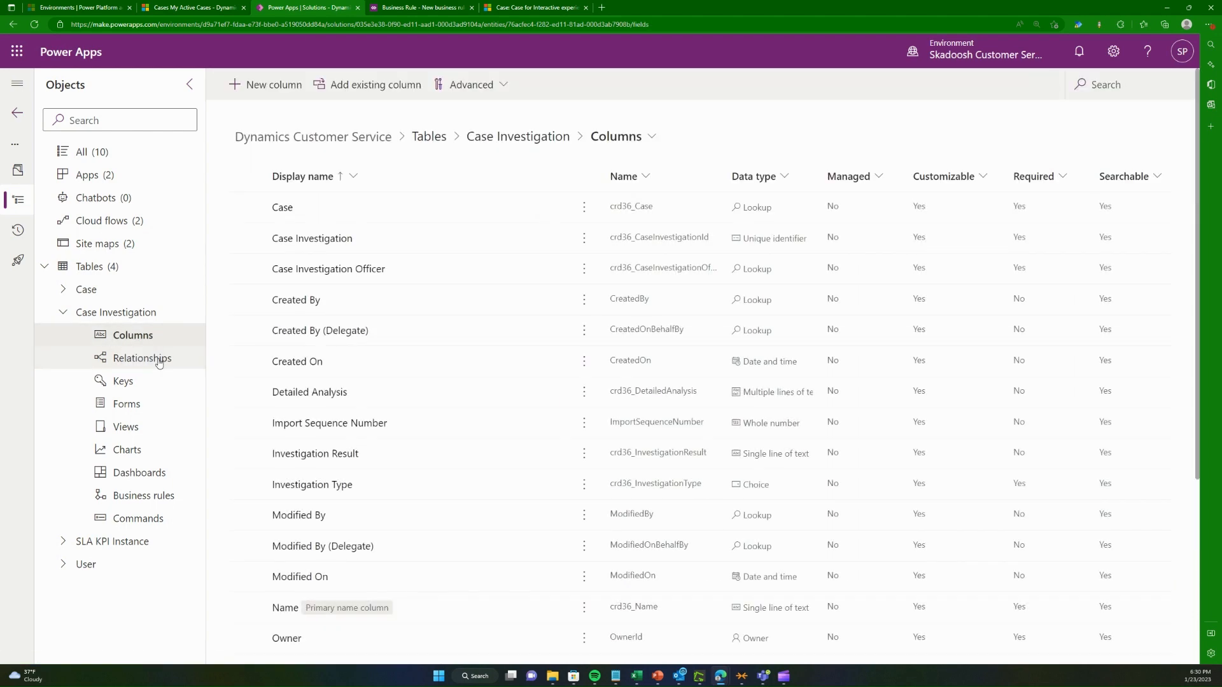
{"action": "left_click", "coordinate": [162, 351]}
{"action": "left_click", "coordinate": [159, 341]}
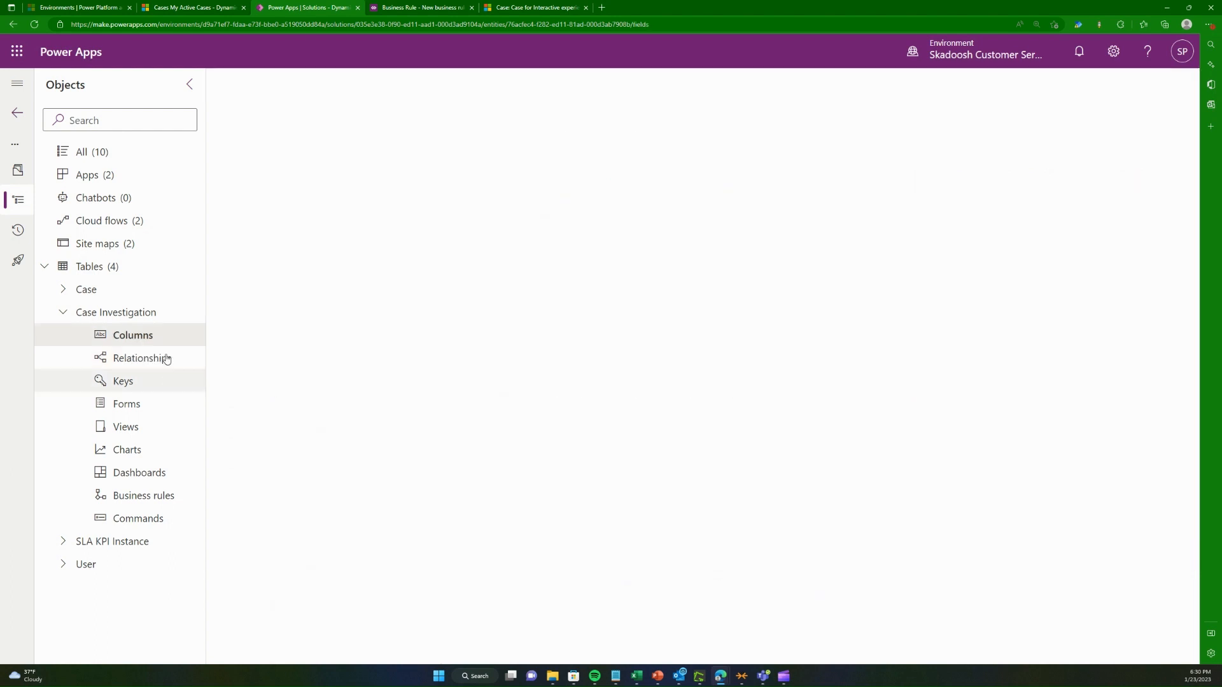
Step: Open the Case Investigation table's main Information form for editing
{"action": "left_click", "coordinate": [129, 409]}
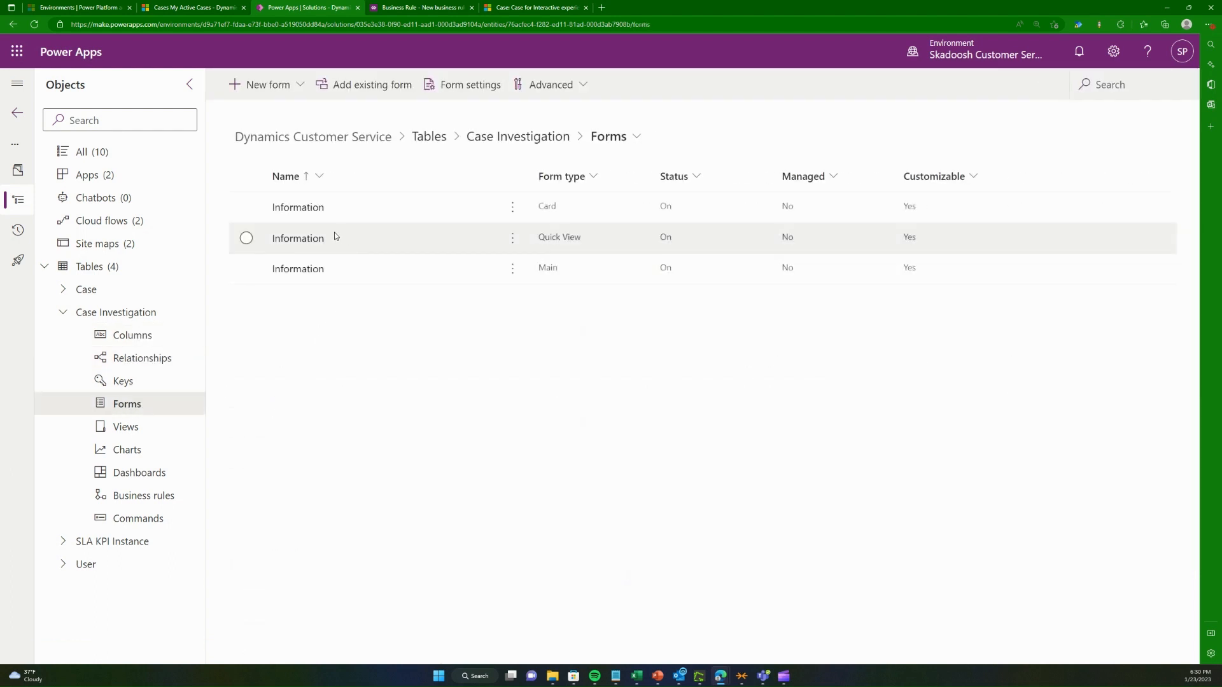
{"action": "left_click", "coordinate": [318, 279]}
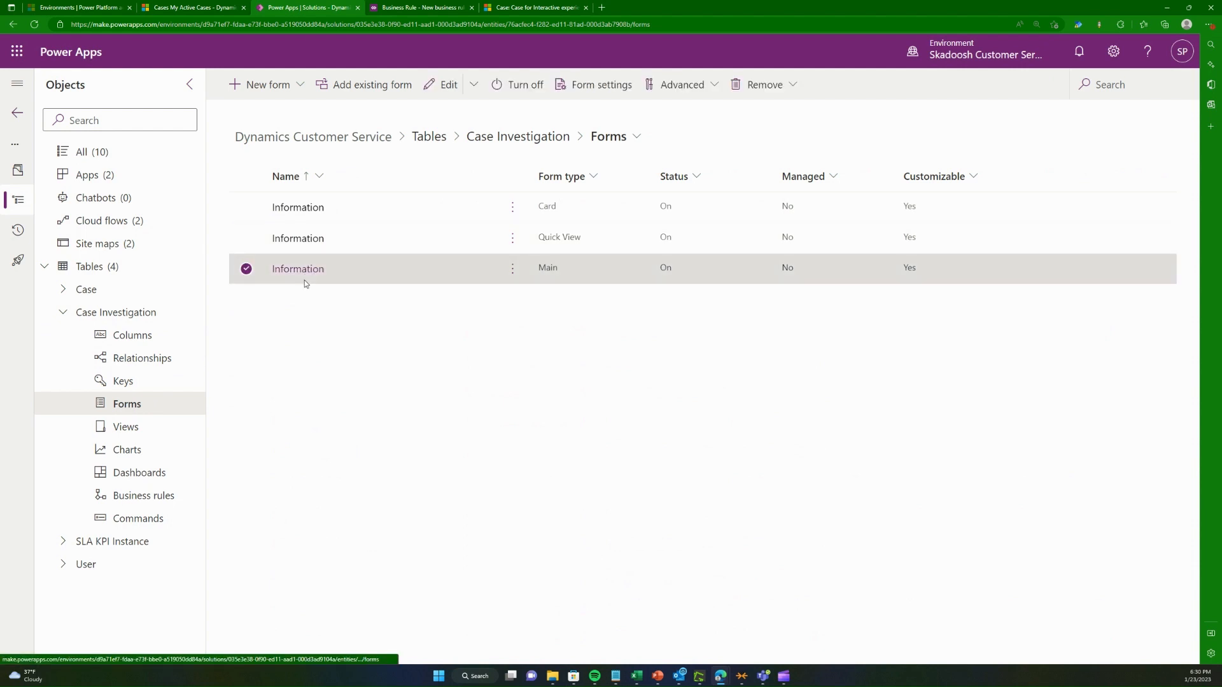
{"action": "left_click", "coordinate": [304, 280]}
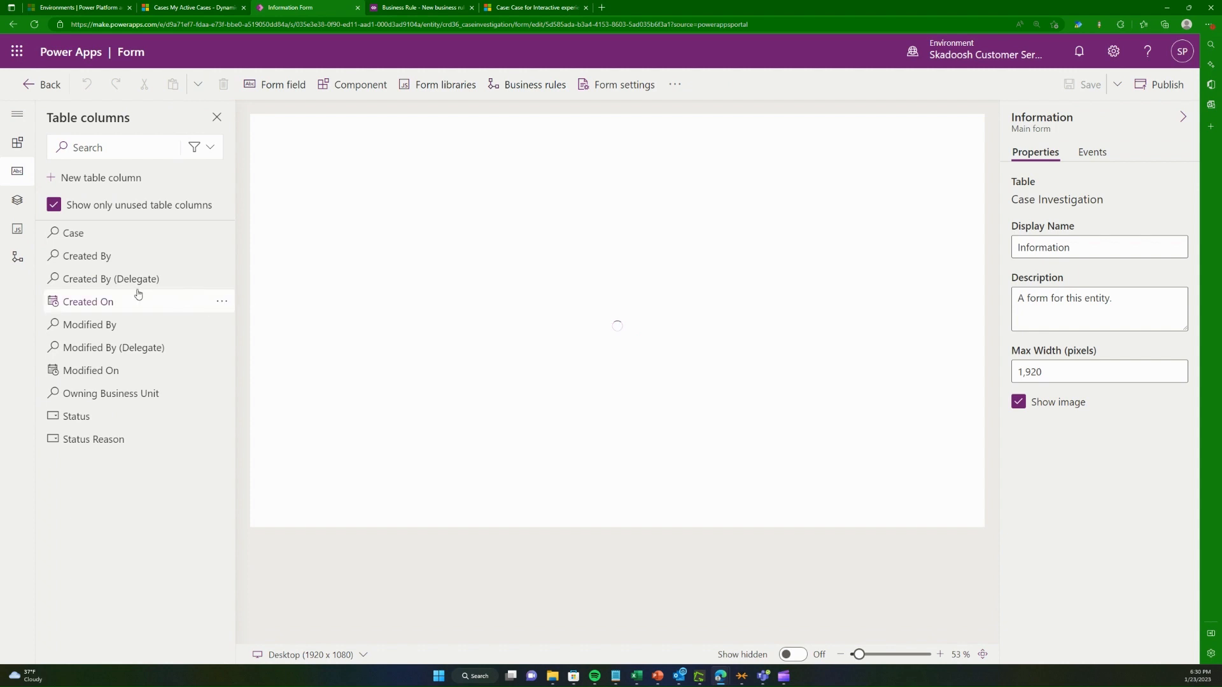
{"action": "mouse_move", "coordinate": [90, 237]}
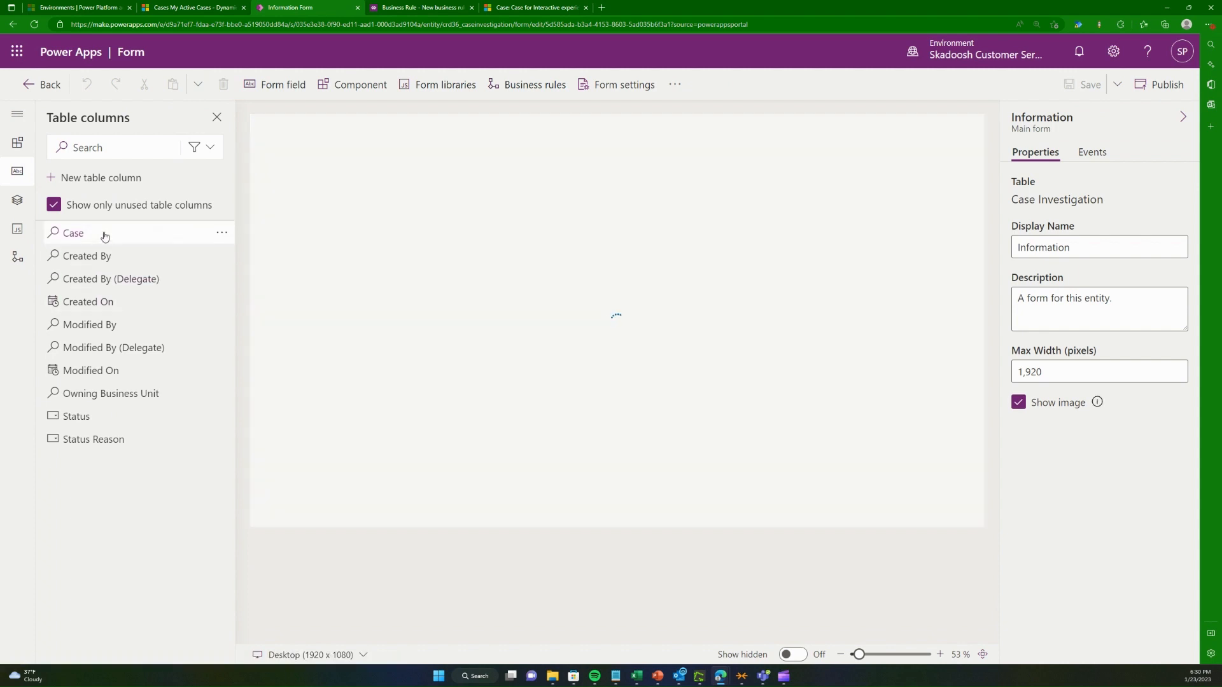
{"action": "left_click", "coordinate": [309, 347]}
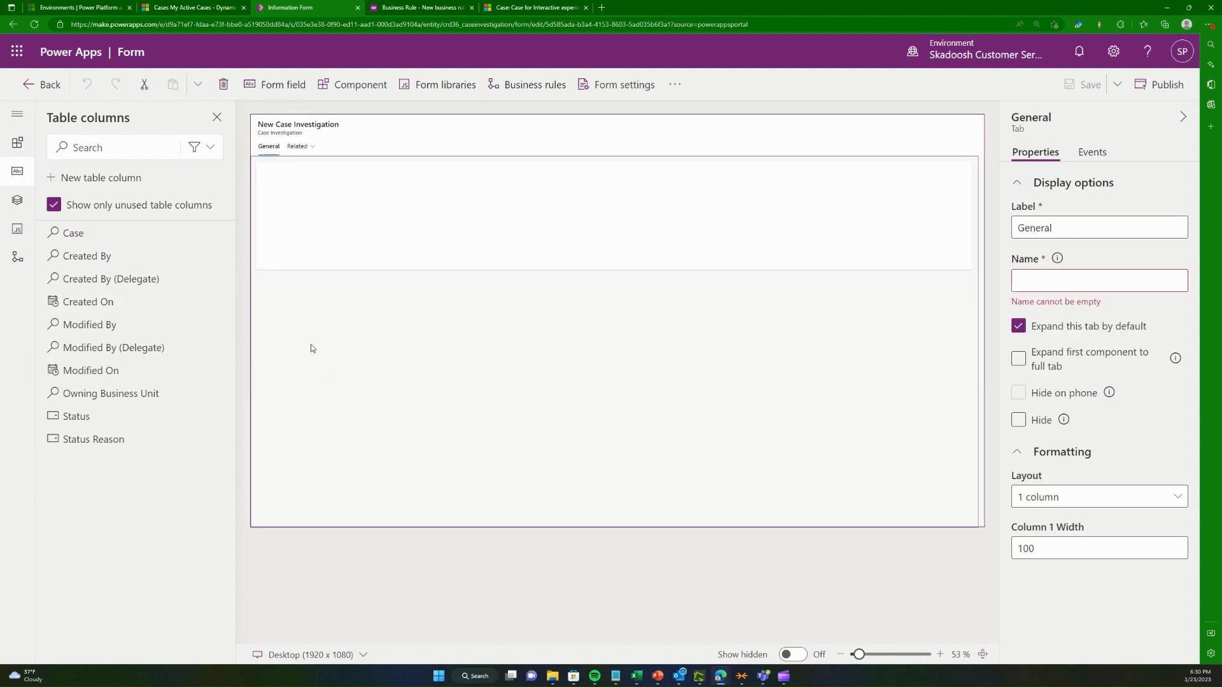
Step: Place the Case column on the form between Case Investigation Officer and Investigation Type
{"action": "mouse_move", "coordinate": [107, 238]}
{"action": "left_click_drag", "start_coordinate": [106, 238], "coordinate": [325, 232]}
{"action": "left_click", "coordinate": [698, 277]}
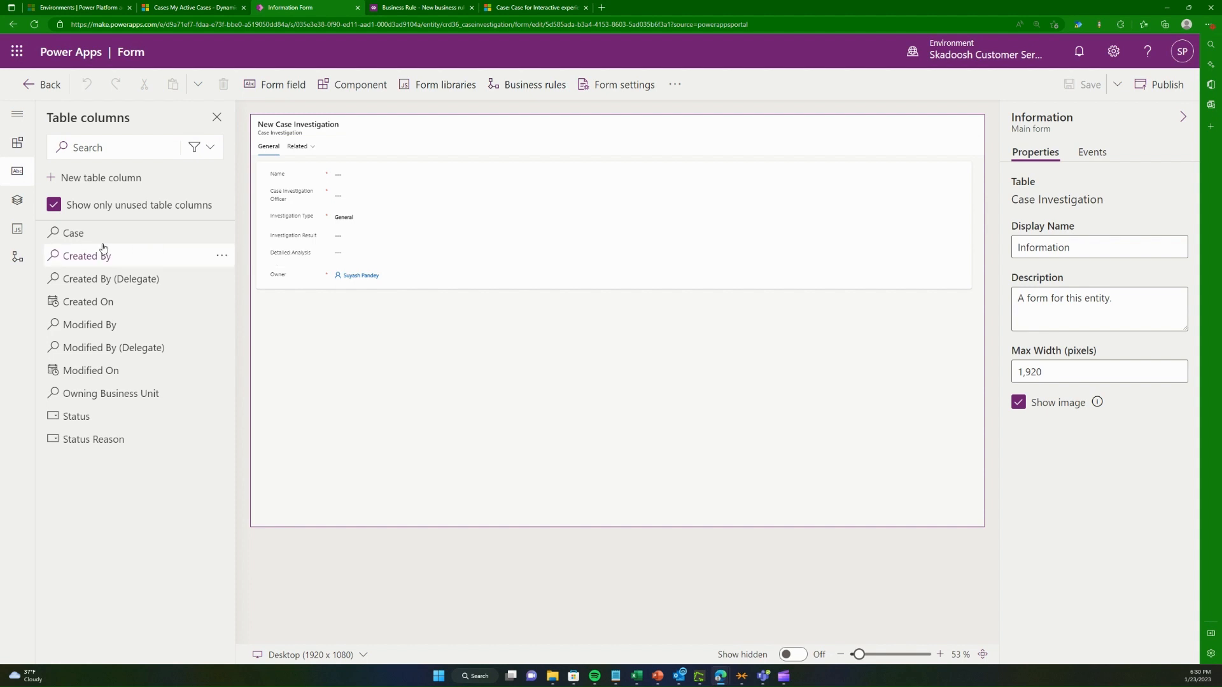
{"action": "left_click_drag", "start_coordinate": [90, 240], "coordinate": [252, 224]}
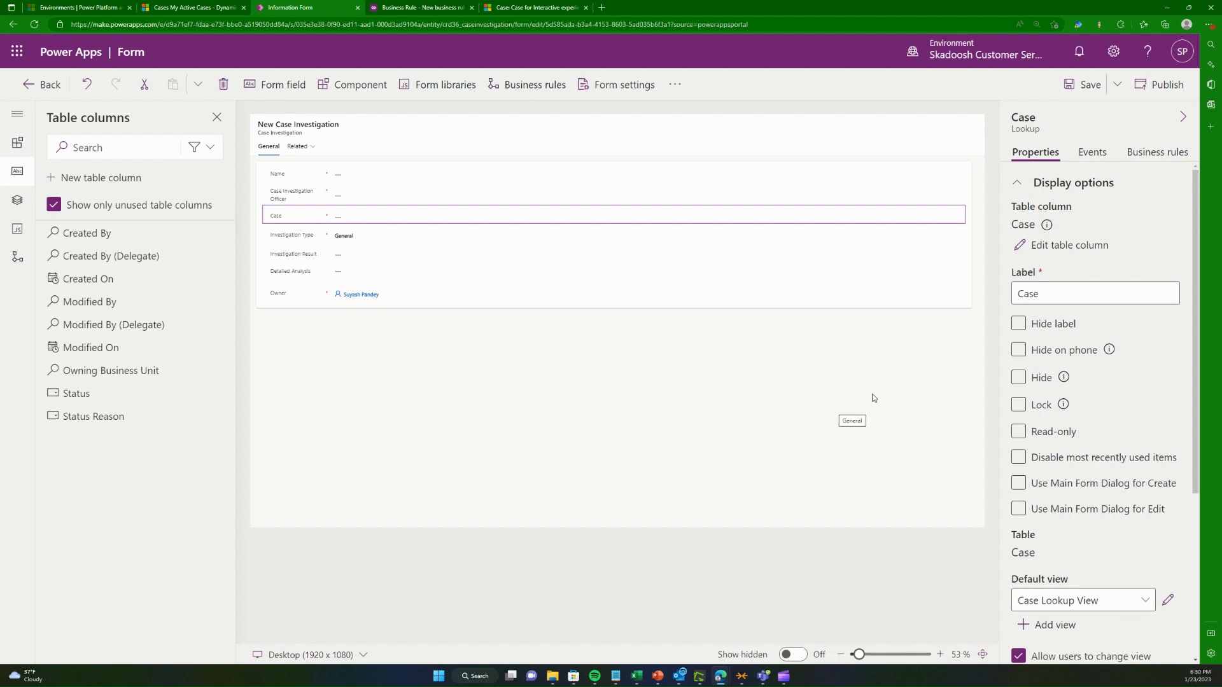
Step: Make the Case field read-only, leave its Lock option off, and save the form
{"action": "left_click", "coordinate": [1019, 405]}
{"action": "left_click", "coordinate": [1020, 435]}
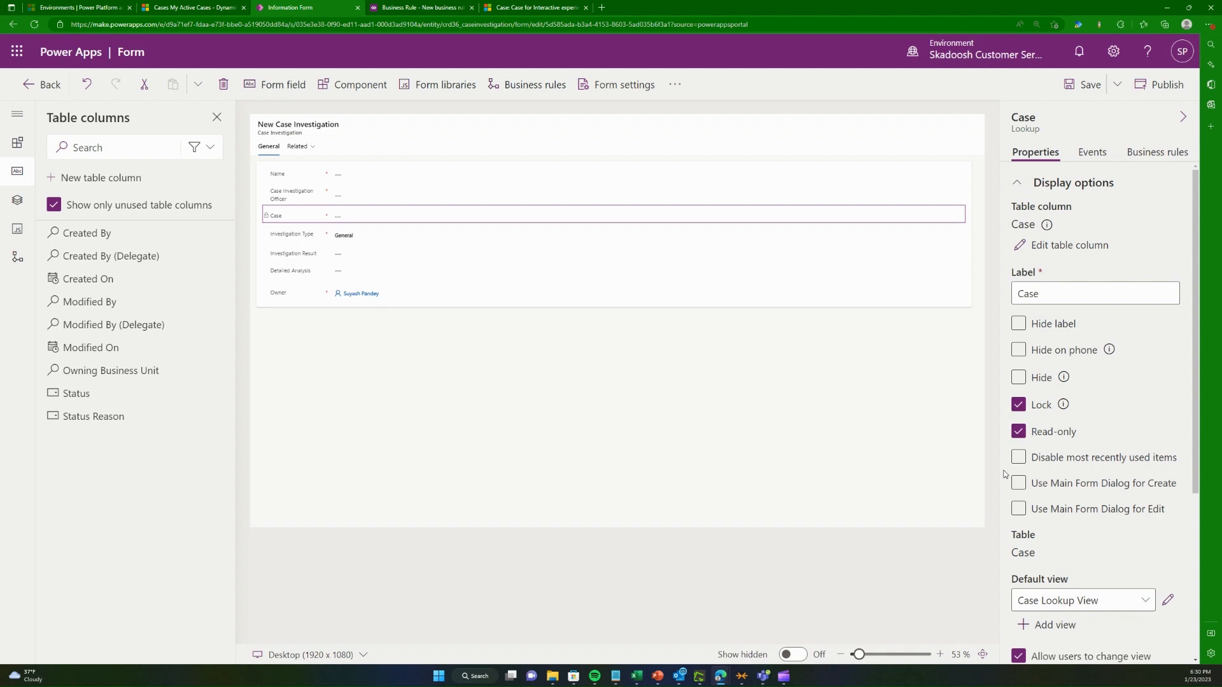
{"action": "left_click", "coordinate": [1018, 404]}
{"action": "left_click", "coordinate": [1094, 91]}
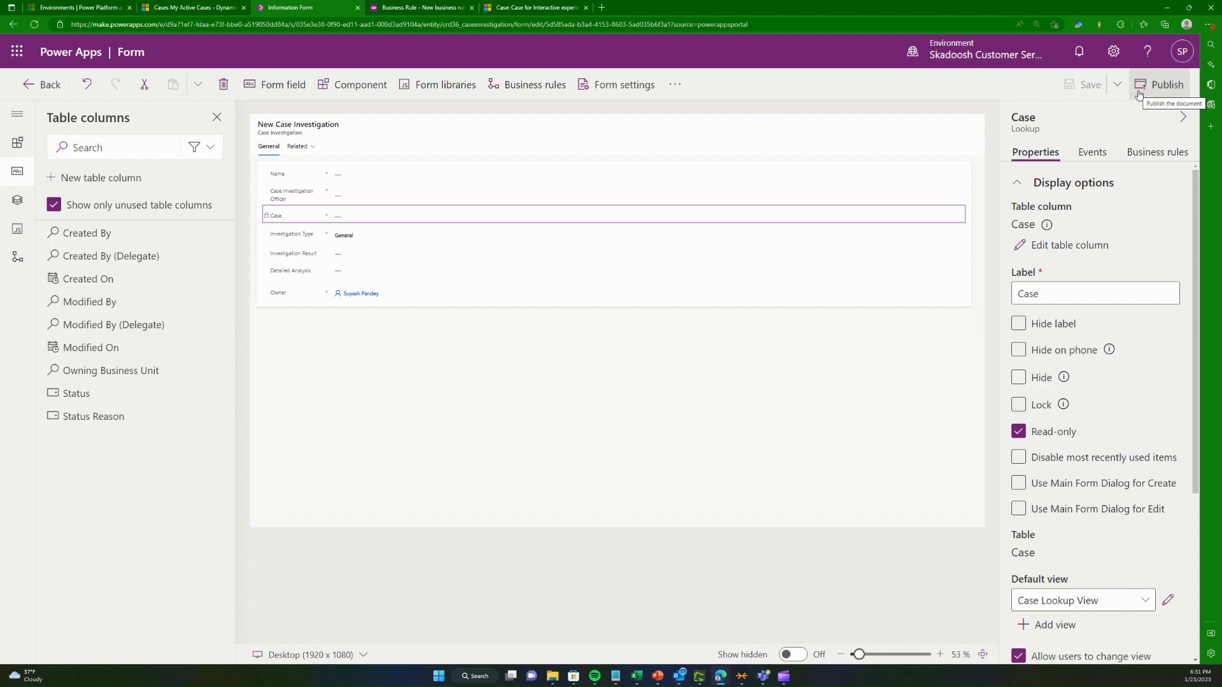
Step: In Customer Service Hub, open the case "A Mineral Build Up in Water Supply" and look through its Details and Case Relationships sections
{"action": "left_click", "coordinate": [191, 7]}
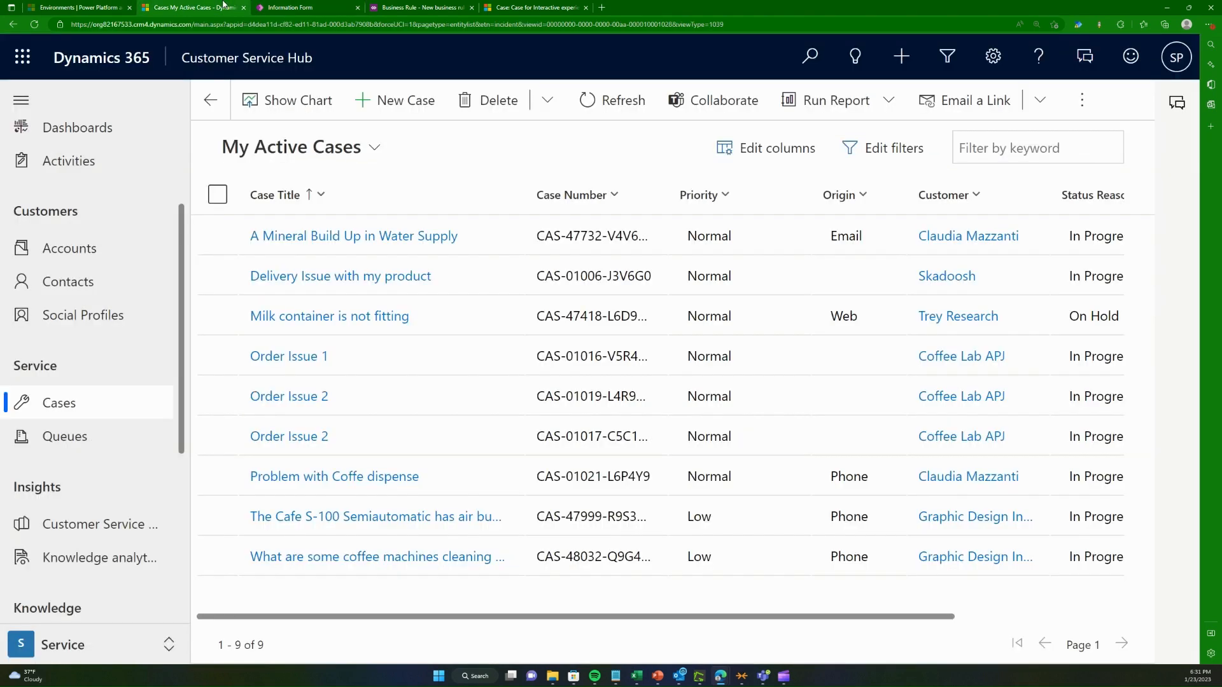
{"action": "left_click", "coordinate": [355, 238]}
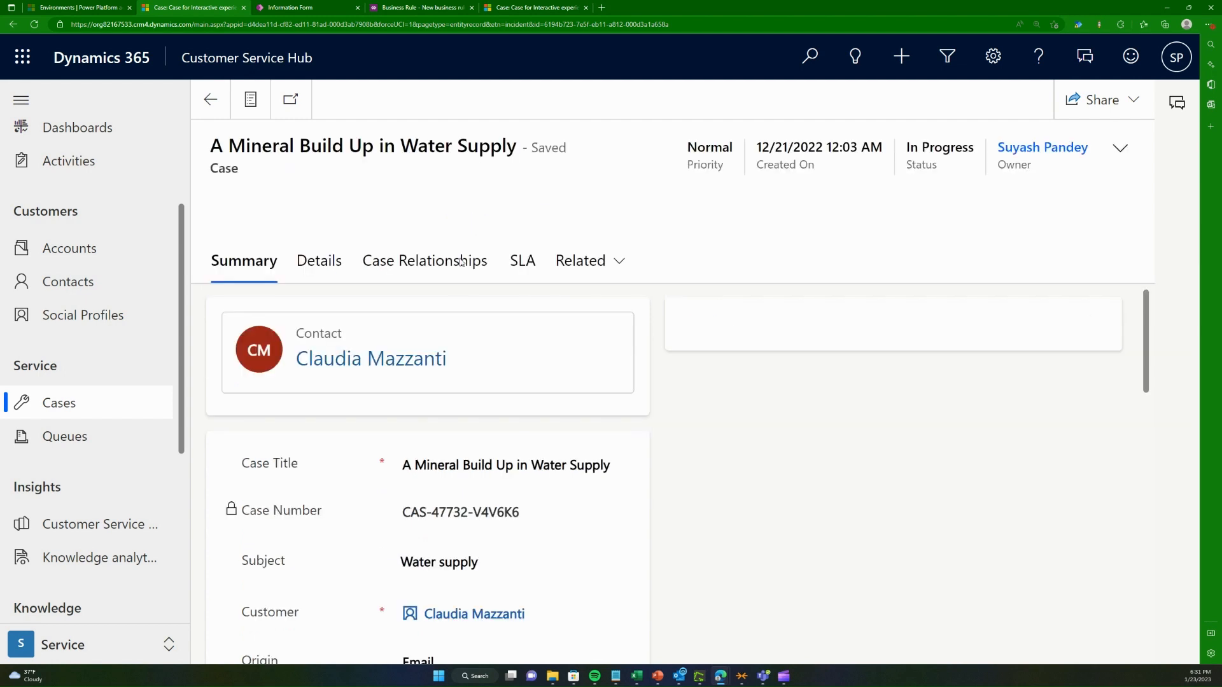
{"action": "left_click", "coordinate": [318, 266]}
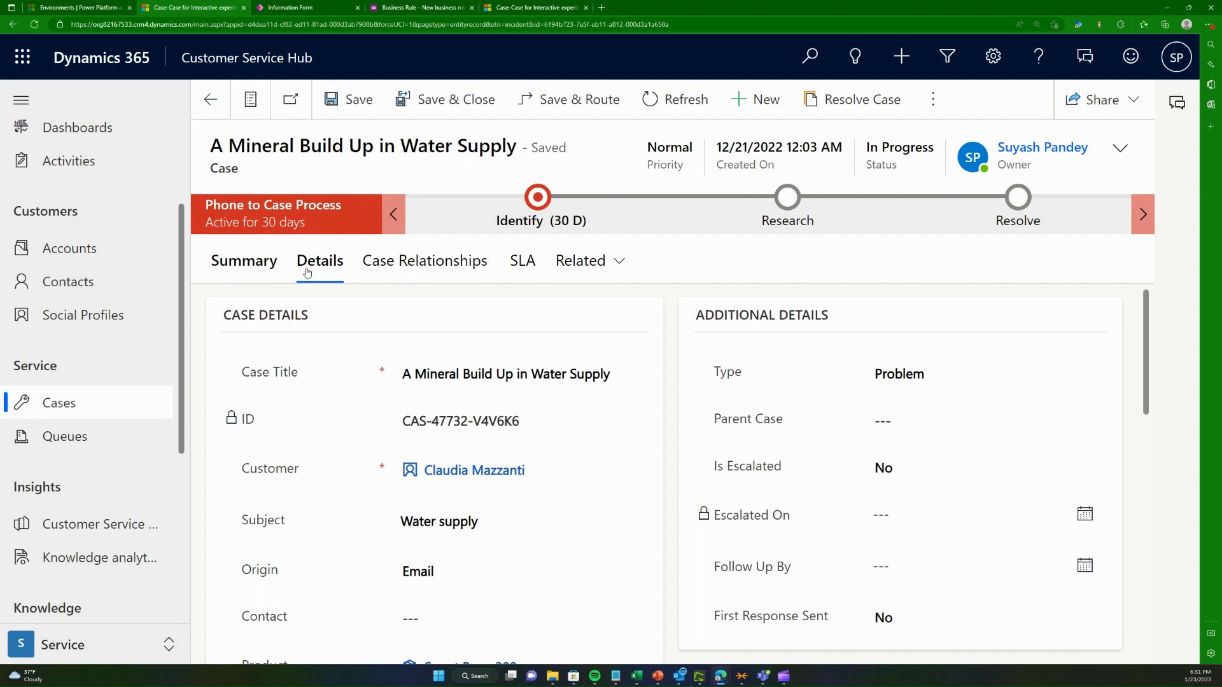
{"action": "left_click", "coordinate": [508, 267]}
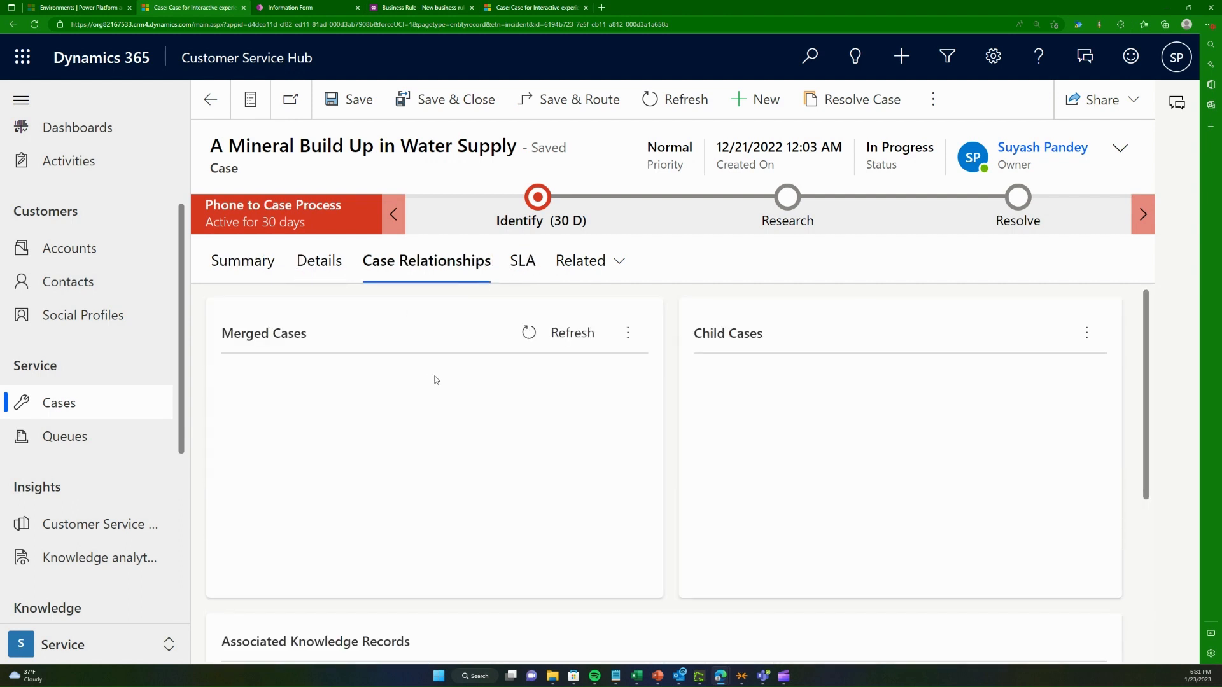
{"action": "scroll", "coordinate": [474, 439], "scroll_direction": "down", "scroll_amount": 2}
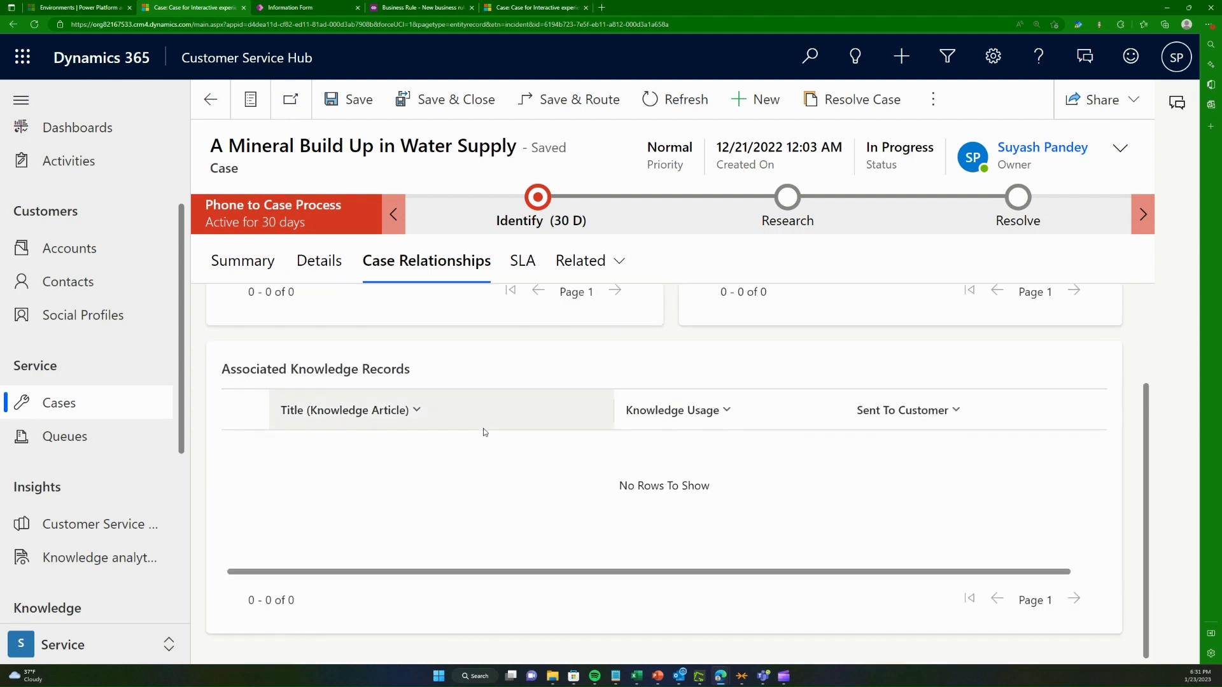
{"action": "scroll", "coordinate": [483, 431], "scroll_direction": "up", "scroll_amount": 2}
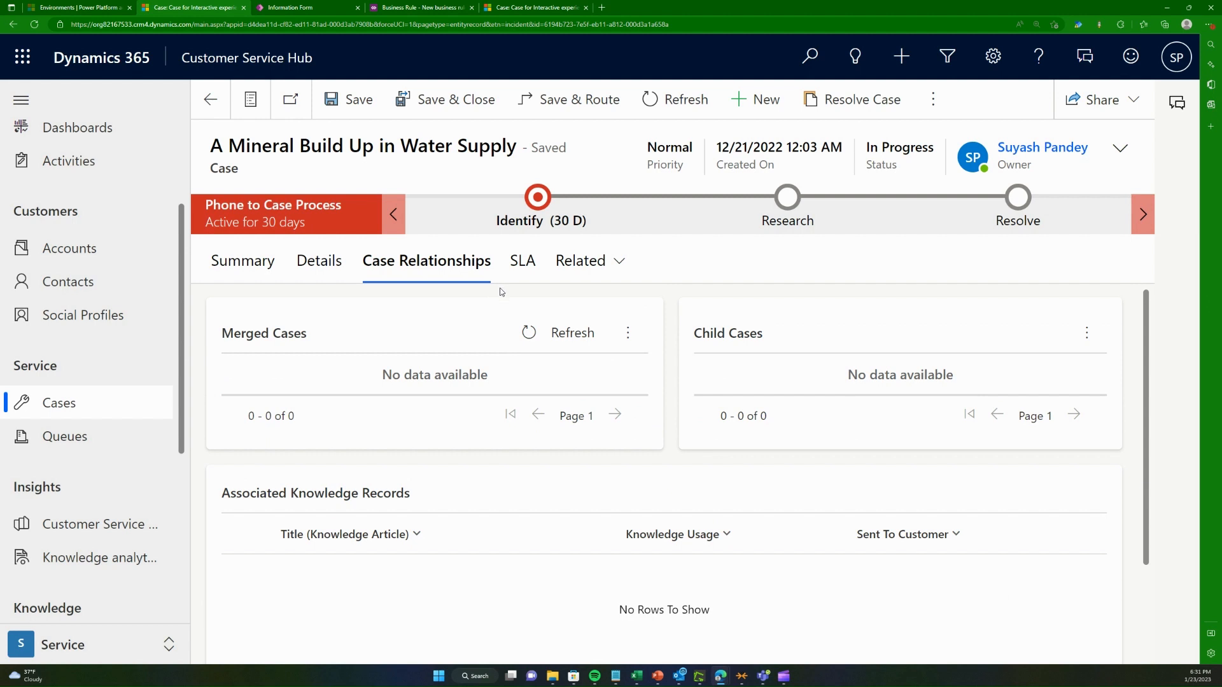
Step: Switch to Power Apps, leave the Information form editor and expand the solution's list of tables
{"action": "left_click", "coordinate": [302, 7]}
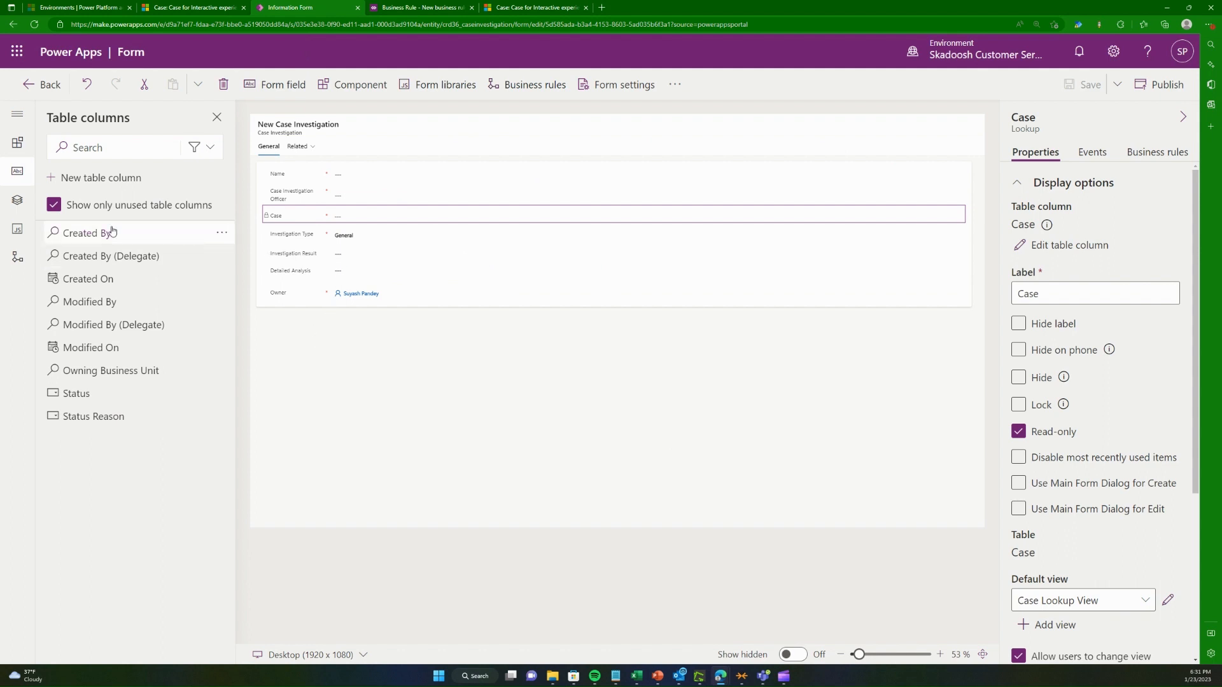
{"action": "left_click", "coordinate": [34, 86]}
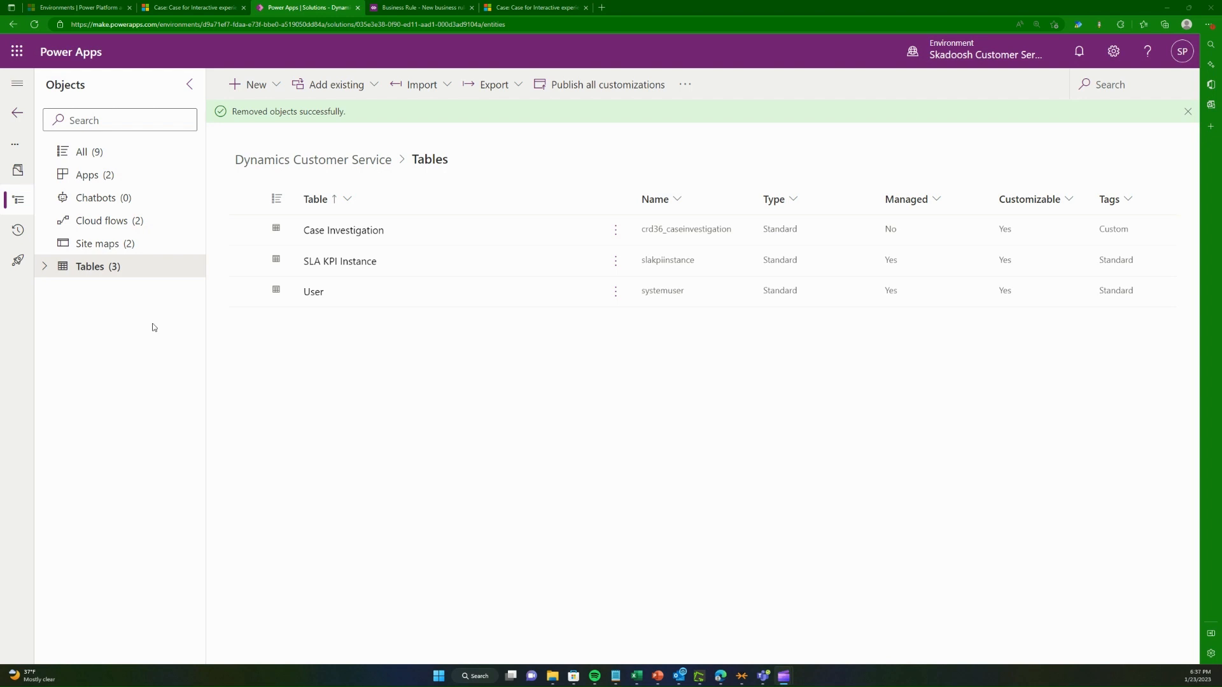
{"action": "left_click", "coordinate": [45, 266]}
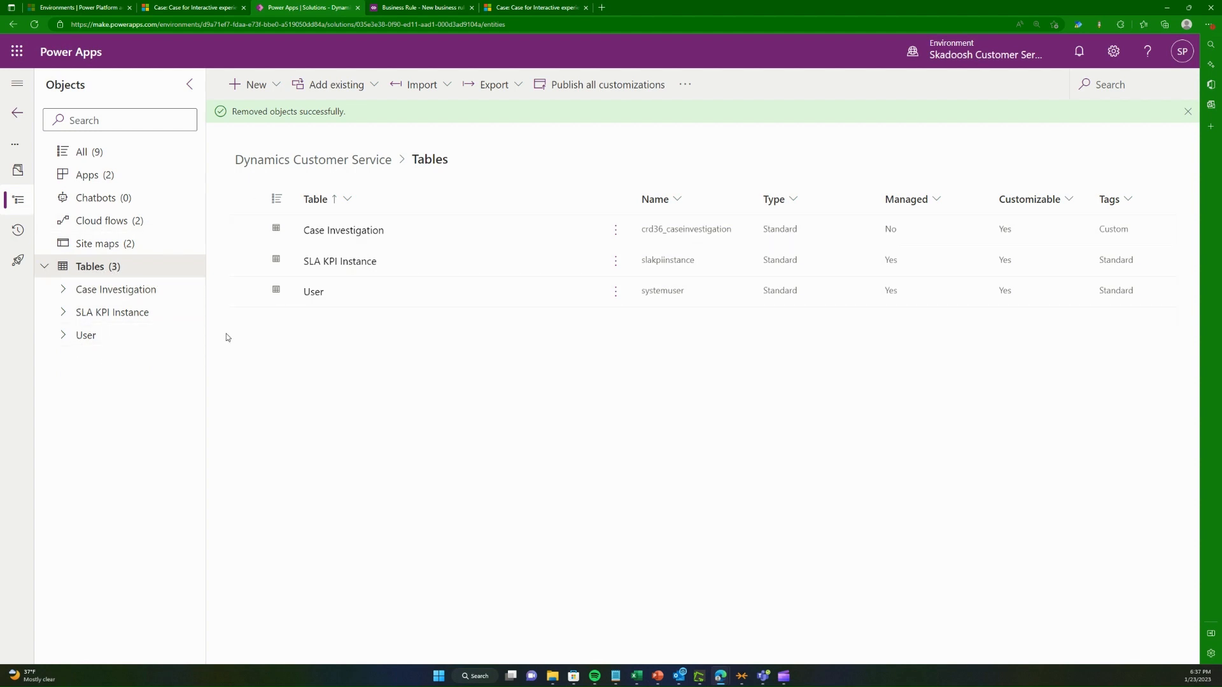
Step: Add the existing Case table to the Dynamics Customer Service solution without including all objects or table metadata
{"action": "left_click", "coordinate": [337, 85]}
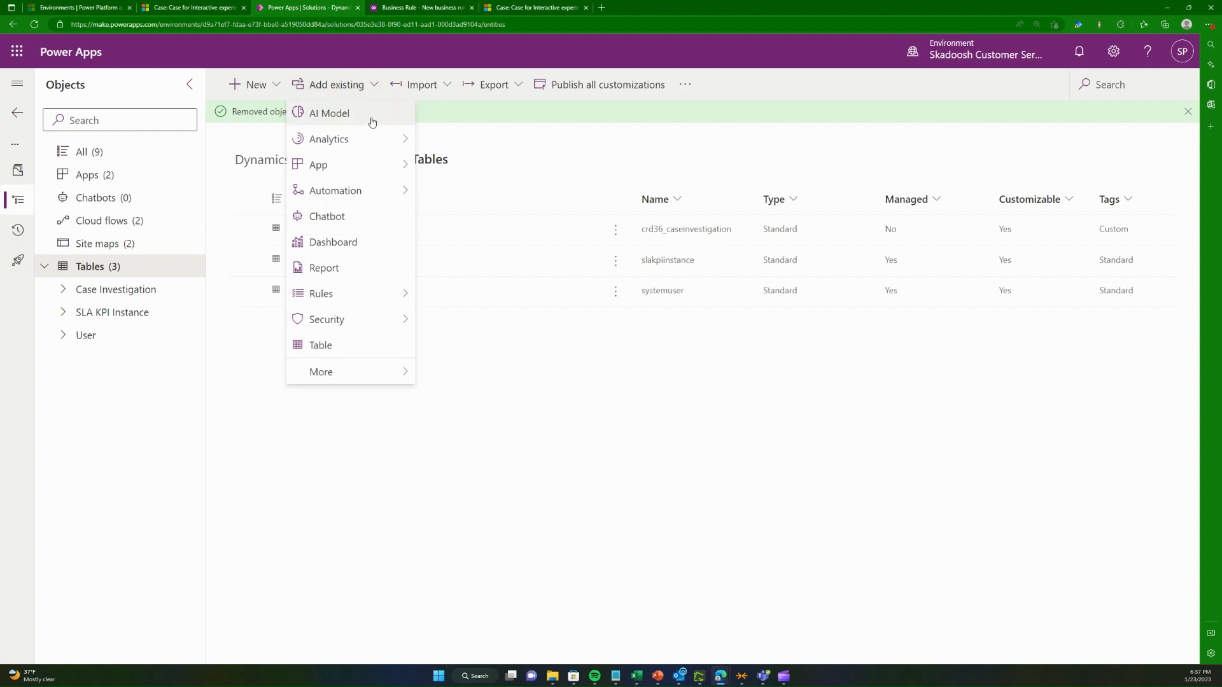
{"action": "left_click", "coordinate": [373, 346]}
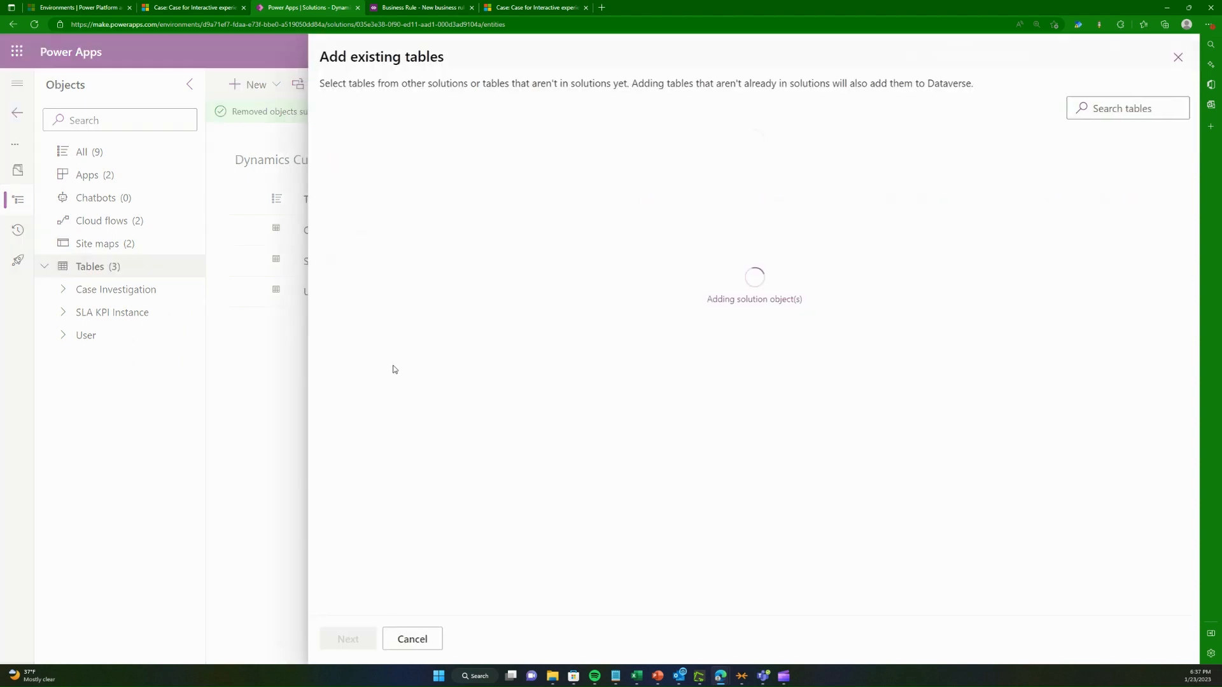
{"action": "left_click", "coordinate": [1112, 109]}
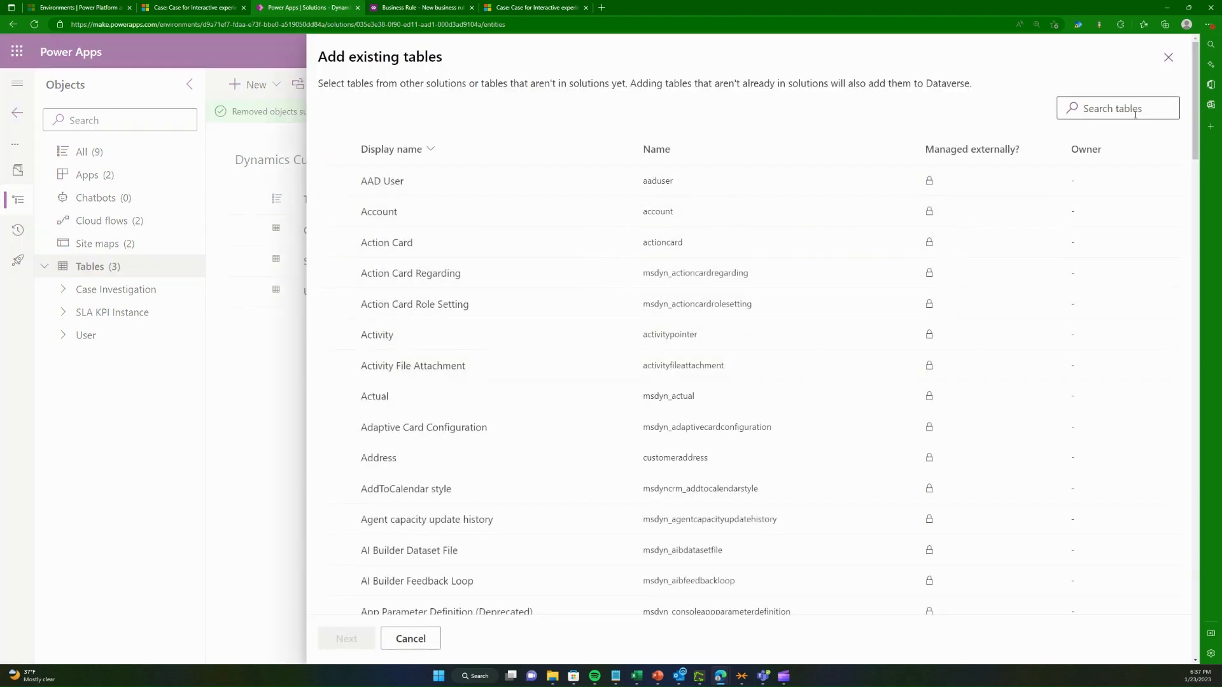
{"action": "type", "text": "case"}
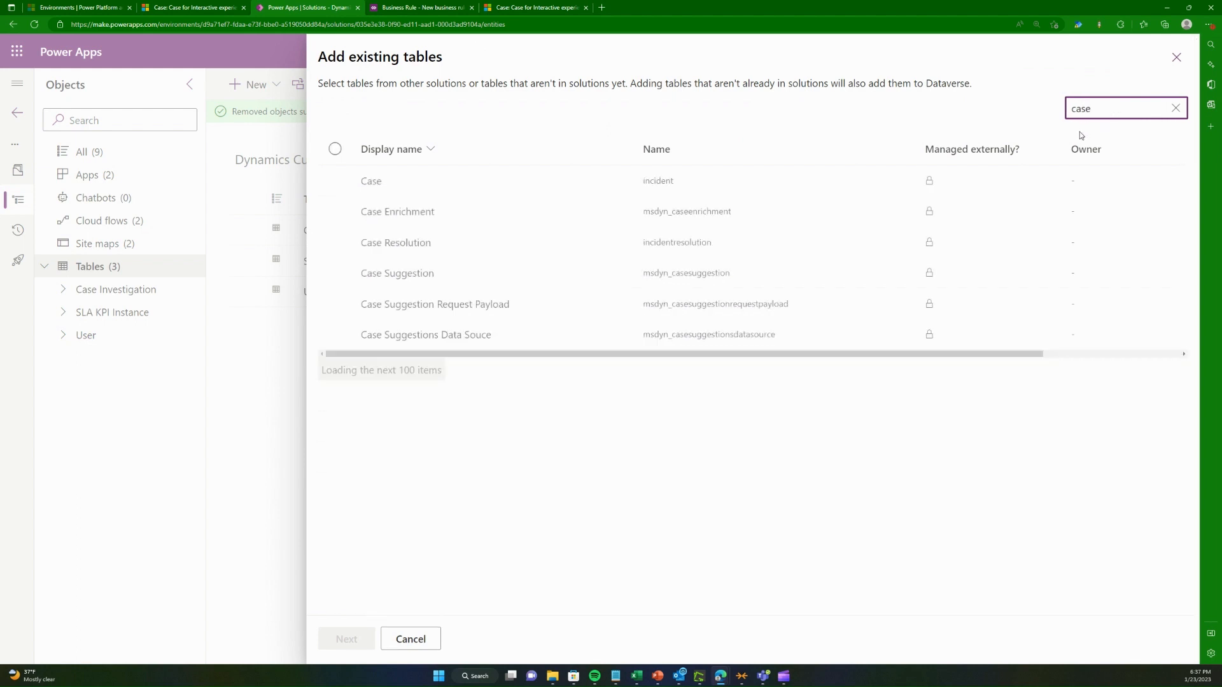
{"action": "left_click", "coordinate": [335, 180]}
{"action": "left_click", "coordinate": [346, 643]}
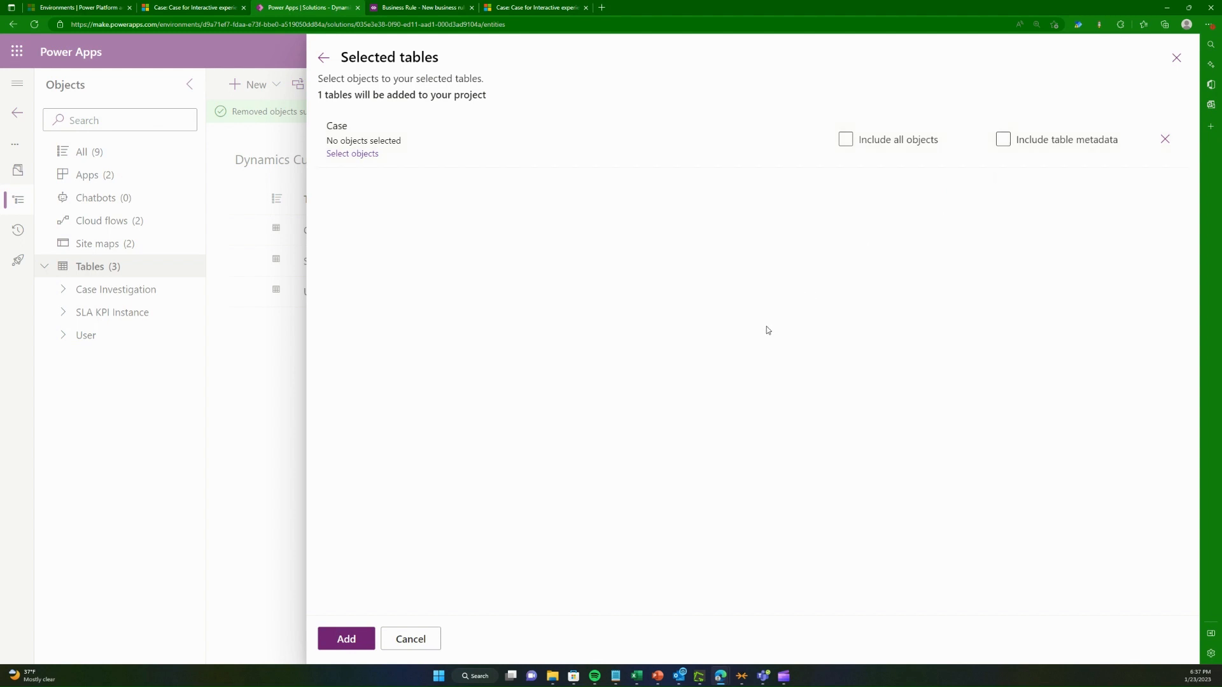
{"action": "left_click", "coordinate": [344, 641]}
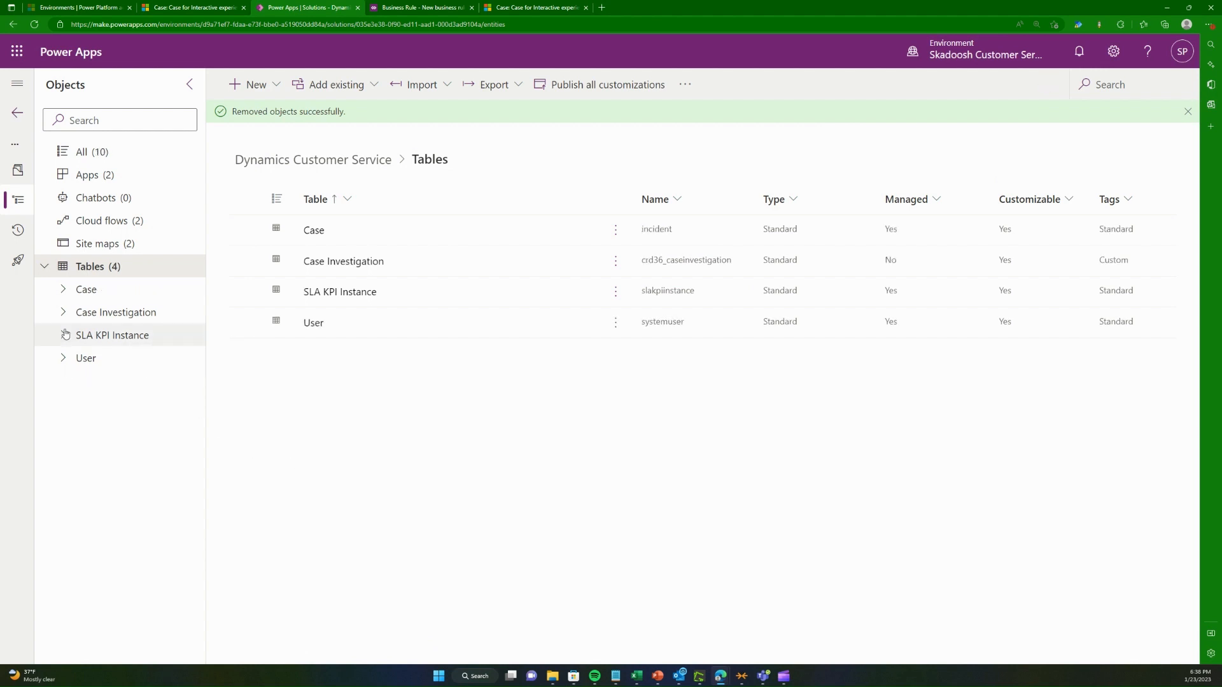
Step: Check the Forms and Columns listed under the Case table in the solution
{"action": "left_click", "coordinate": [64, 291]}
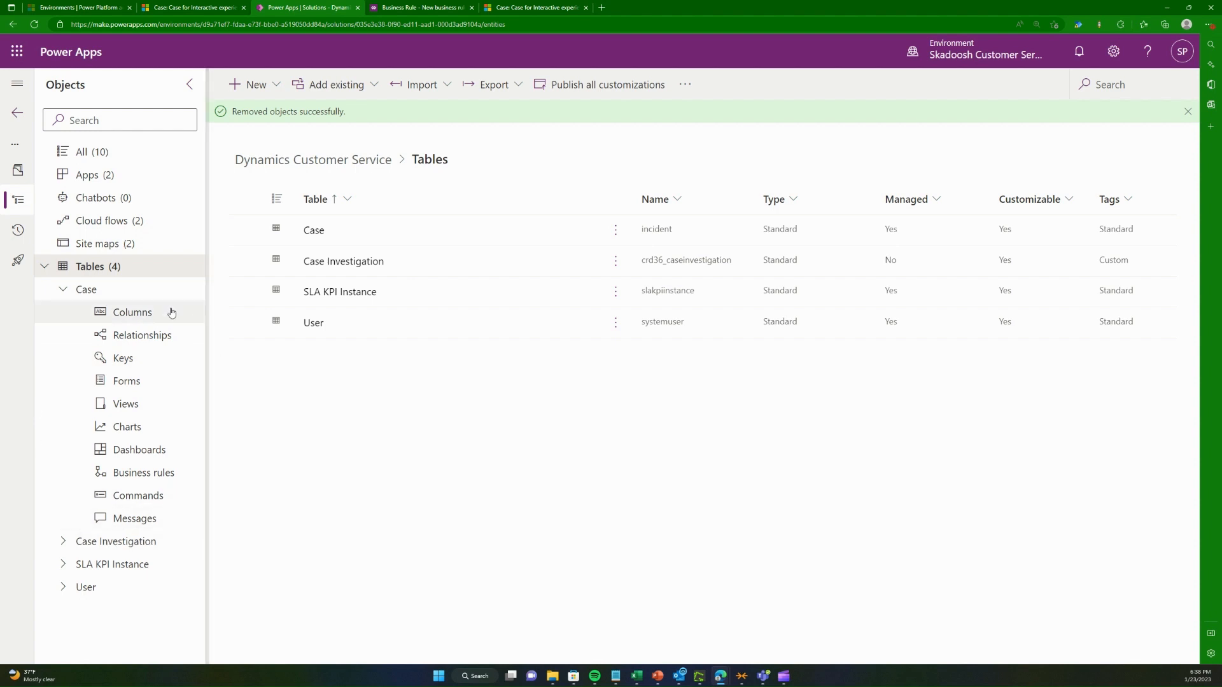
{"action": "left_click", "coordinate": [150, 385]}
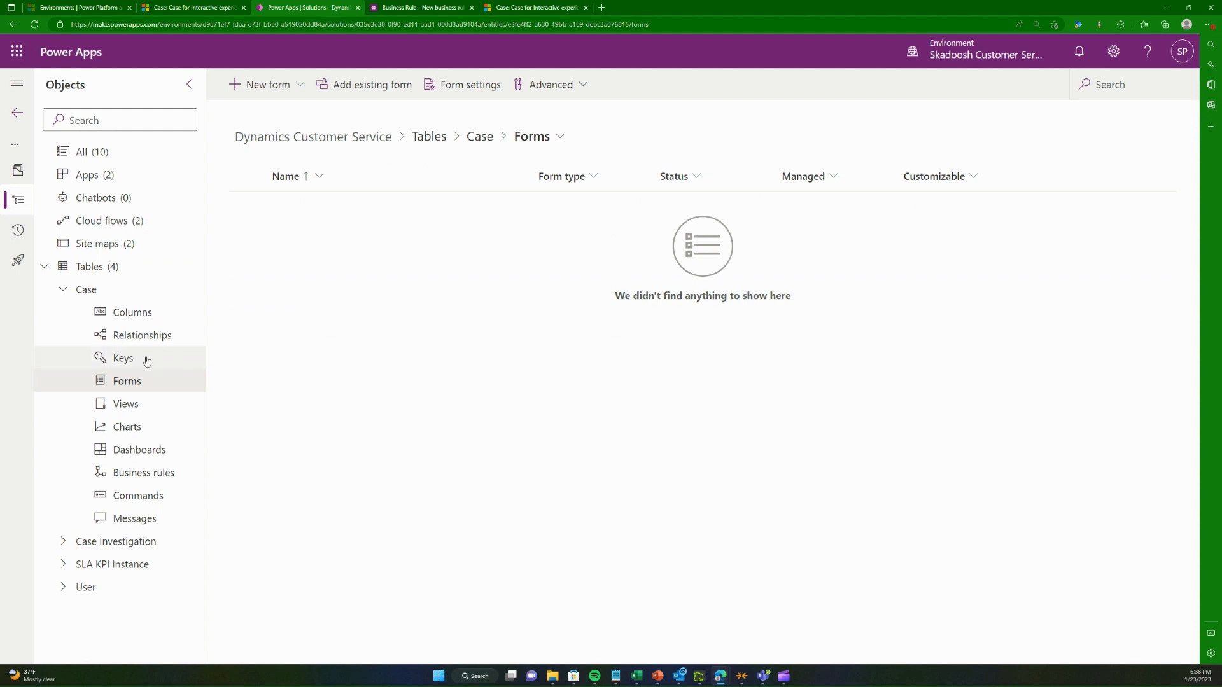
{"action": "left_click", "coordinate": [120, 320]}
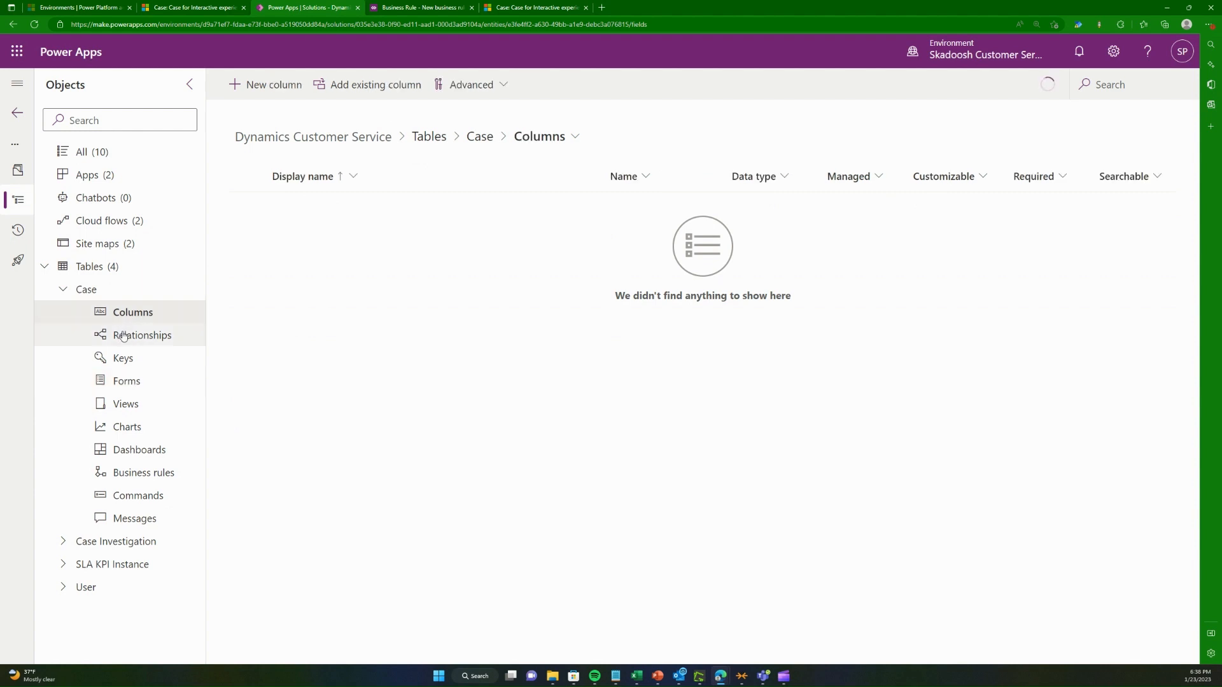
{"action": "left_click", "coordinate": [138, 385]}
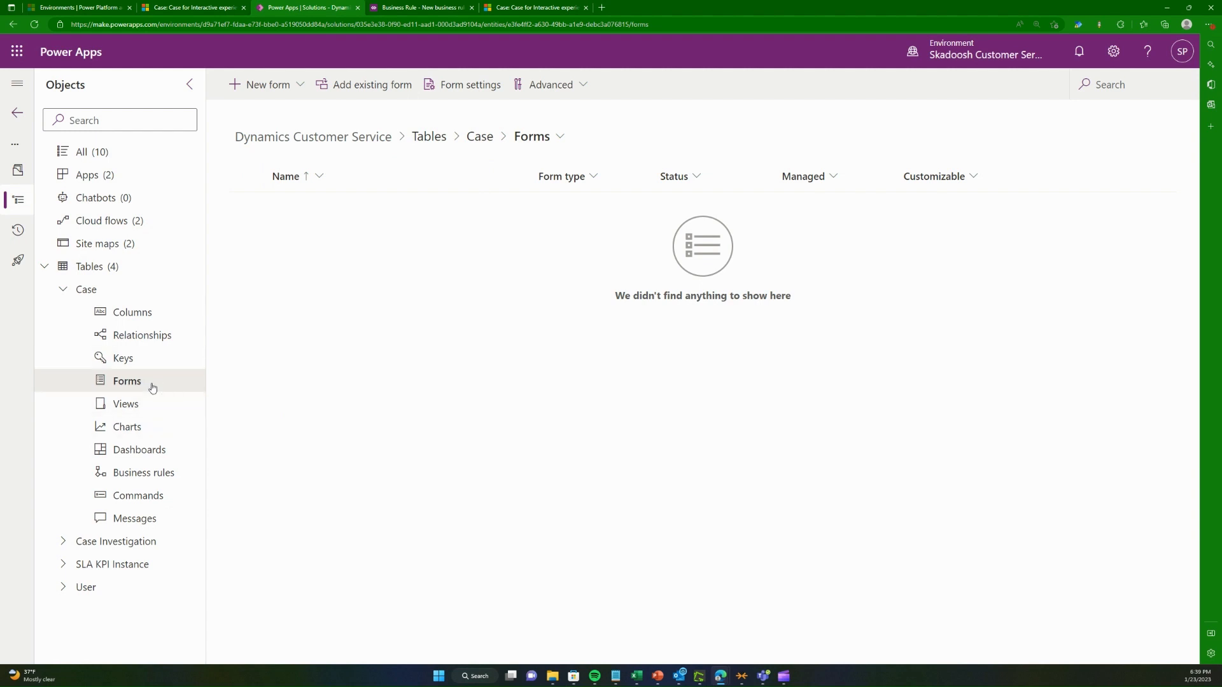
Step: Look through the Case table's available assets and add the existing main form Case for Interactive experience to the solution
{"action": "left_click", "coordinate": [374, 84]}
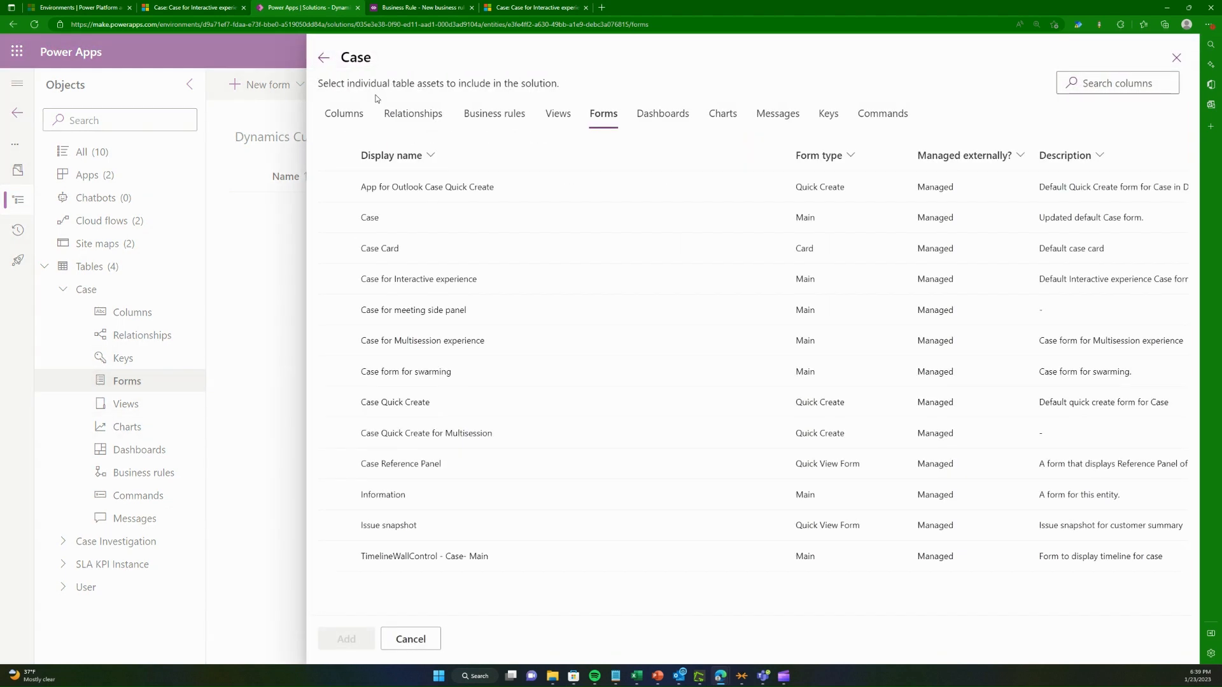
{"action": "left_click", "coordinate": [333, 118]}
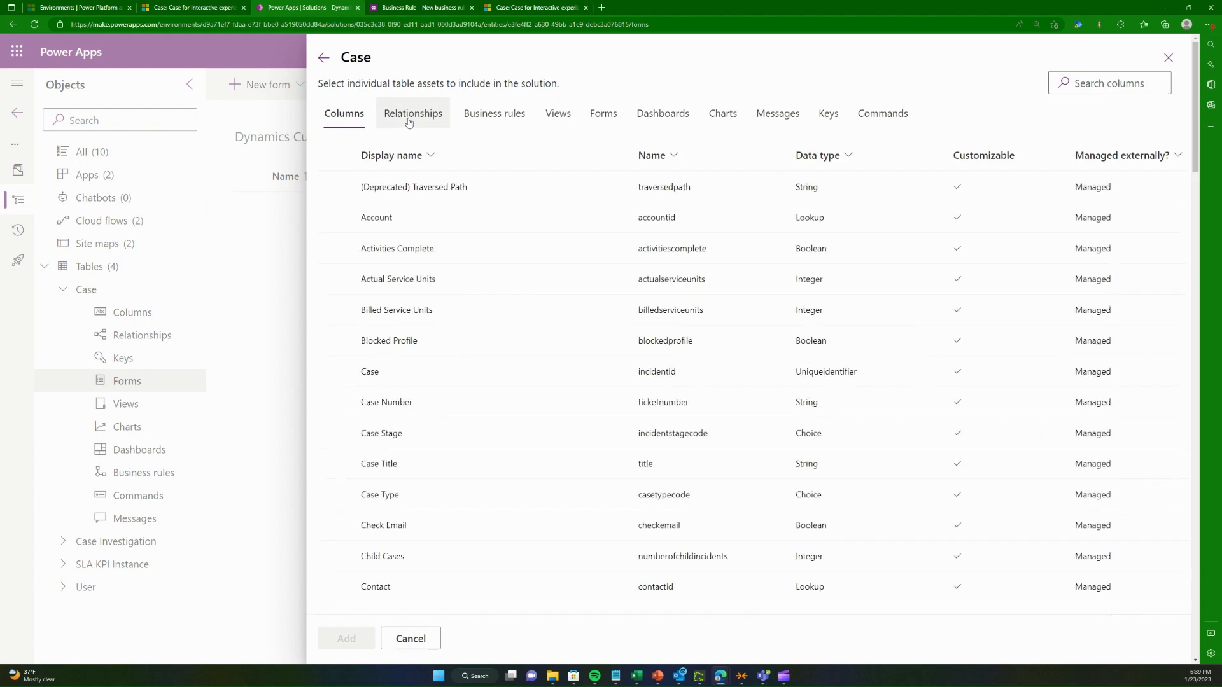
{"action": "left_click", "coordinate": [411, 116]}
{"action": "left_click", "coordinate": [493, 114]}
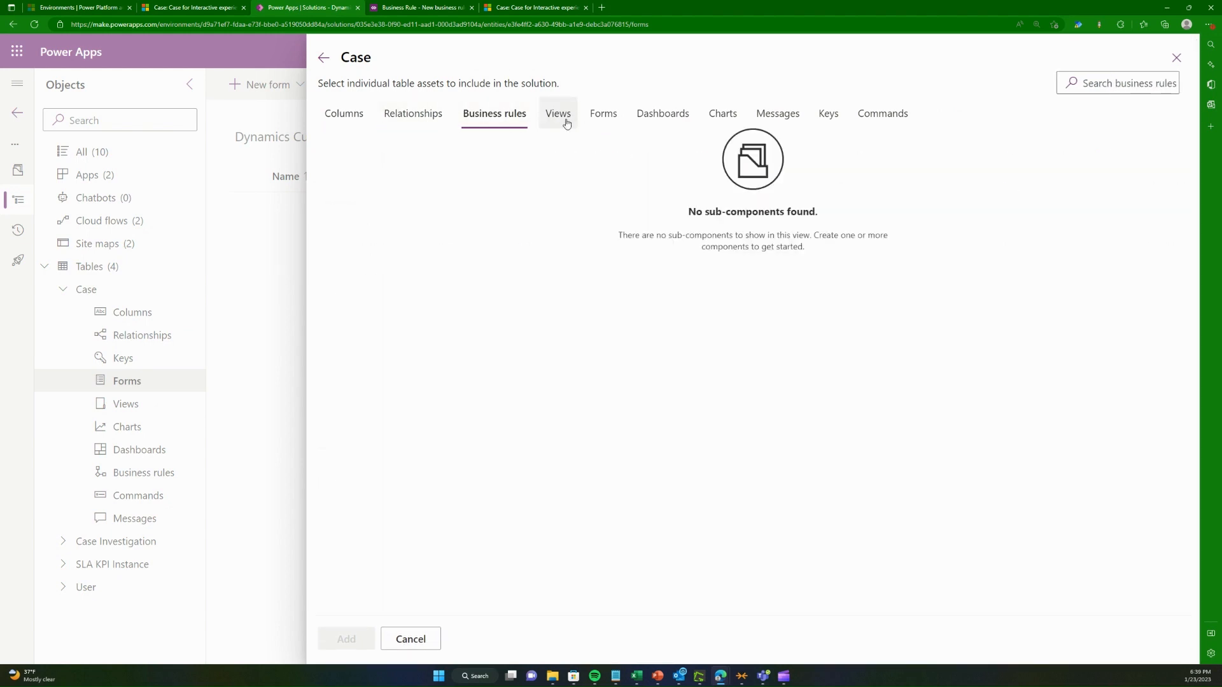
{"action": "left_click", "coordinate": [602, 117]}
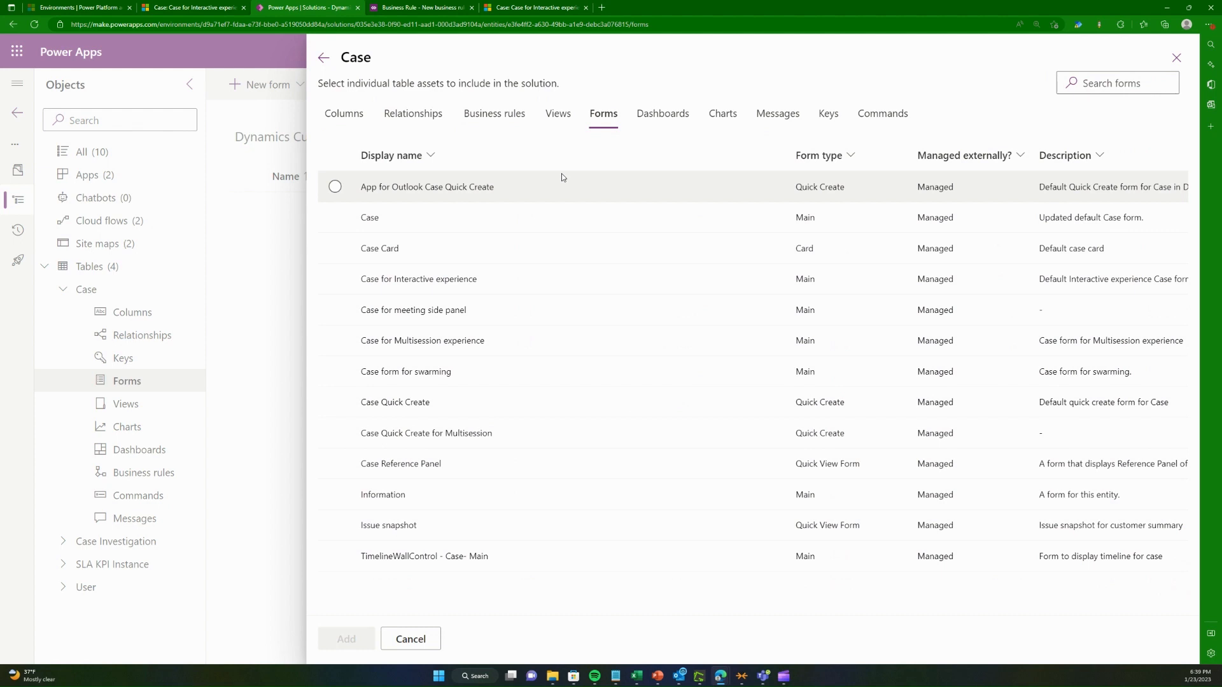
{"action": "left_click", "coordinate": [334, 279]}
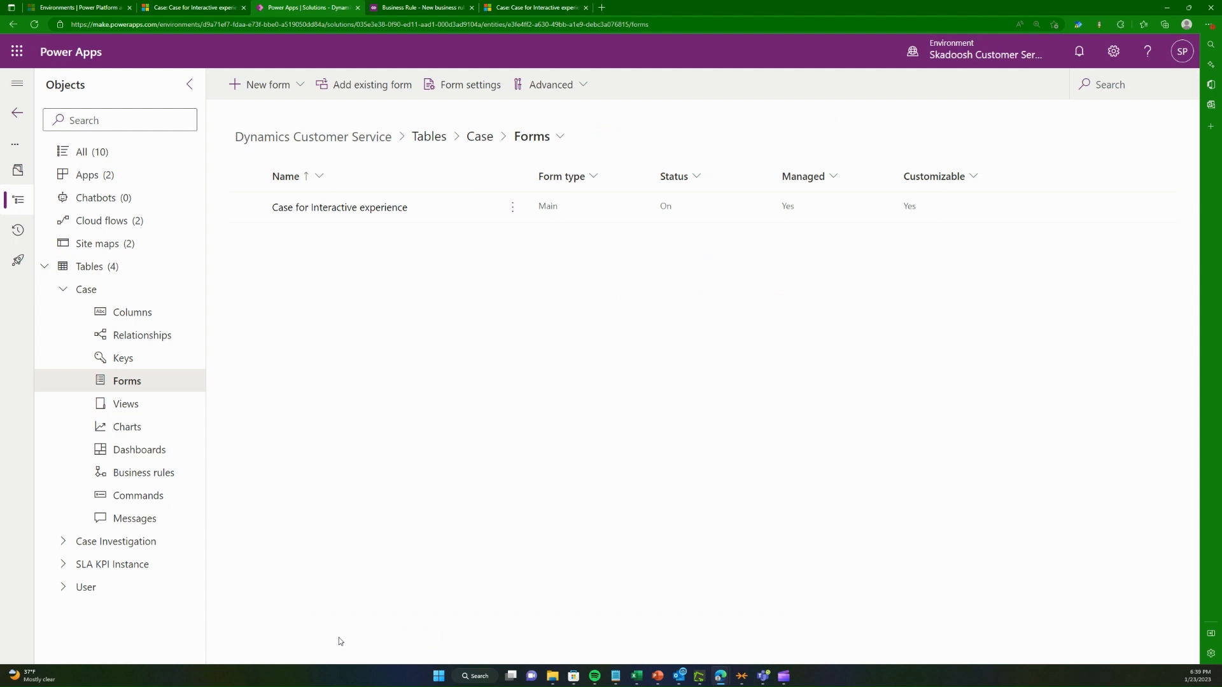
Step: Open the Case for Interactive experience form for editing, glancing at the open case record in Customer Service Hub for comparison
{"action": "left_click", "coordinate": [376, 208]}
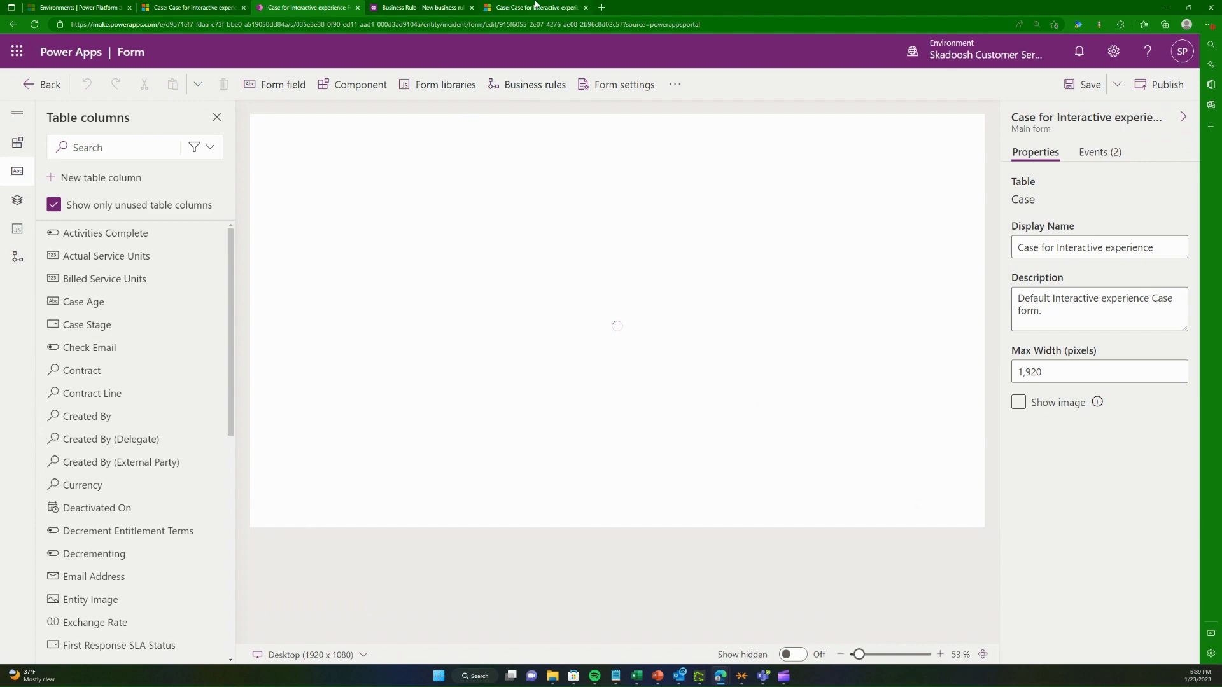
{"action": "left_click", "coordinate": [536, 7]}
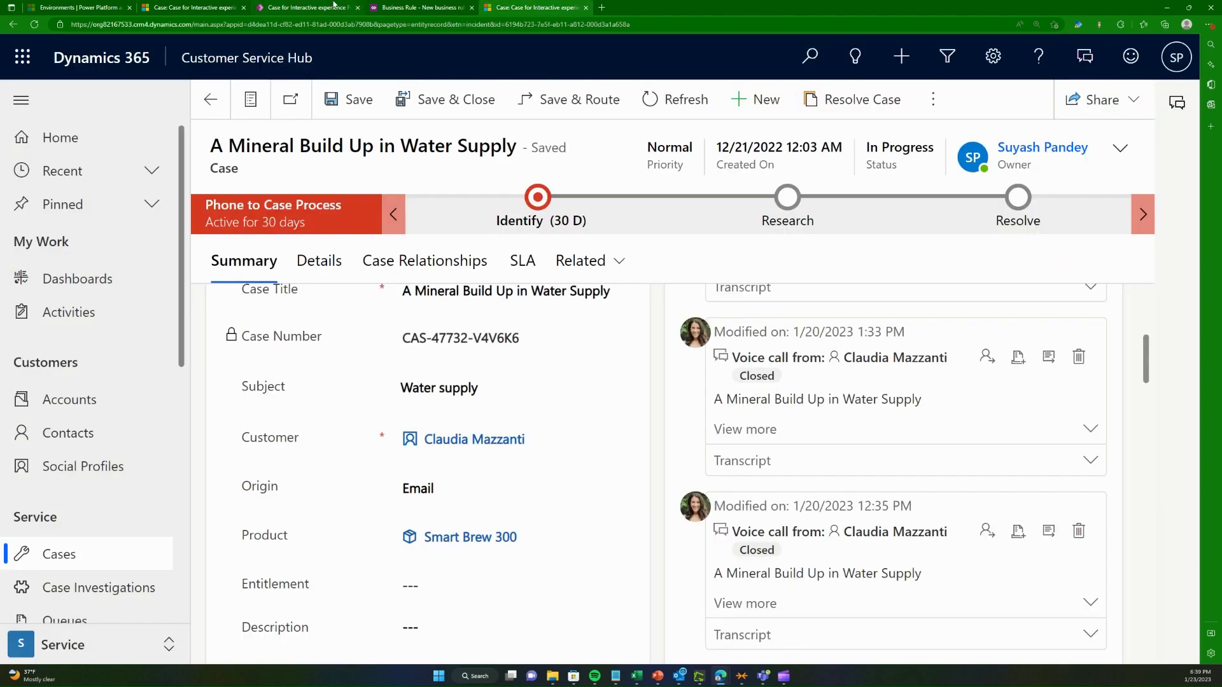
{"action": "left_click", "coordinate": [333, 7]}
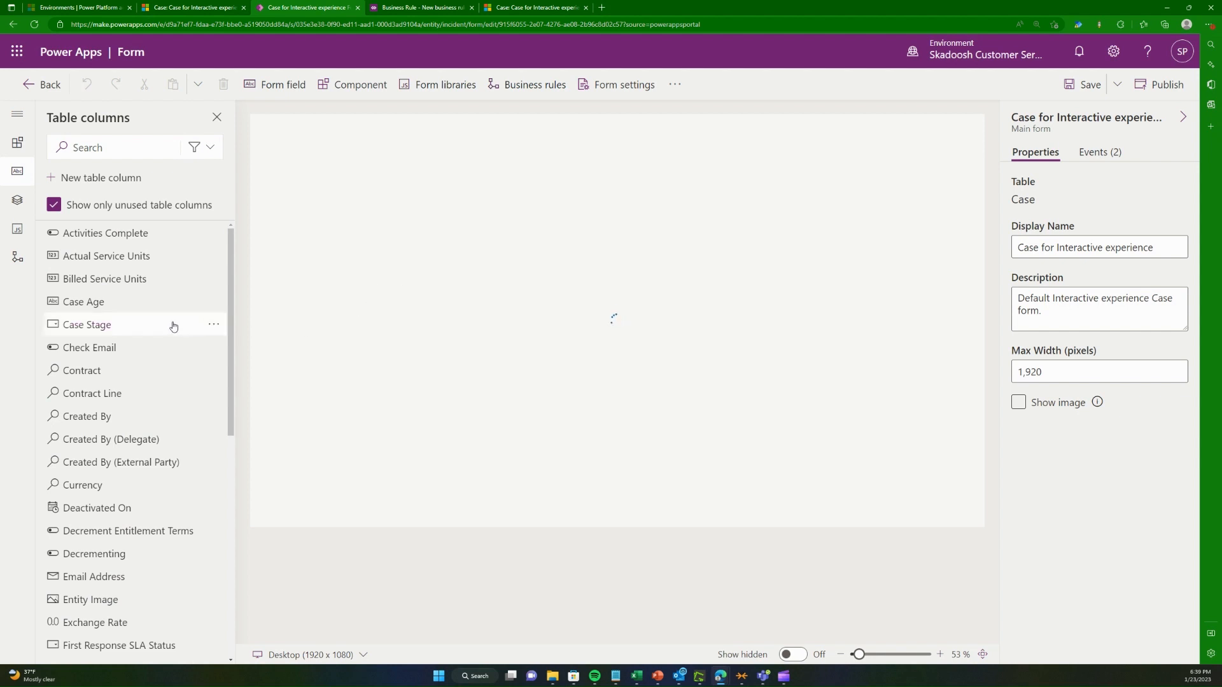
Step: Add a 1-column tab after the SLA tab on the Case form and select it
{"action": "left_click", "coordinate": [17, 146]}
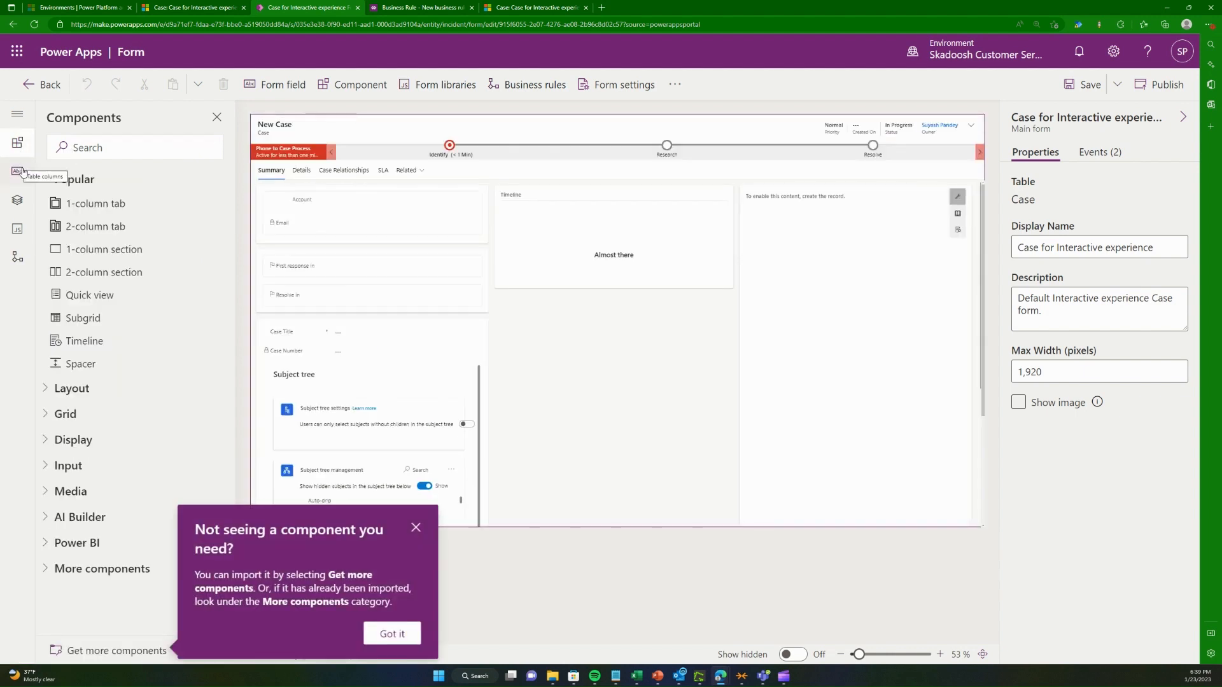
{"action": "left_click", "coordinate": [18, 170]}
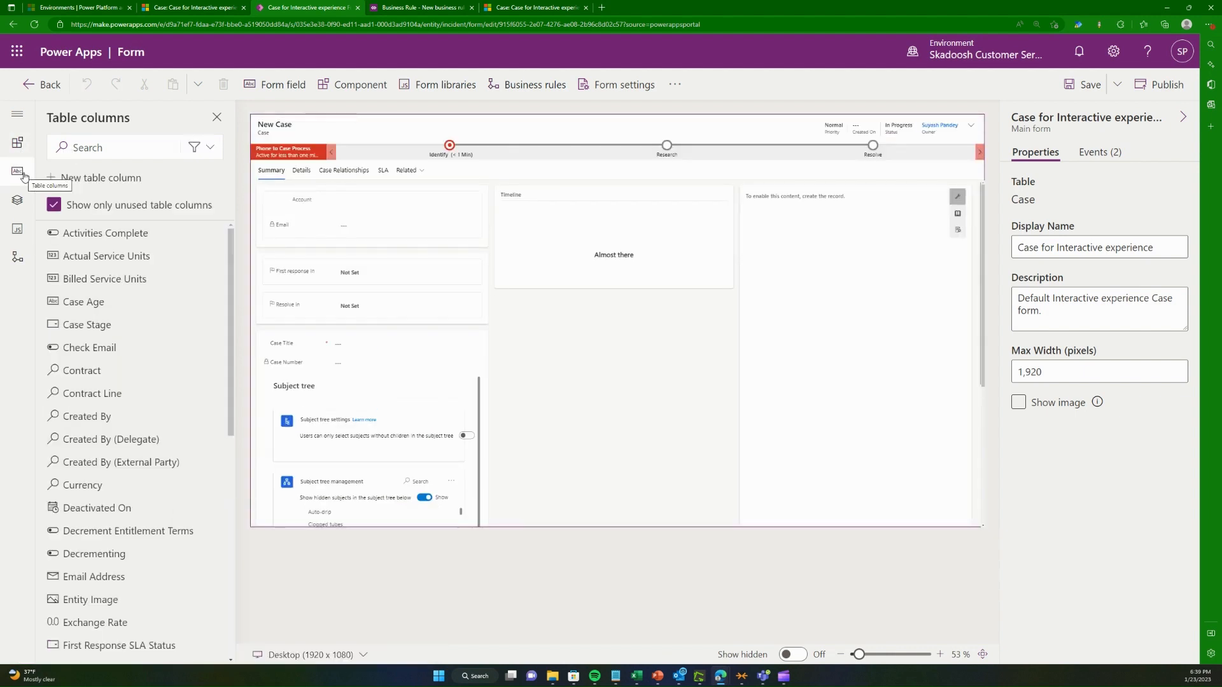
{"action": "left_click", "coordinate": [9, 145]}
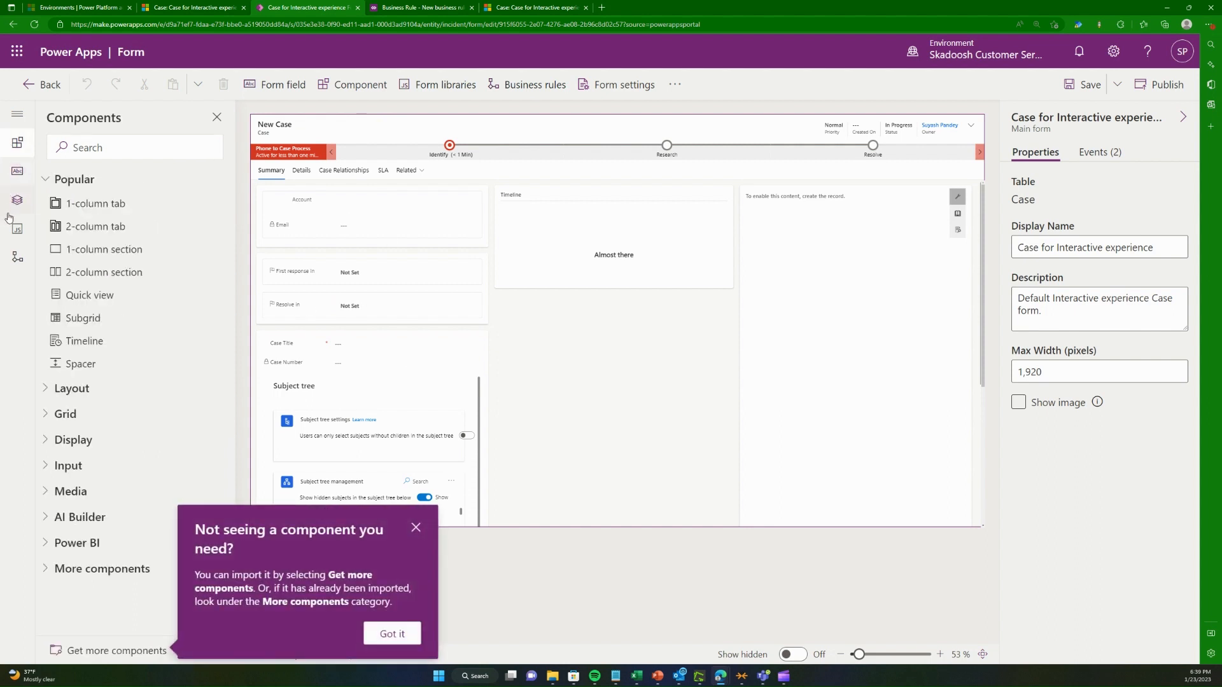
{"action": "left_click", "coordinate": [392, 634]}
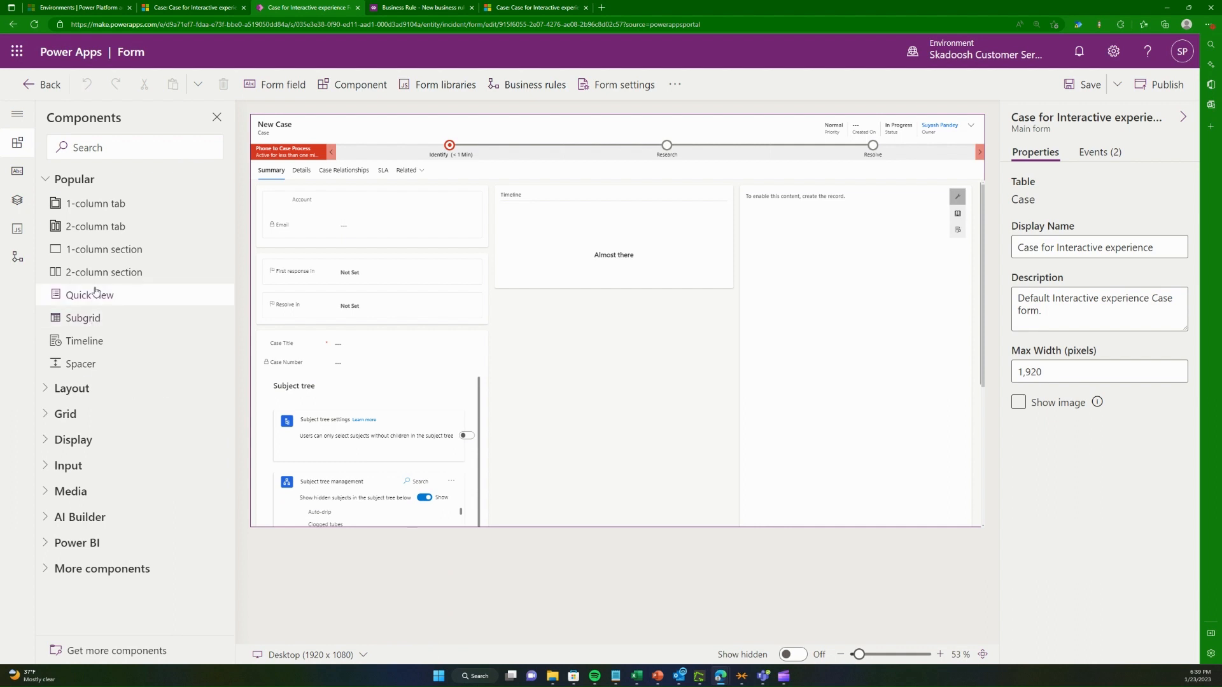
{"action": "left_click", "coordinate": [124, 205]}
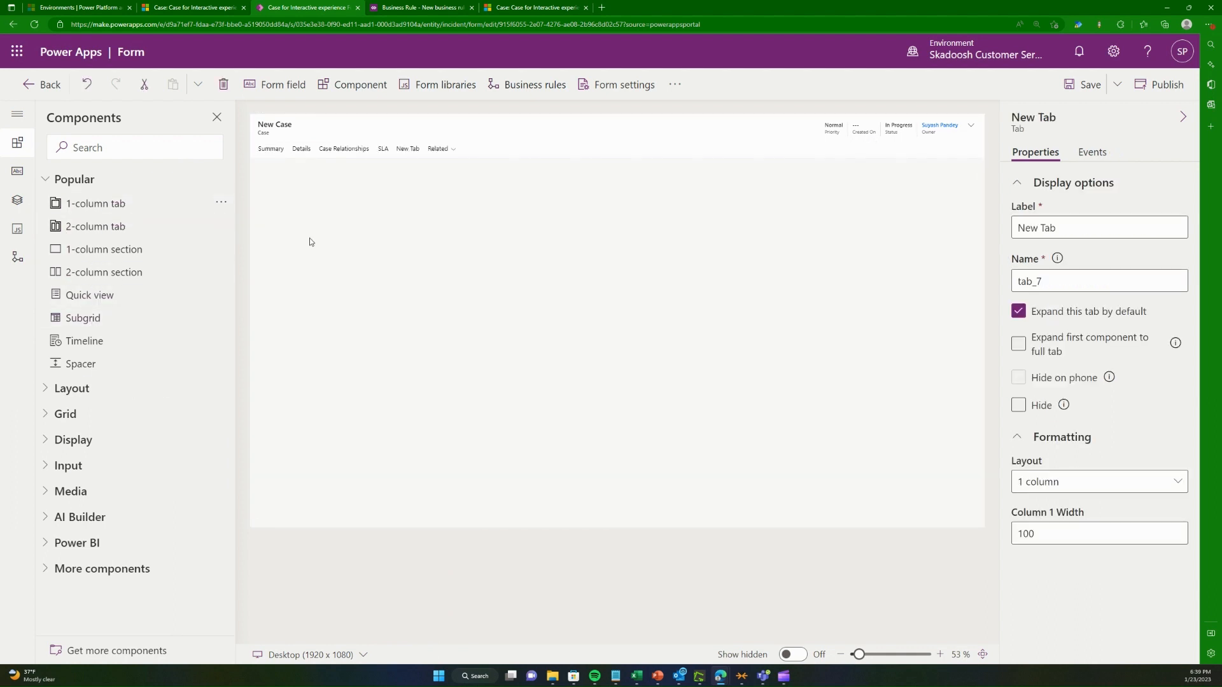
{"action": "left_click", "coordinate": [409, 150]}
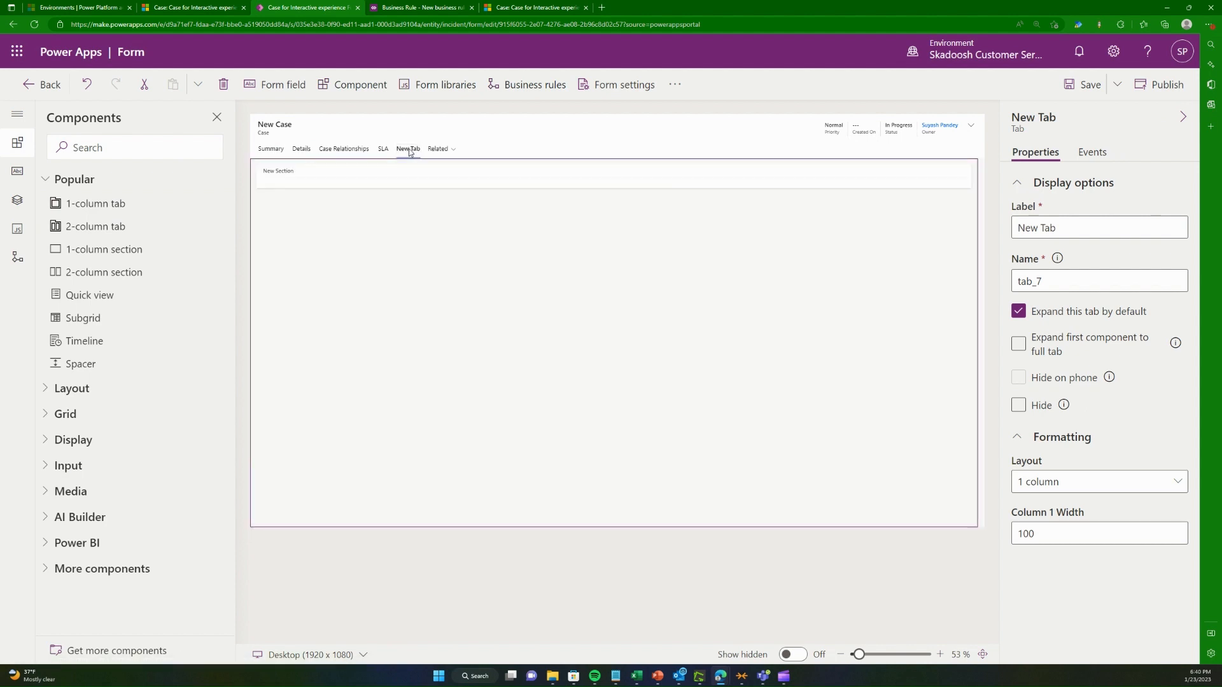
Step: Set the new tab's label to "Case Investigation" and save the form
{"action": "left_click", "coordinate": [1099, 228]}
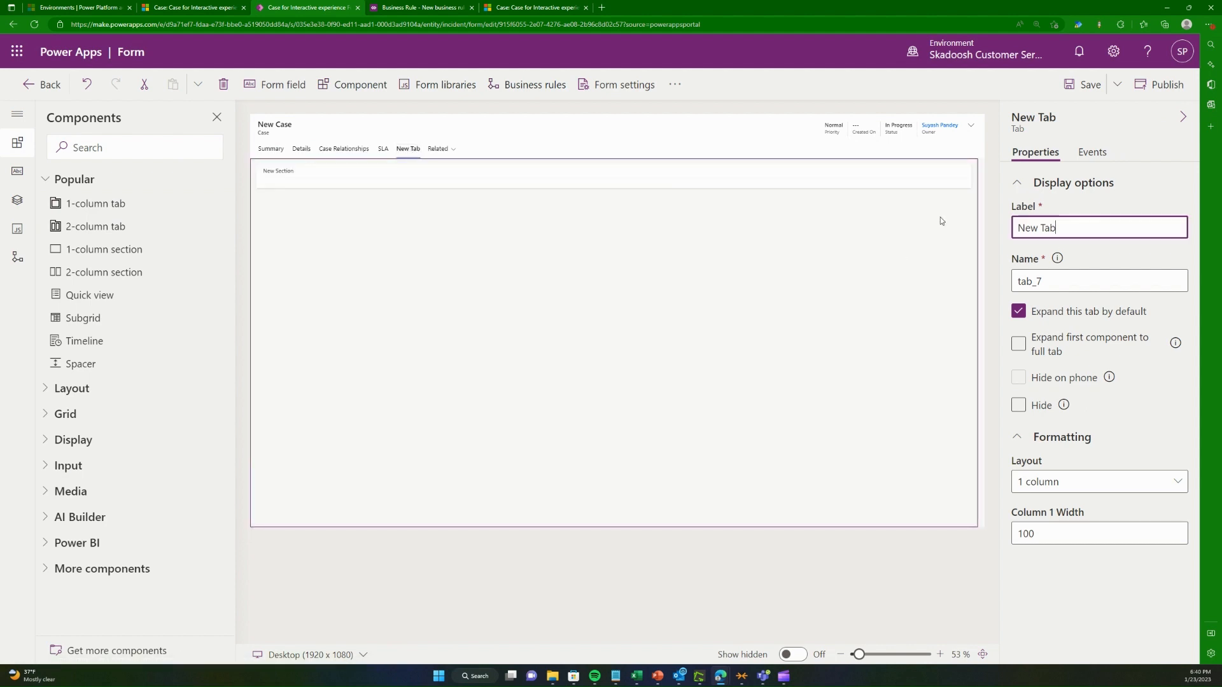
{"action": "key", "text": "ctrl+a"}
{"action": "type", "text": "RCA"}
{"action": "key", "text": "BackSpace"}
{"action": "key", "text": "BackSpace"}
{"action": "key", "text": "BackSpace"}
{"action": "type", "text": "aud"}
{"action": "key", "text": "BackSpace"}
{"action": "key", "text": "BackSpace"}
{"action": "key", "text": "BackSpace"}
{"action": "type", "text": "Cae"}
{"action": "key", "text": "BackSpace"}
{"action": "type", "text": "se Investigation"}
{"action": "left_click", "coordinate": [1085, 84]}
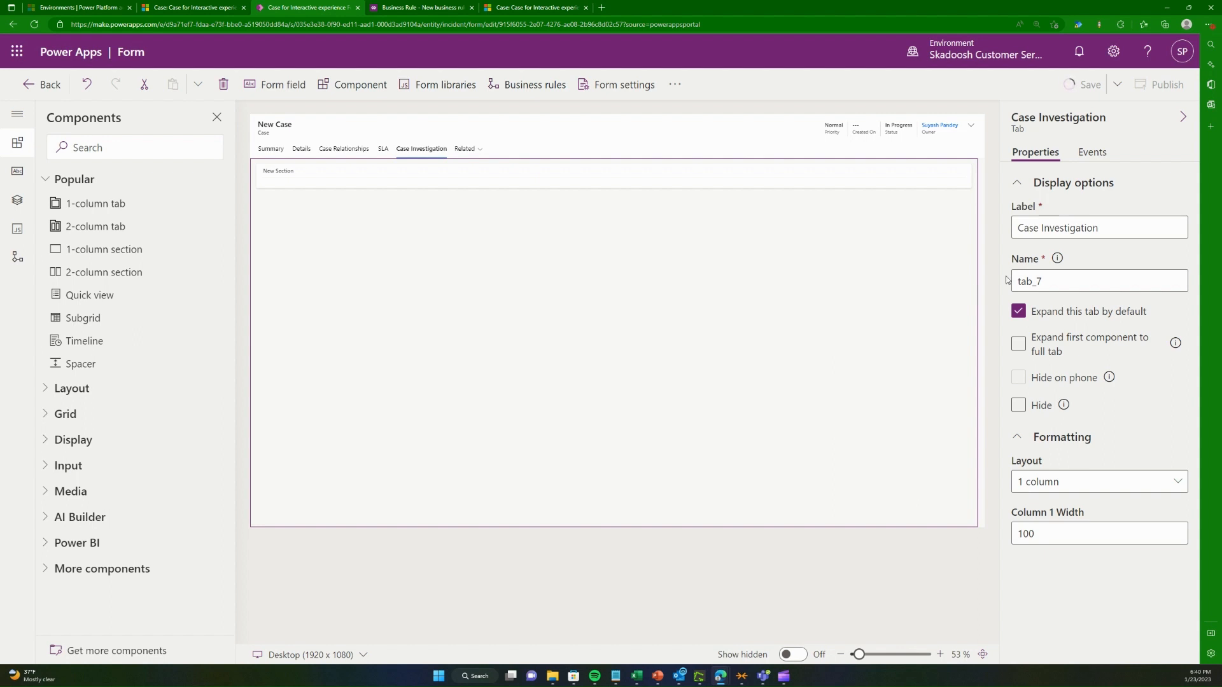
Step: Change the tab's label to the plural "Case Investigations" and save the form again
{"action": "left_click", "coordinate": [1120, 229]}
{"action": "type", "text": "s"}
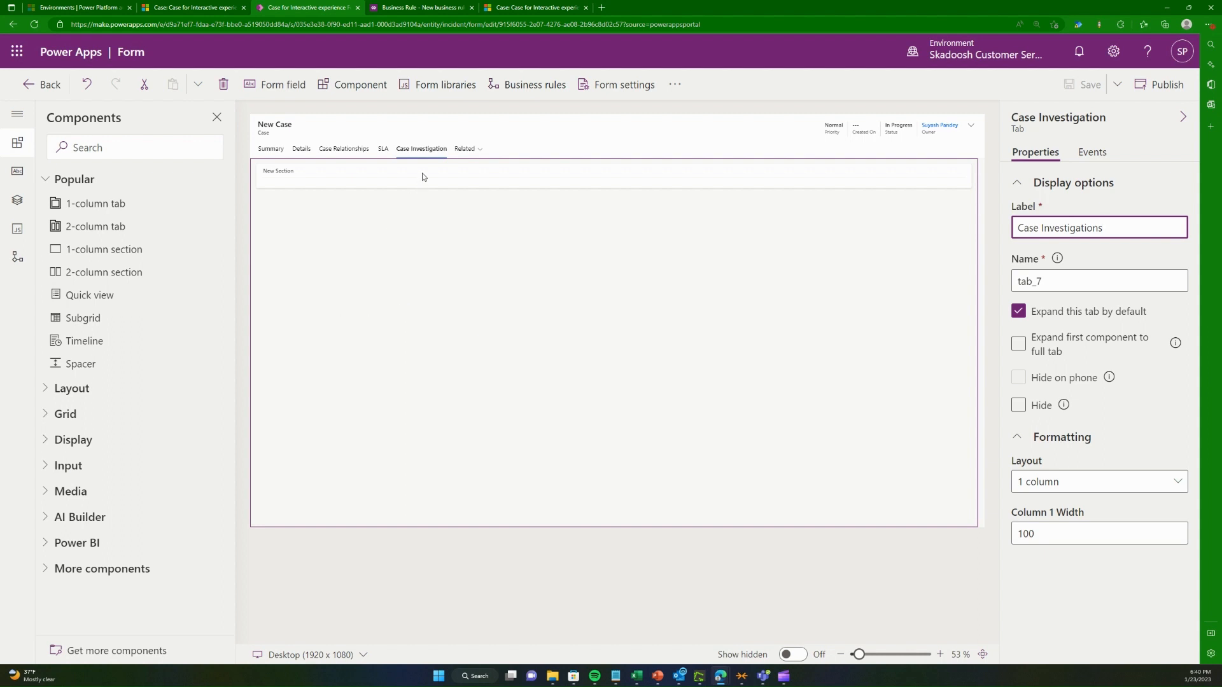
{"action": "left_click", "coordinate": [858, 587]}
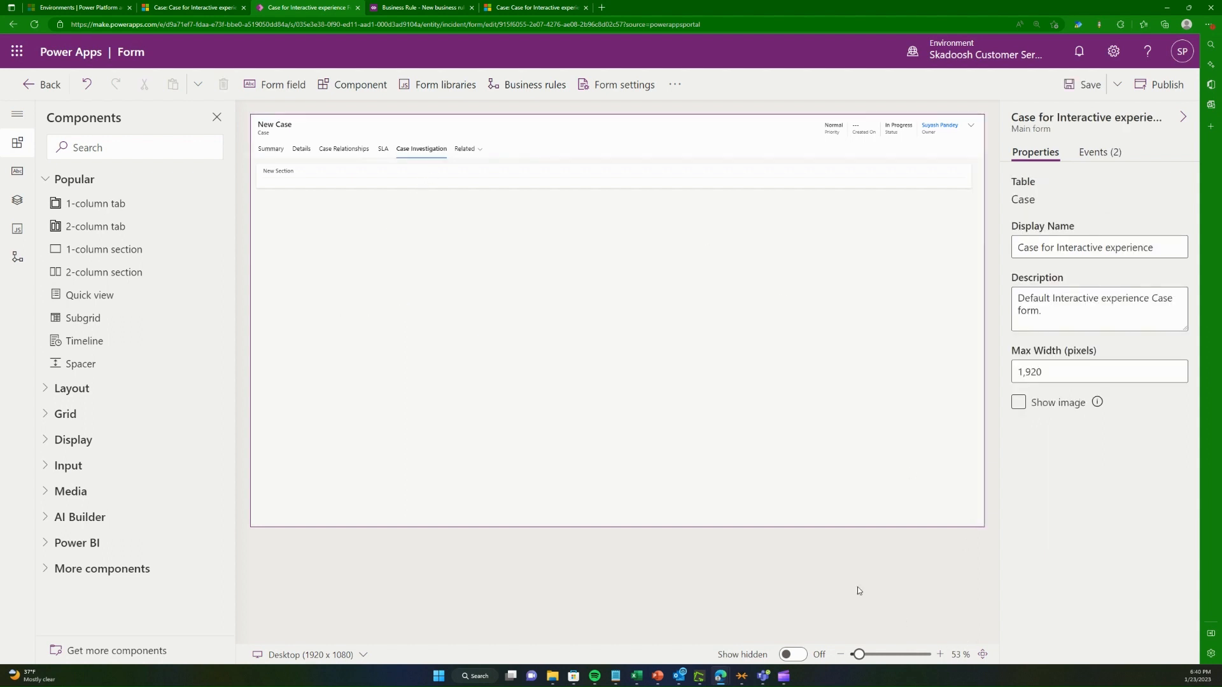
{"action": "left_click", "coordinate": [1083, 84]}
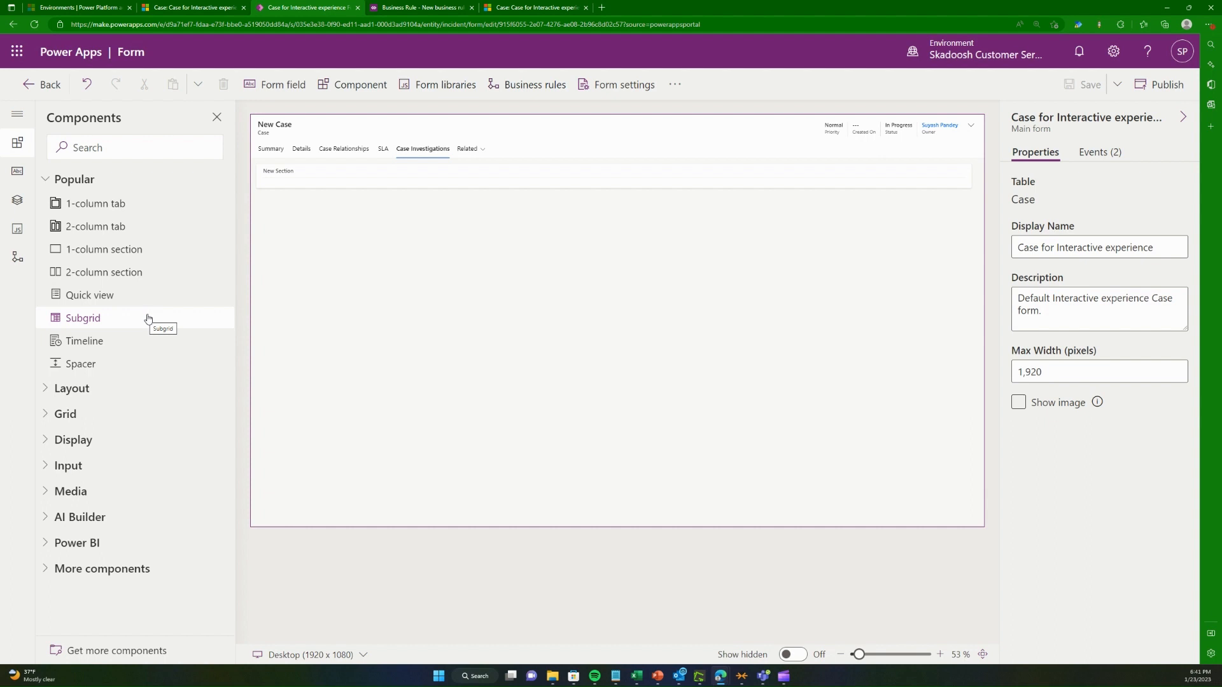
Step: Insert a subgrid into the Case Investigations tab's section, keeping the preselected table and default view with Show related records off
{"action": "left_click_drag", "start_coordinate": [147, 317], "coordinate": [469, 181]}
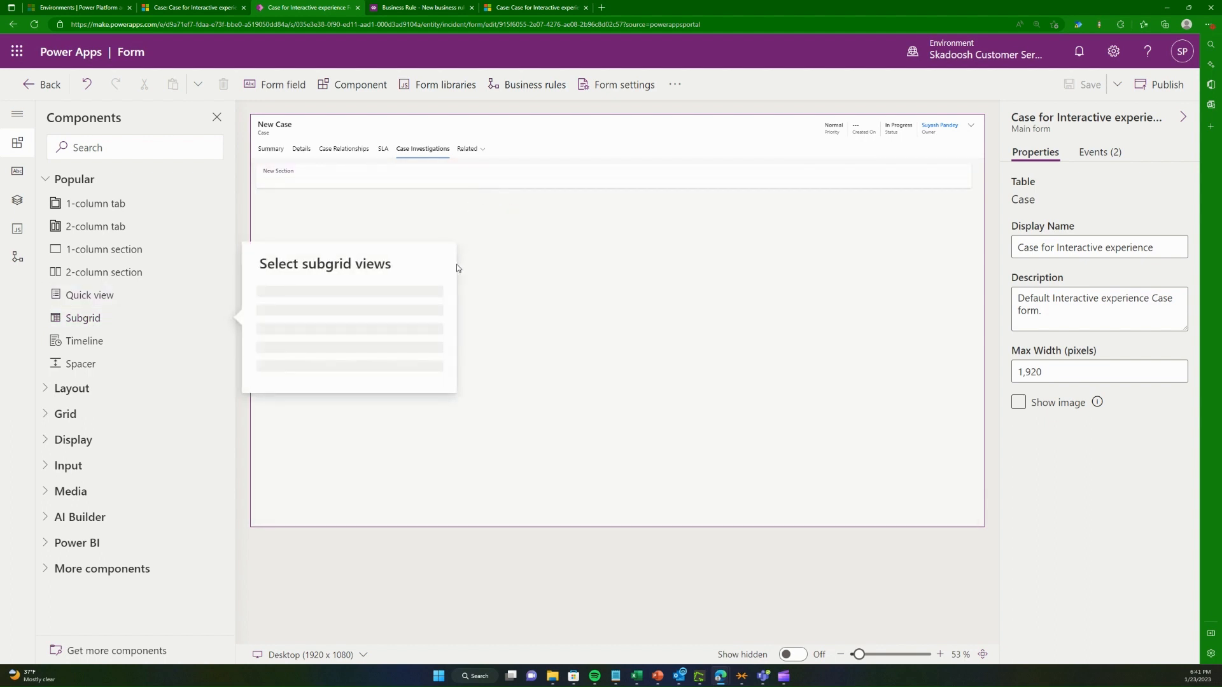
{"action": "left_click", "coordinate": [401, 179]}
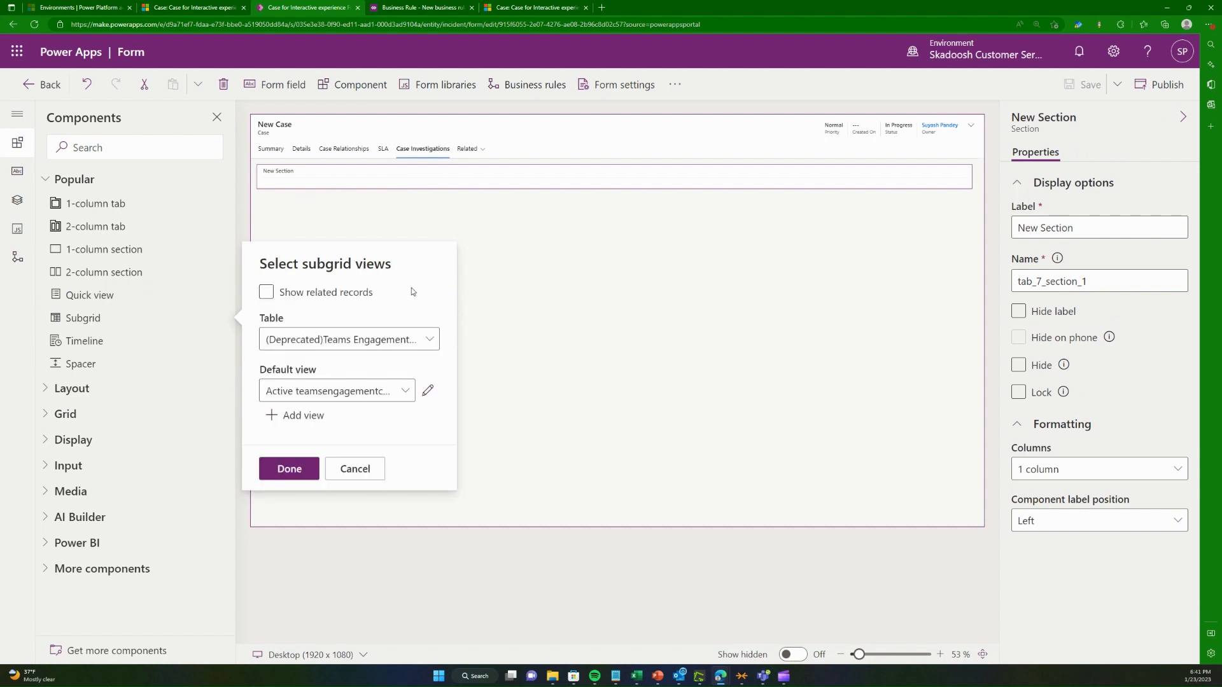
{"action": "left_click", "coordinate": [289, 469]}
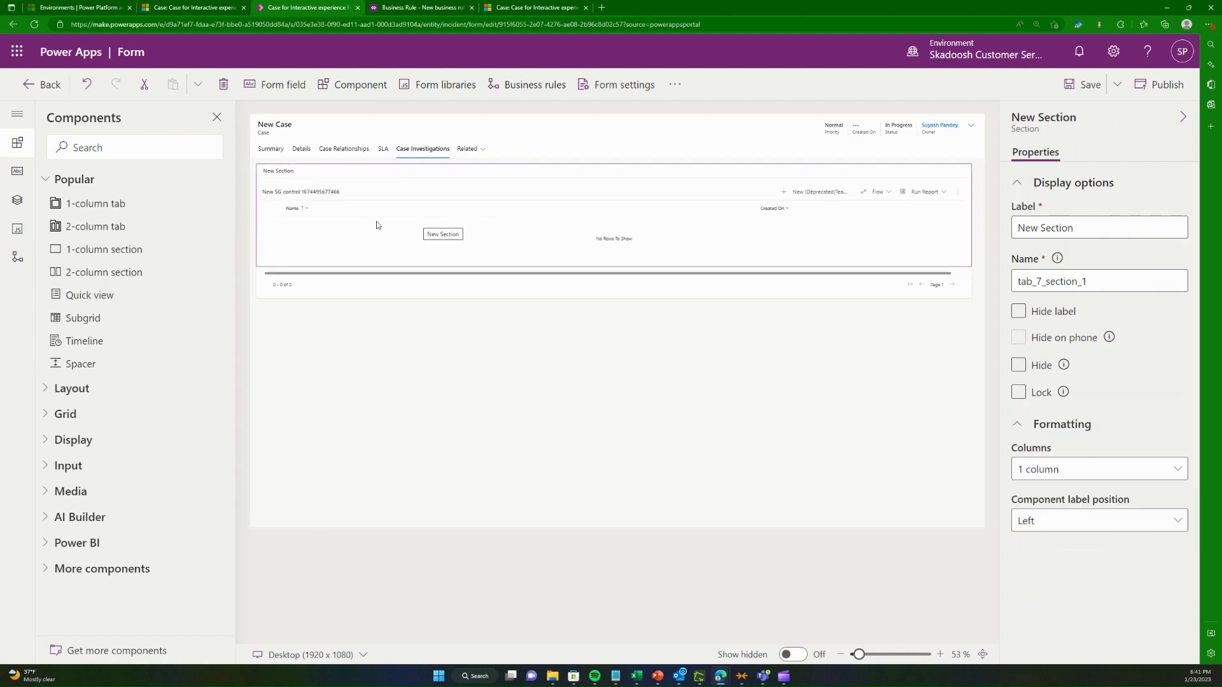
Step: Set the new subgrid's label to "Case Investigations"
{"action": "left_click", "coordinate": [294, 195]}
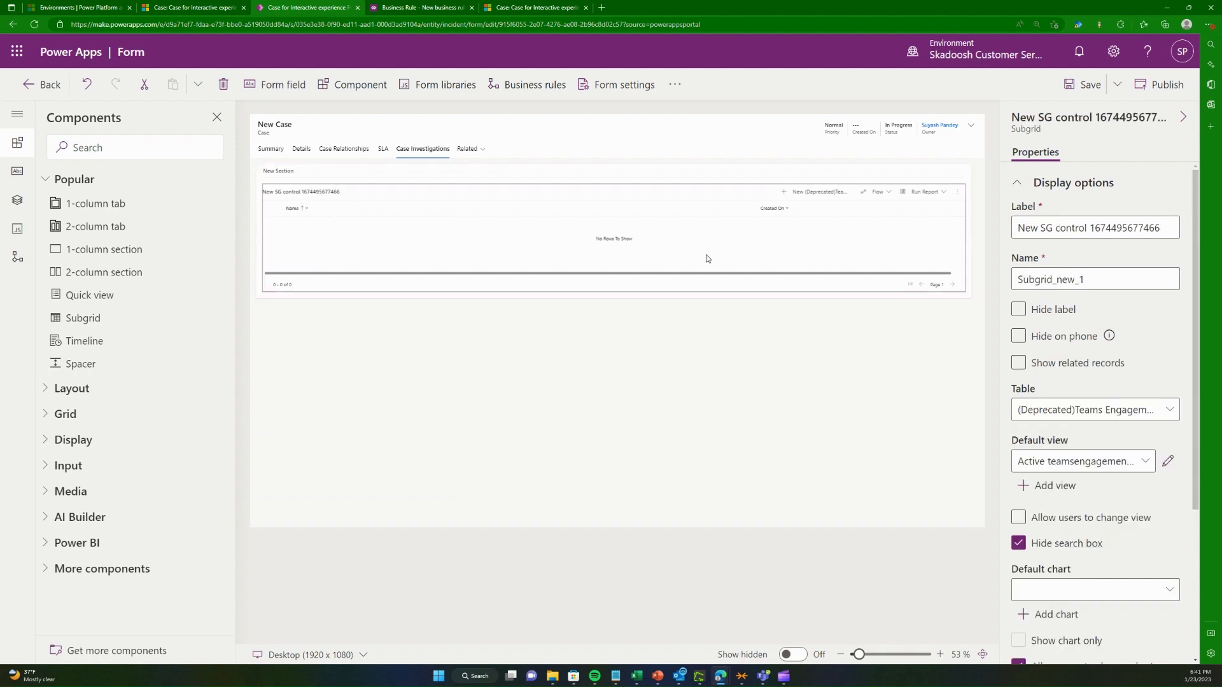
{"action": "triple_click", "coordinate": [1144, 238]}
{"action": "type", "text": "Case"}
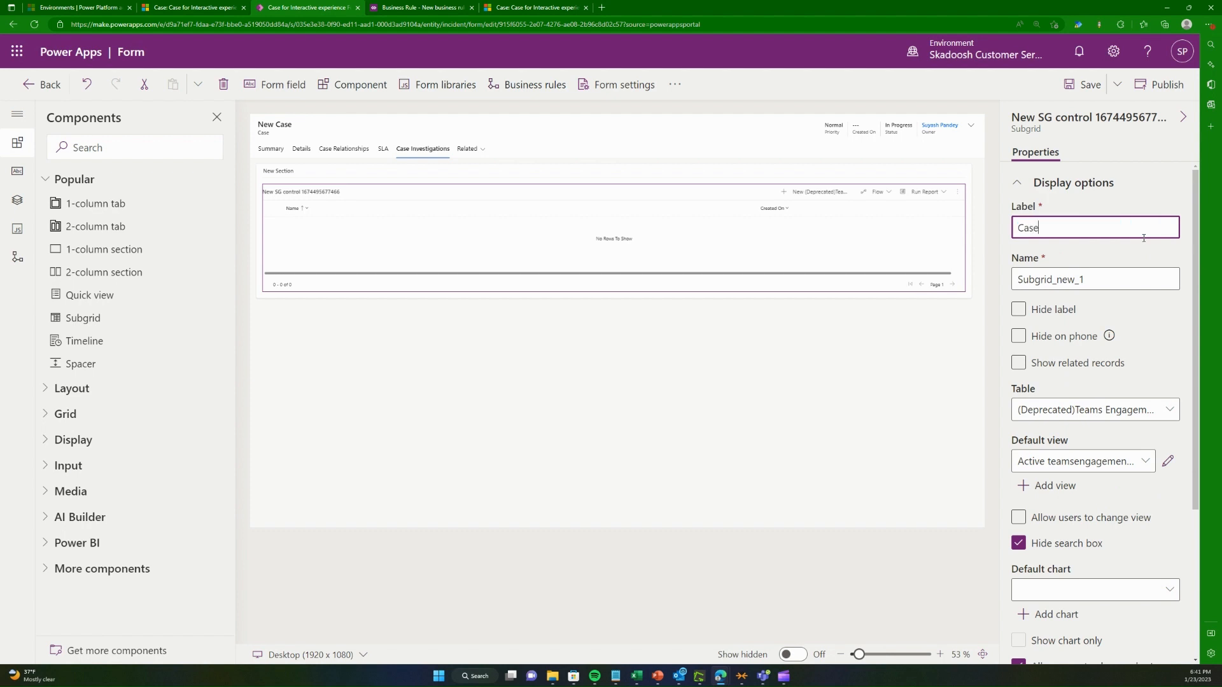
{"action": "type", "text": "Investigations"}
{"action": "key", "text": "Tab"}
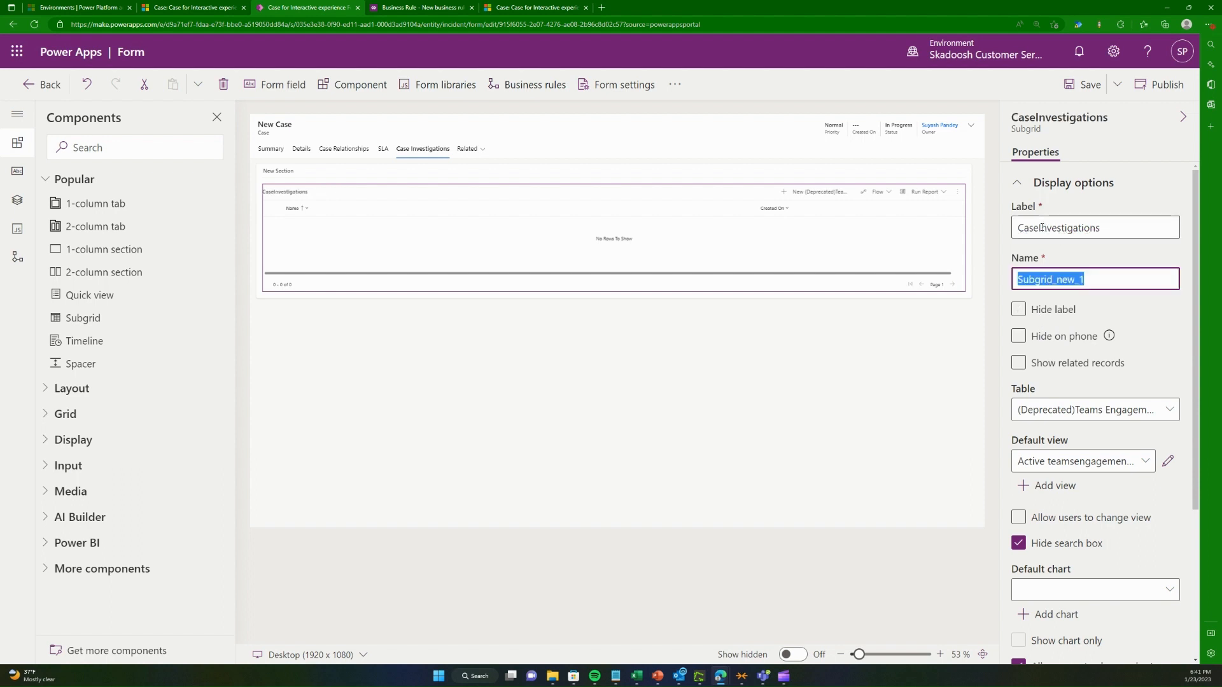
{"action": "left_click", "coordinate": [1040, 227]}
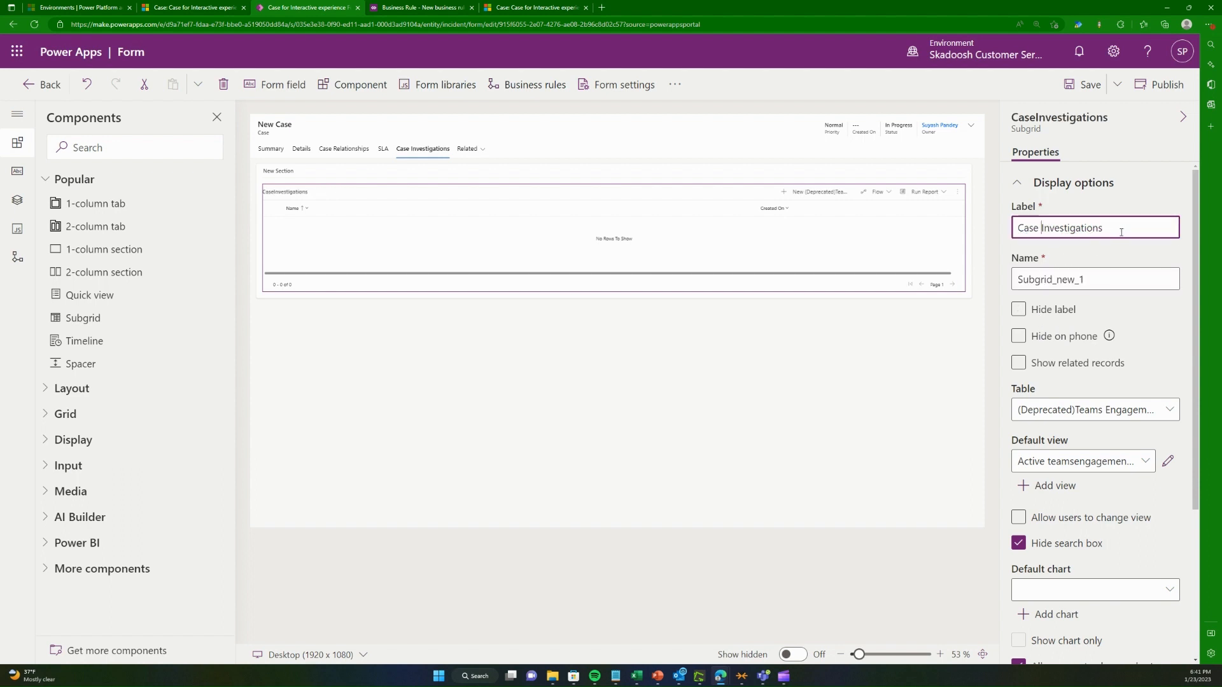
{"action": "key", "text": "Tab"}
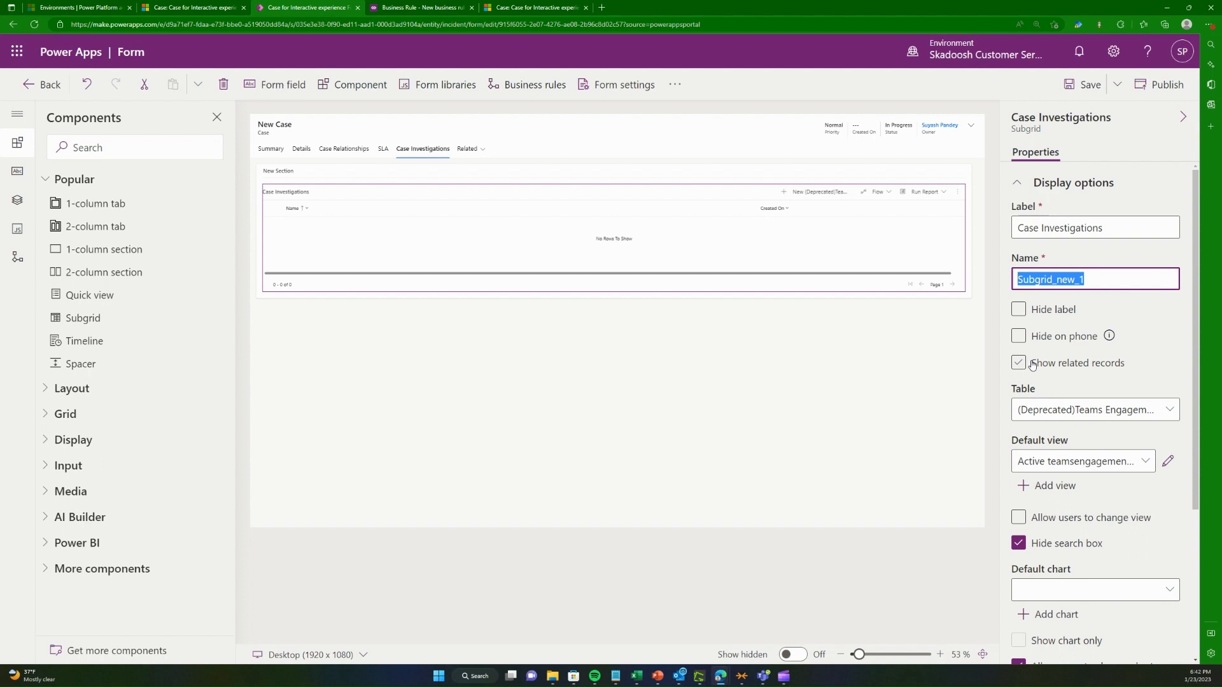
Step: Make the subgrid show related records from the Case Investigations (Case) table, with Active Case Investigations as the default view
{"action": "left_click", "coordinate": [1037, 366]}
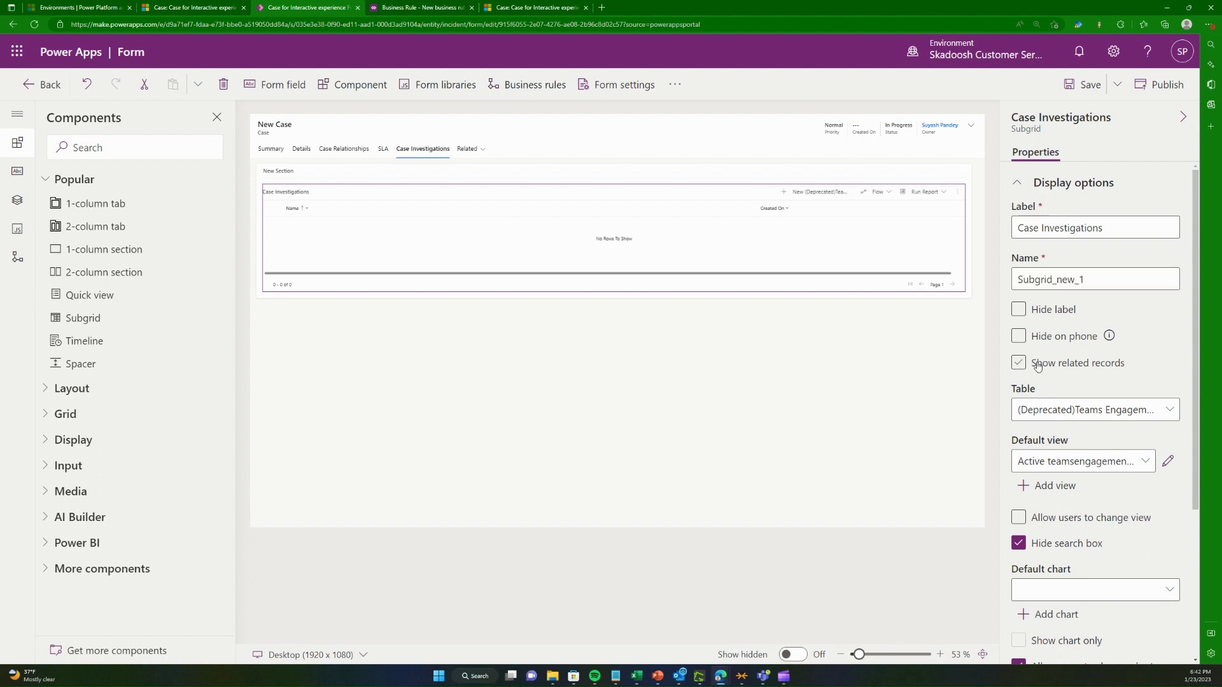
{"action": "left_click", "coordinate": [1047, 412]}
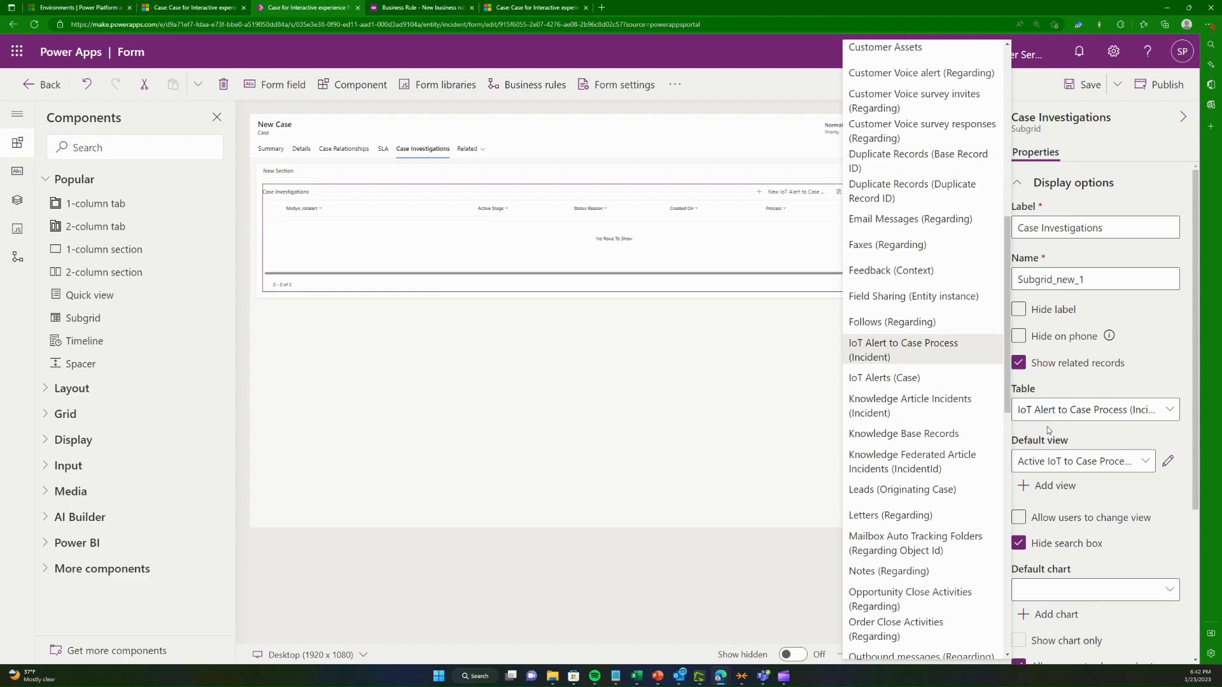
{"action": "scroll", "coordinate": [932, 492], "scroll_direction": "up", "scroll_amount": 4}
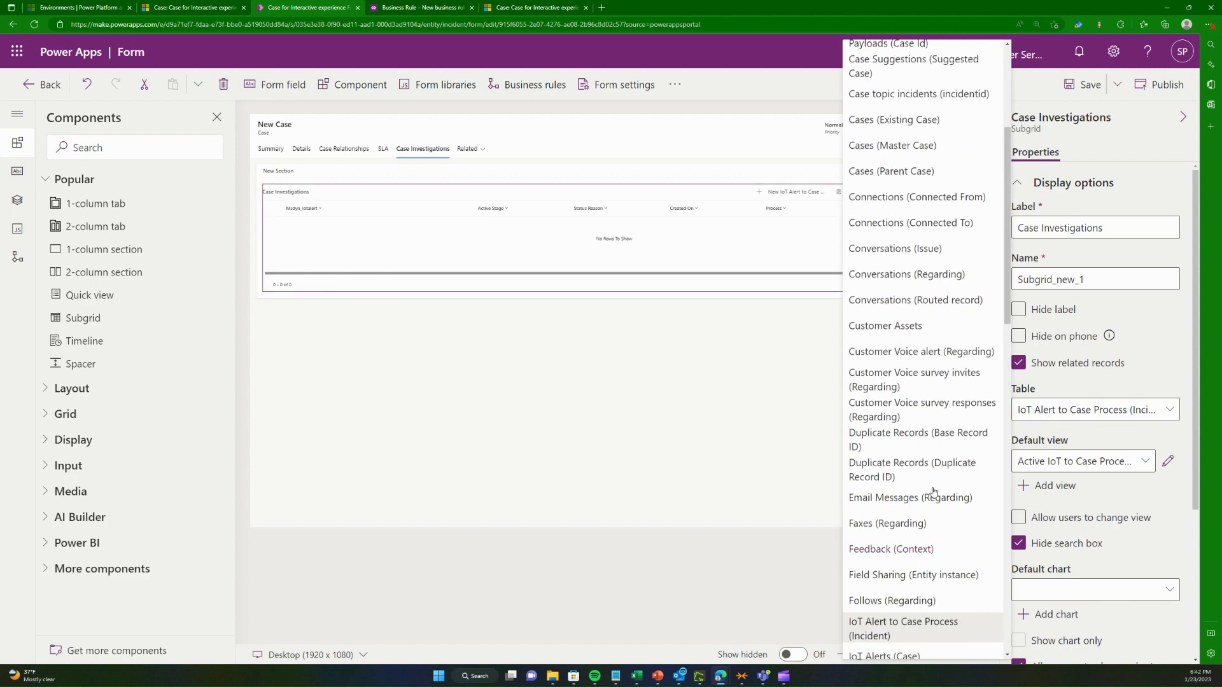
{"action": "scroll", "coordinate": [934, 492], "scroll_direction": "up", "scroll_amount": 4}
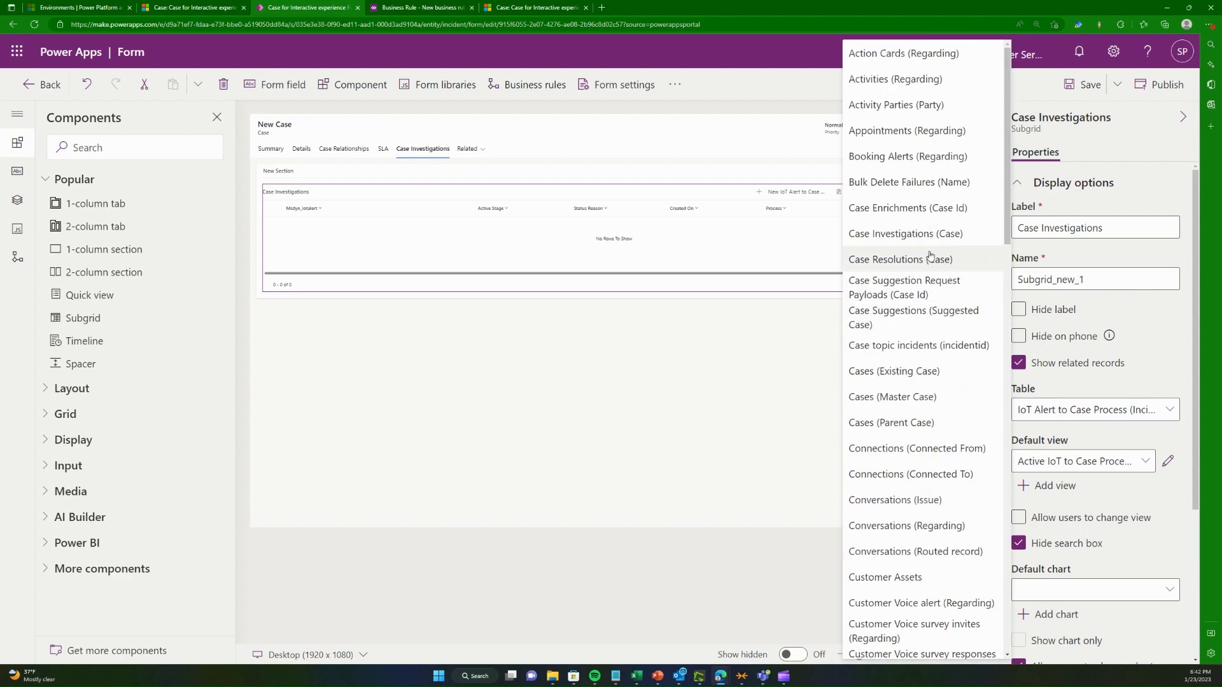
{"action": "scroll", "coordinate": [930, 255], "scroll_direction": "down", "scroll_amount": 20}
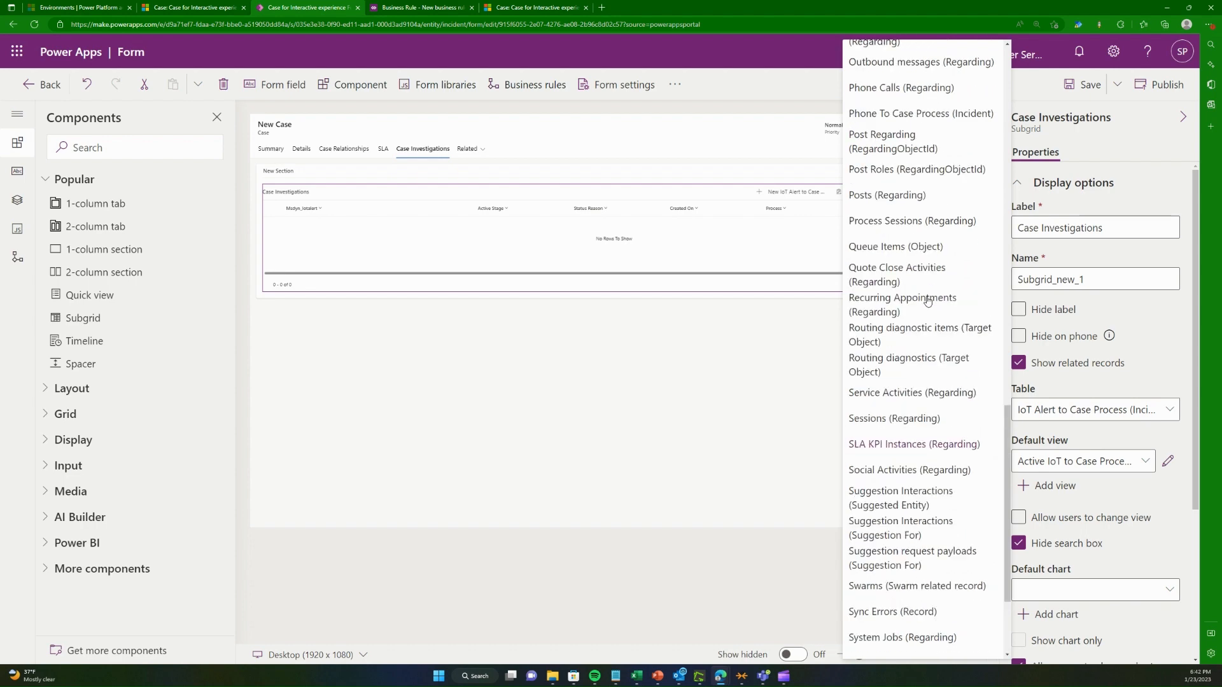
{"action": "scroll", "coordinate": [927, 300], "scroll_direction": "up", "scroll_amount": 20}
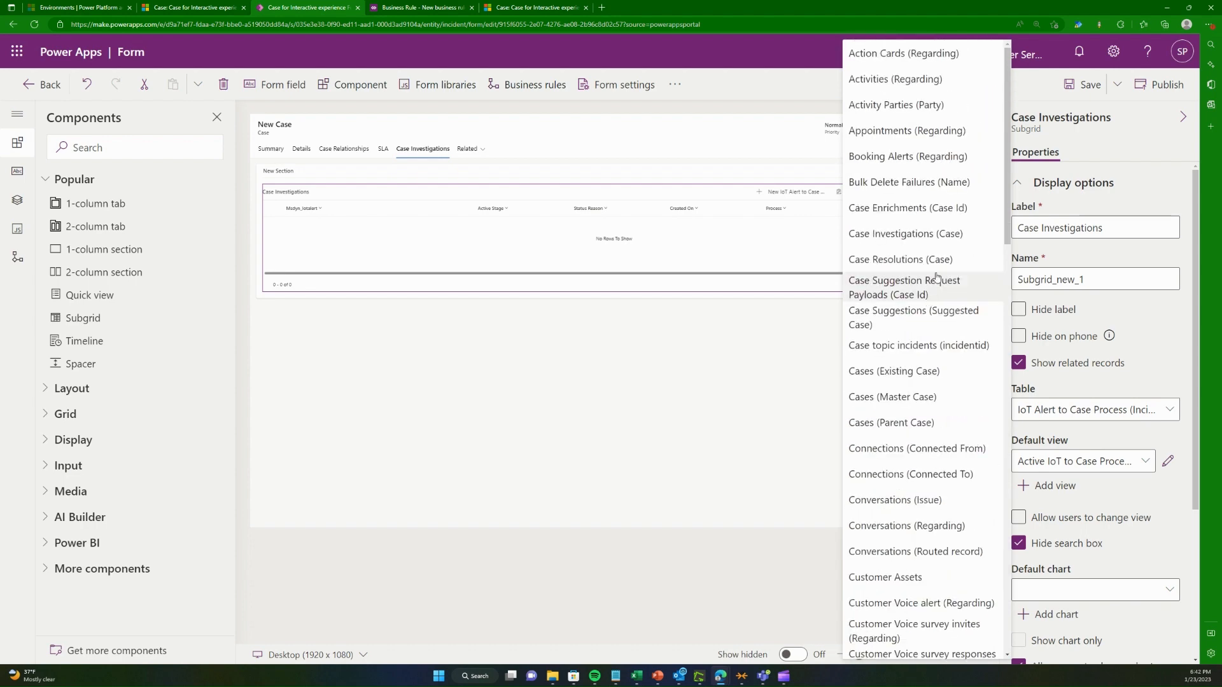
{"action": "left_click", "coordinate": [938, 241]}
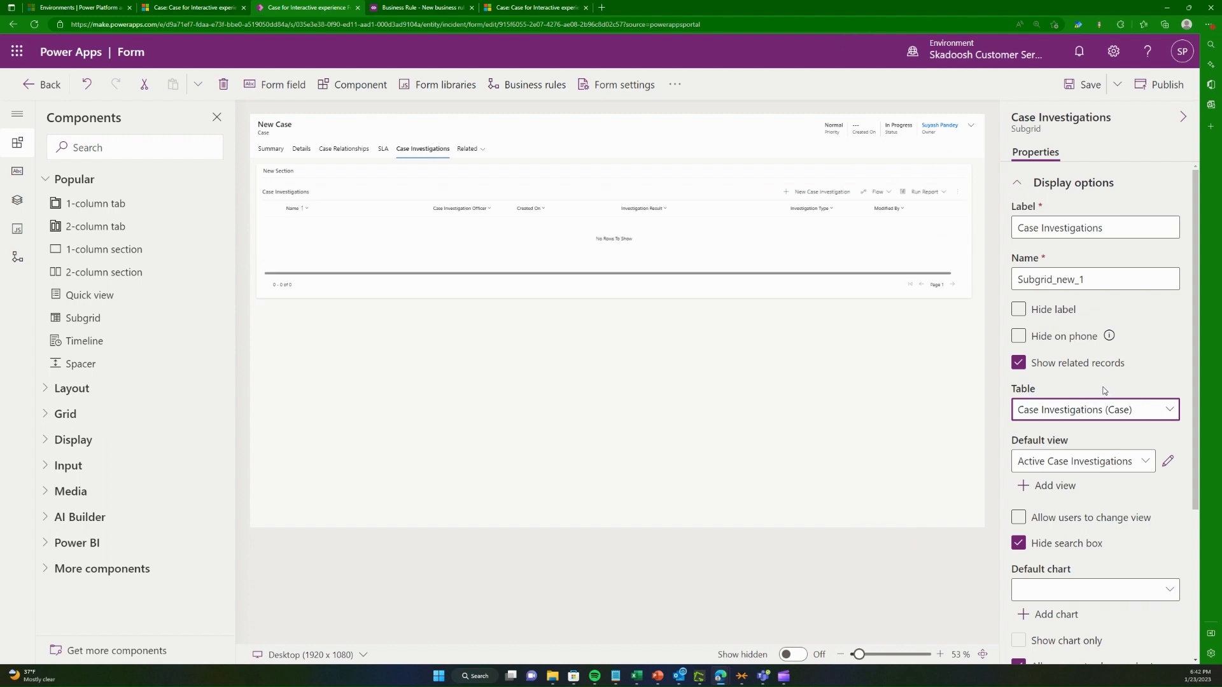
{"action": "left_click", "coordinate": [1091, 463]}
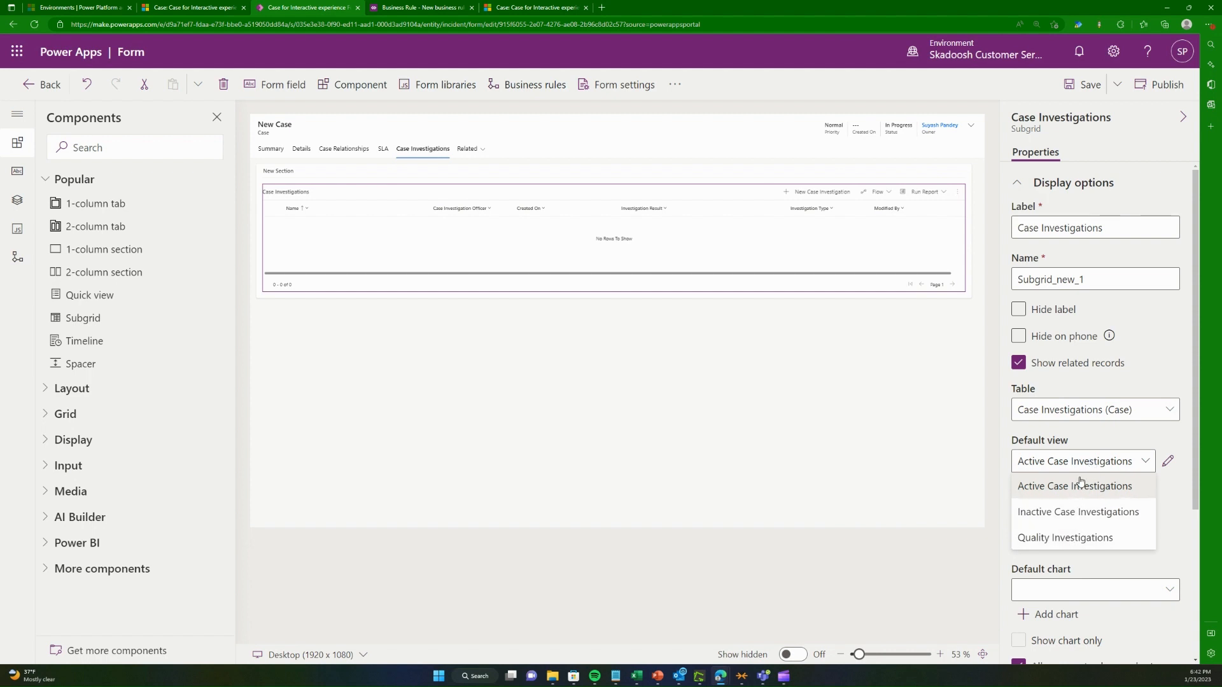
{"action": "left_click", "coordinate": [1073, 487]}
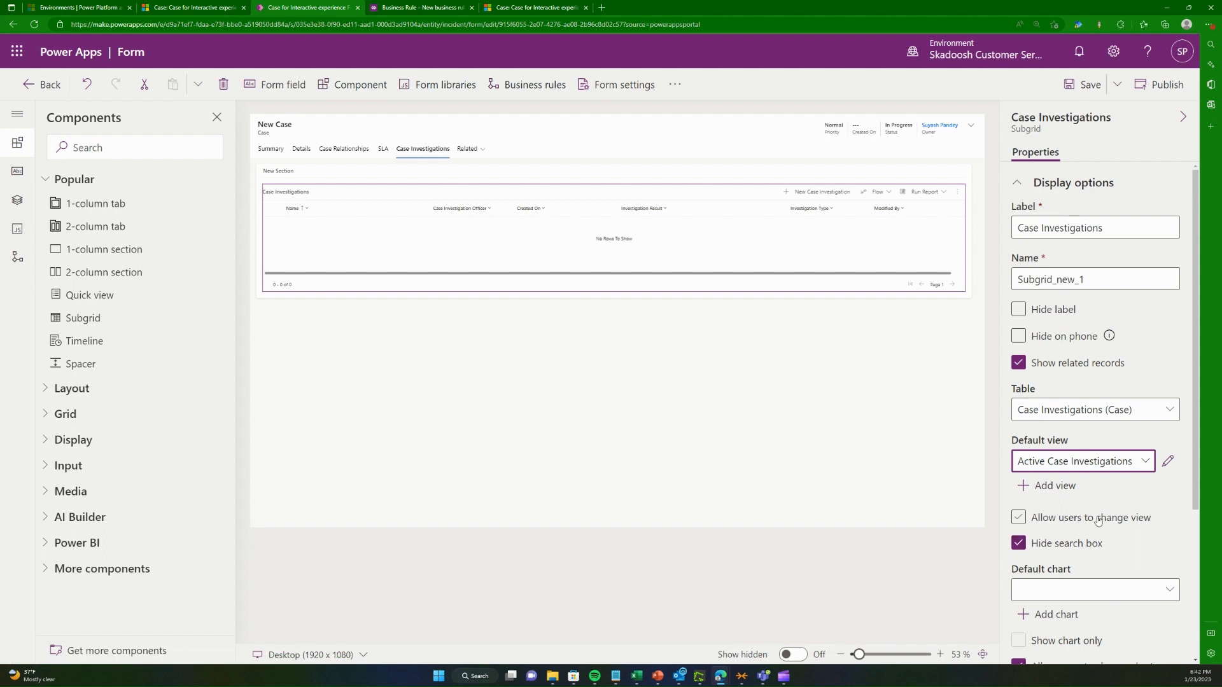
Step: Set the subgrid's maximum number of rows to 8 with Use available space on, and save and publish the form
{"action": "scroll", "coordinate": [1097, 521], "scroll_direction": "down", "scroll_amount": 2}
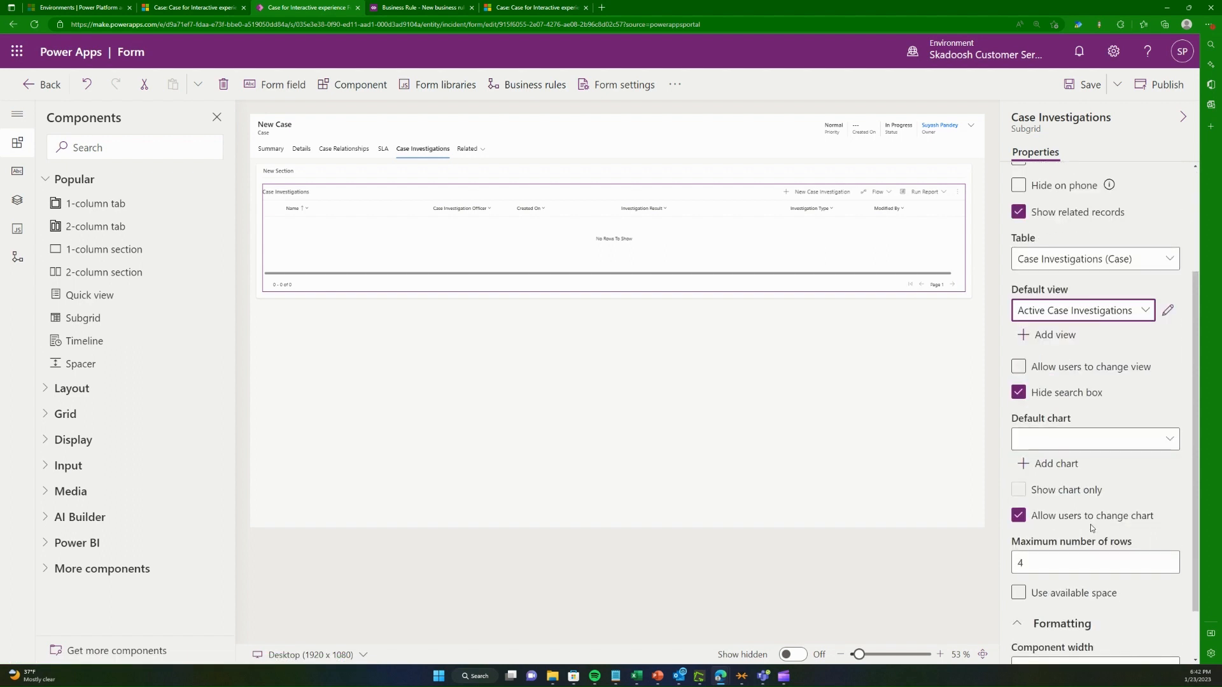
{"action": "left_click", "coordinate": [1060, 560]}
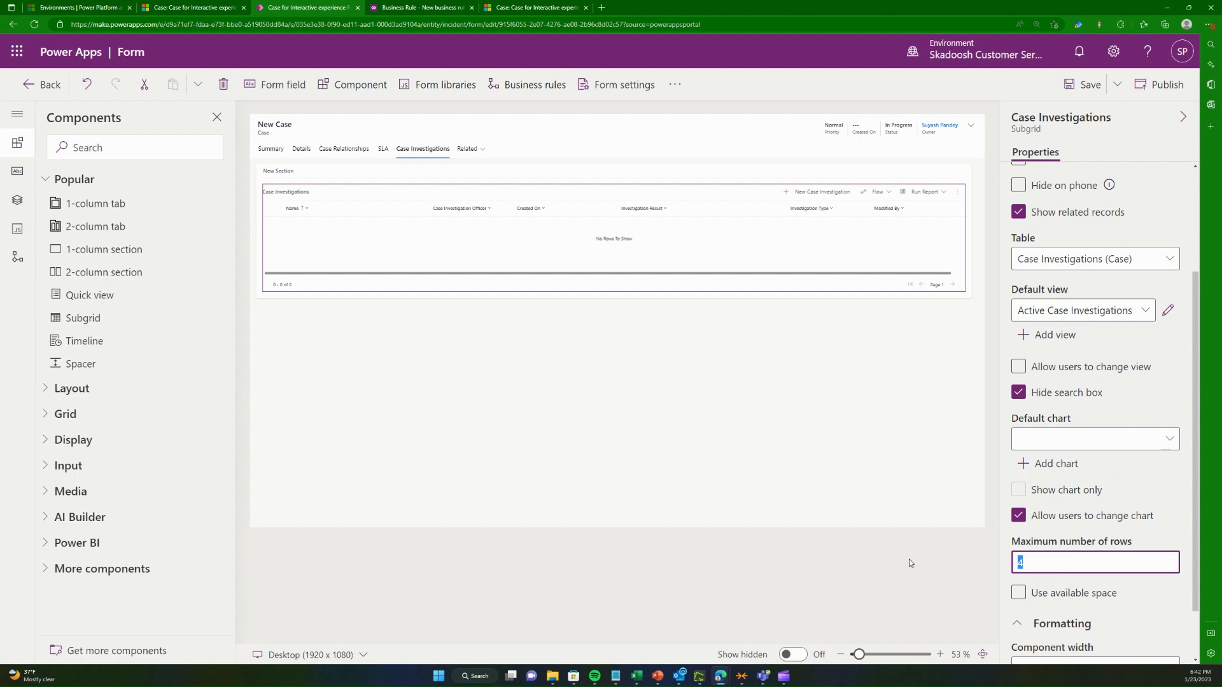
{"action": "type", "text": "8"}
{"action": "key", "text": "Tab"}
{"action": "left_click", "coordinate": [1044, 593]}
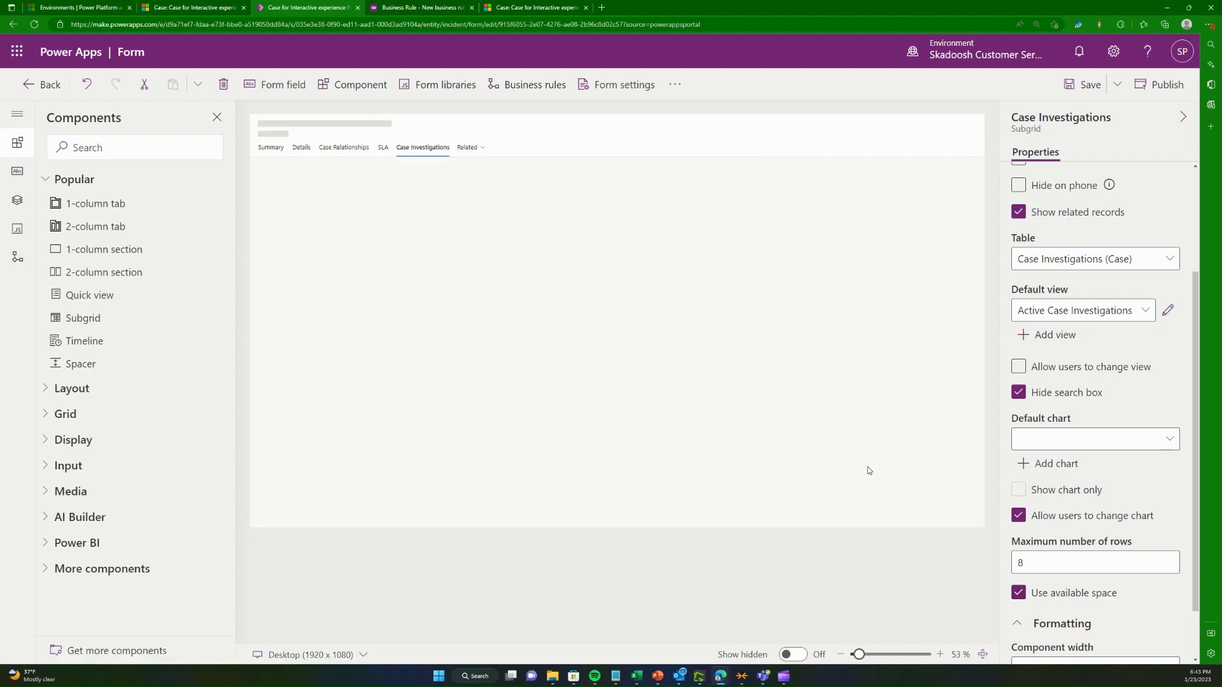
{"action": "scroll", "coordinate": [1108, 545], "scroll_direction": "down", "scroll_amount": 1}
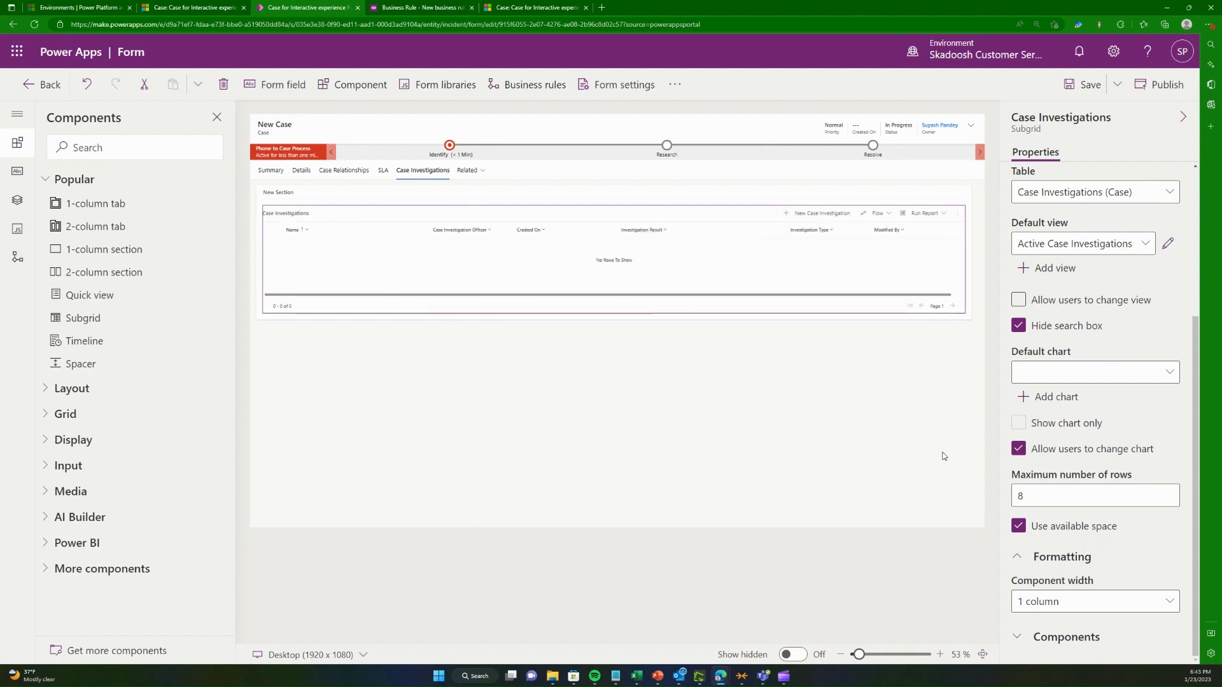
{"action": "left_click", "coordinate": [1096, 79]}
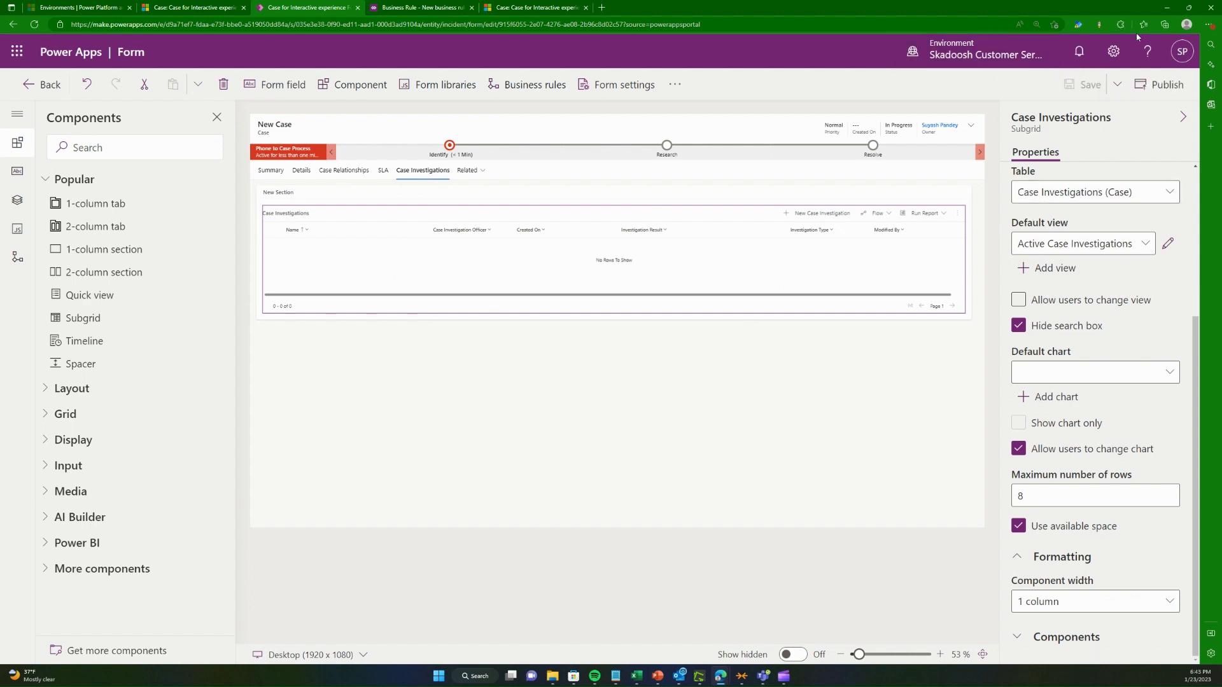
{"action": "left_click", "coordinate": [1160, 84]}
Step: Switch to the Customer Service Hub, reload the "A Mineral Build Up in Water Supply" case and show its Case Investigations tab
{"action": "left_click", "coordinate": [190, 8]}
{"action": "left_click", "coordinate": [460, 6]}
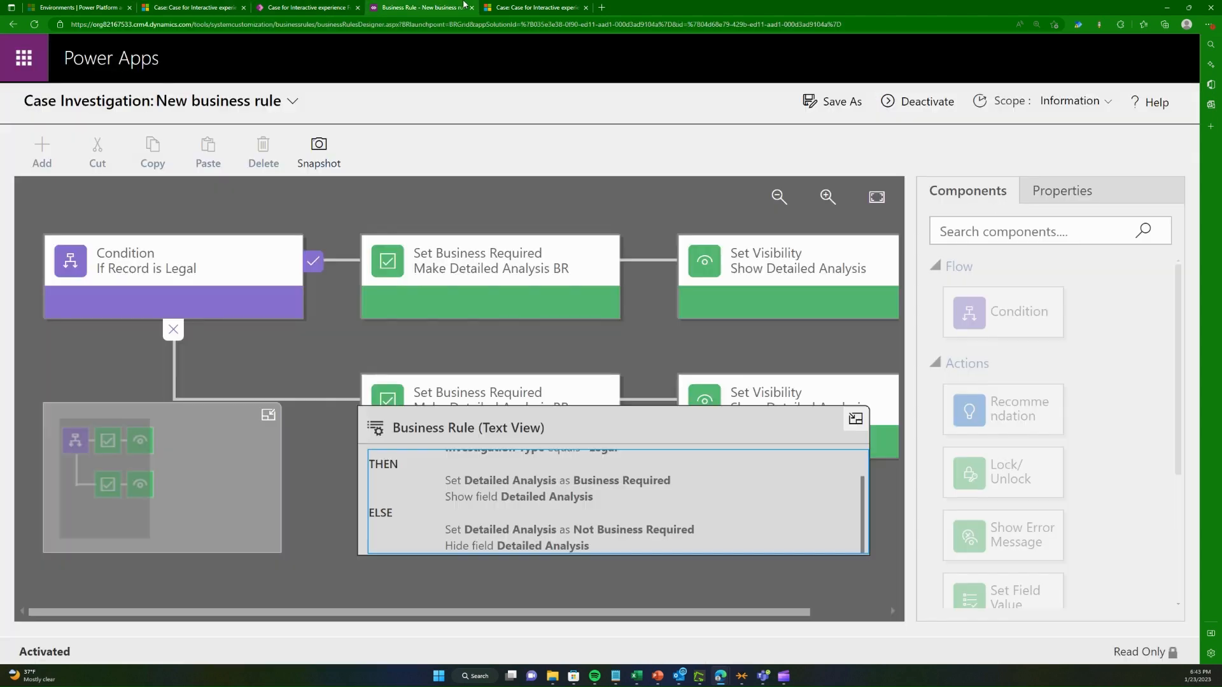
{"action": "left_click", "coordinate": [532, 6]}
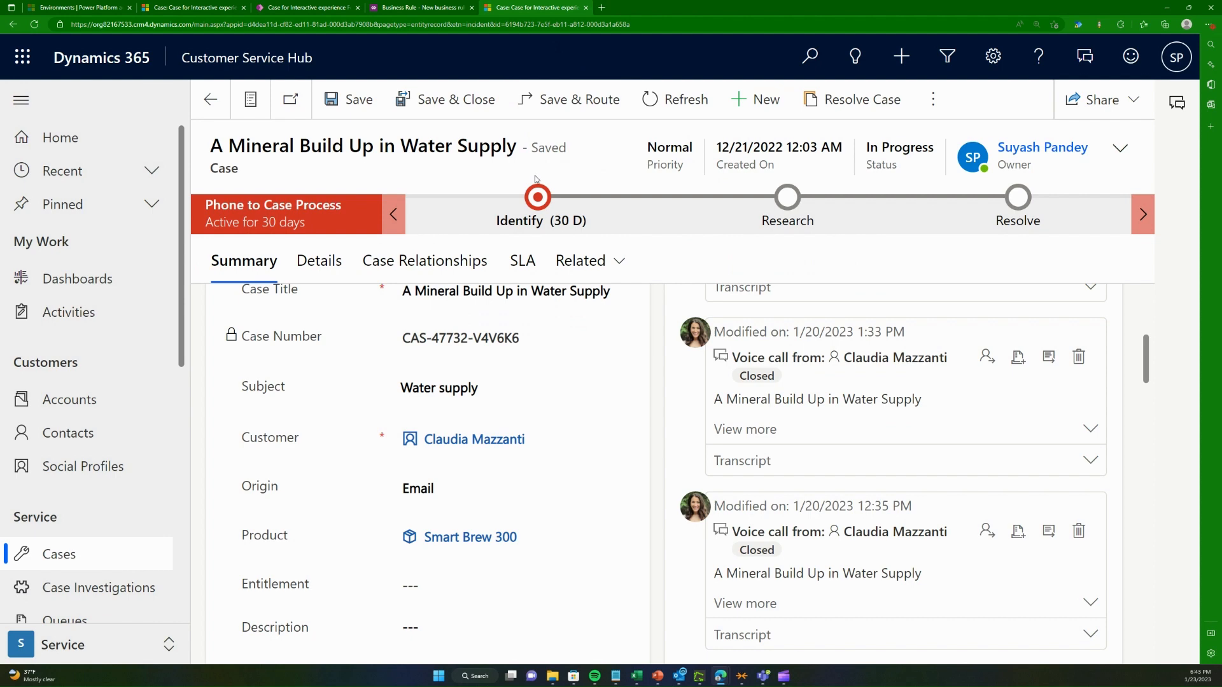
{"action": "key", "text": "ctrl+minus"}
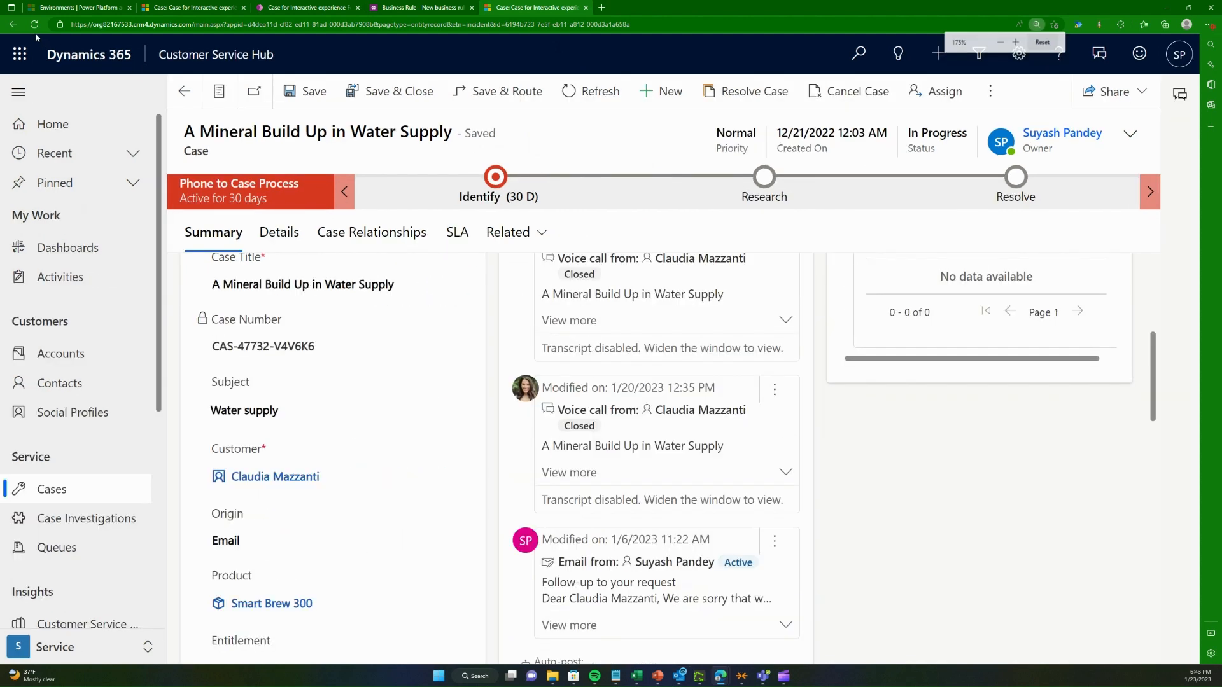
{"action": "left_click", "coordinate": [34, 27]}
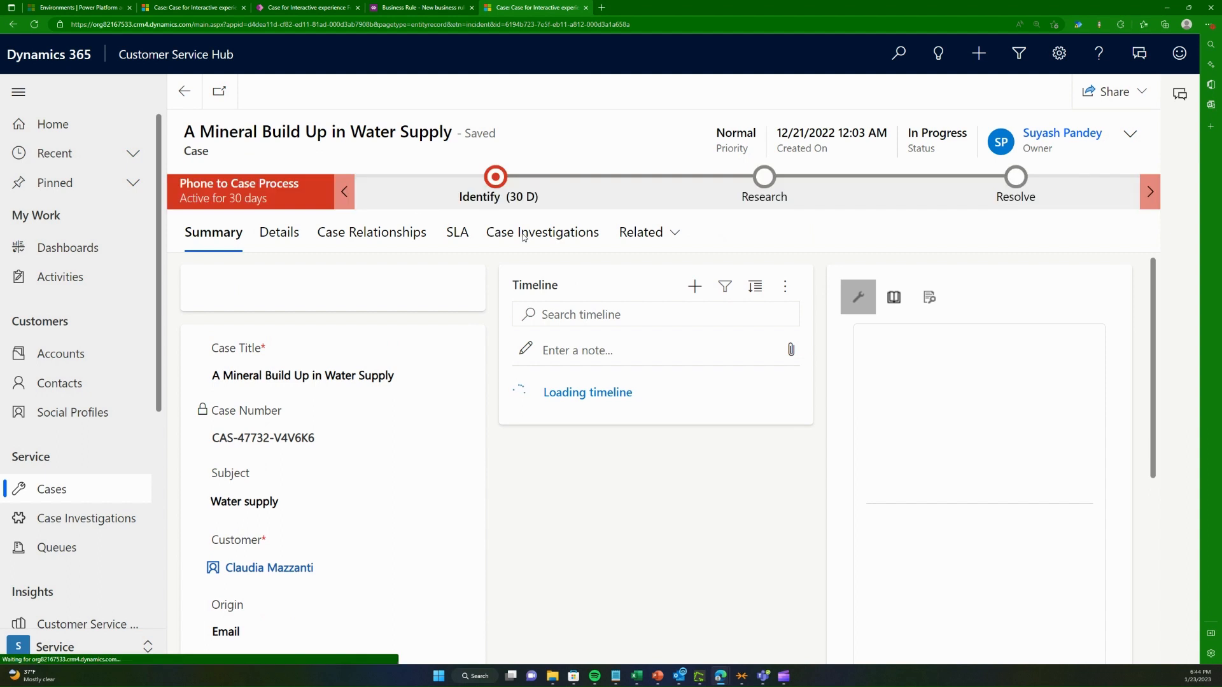
{"action": "left_click_drag", "start_coordinate": [523, 236], "coordinate": [532, 236]}
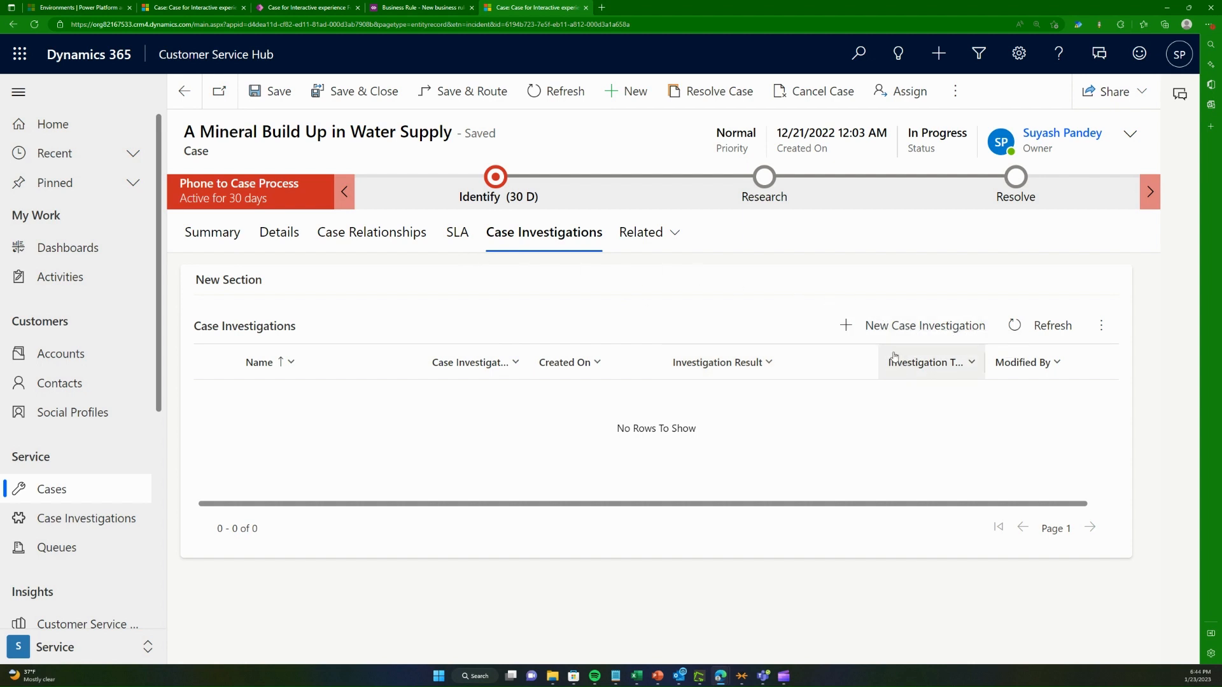
Step: Start a new case investigation from the case's subgrid, name it "Inv 23" and assign the case investigation officer
{"action": "left_click", "coordinate": [928, 336]}
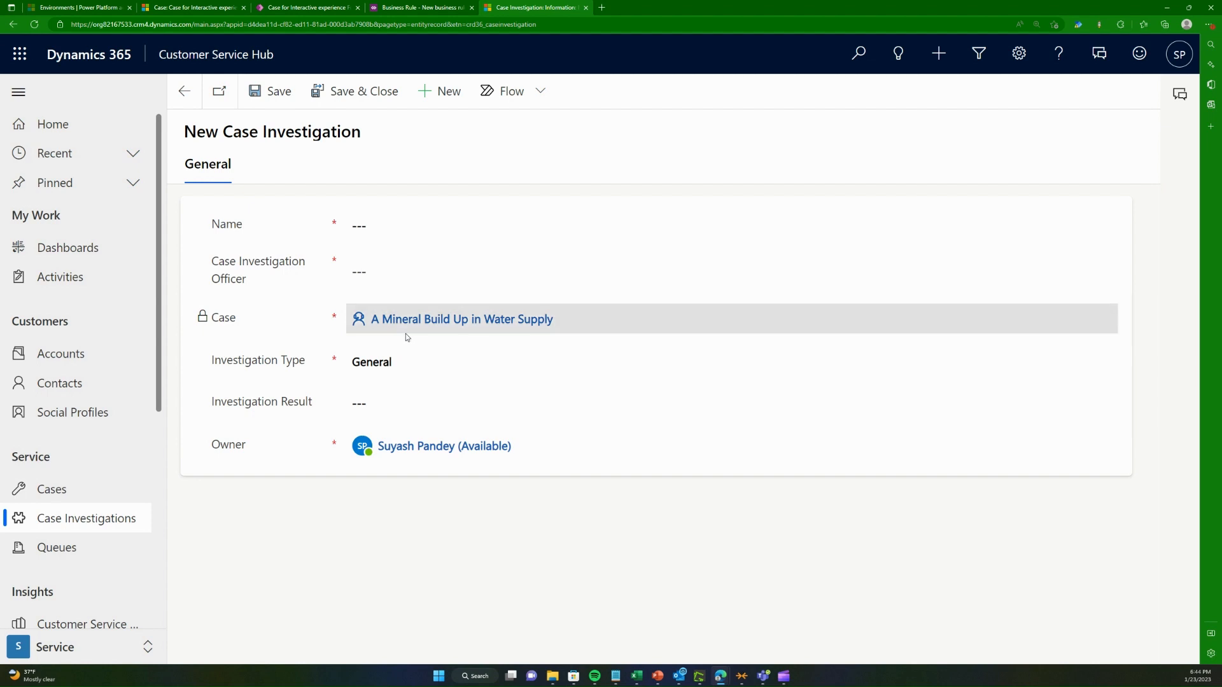
{"action": "left_click", "coordinate": [397, 227]}
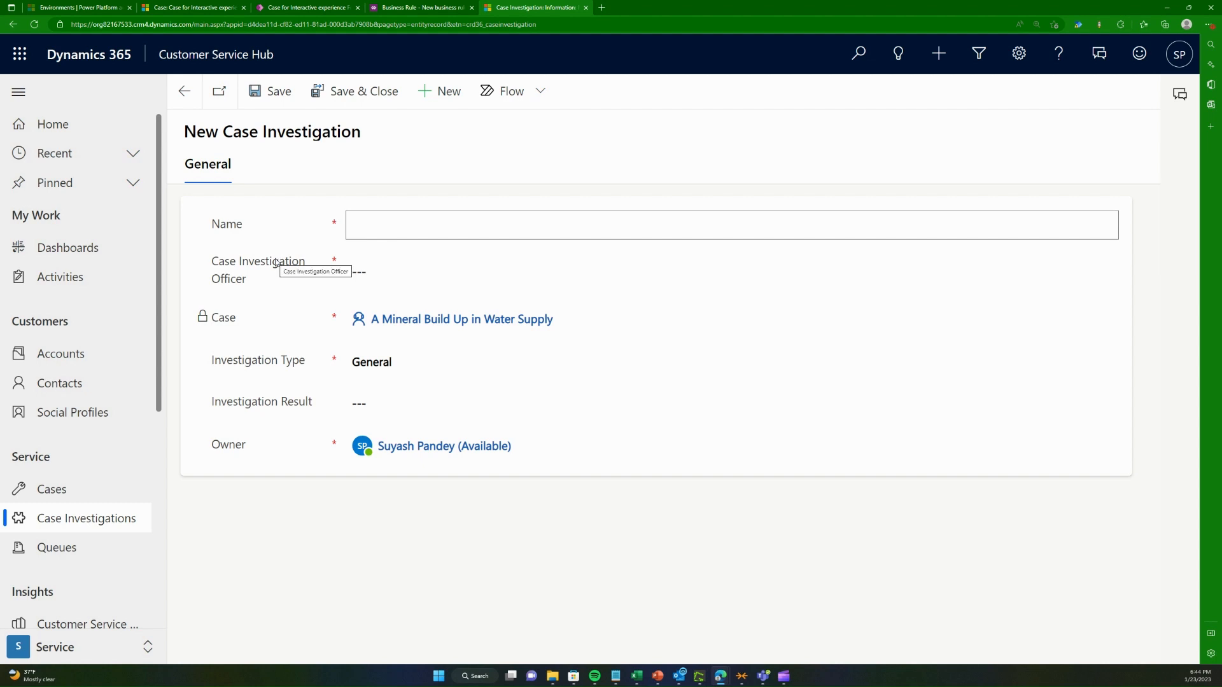
{"action": "type", "text": "Inv 23"}
{"action": "key", "text": "Tab"}
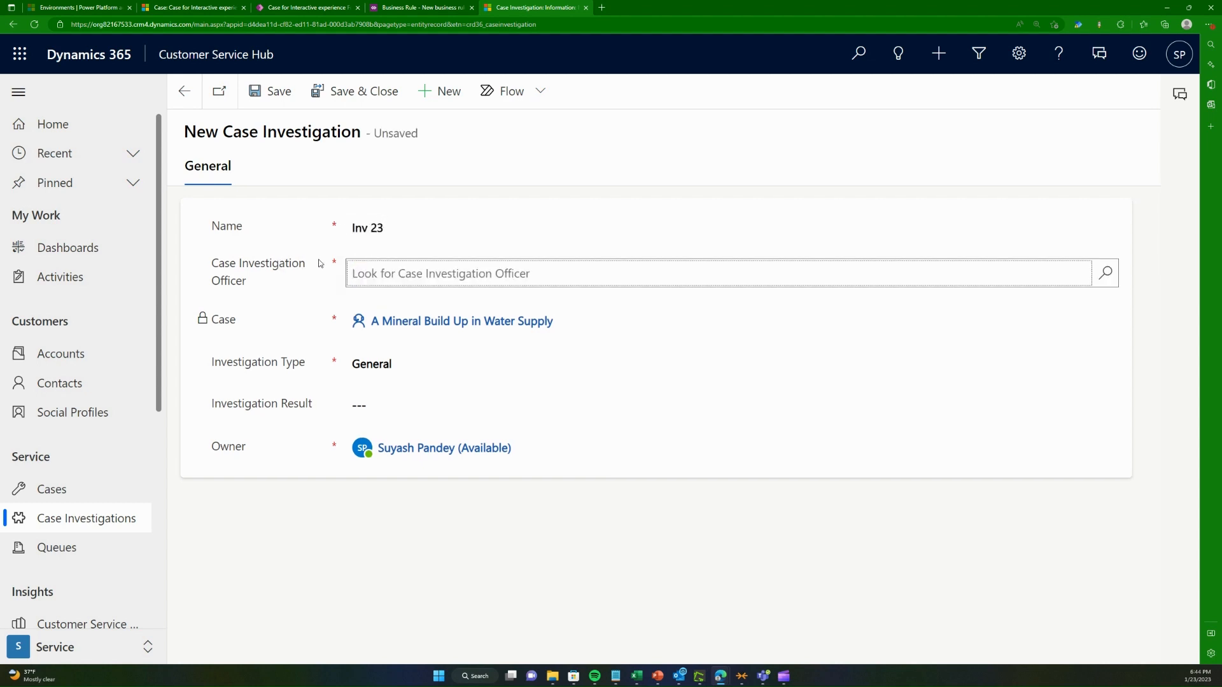
{"action": "left_click", "coordinate": [420, 283]}
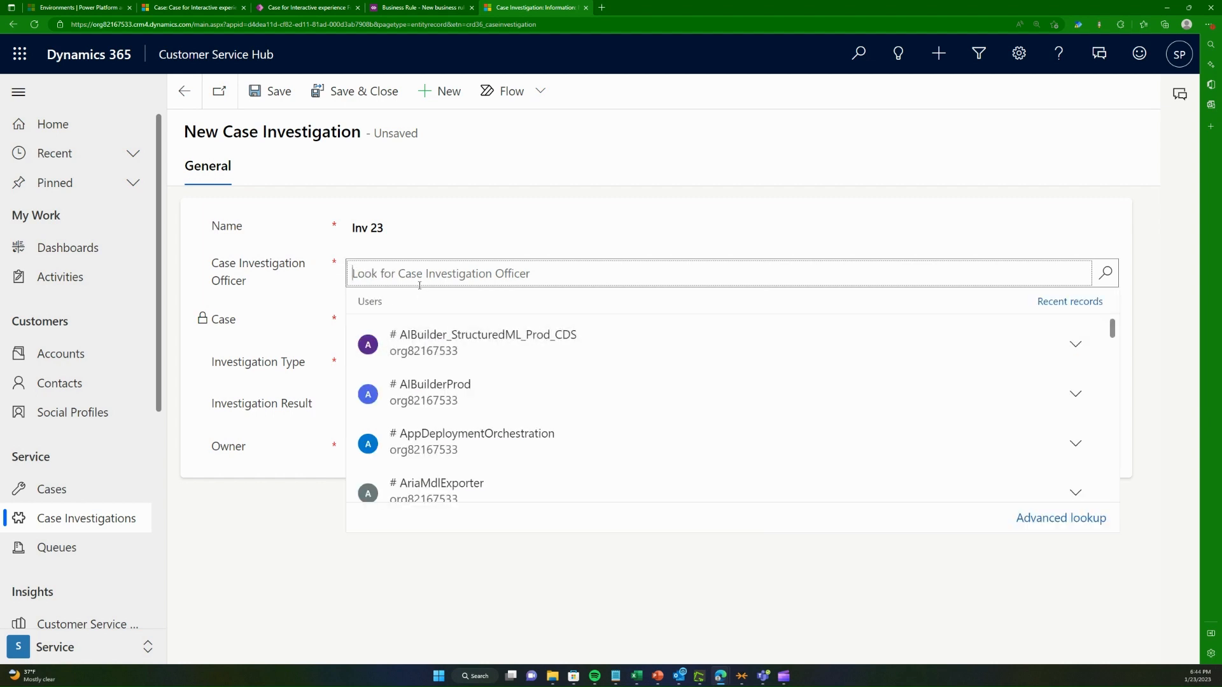
{"action": "type", "text": "suyash"}
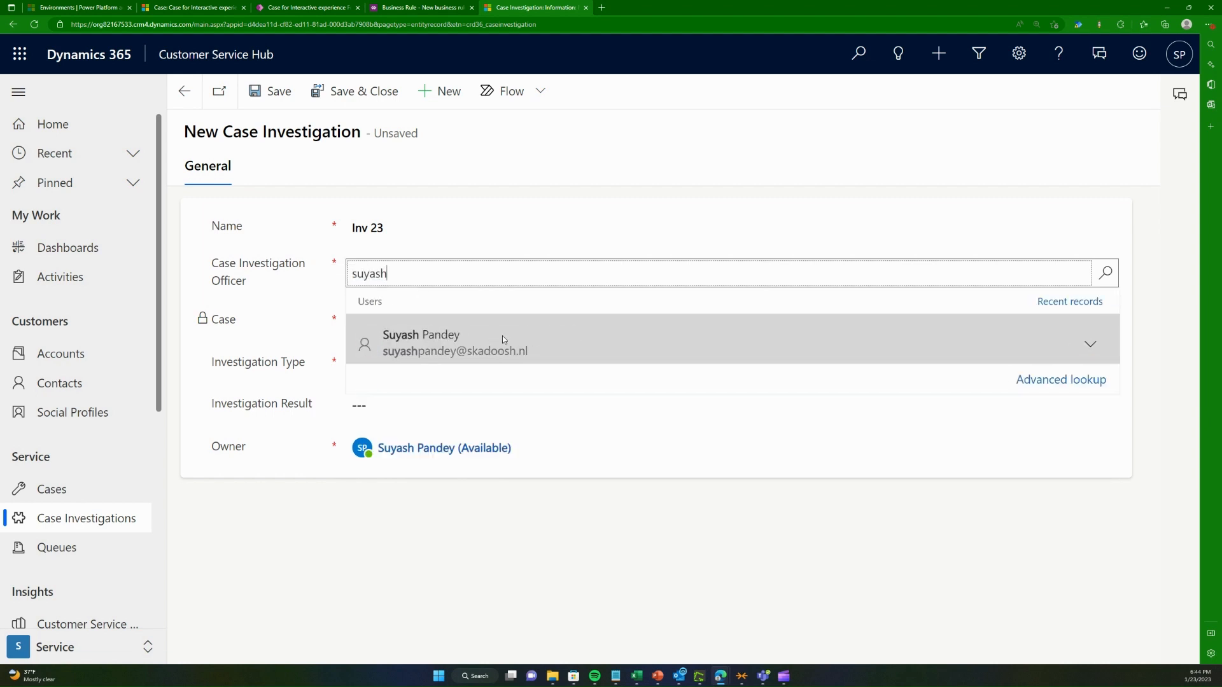
{"action": "left_click", "coordinate": [484, 336]}
Step: Set the type to Legal, result to "Legal Ok" and detailed analysis to "All the paperworks were in order", and save and close the investigation
{"action": "left_click", "coordinate": [453, 374]}
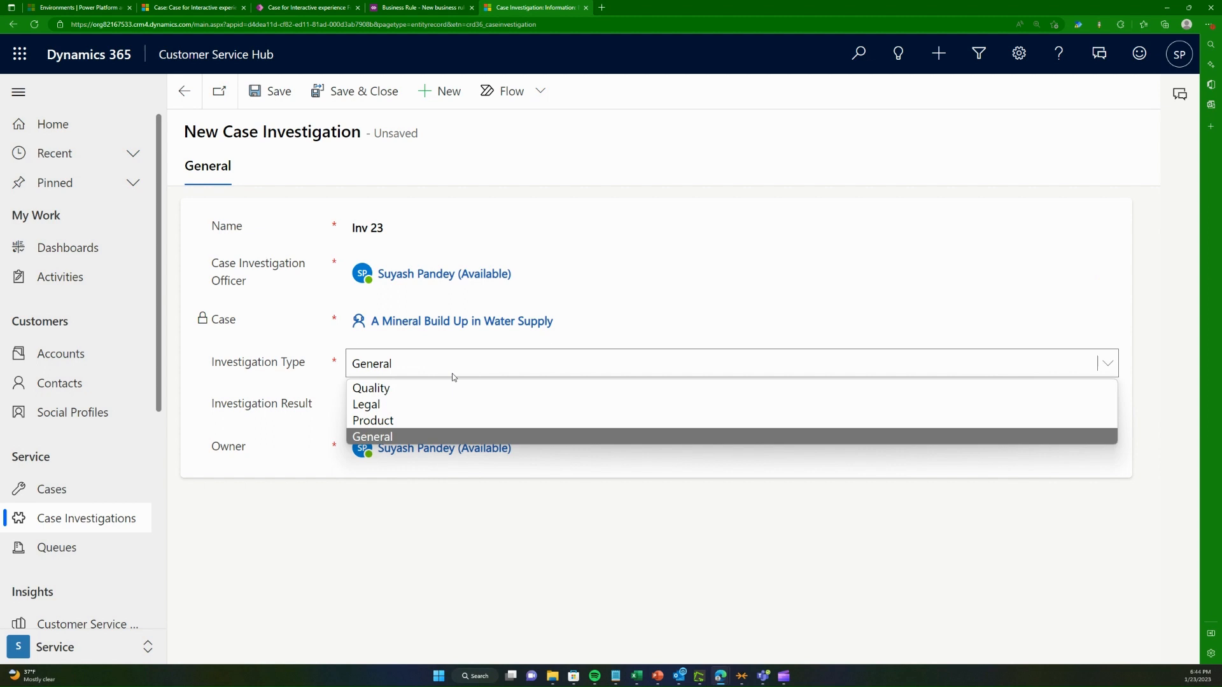
{"action": "left_click", "coordinate": [394, 404]}
{"action": "left_click", "coordinate": [408, 405]}
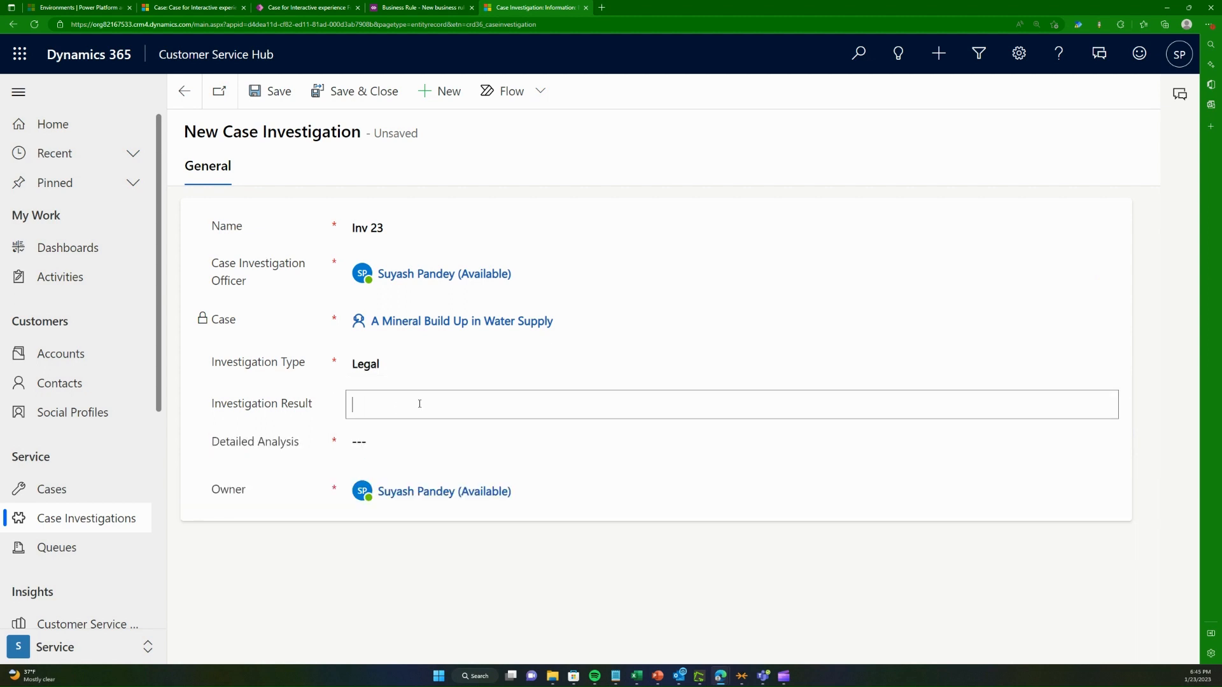
{"action": "type", "text": "Leeg"}
{"action": "key", "text": "BackSpace"}
{"action": "key", "text": "BackSpace"}
{"action": "type", "text": "gal Ok"}
{"action": "key", "text": "Tab"}
{"action": "type", "text": "All t"}
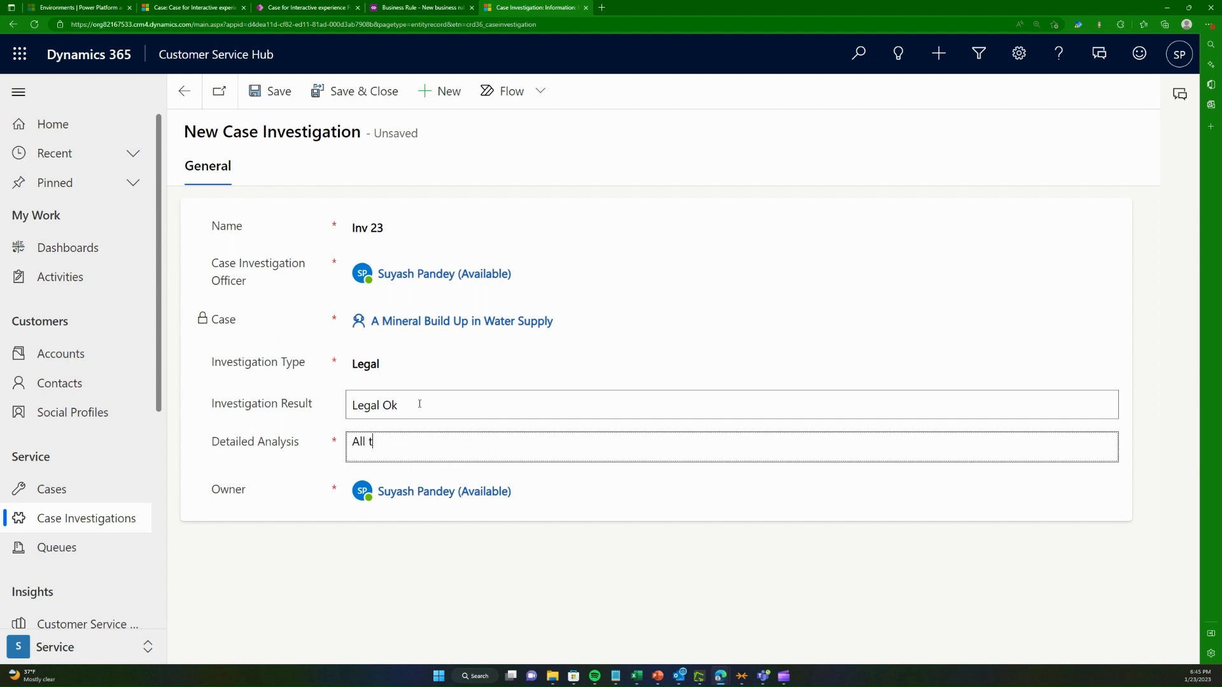
{"action": "type", "text": "he paperworks were in order"}
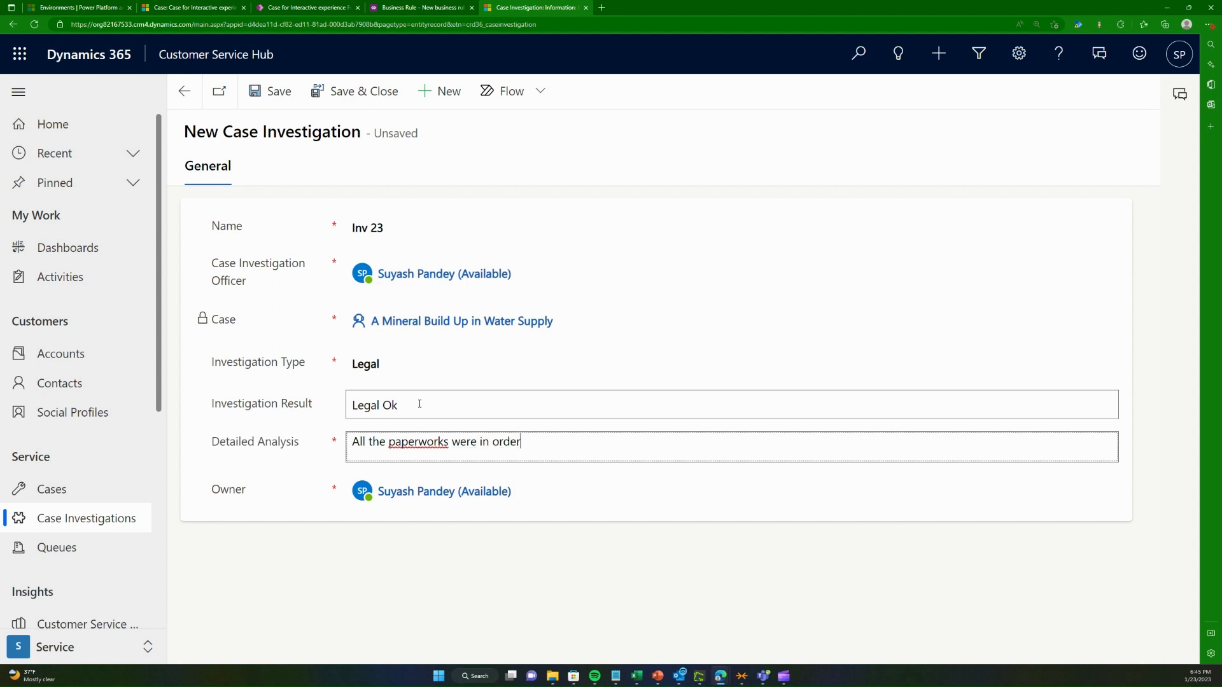
{"action": "left_click", "coordinate": [354, 91]}
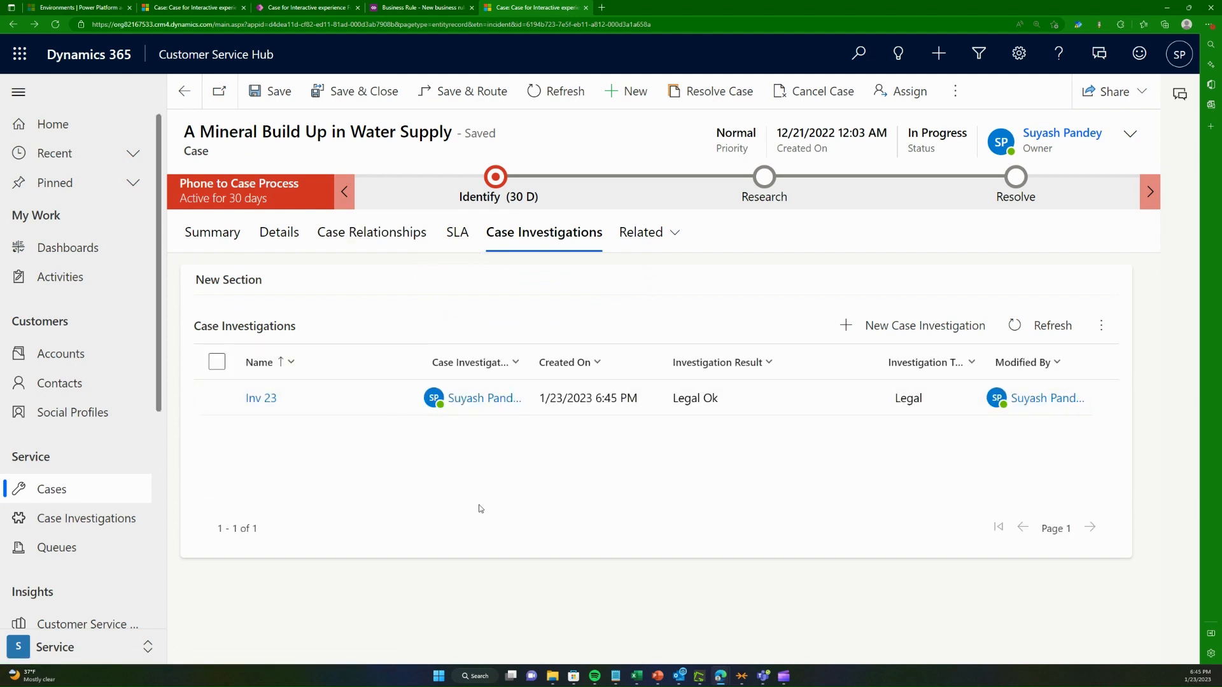
Step: Review the investigation on the case's Case Investigations tab and in the Active Case Investigations list, and return to the Cases list
{"action": "left_click", "coordinate": [216, 244]}
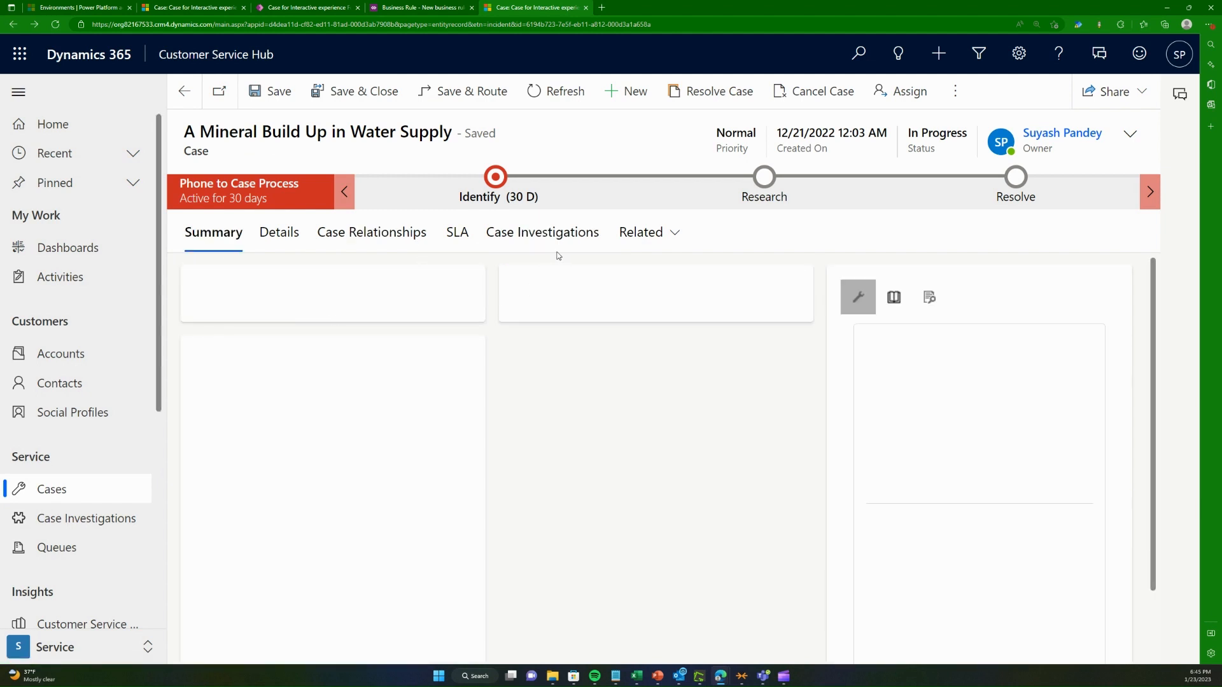
{"action": "left_click", "coordinate": [547, 233]}
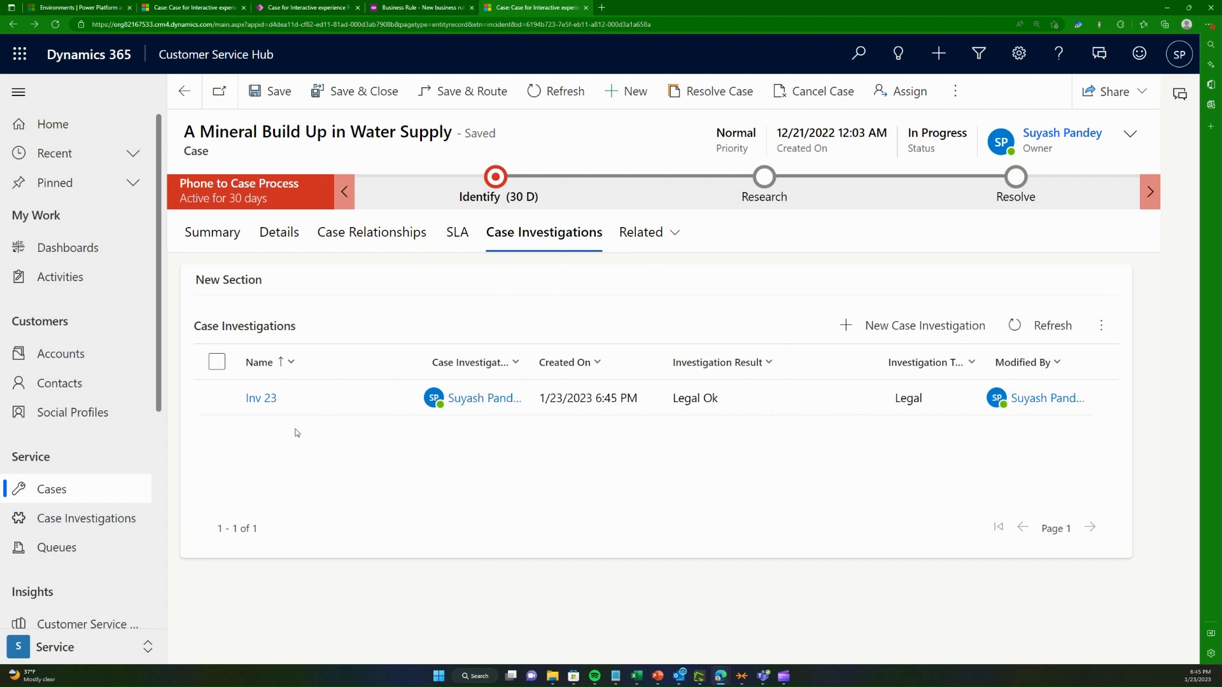
{"action": "left_click", "coordinate": [91, 528]}
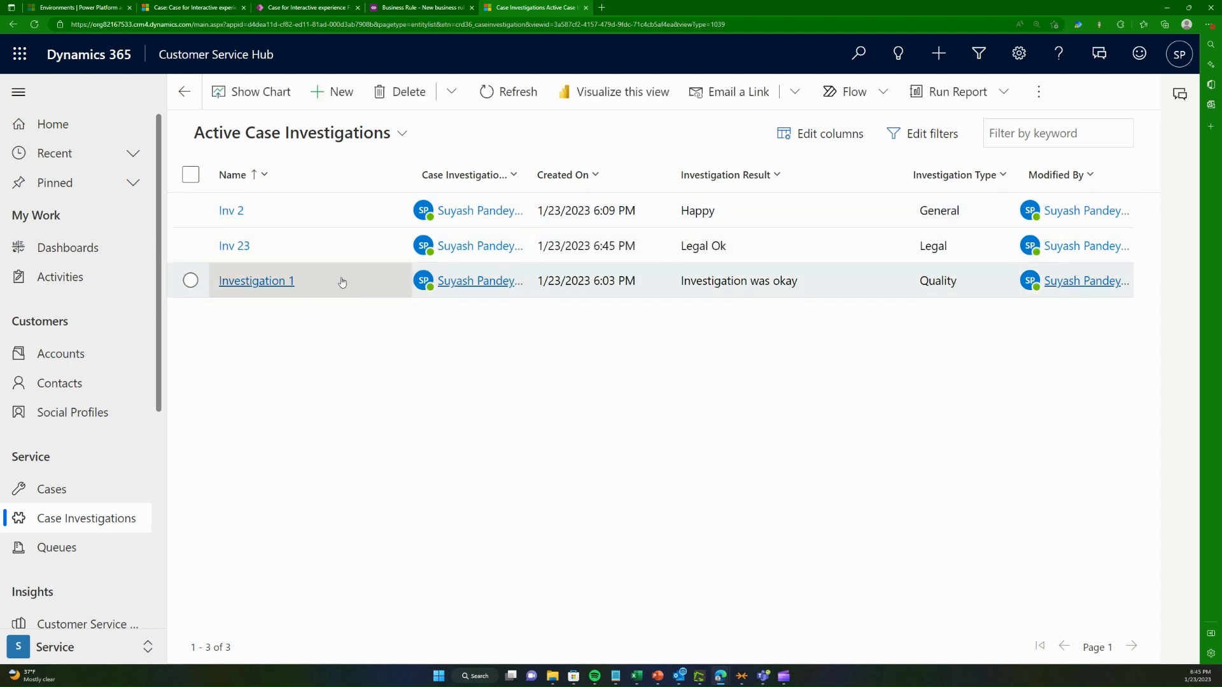
{"action": "left_click", "coordinate": [55, 488]}
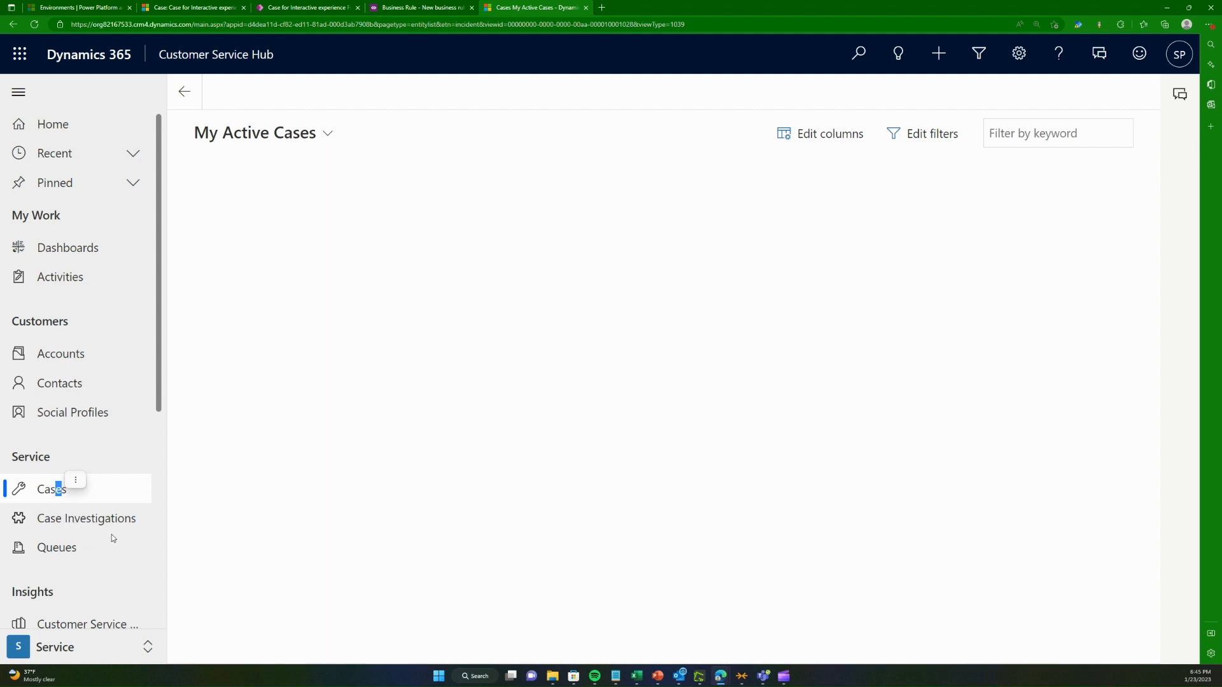